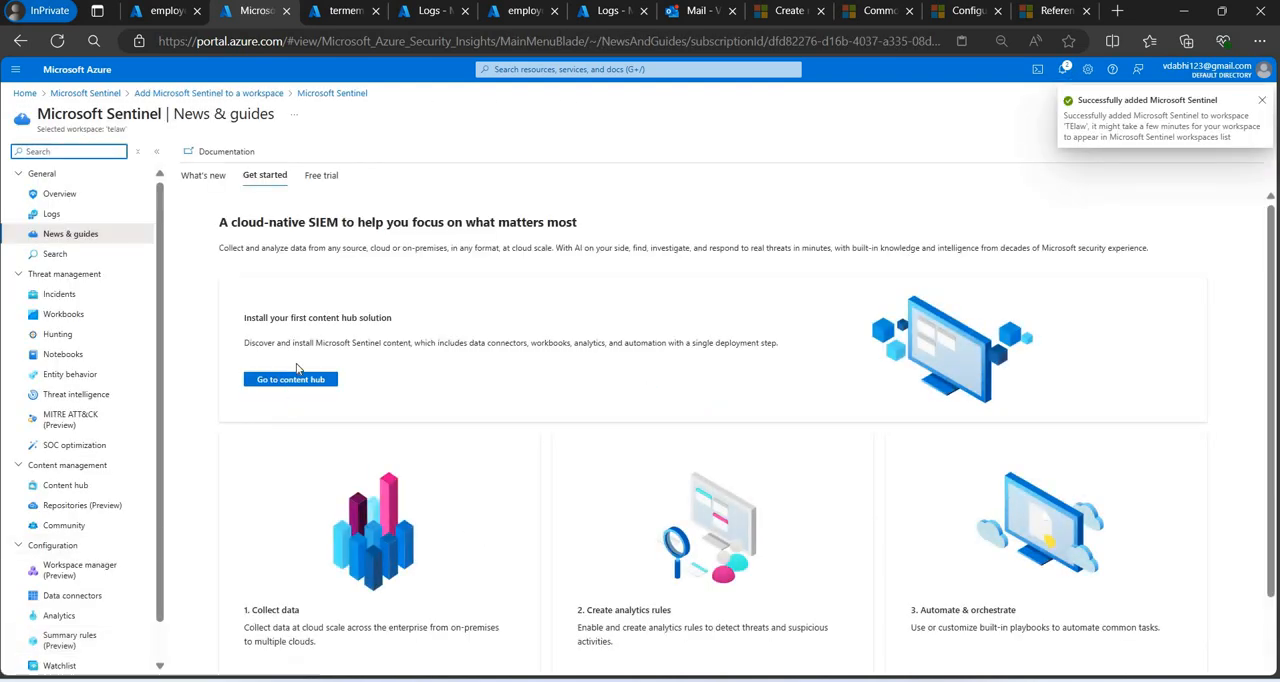
Dismiss the free trial notice, start a blank playbook from Sentinel's Automation page, and close the old neighbouring browser tab.
click(205, 228)
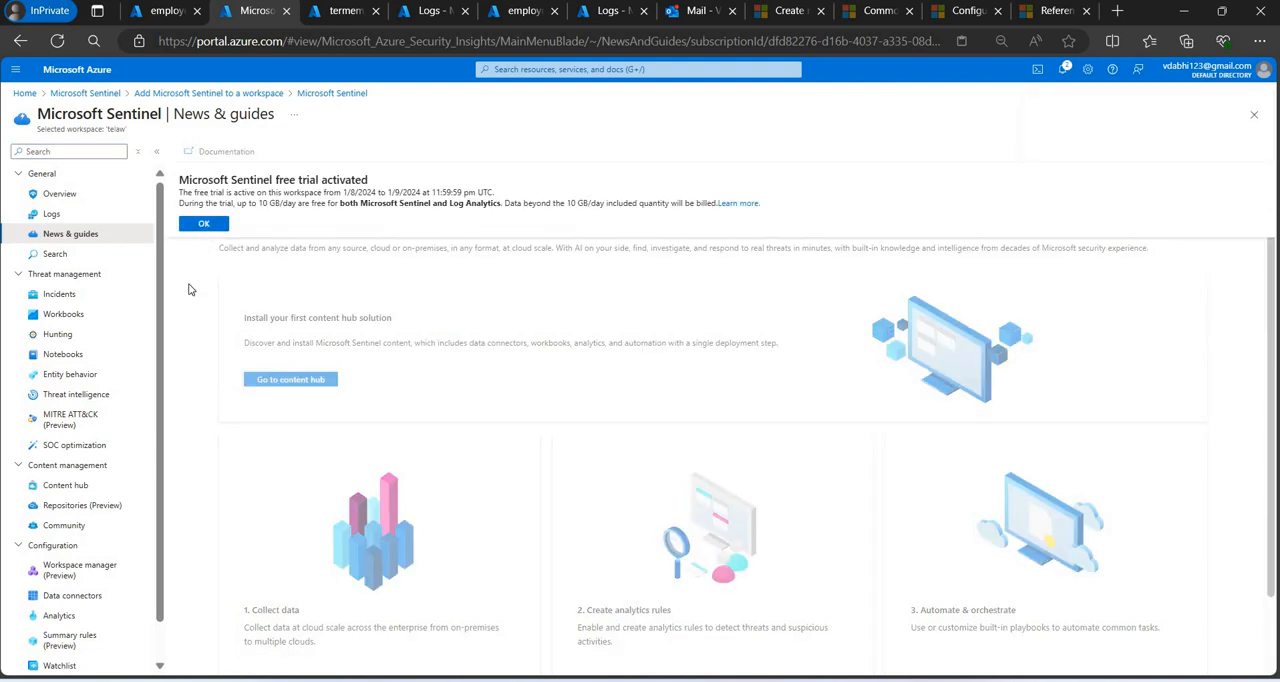
scroll(68, 645, down, 2)
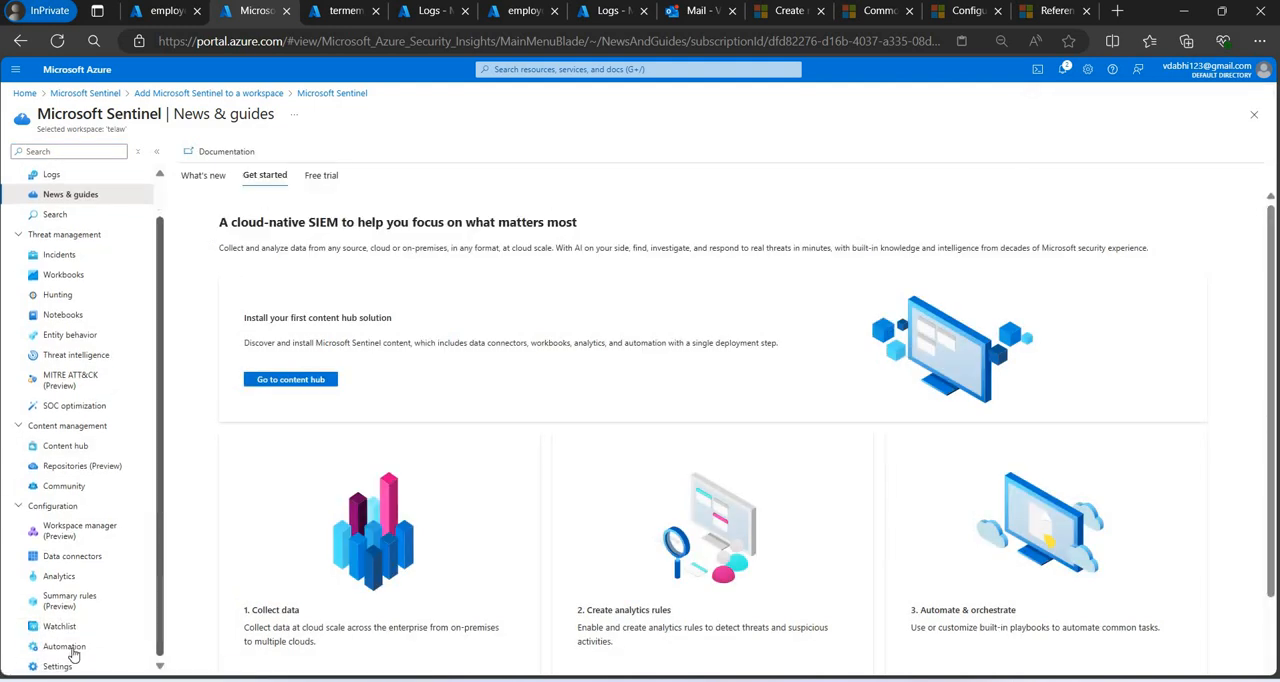
click(70, 650)
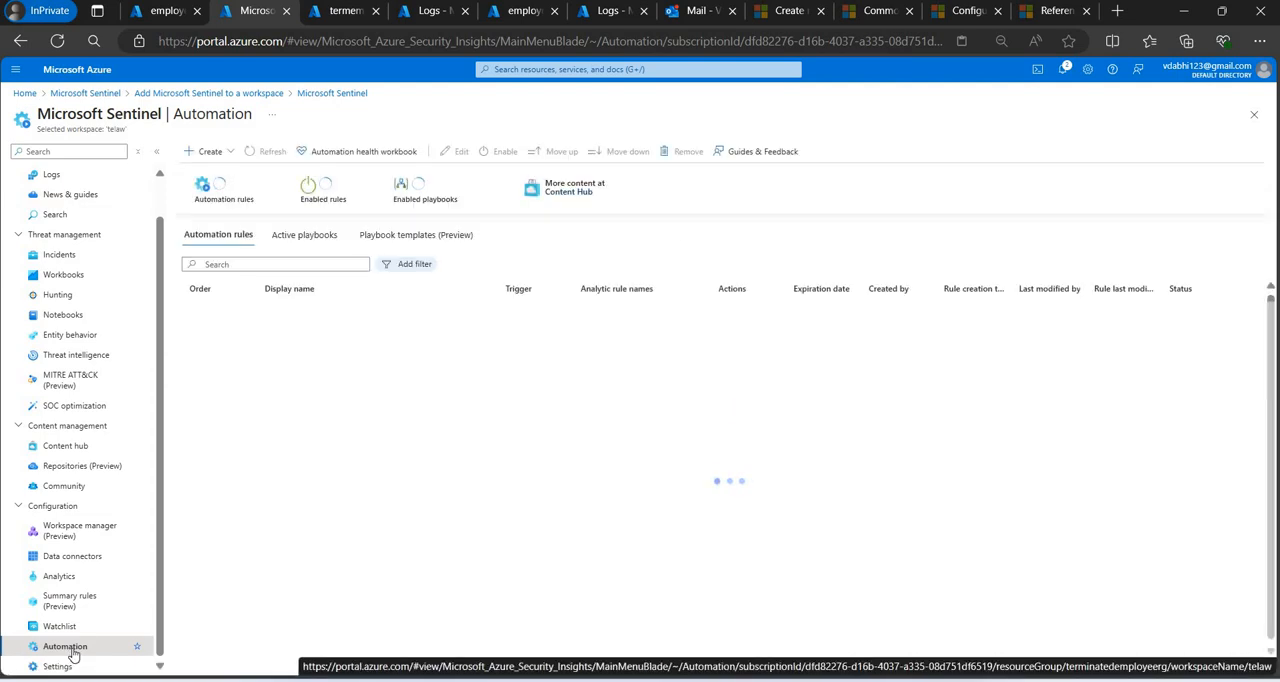
click(226, 153)
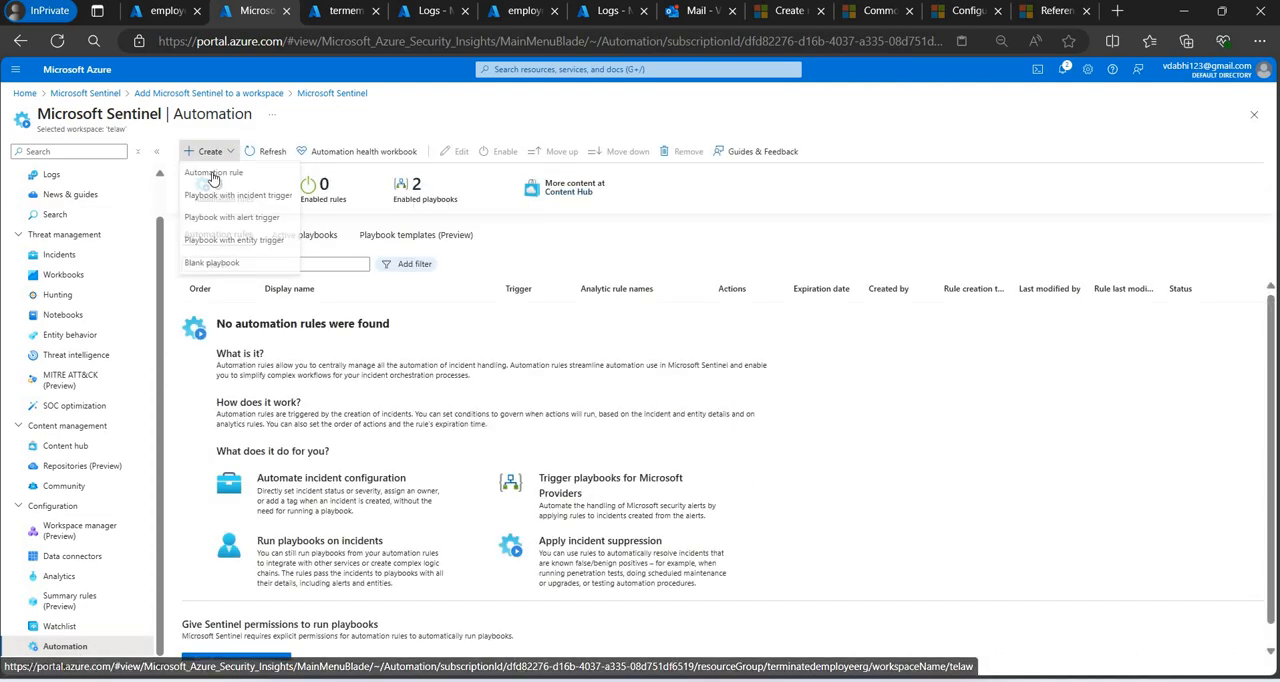
click(211, 264)
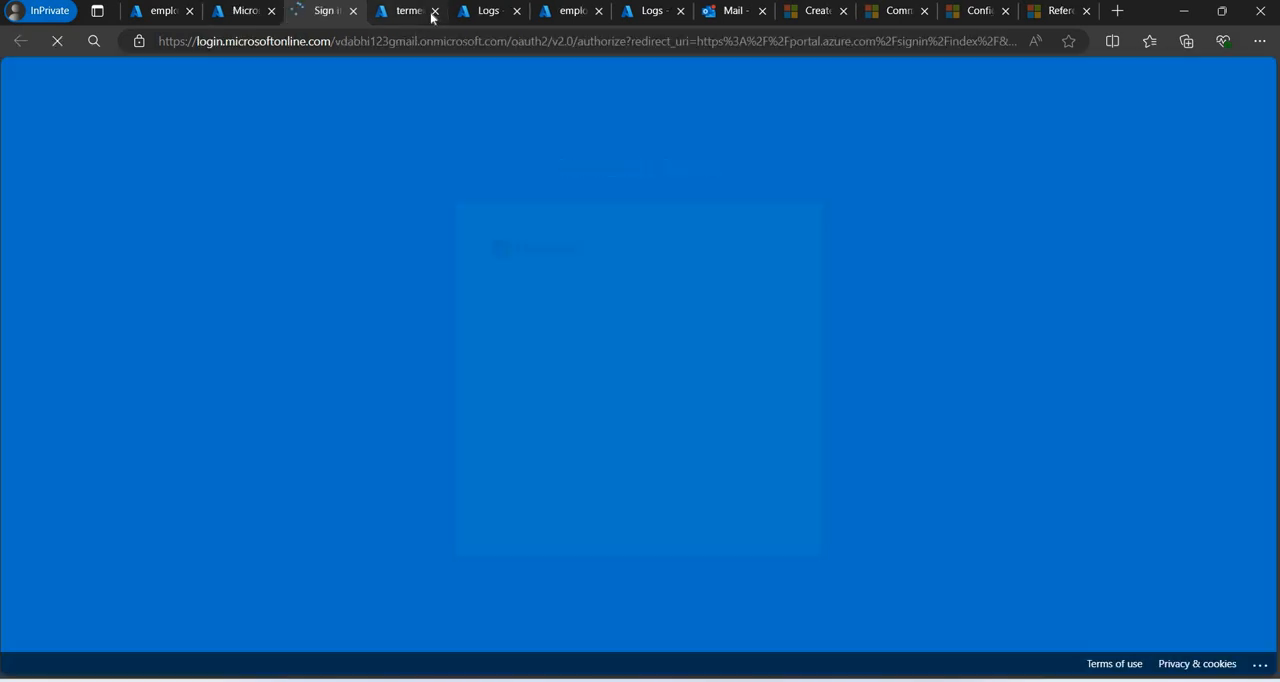
click(433, 12)
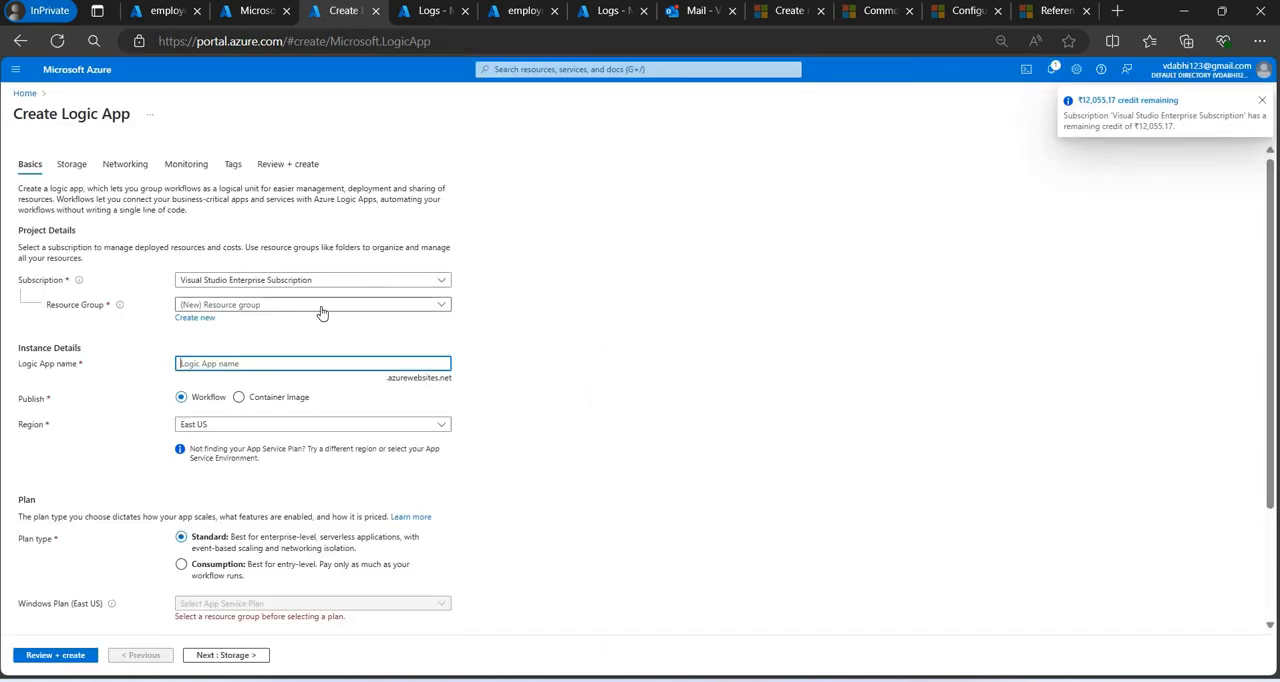
Choose the TerminatedEmployeeRG resource group and name the logic app TElogicapp, keeping the East US region.
click(318, 312)
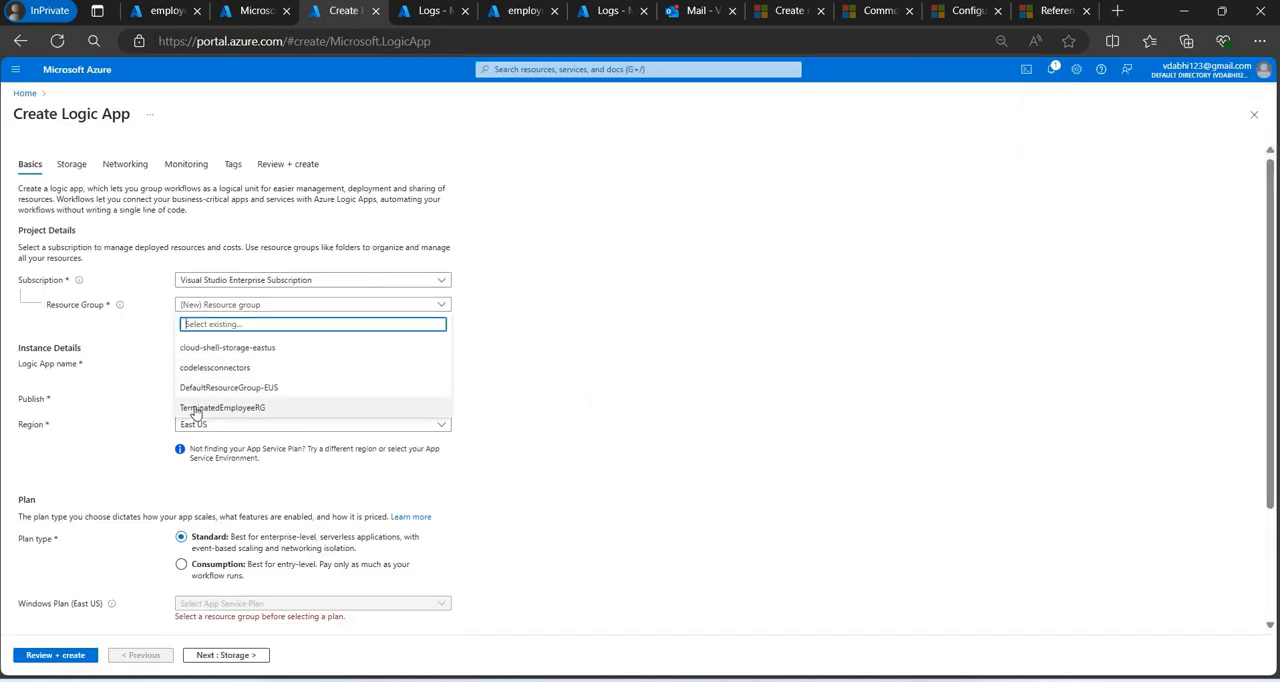
click(198, 410)
click(257, 365)
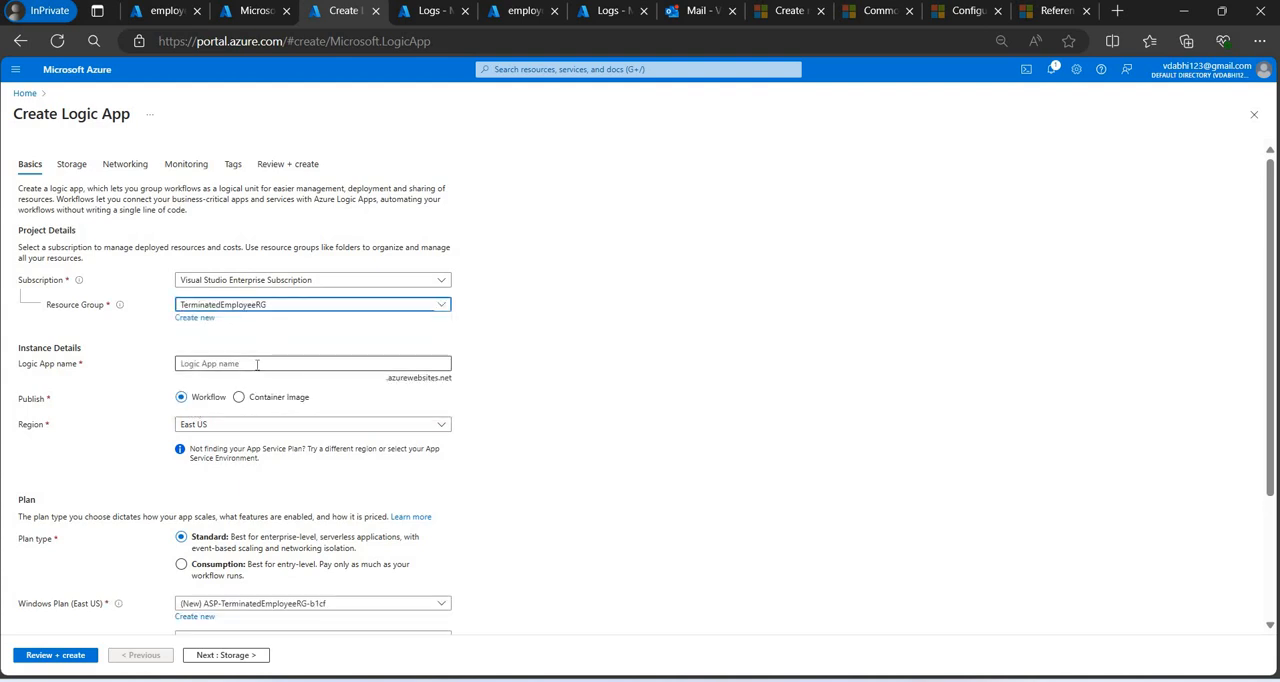
text(TElogicapp)
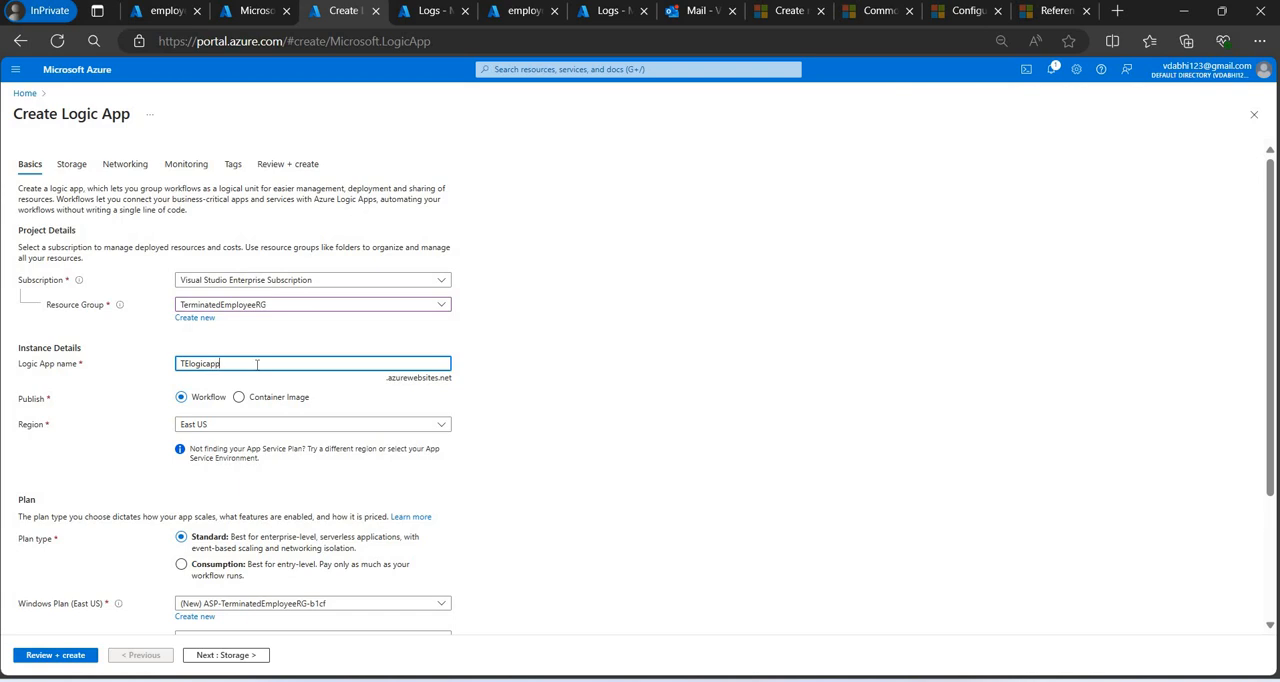
click(245, 425)
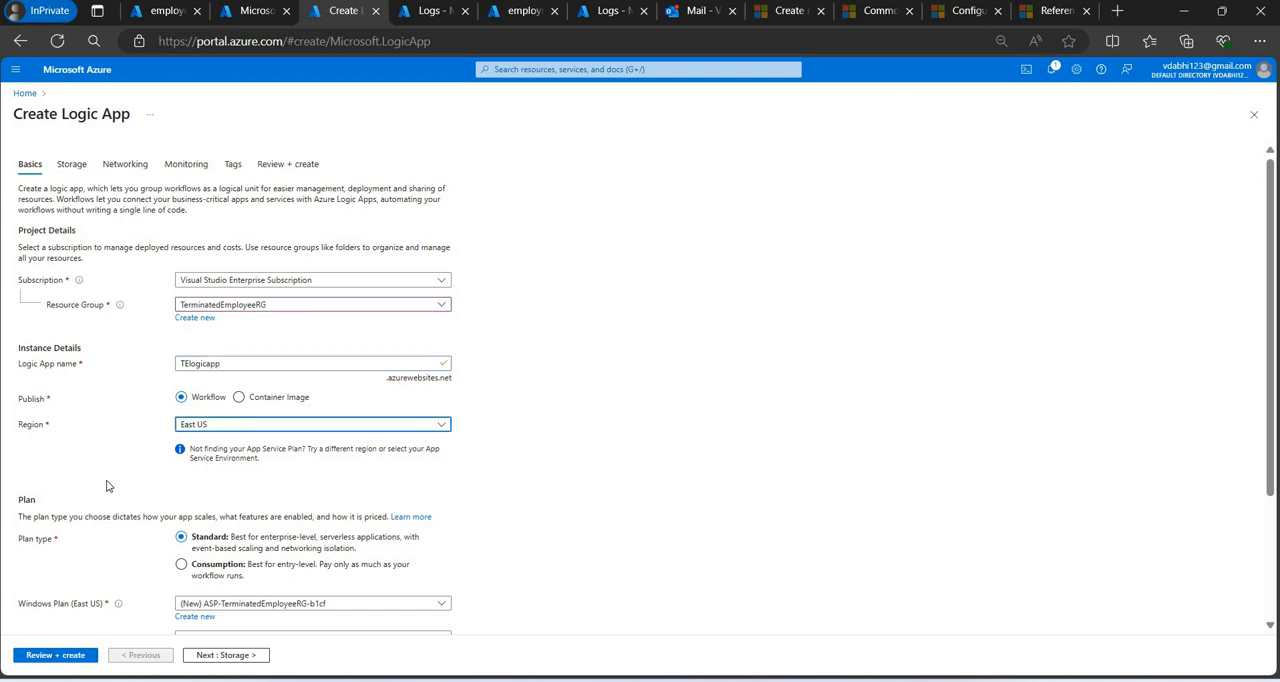
click(108, 486)
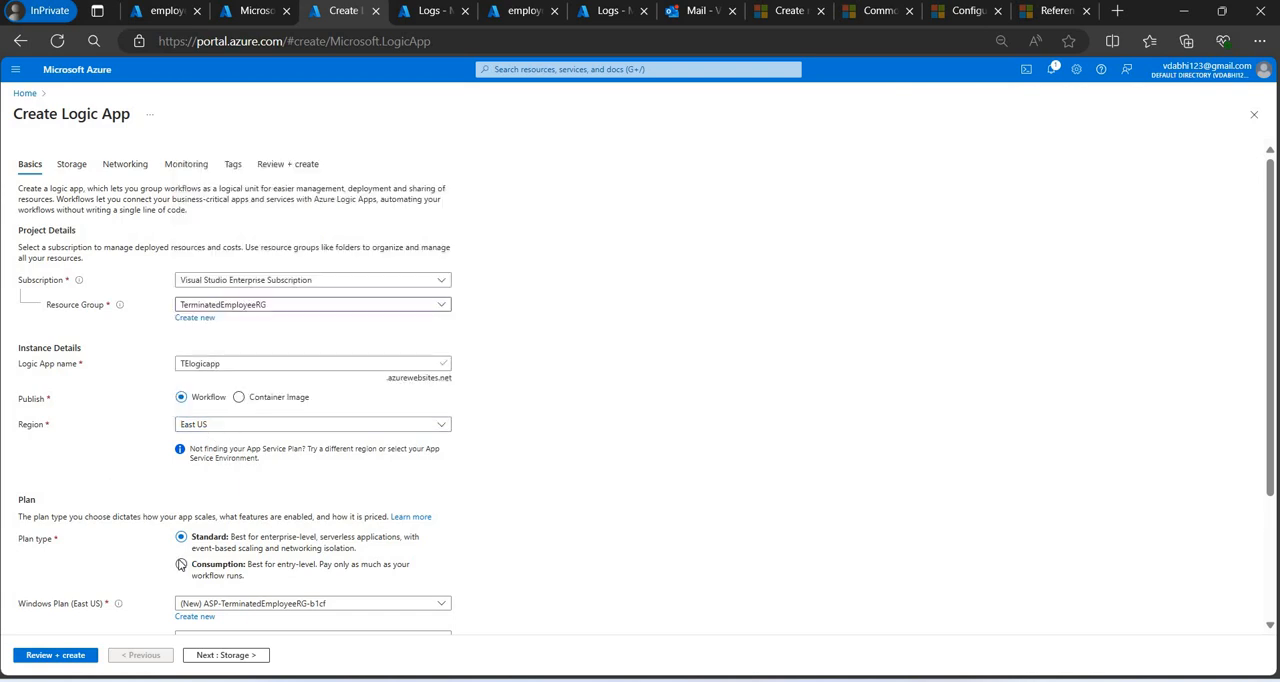
Choose the Consumption plan type for the logic app, then review and create it.
click(181, 564)
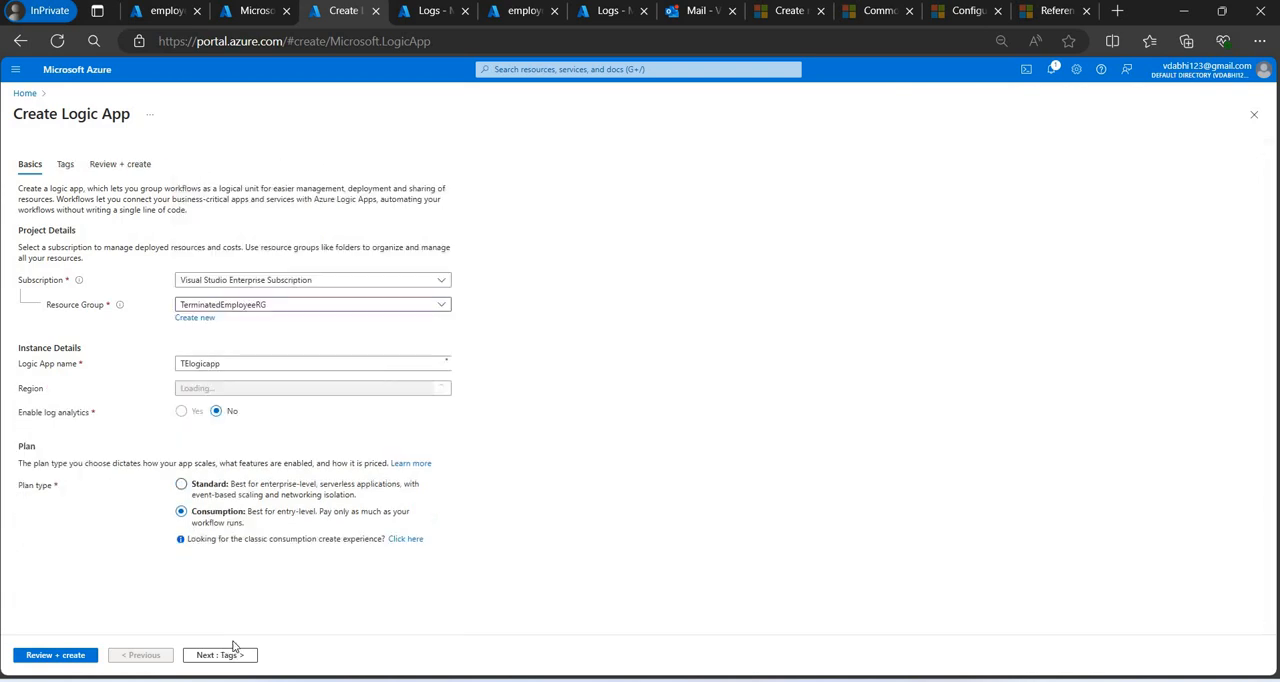
click(84, 661)
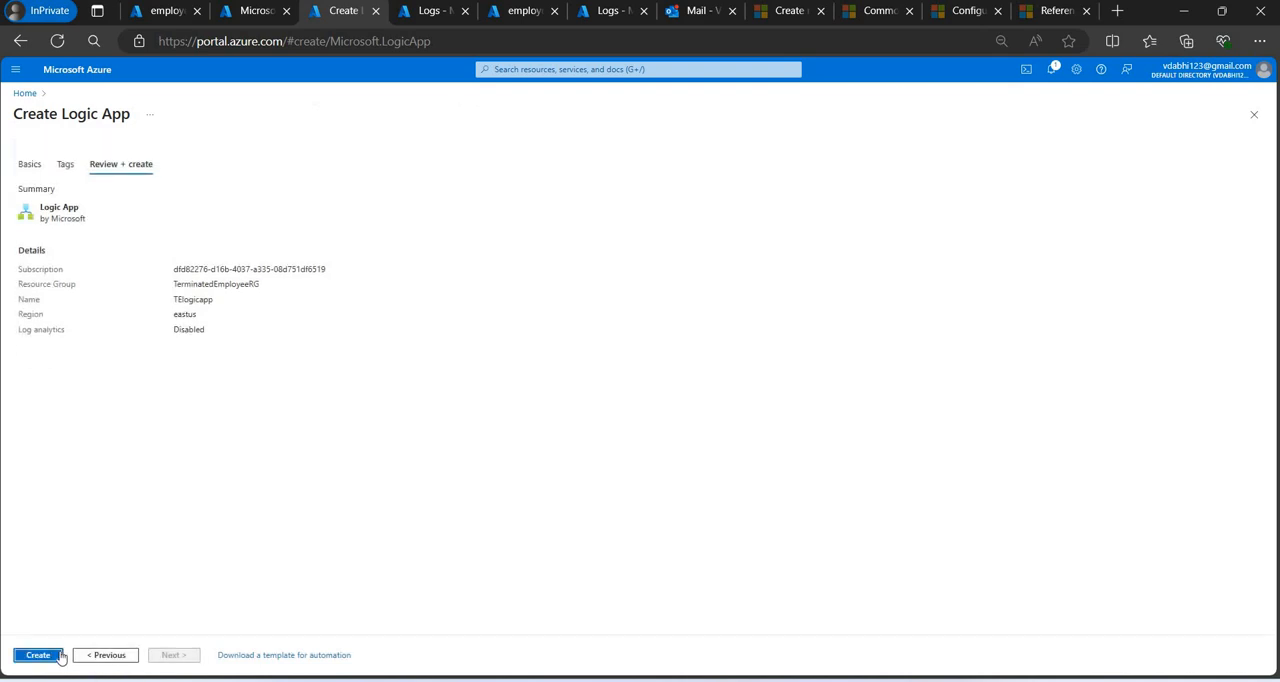
click(60, 656)
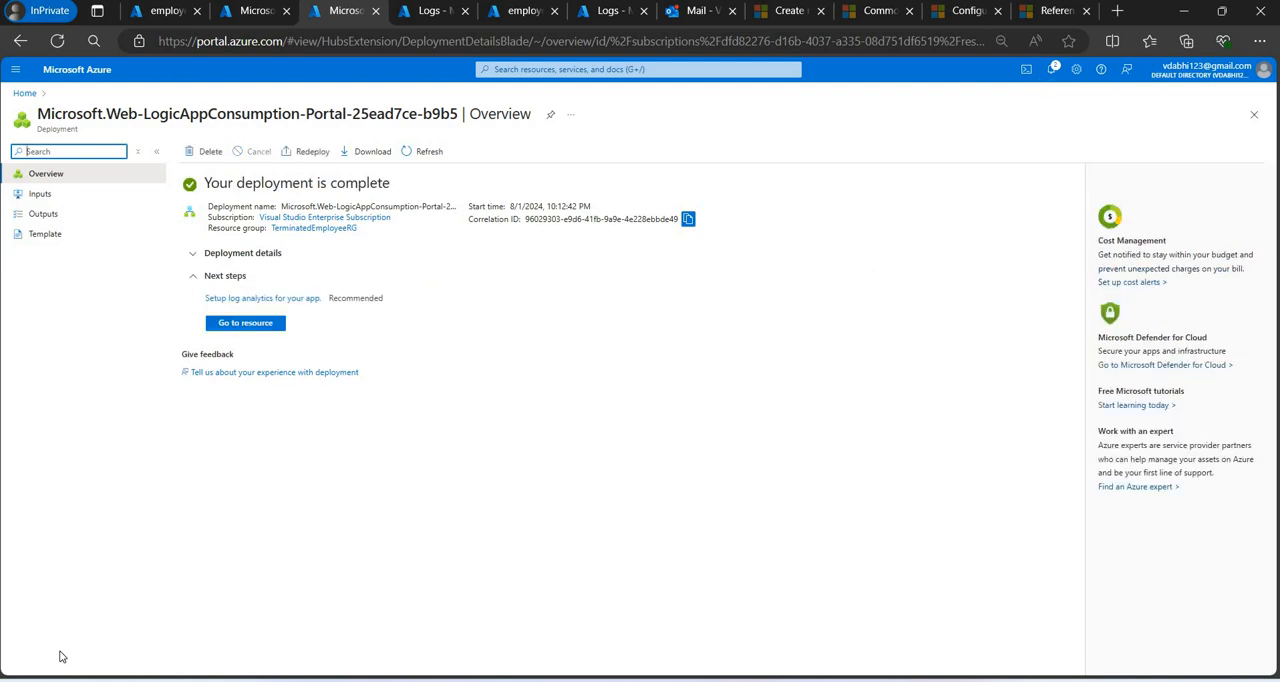
Go to the deployed logic app, open its designer, and dismiss the deployment notification.
click(245, 322)
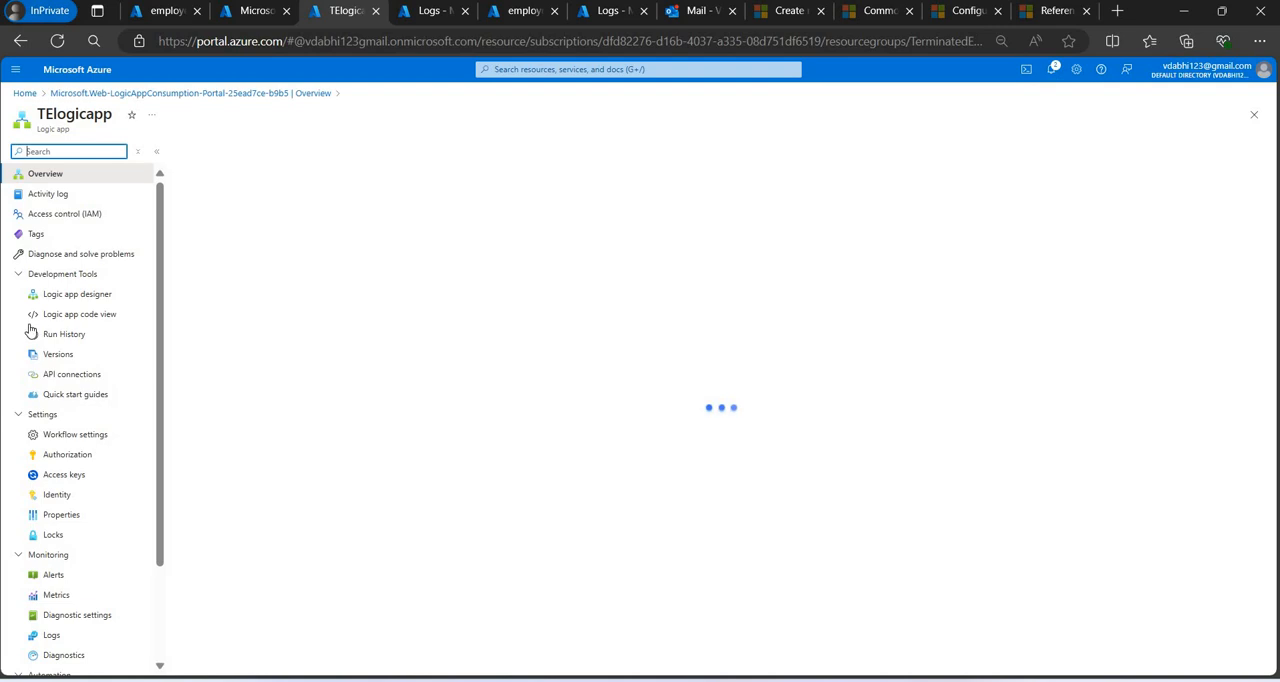
click(79, 294)
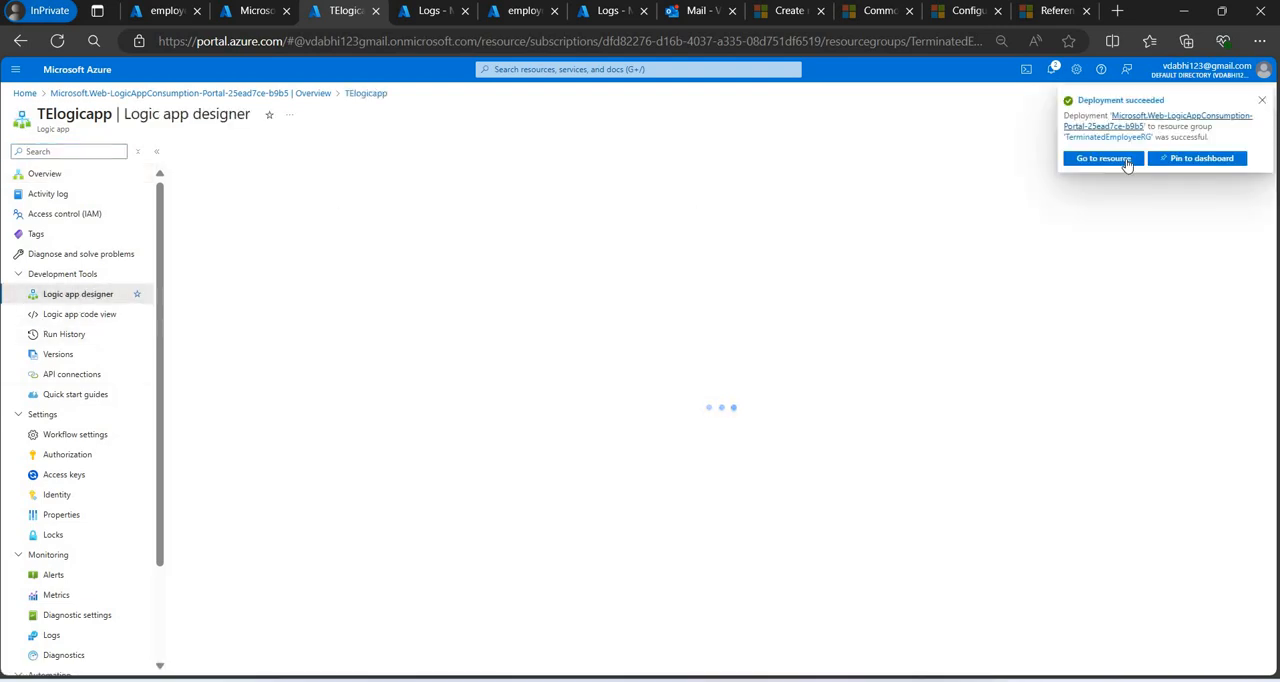
click(1262, 104)
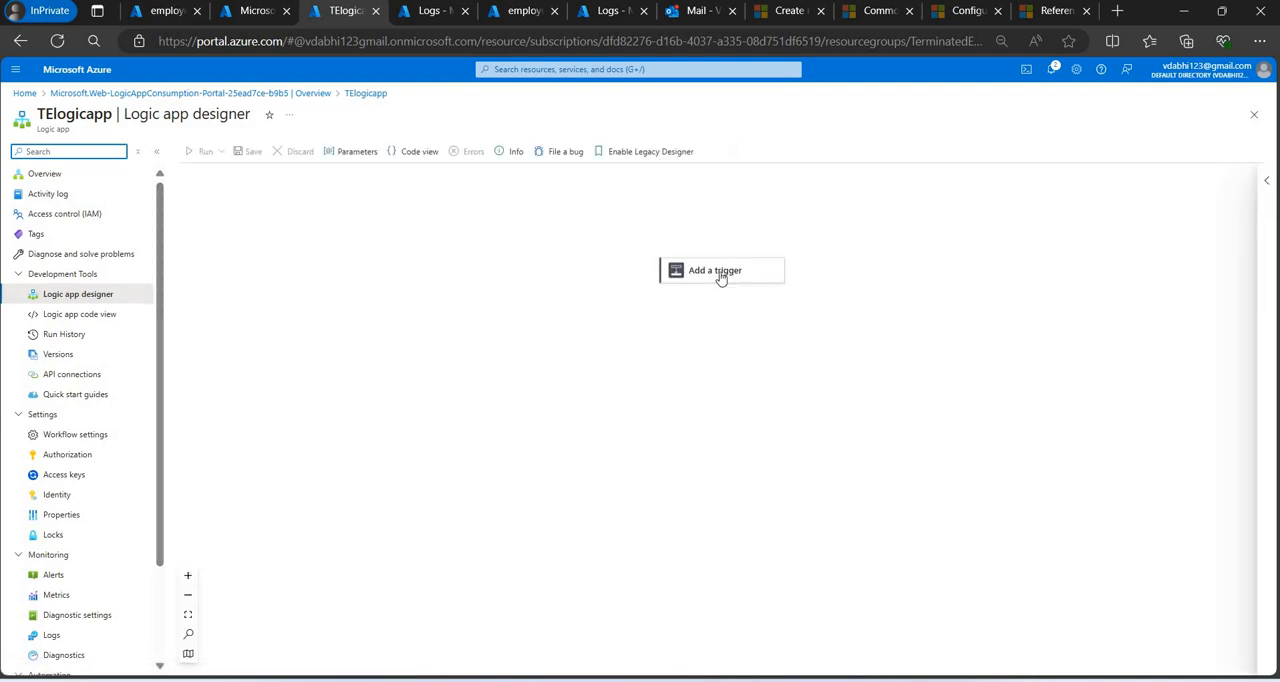
Search the triggers for "outlook" and add Outlook.com's "When a new email arrives (V2)" trigger to the workflow.
click(712, 272)
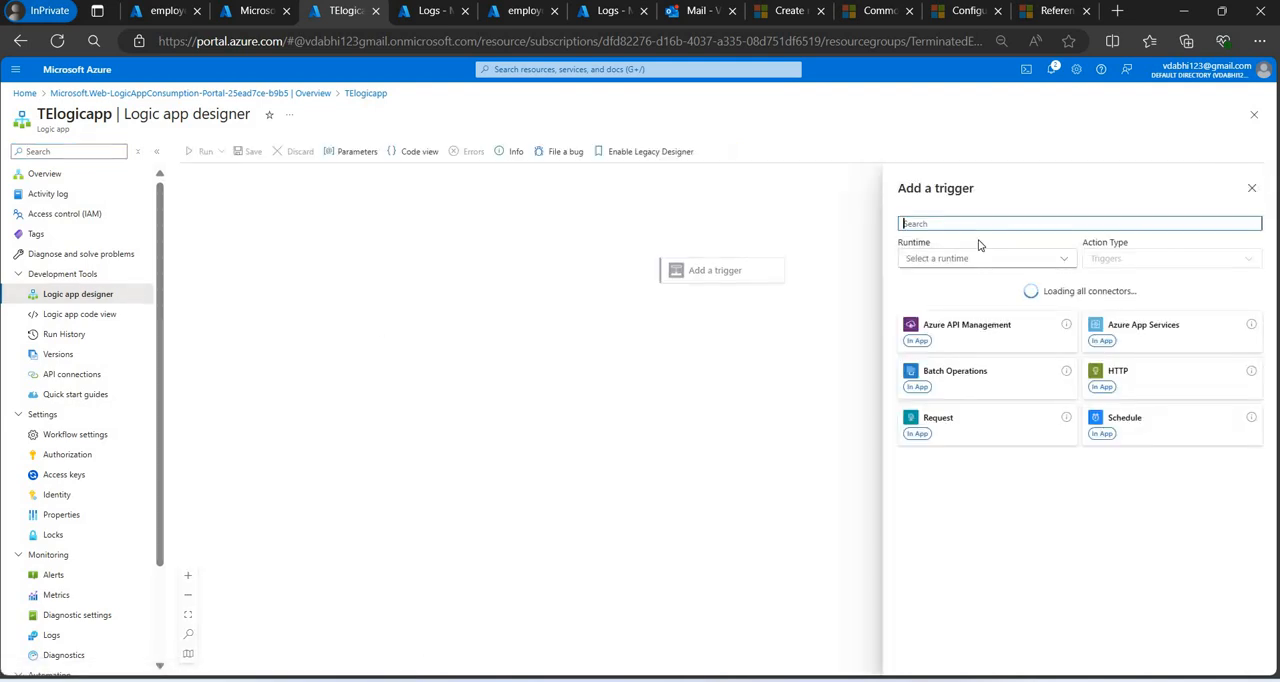
text(outlook)
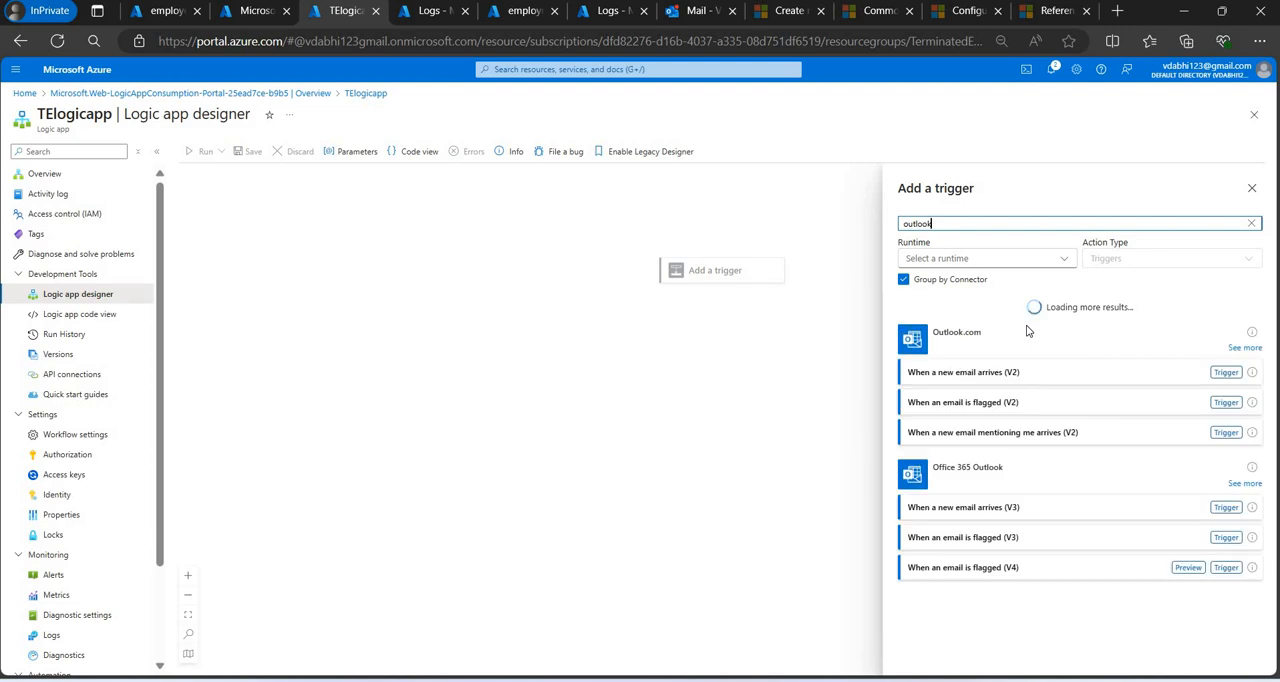
click(948, 384)
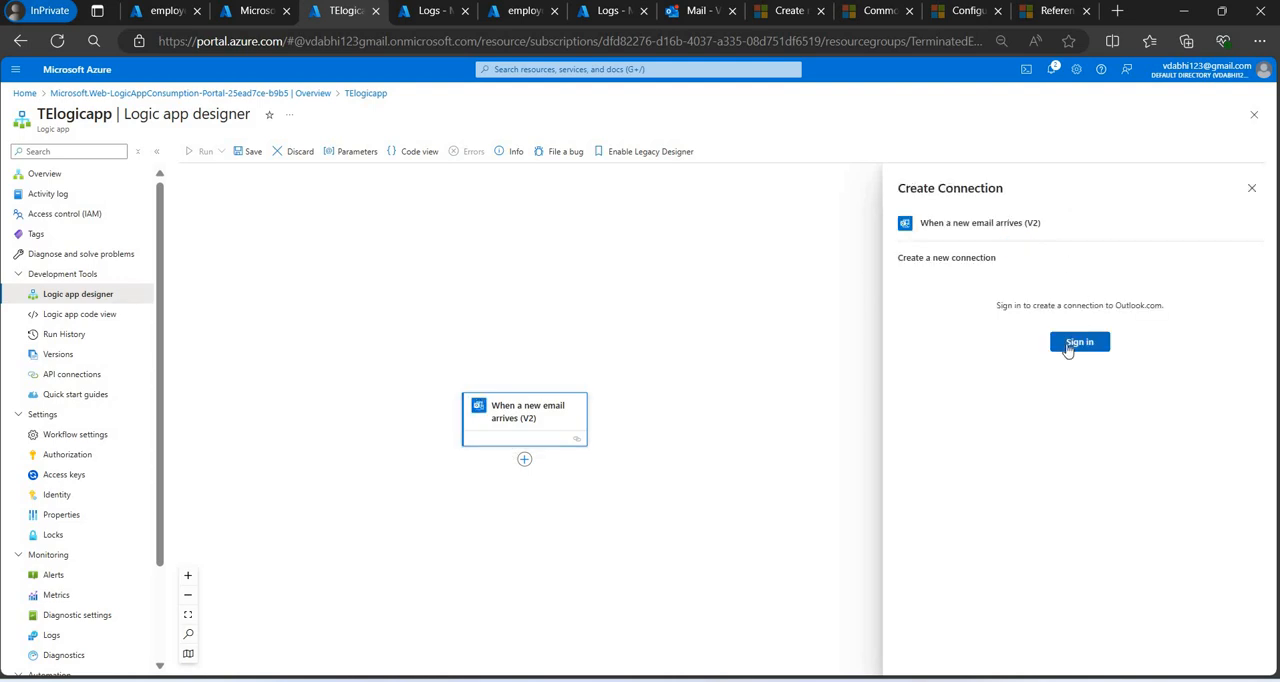
Sign in to the trigger's Outlook.com connection with the mailbox's Outlook account and check the connection in the designer.
click(1068, 347)
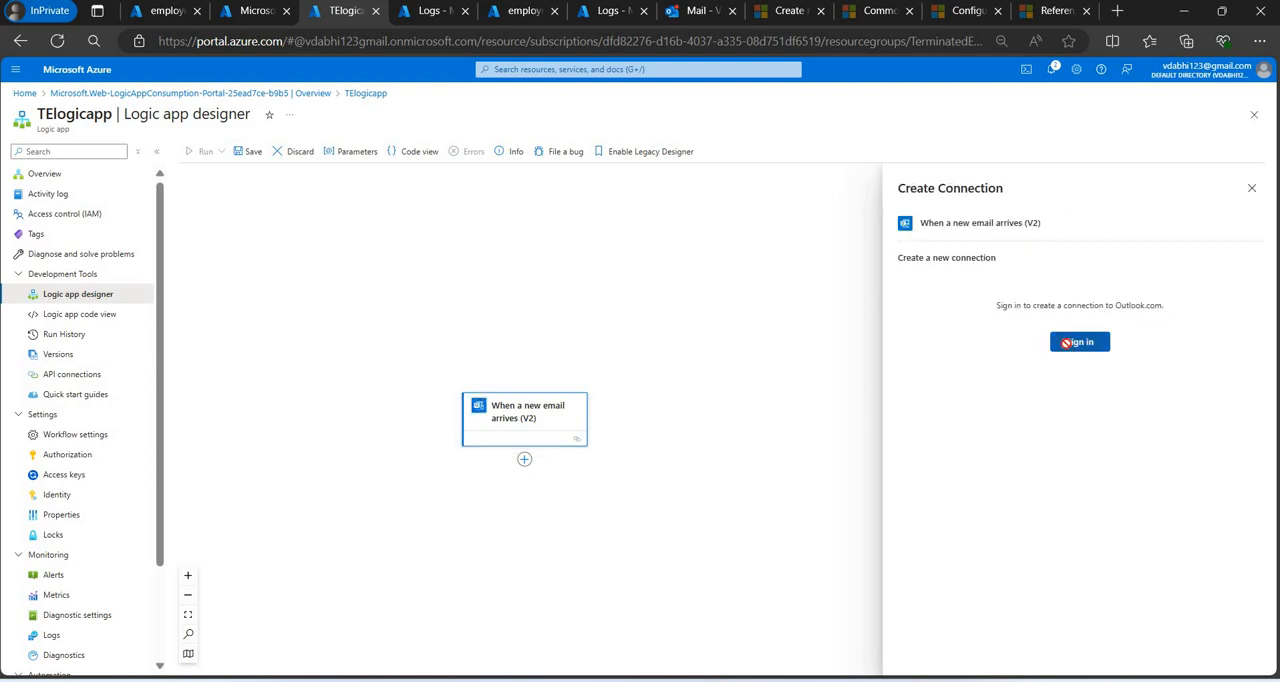
click(708, 14)
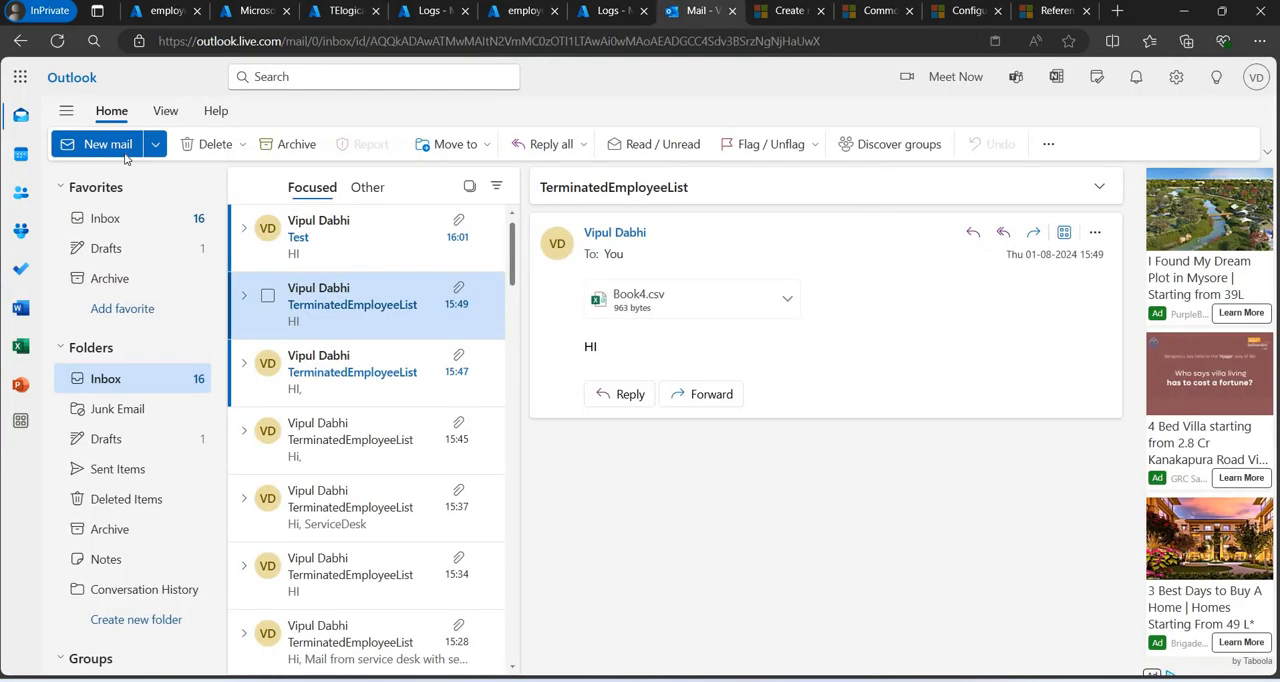
click(1256, 80)
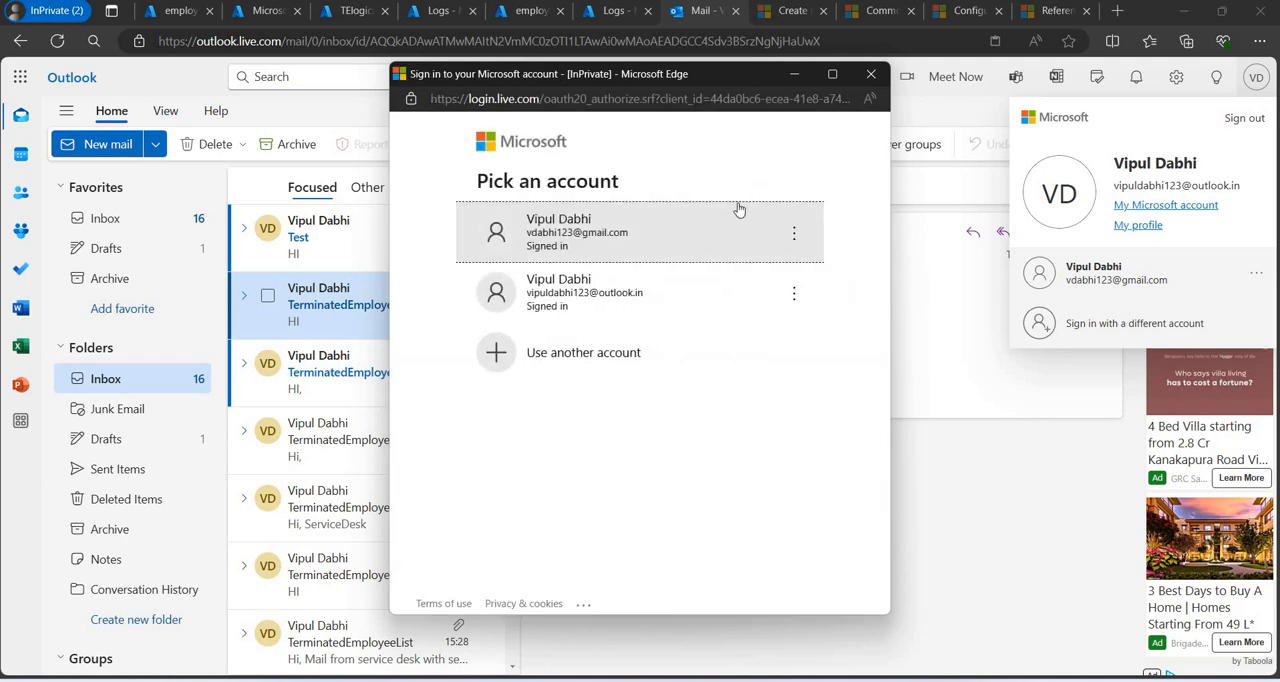
click(638, 303)
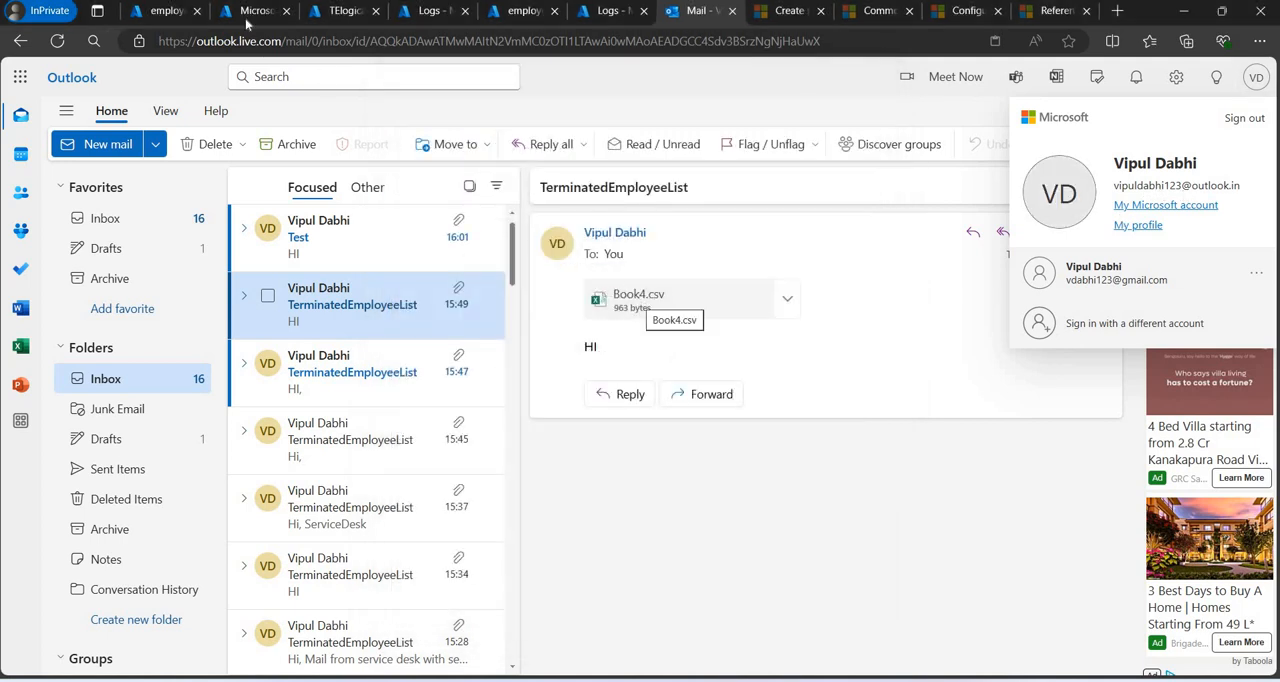
click(282, 17)
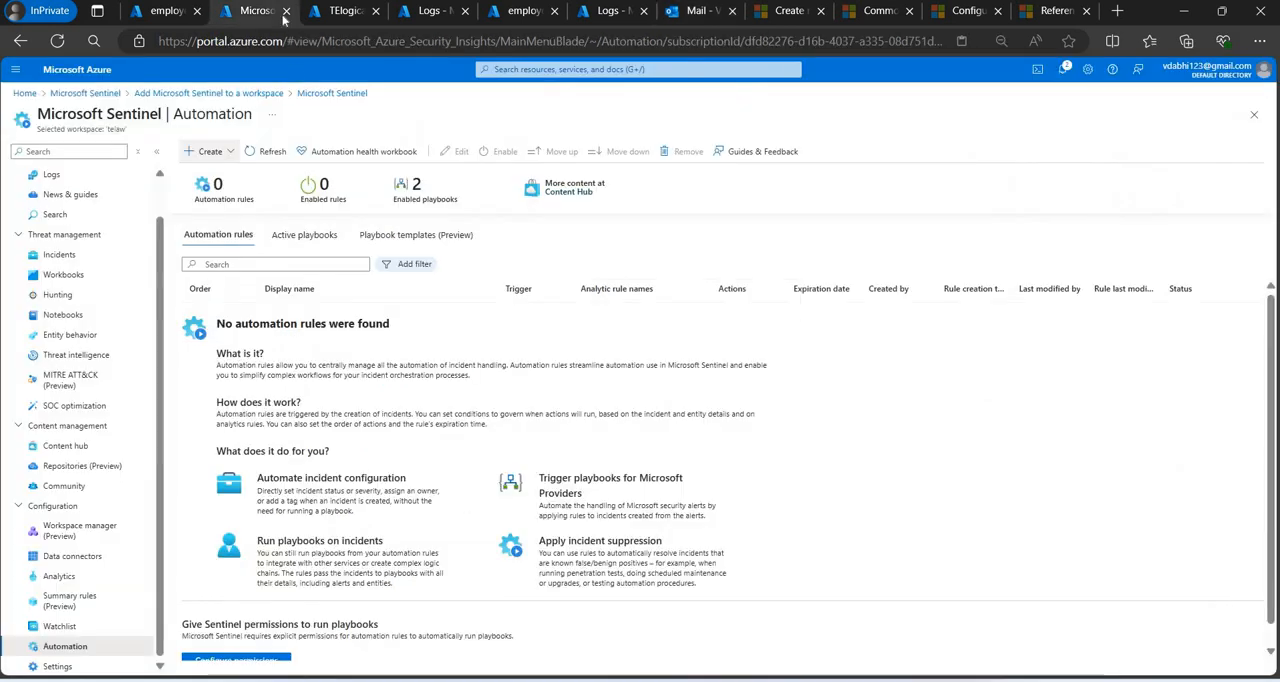
click(336, 11)
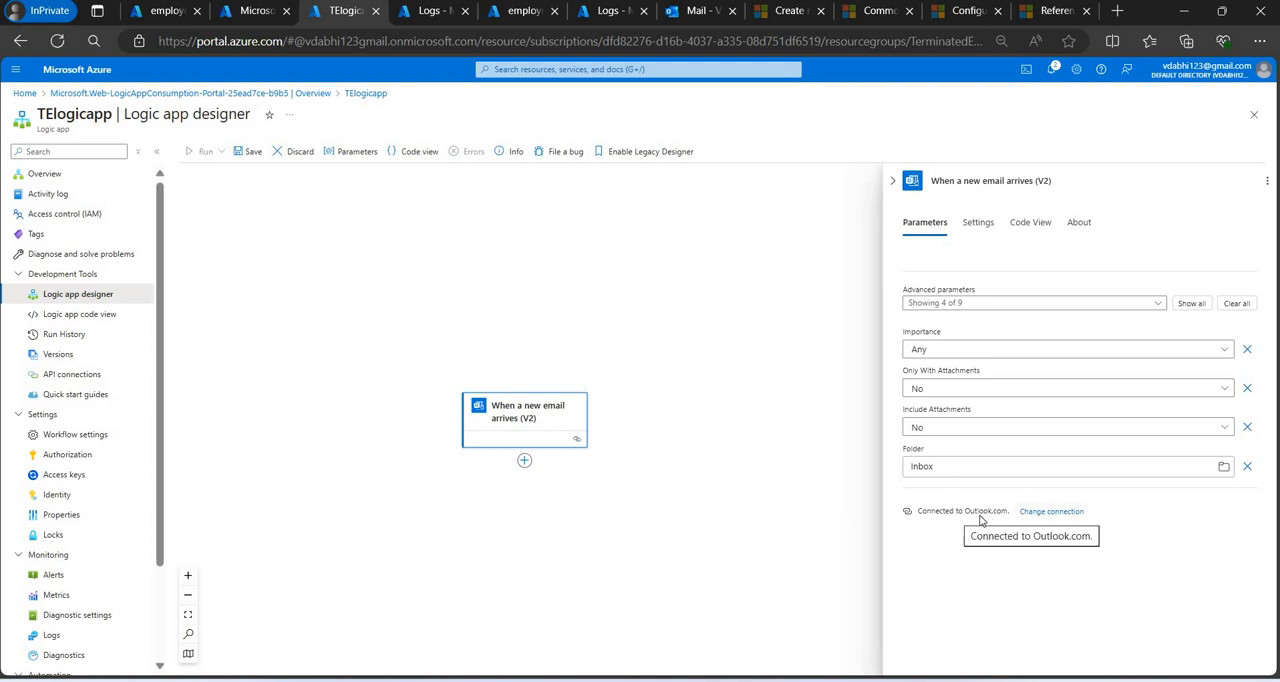
click(1046, 514)
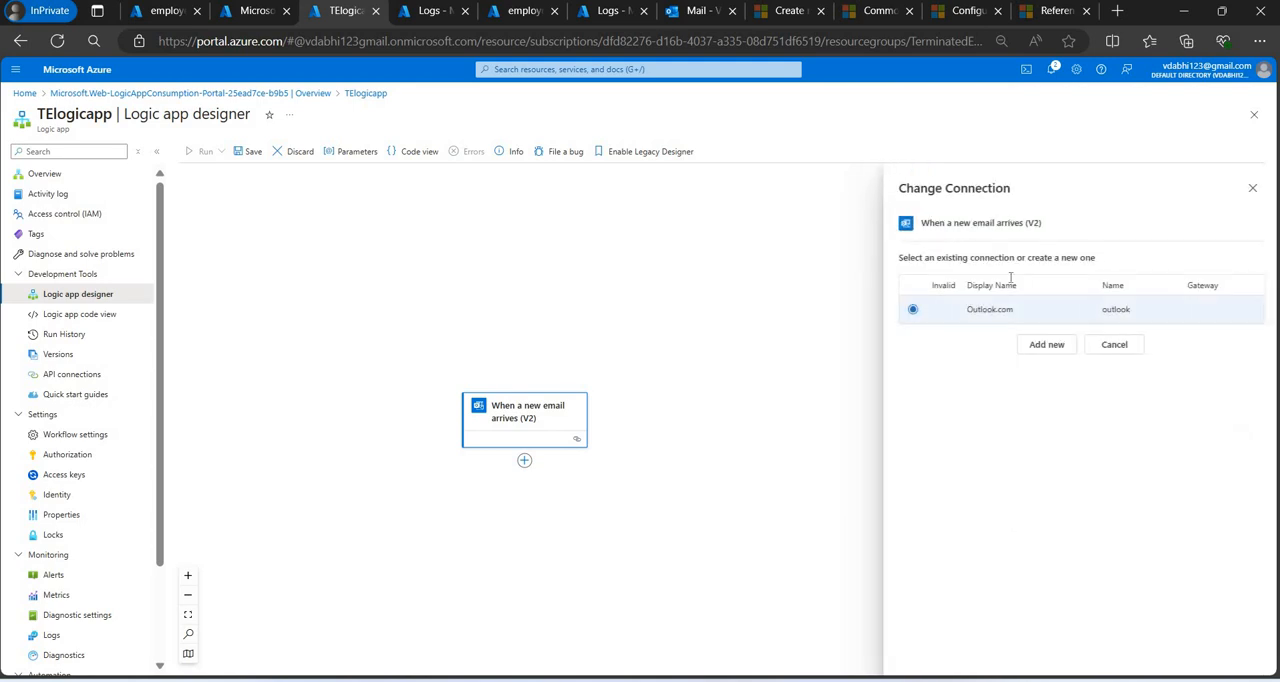
click(1118, 348)
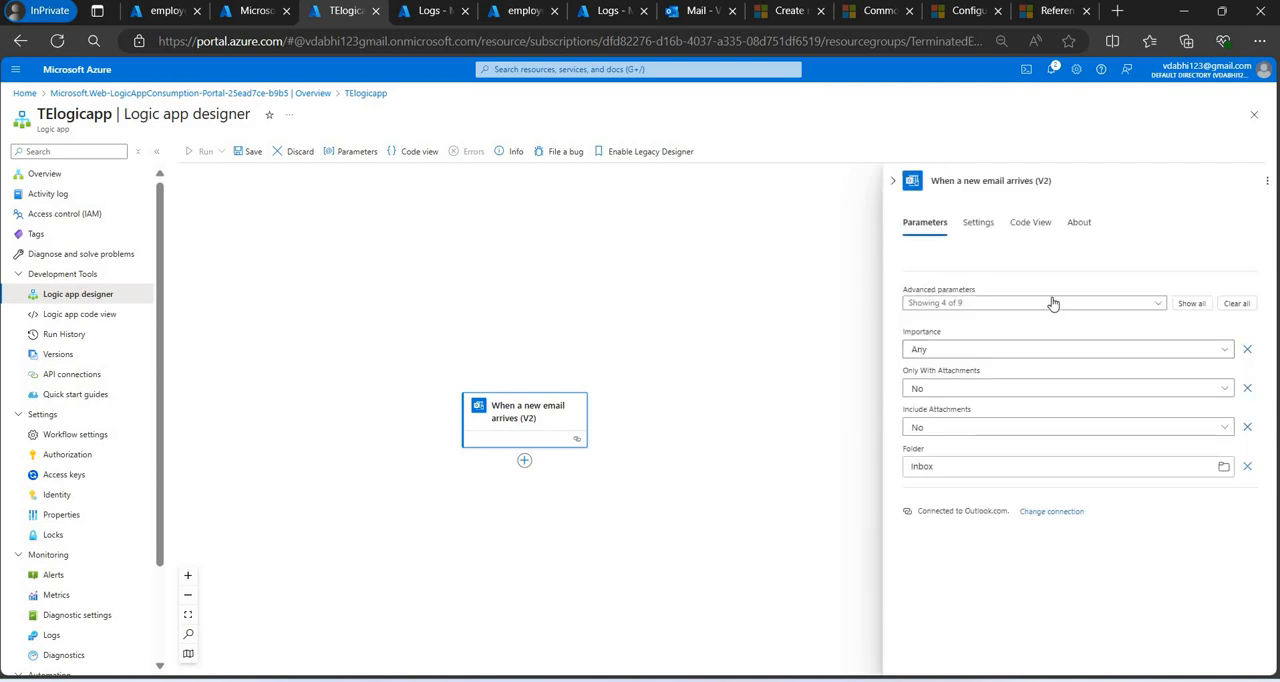
Add the Subject Filter advanced parameter to the new email trigger.
click(965, 303)
click(914, 418)
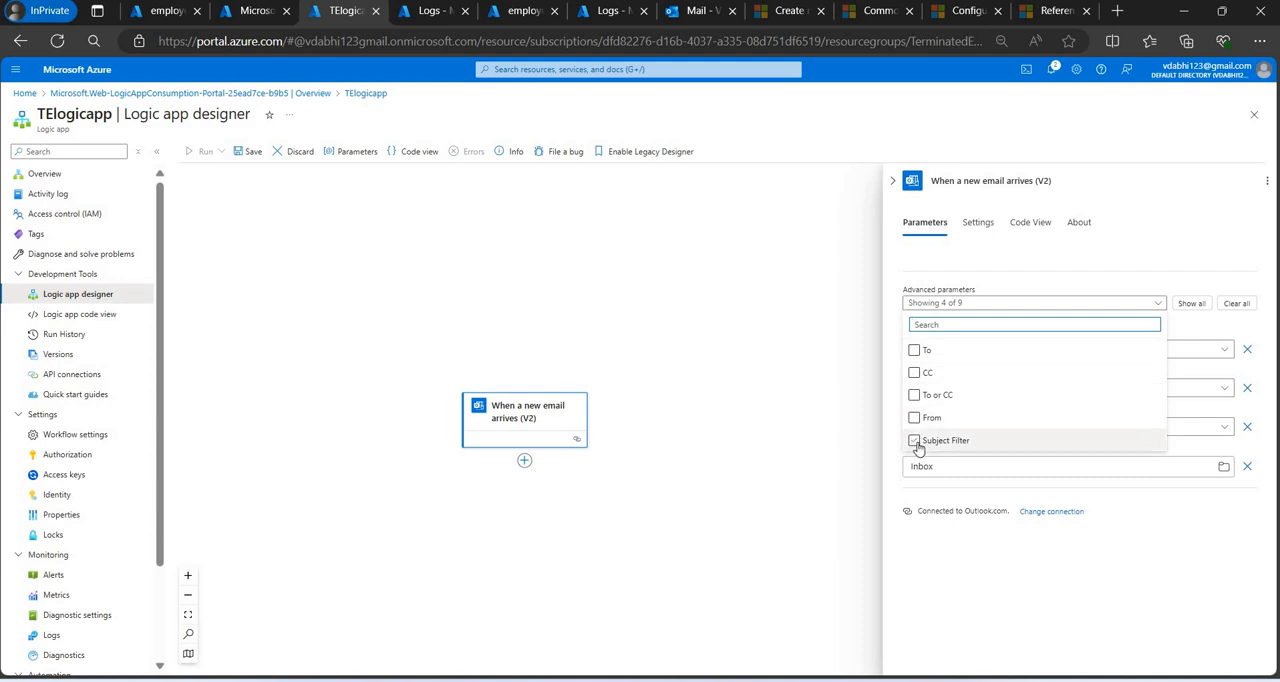
click(914, 440)
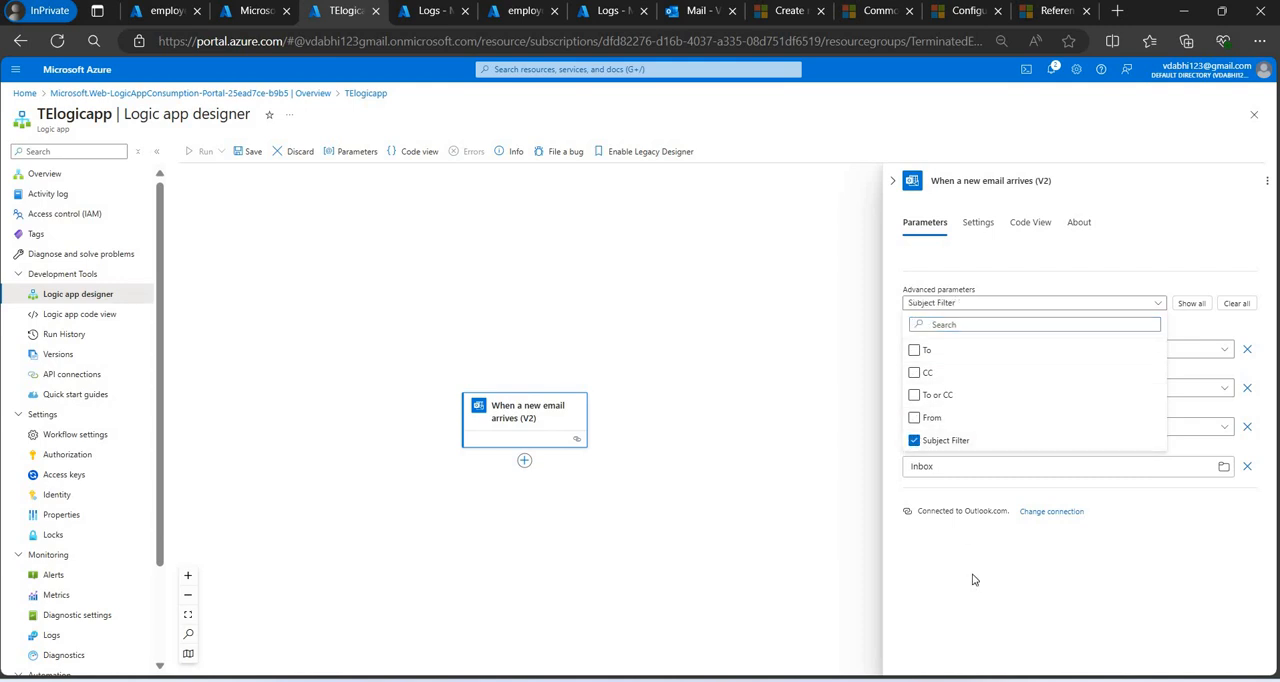
double_click(975, 551)
Set the trigger's subject filter to "Service Desk Terminated Employee List".
click(919, 465)
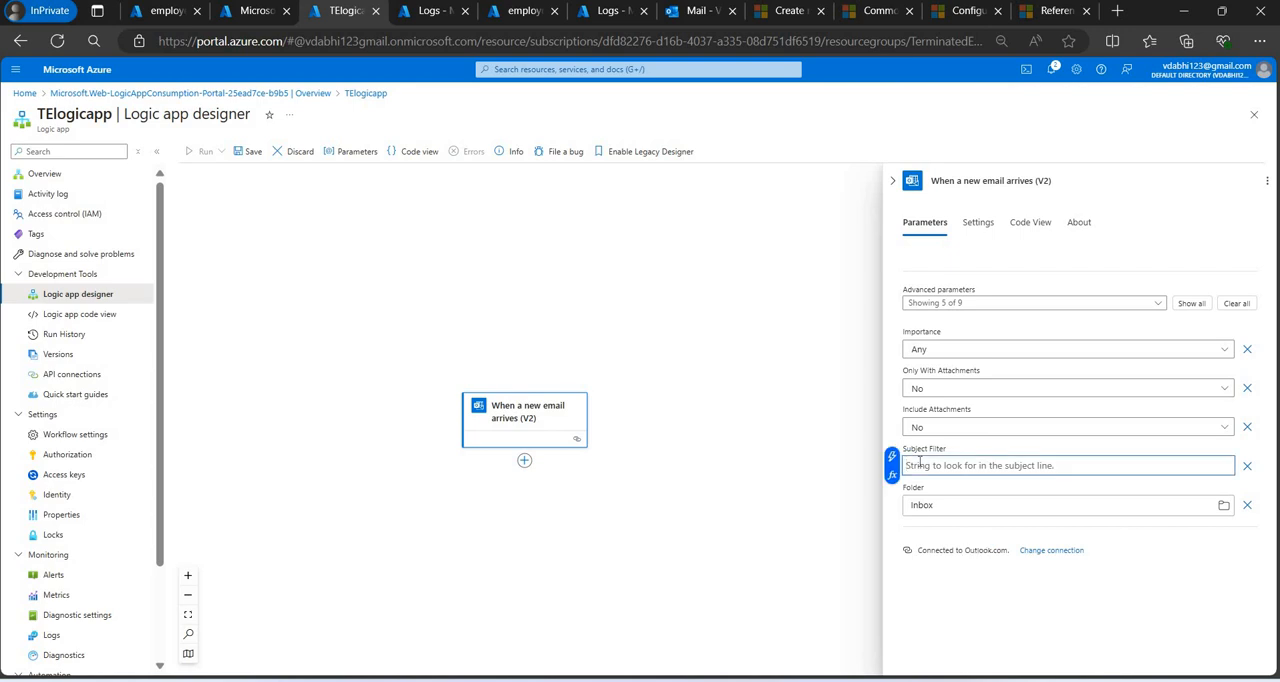
text(ServiceDeskTEList)
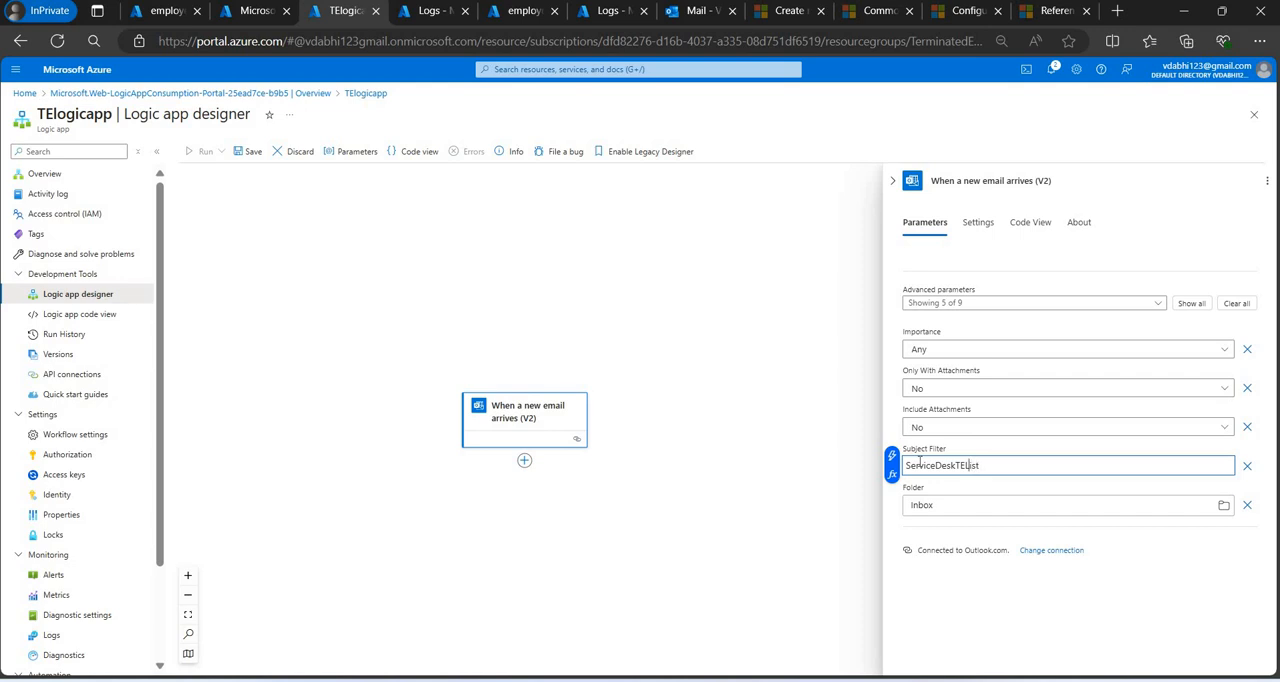
key(BackSpace)
text(erminated Employee)
key(ctrl+a)
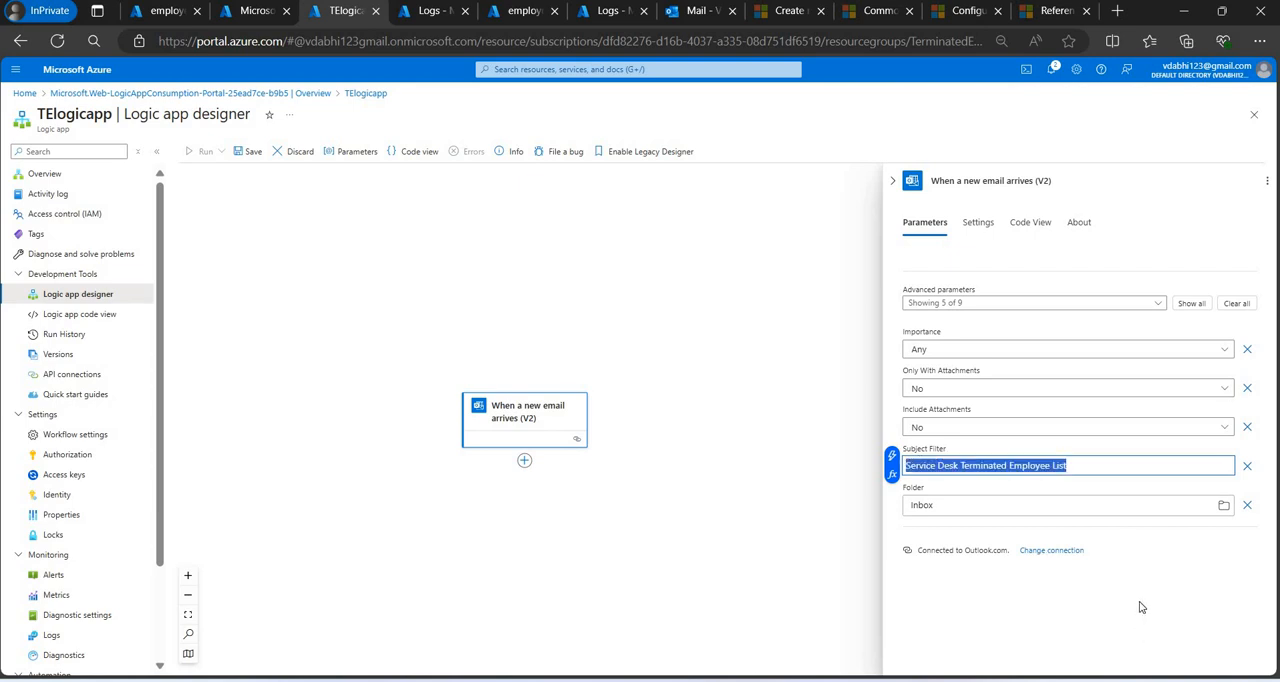
Set both Only With Attachments and Include Attachments to Yes for the email trigger.
click(955, 389)
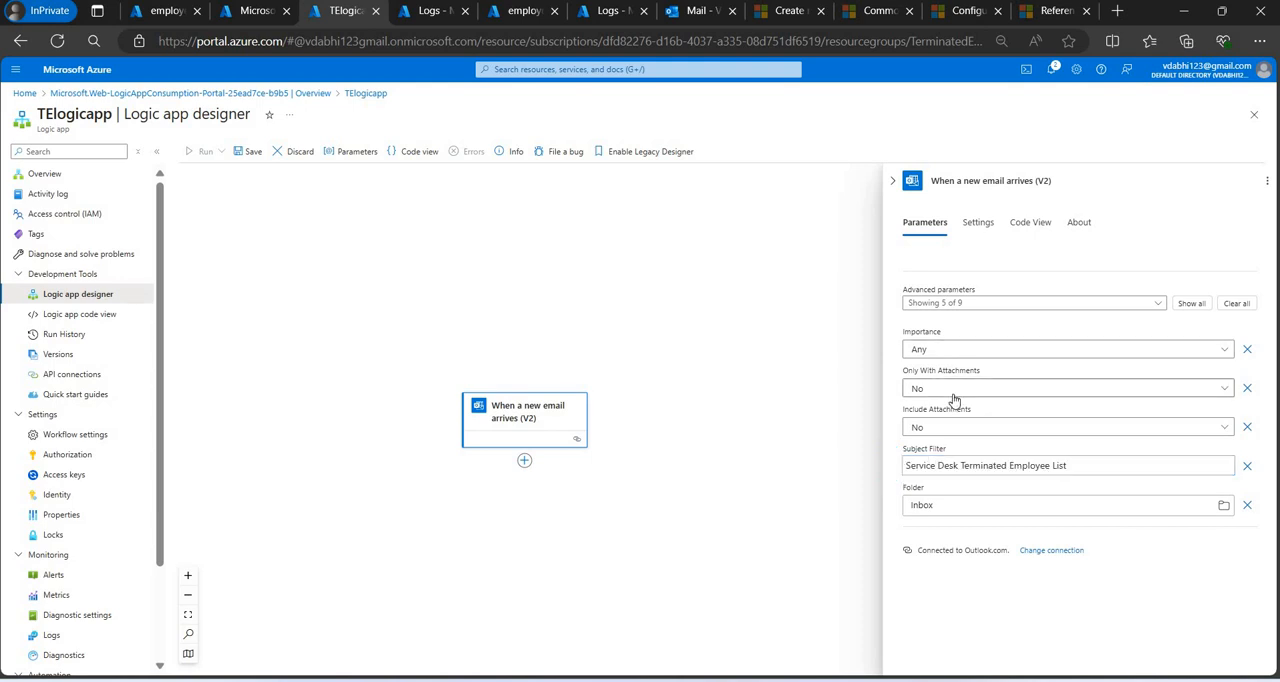
click(940, 453)
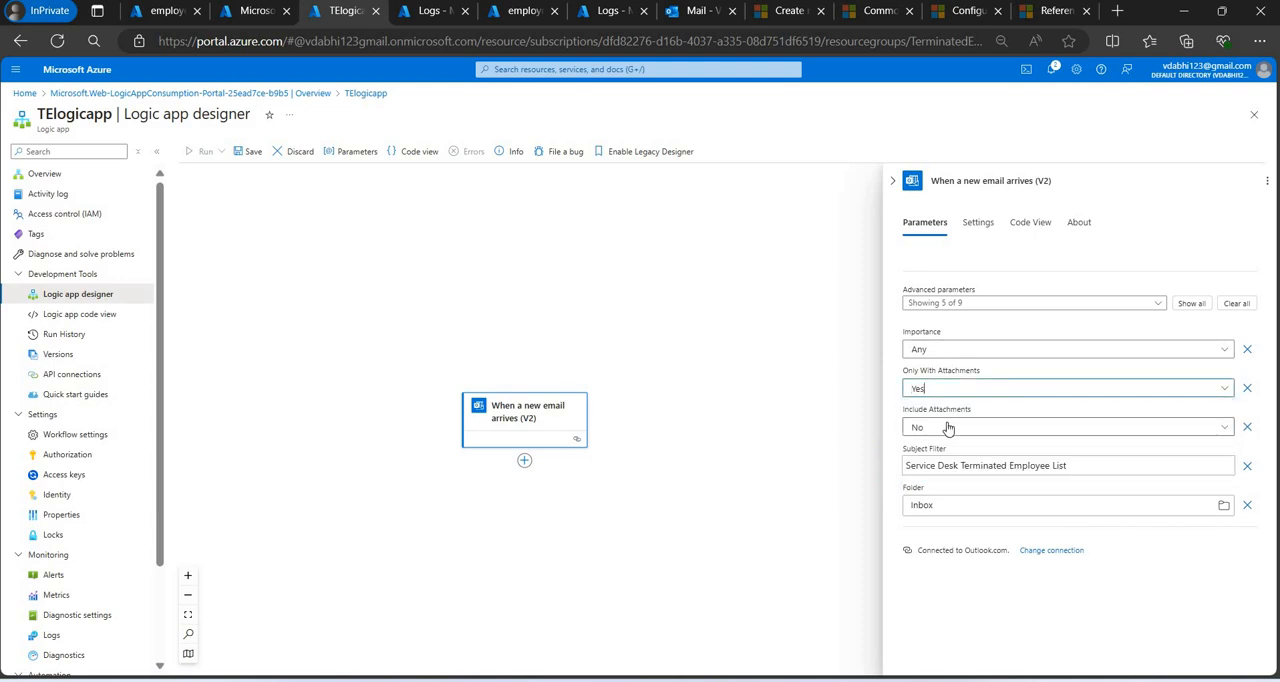
key(Tab)
click(918, 497)
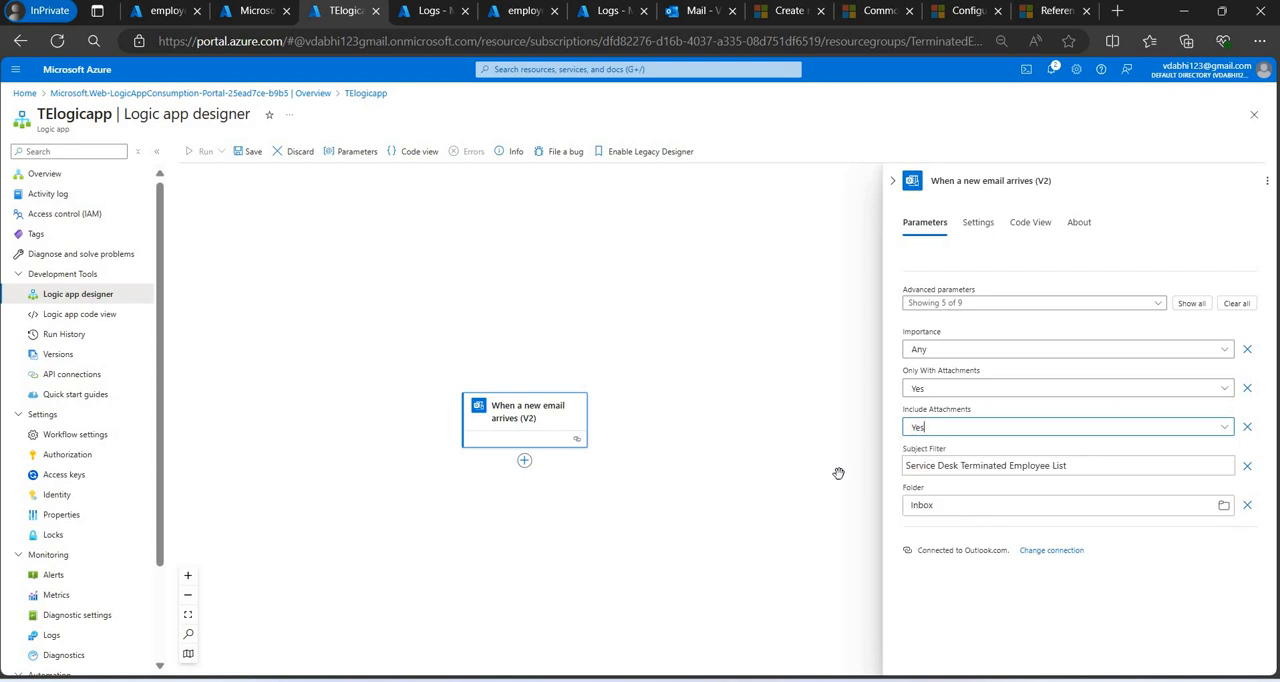
Turn off Split On in the new email trigger's settings and save the TElogicapp workflow.
click(962, 224)
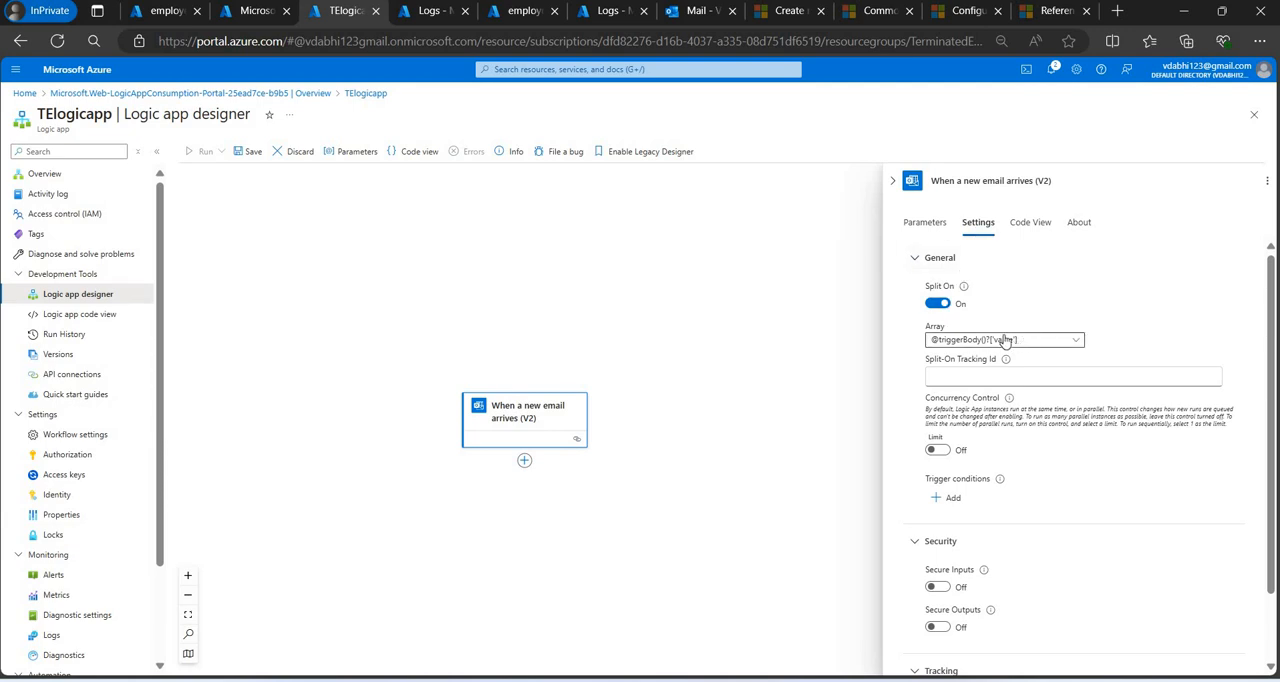
click(938, 304)
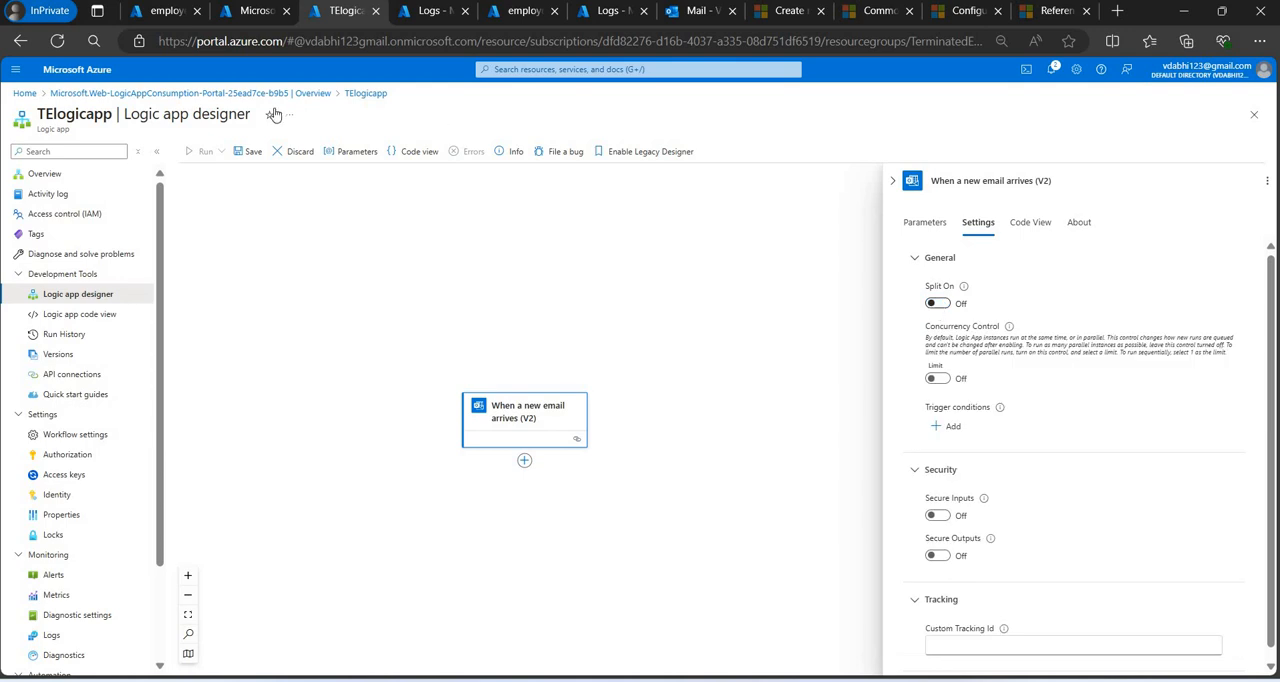
click(252, 152)
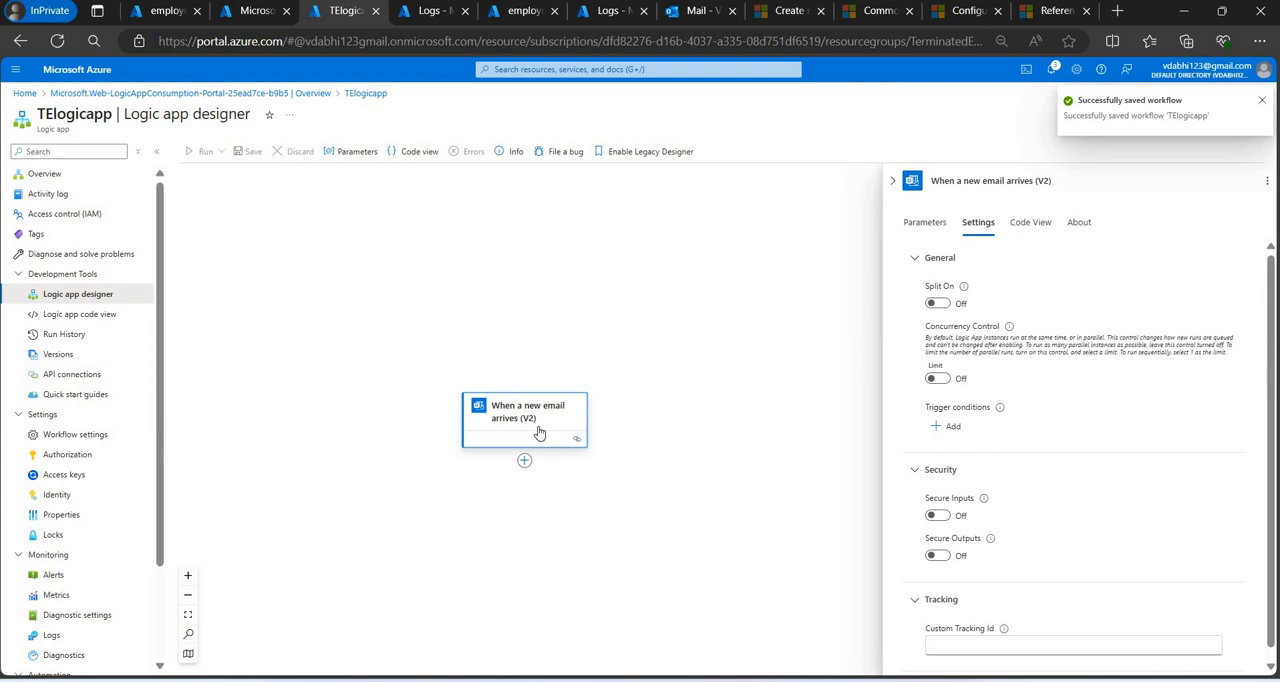
click(628, 272)
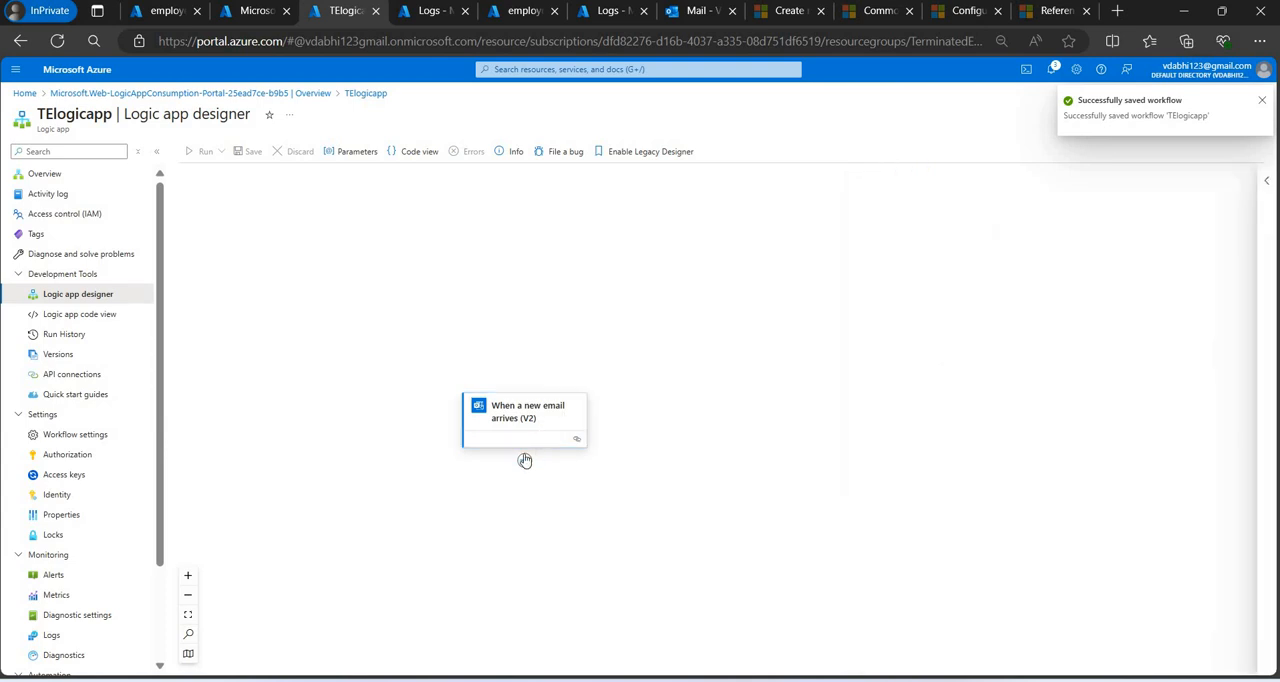
Check the TerminatedEmployeeList email with its CSV attachment in the Outlook inbox, returning to the trigger's parameters in the logic app designer.
click(525, 462)
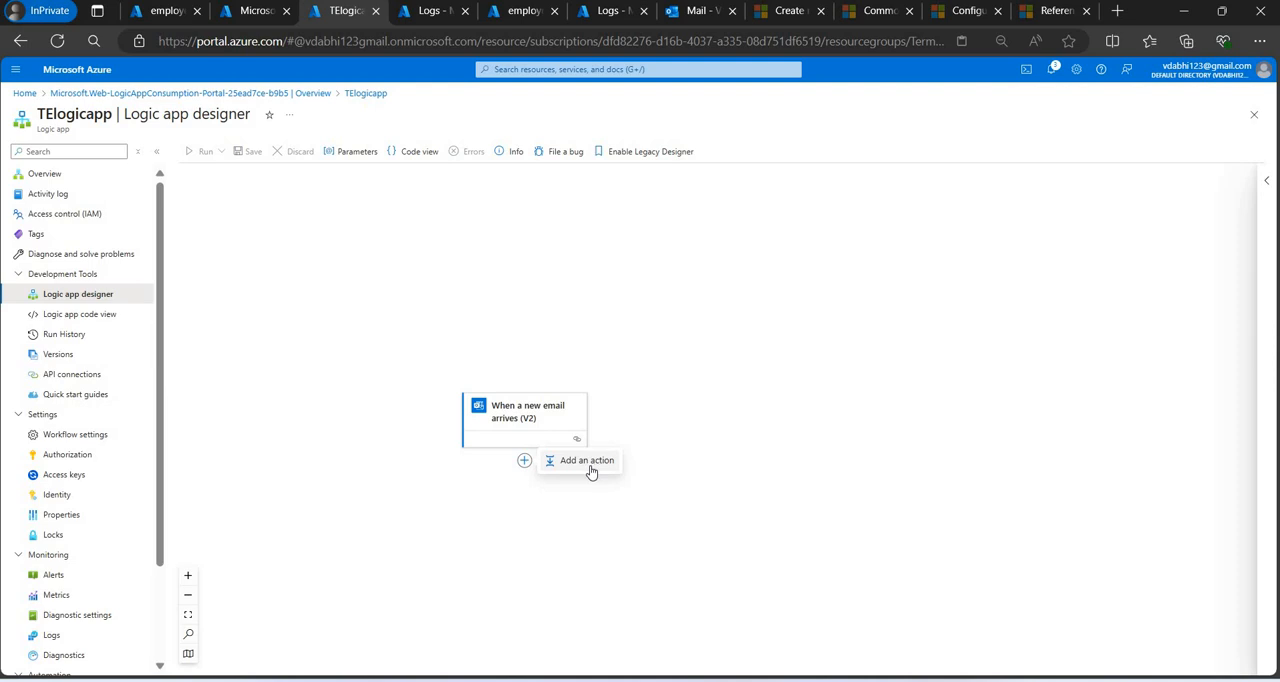
click(524, 422)
click(690, 12)
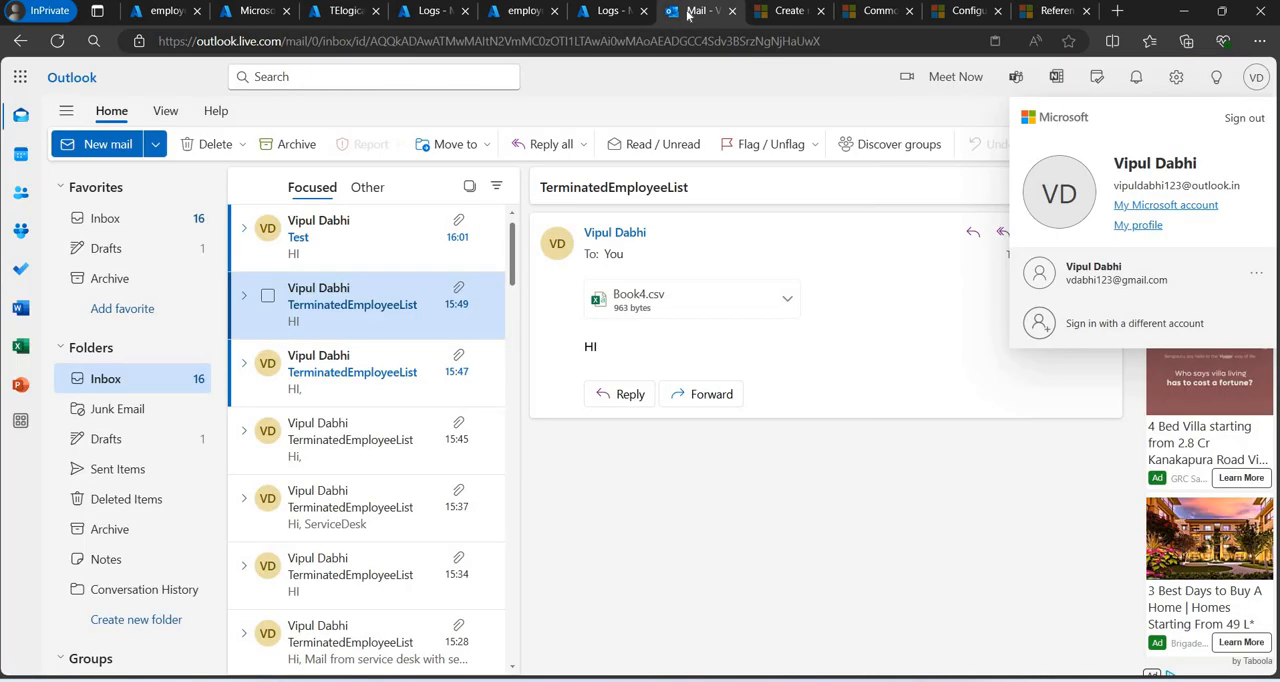
click(346, 12)
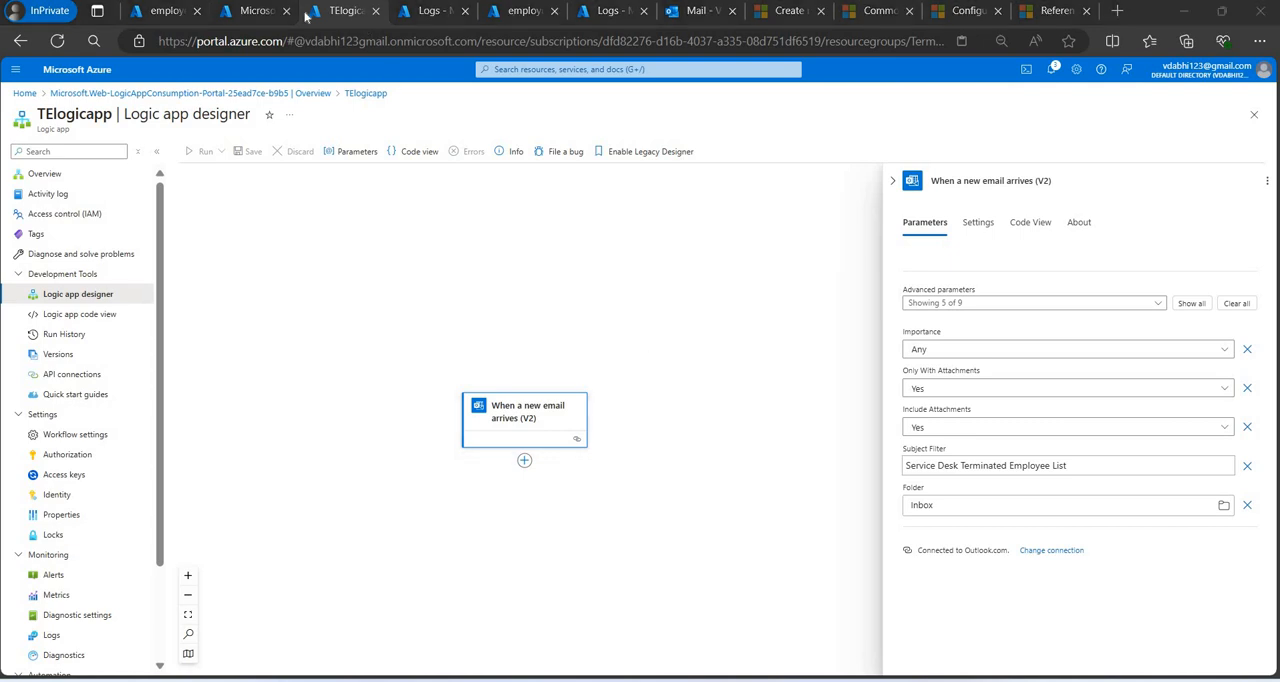
Search the Azure portal for the storage service and open the Storage accounts list.
click(252, 11)
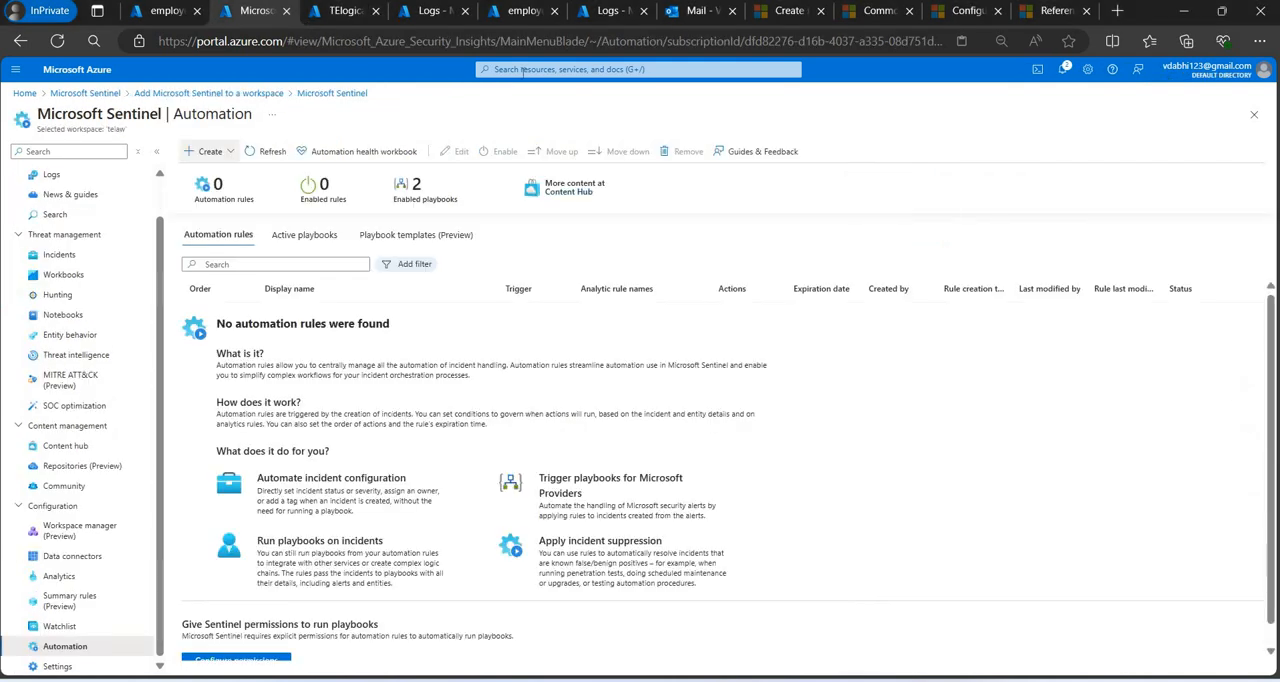
click(553, 70)
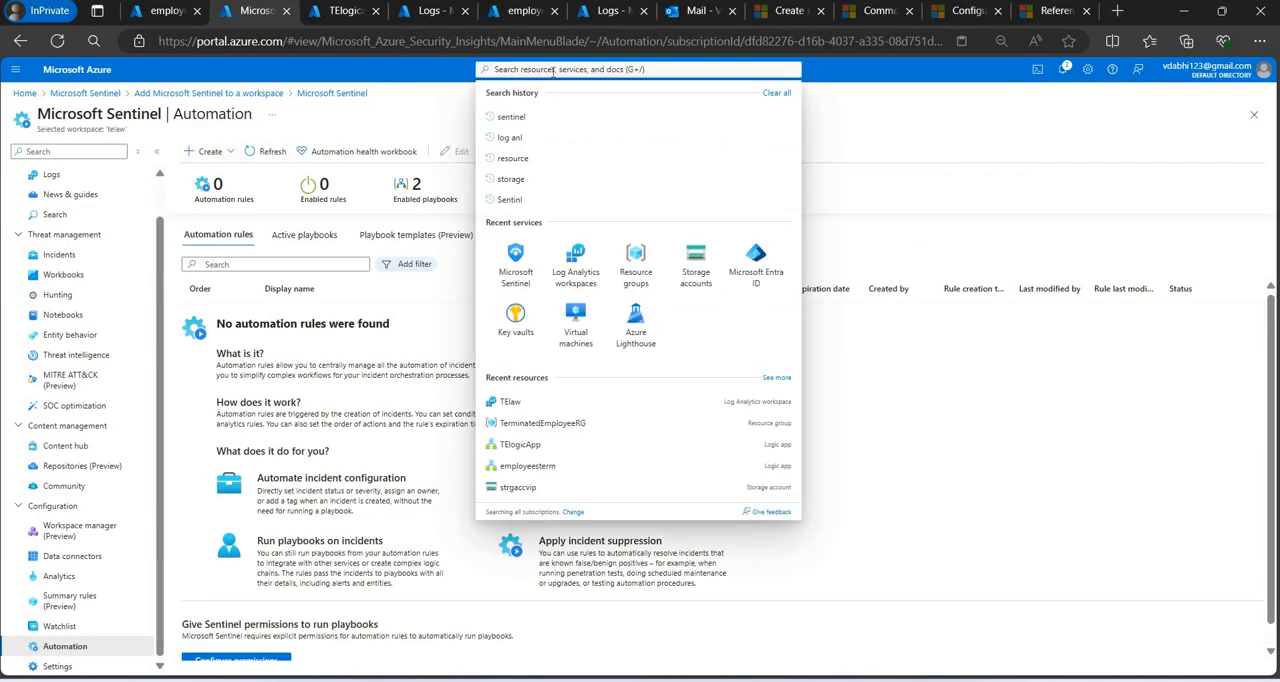
click(522, 11)
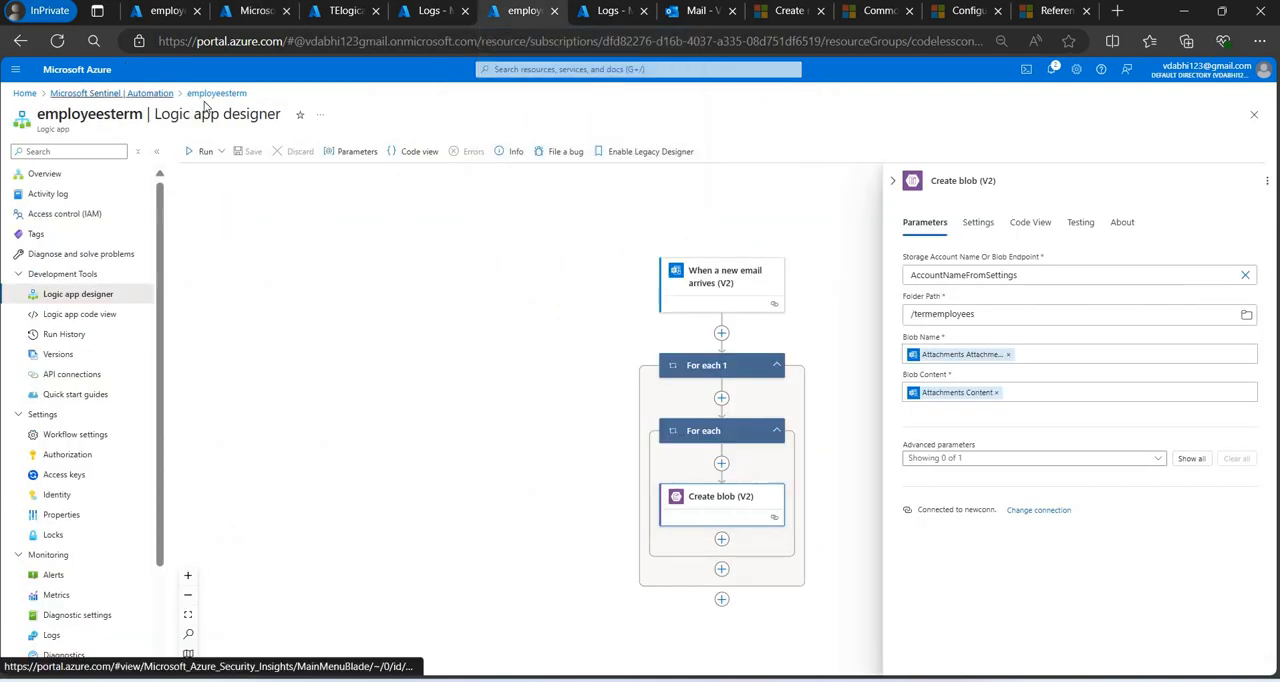
click(91, 93)
click(545, 70)
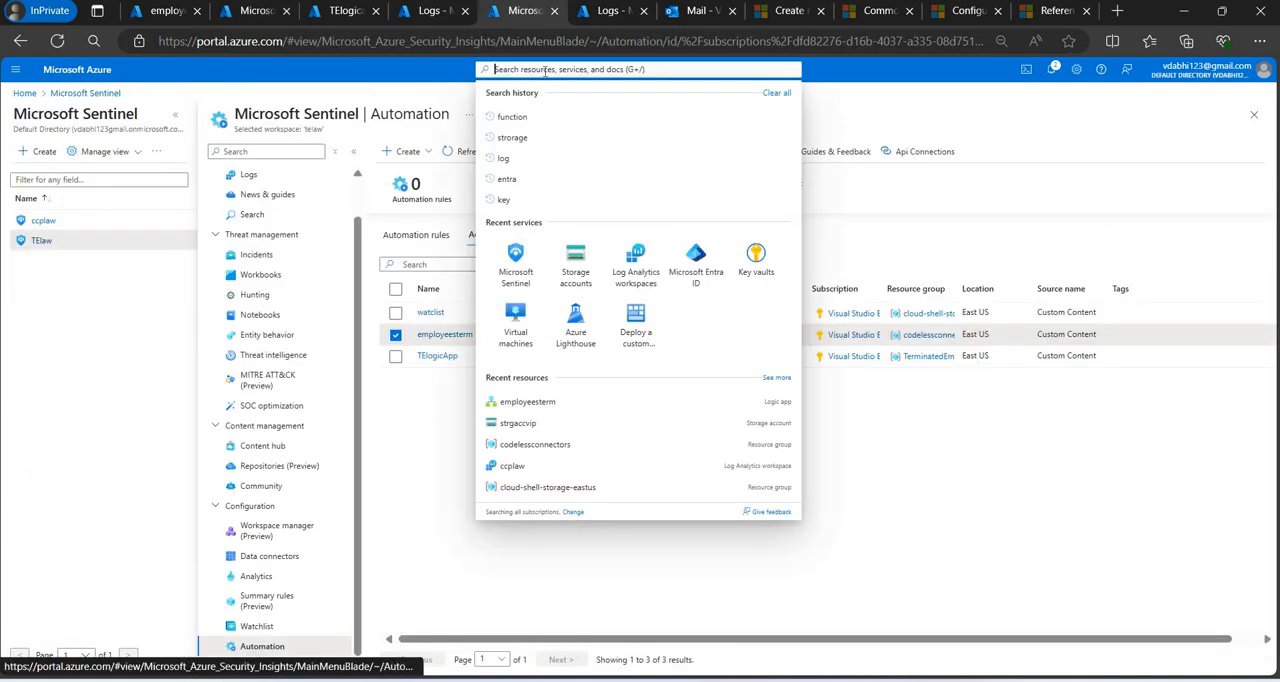
text(stor)
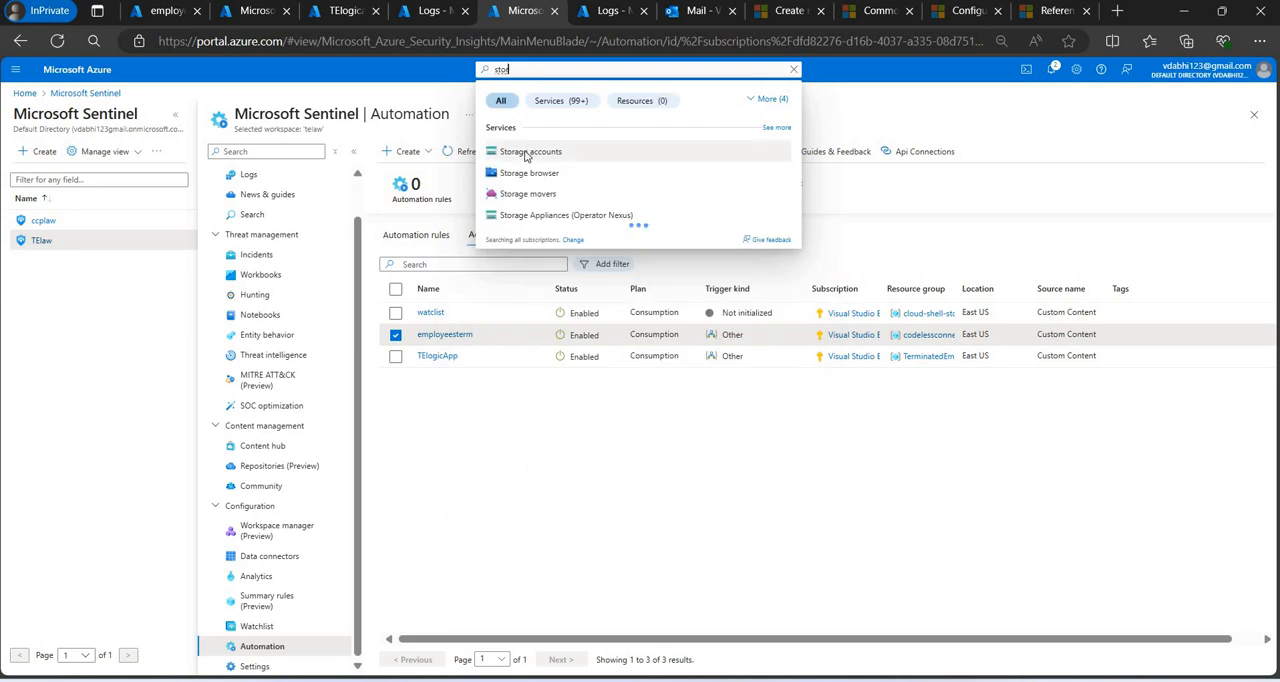
click(527, 154)
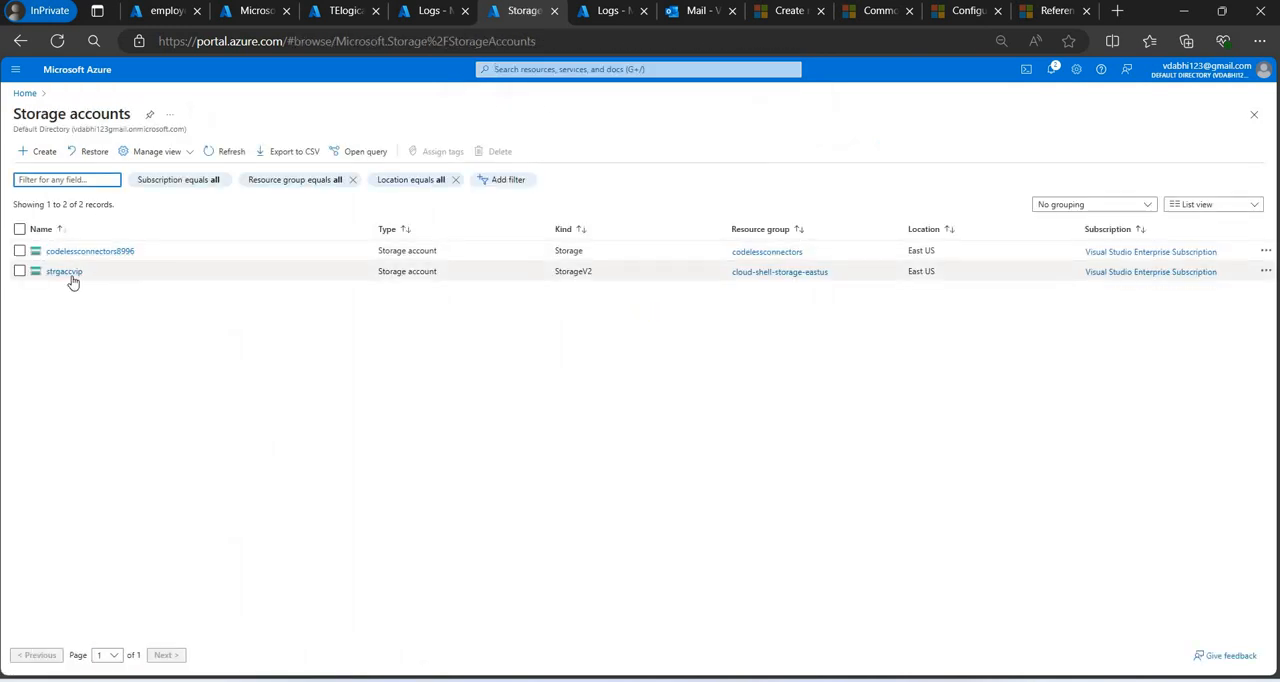
Start creating a new storage account in the TerminatedEmployeeRG resource group.
click(44, 151)
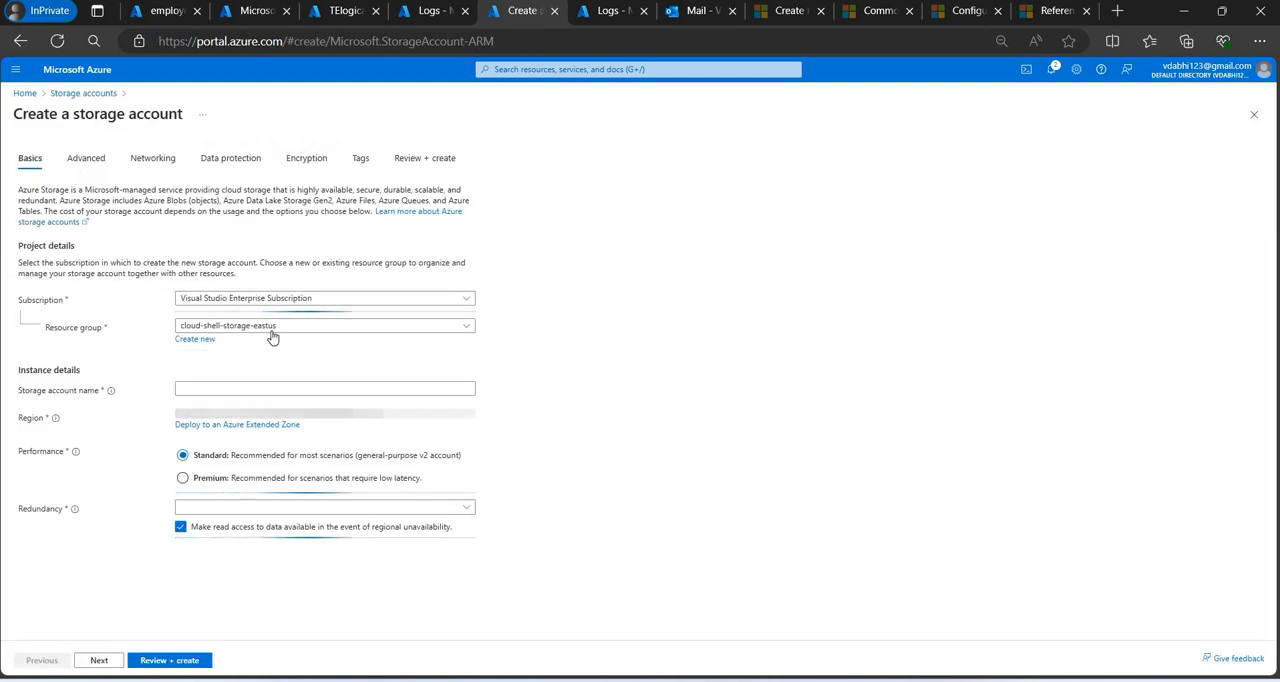
click(276, 328)
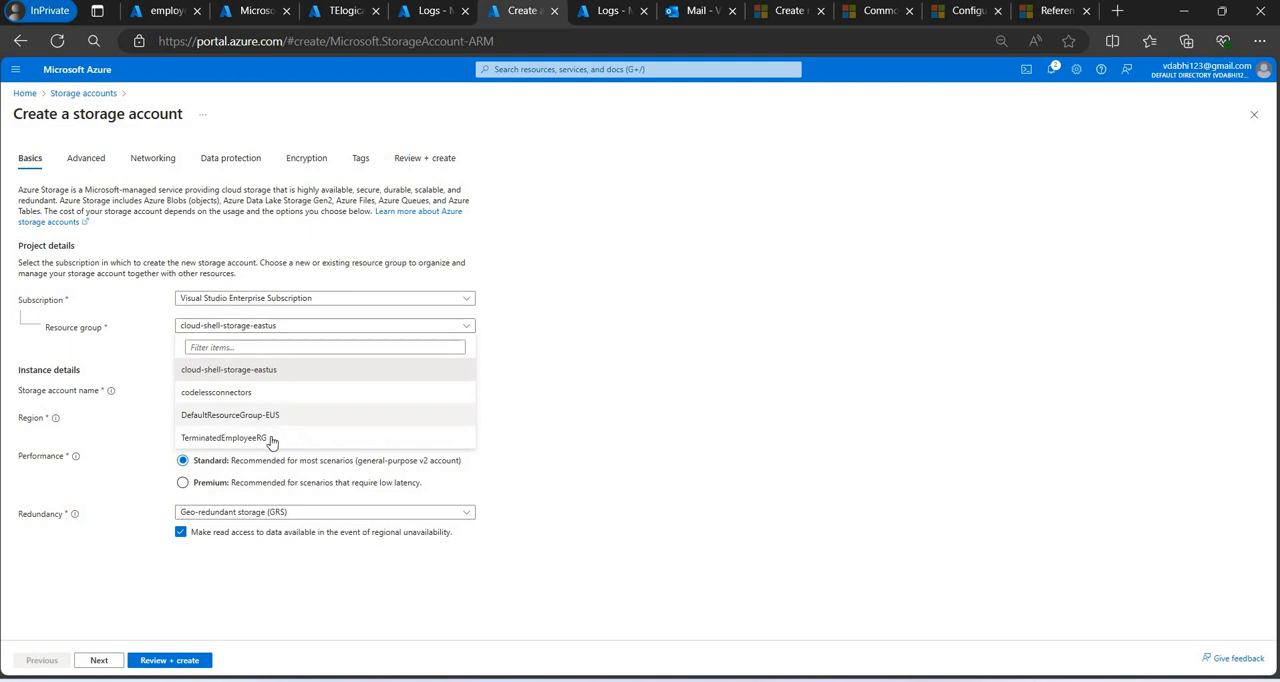
click(224, 437)
Name the new storage account testoragevip.
click(269, 386)
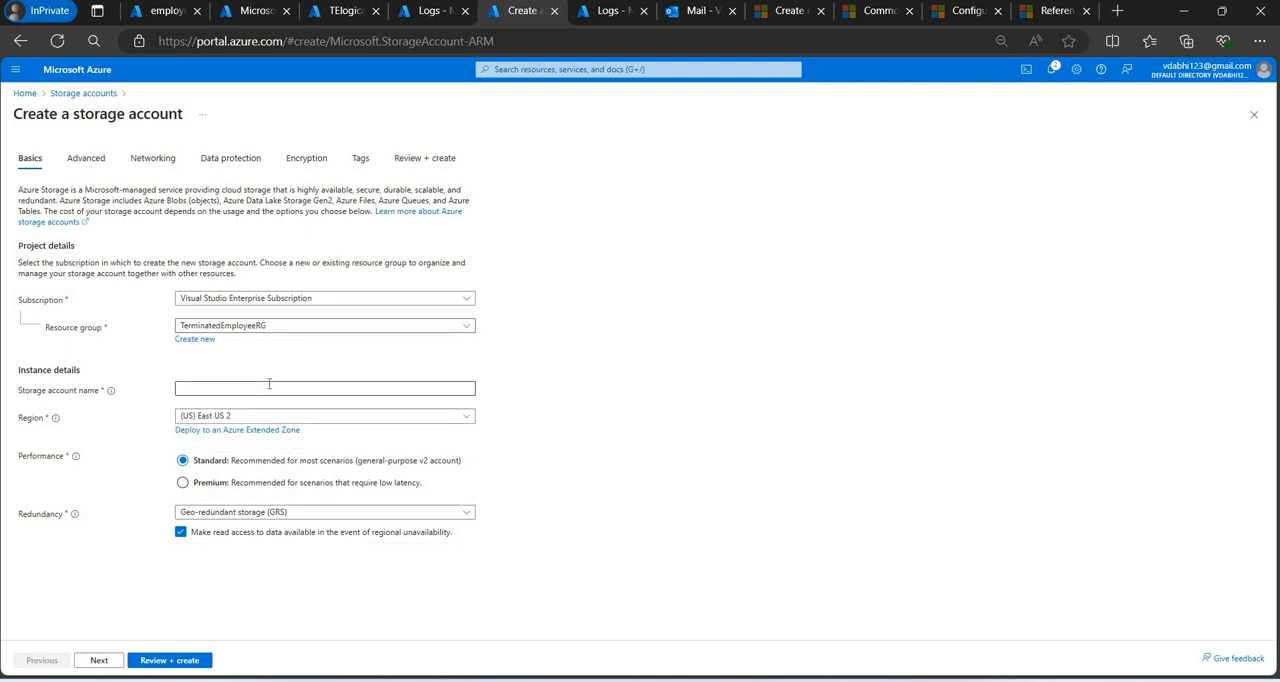
text(TE)
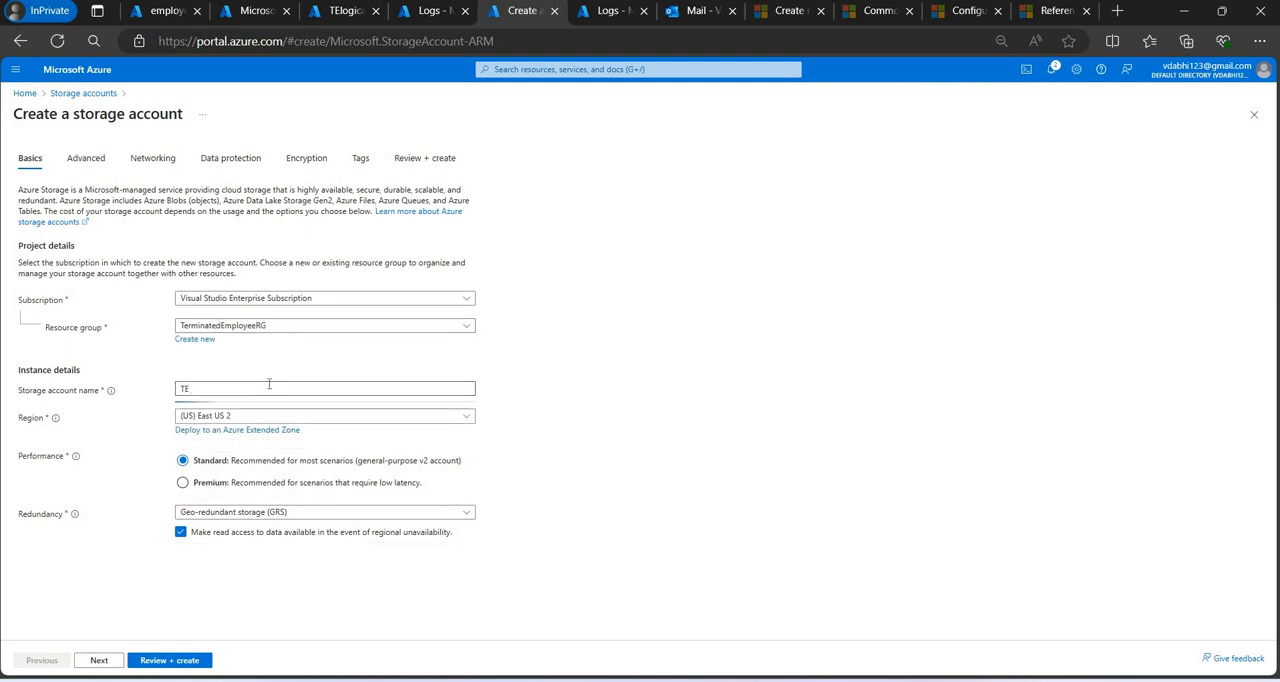
key(BackSpace)
key(BackSpace)
text(testo)
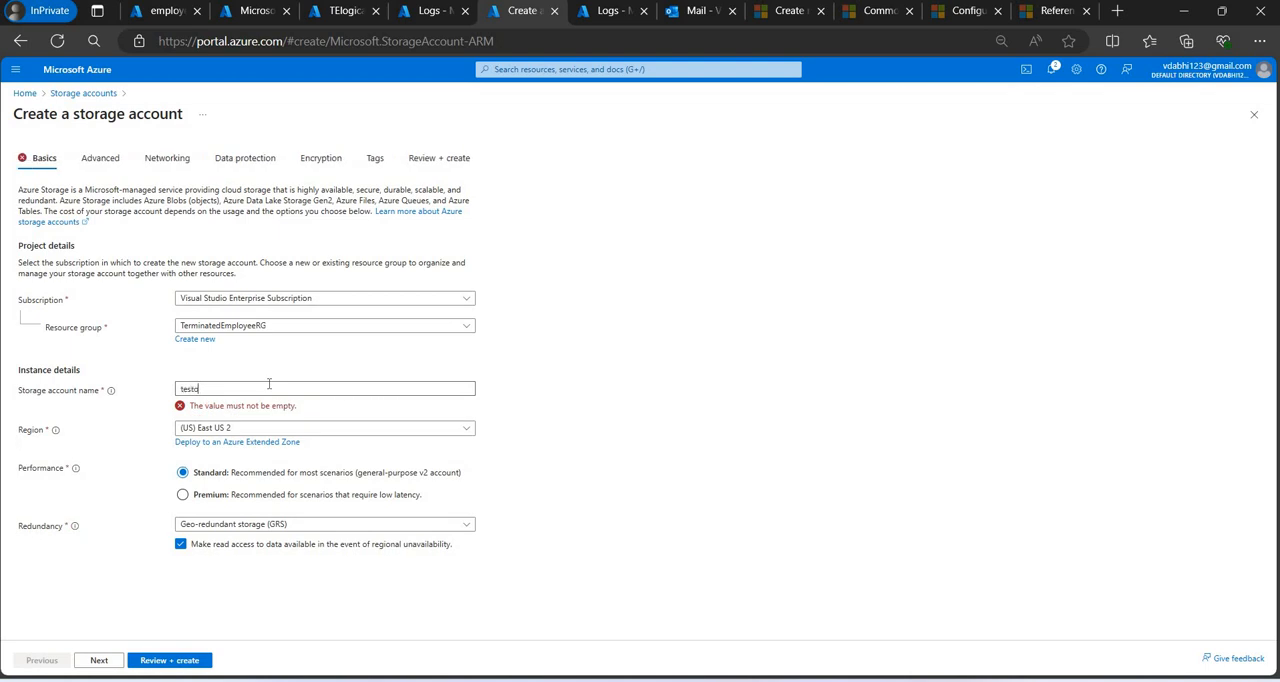
text(rage)
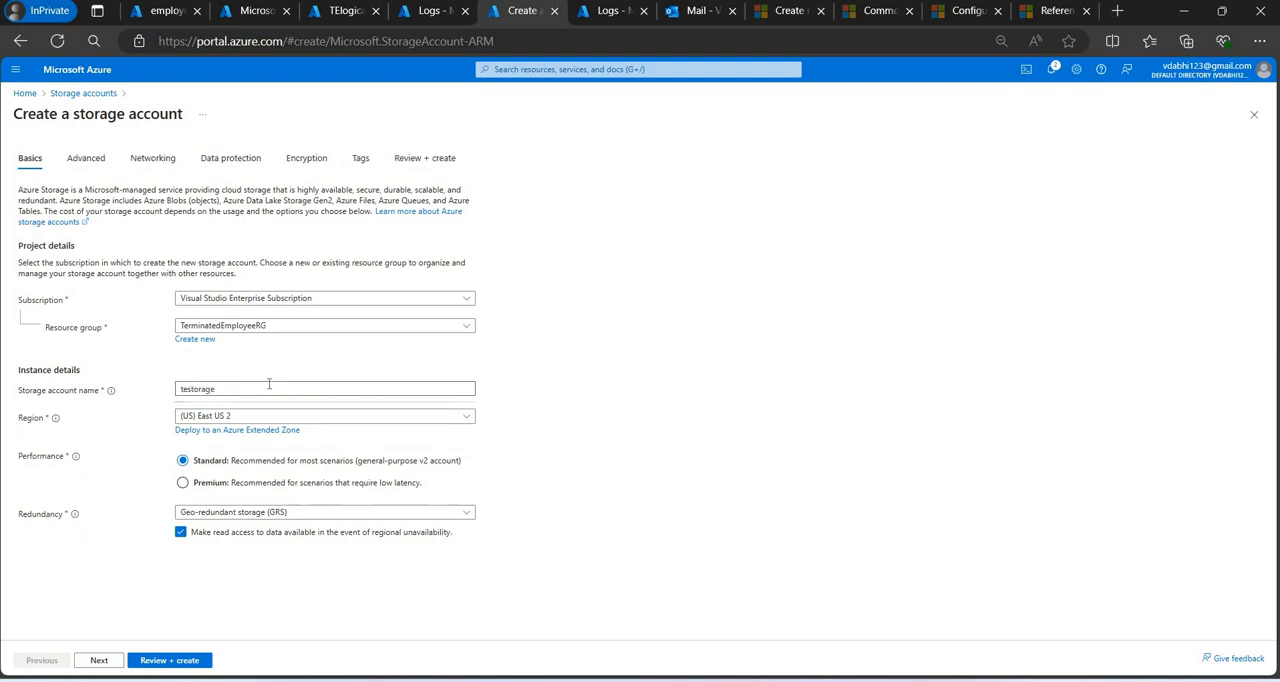
text(vipul)
key(BackSpace)
key(BackSpace)
key(BackSpace)
text(p)
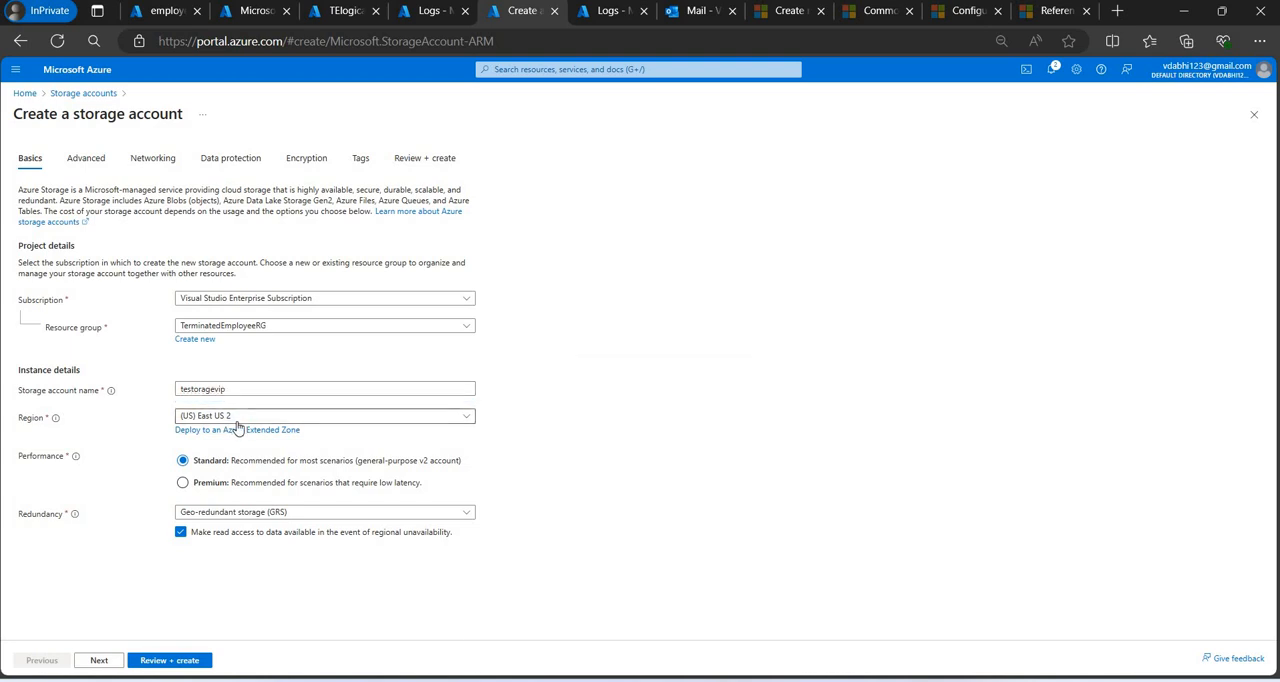
Set the storage account's region to (US) East US.
click(237, 421)
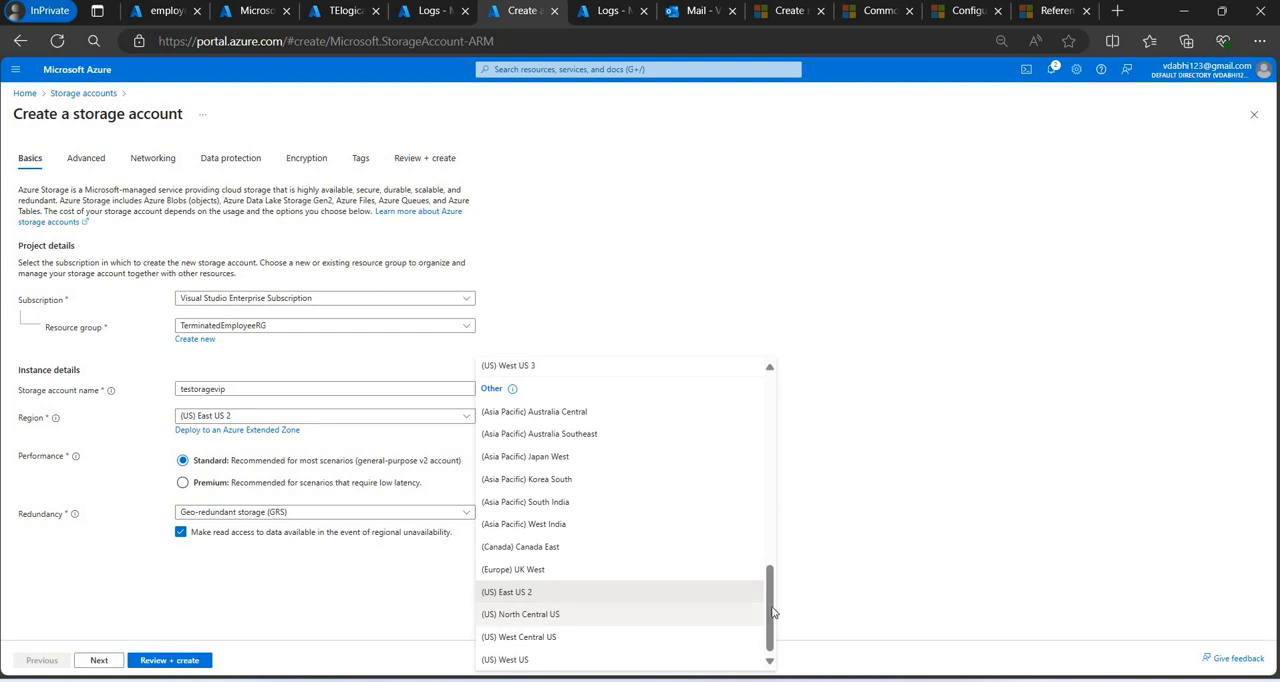
scroll(749, 543, up, 3)
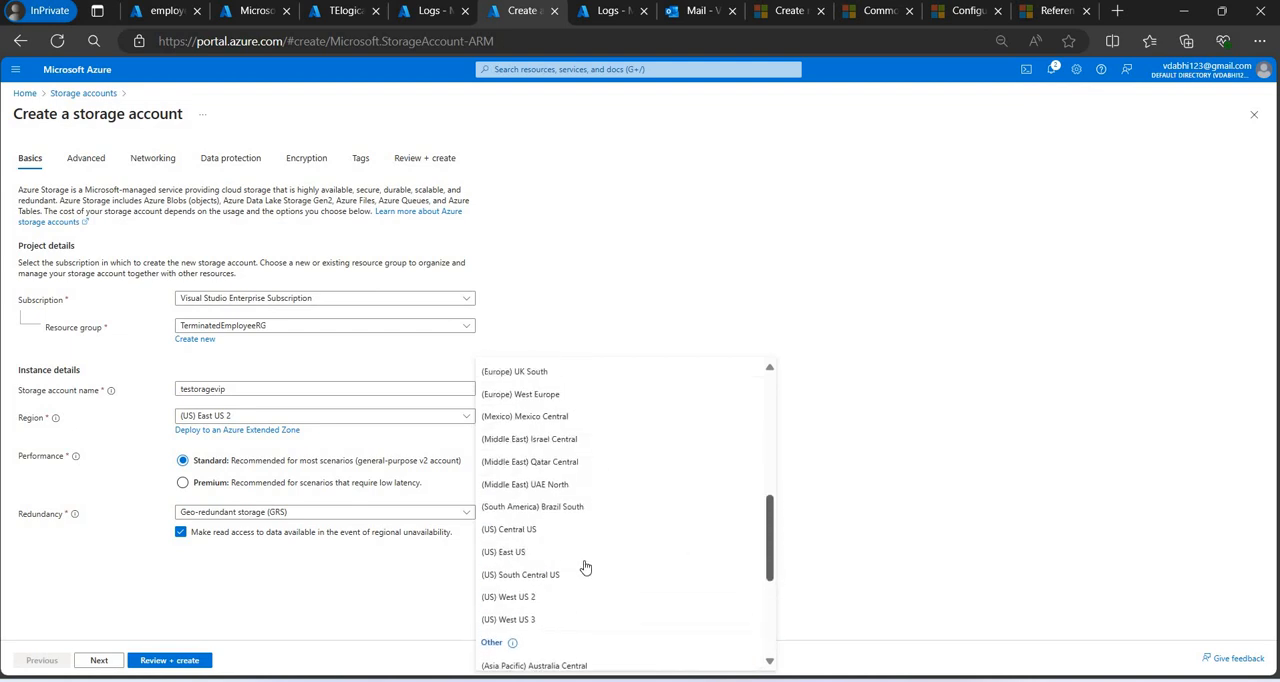
key(Return)
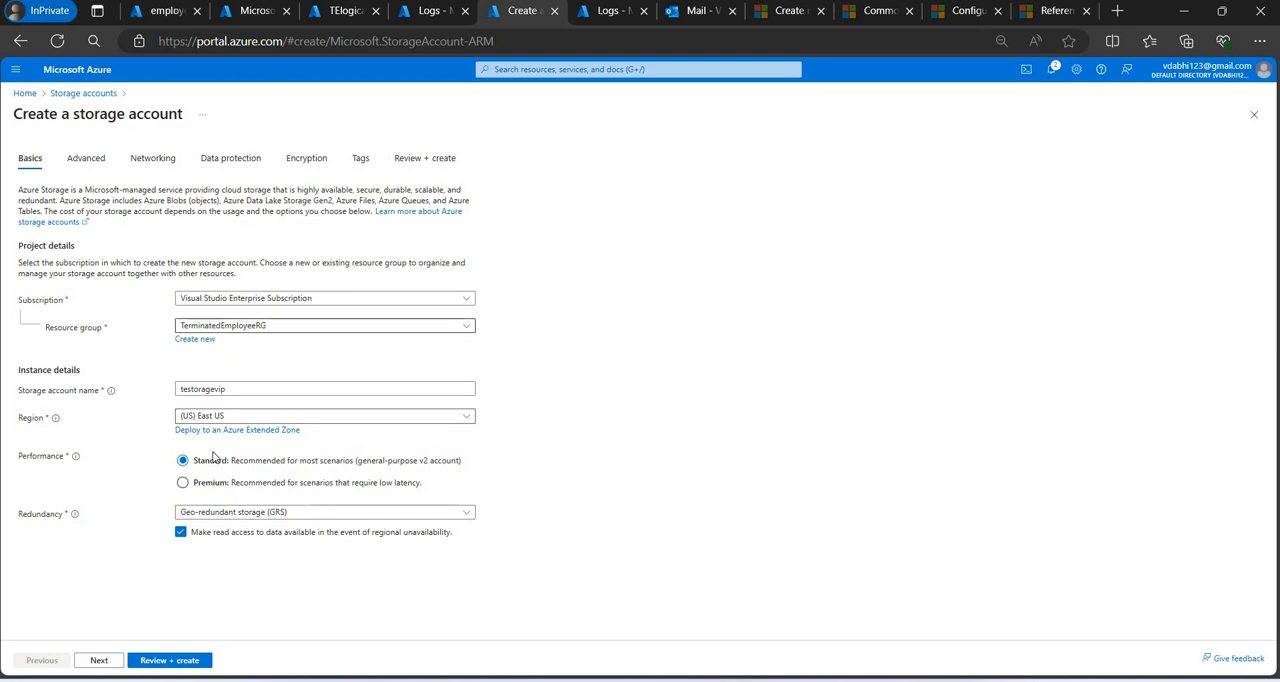
Review the networking, data protection, encryption and tag settings, keep their defaults and create the storage account.
click(183, 660)
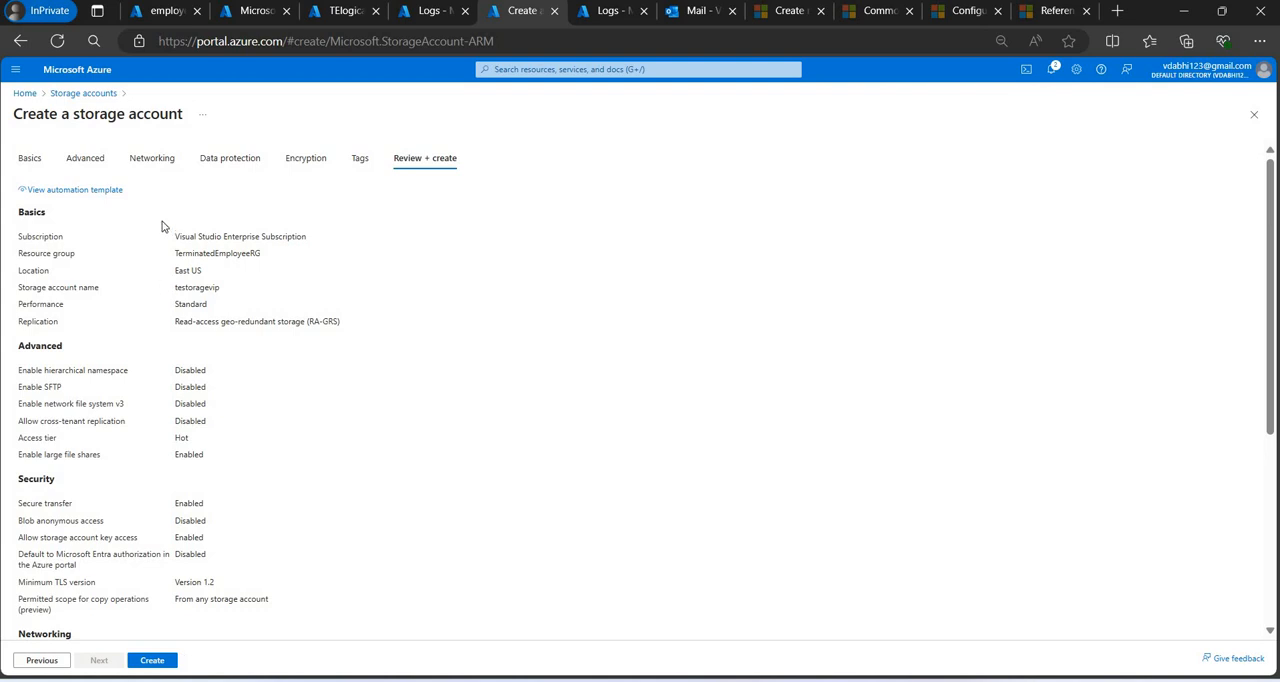
click(166, 166)
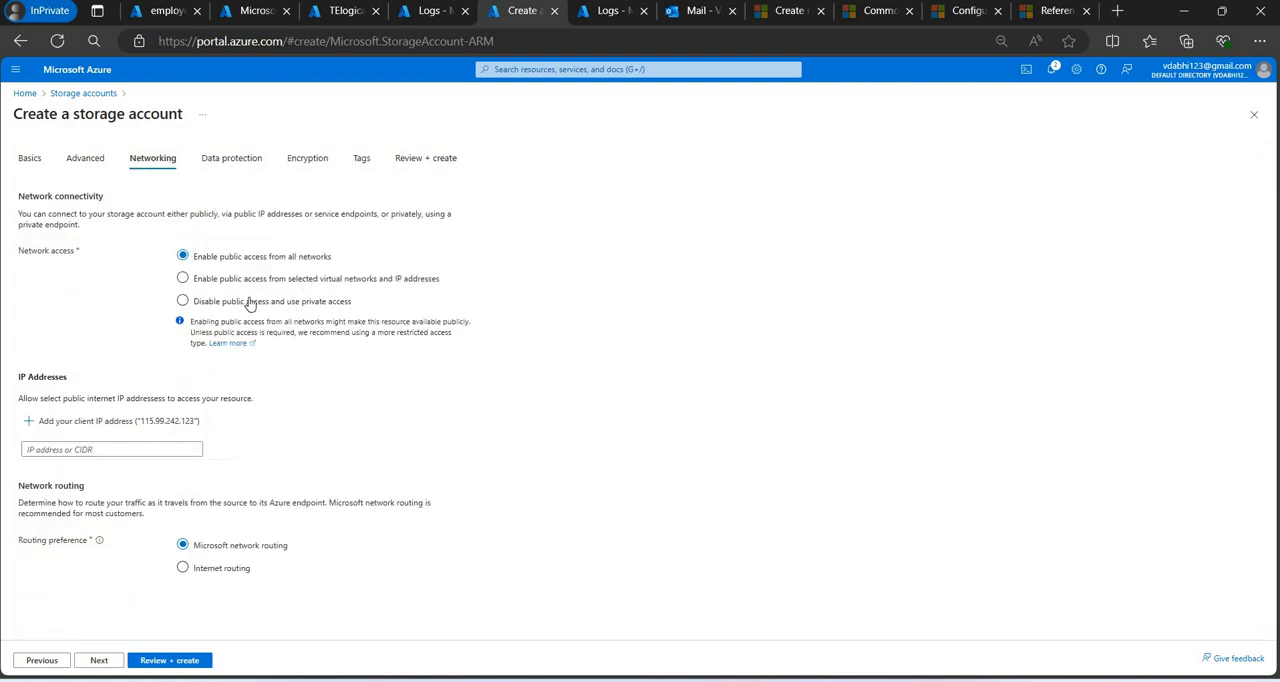
click(217, 164)
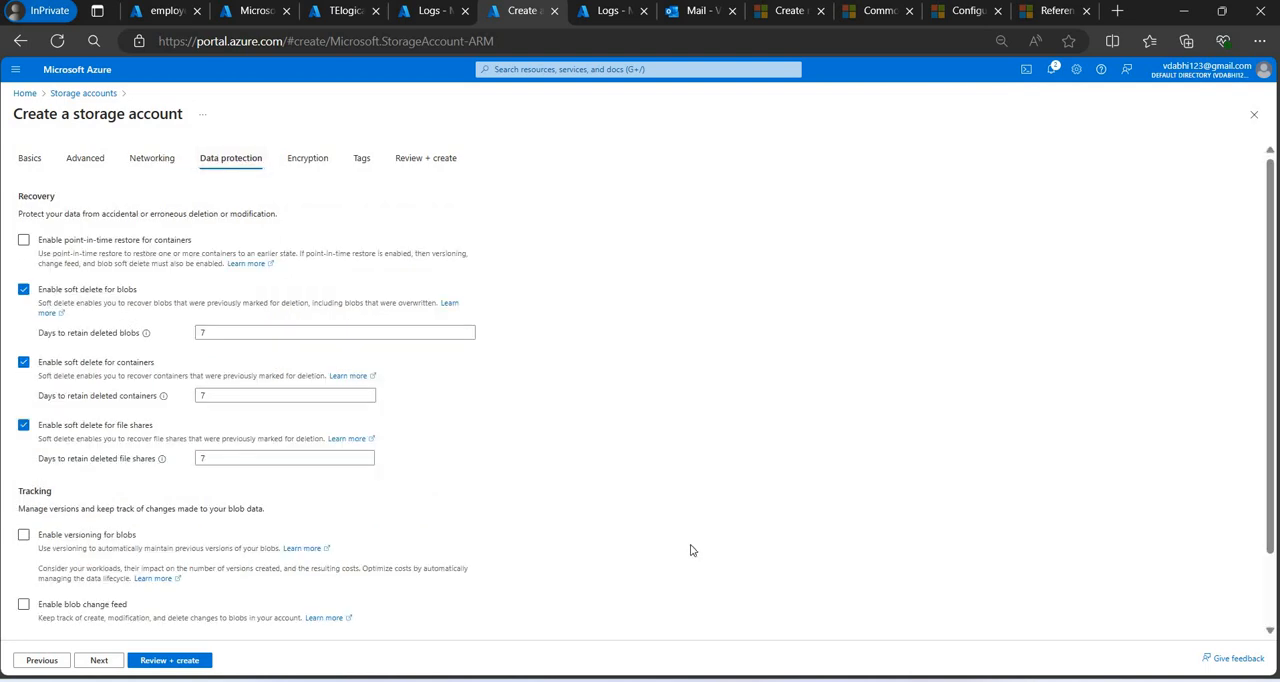
scroll(690, 550, down, 2)
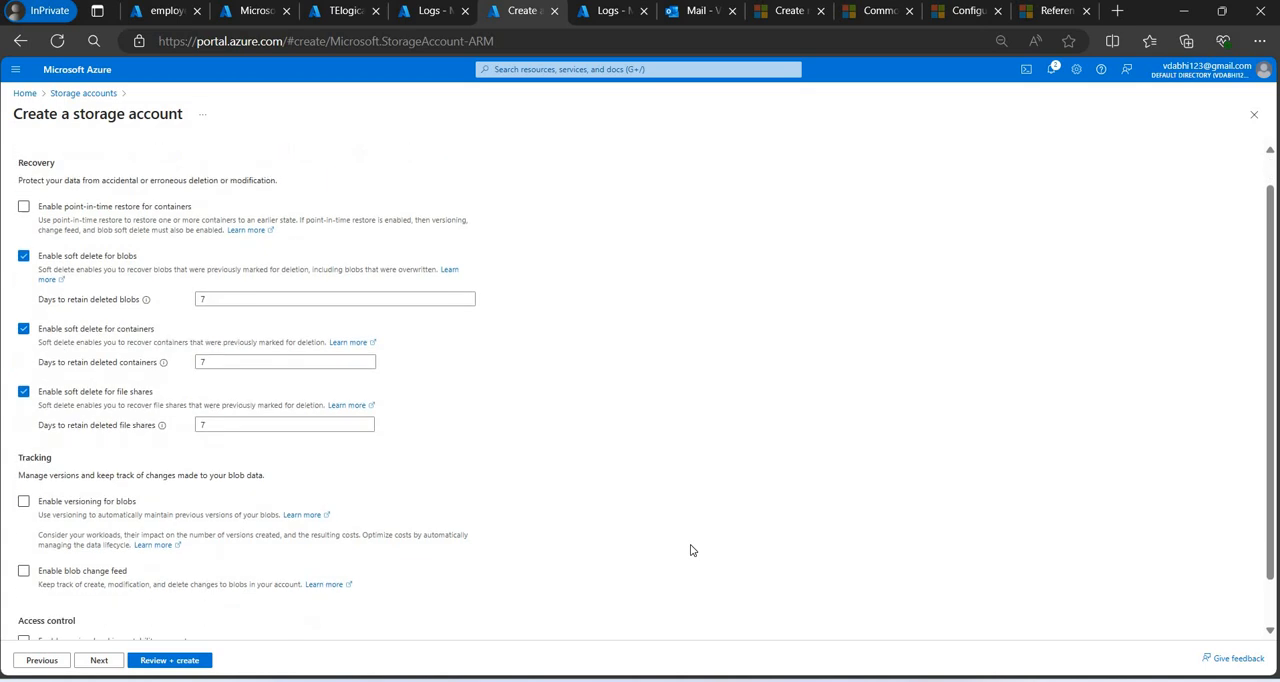
click(101, 661)
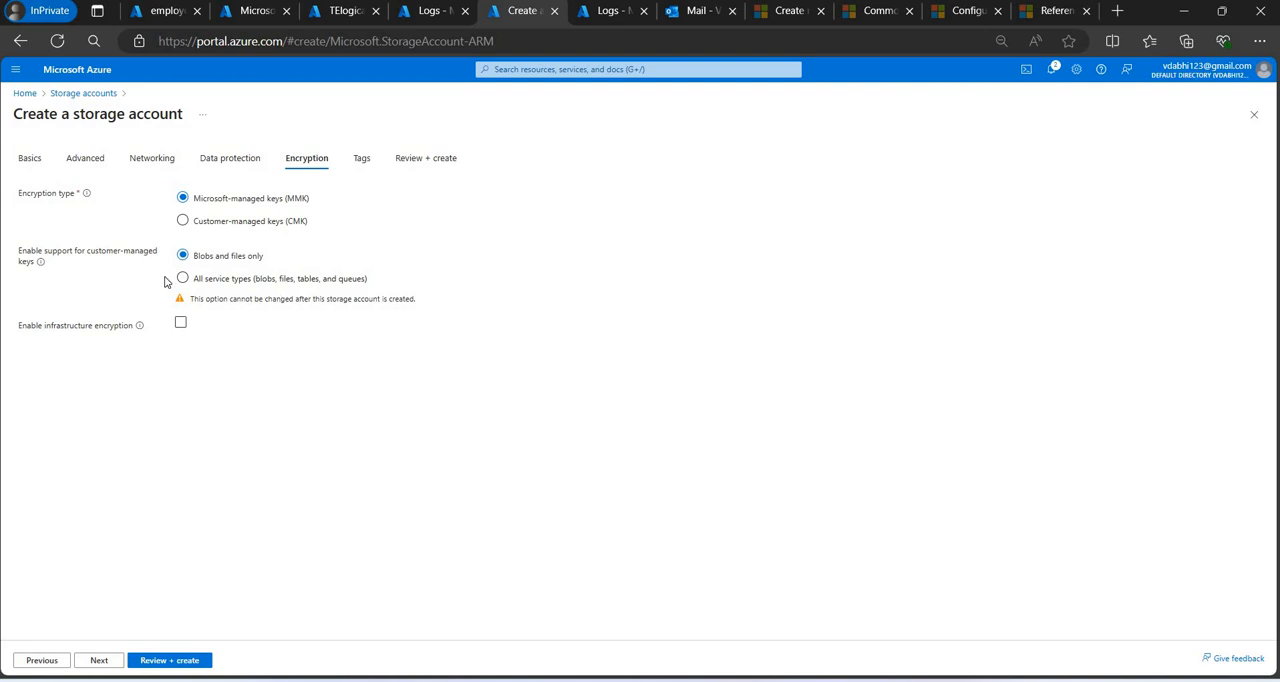
click(103, 661)
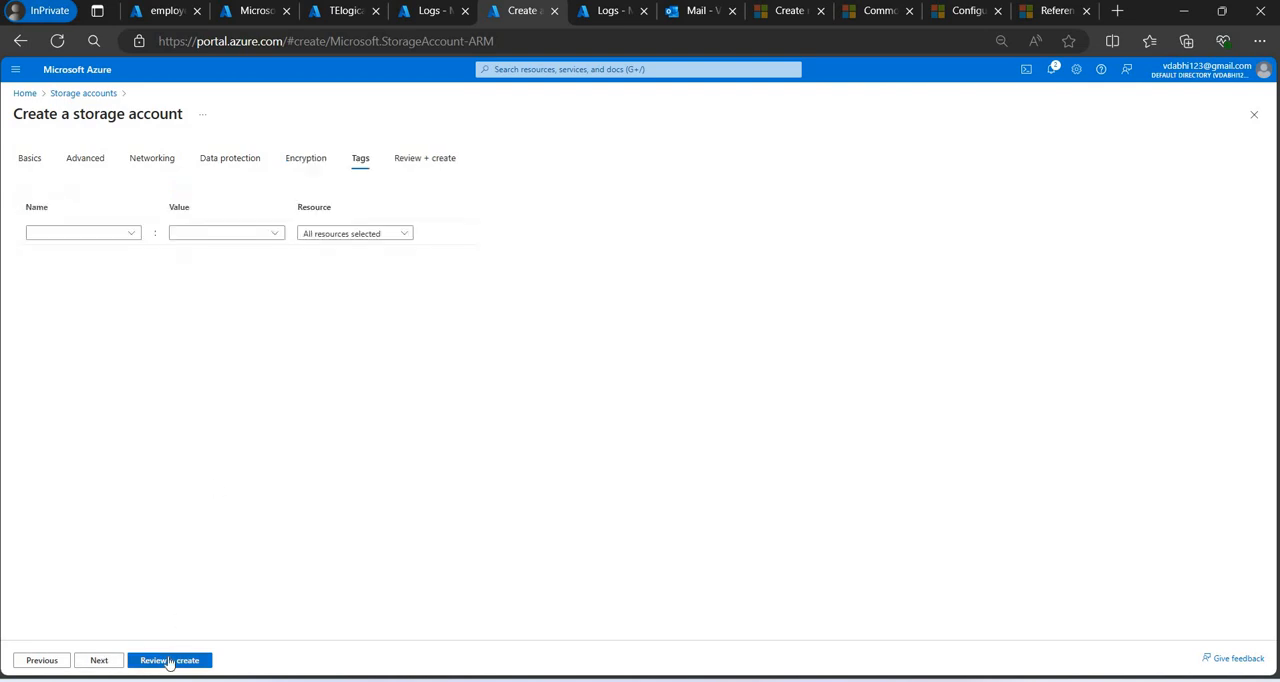
click(169, 661)
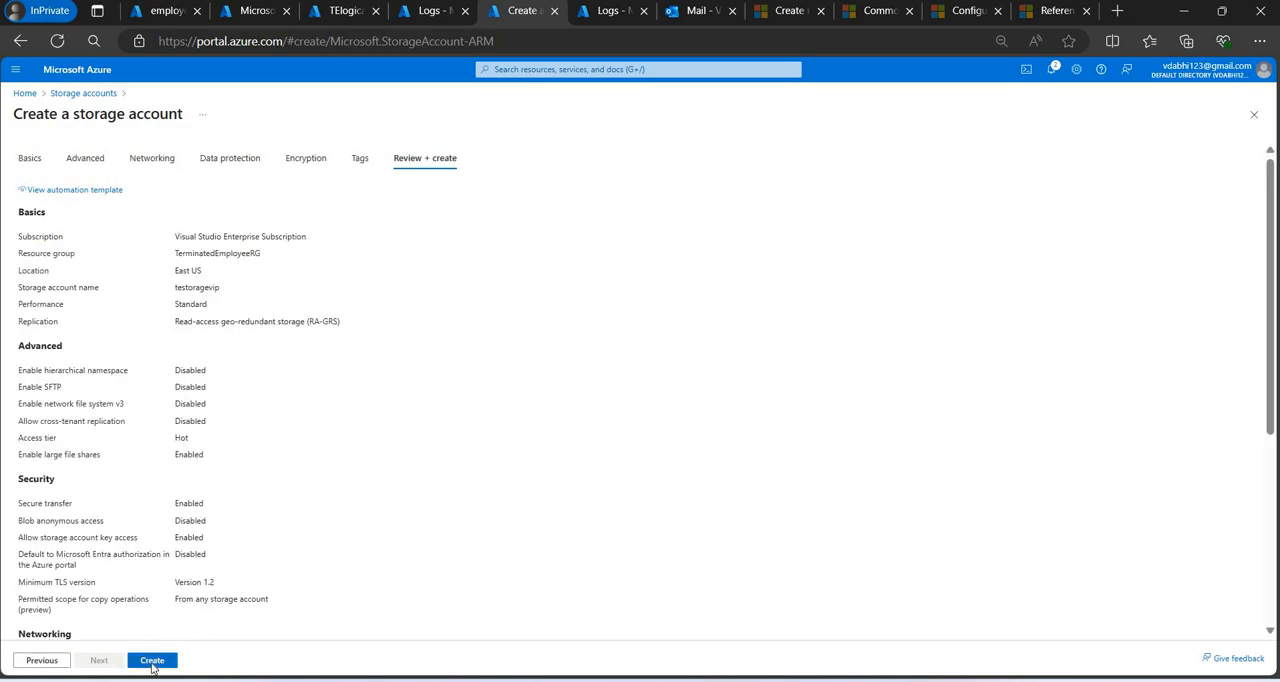
click(152, 664)
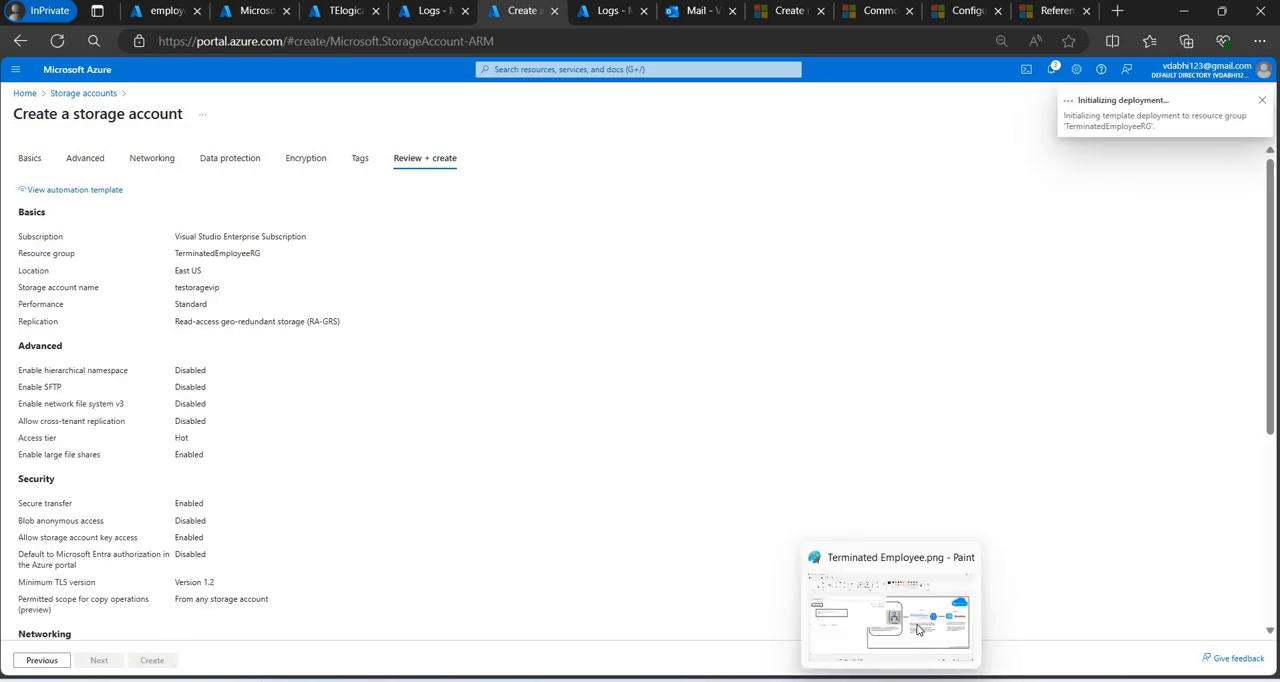
Switch to the Terminated Employees Word document and examine the Blob Storage and Watchlist stages of its workflow diagram.
mouse_move(919, 678)
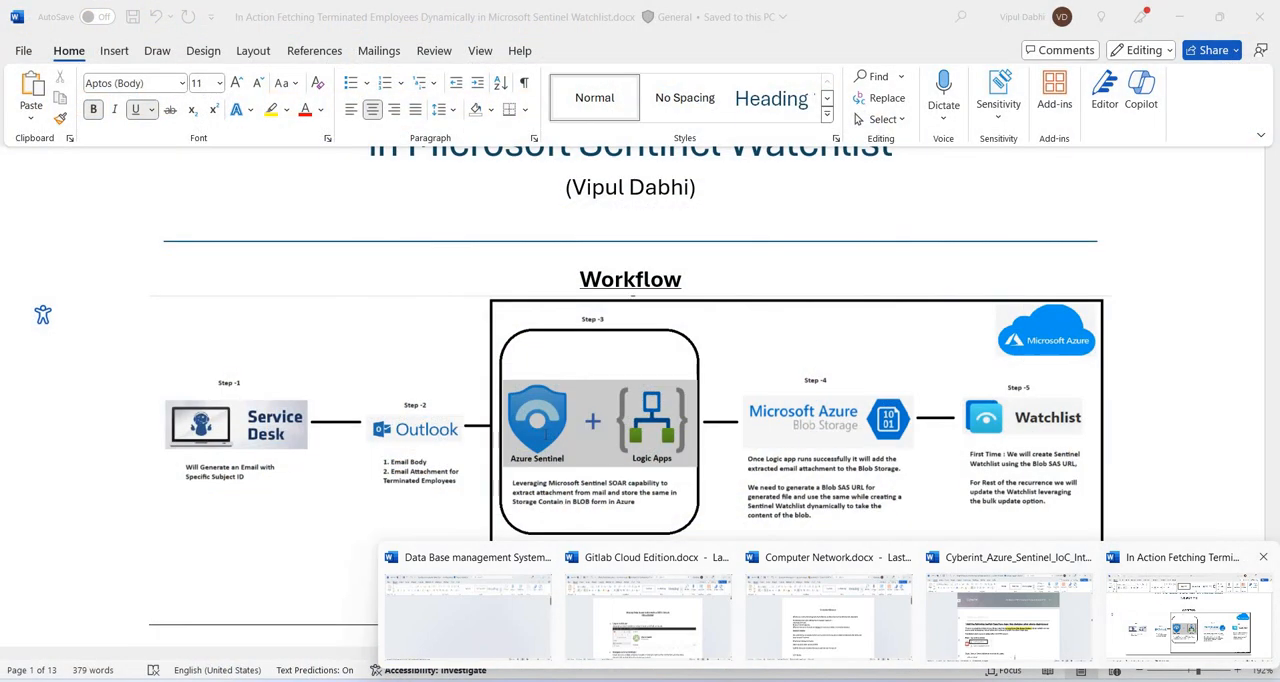
click(1157, 611)
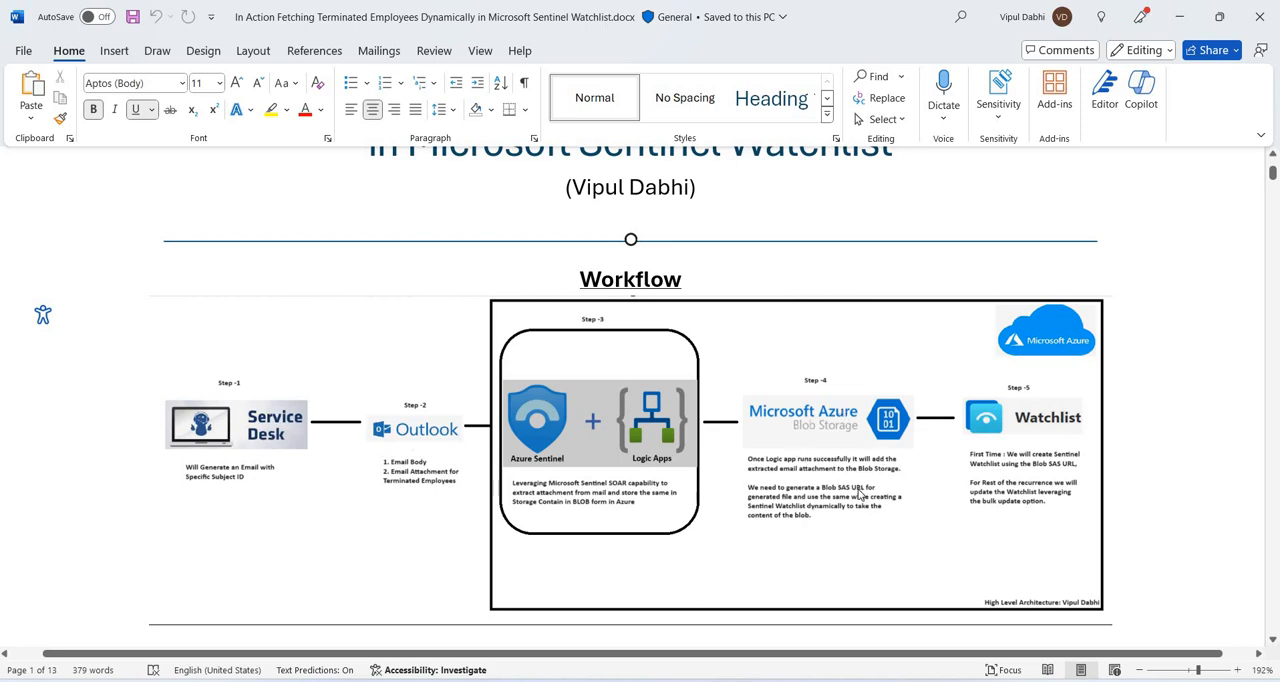
Switch back to the Azure portal and open the newly deployed testoragevip storage account.
key(alt+Tab)
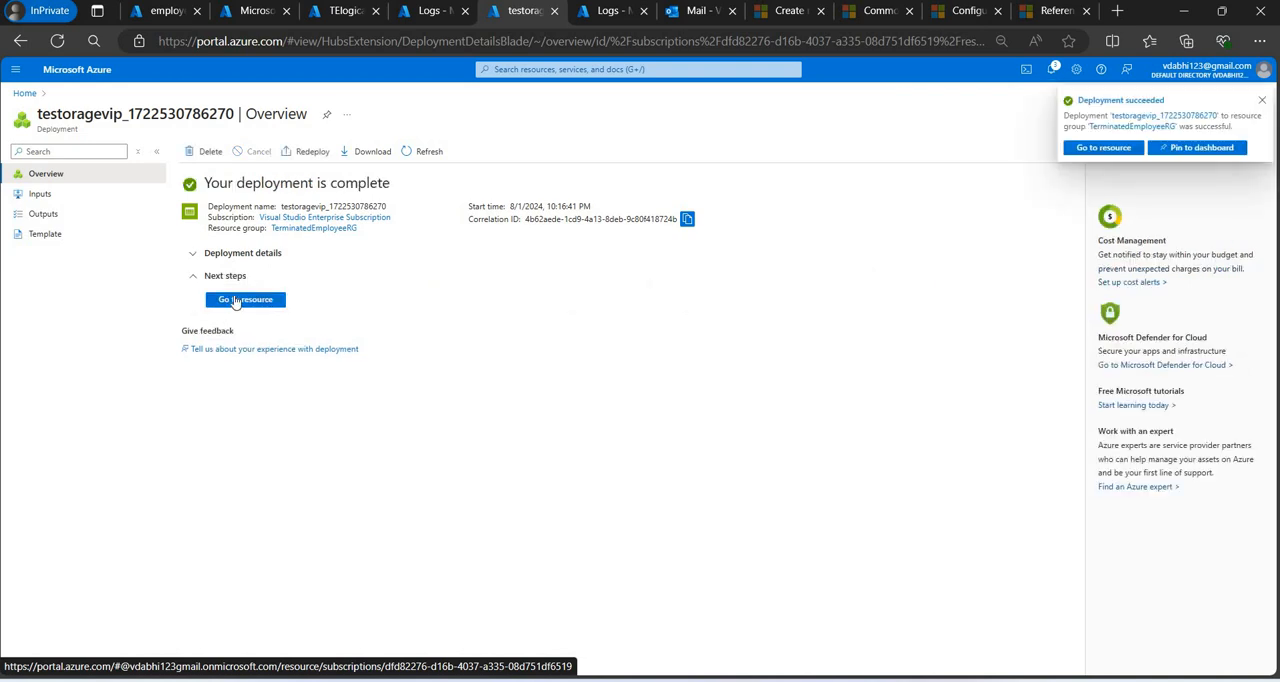
click(235, 301)
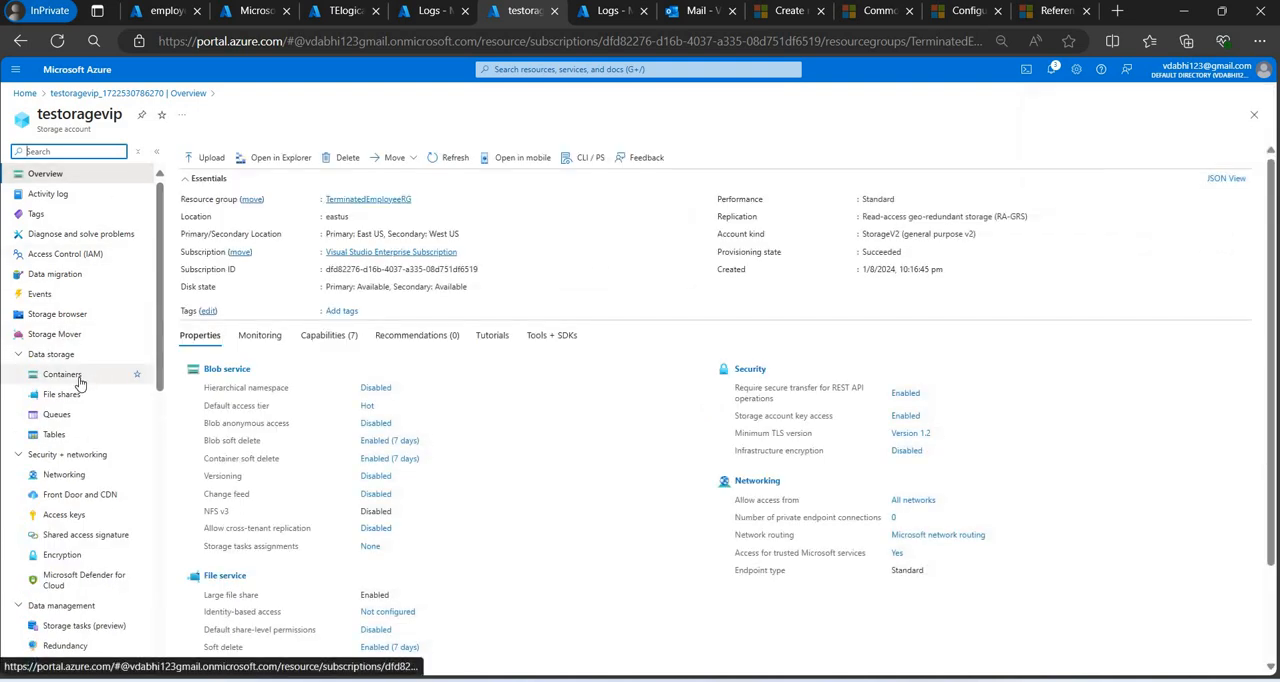
Go through the storage account's access keys to its containers and fill in a new container named terminatedemployees.
click(77, 514)
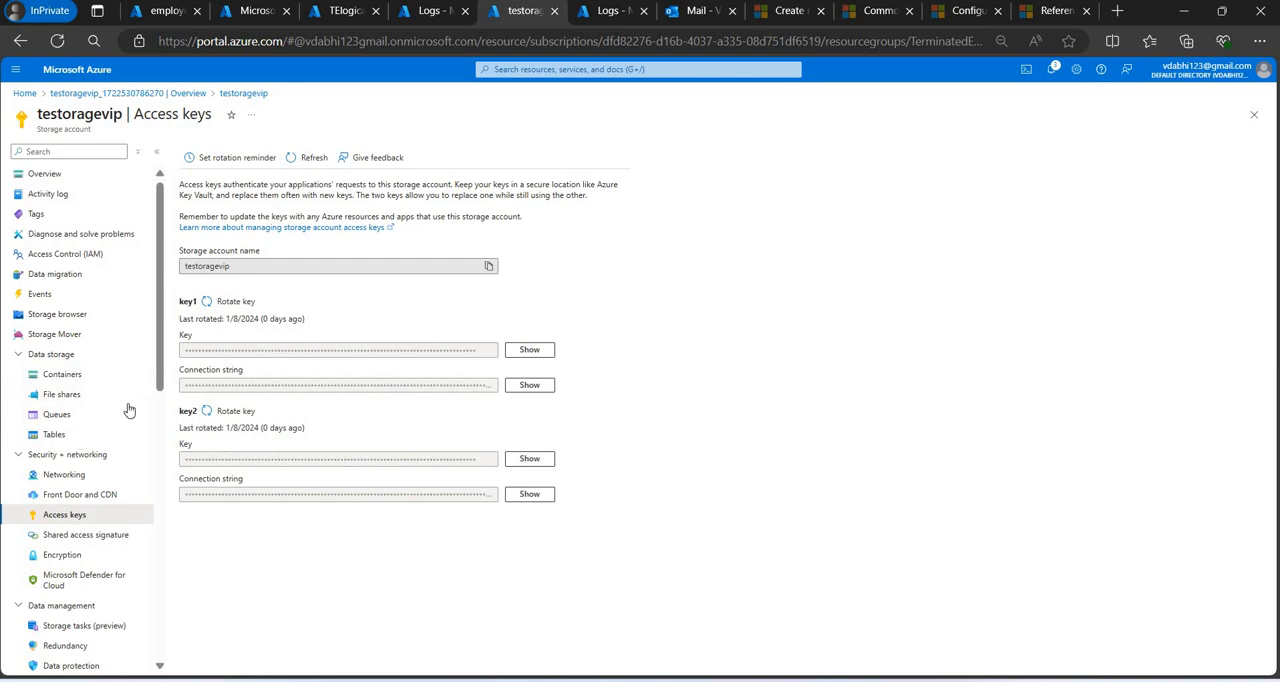
click(62, 375)
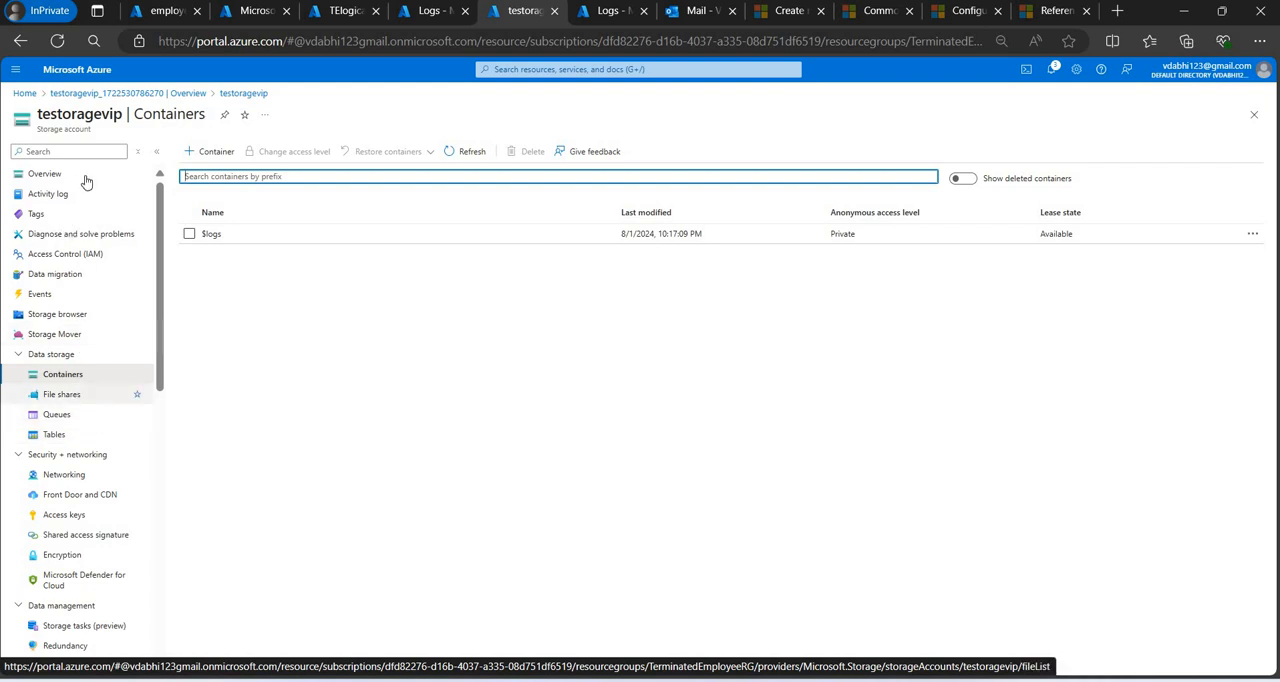
click(214, 152)
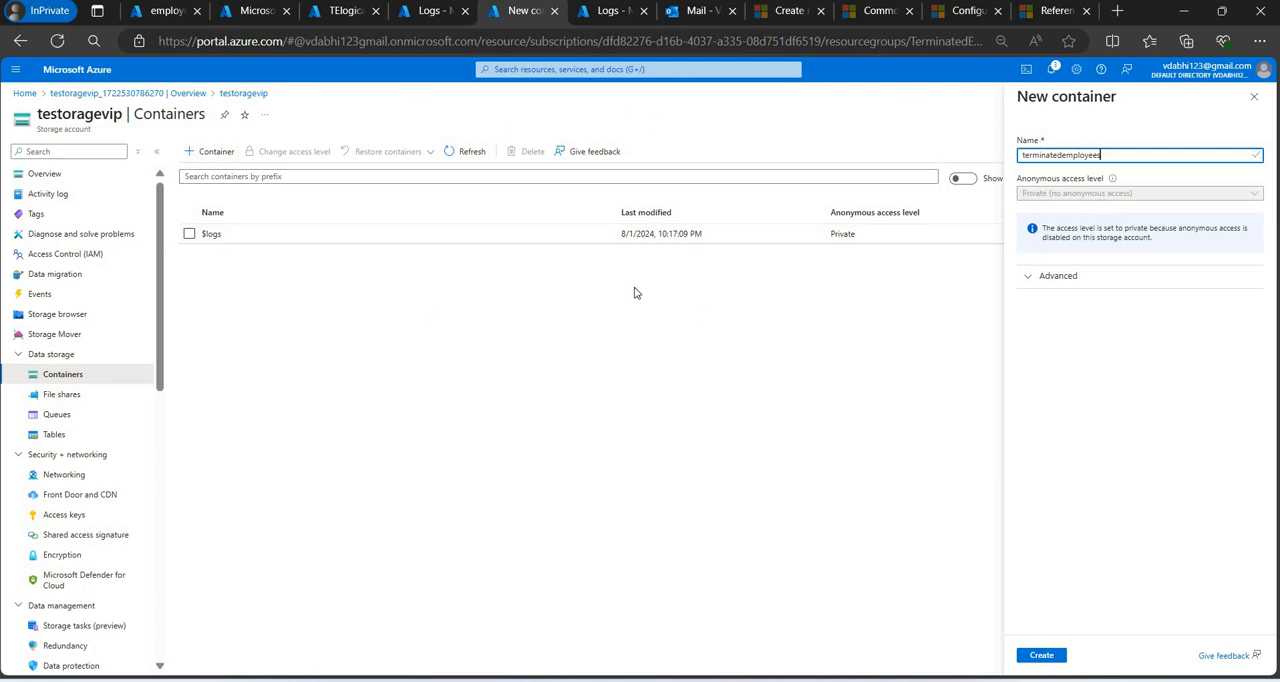
Leave the new container form and try to enable Blob anonymous access in the storage account's configuration.
scroll(170, 400, down, 3)
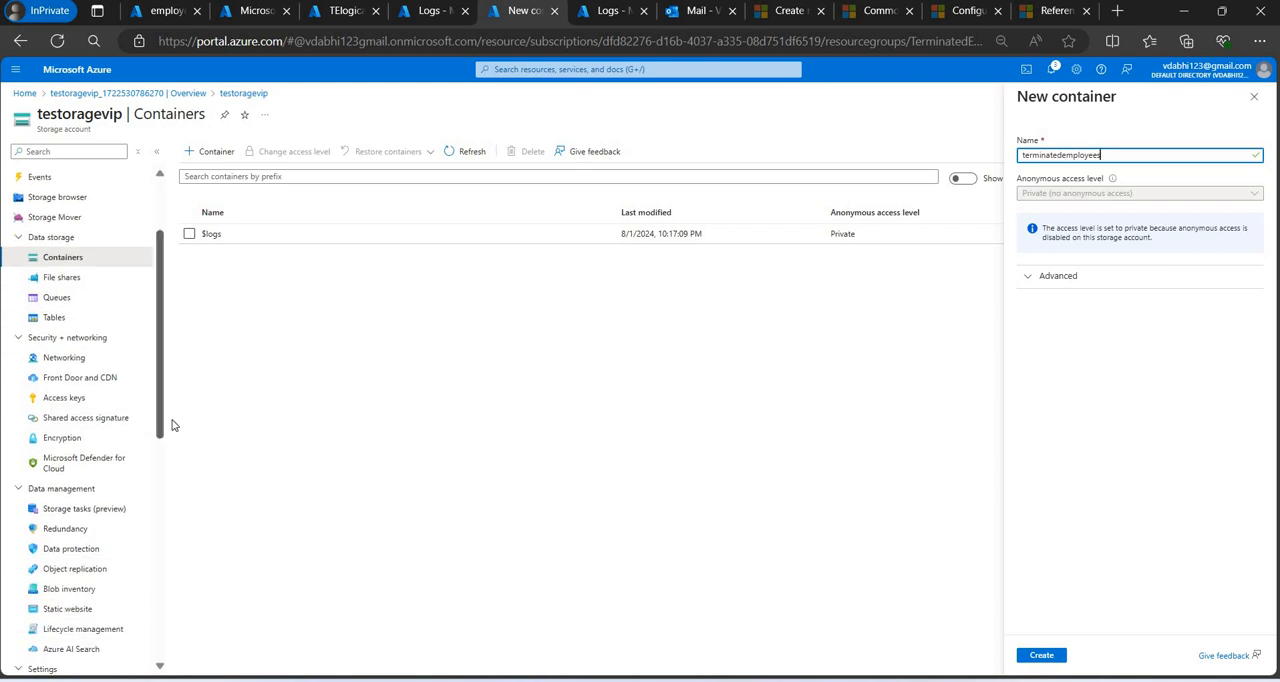
scroll(170, 430, down, 1)
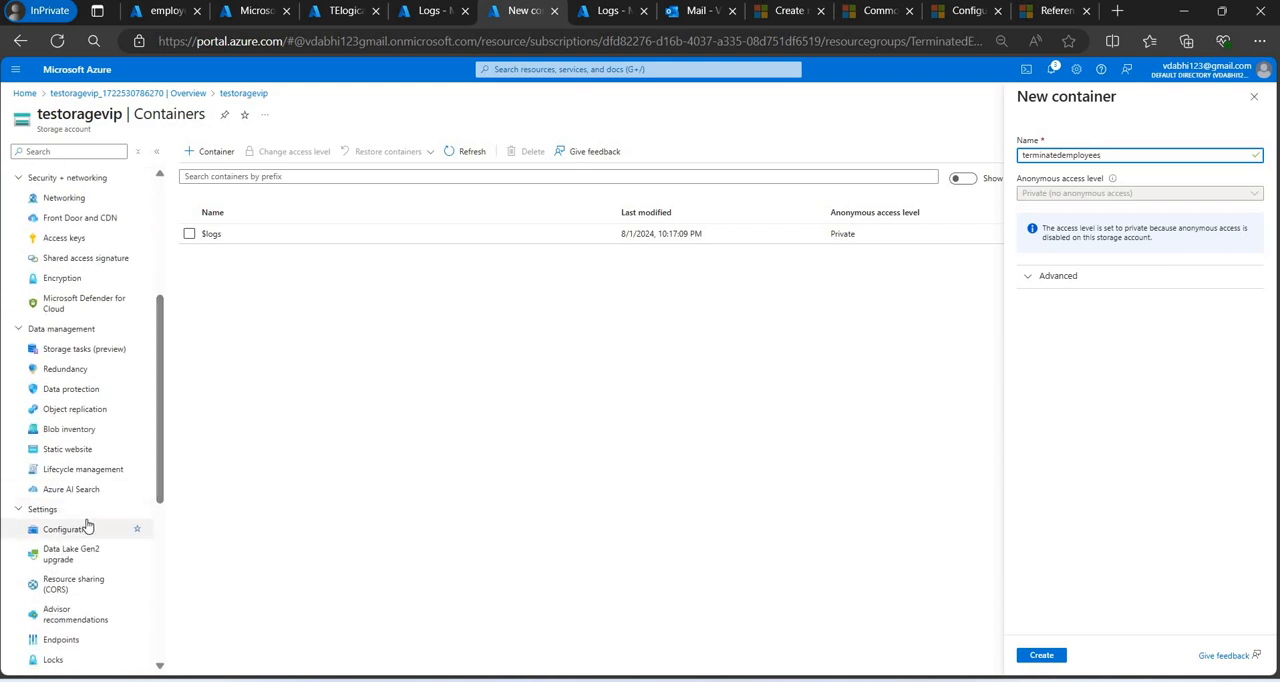
click(87, 527)
key(Return)
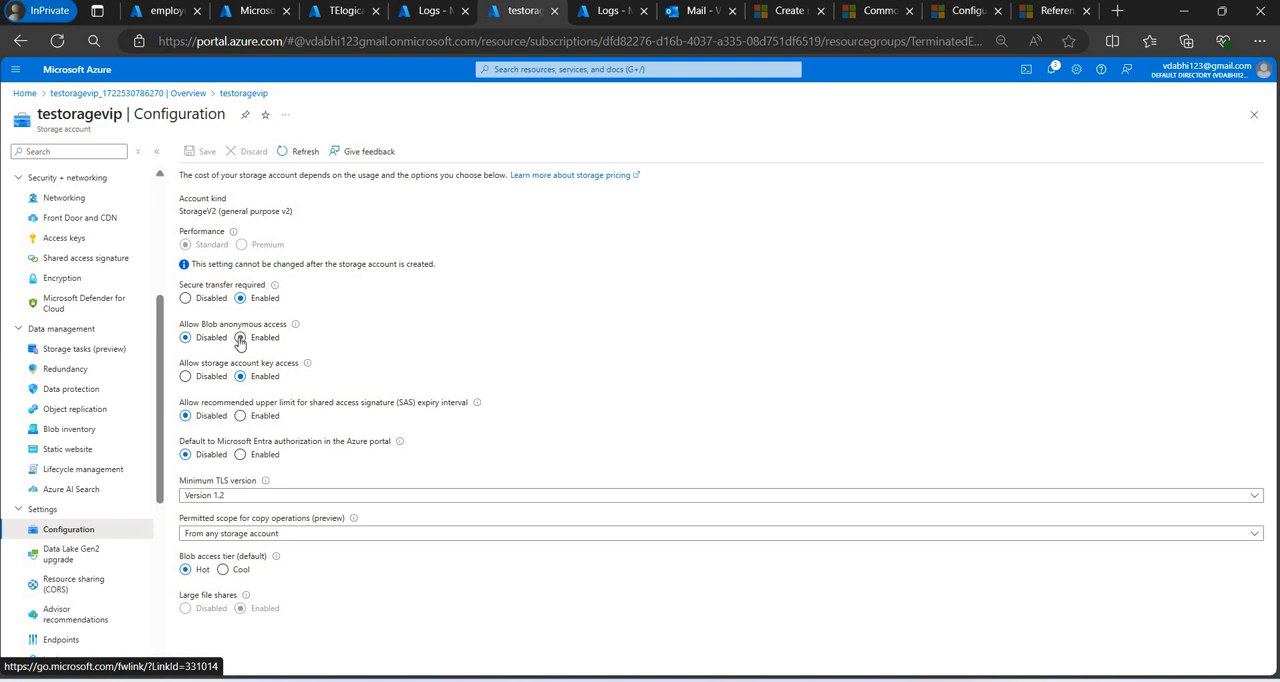
click(240, 338)
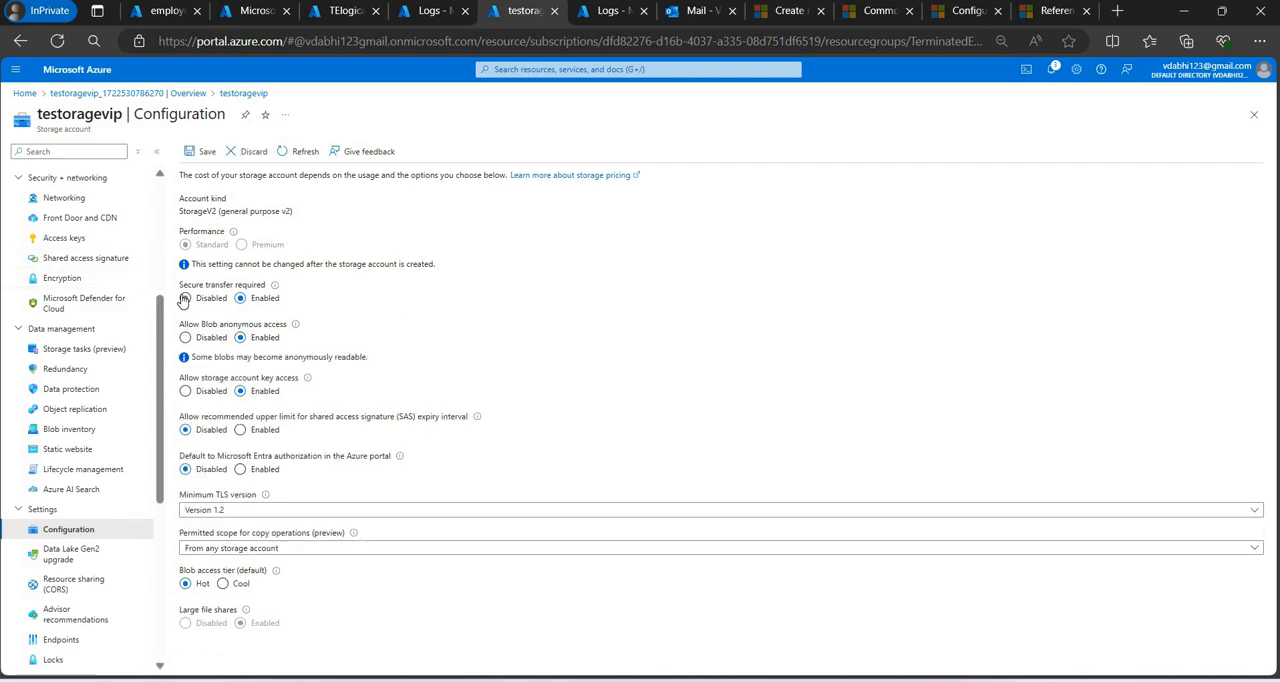
click(185, 299)
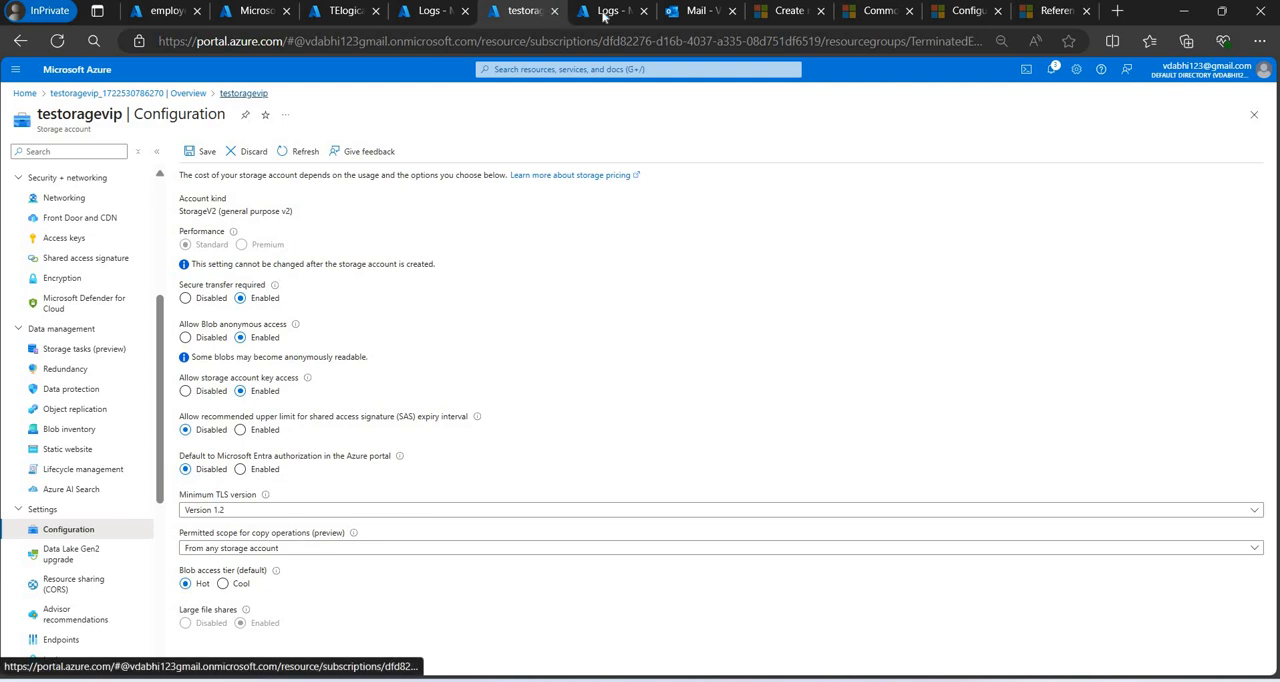
Close the TerminatedEmployees watchlist query page, discarding its unsaved changes, and return to the TElogicapp designer.
click(432, 22)
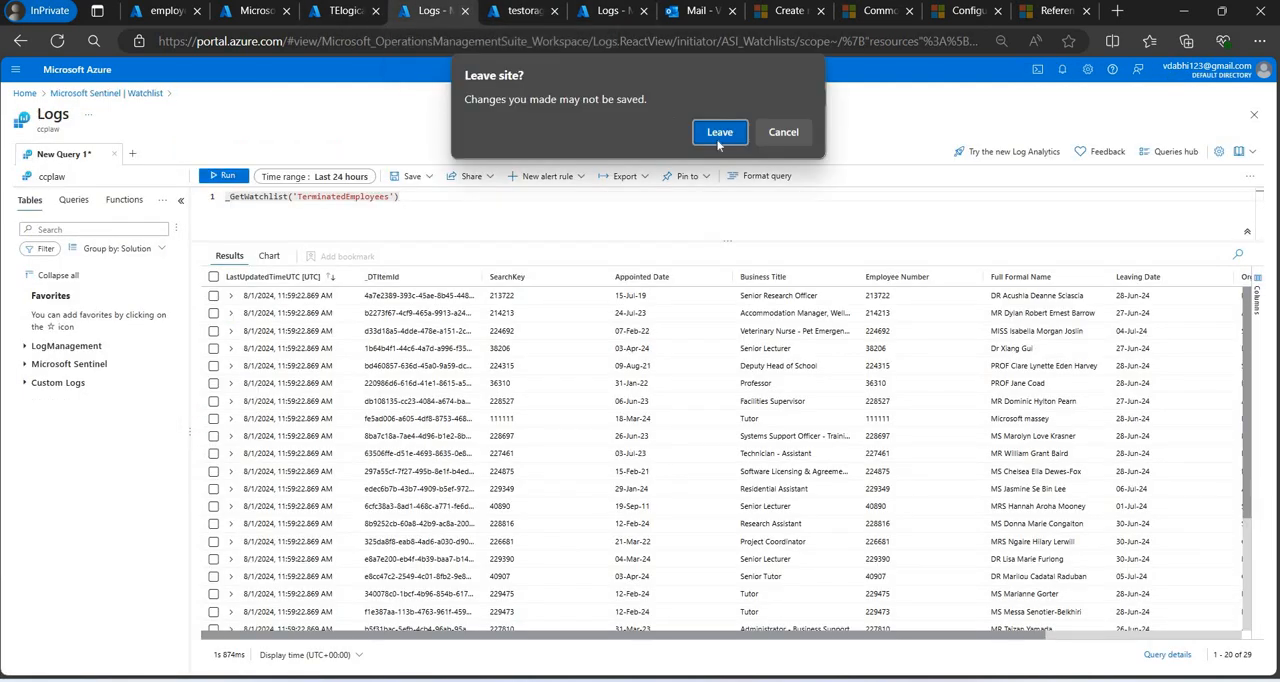
click(717, 143)
click(370, 12)
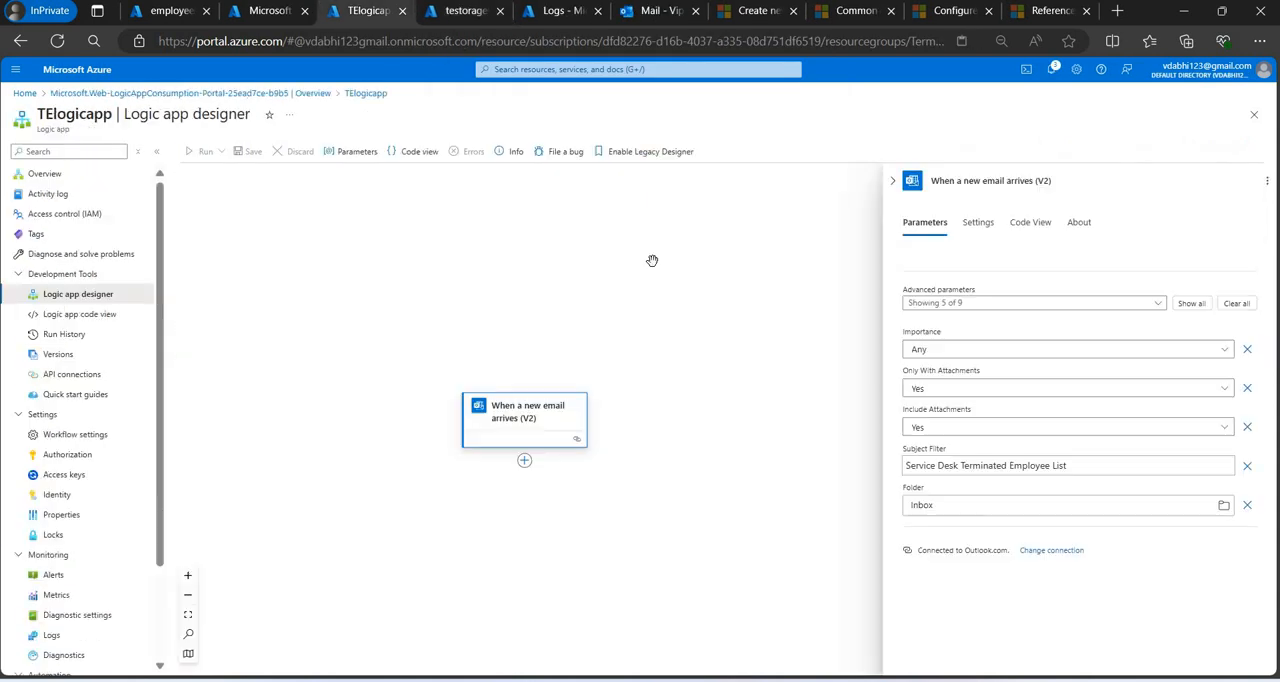
Add the Azure Blob Storage action Create blob (V2) after the When a new email arrives (V2) trigger.
click(524, 461)
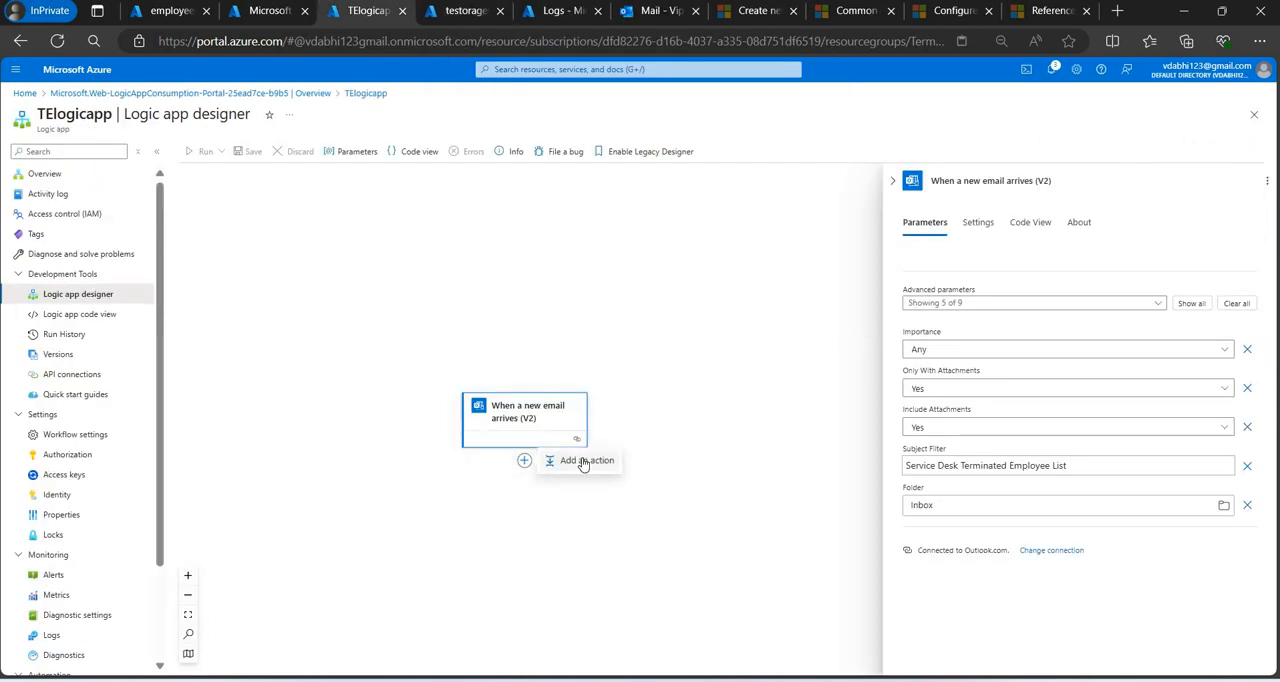
click(583, 461)
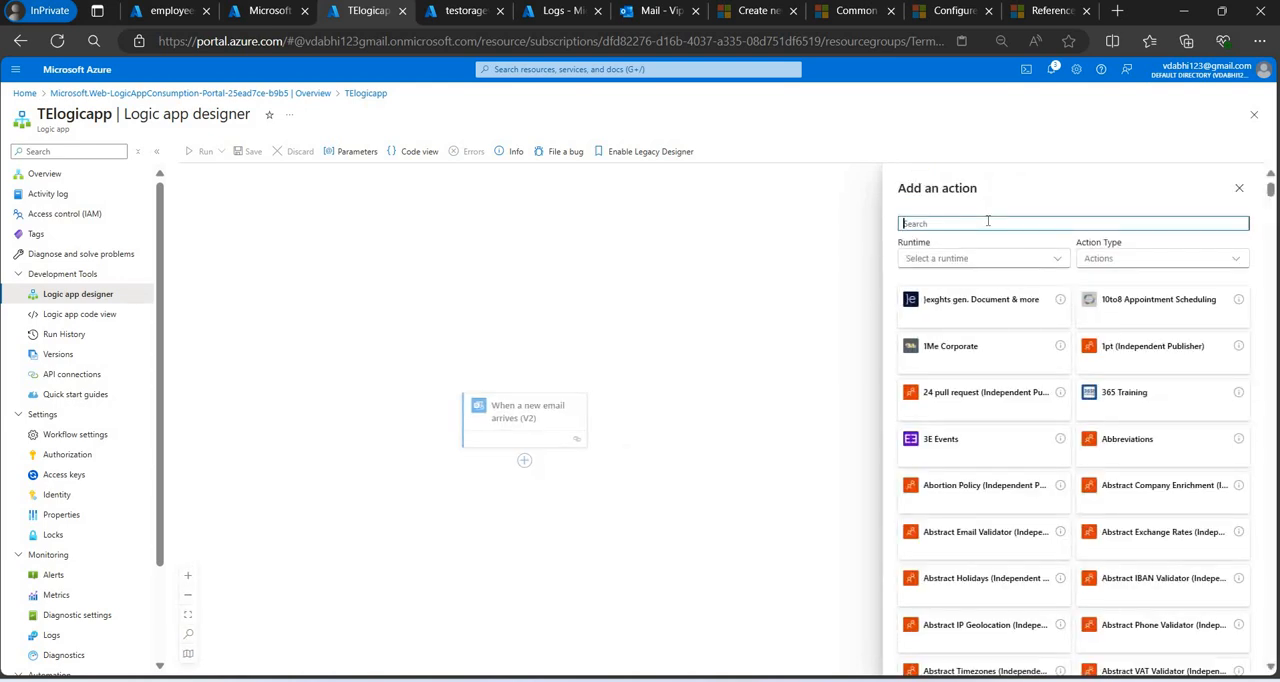
text(create blob)
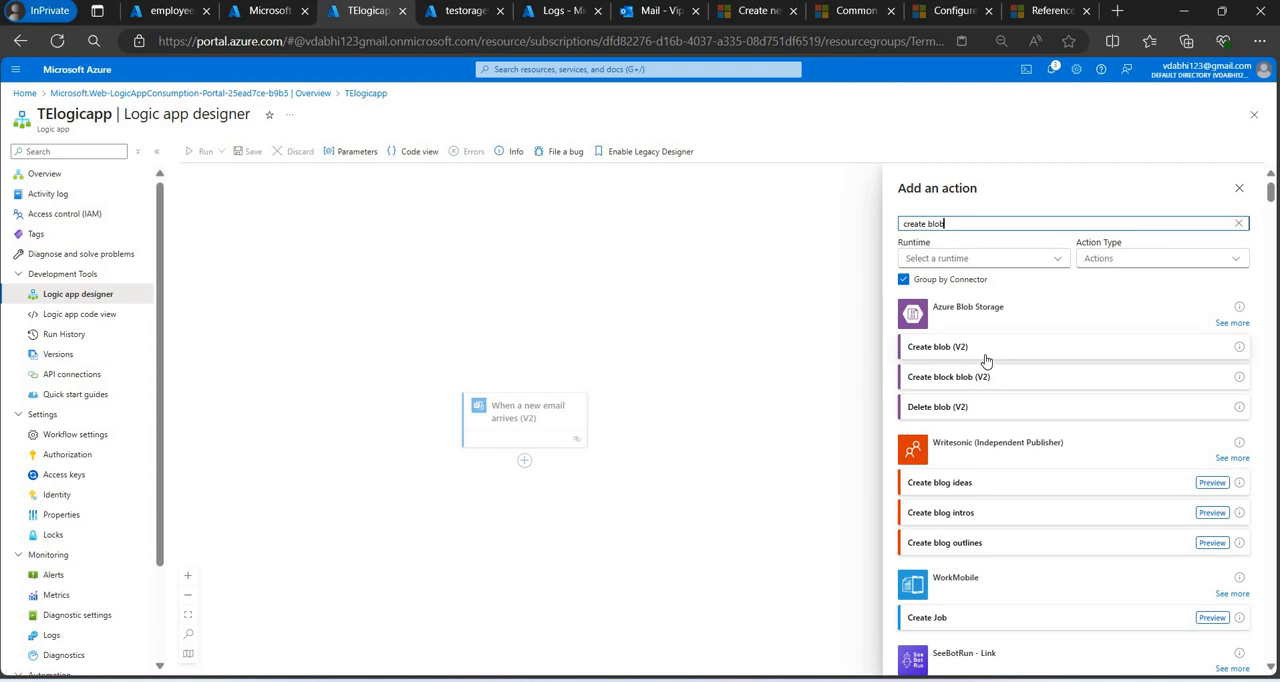
click(960, 347)
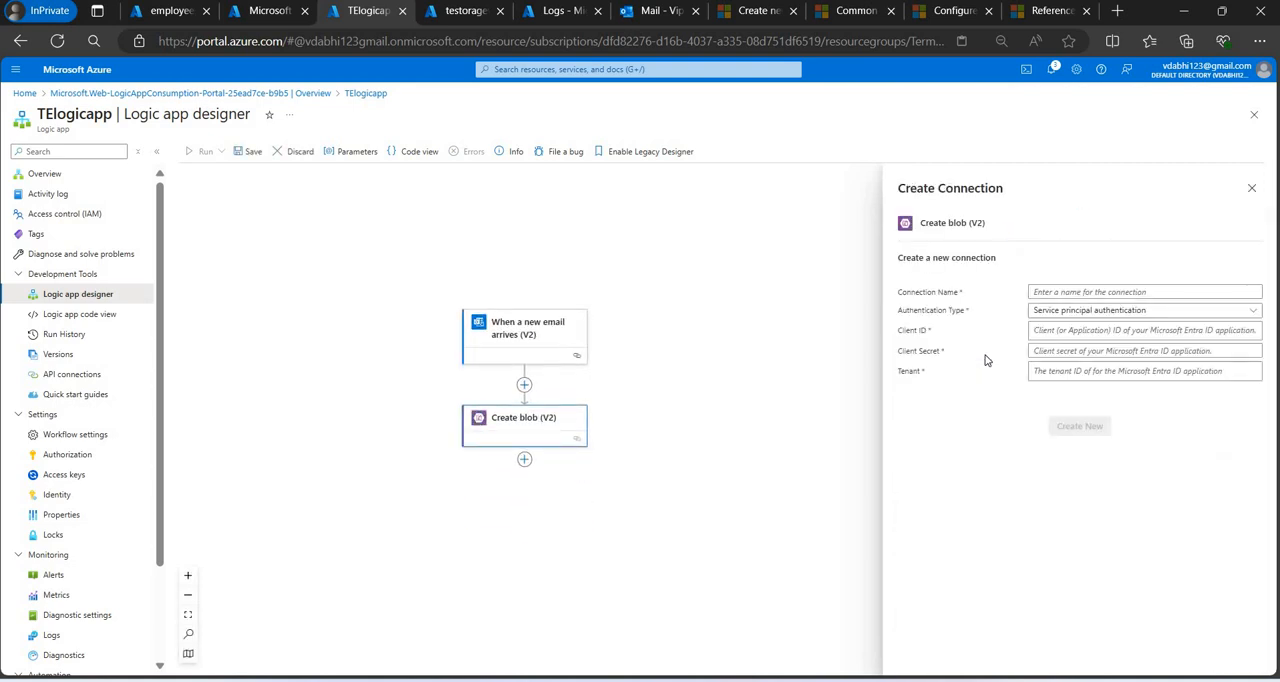
Set the new blob connection's authentication type to Access Key and name the connection logicappstorage-conn.
click(1089, 312)
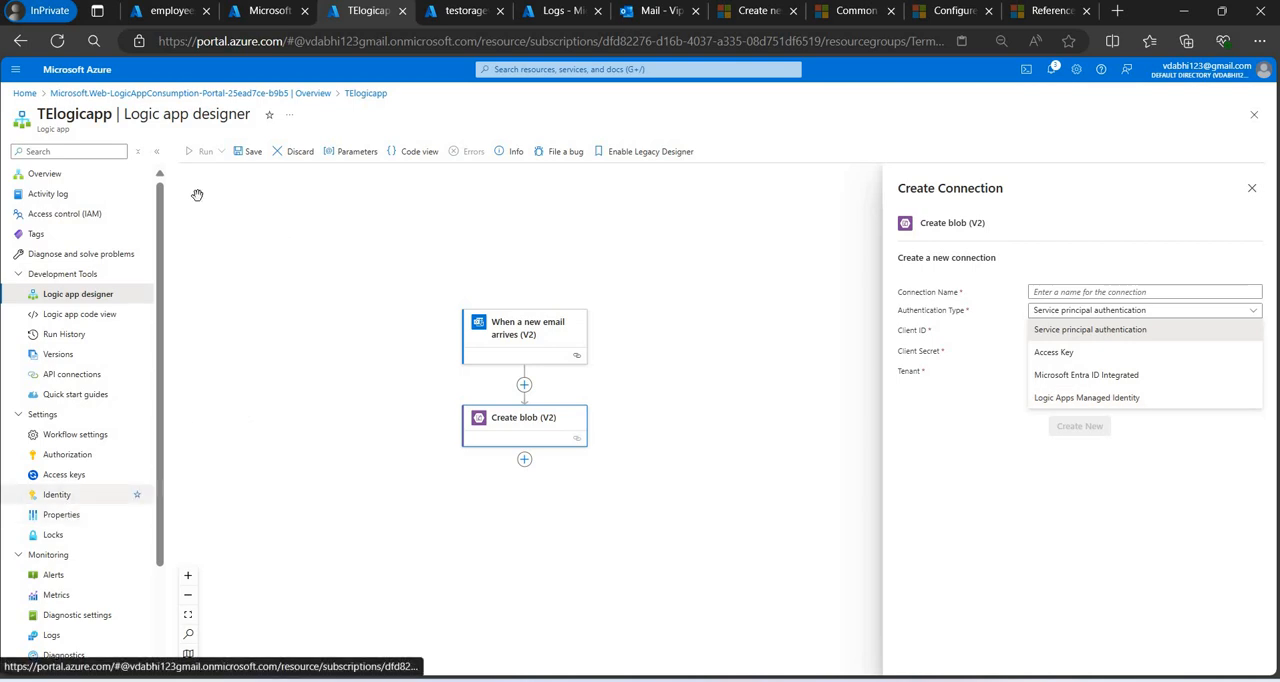
click(1104, 349)
click(1109, 291)
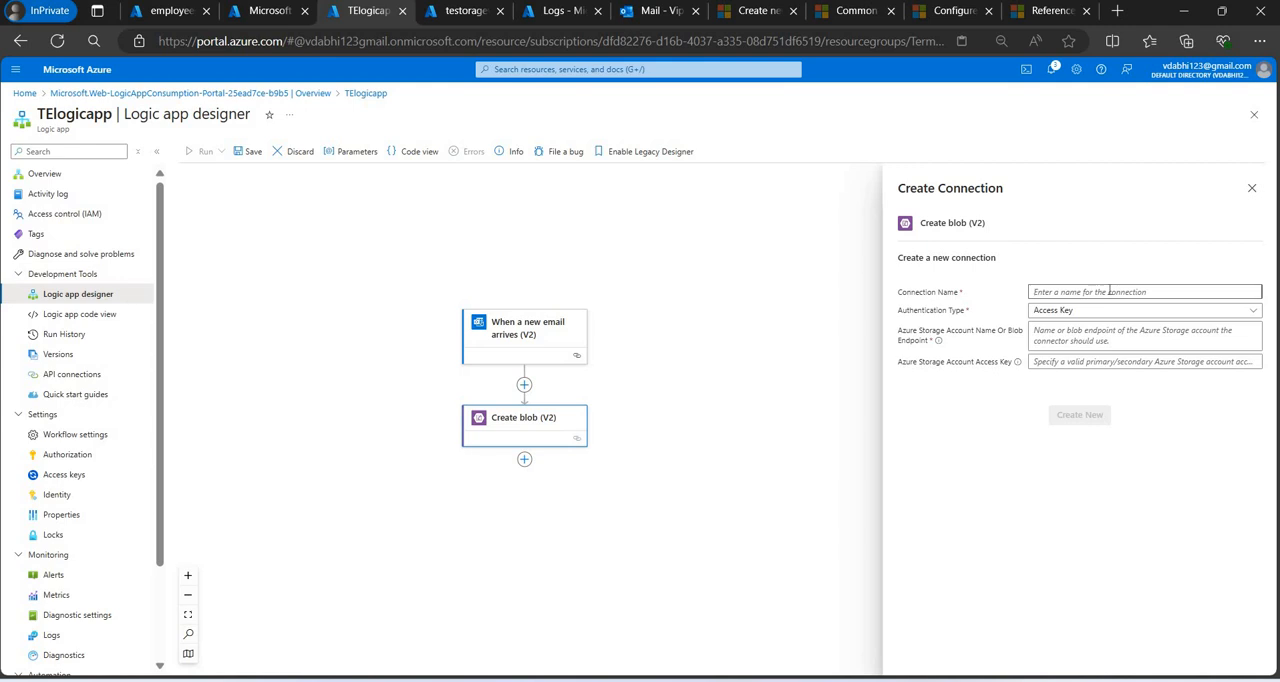
text(logicappstorage-conn)
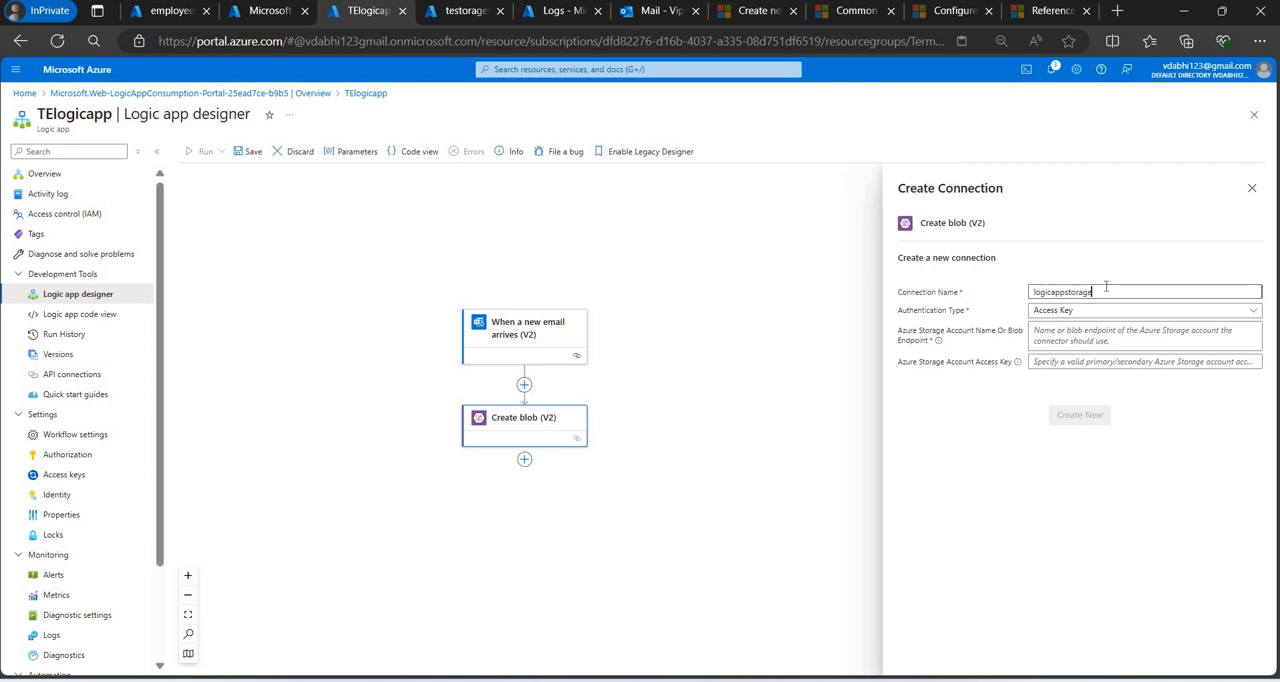
Copy the storage account name testoragevip from its portal page into the connection's Azure storage account name.
click(1120, 342)
click(452, 12)
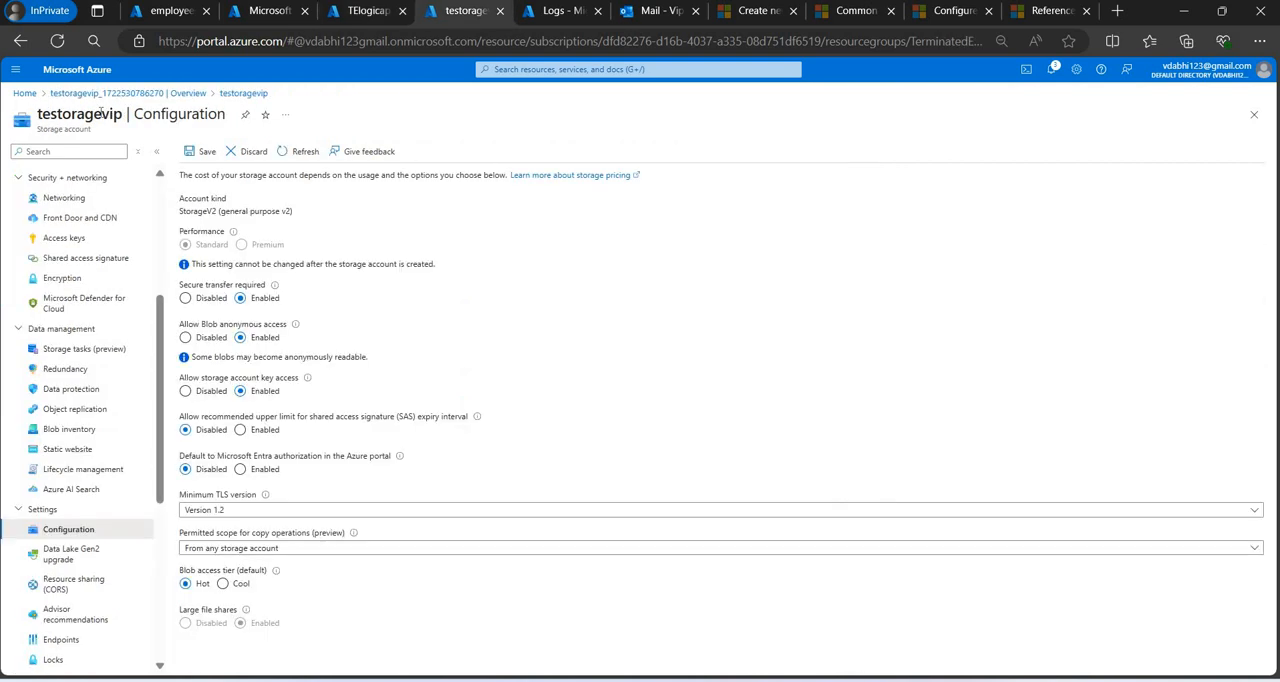
double_click(102, 114)
key(ctrl+c)
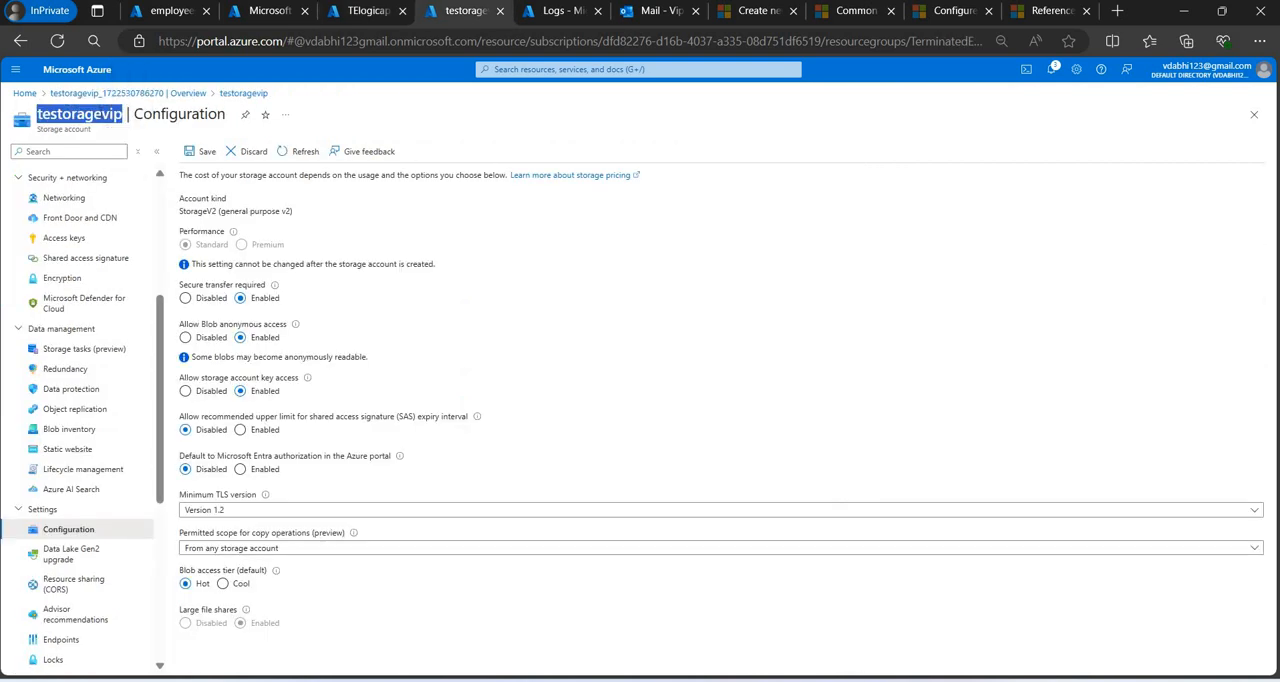
click(368, 12)
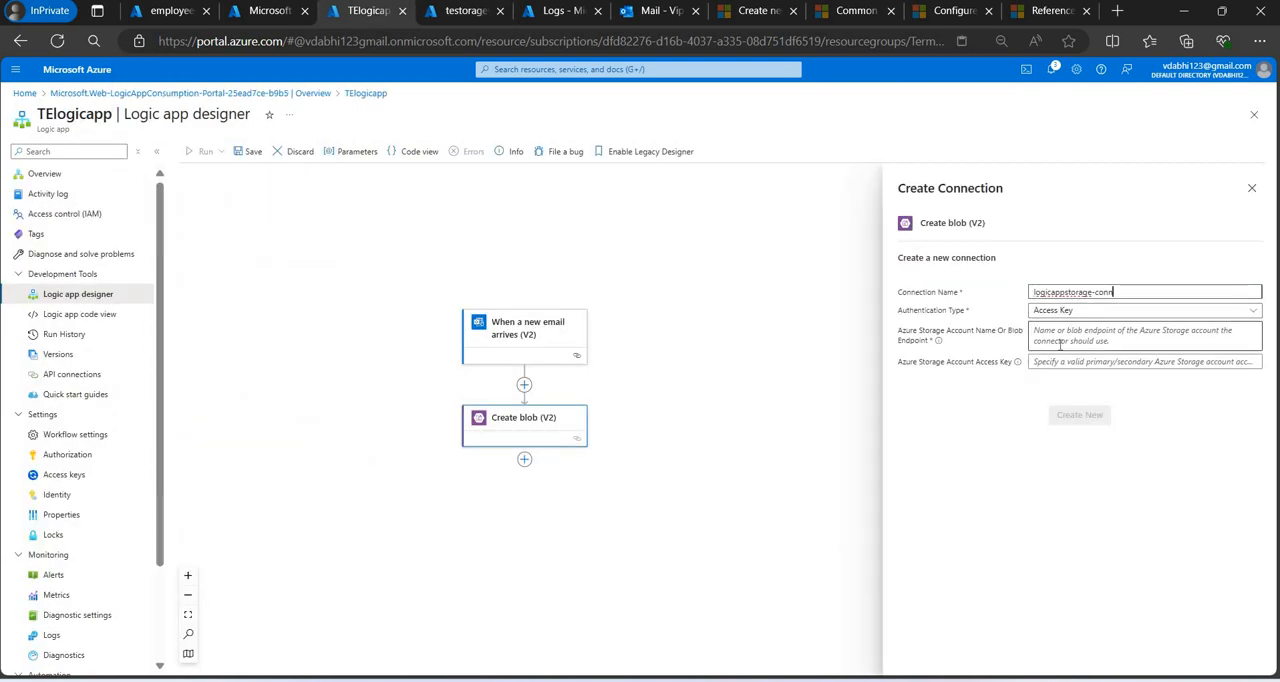
click(1060, 342)
key(ctrl+v)
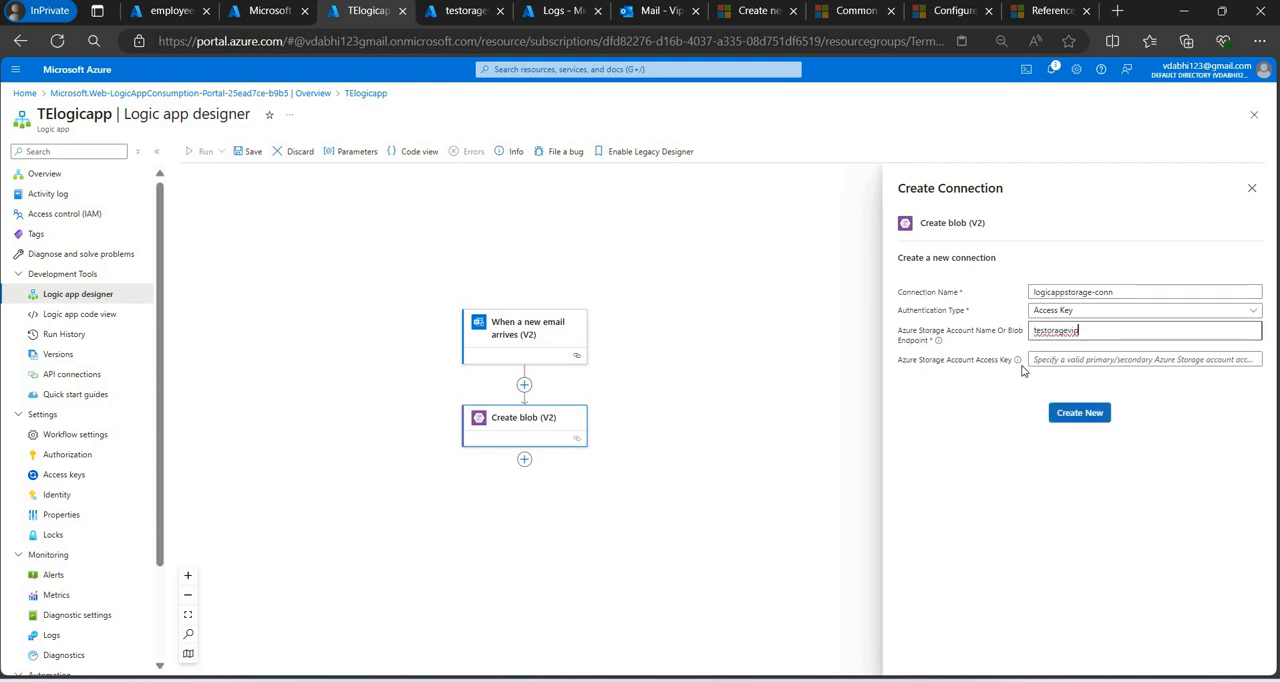
Open testoragevip's access keys, discarding the unsaved configuration edits, then reveal and copy the key1 key.
key(ctrl+Tab)
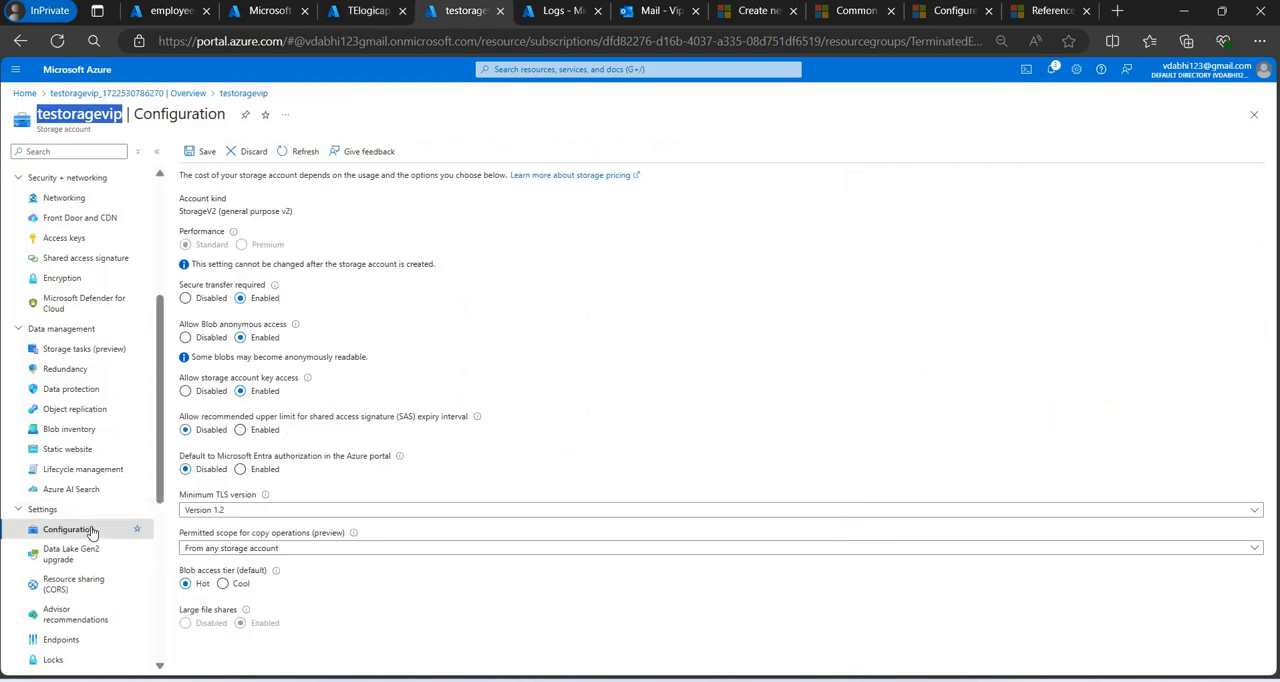
click(95, 242)
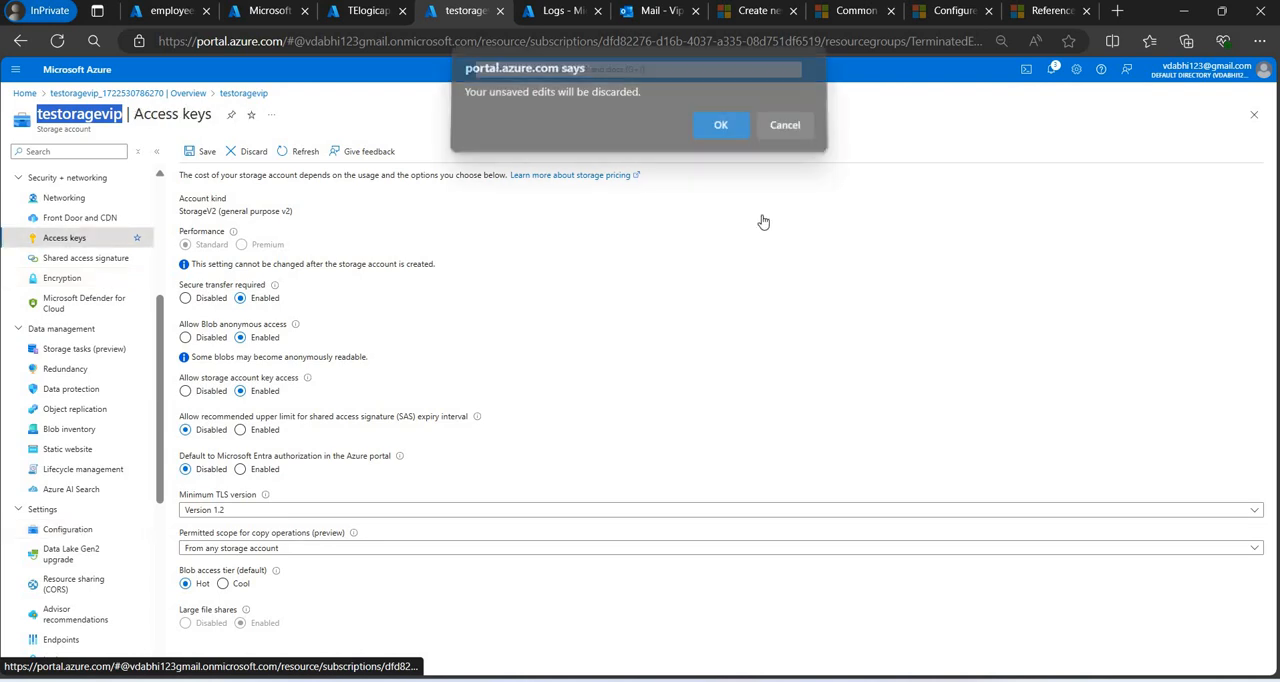
click(721, 133)
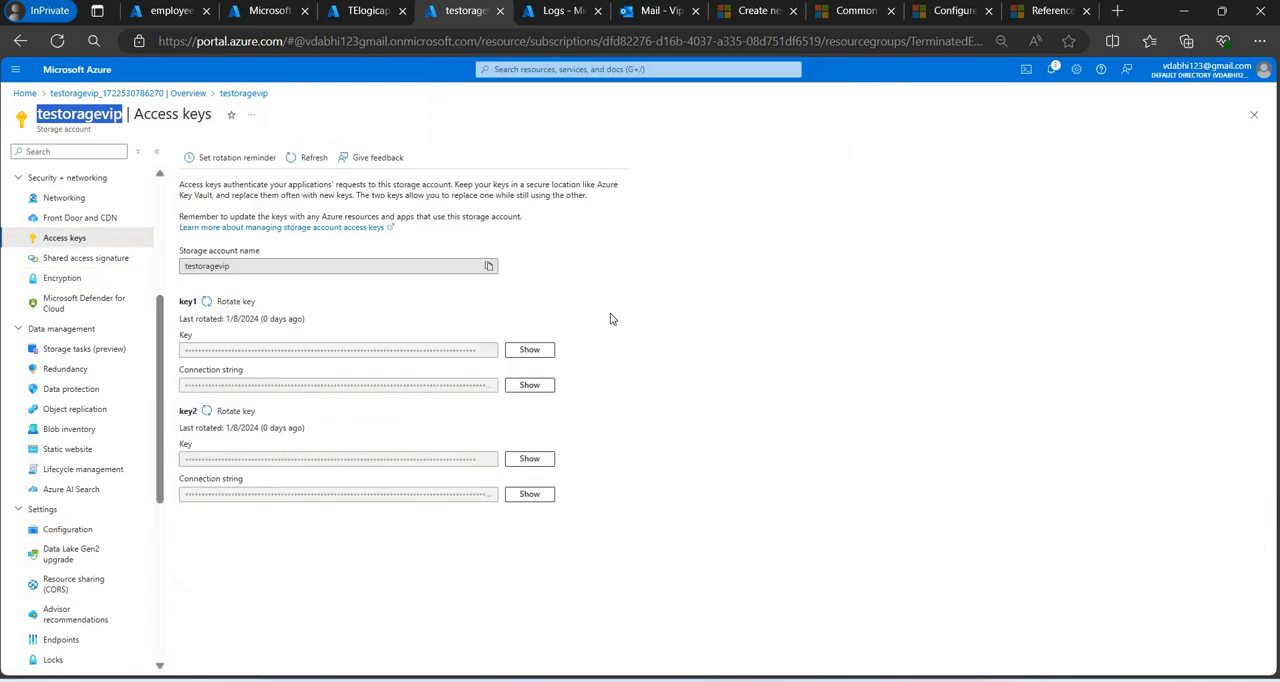
click(517, 352)
click(489, 351)
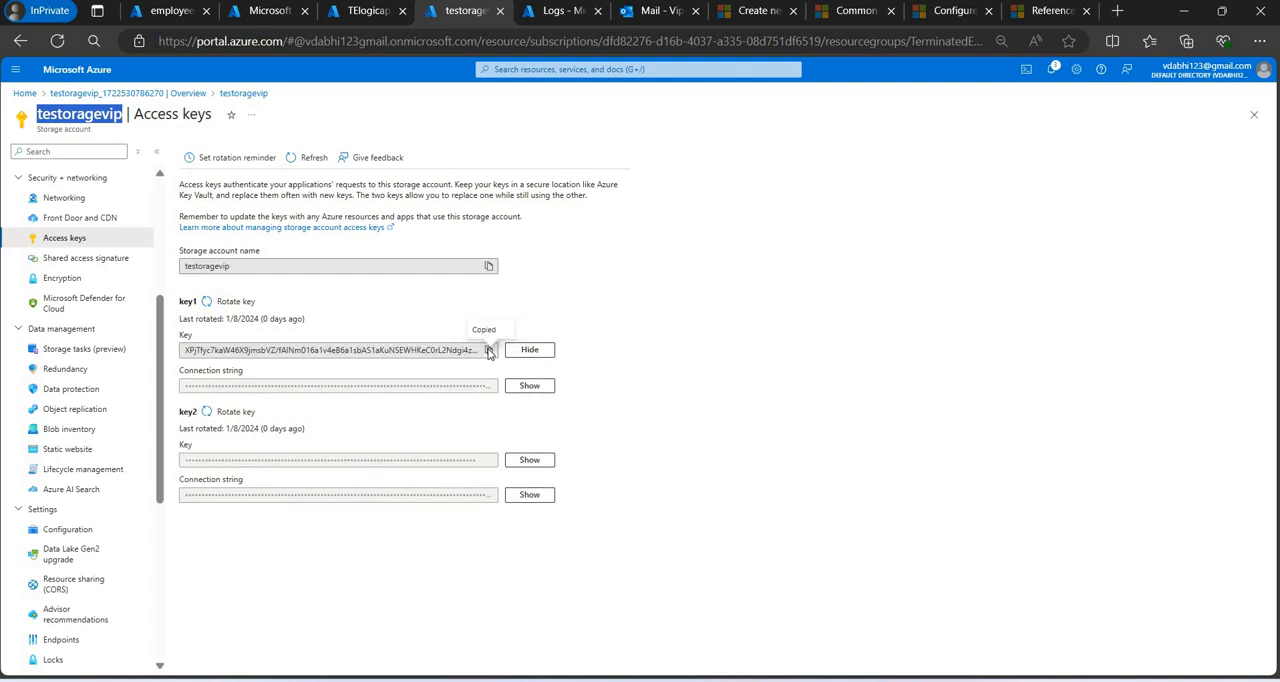
Paste the storage account access key into the Create blob (V2) connection and create the connection.
key(ctrl+shift+Tab)
click(1145, 360)
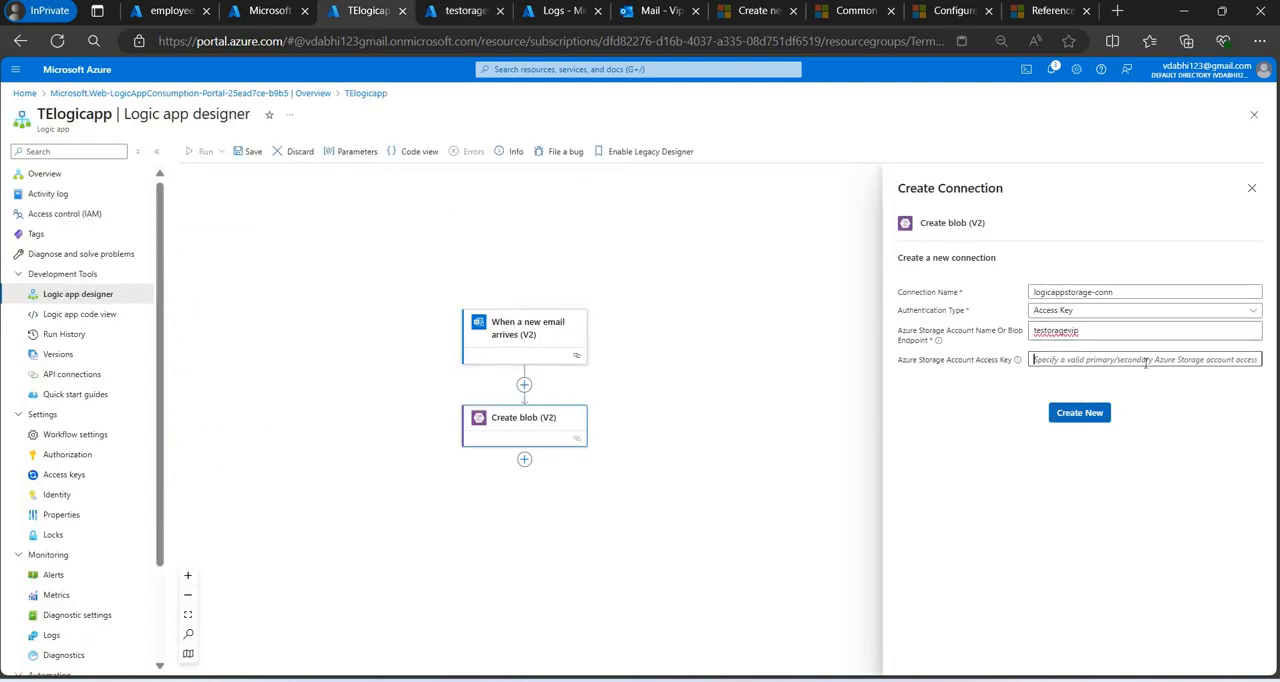
key(ctrl+v)
click(1081, 413)
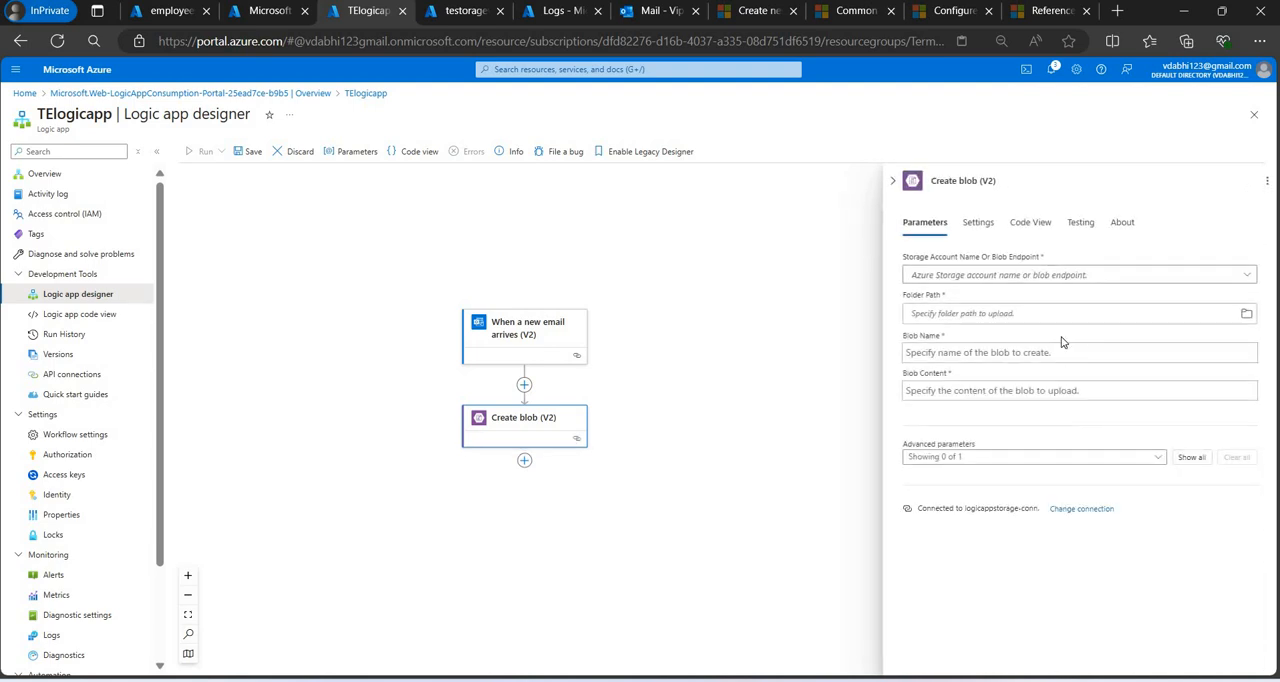
Set the Create blob storage account to Use connection settings(testoragevip) and try to browse for the folder path.
click(1250, 277)
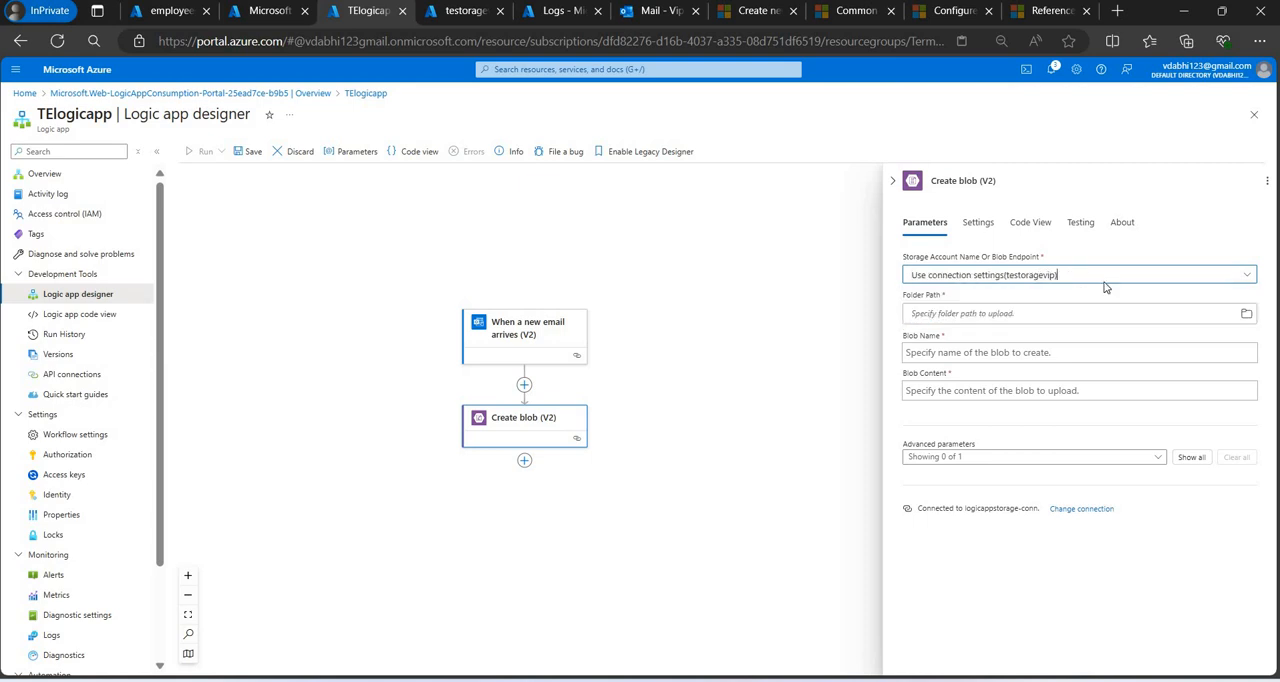
click(1066, 296)
click(1246, 314)
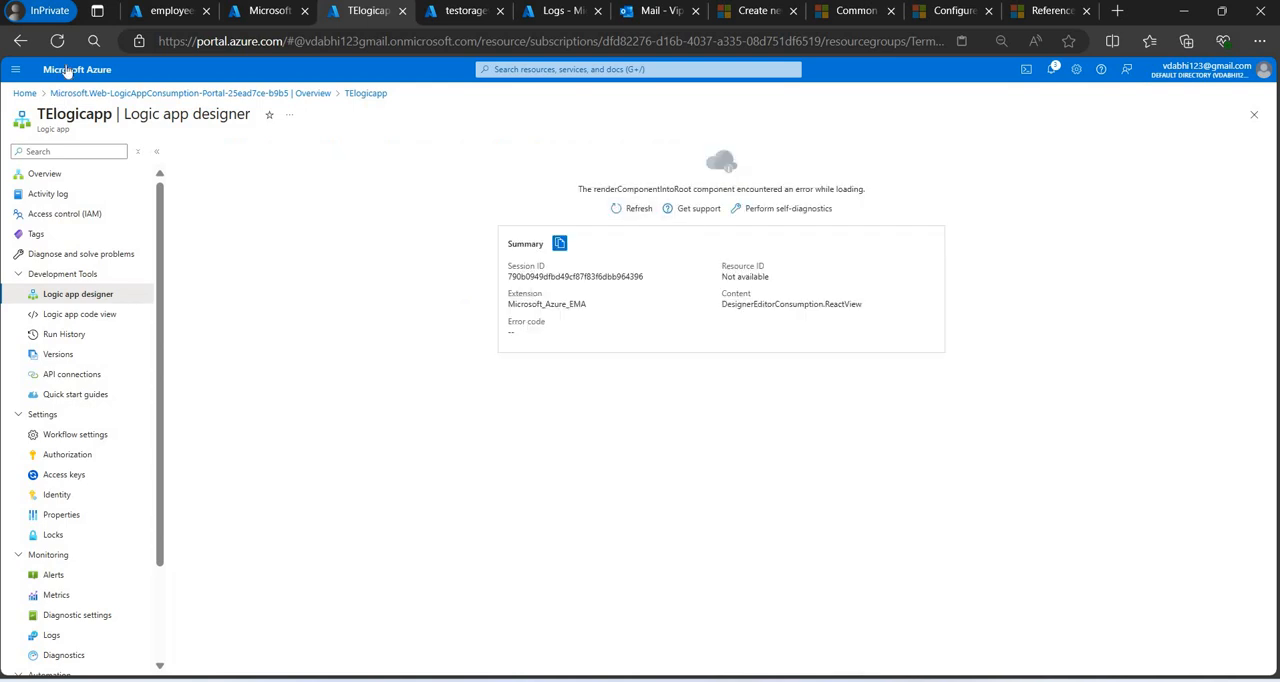
Discard the unsaved designer edits, reload the TElogicapp page and reopen the logic app designer, dismissing the credit notification.
click(80, 315)
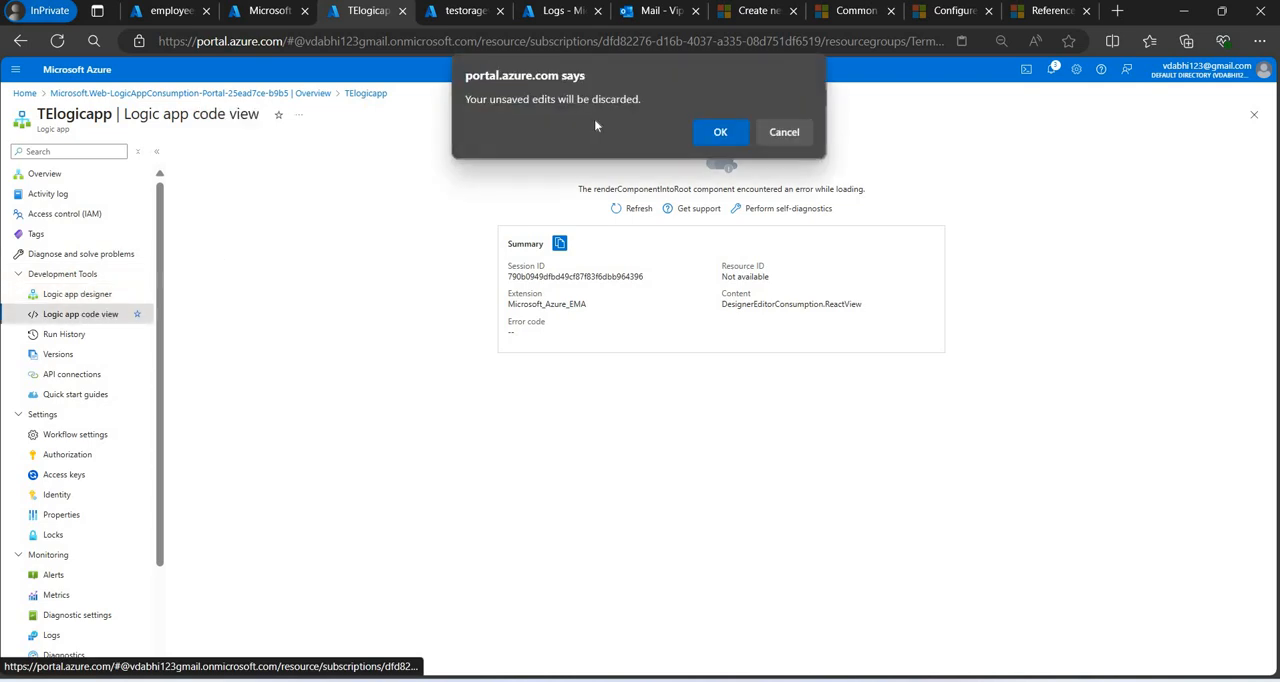
key(Return)
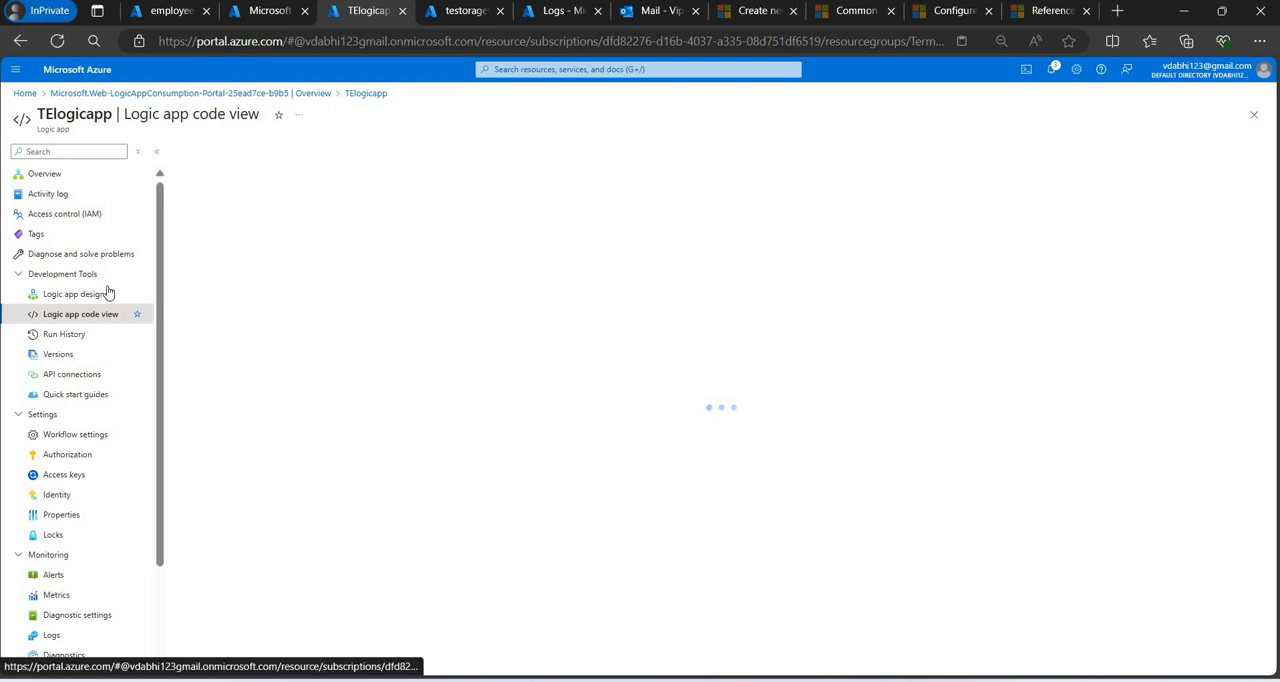
click(60, 52)
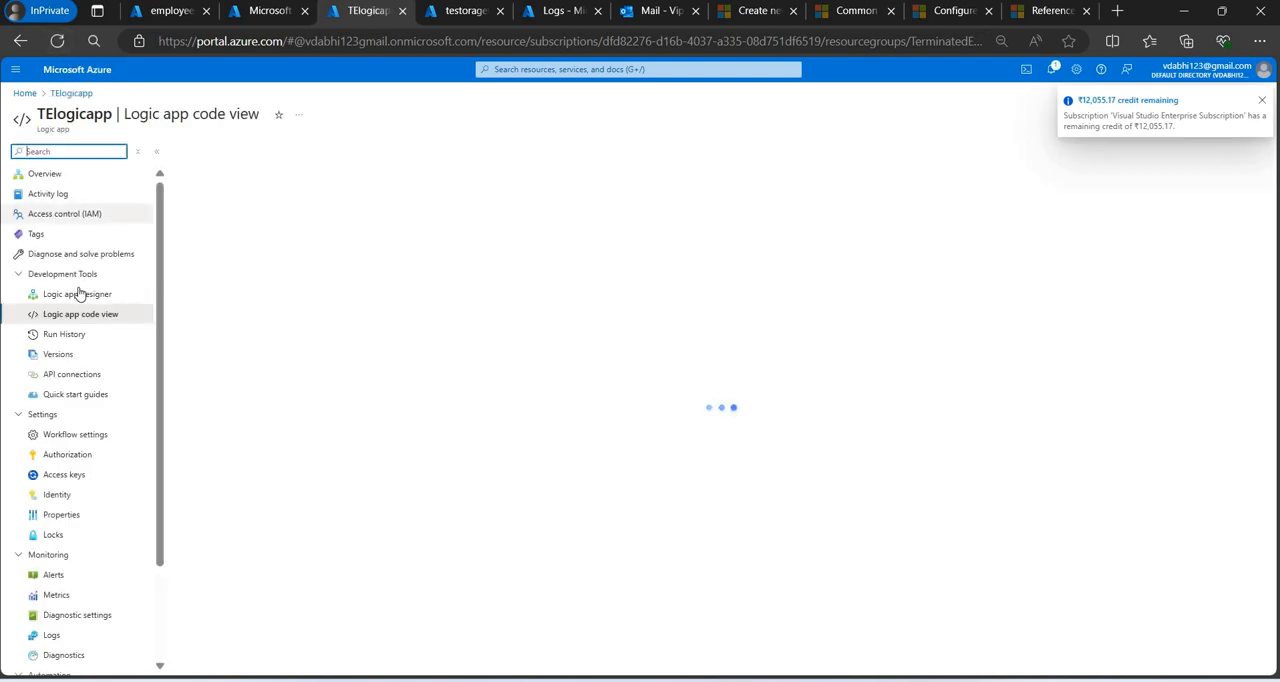
click(80, 293)
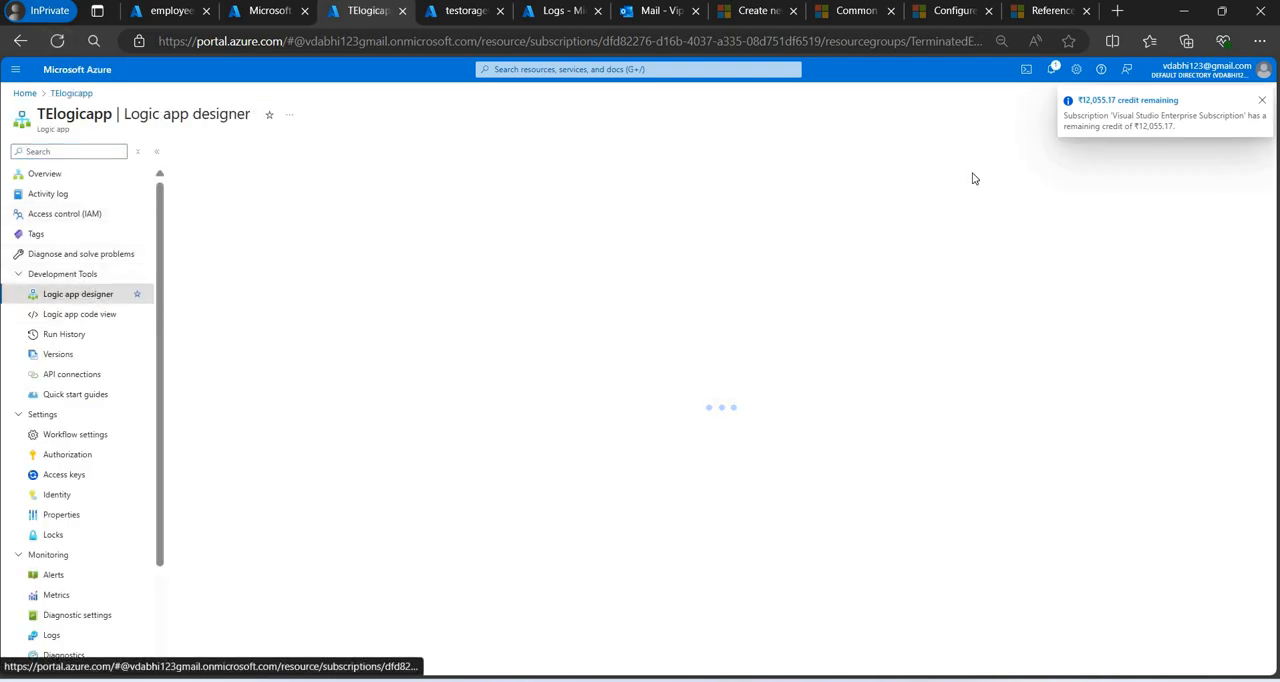
click(1263, 103)
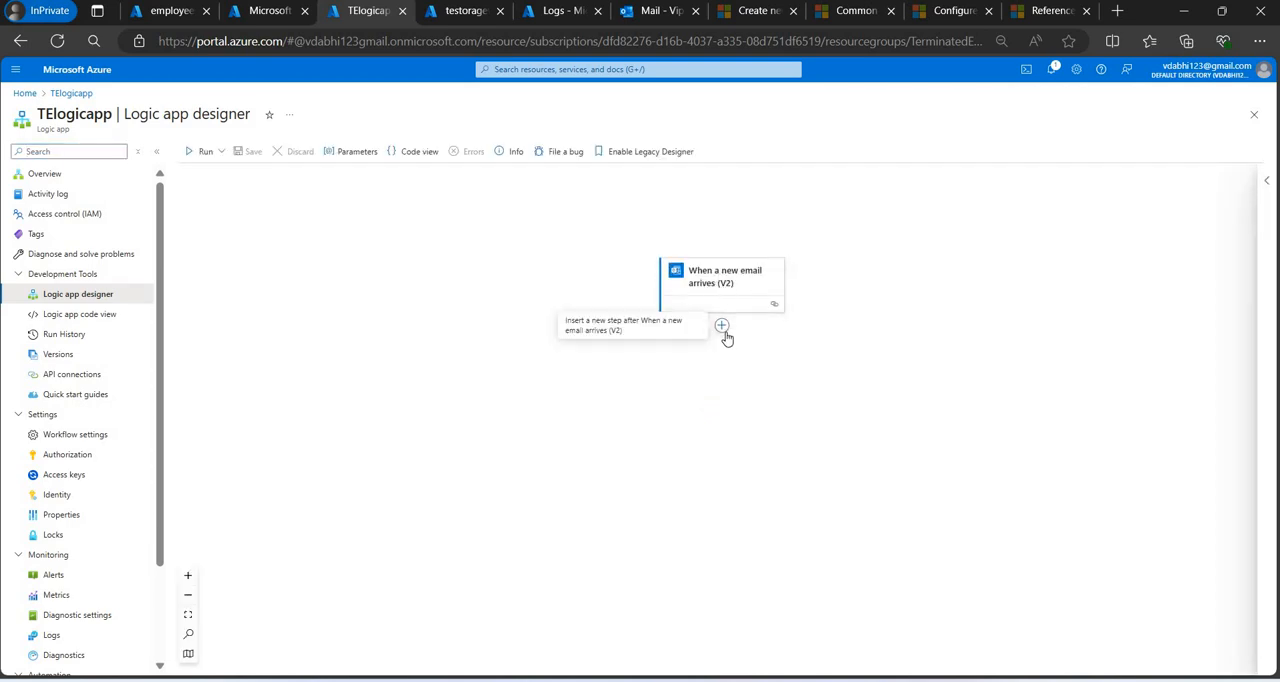
Add an Azure Blob Storage Create blob (V2) action after the When a new email arrives (V2) trigger.
click(724, 332)
click(780, 328)
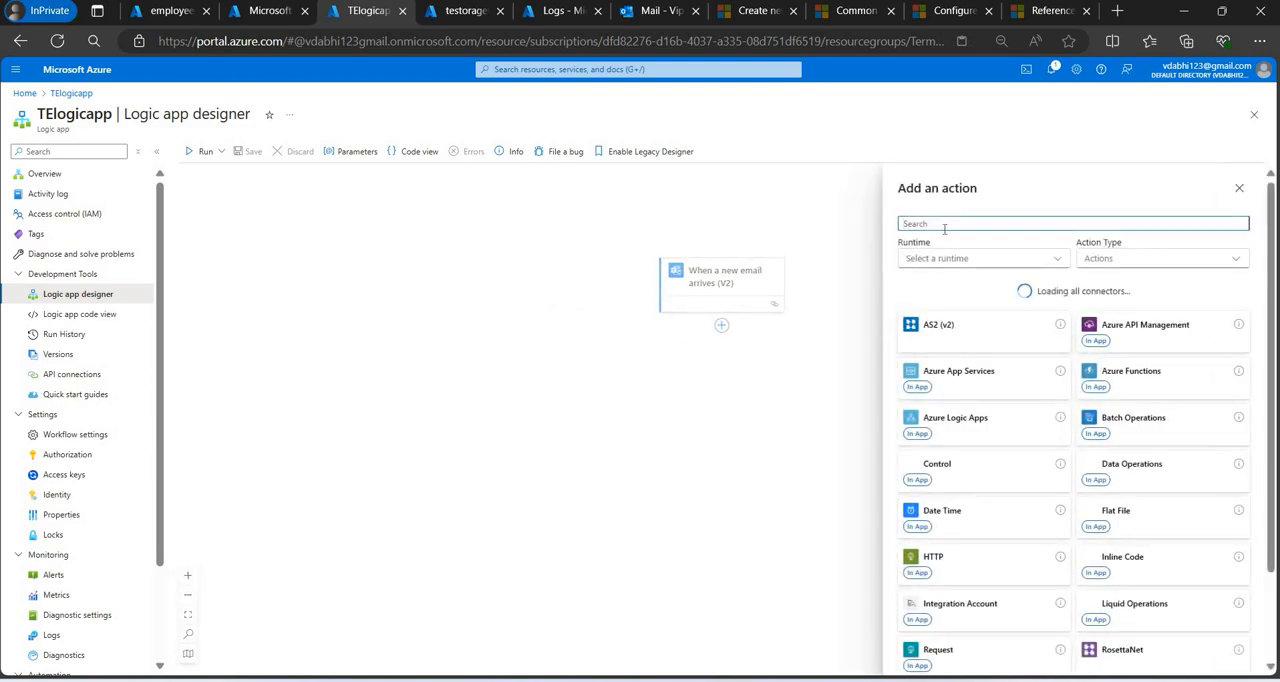
text(eate)
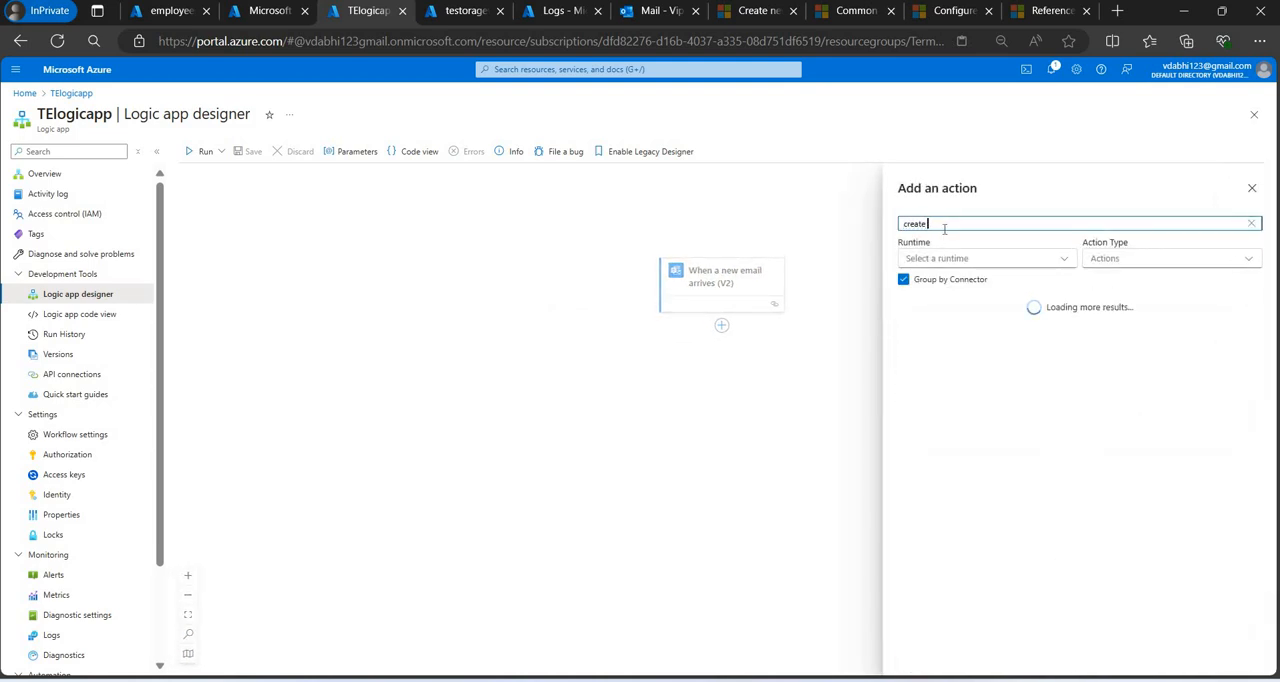
text(reate blob)
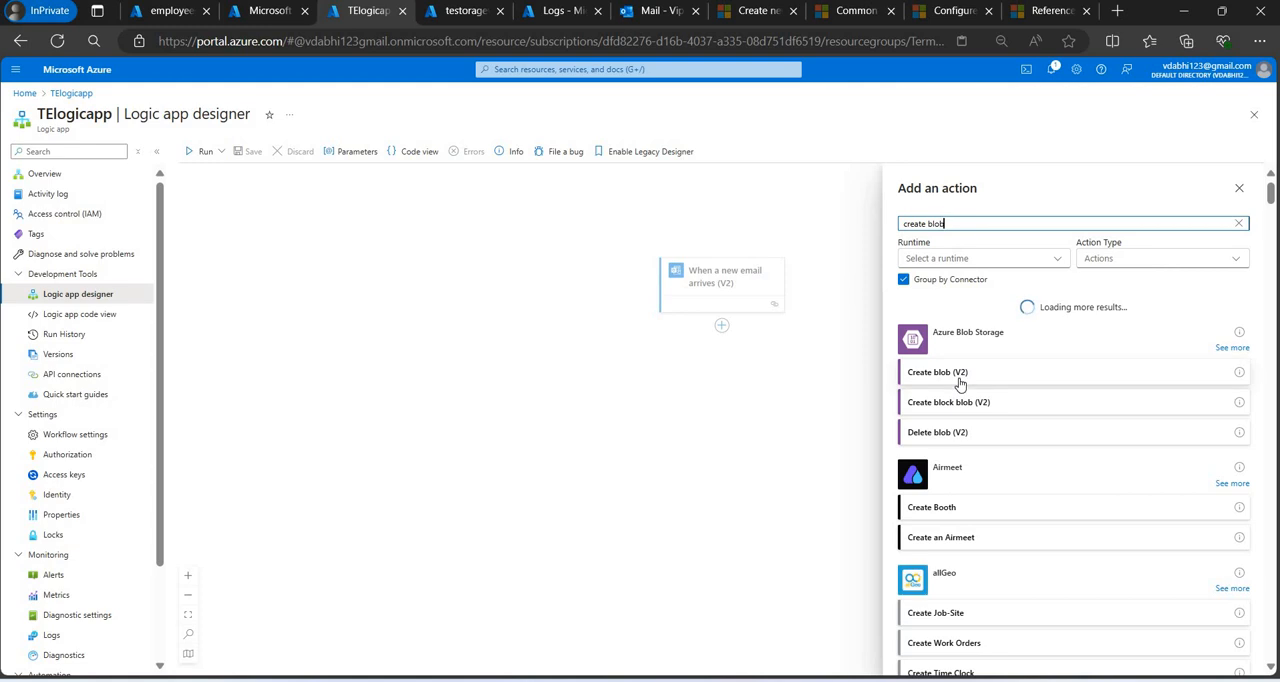
click(960, 380)
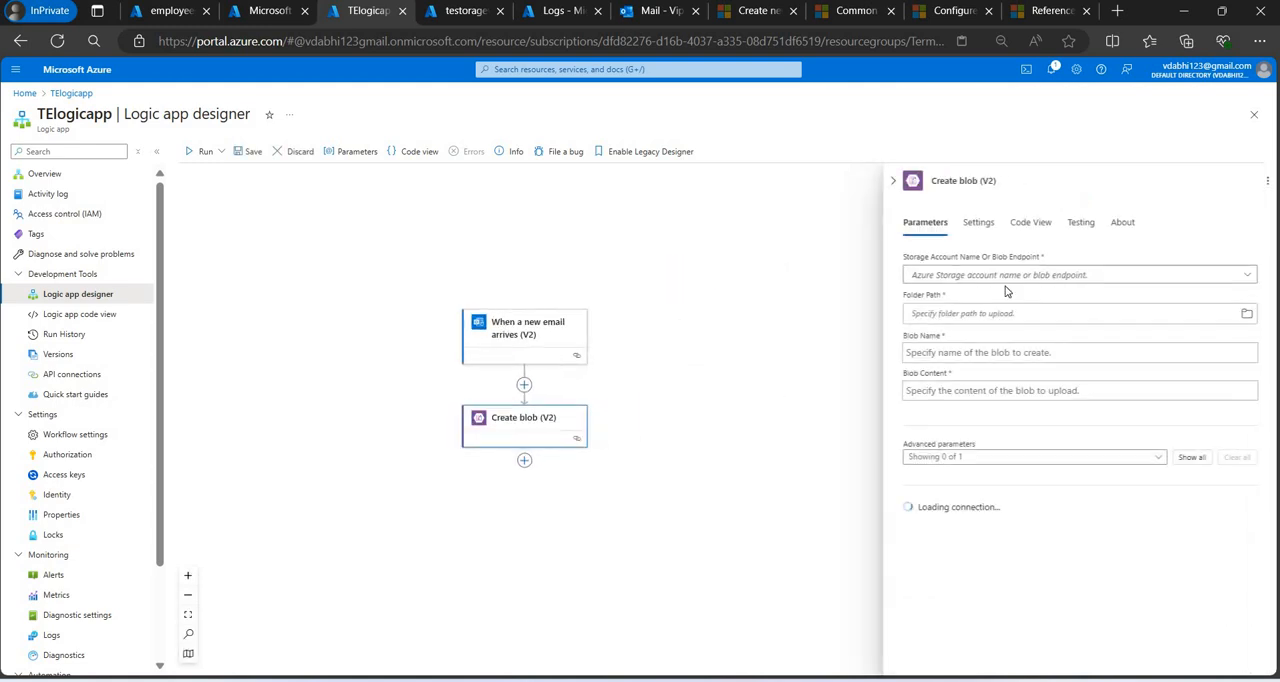
Set the Create blob storage account to Use connection settings(testoragevip) and try to browse for the folder path.
click(1012, 283)
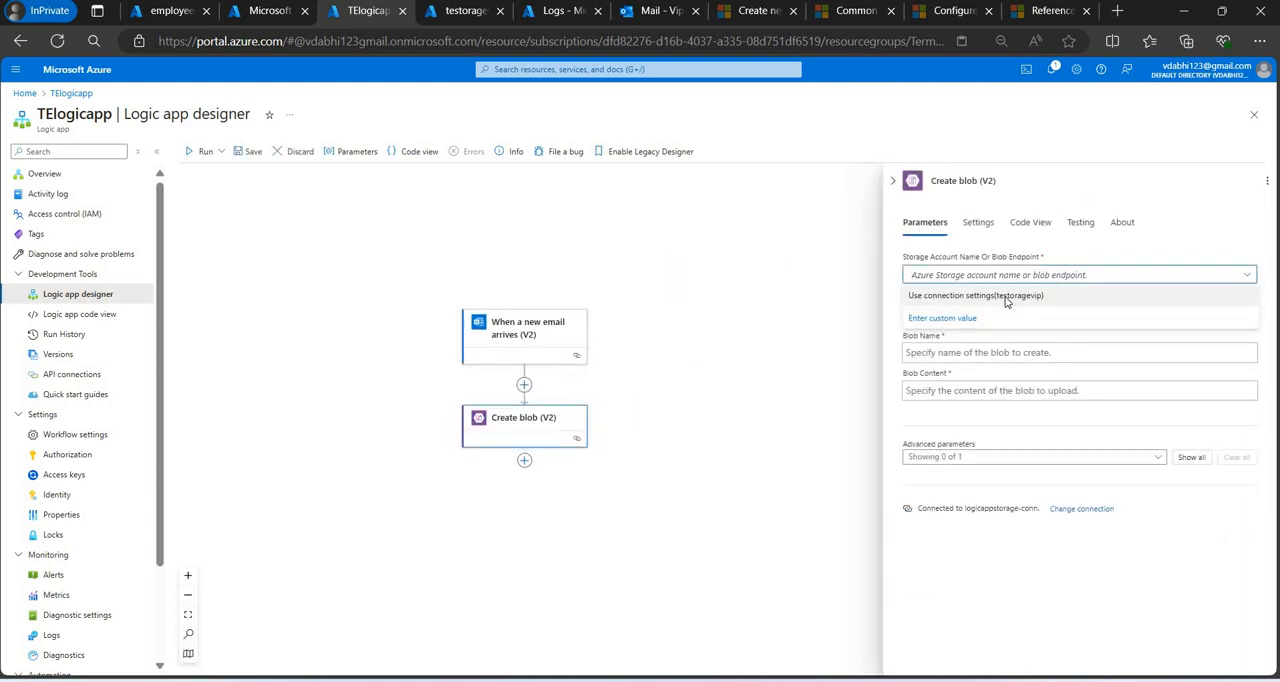
click(1006, 298)
click(1247, 315)
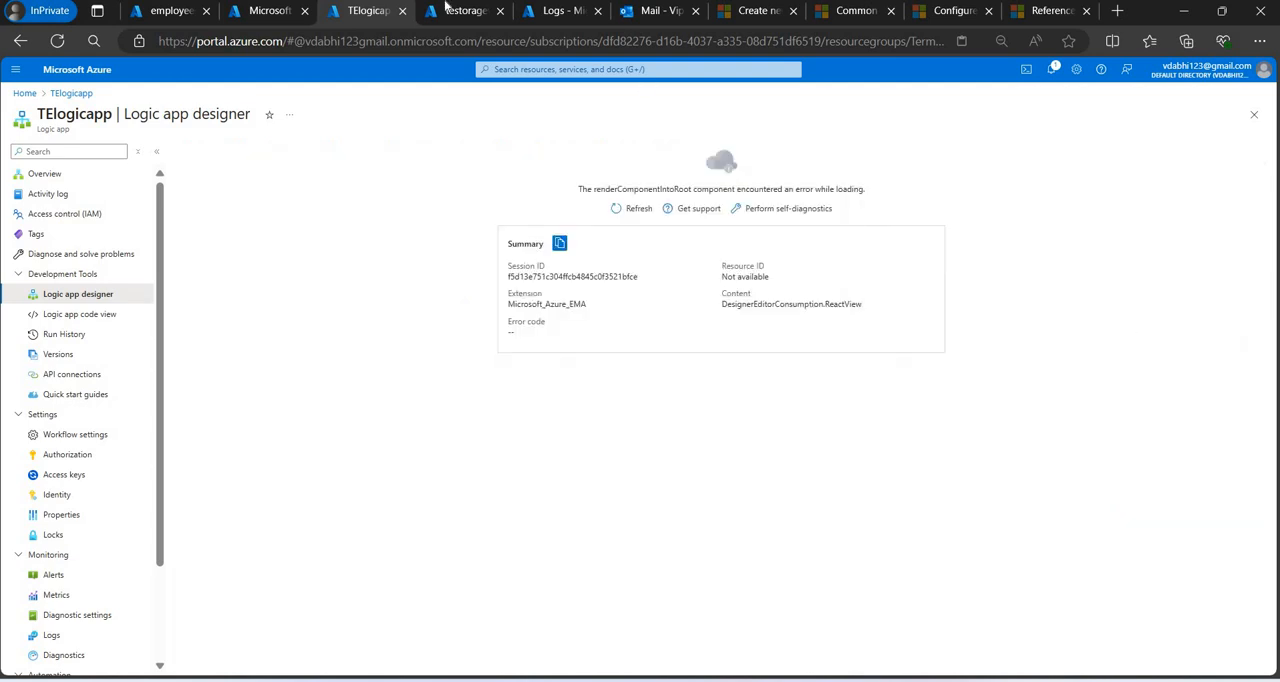
Create a container named terminateemployeecontainer in the testoragevip storage account.
click(245, 12)
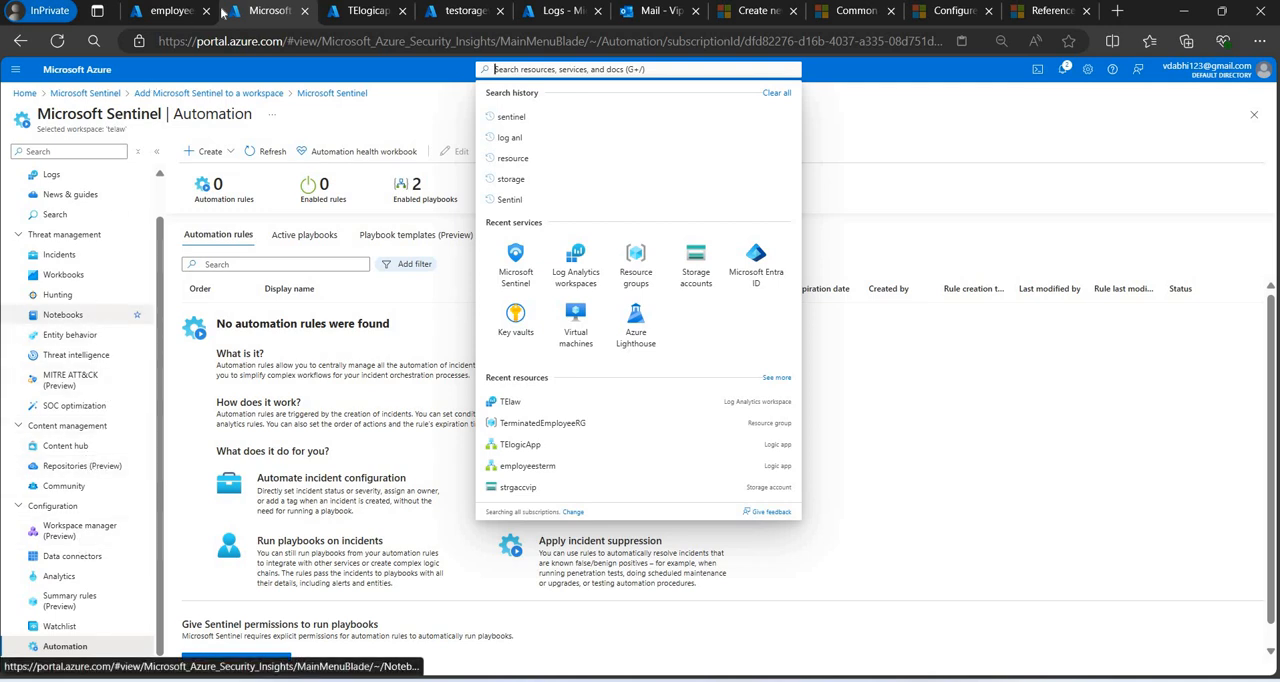
click(466, 11)
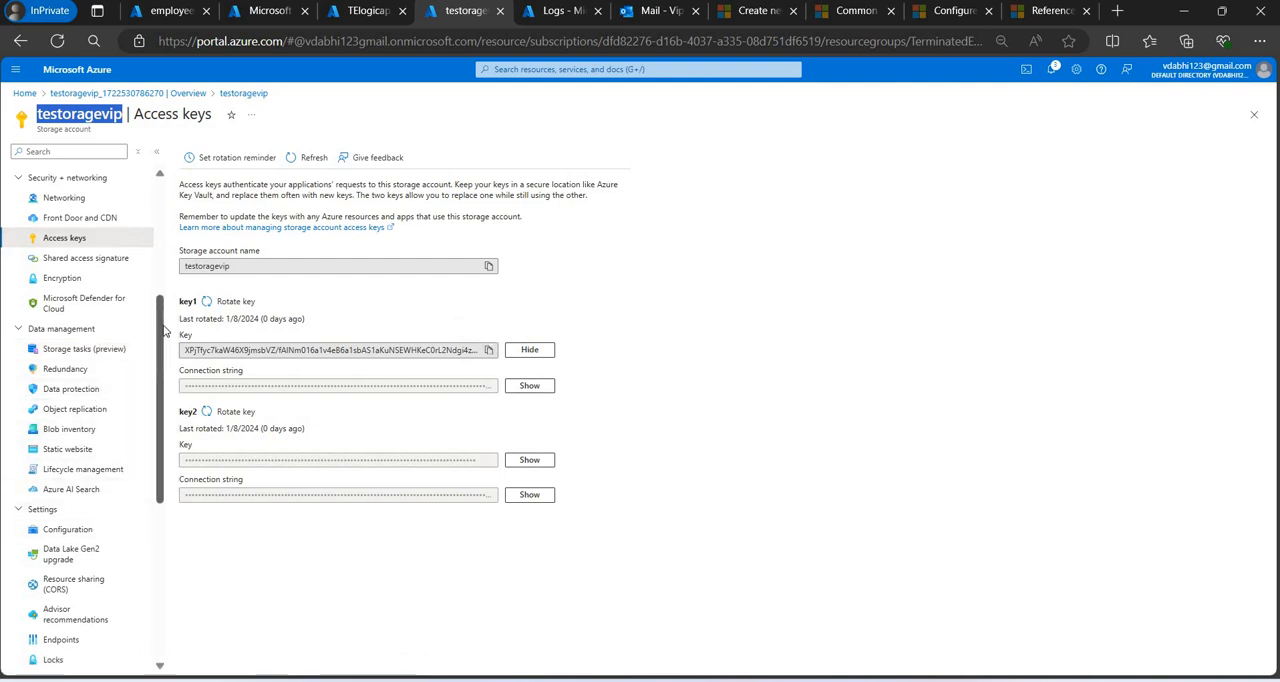
scroll(94, 292, up, 3)
click(92, 275)
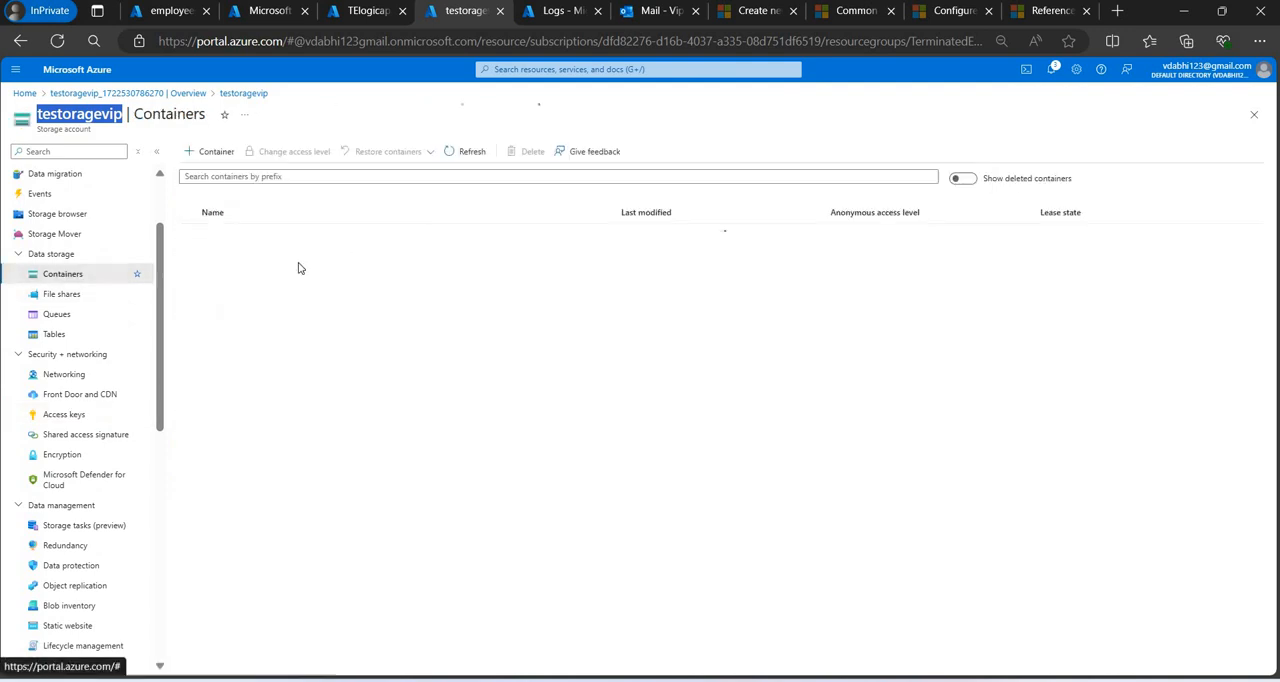
click(216, 154)
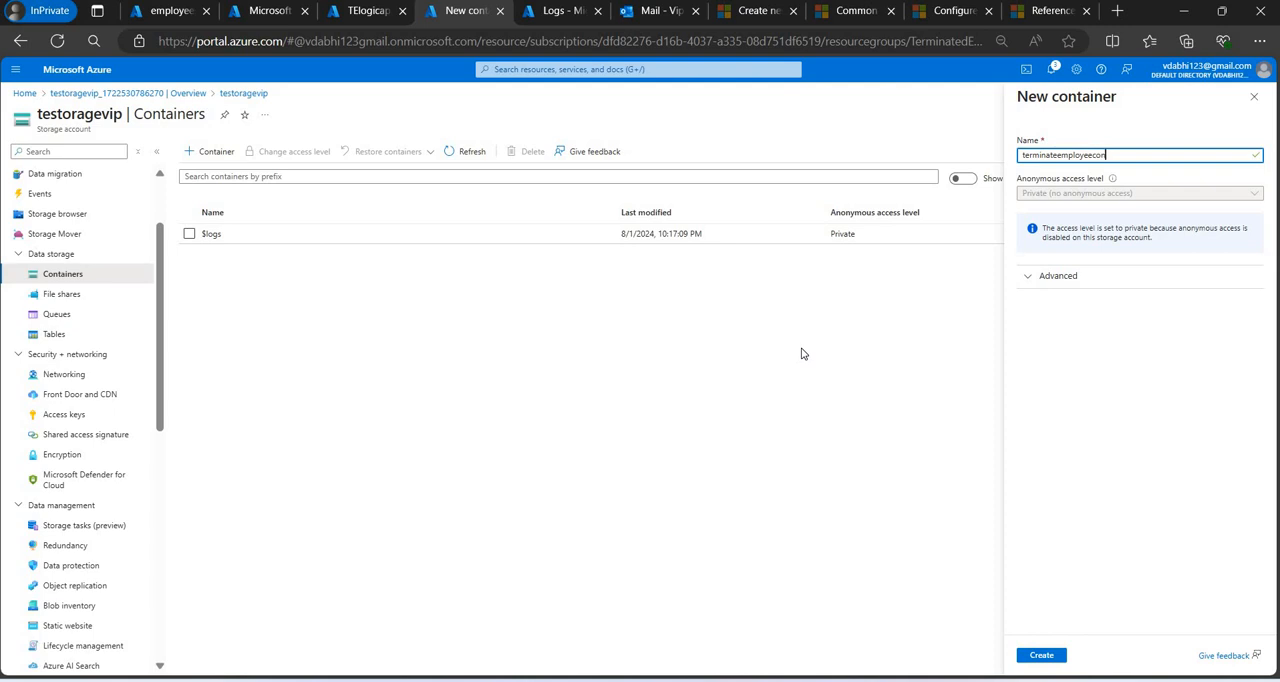
text(terminateemployeecontainer)
click(1054, 663)
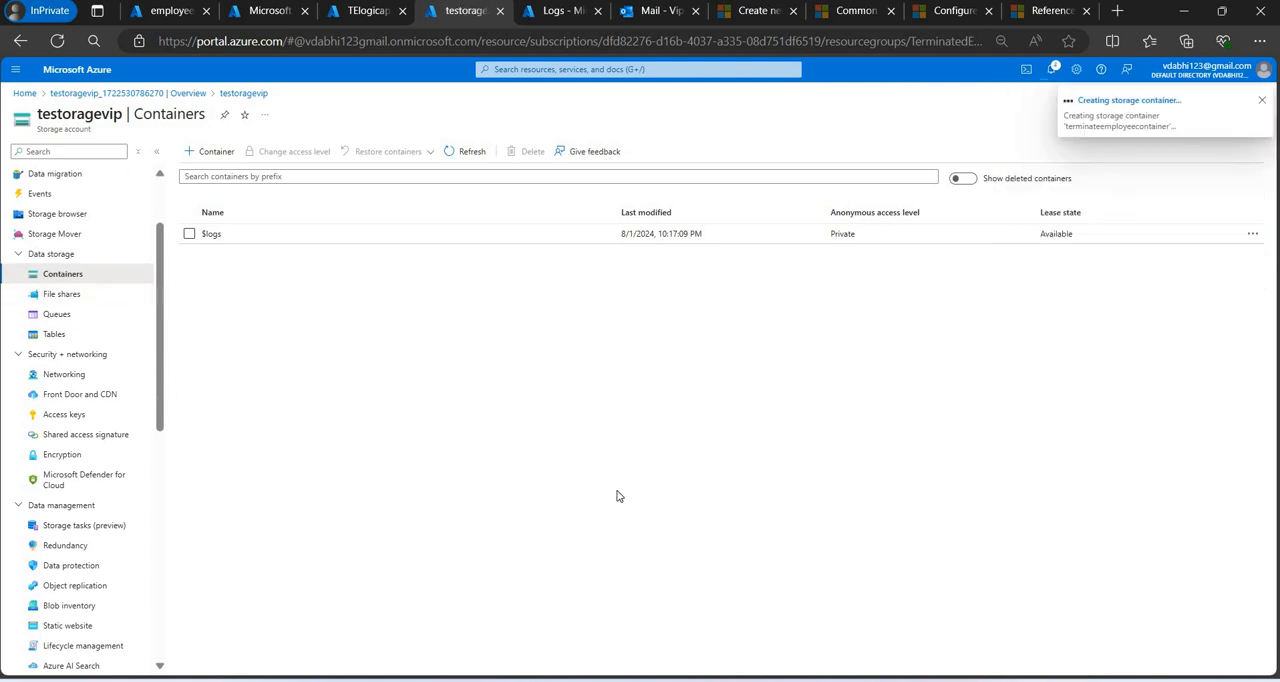
Enable Allow Blob anonymous access in testoragevip's configuration and save the change.
click(94, 422)
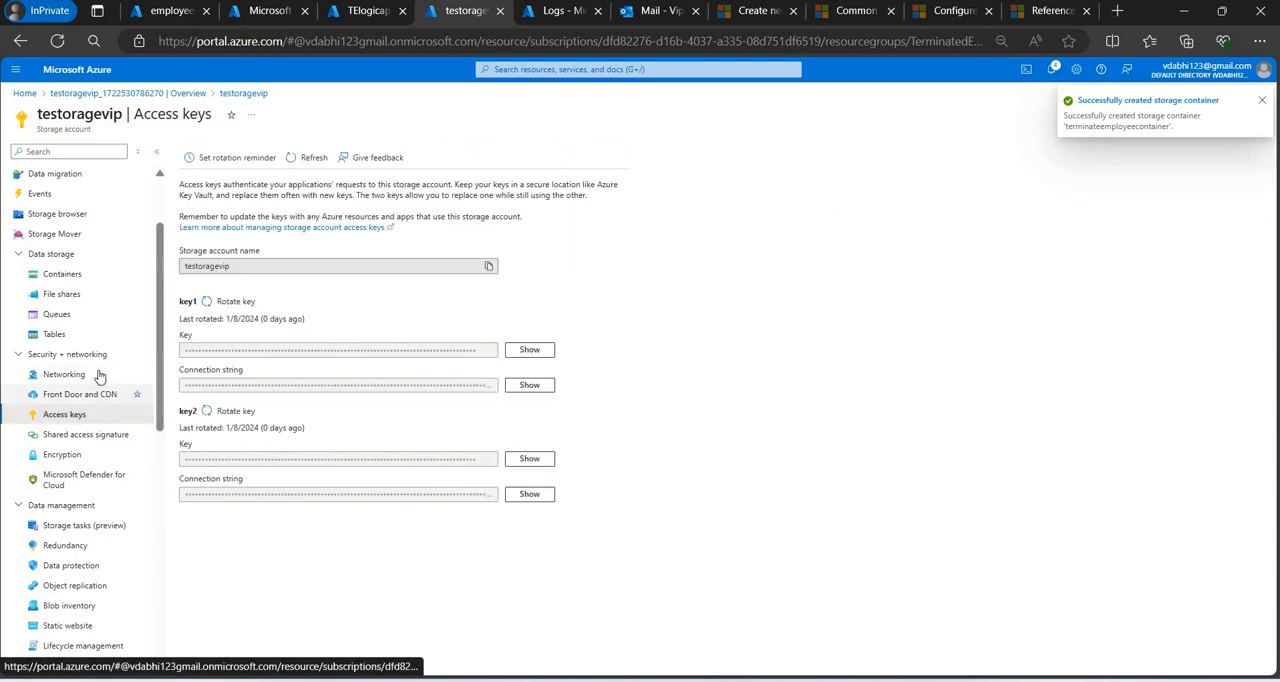
click(99, 438)
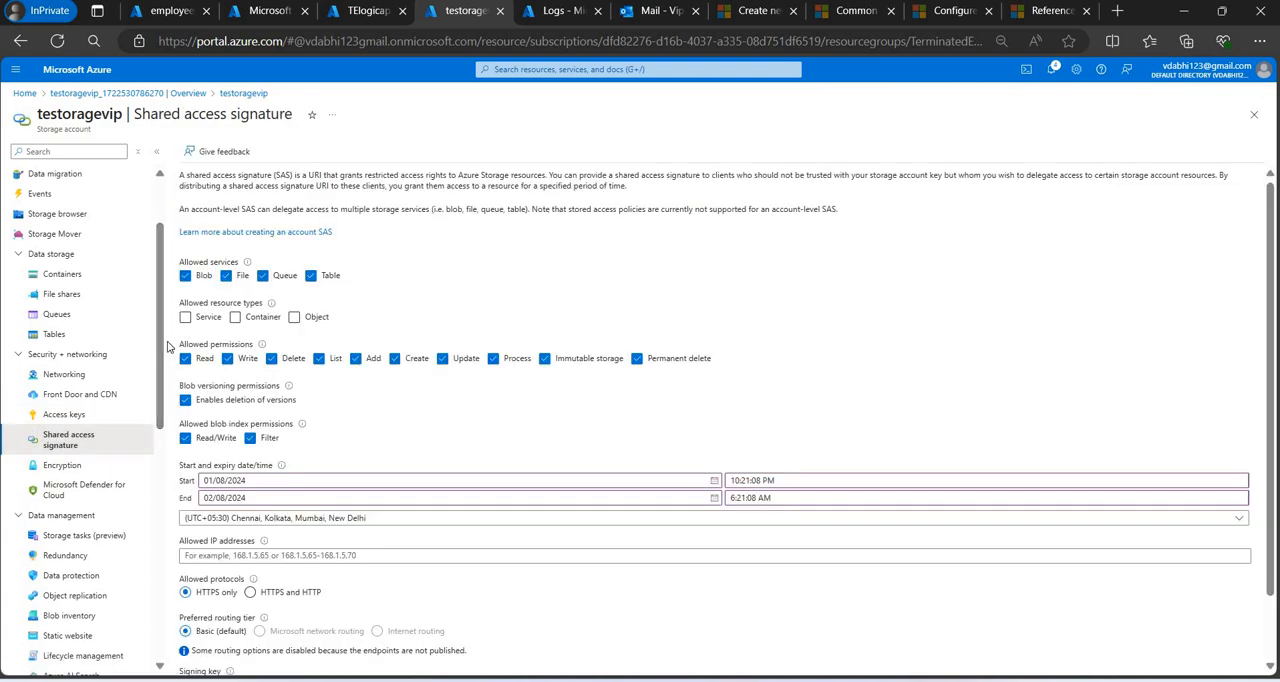
scroll(160, 415, down, 2)
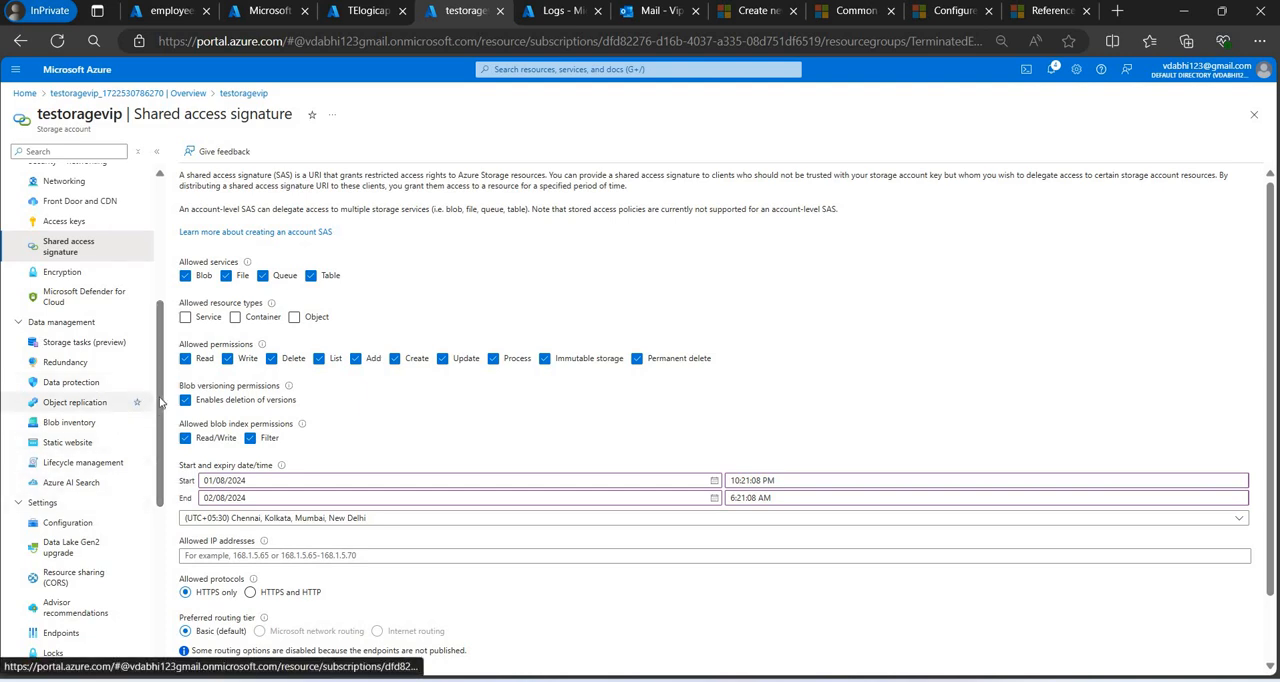
click(62, 524)
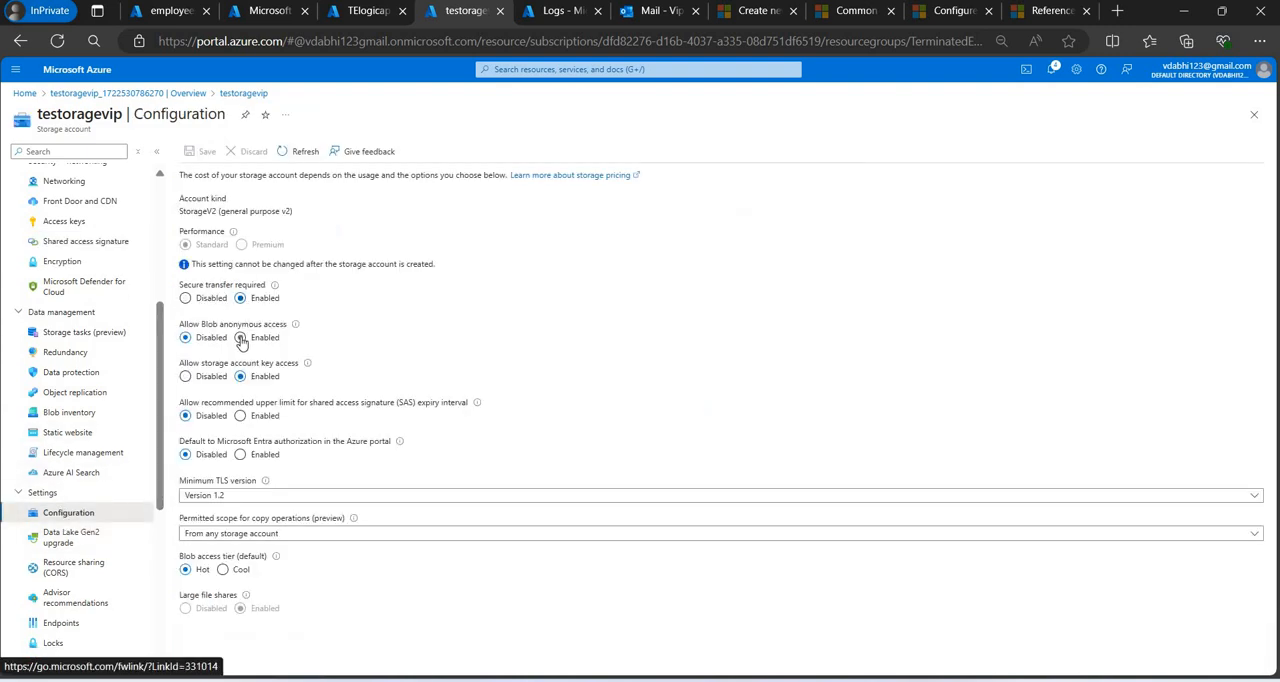
click(240, 338)
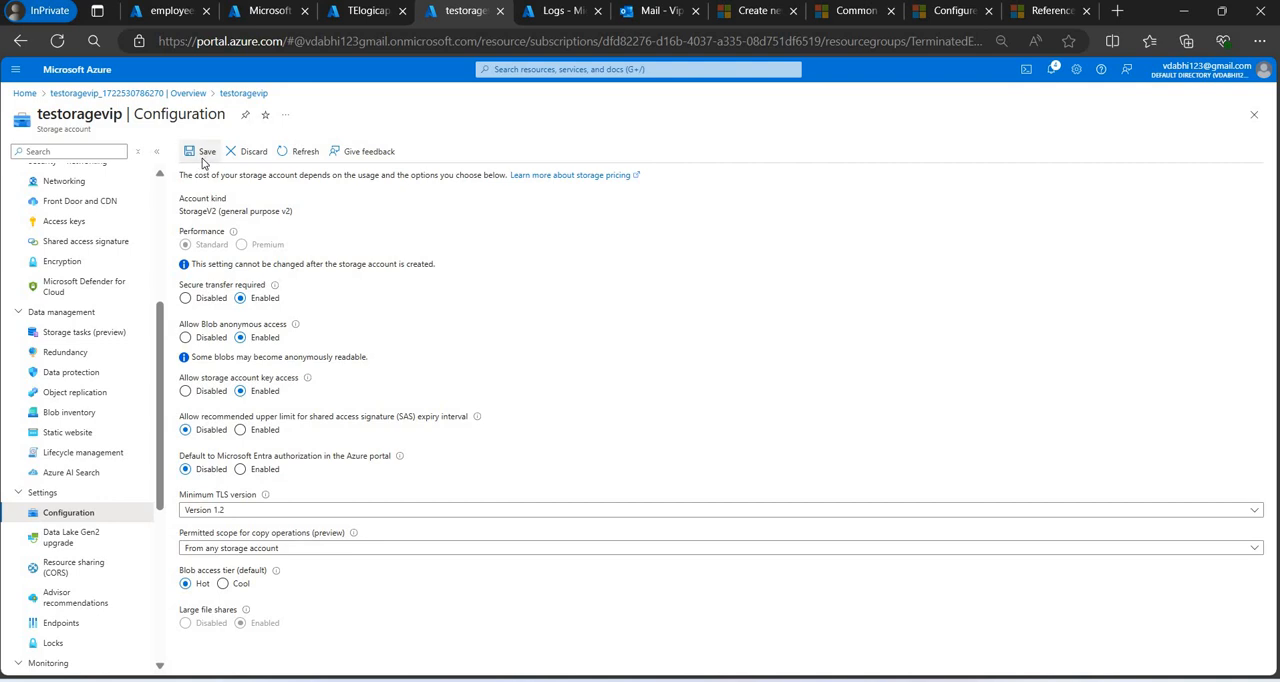
click(201, 153)
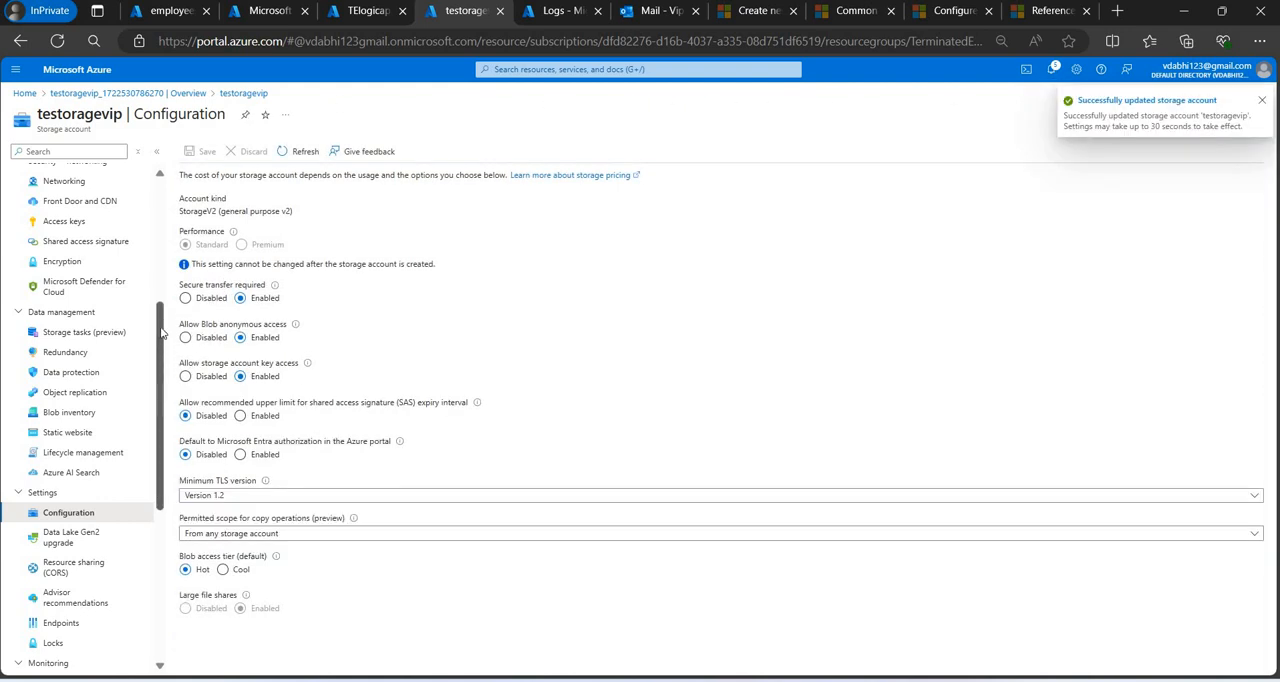
Try to change terminateemployeecontainer's access level from the container list, and reload the page.
scroll(86, 235, up, 2)
click(87, 218)
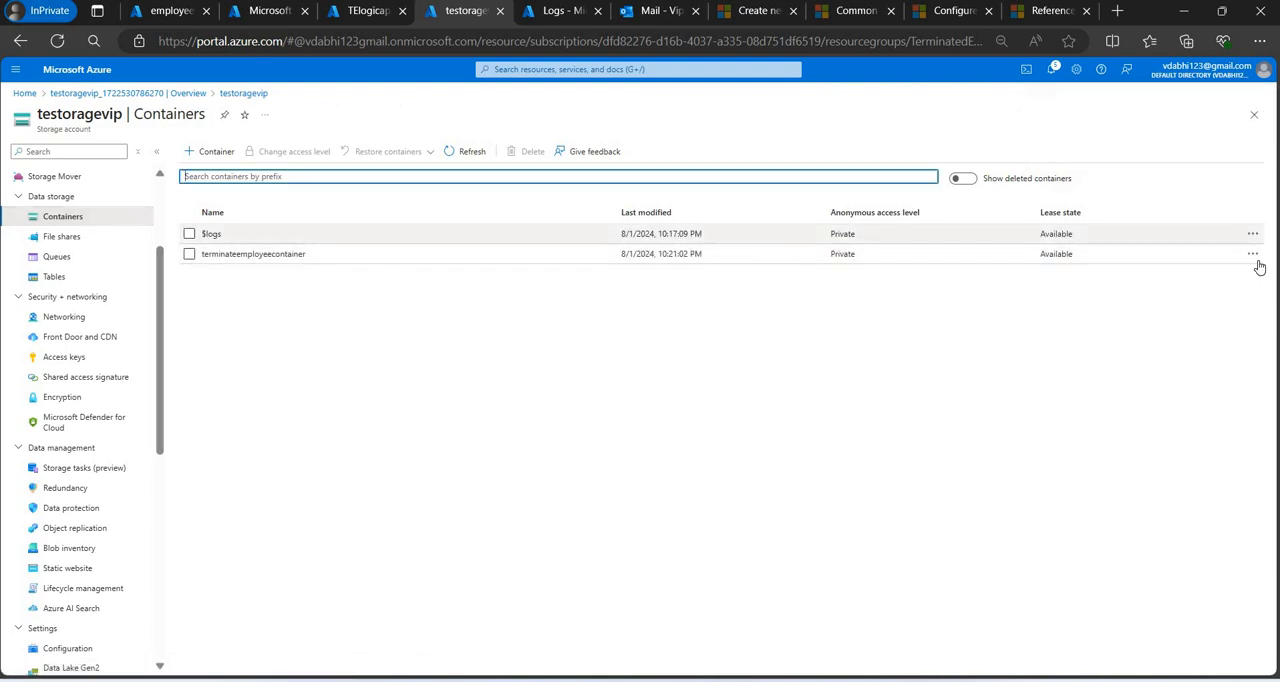
click(1253, 256)
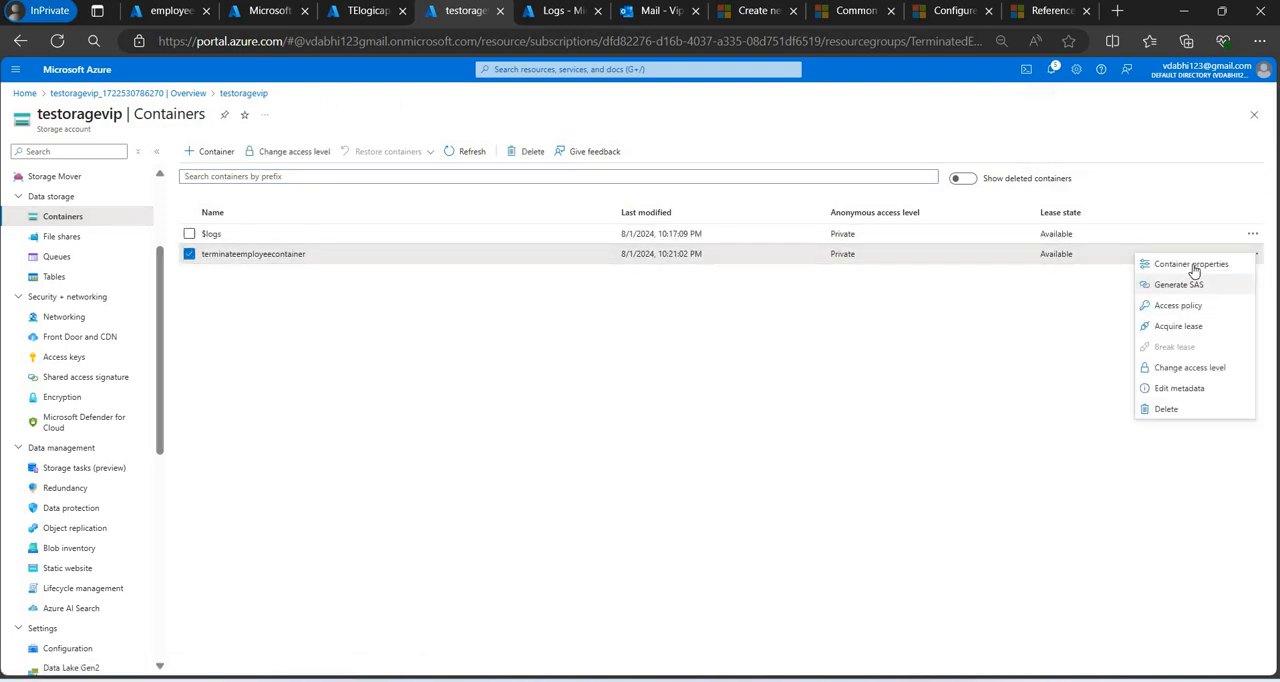
click(1186, 367)
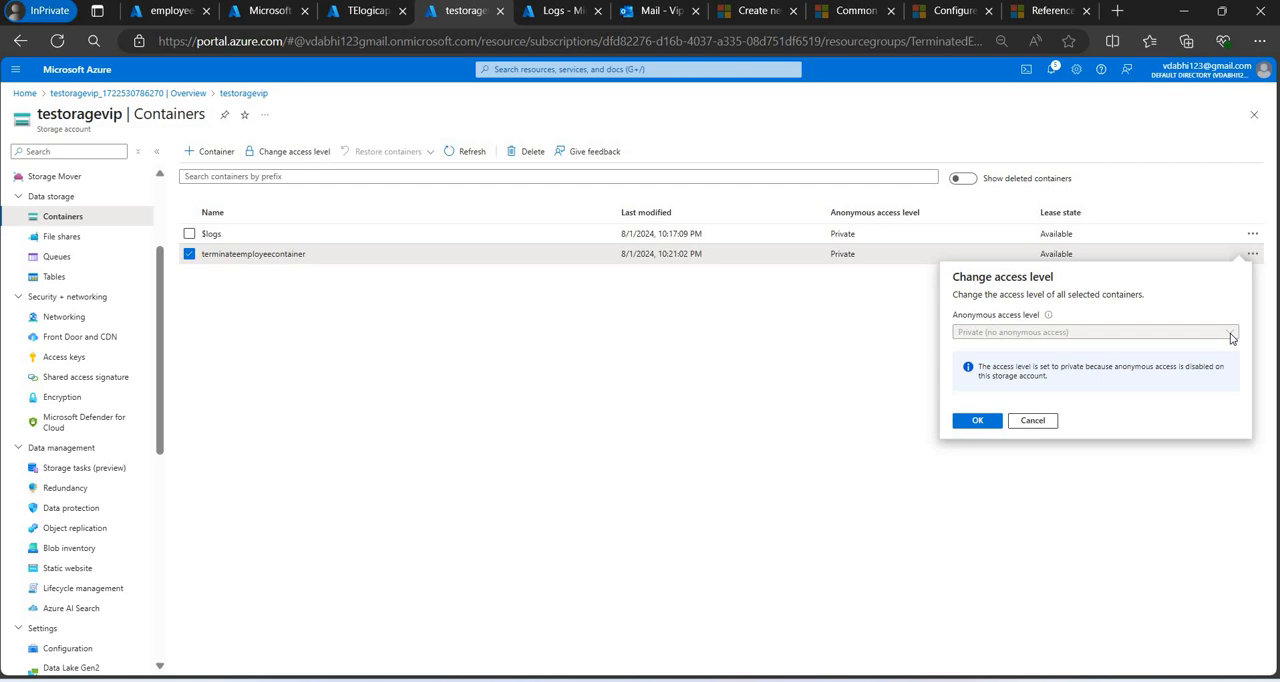
click(70, 41)
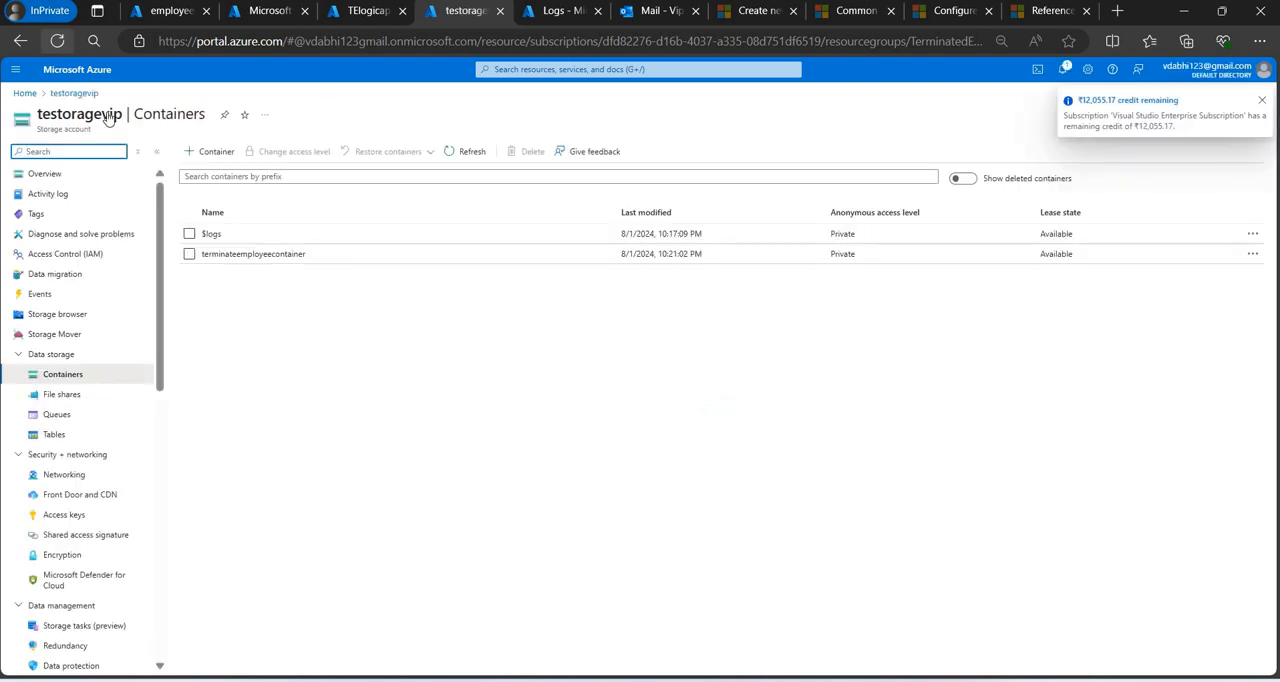
Set terminateemployeecontainer's anonymous access level to Container (anonymous read access for containers and blobs) and return to the container list.
click(253, 253)
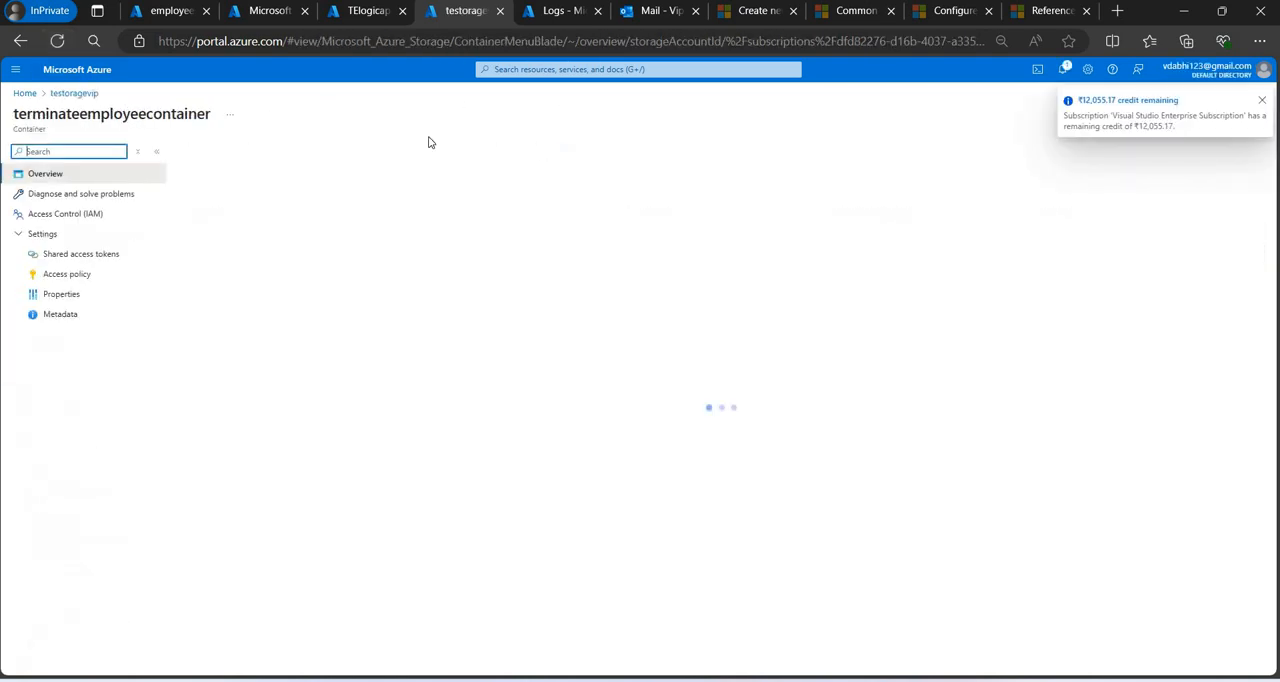
click(298, 151)
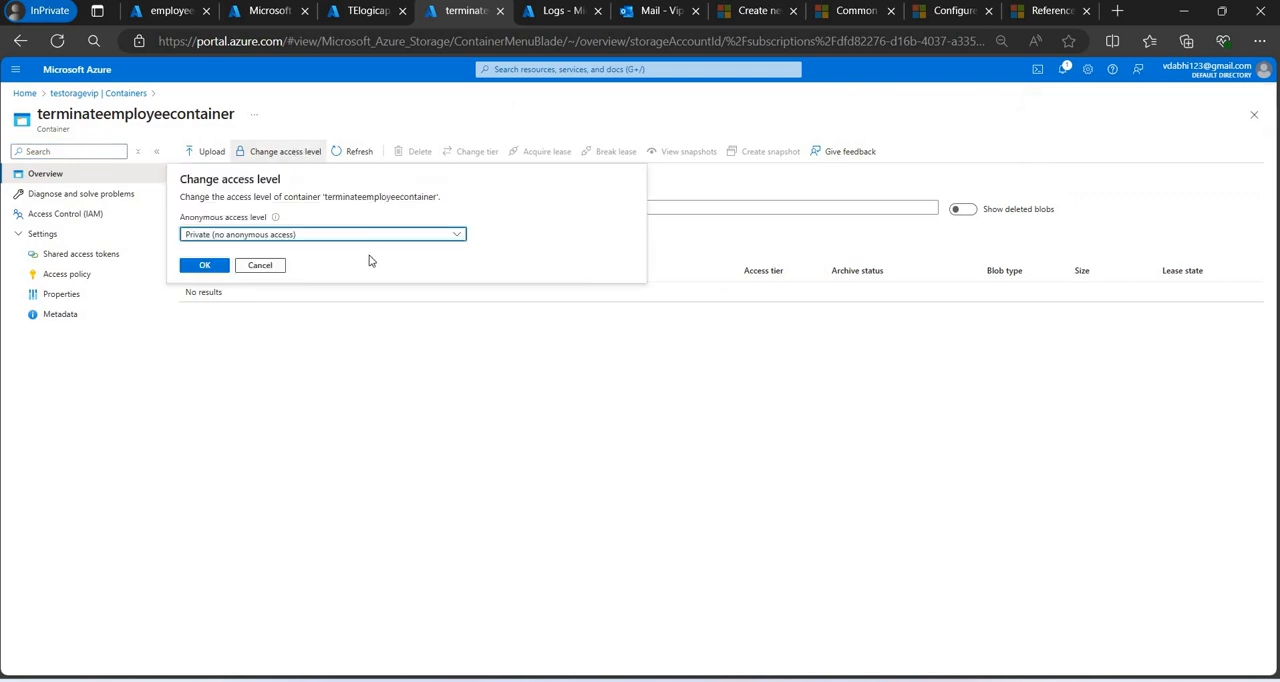
click(354, 238)
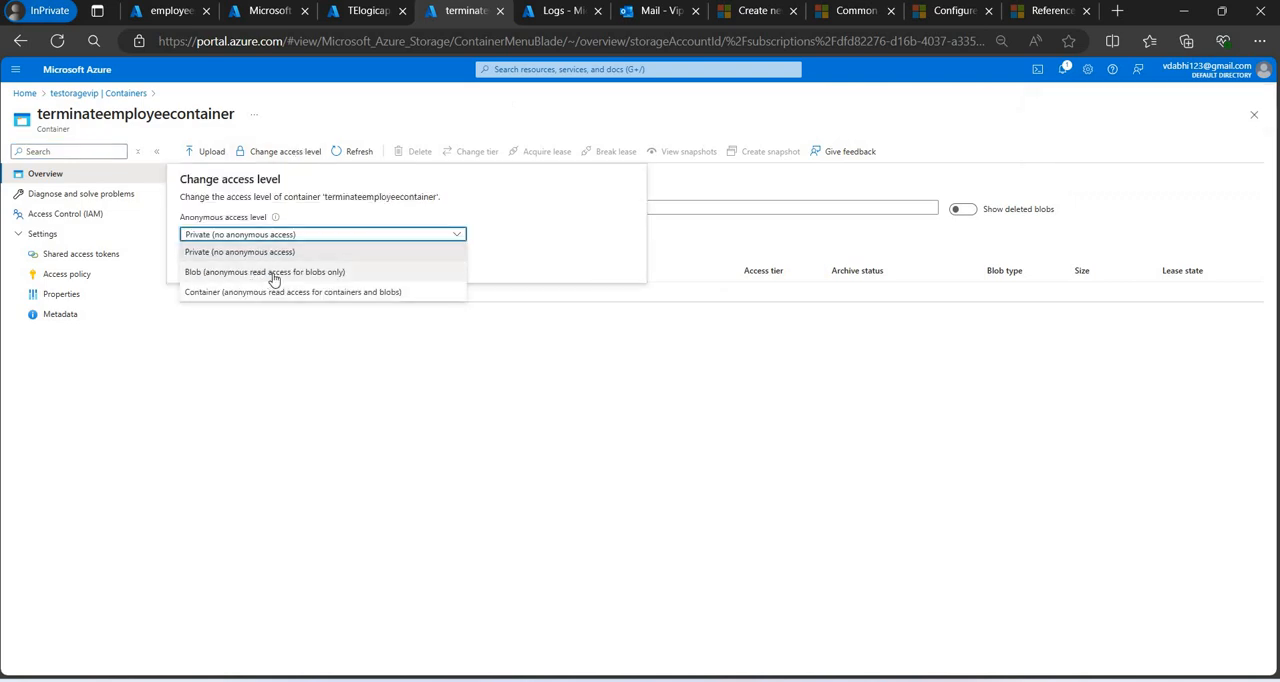
click(273, 272)
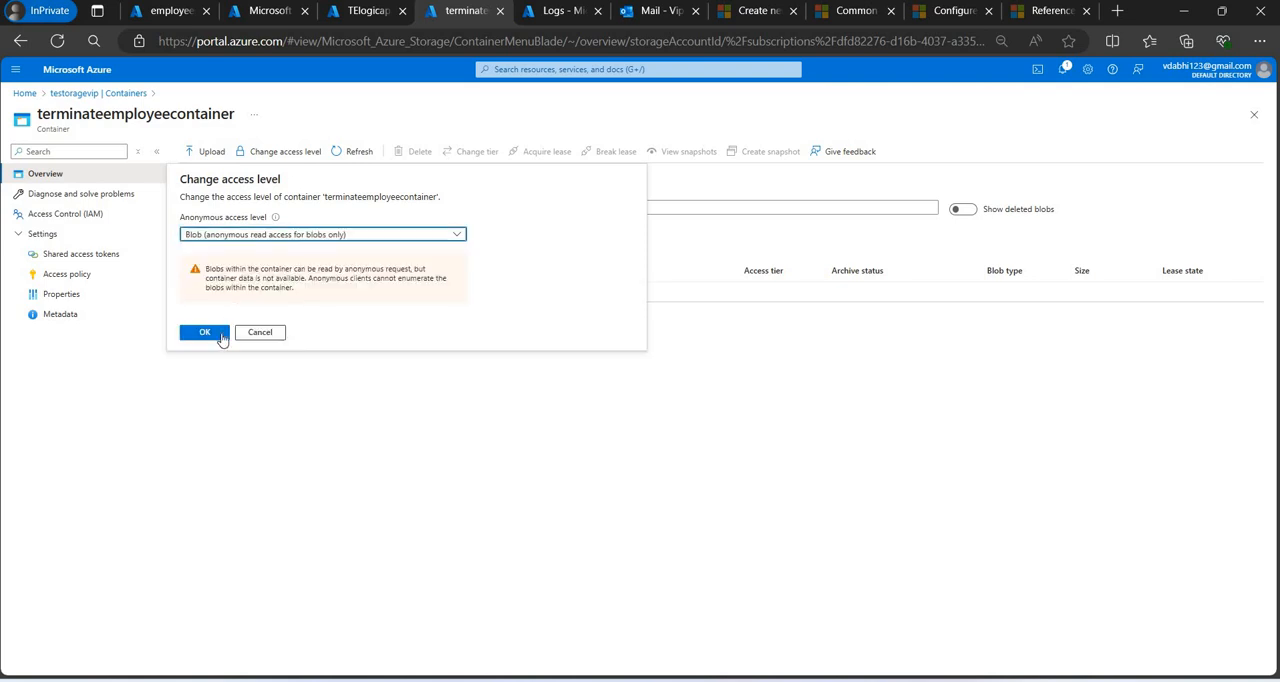
click(287, 238)
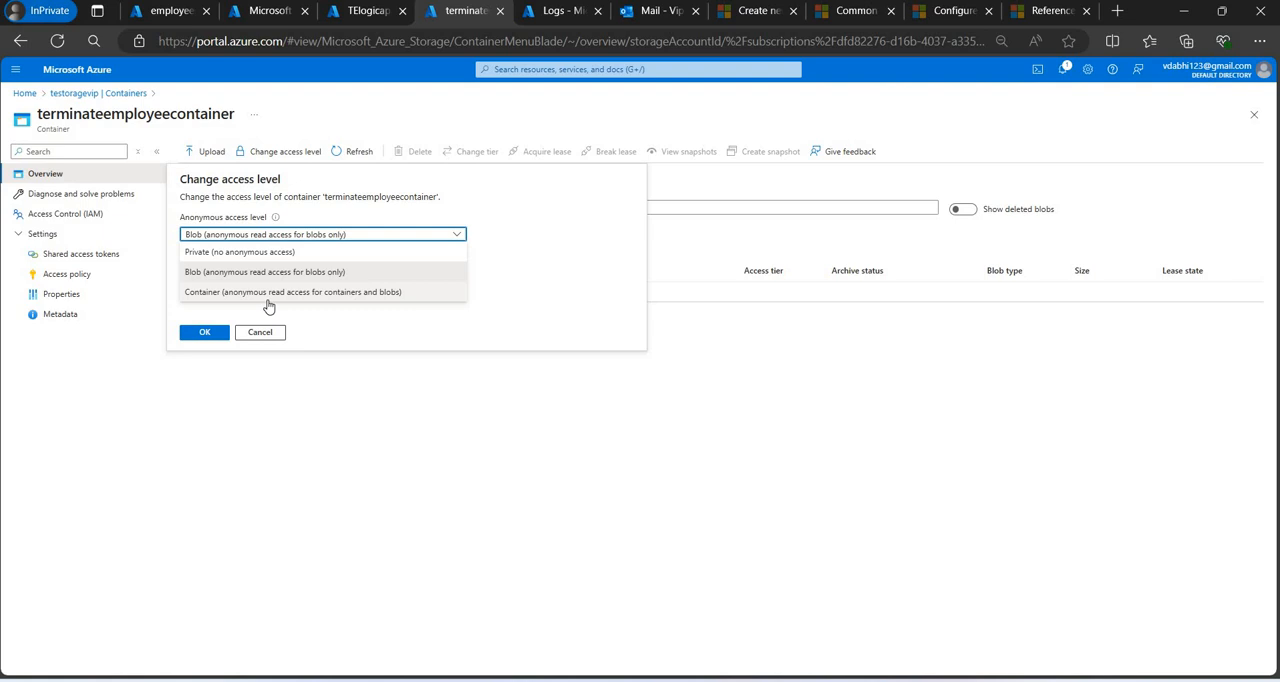
click(267, 296)
click(204, 332)
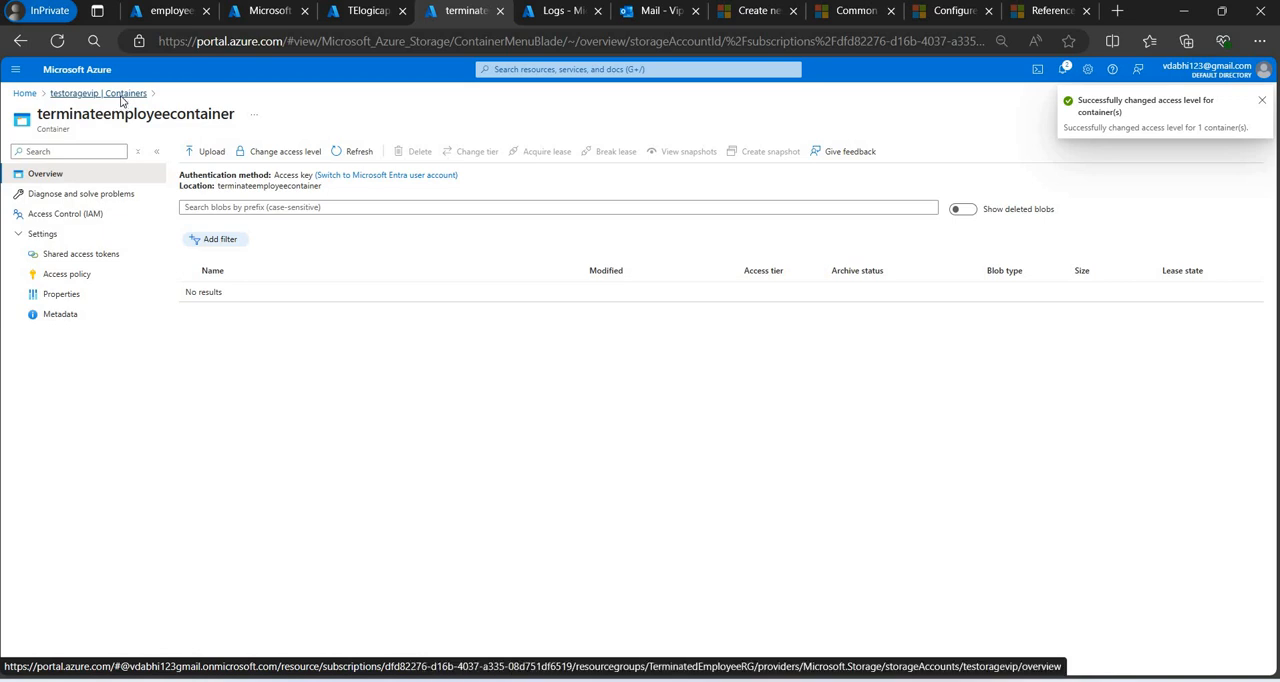
click(120, 97)
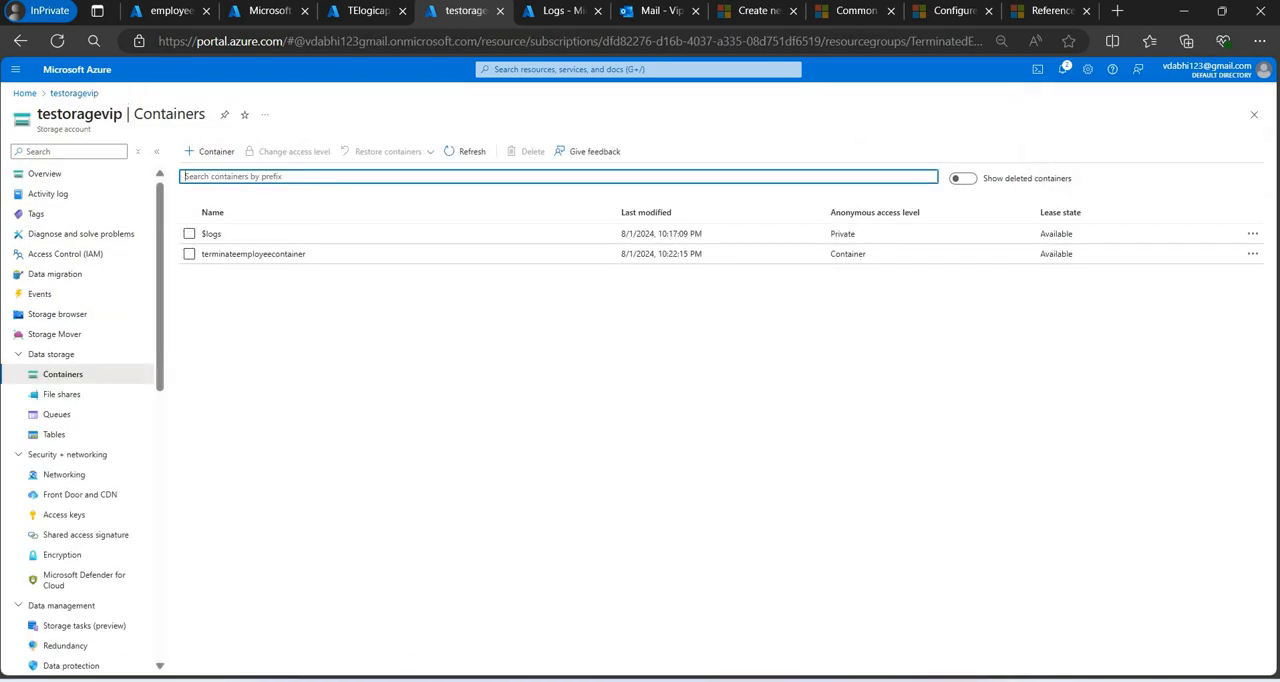
Return to TElogicapp and reload the logic app designer.
click(367, 12)
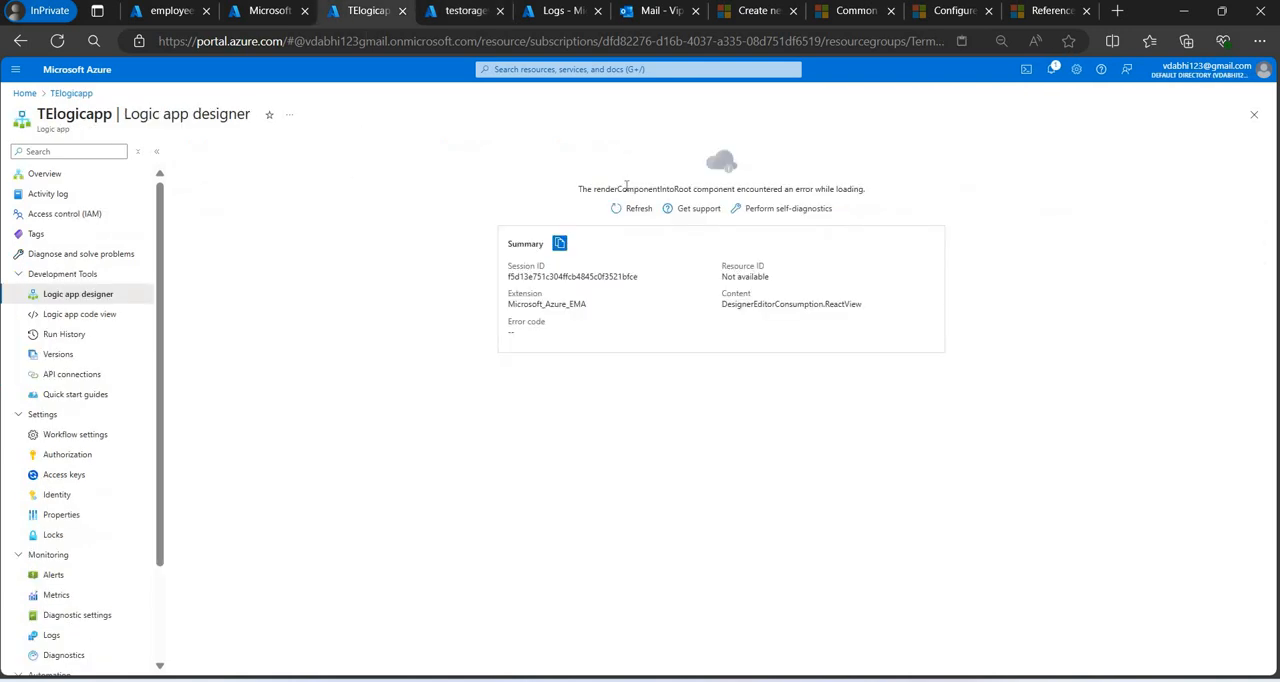
click(634, 208)
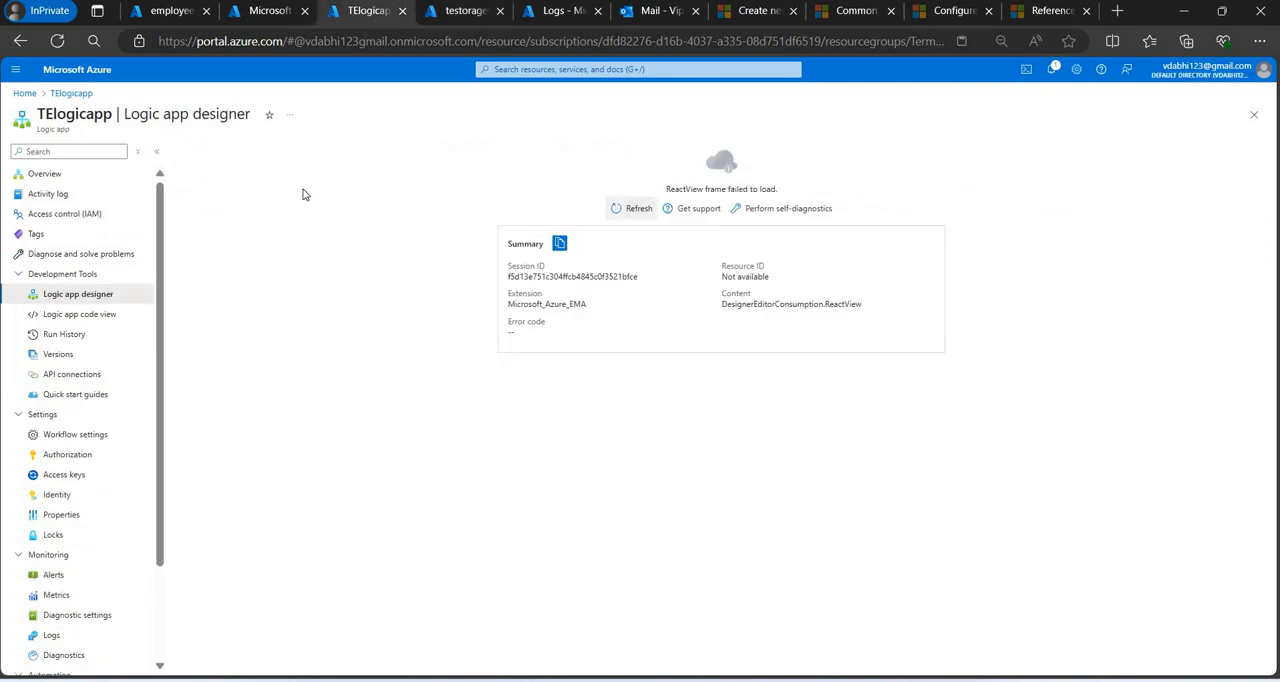
click(98, 293)
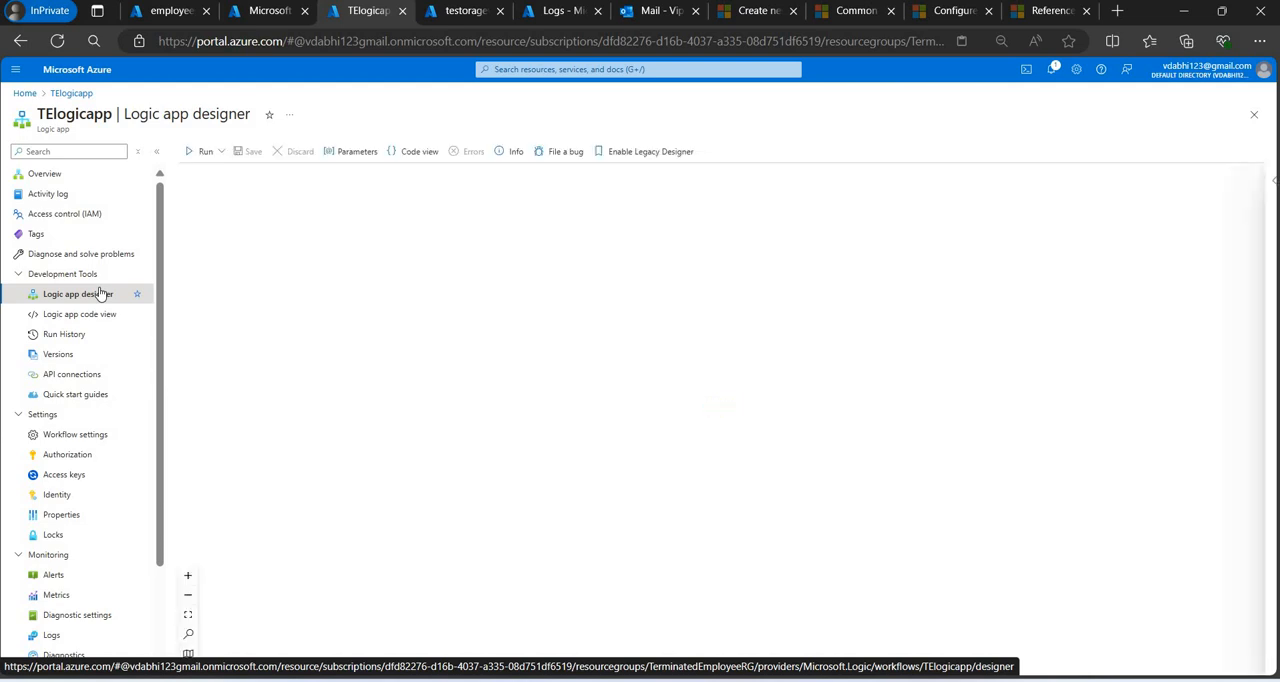
Add Azure Blob Storage's Create blob (V2) action after the When a new email arrives (V2) trigger.
click(724, 330)
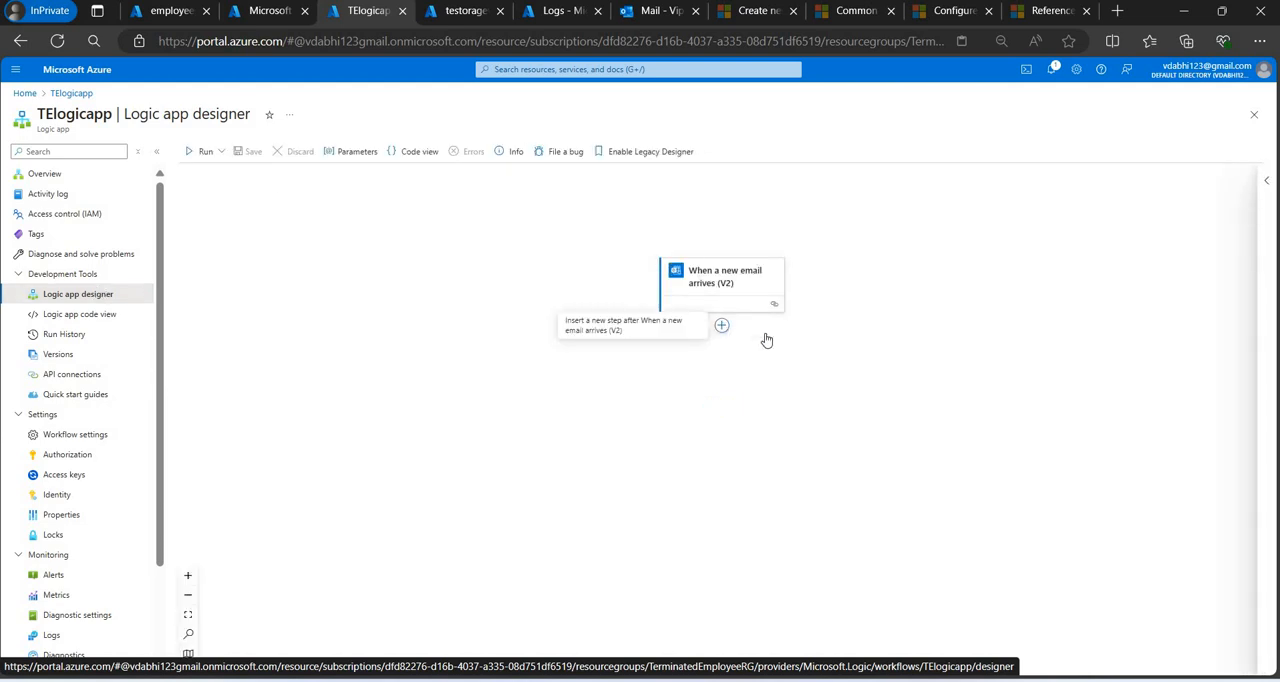
click(775, 327)
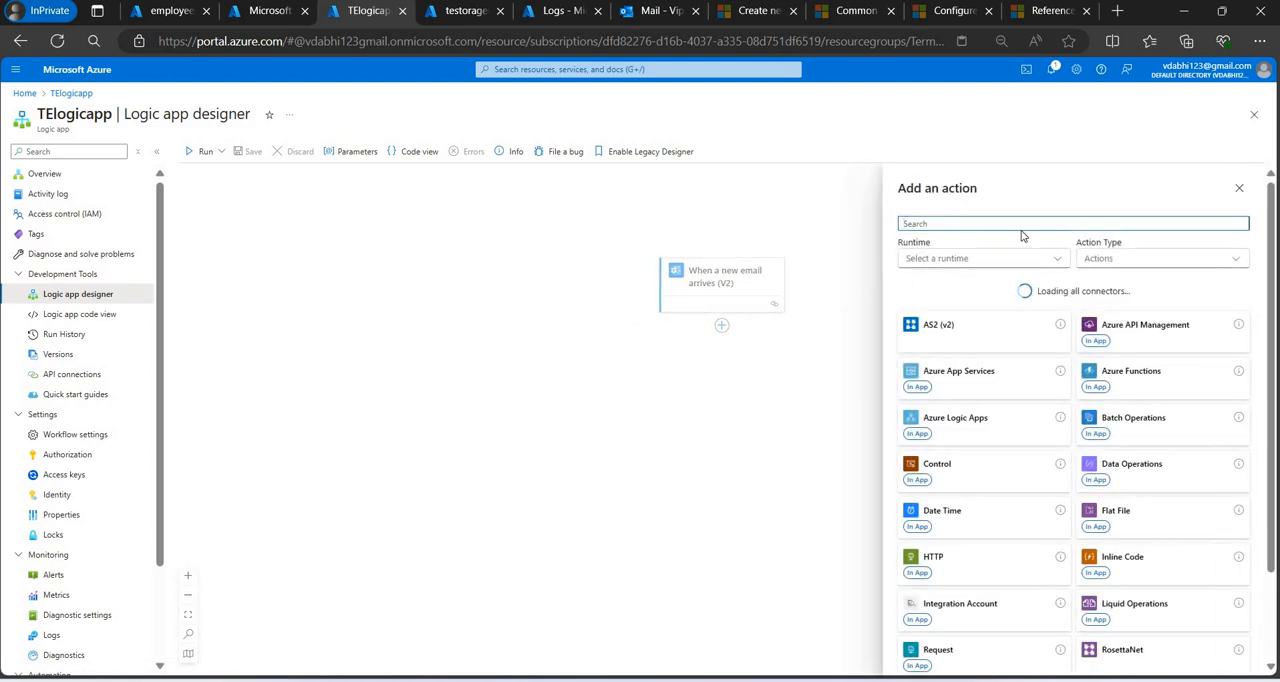
text(cre)
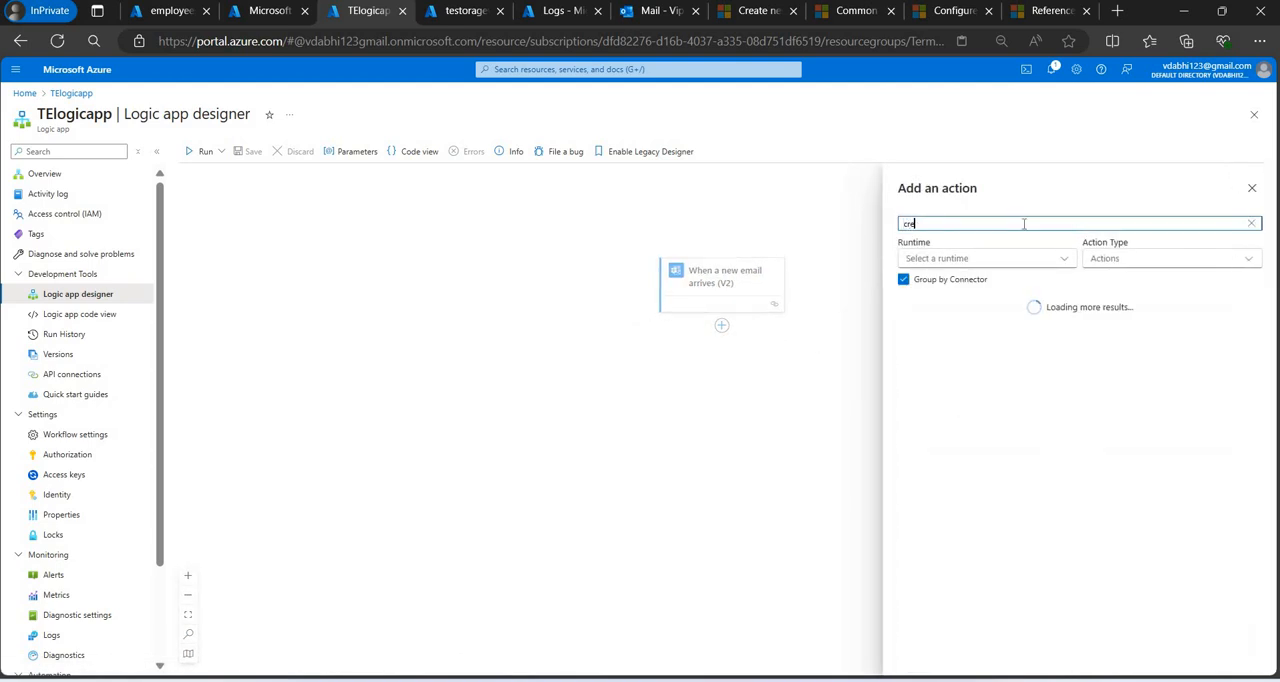
text(ate)
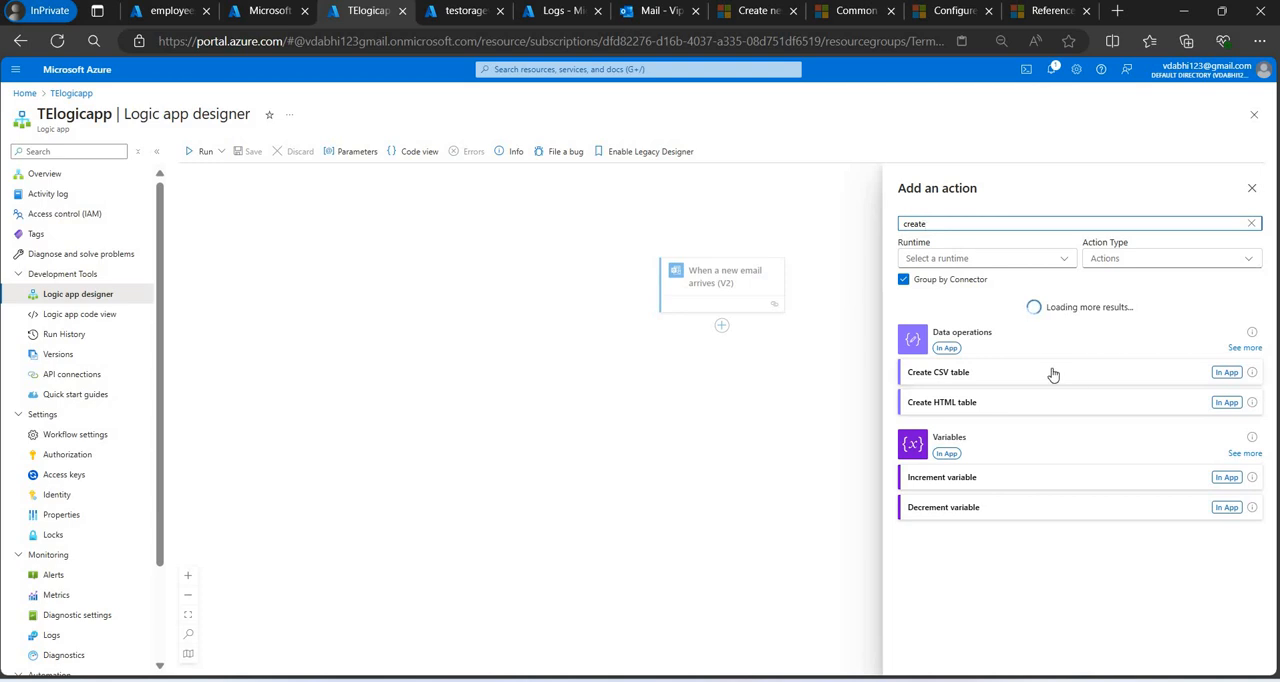
text( blob)
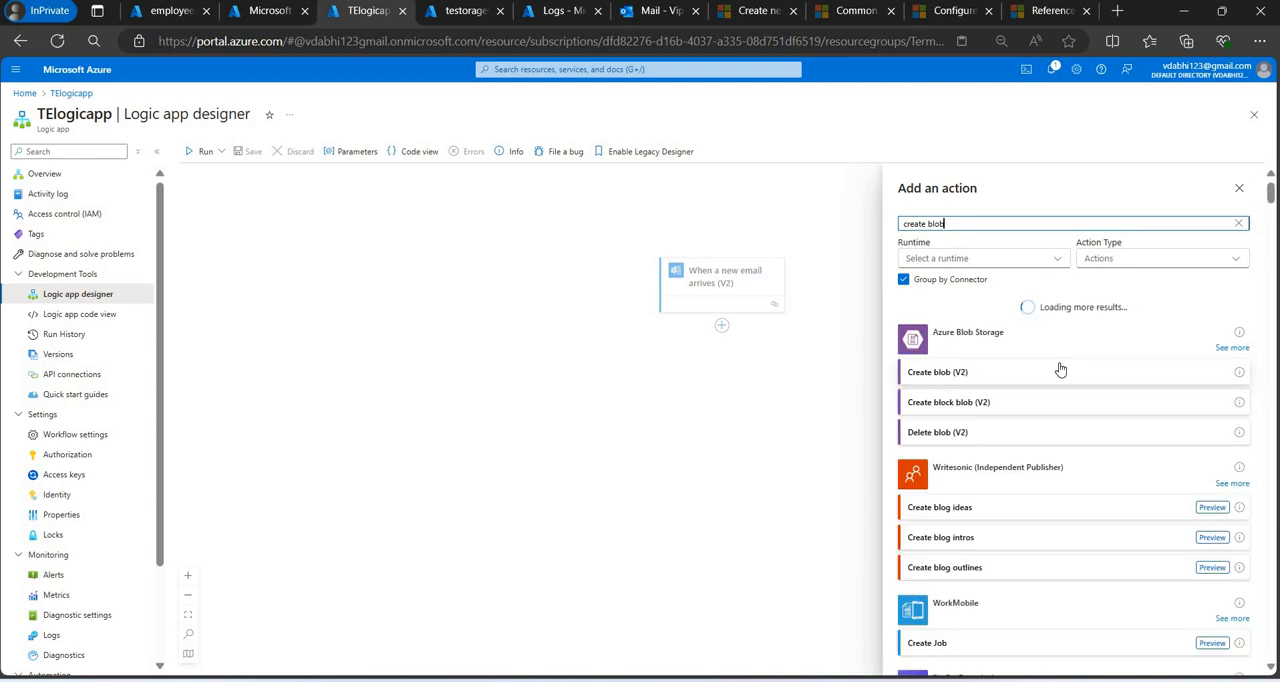
click(1058, 373)
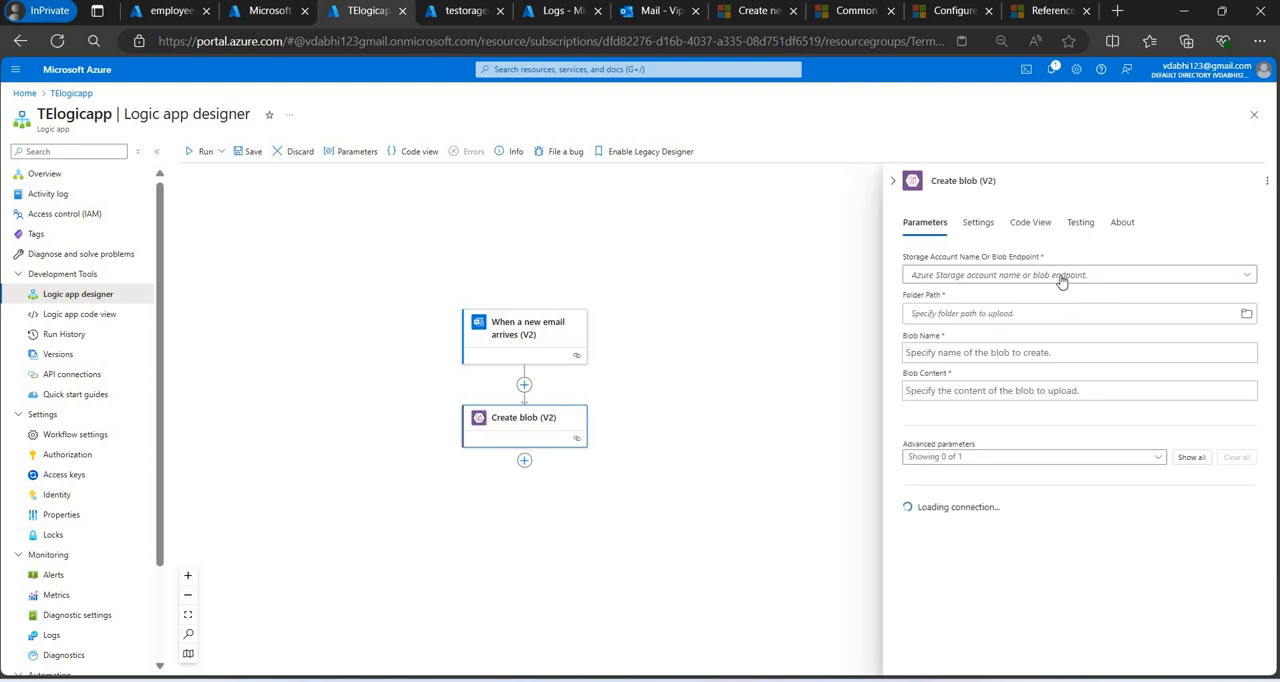
Set the Create blob action's storage account to Use connection settings(testoragevip) and its folder path to /terminateemployeecontainer.
click(1064, 278)
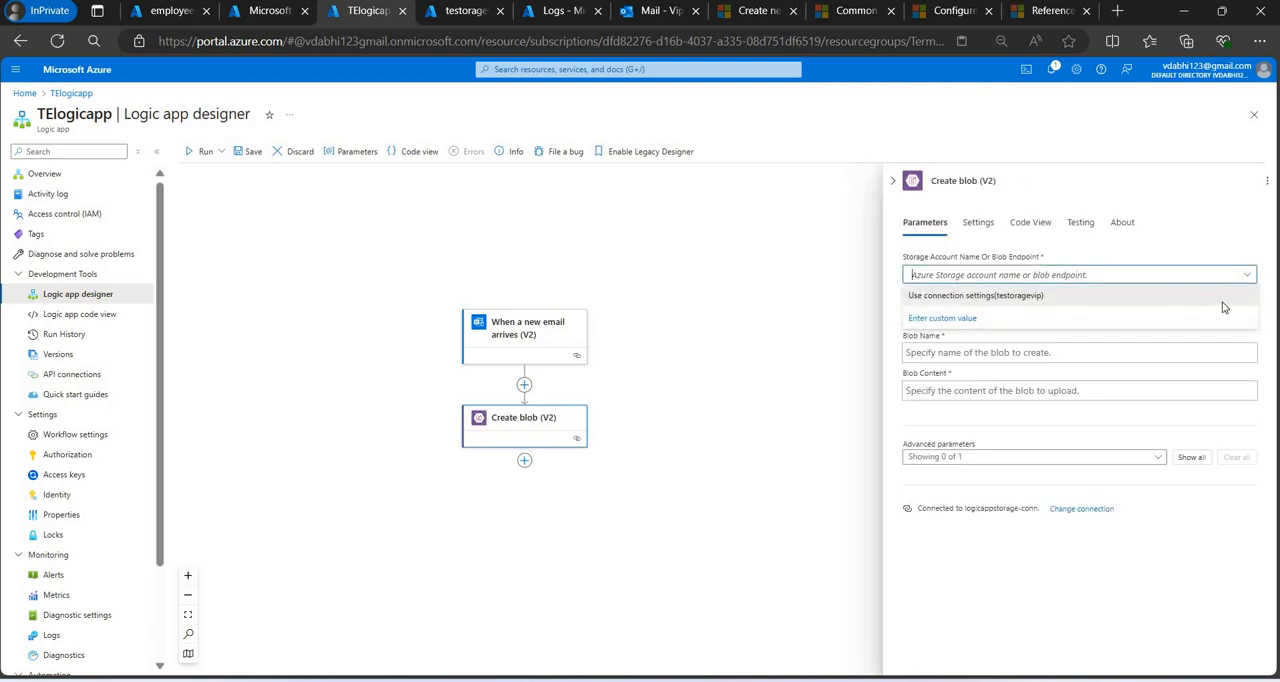
click(1120, 298)
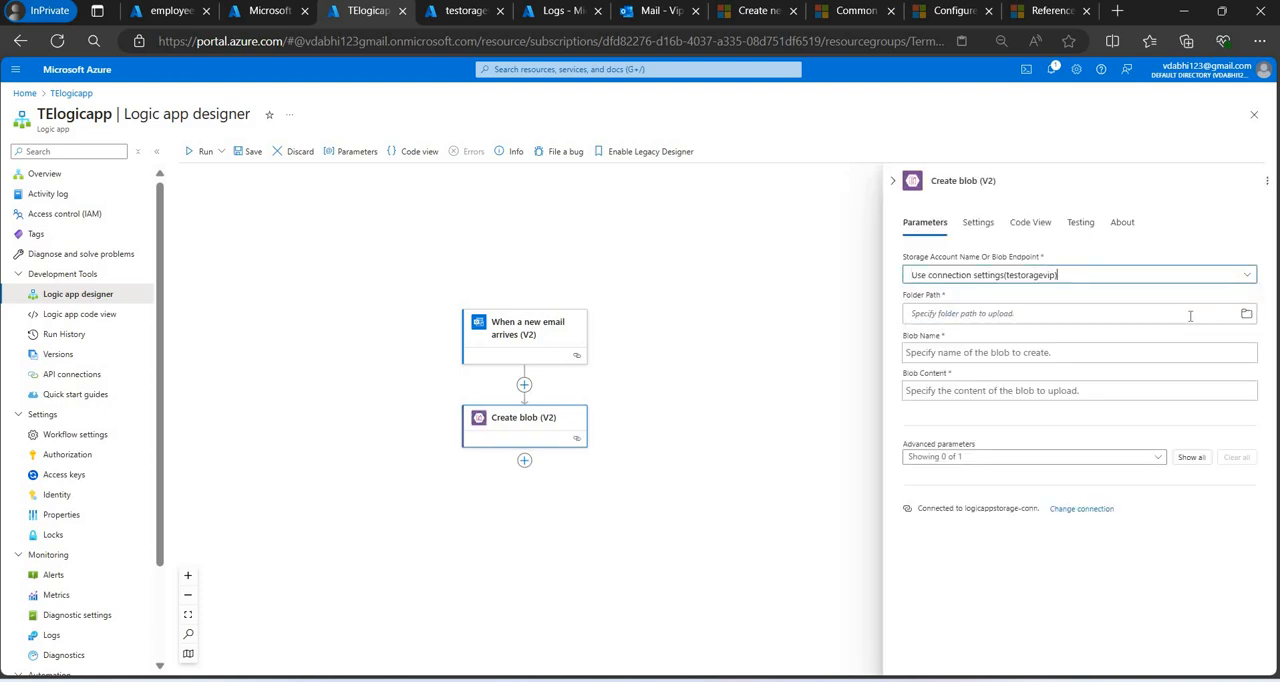
click(1248, 314)
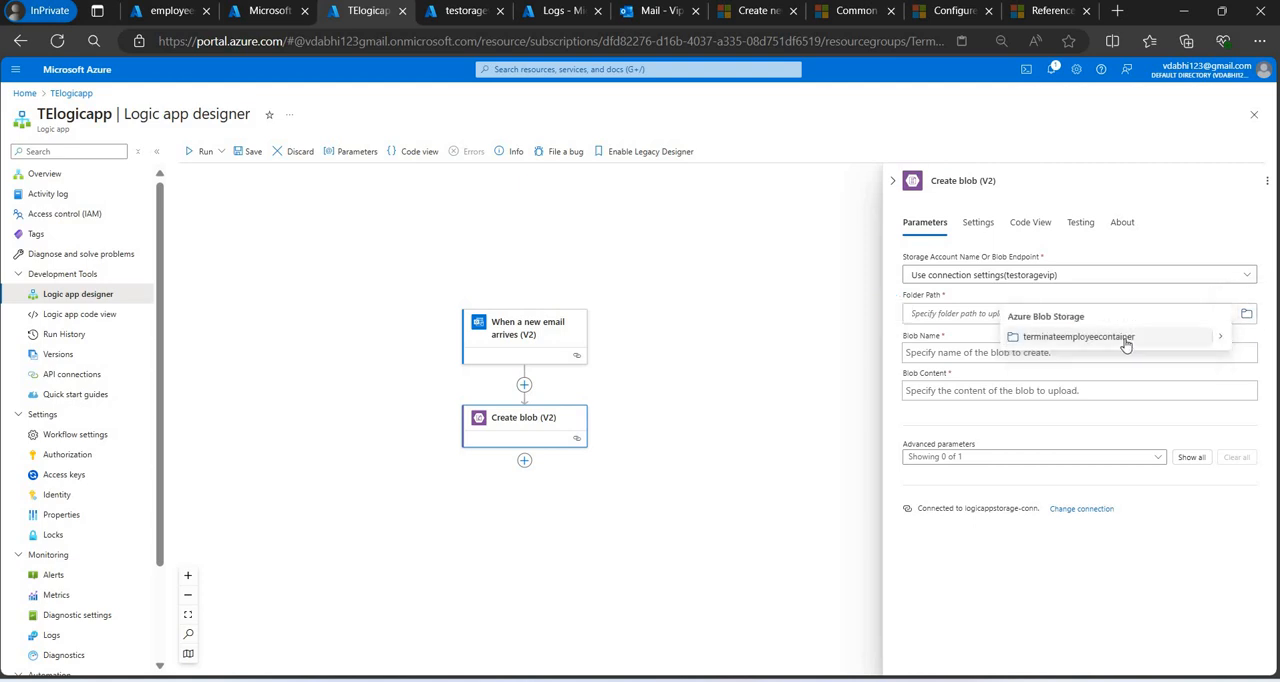
click(1126, 338)
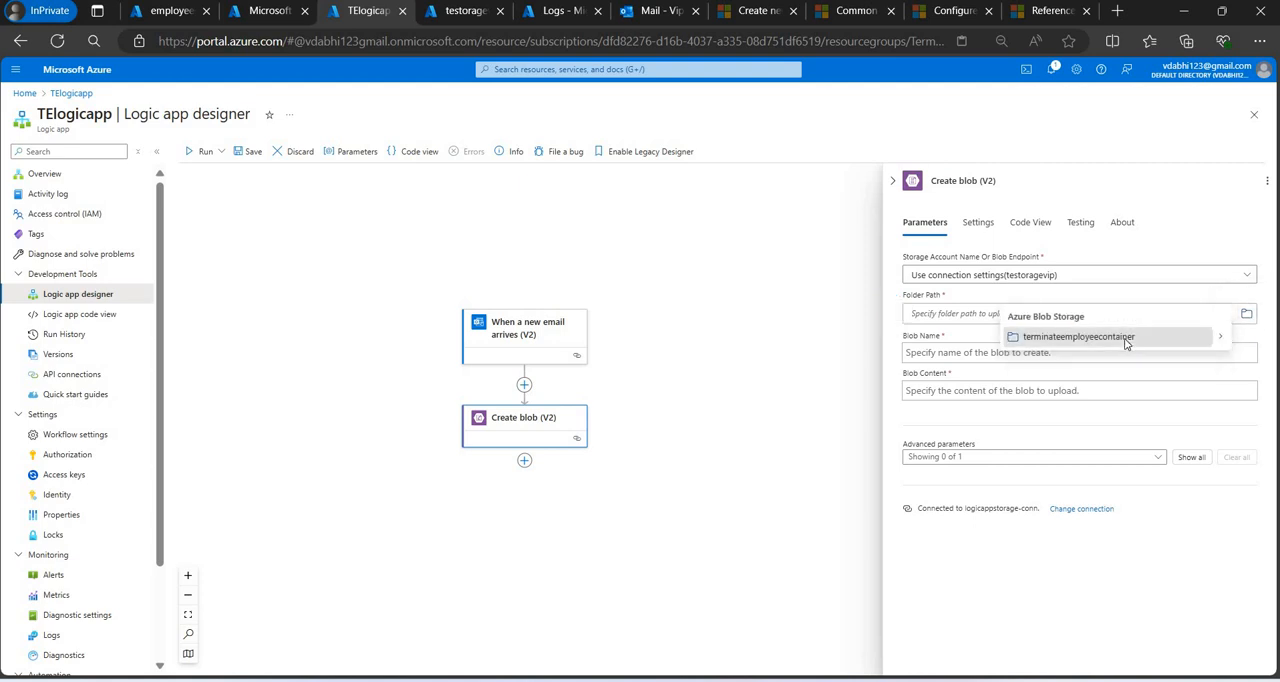
Insert the email trigger's Attachments Attachment Id as the Create blob action's Blob Name.
click(930, 352)
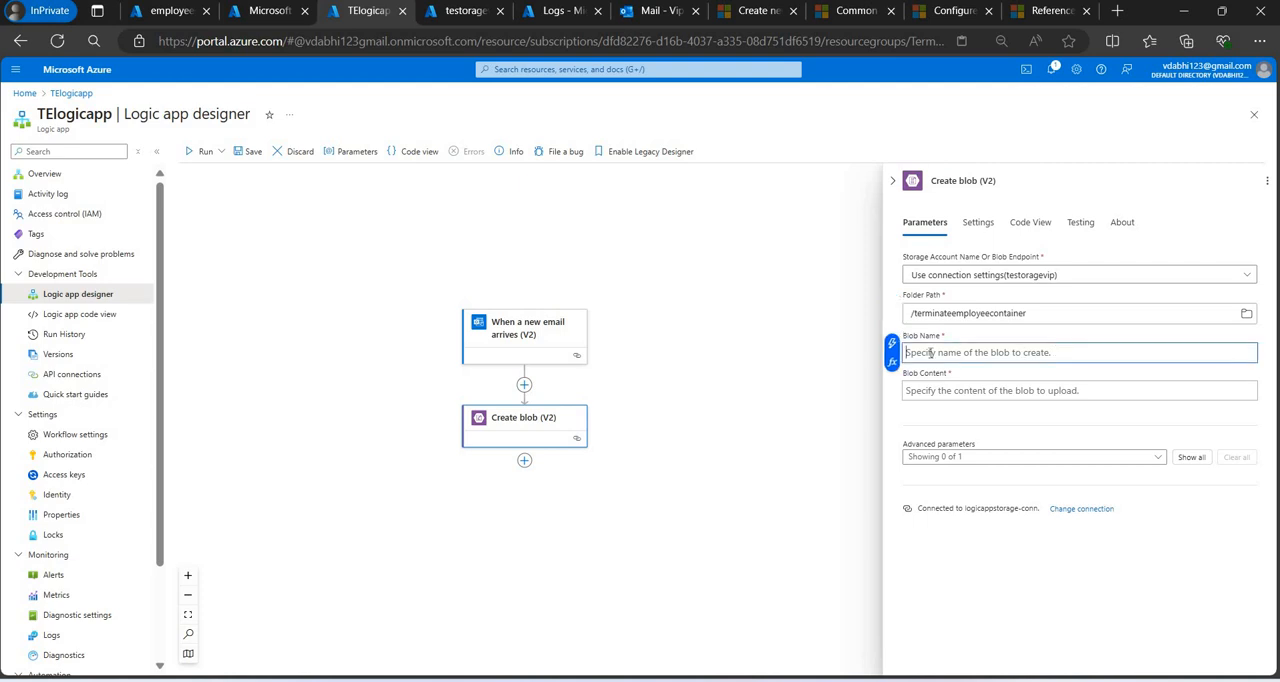
click(892, 343)
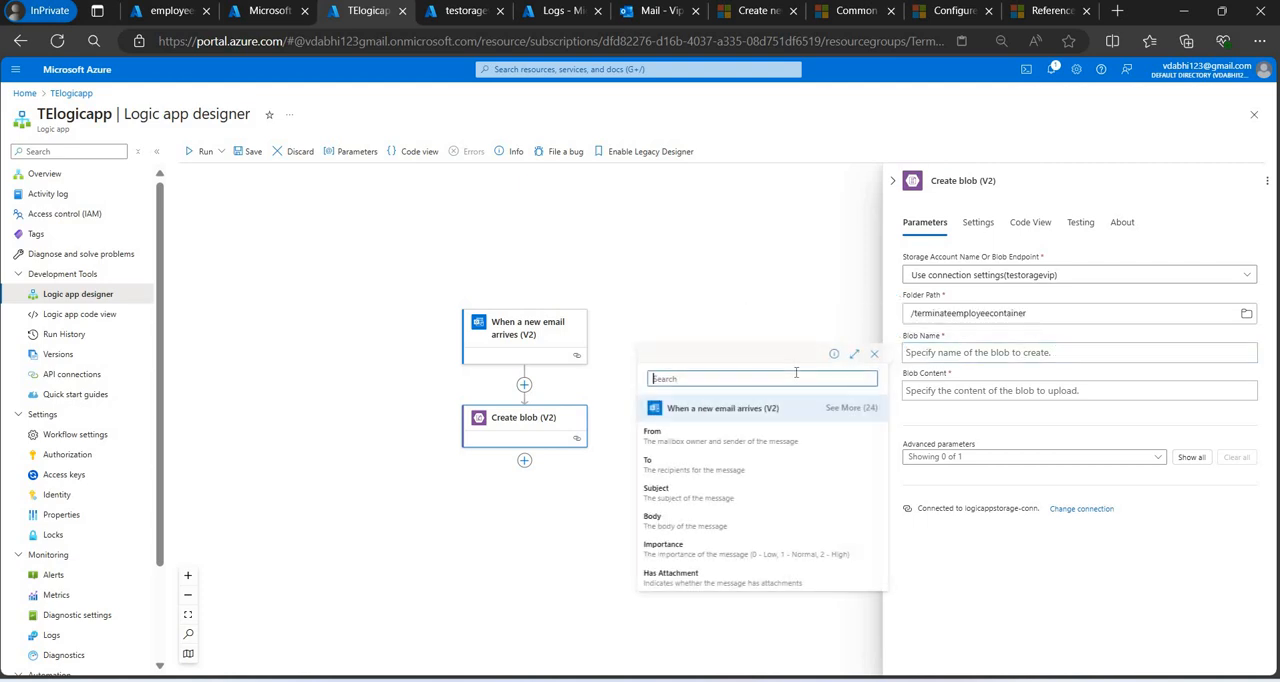
text(attache)
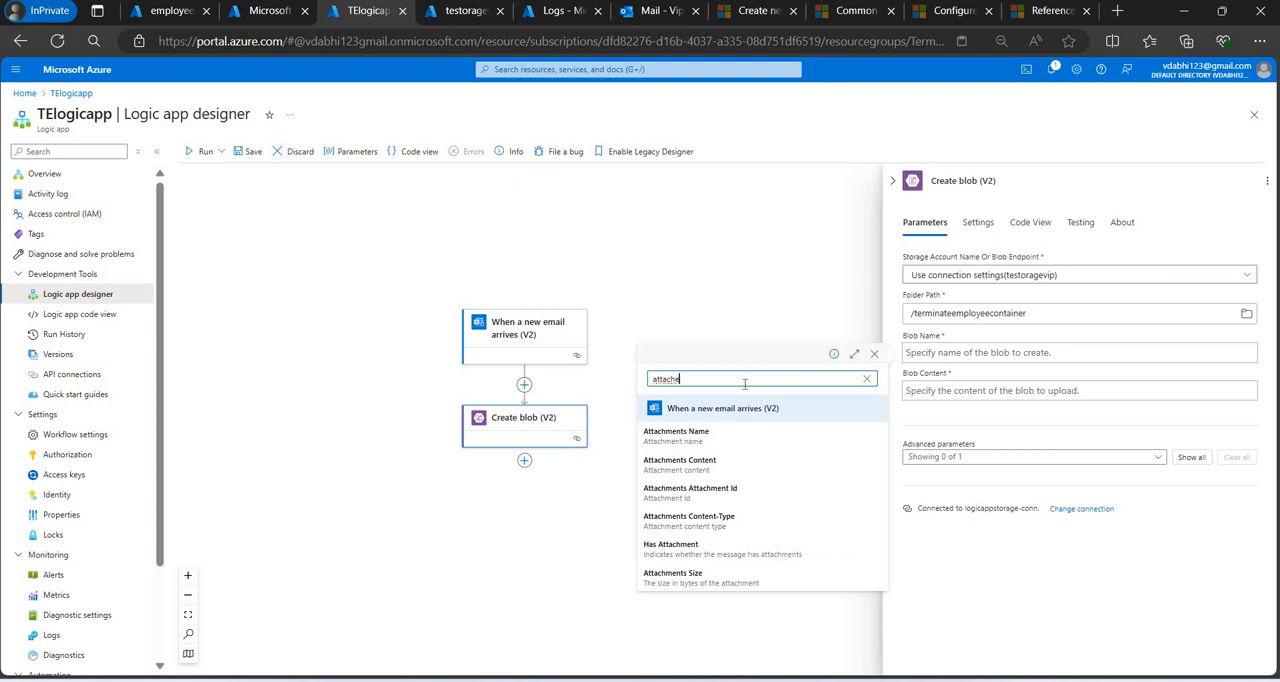
click(722, 492)
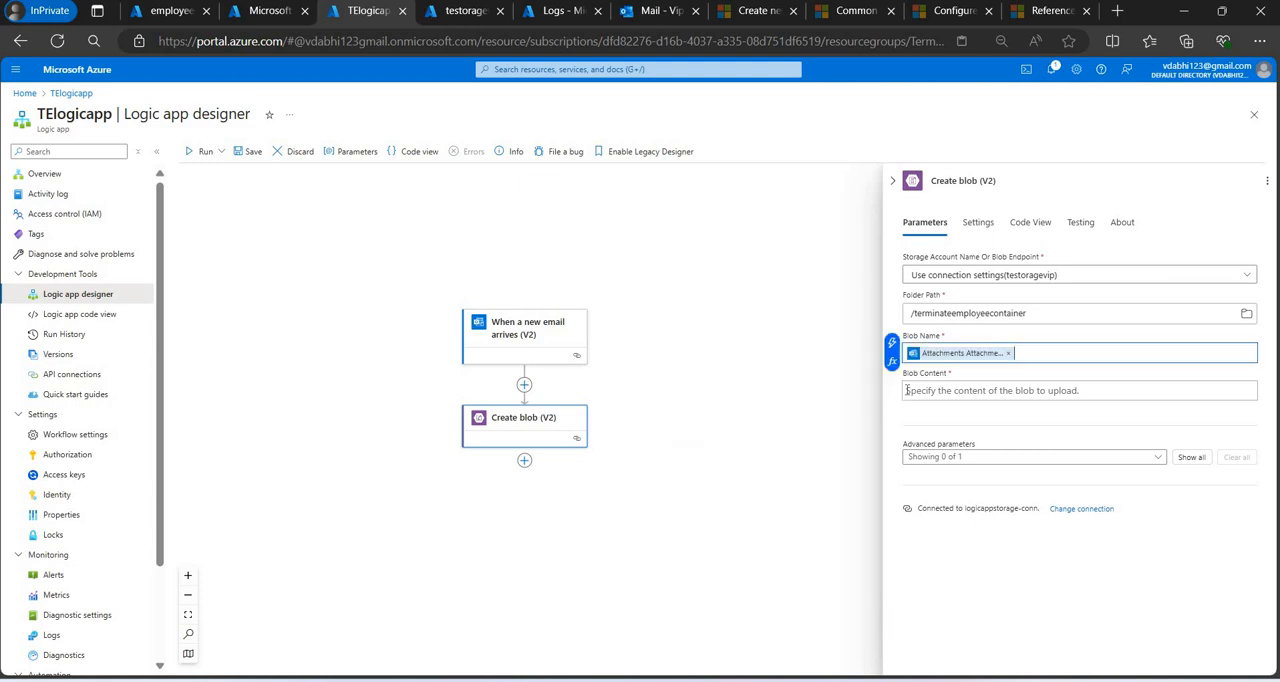
Set the Create blob action's Blob Content to the email trigger's Attachments Content dynamic value.
click(912, 389)
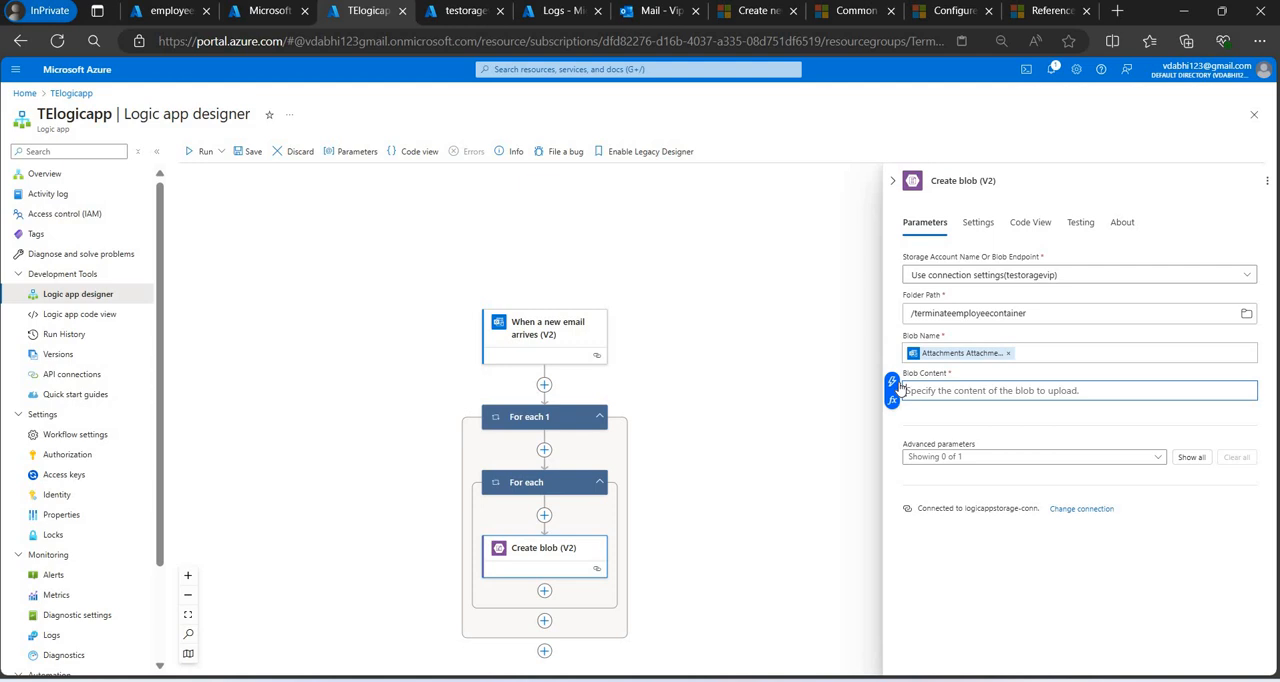
click(891, 381)
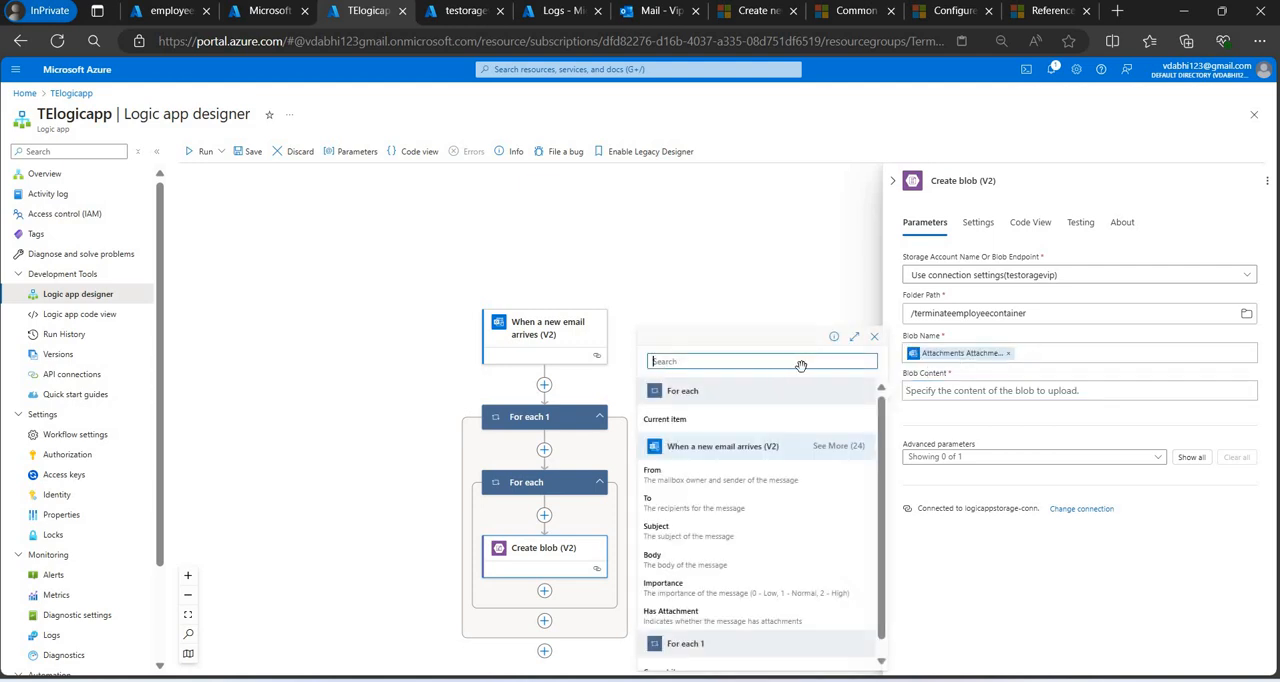
text(attachm)
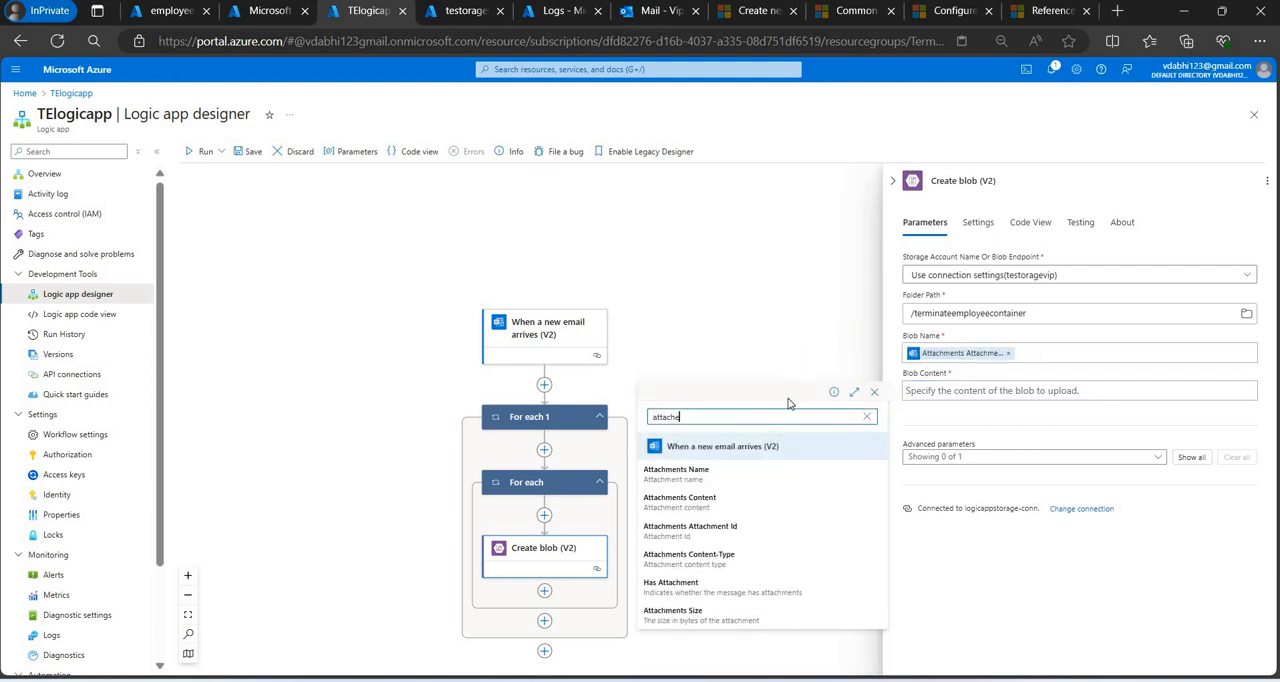
click(740, 503)
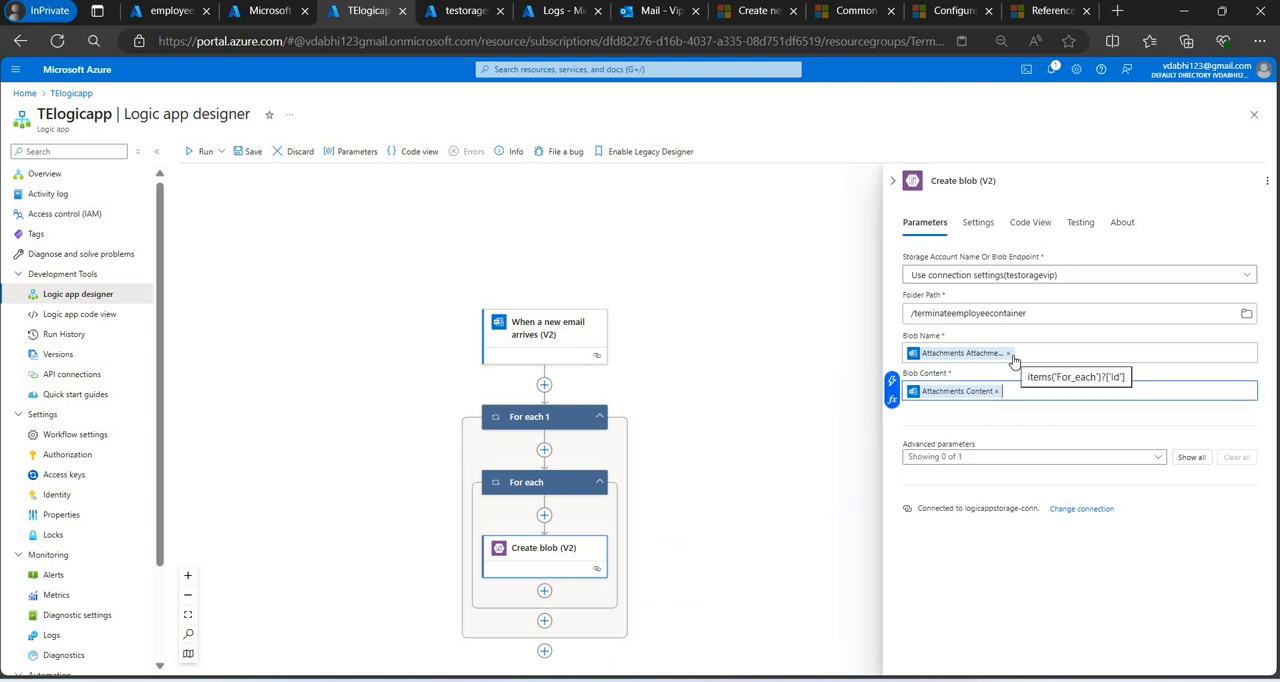
Replace the Blob Name value with the email trigger's Message Id dynamic content.
click(1012, 362)
click(1008, 353)
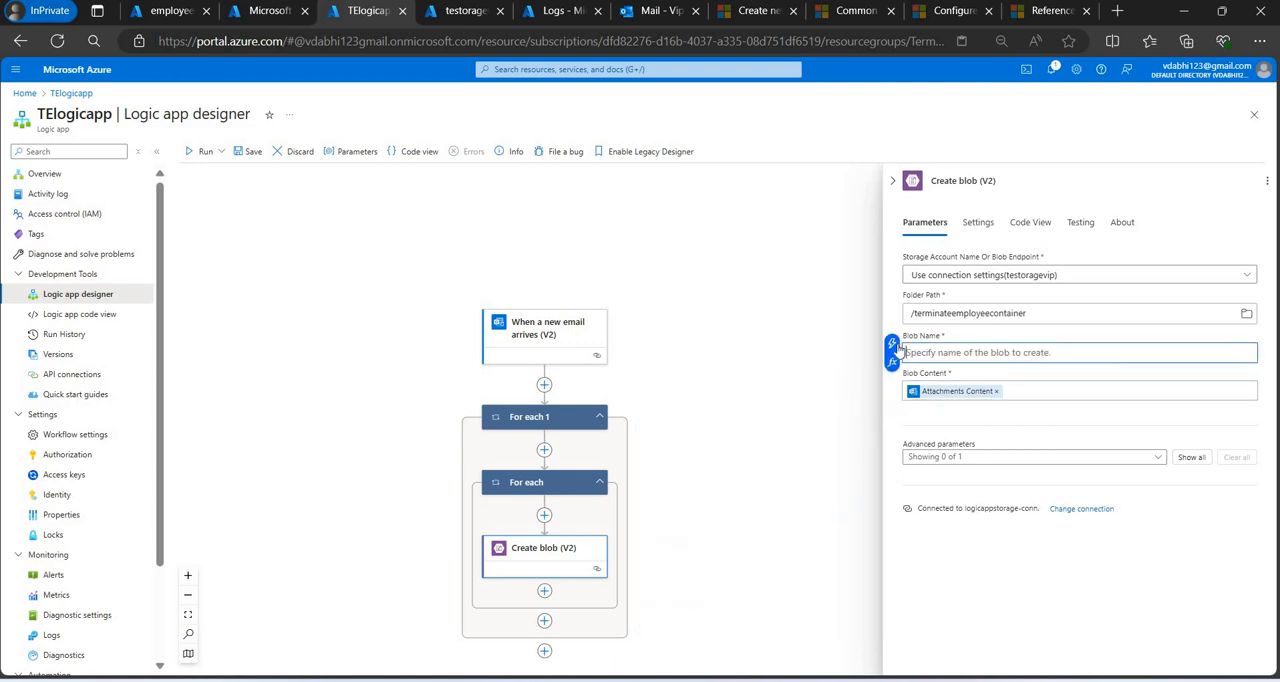
click(892, 344)
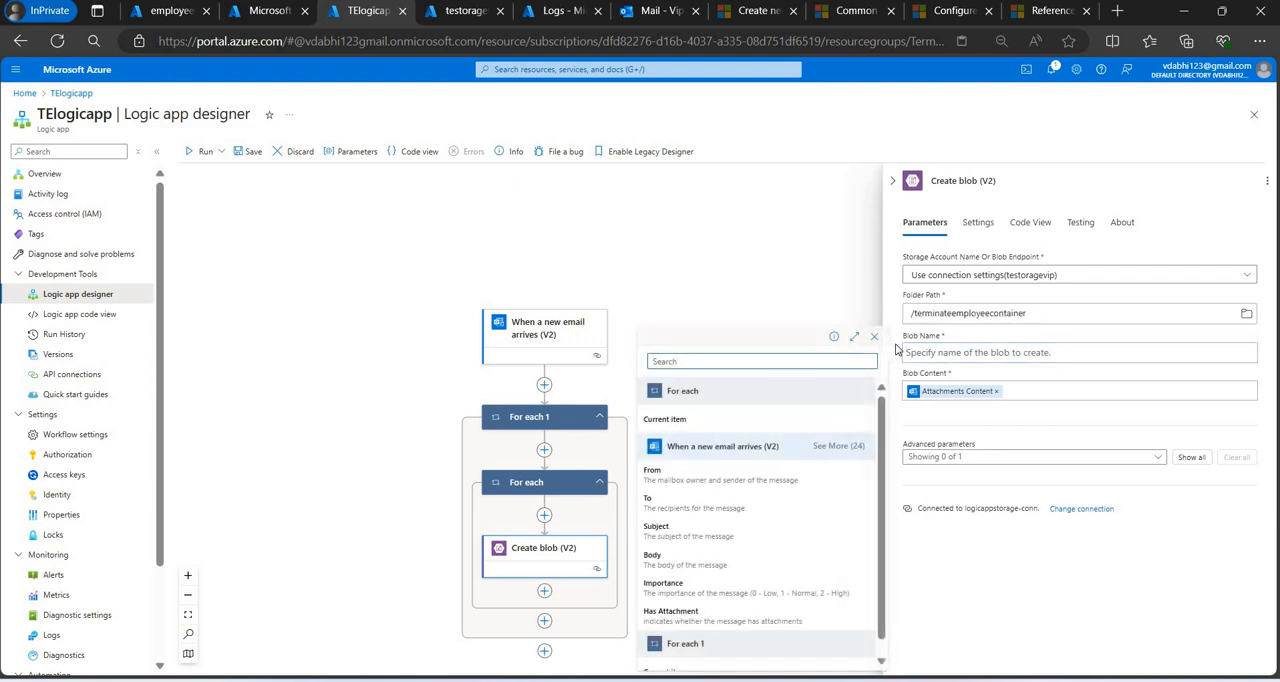
click(832, 447)
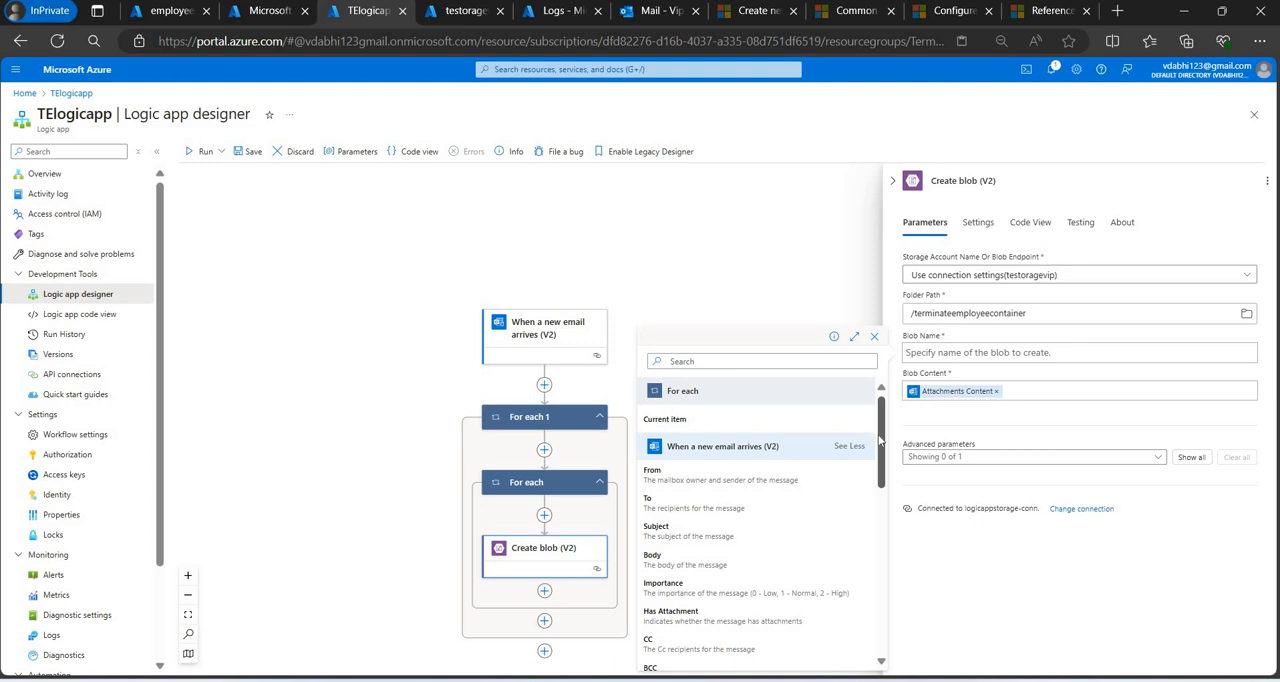
drag(879, 440, 879, 477)
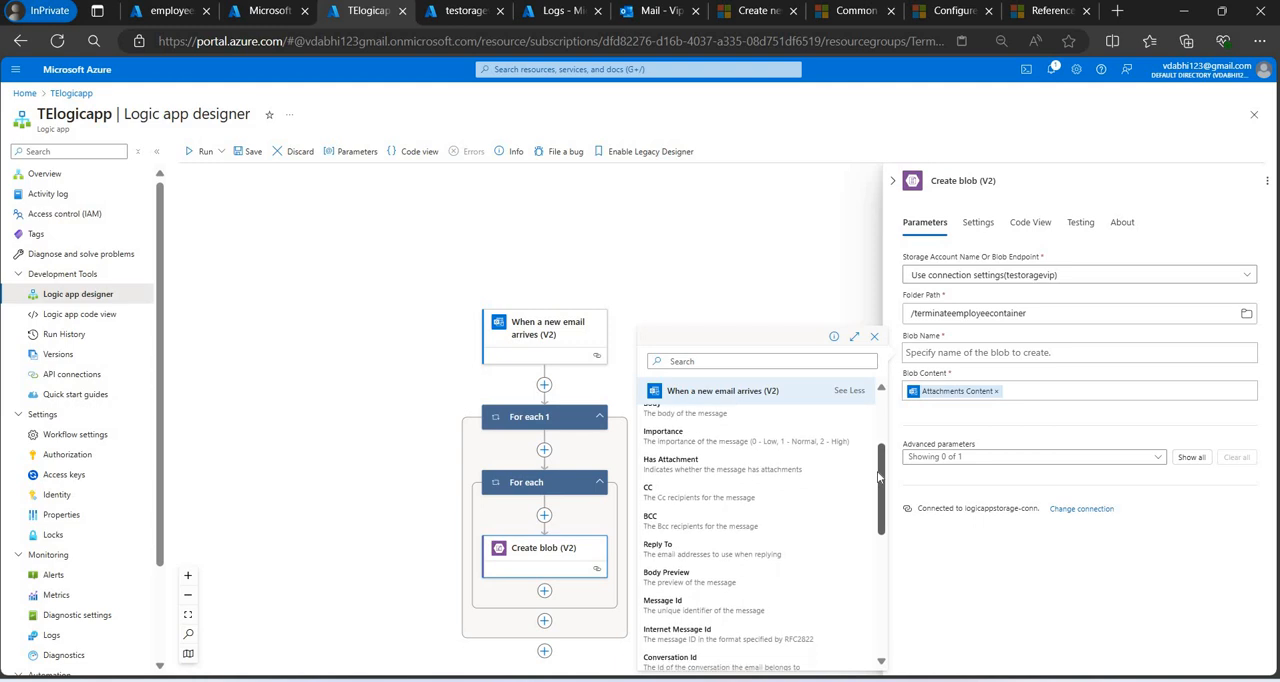
click(729, 602)
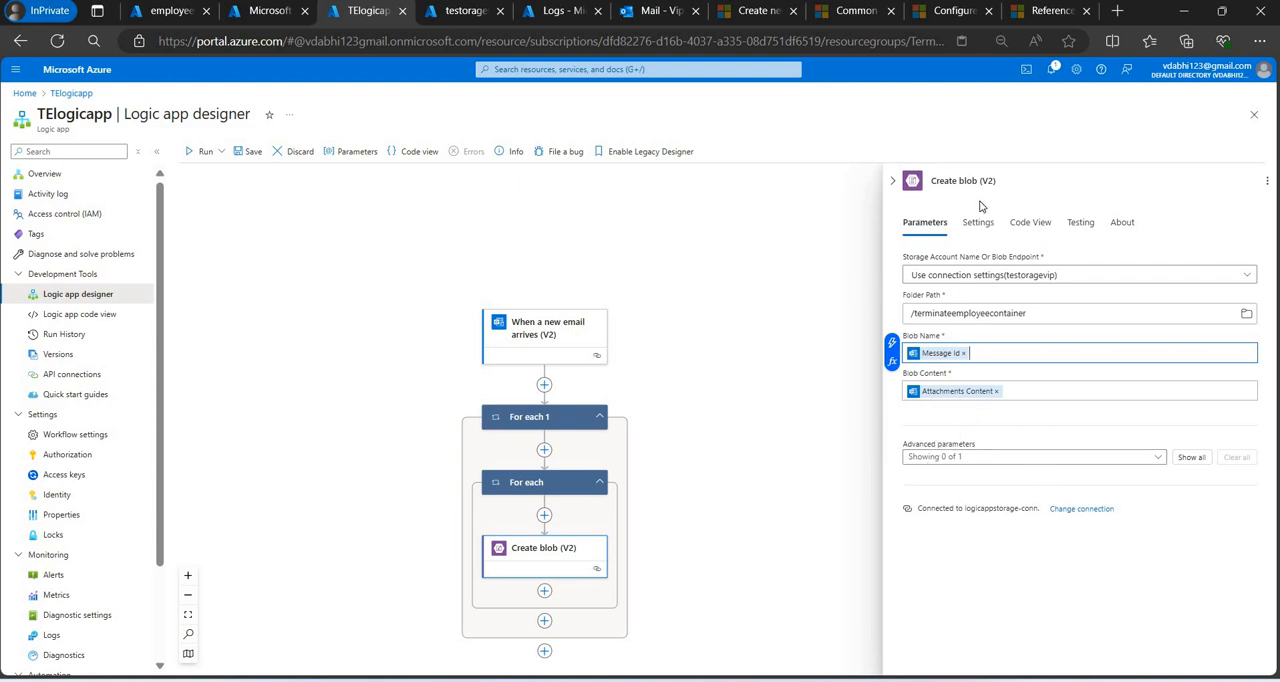
Check the Create blob action's settings and save the TElogicapp workflow.
click(968, 228)
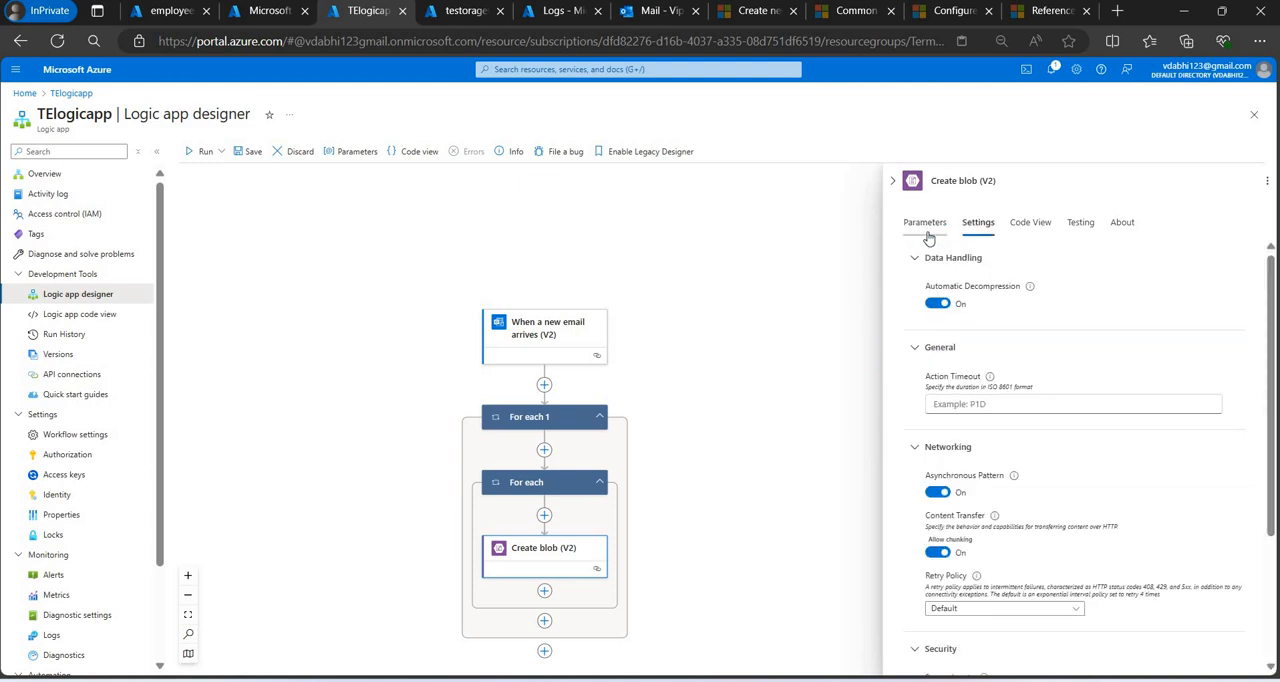
click(926, 234)
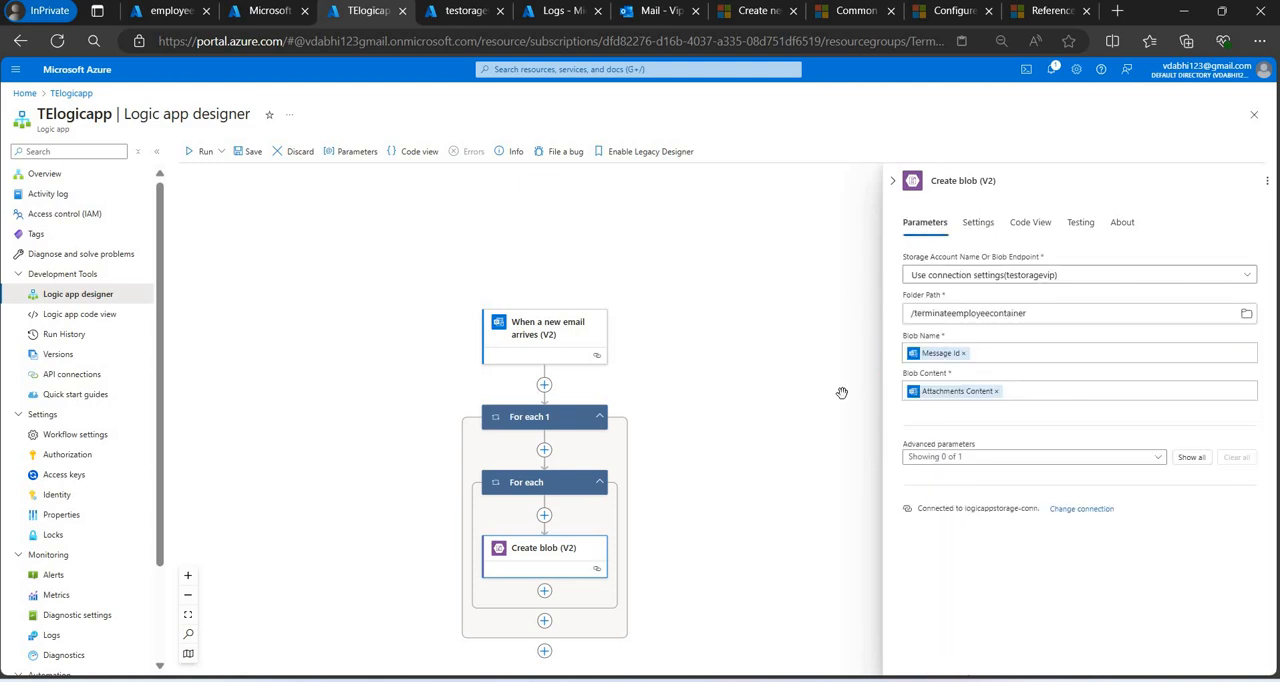
click(250, 155)
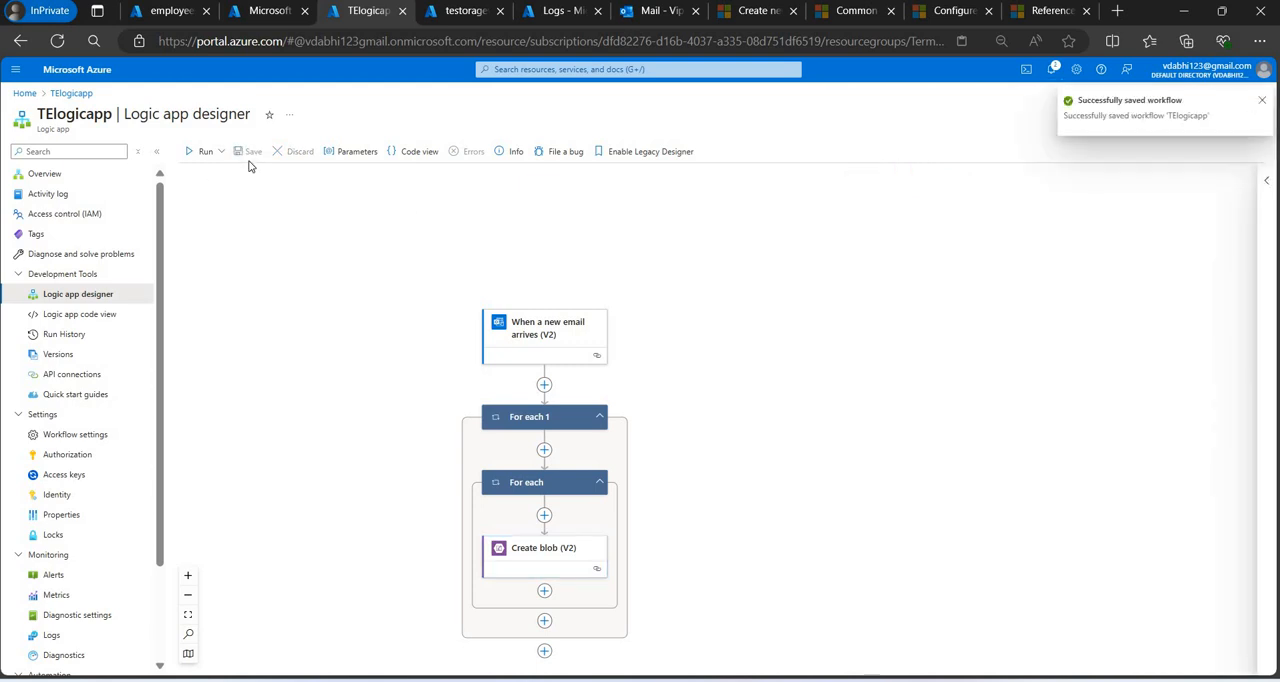
Switch to Outlook and start a new email addressed to the mailbox owner's outlook.in address.
click(650, 11)
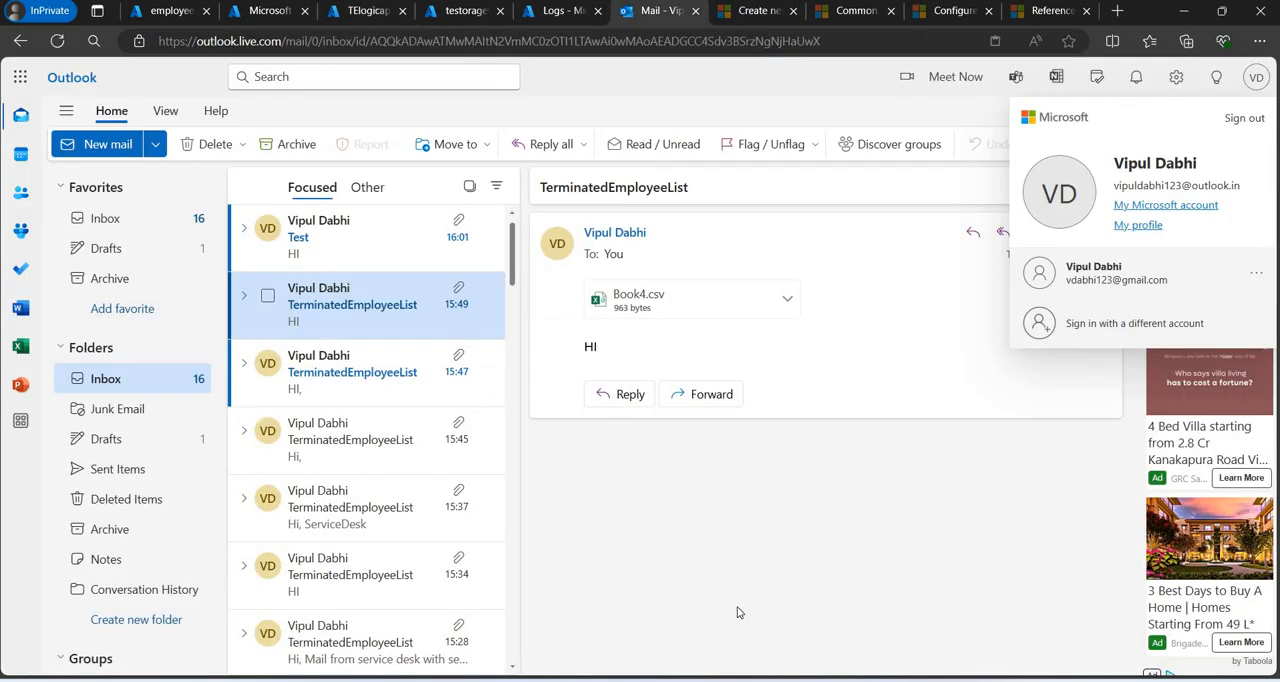
click(95, 146)
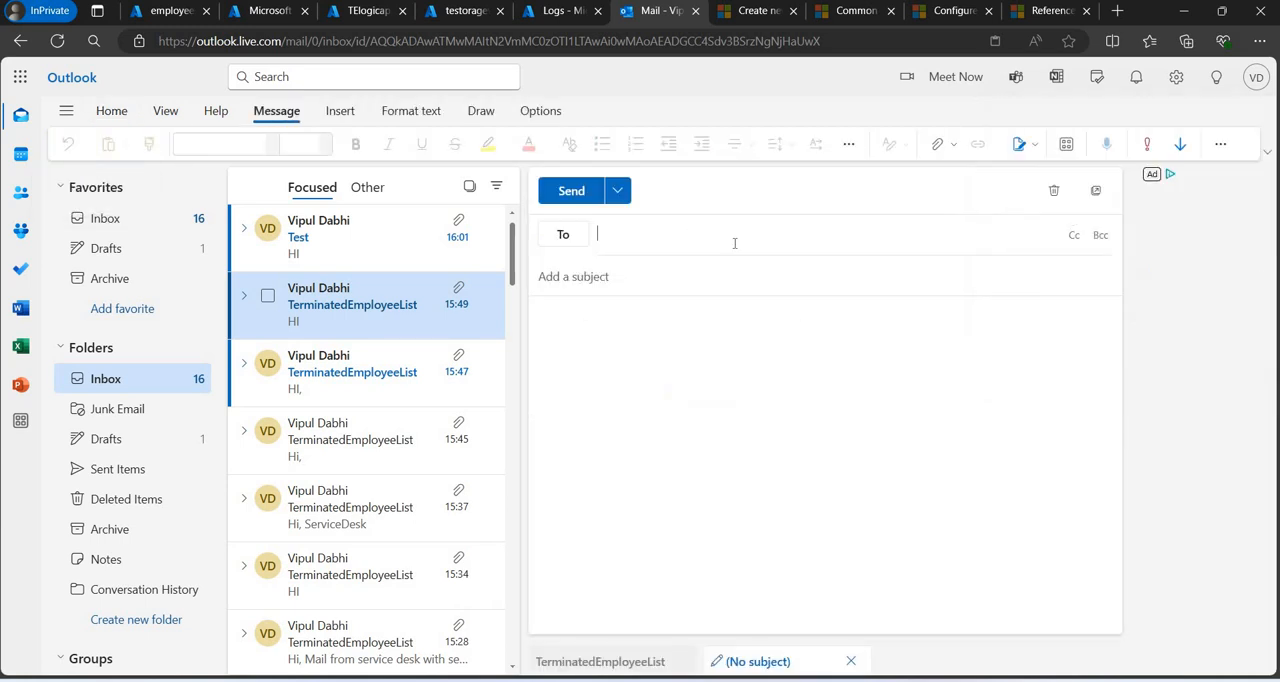
text(vipul)
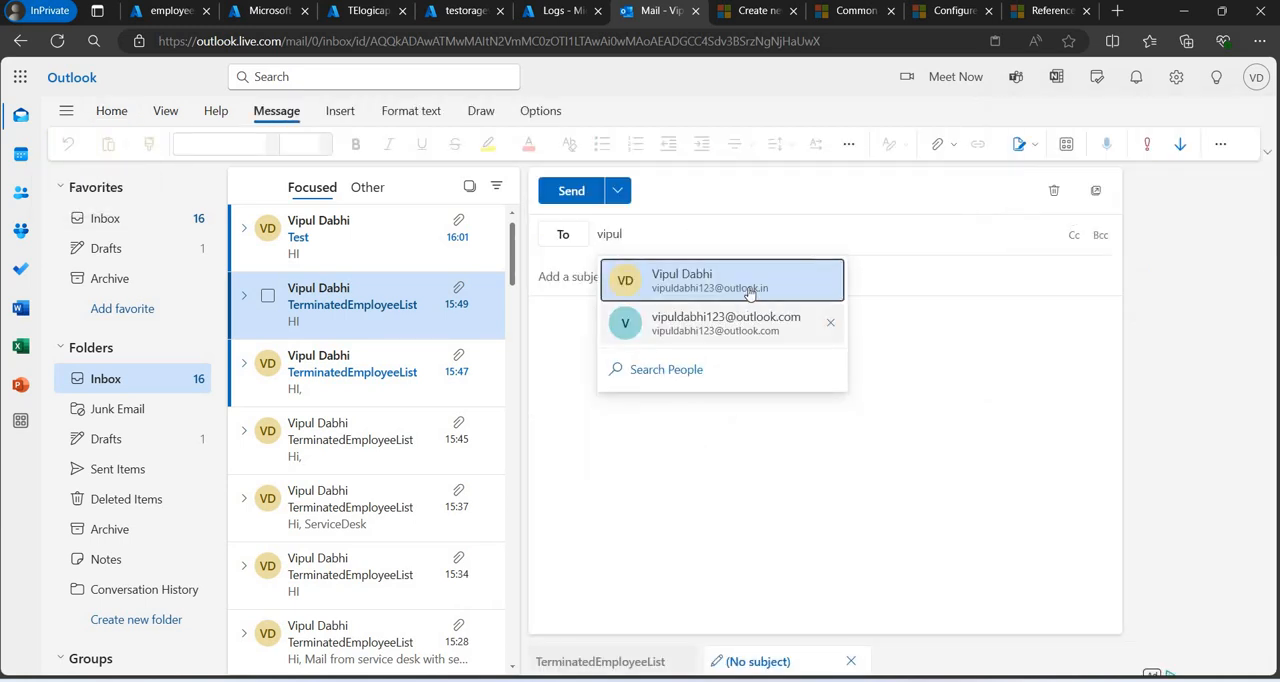
click(749, 290)
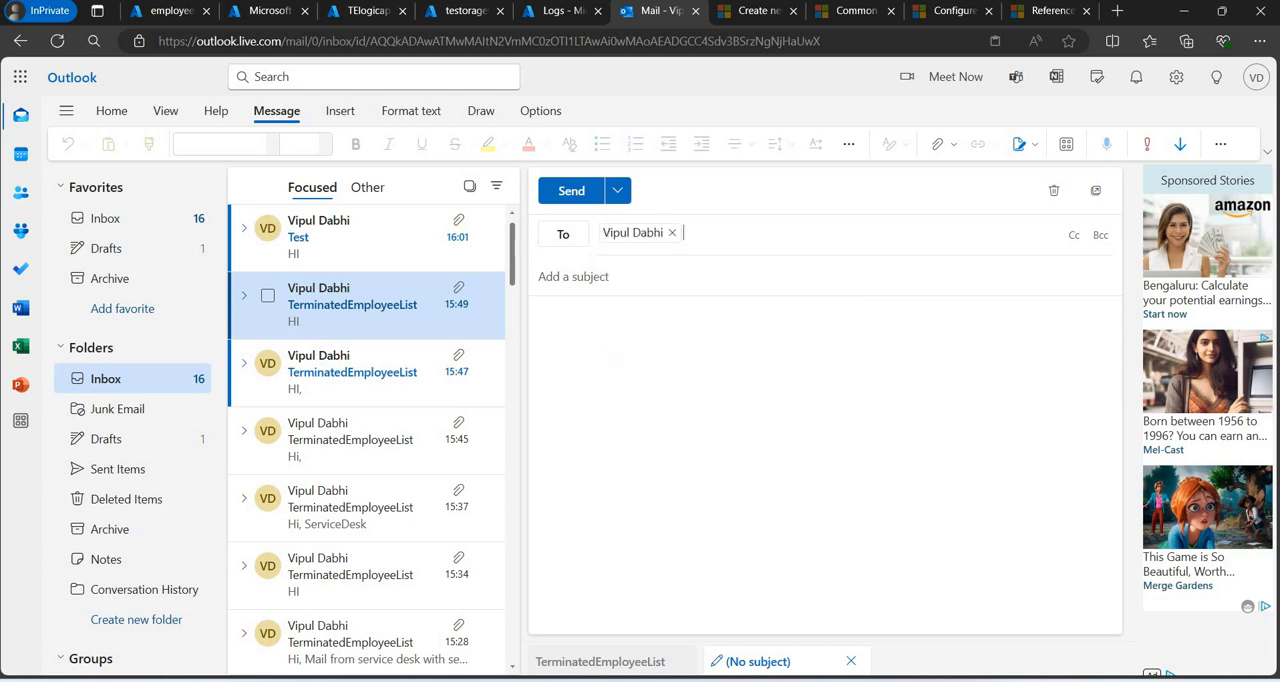
Copy the Subject Filter text from TElogicapp's email trigger and use it as the Outlook draft's subject, Service Desk Terminated Employee List.
click(352, 12)
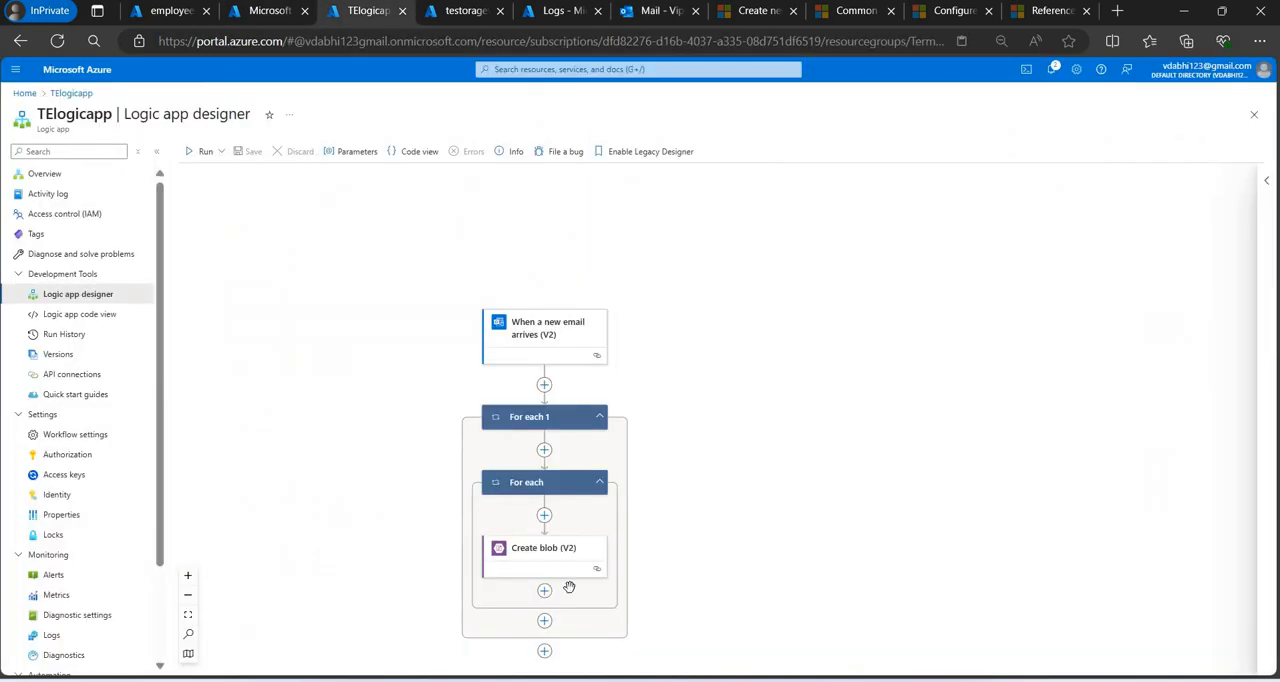
click(533, 341)
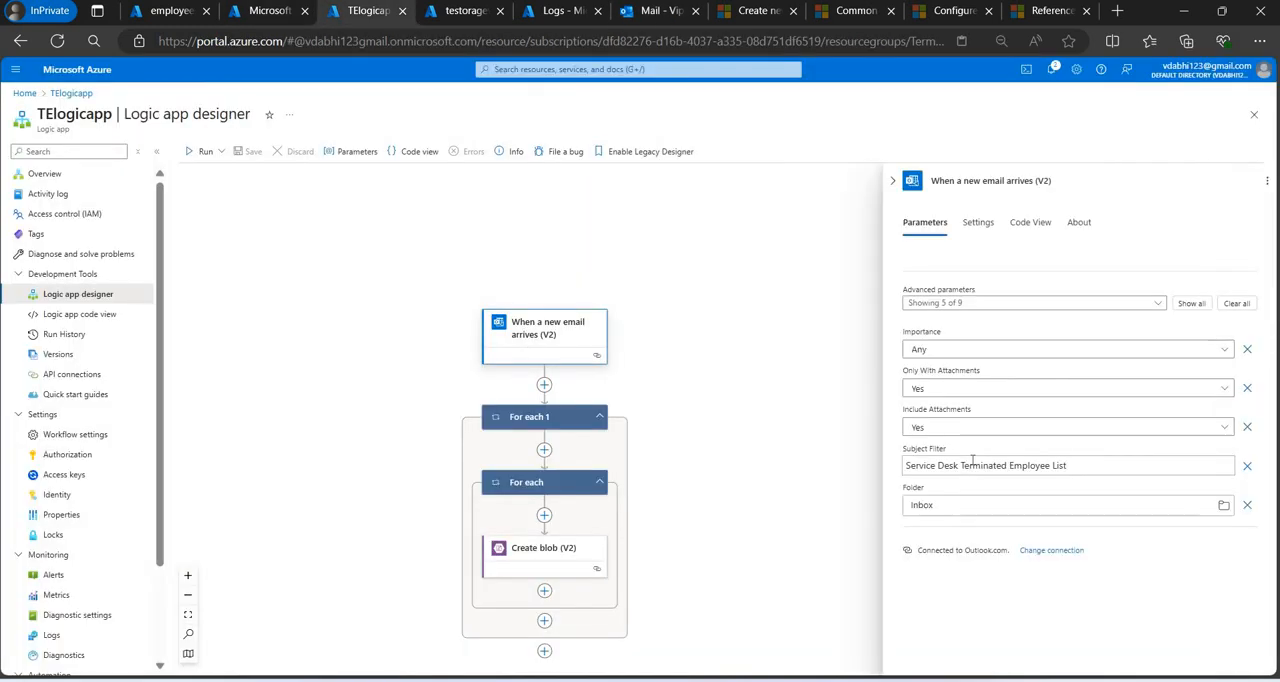
click(972, 463)
triple_click(972, 463)
key(ctrl+c)
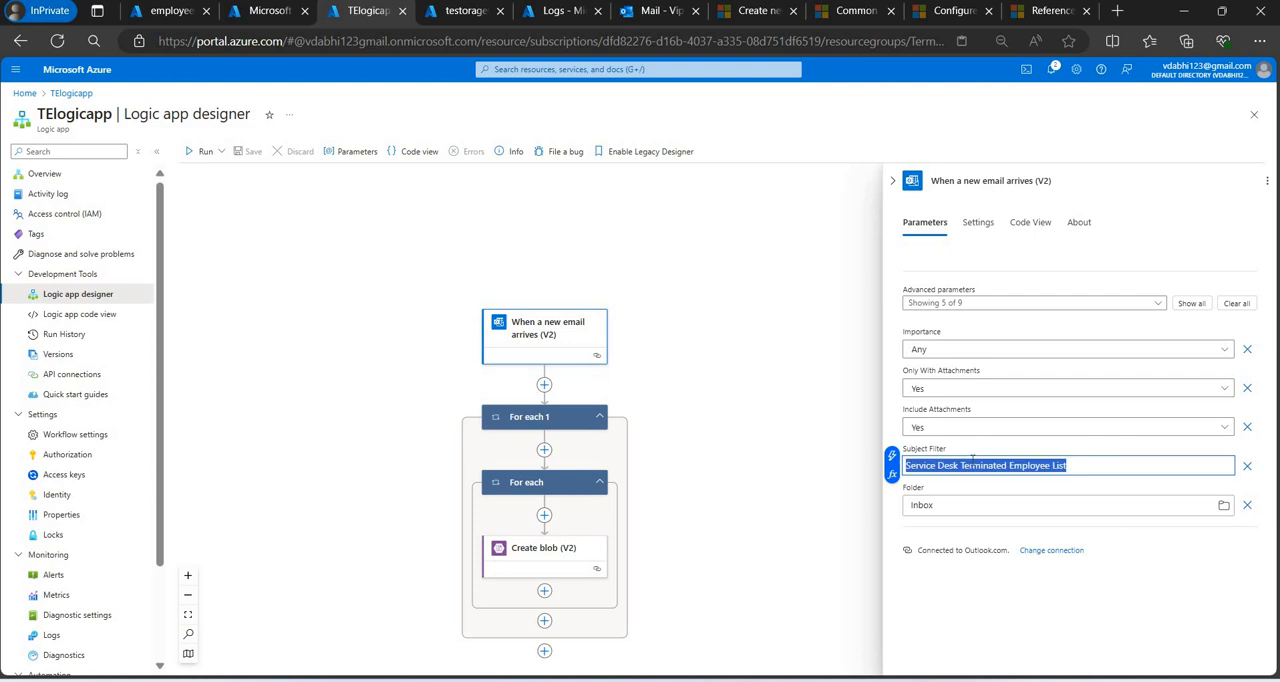
click(560, 11)
click(655, 11)
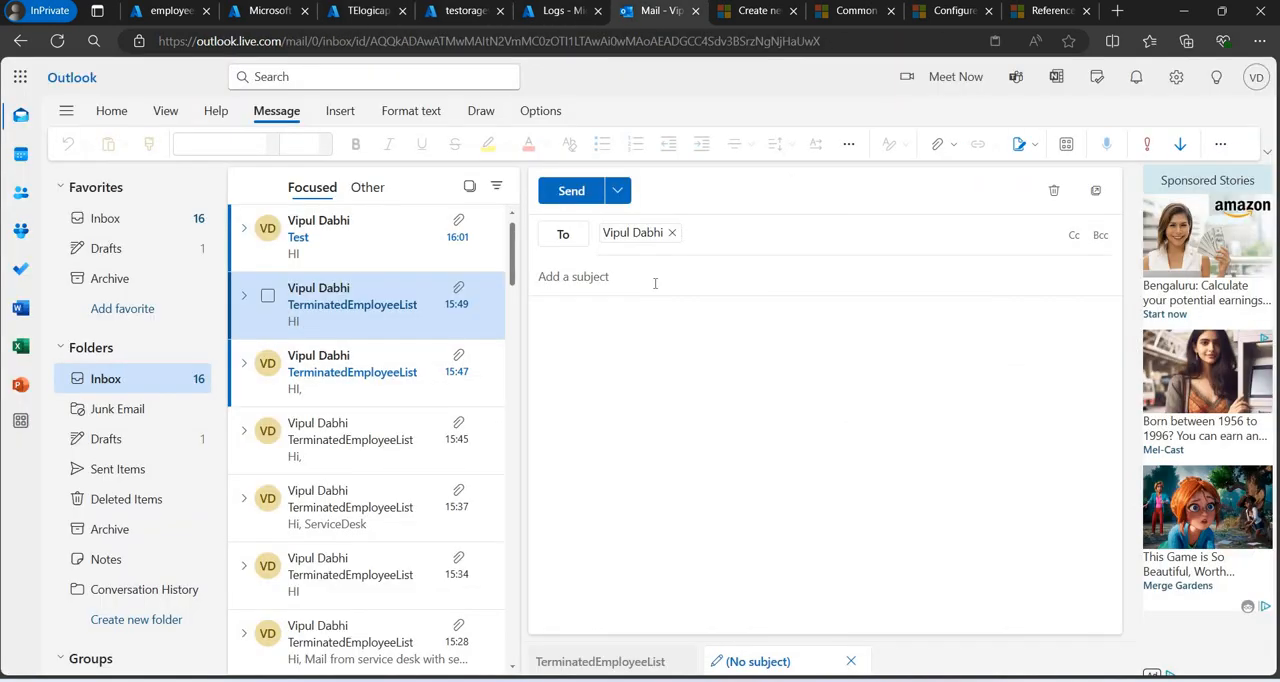
key(ctrl+v)
click(713, 325)
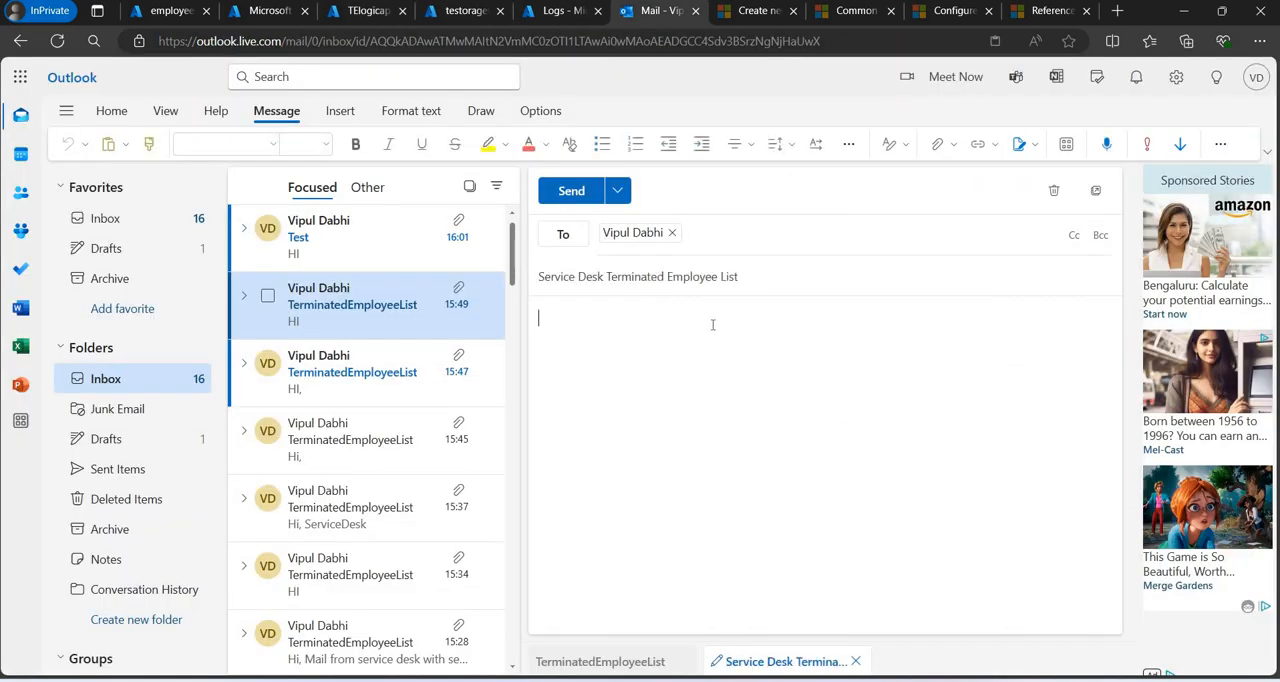
Write the email's greeting "Hi ," and a line telling the recipient to find the attached list of terminated employees.
text(Hi)
text( ,  )
text(Find at)
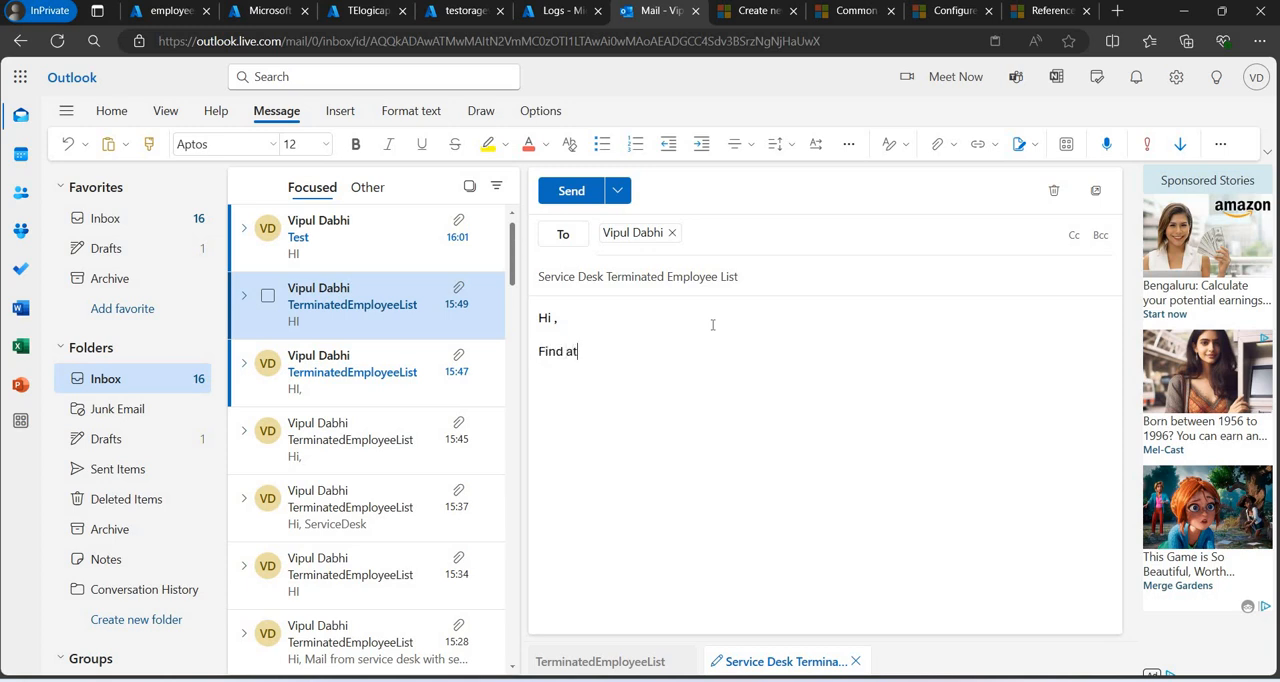
text(tached list of temrinated EMpl)
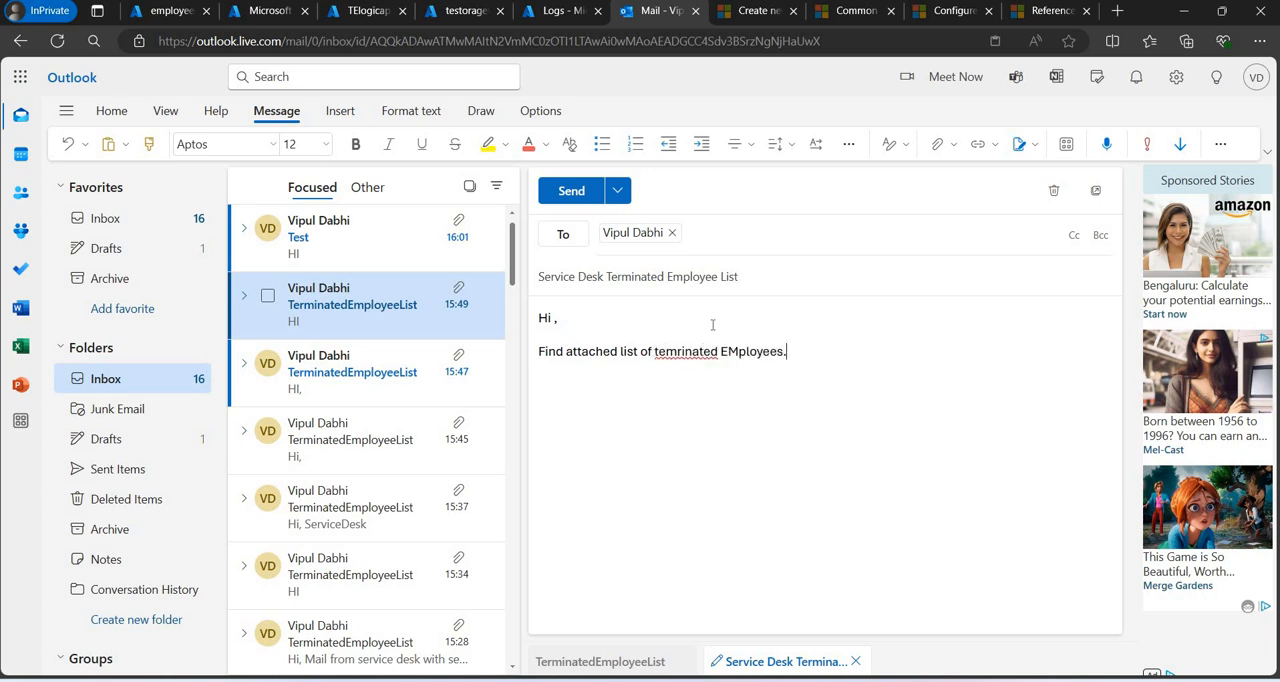
text(oyees.)
Close the email body with the sign-off "Thanks & Regards," and "Service Desk" on the line below.
key(Return)
key(Return)
text(Thanks )
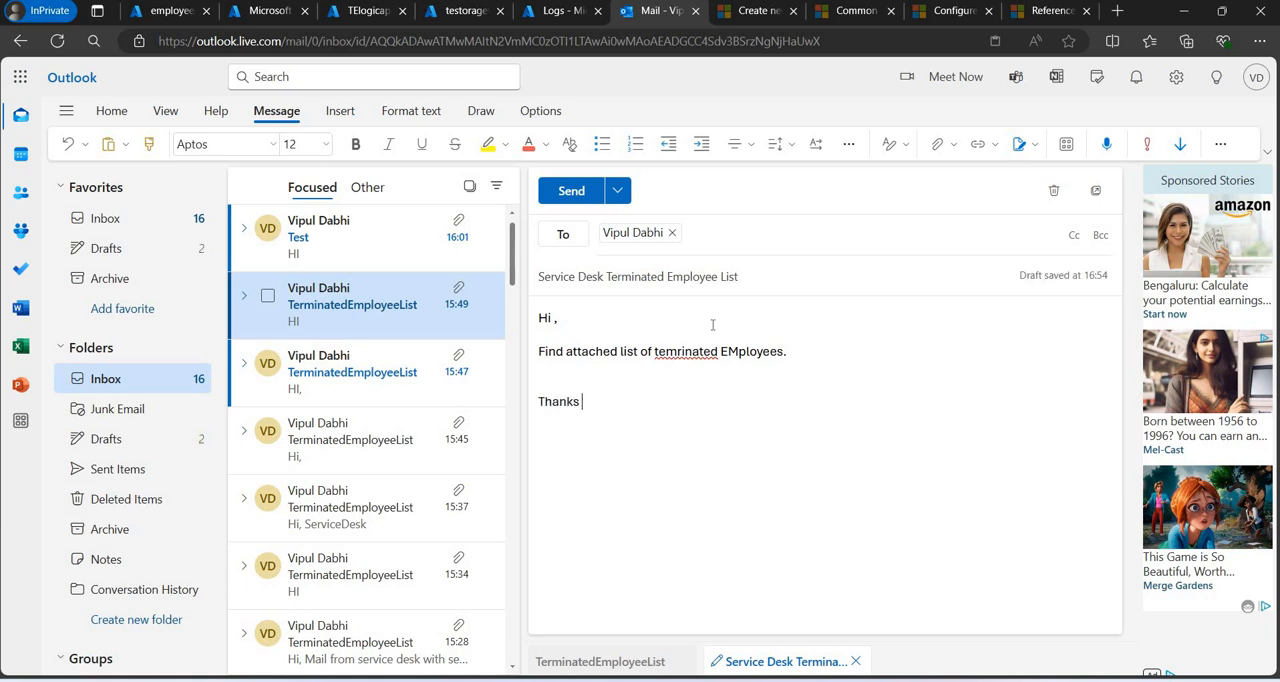
text(& Regards, Service Desk)
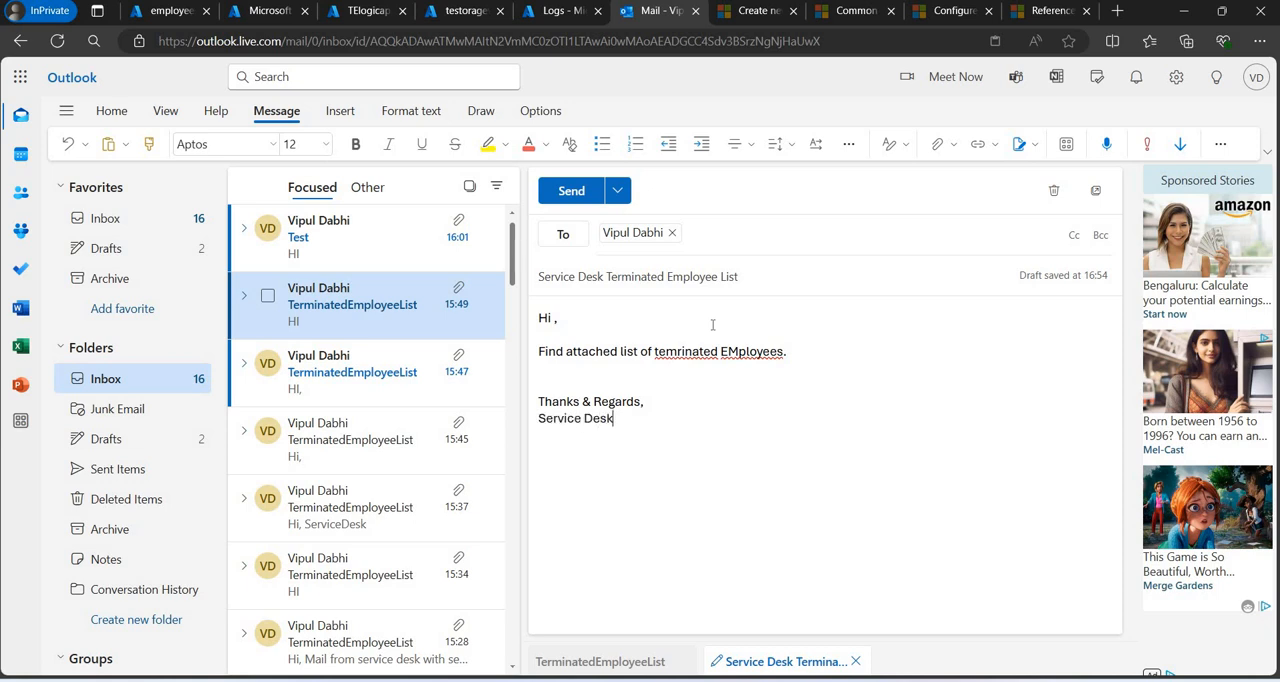
Correct the two misspelled words in the email body to "Employees" and "terminated" using the spelling suggestions.
click(752, 351)
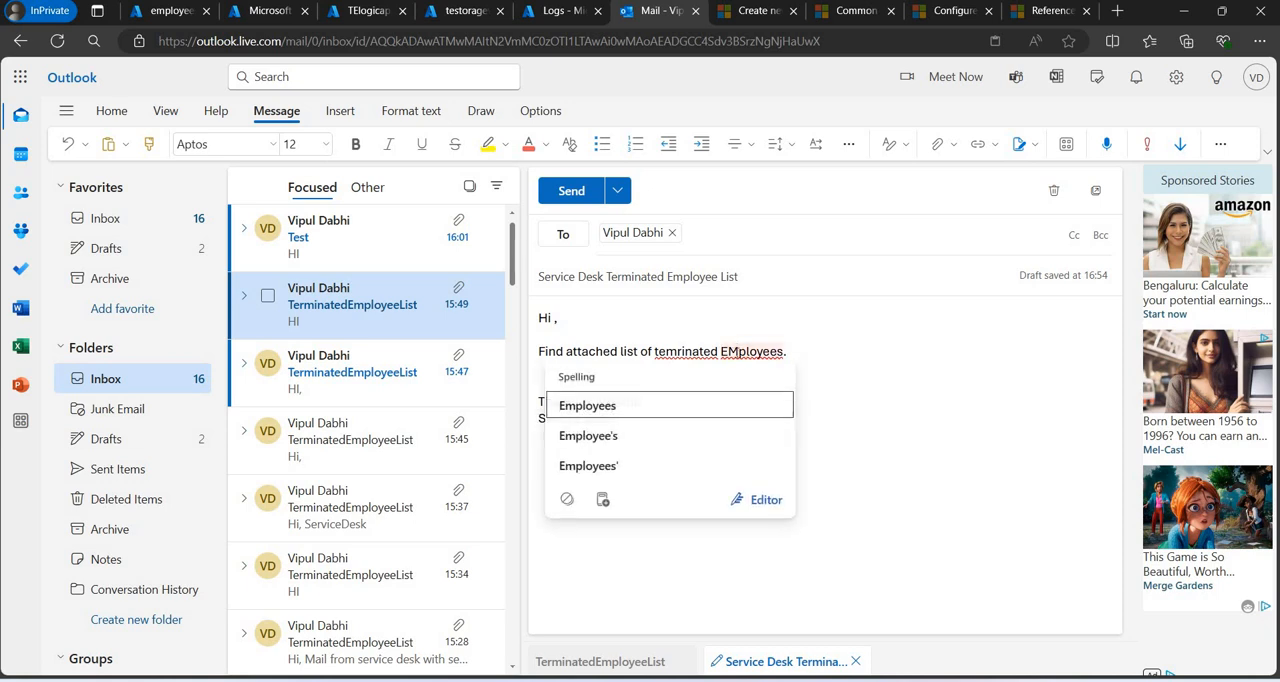
click(737, 407)
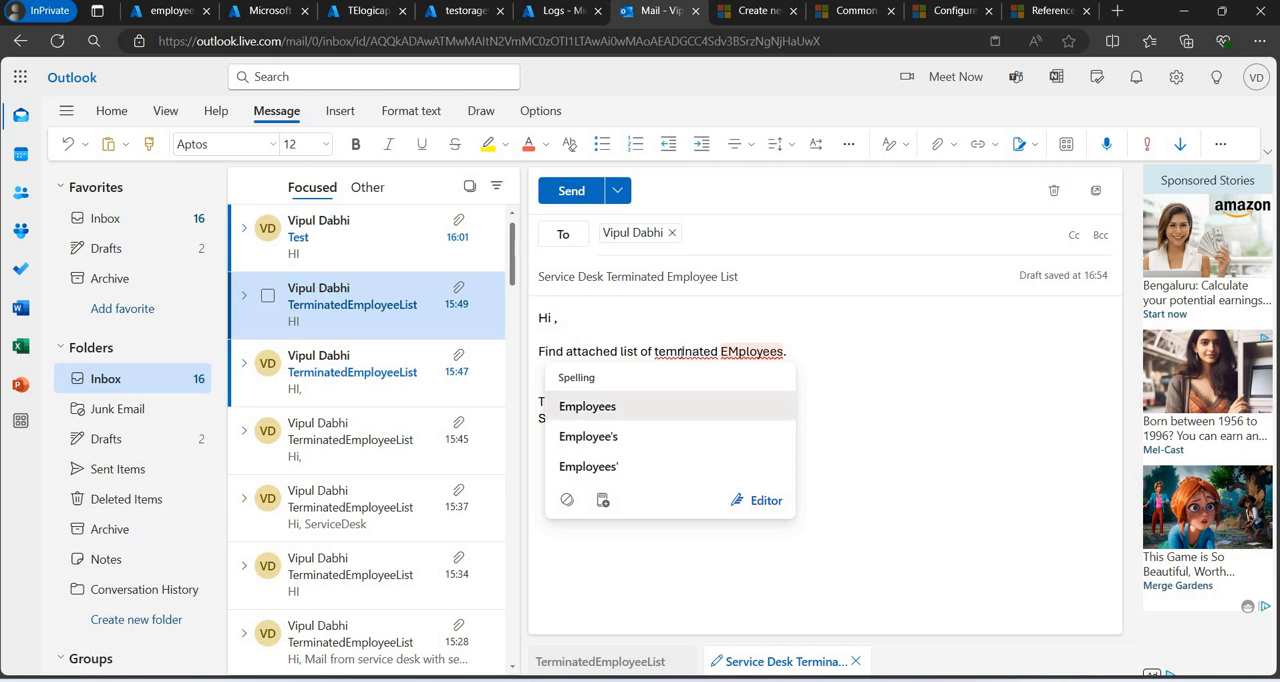
click(685, 351)
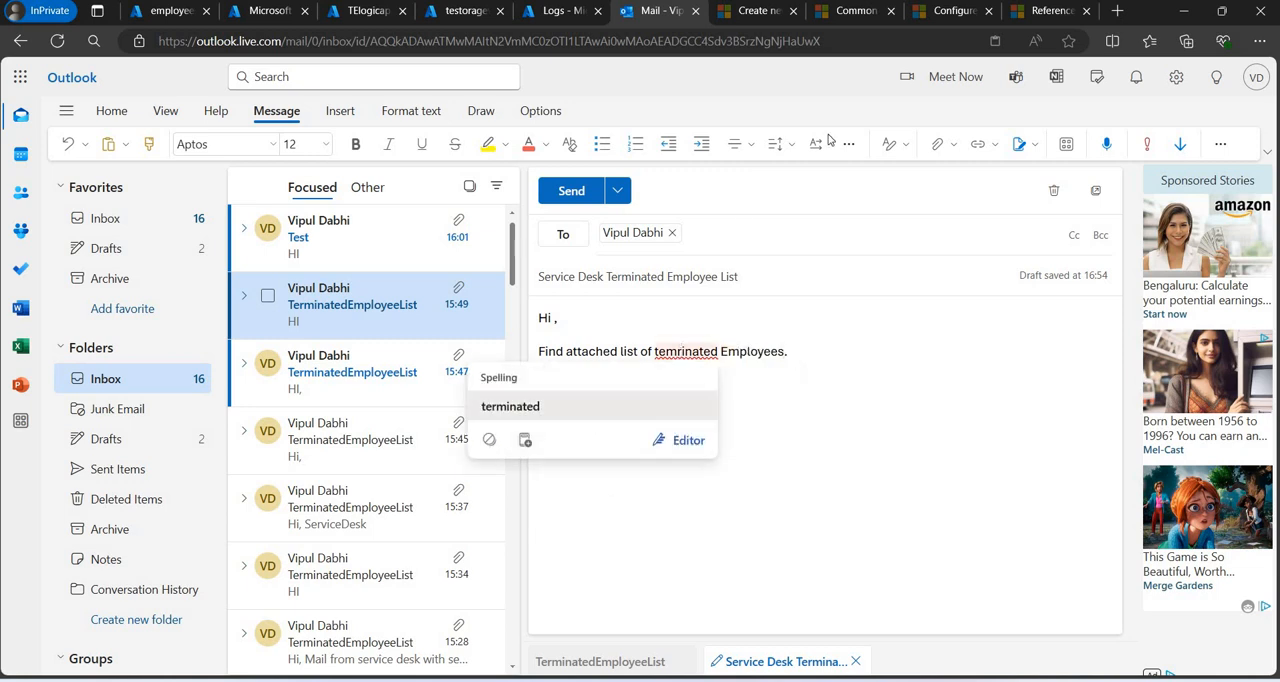
click(630, 405)
Browse this computer for an email attachment and open Book4.xlsx from Test Folder in Excel.
click(953, 145)
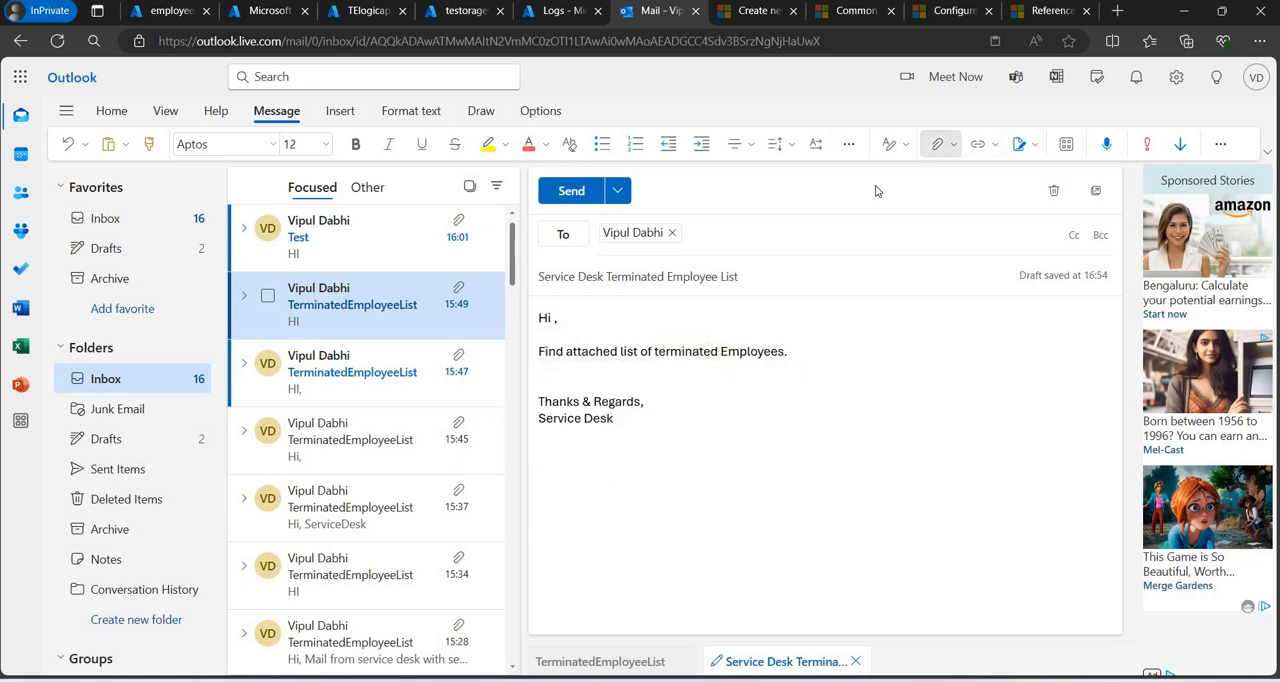
click(958, 185)
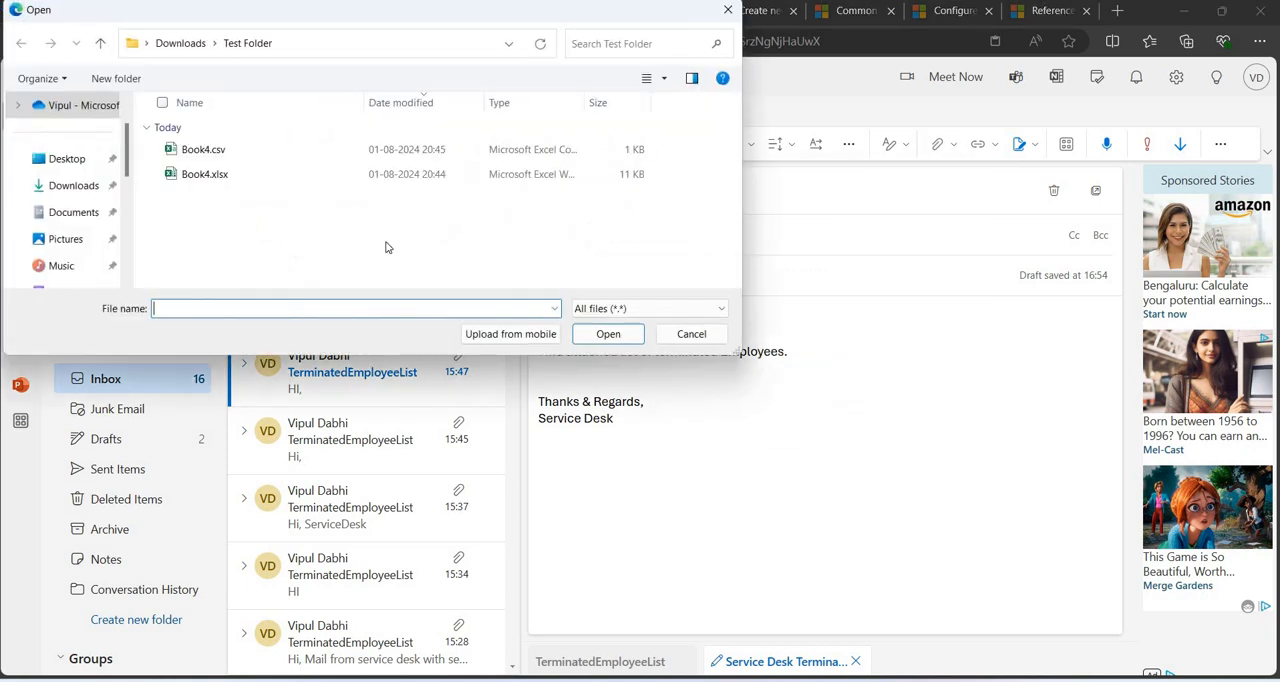
click(221, 180)
right_click(224, 178)
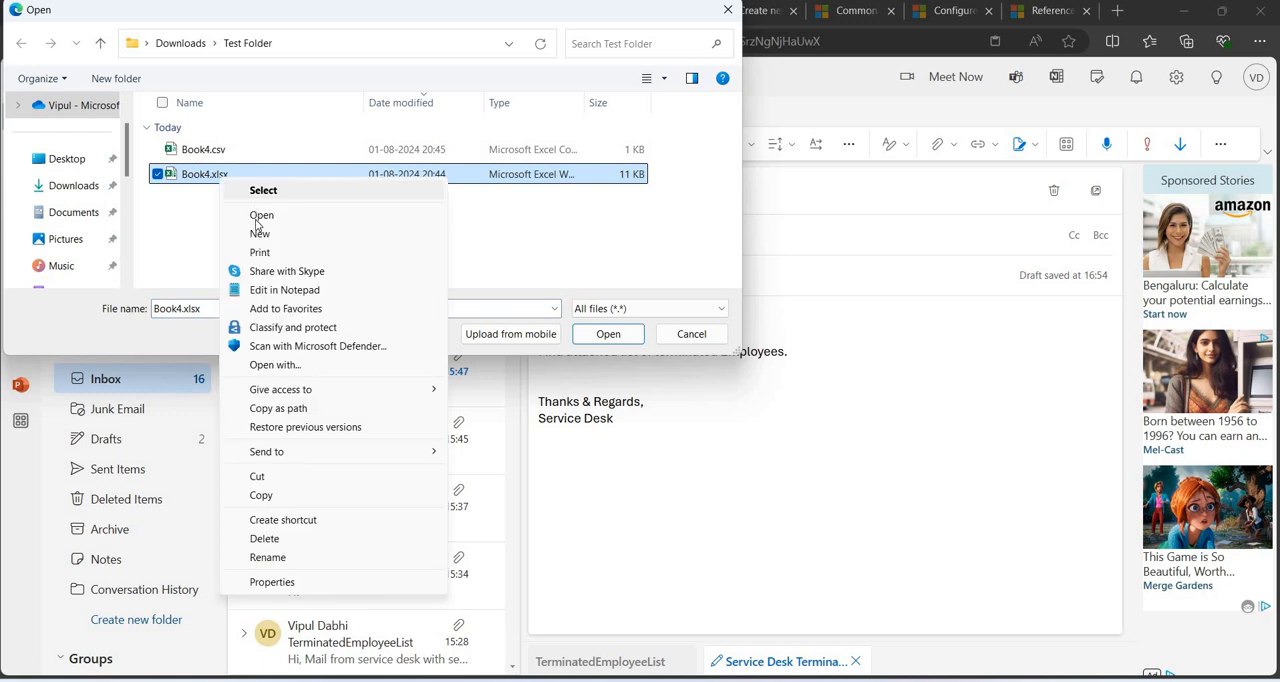
click(259, 216)
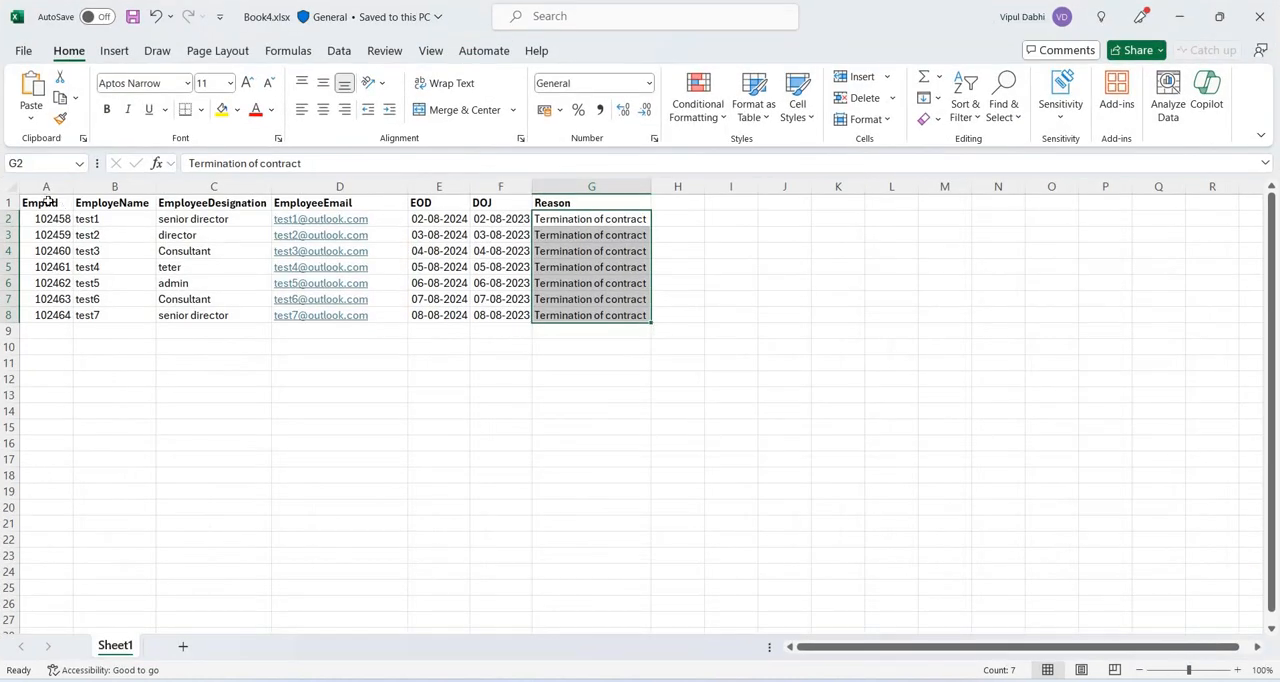
Review Book4.xlsx's column headers from Emplid to Reason and return to the attachment file selection.
click(47, 202)
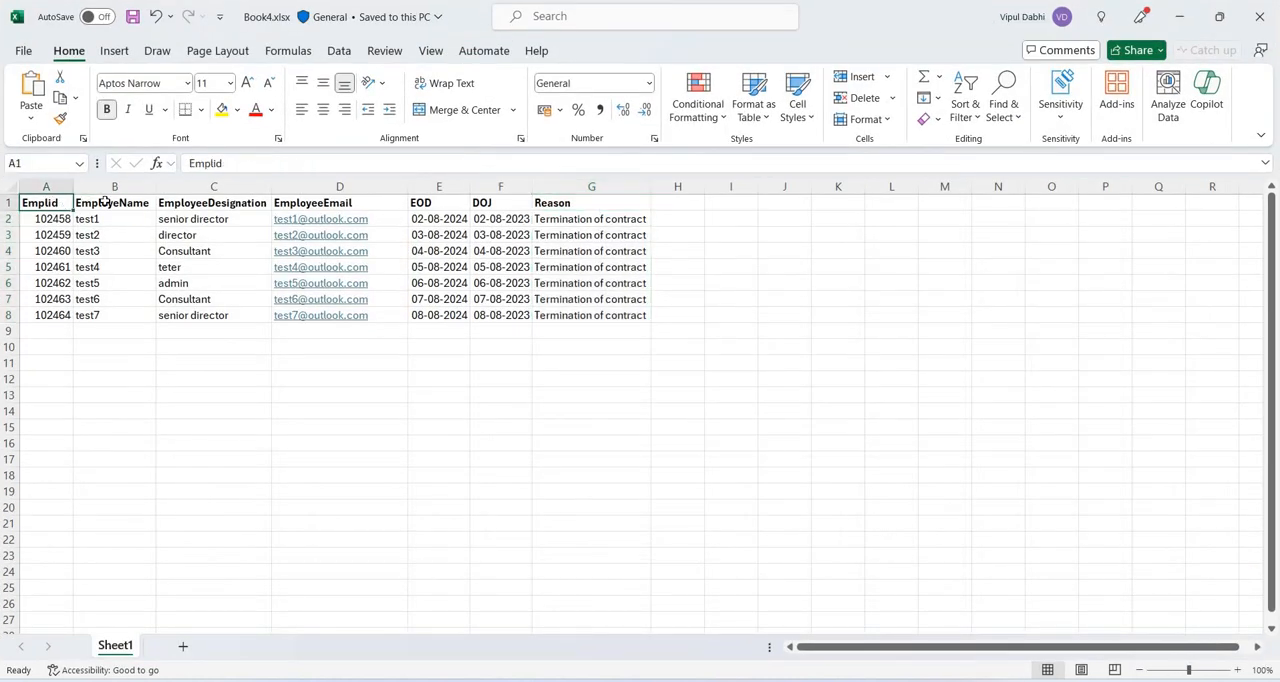
key(Right)
key(Right)
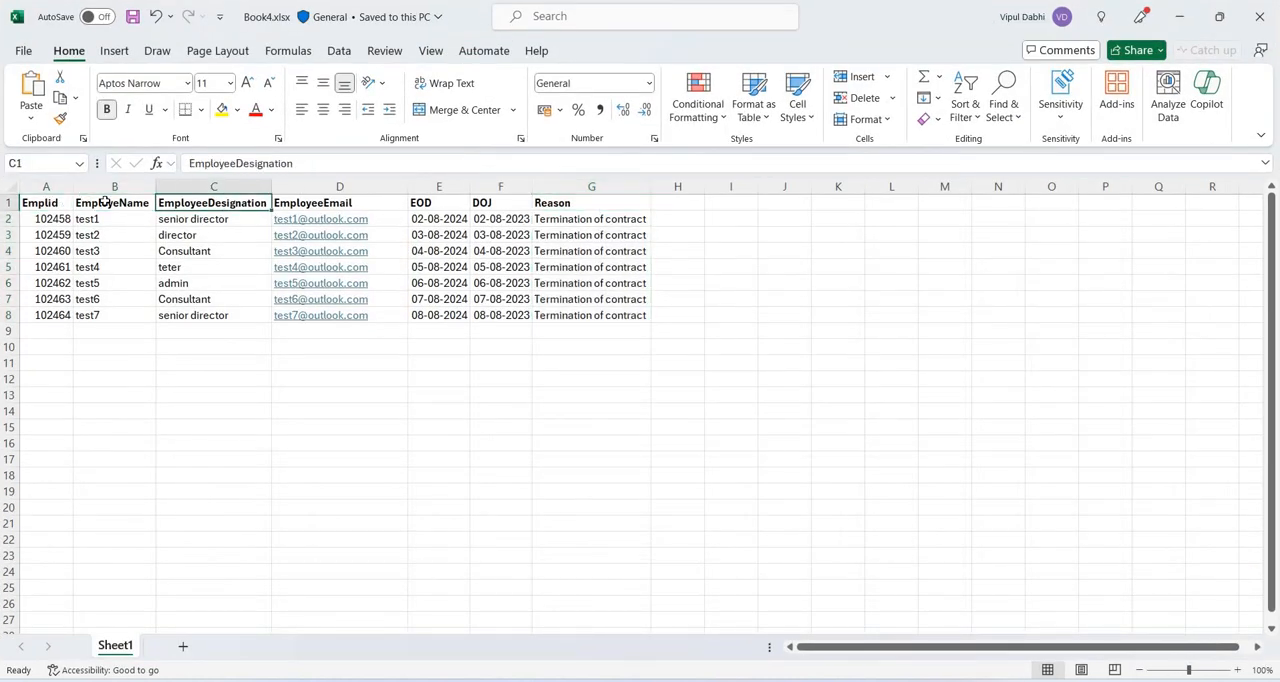
key(Right)
key(Right)
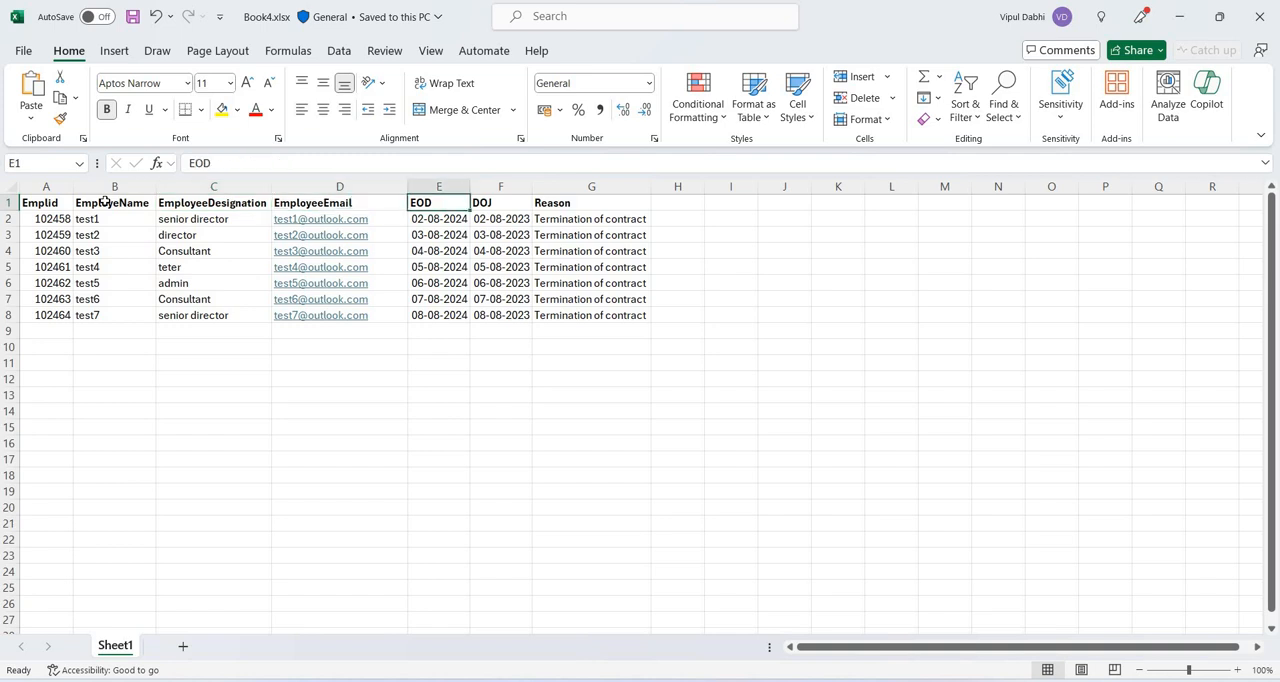
key(Right)
key(Right)
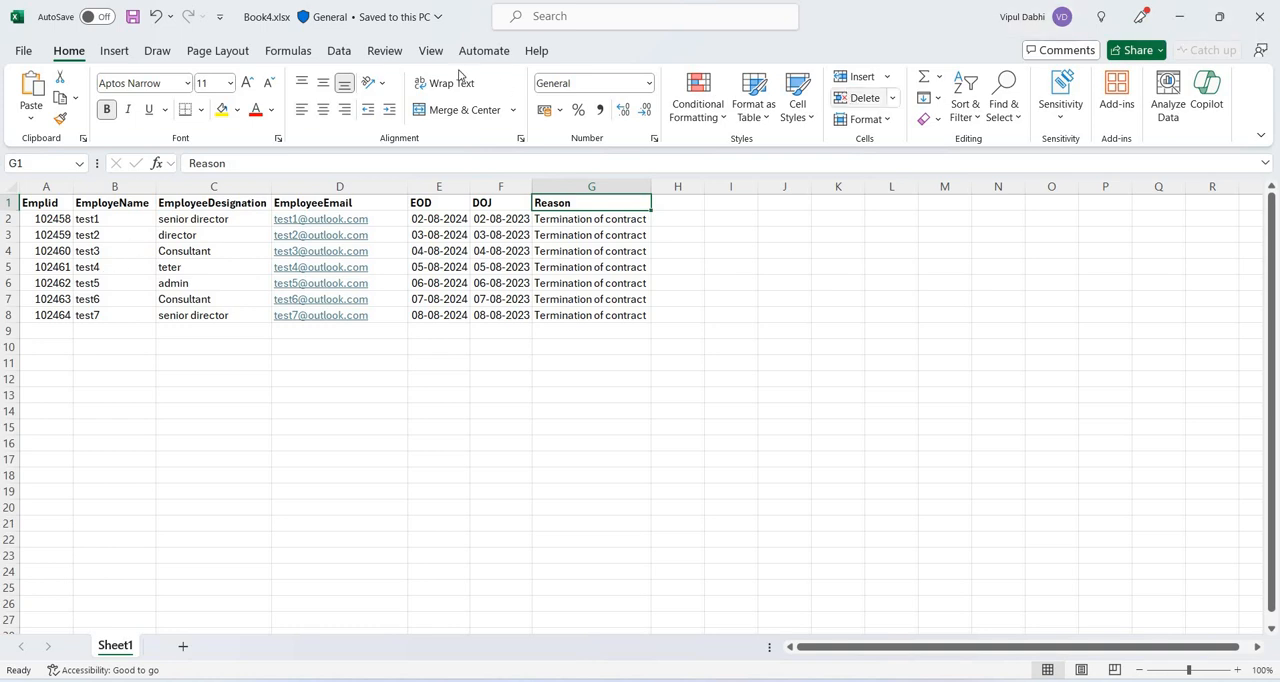
click(1190, 18)
click(1190, 20)
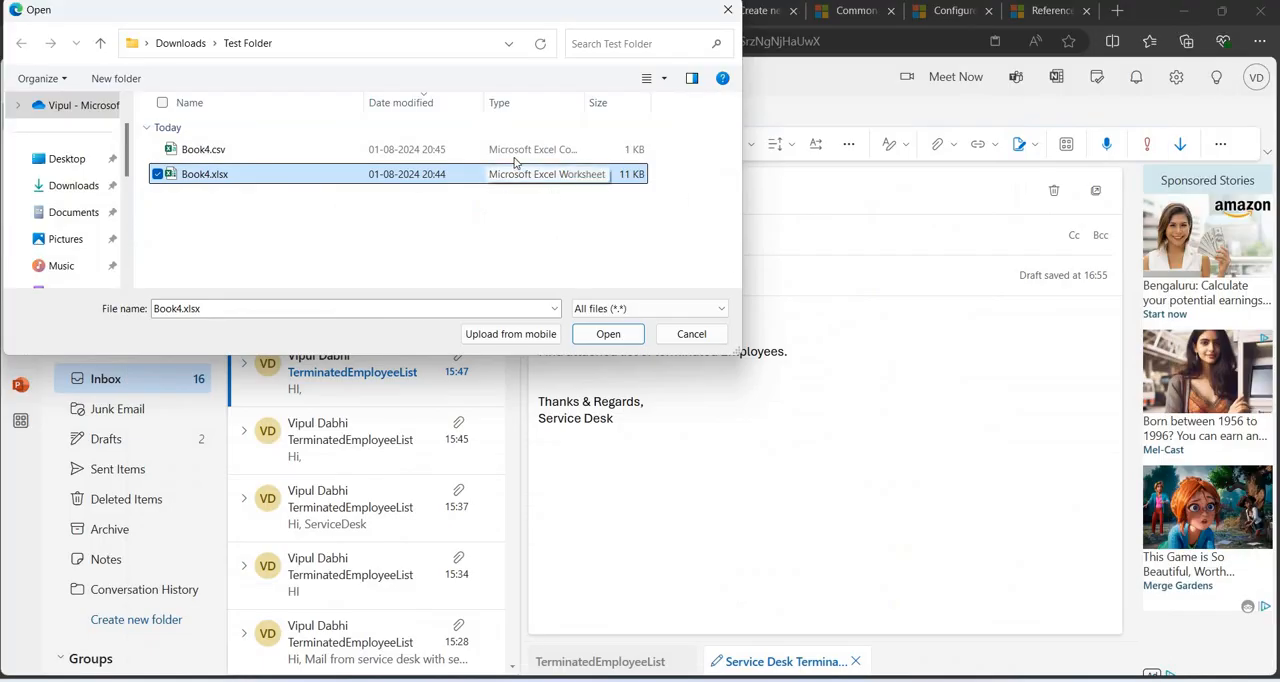
Attach Book4.csv from Test Folder to the email and send it.
click(310, 157)
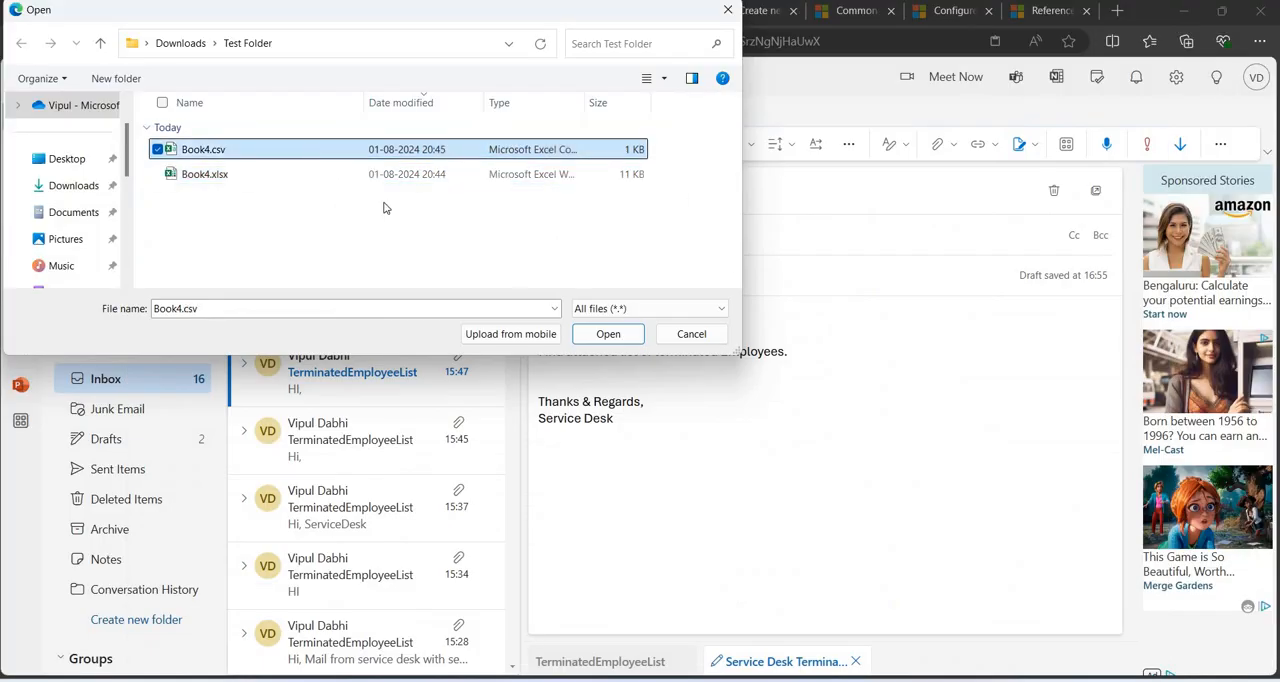
click(607, 337)
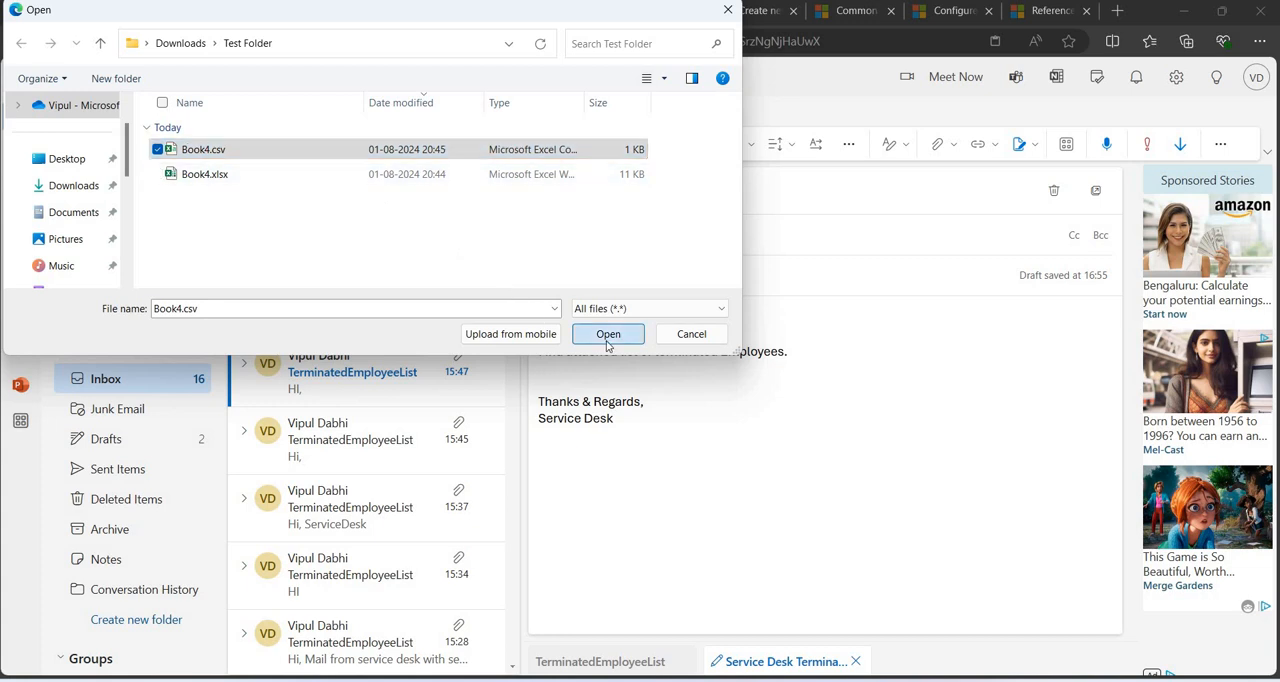
click(572, 191)
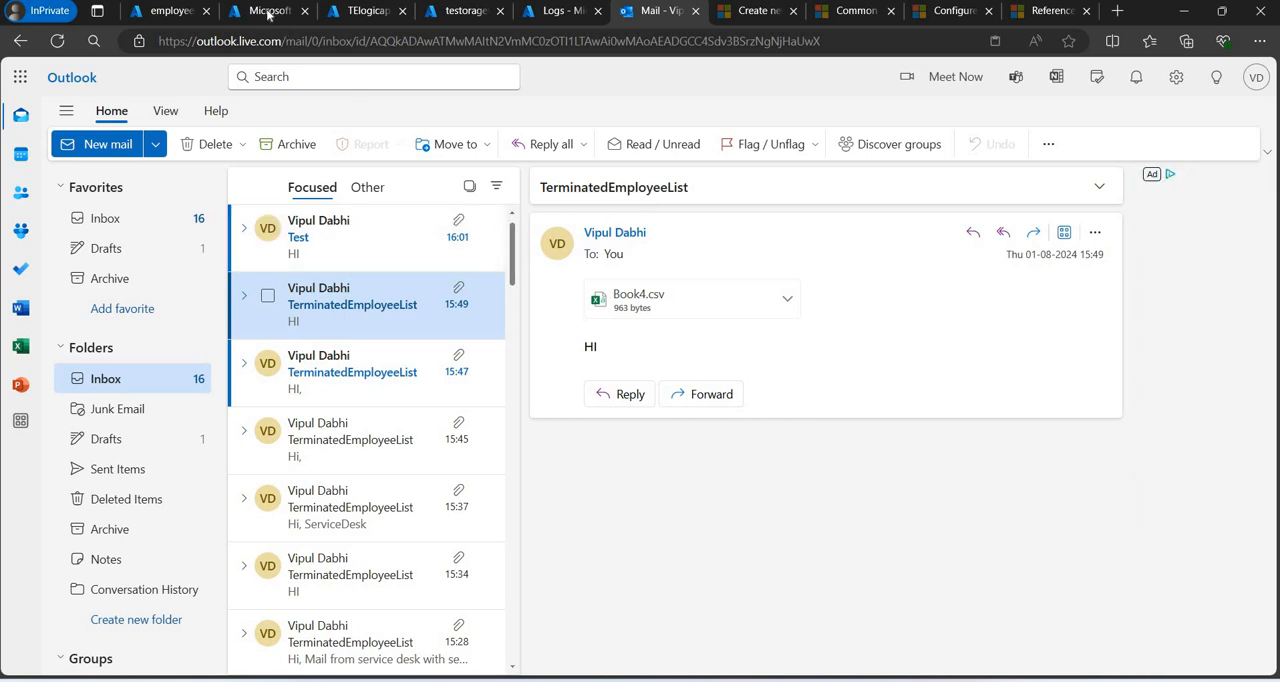
Switch to TElogicapp in the Azure portal, save its workflow again and open the logic app's overview.
click(360, 12)
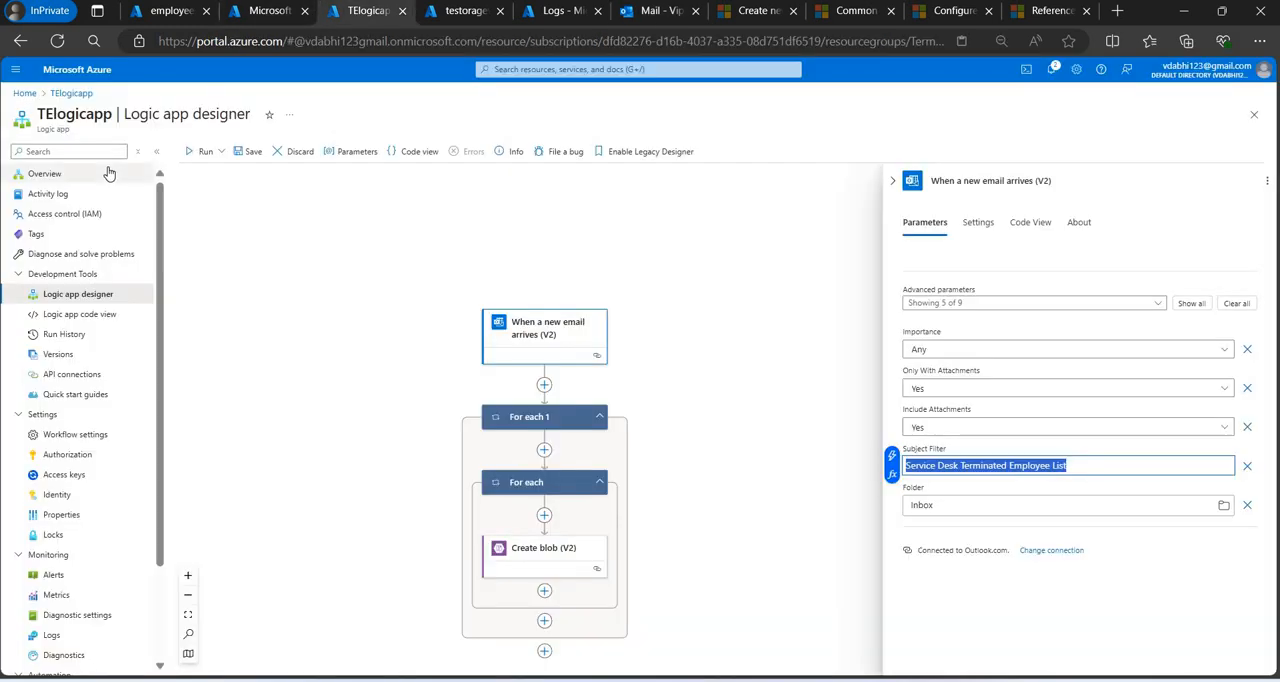
click(109, 174)
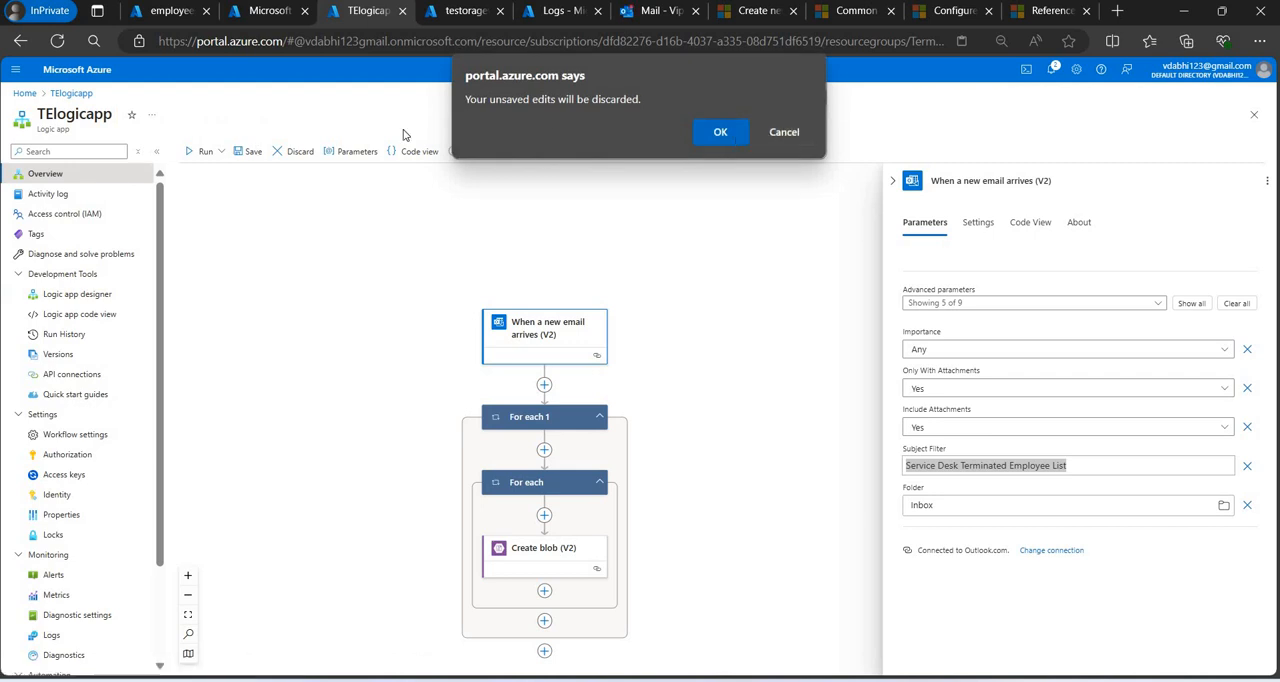
click(768, 135)
click(250, 151)
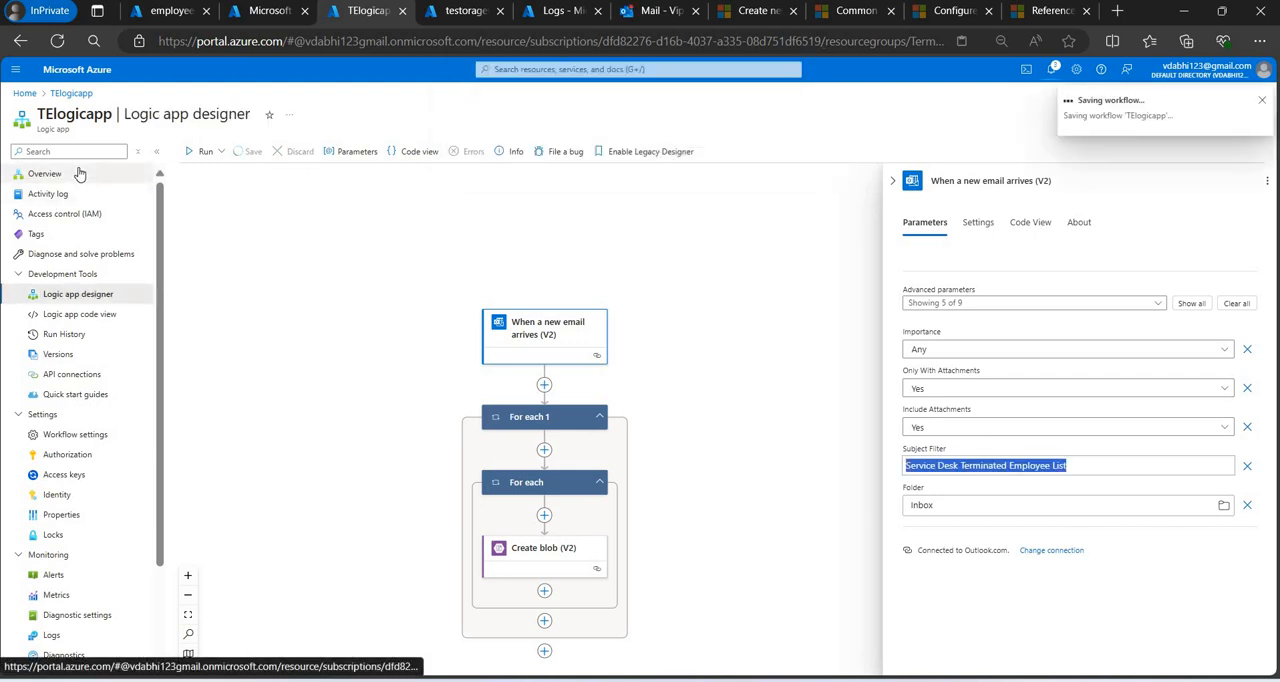
click(79, 173)
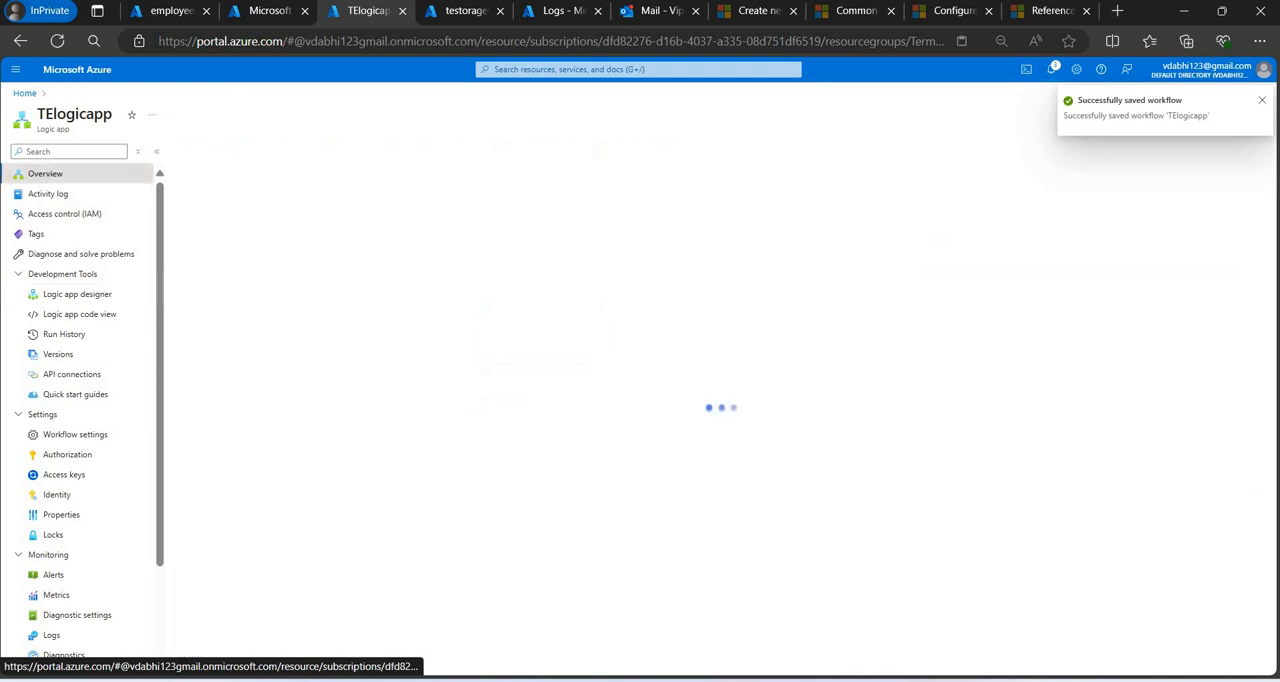
Open the received Service Desk Terminated Employee List email in Outlook and return to TElogicapp in the Azure portal.
click(655, 10)
click(398, 241)
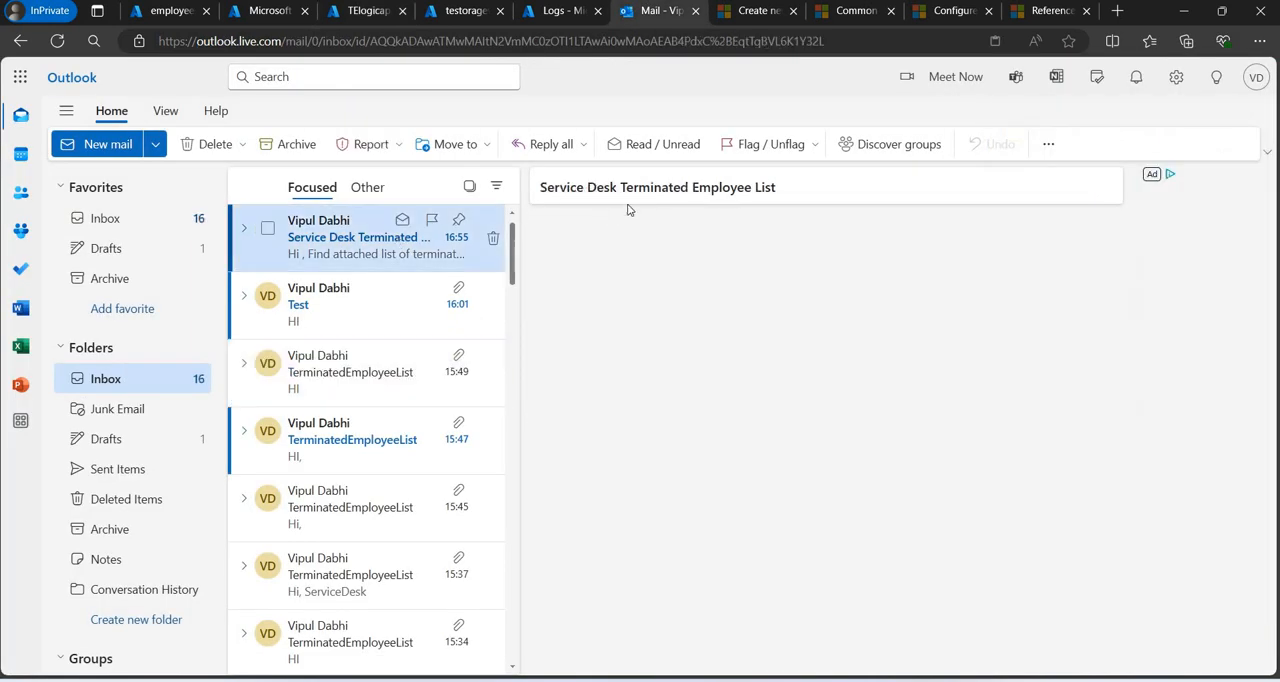
click(254, 11)
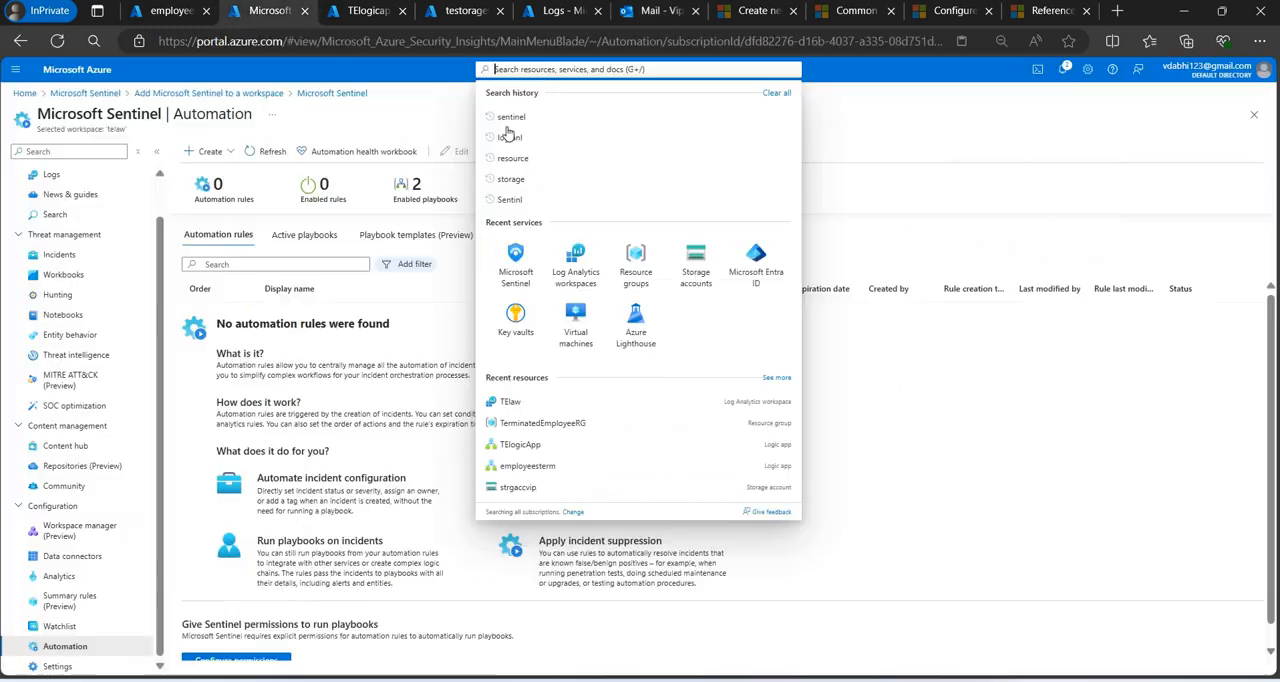
click(365, 11)
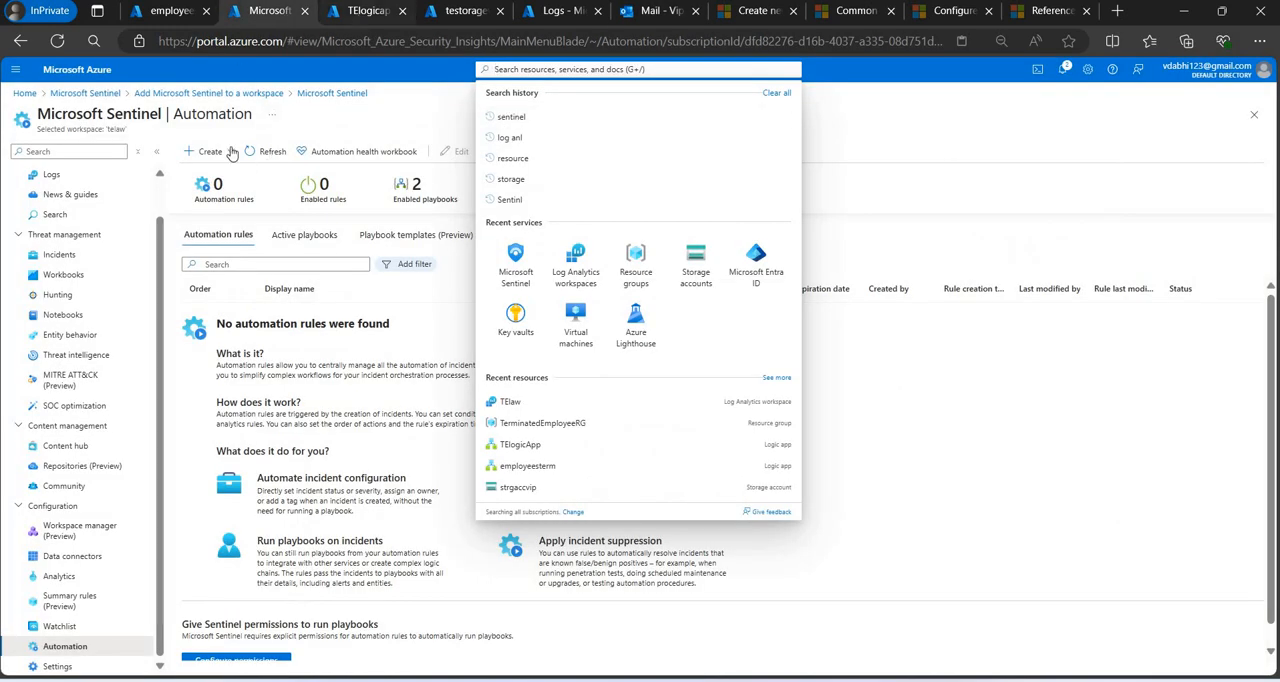
Refresh TElogicapp's runs history and open the latest run's details.
click(224, 152)
click(247, 155)
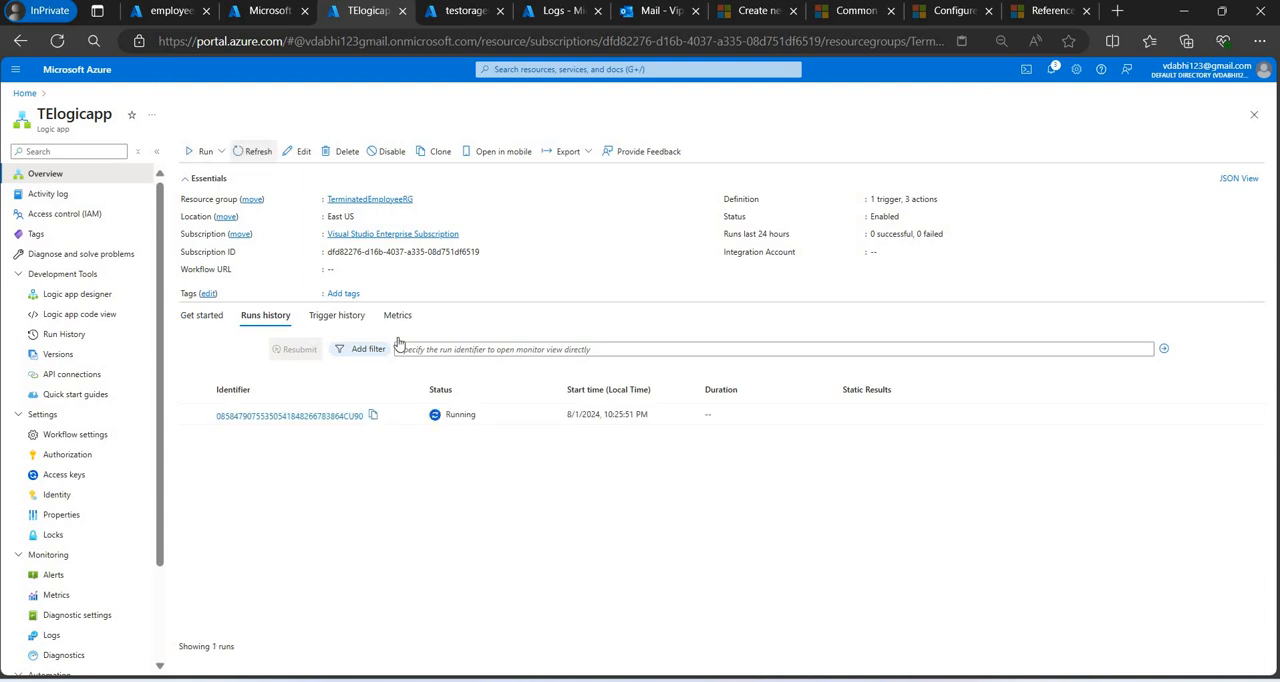
click(250, 150)
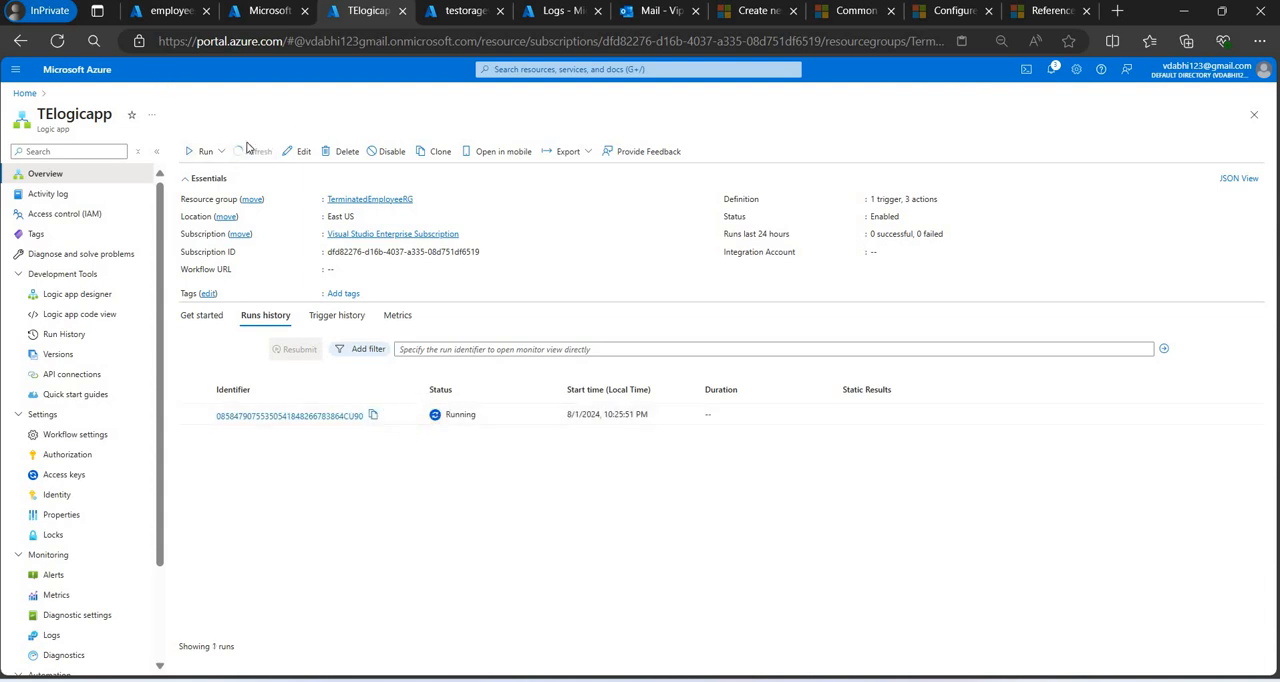
click(323, 416)
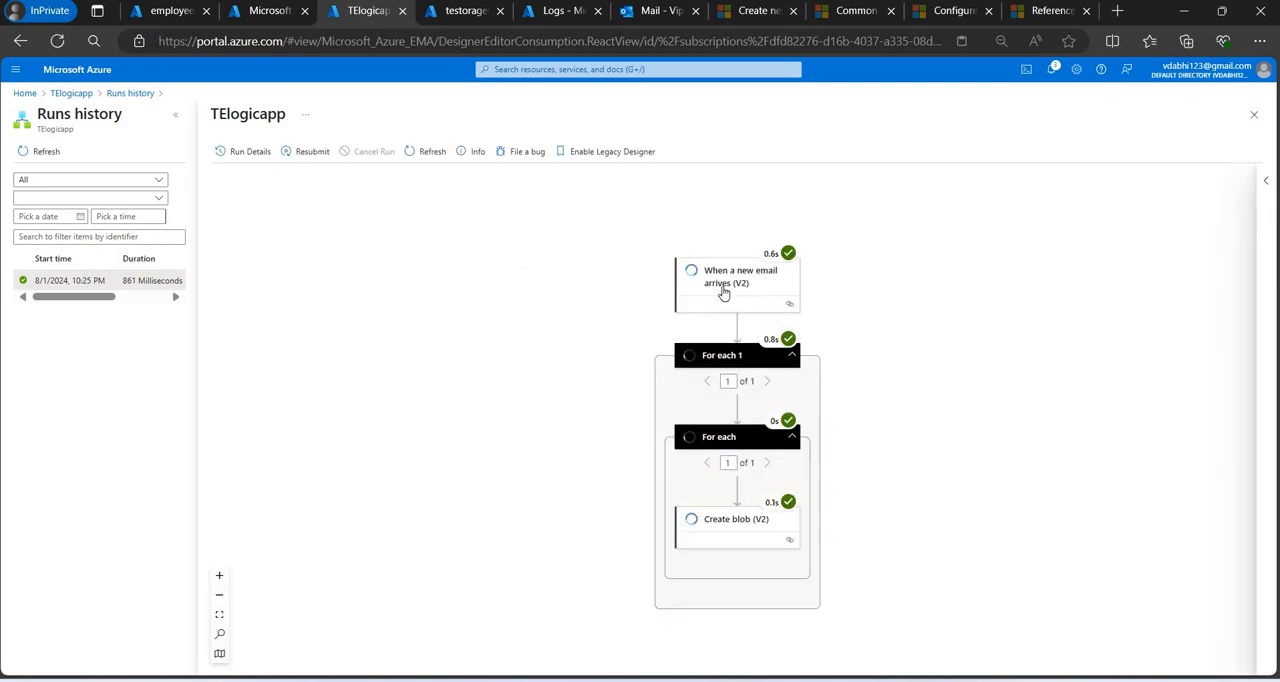
Examine the inputs and outputs of the When a new email arrives (V2) trigger in the selected run.
click(723, 293)
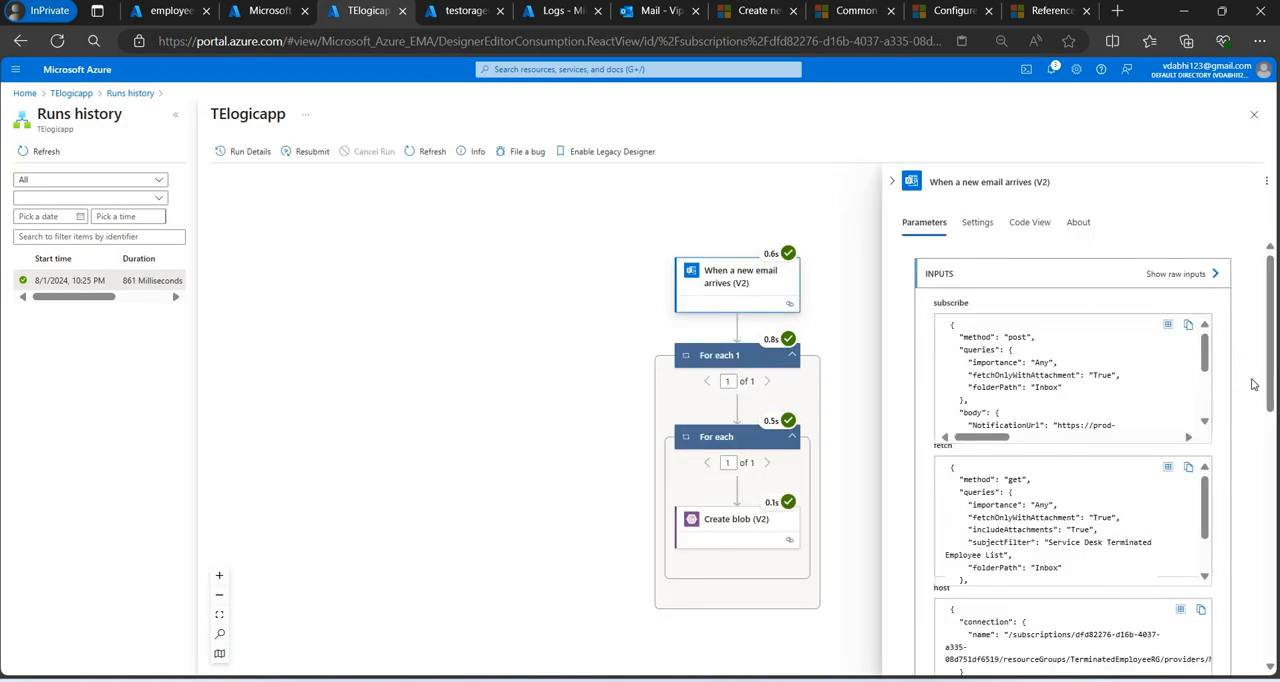
scroll(1075, 507, down, 1)
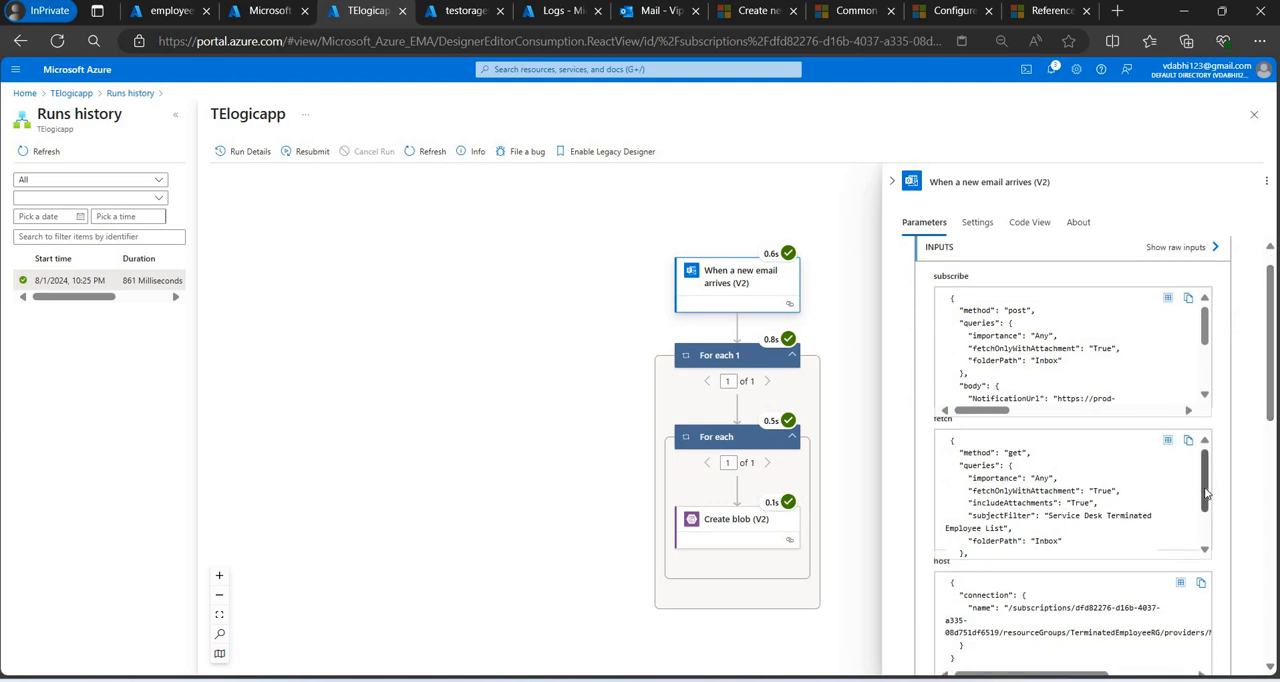
scroll(1205, 490, down, 2)
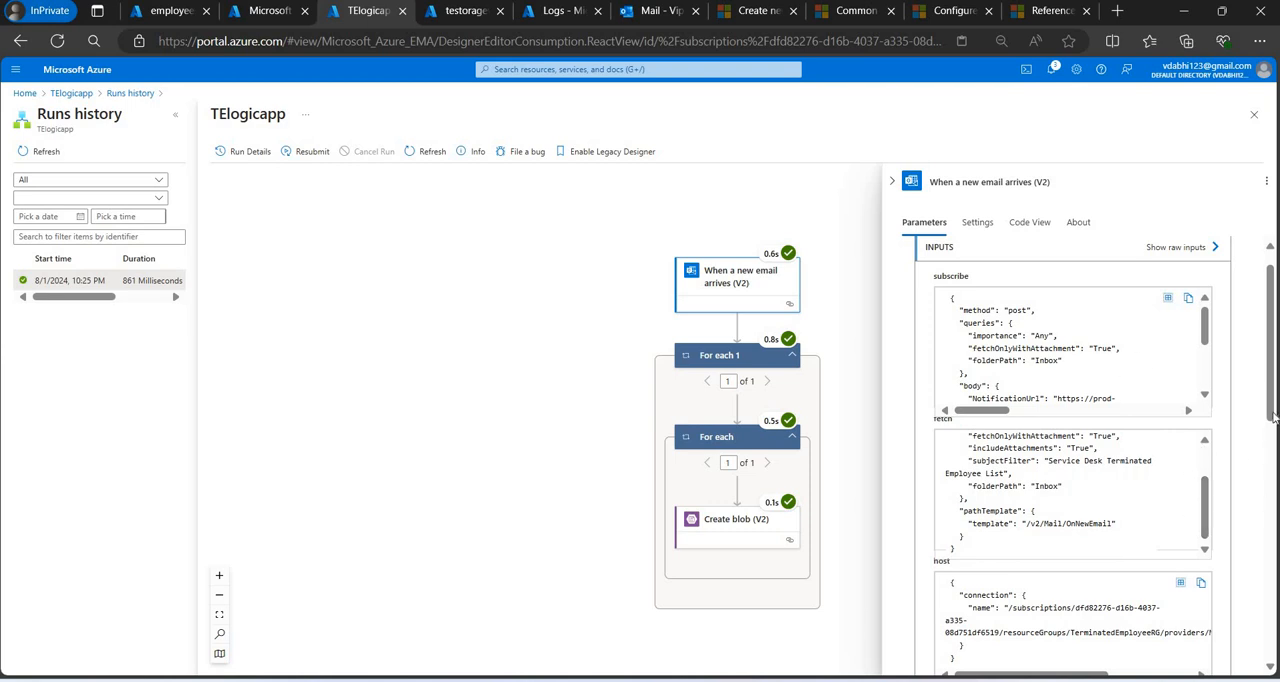
scroll(1273, 418, down, 2)
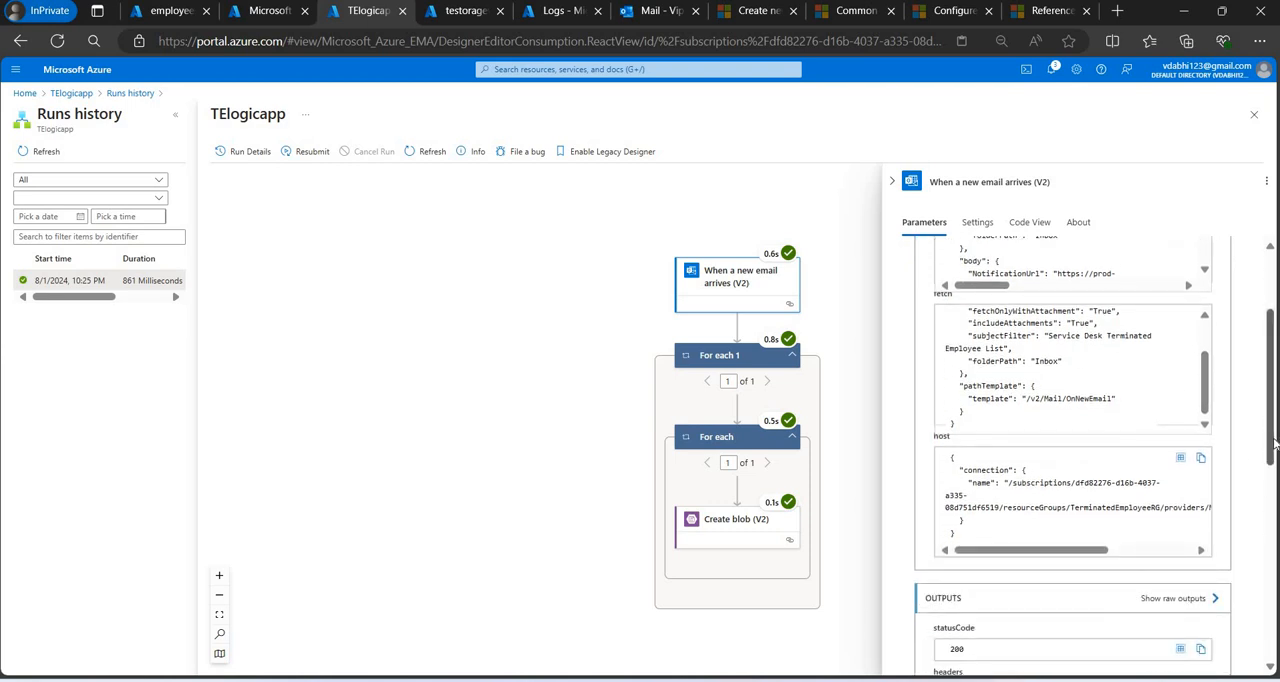
scroll(1274, 446, down, 3)
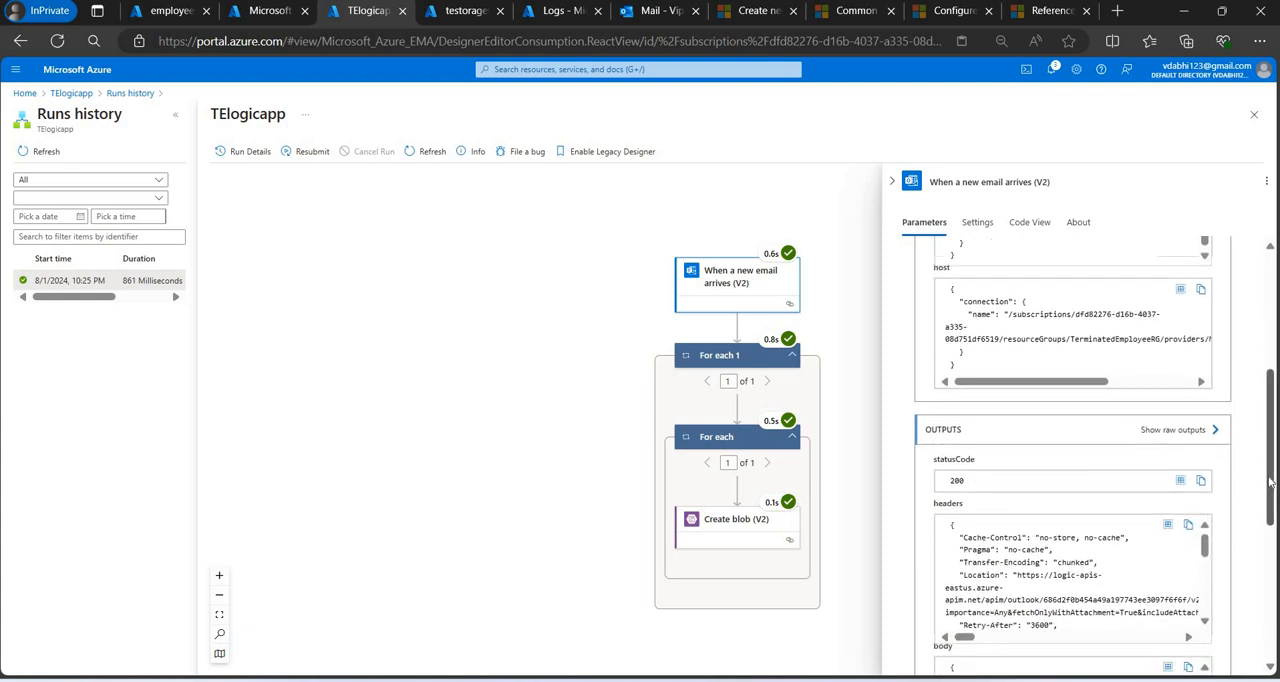
scroll(1271, 493, down, 1)
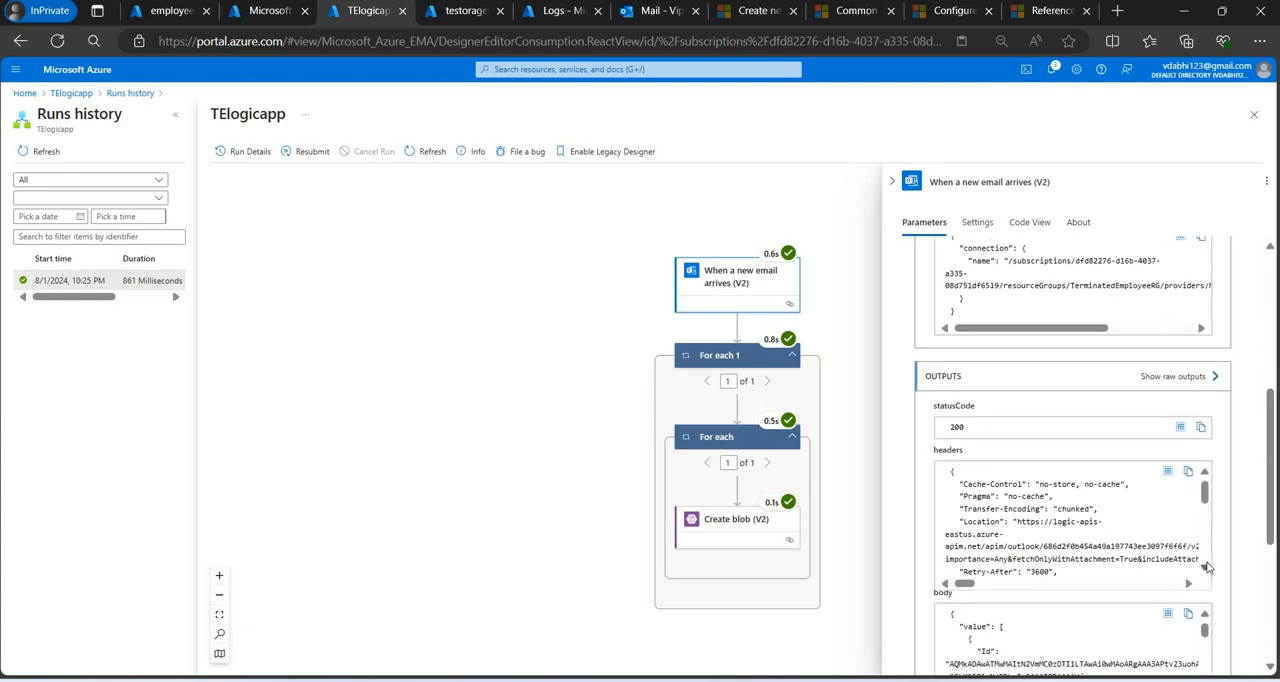
scroll(1206, 567, down, 6)
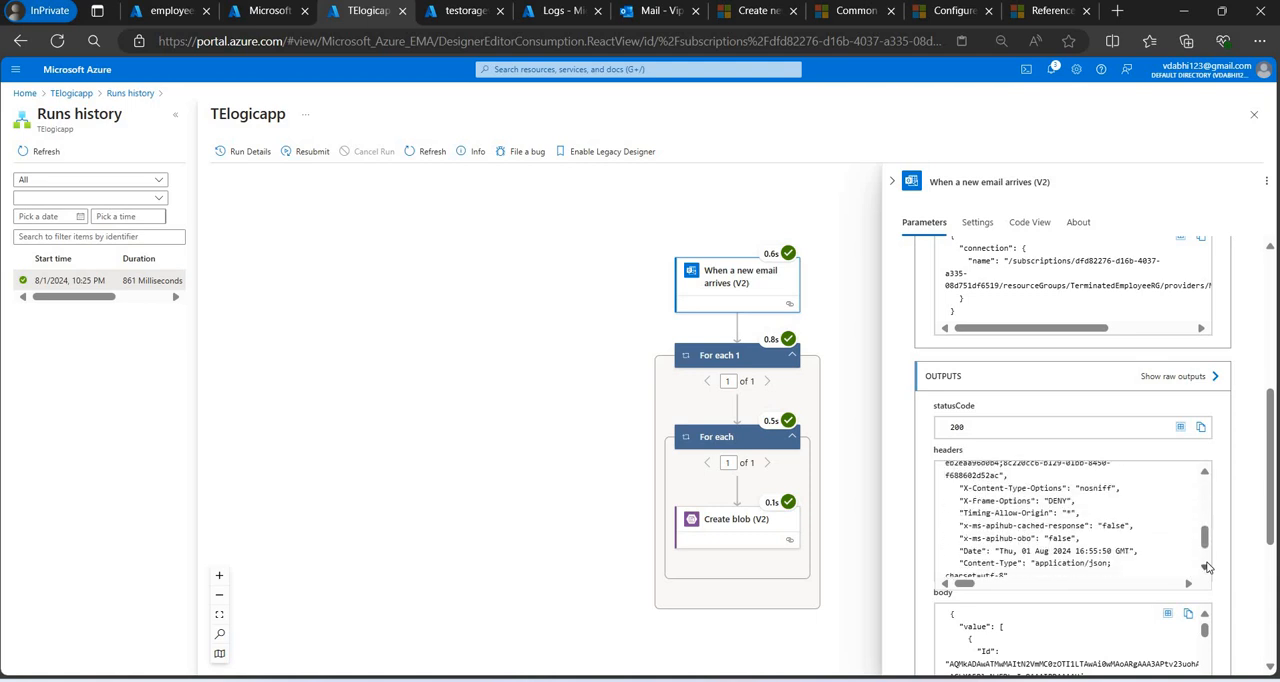
scroll(1206, 567, down, 2)
Inspect the run details of the For each 1 and For each loops and the Create blob (V2) action.
click(735, 360)
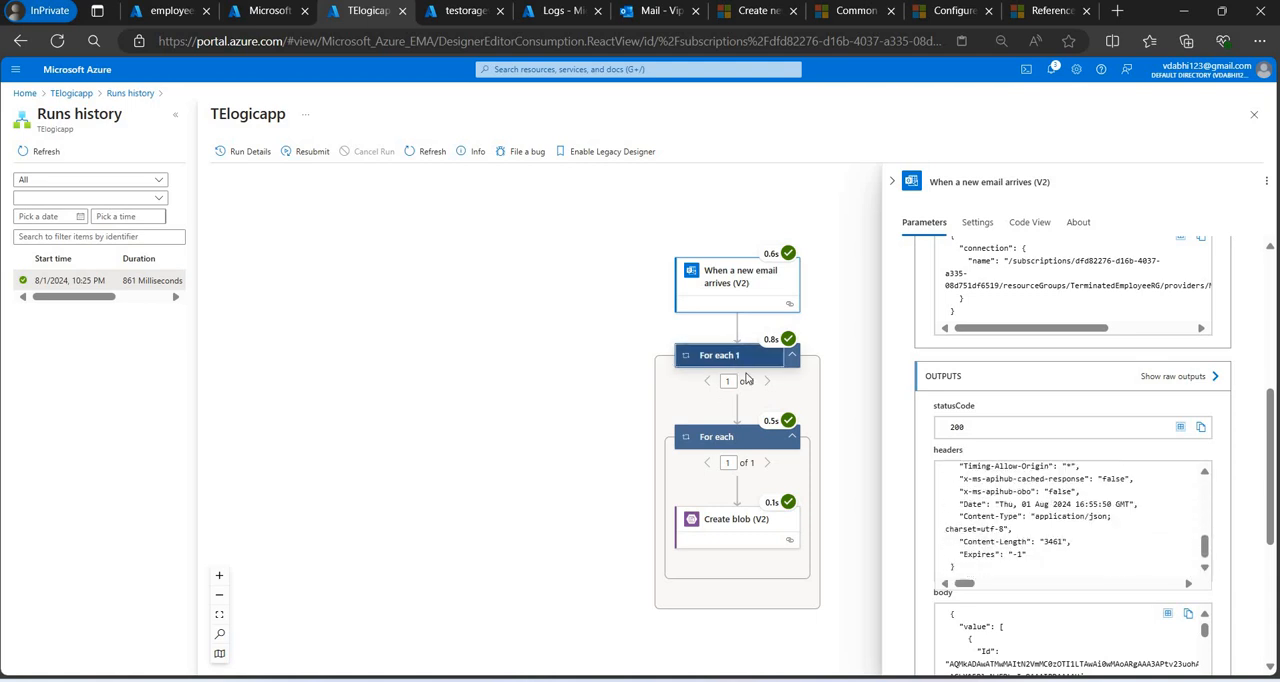
click(734, 438)
click(726, 522)
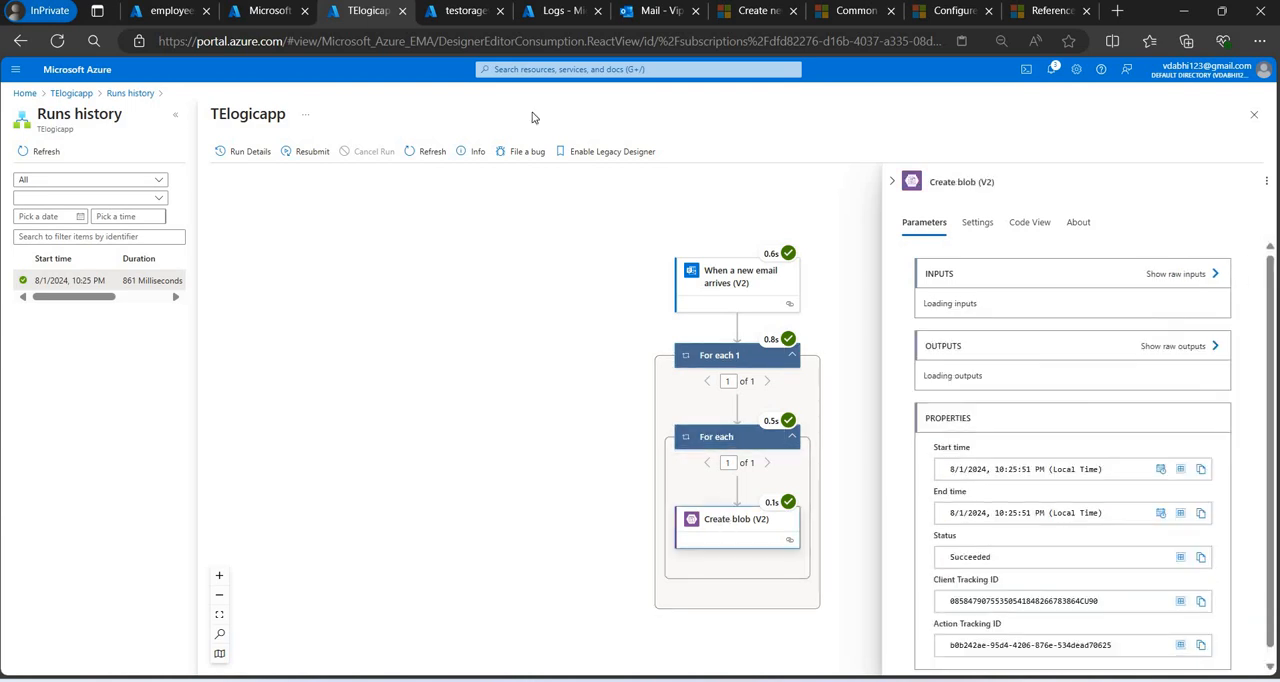
Open terminateemployeecontainer in the testoragevip storage account, view the stored blob's properties and close them.
click(458, 12)
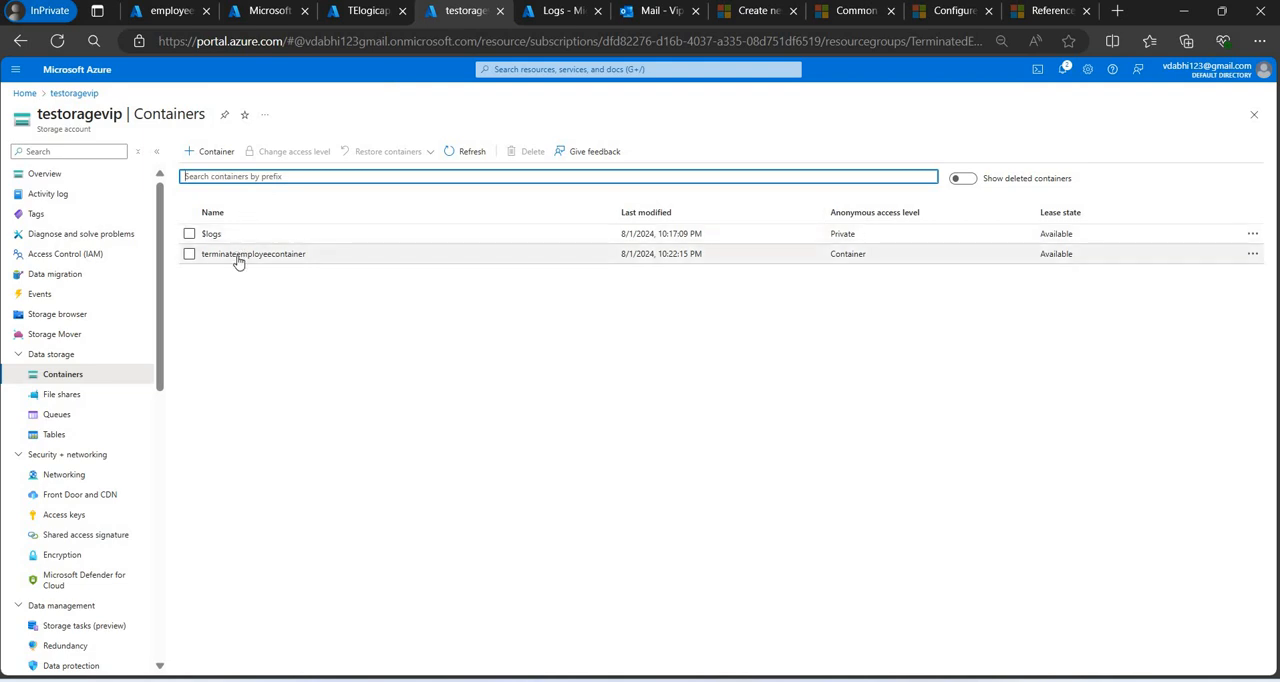
click(238, 257)
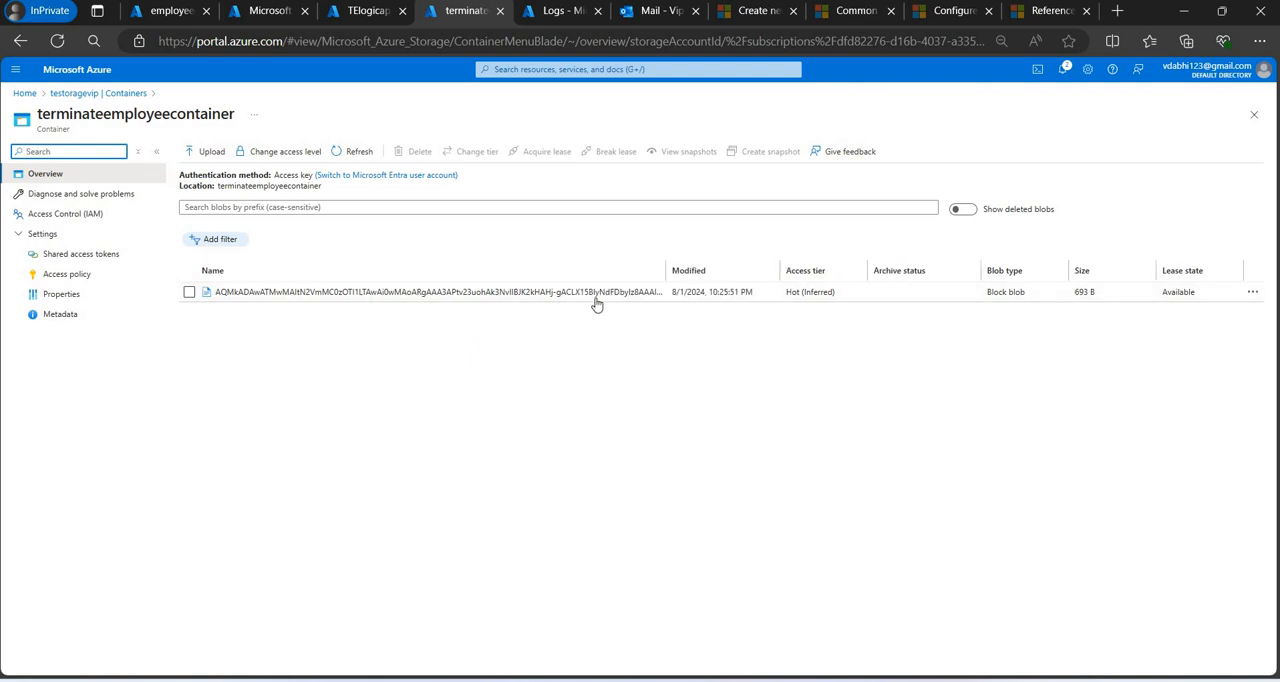
click(594, 300)
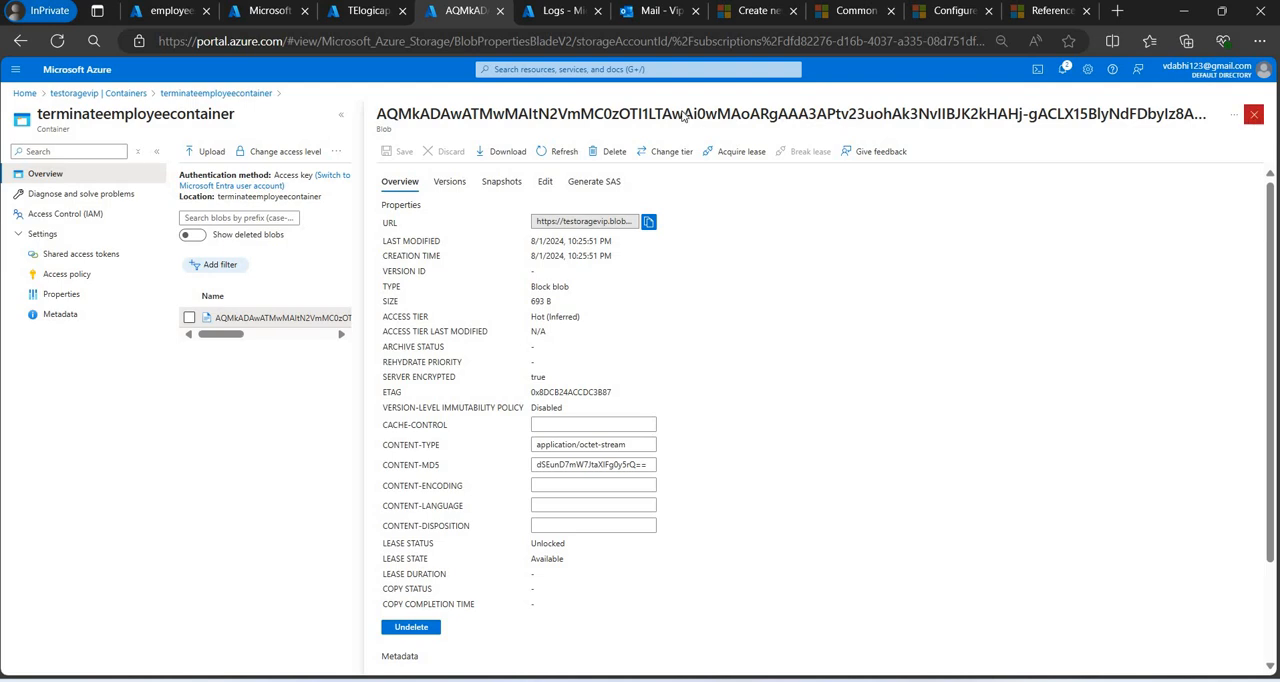
click(1254, 118)
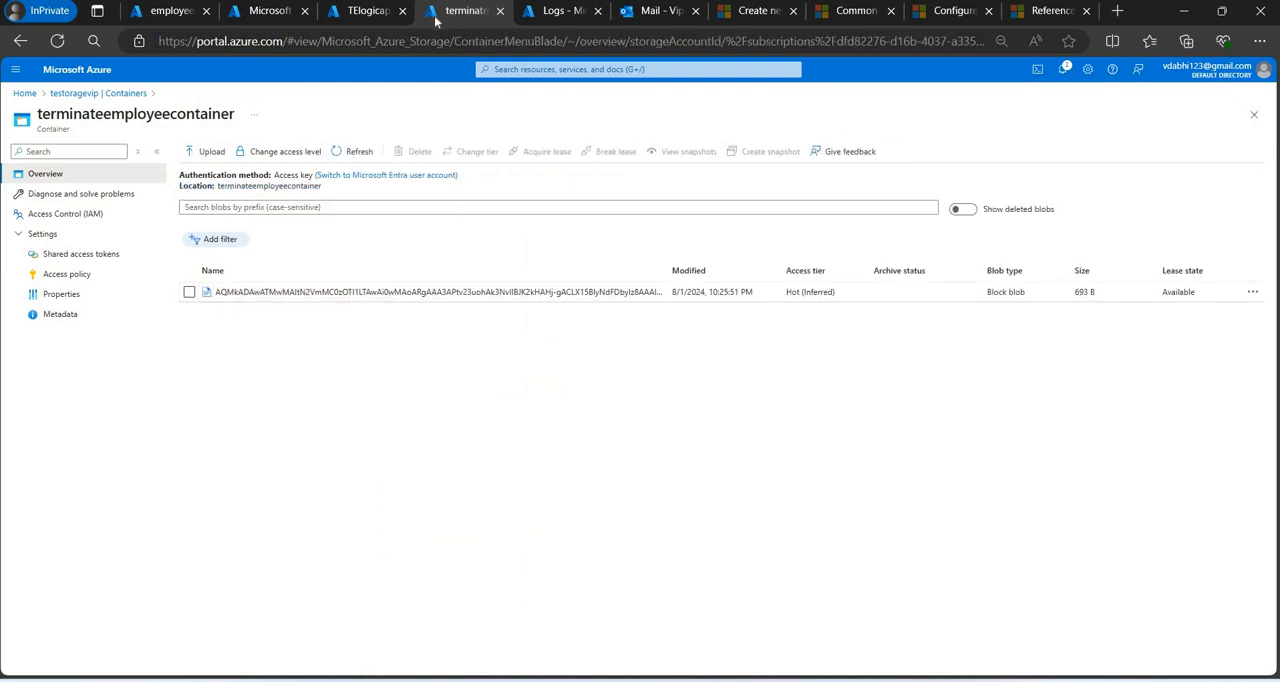
Refresh the Microsoft Sentinel workspace list, open TElaw's Watchlist page and start a new watchlist.
click(265, 12)
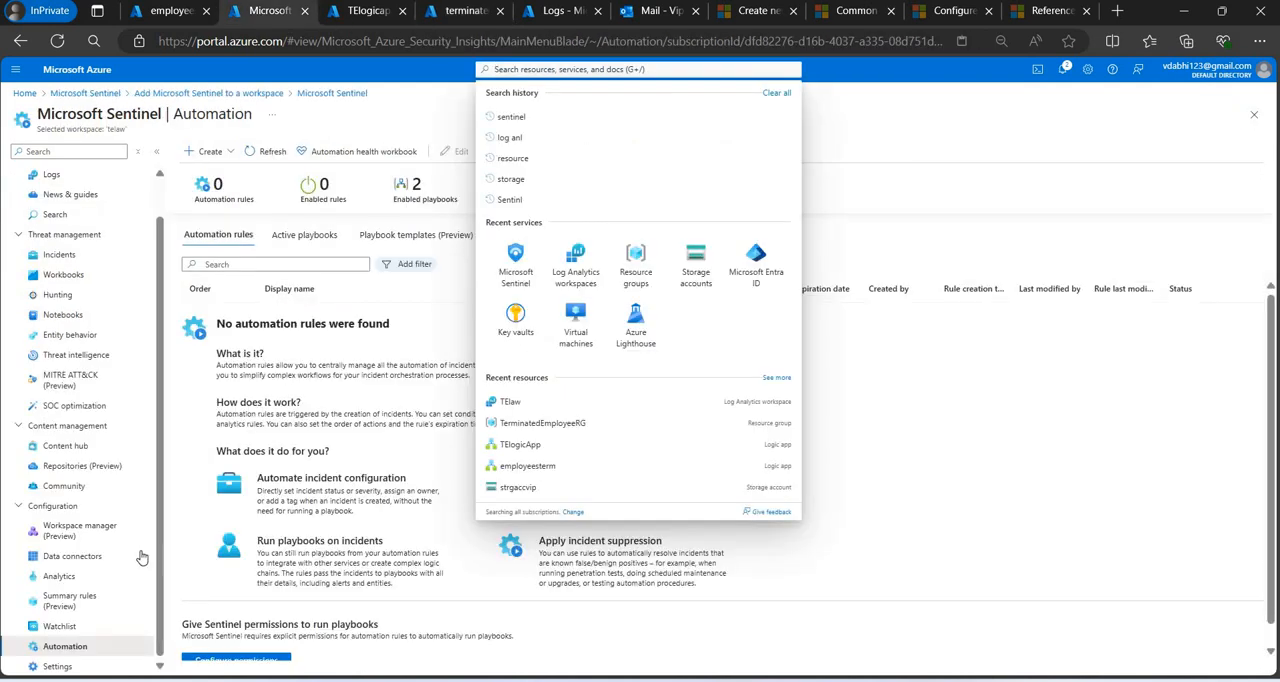
click(95, 93)
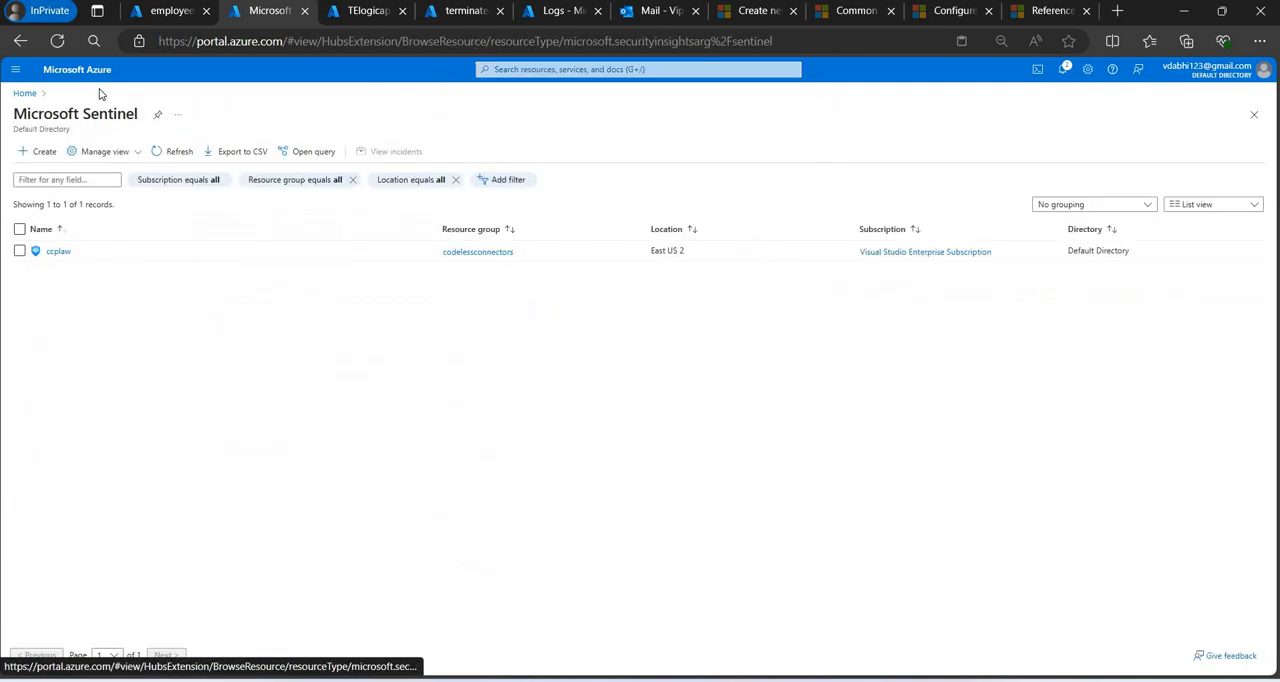
click(163, 151)
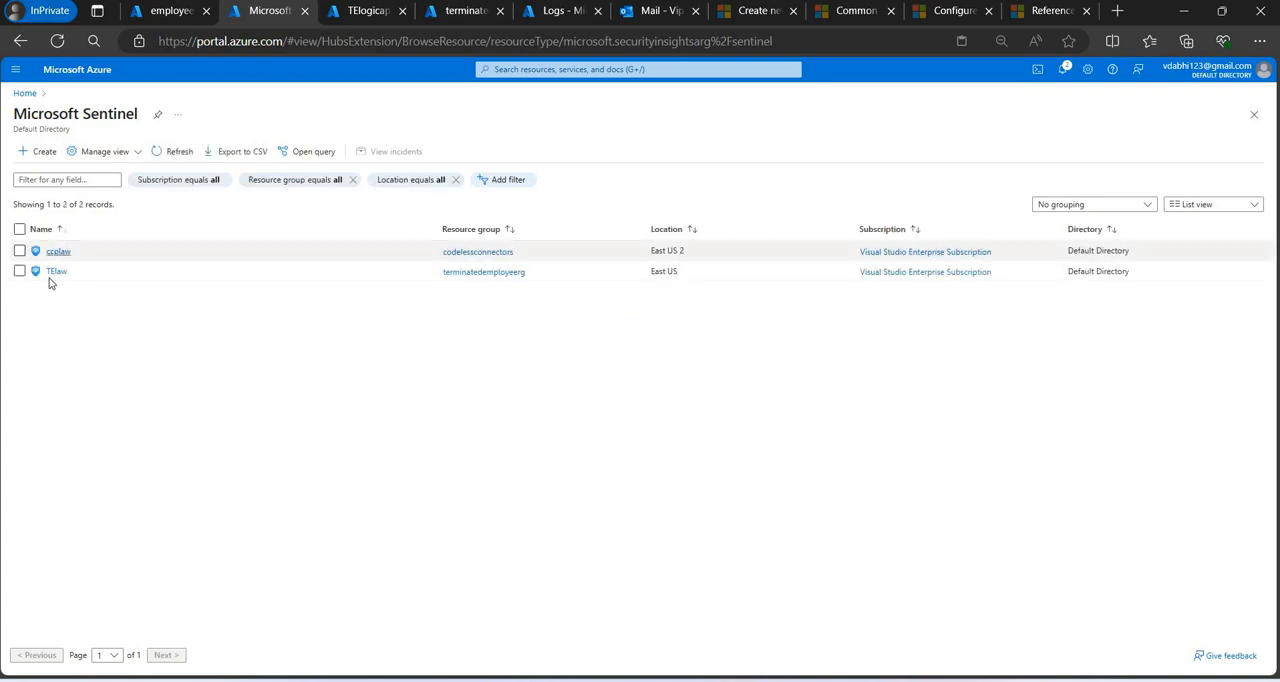
click(57, 273)
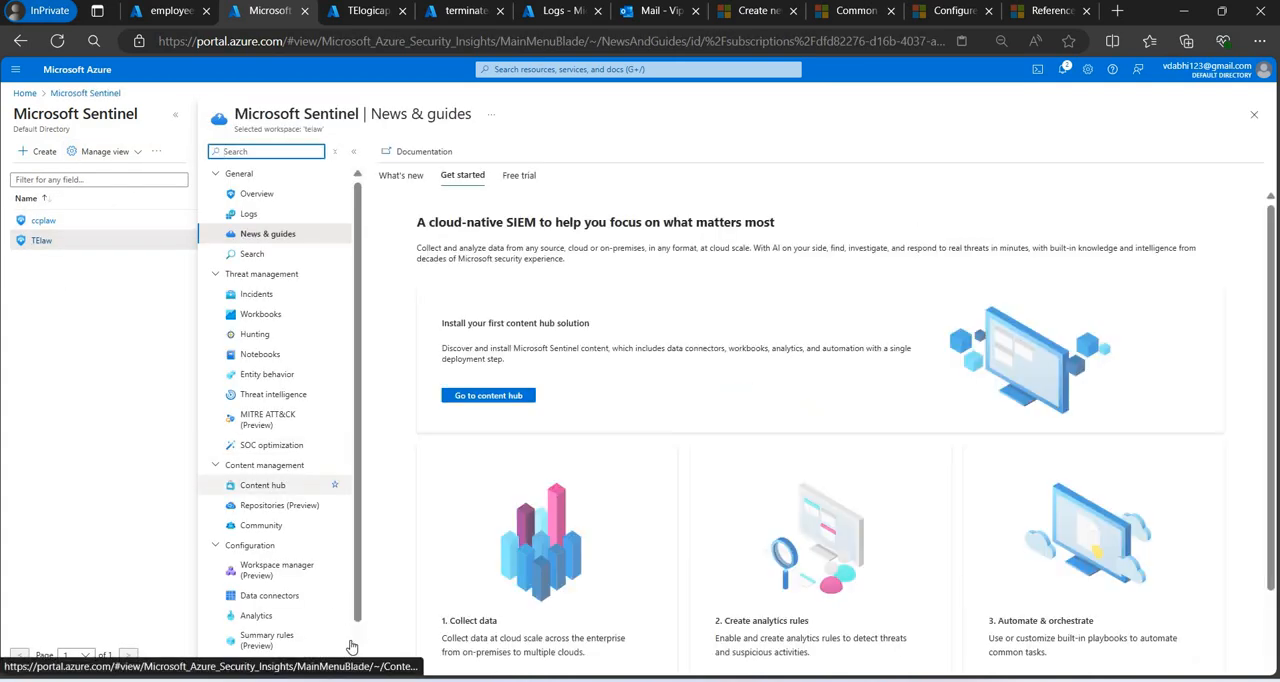
scroll(290, 635, down, 2)
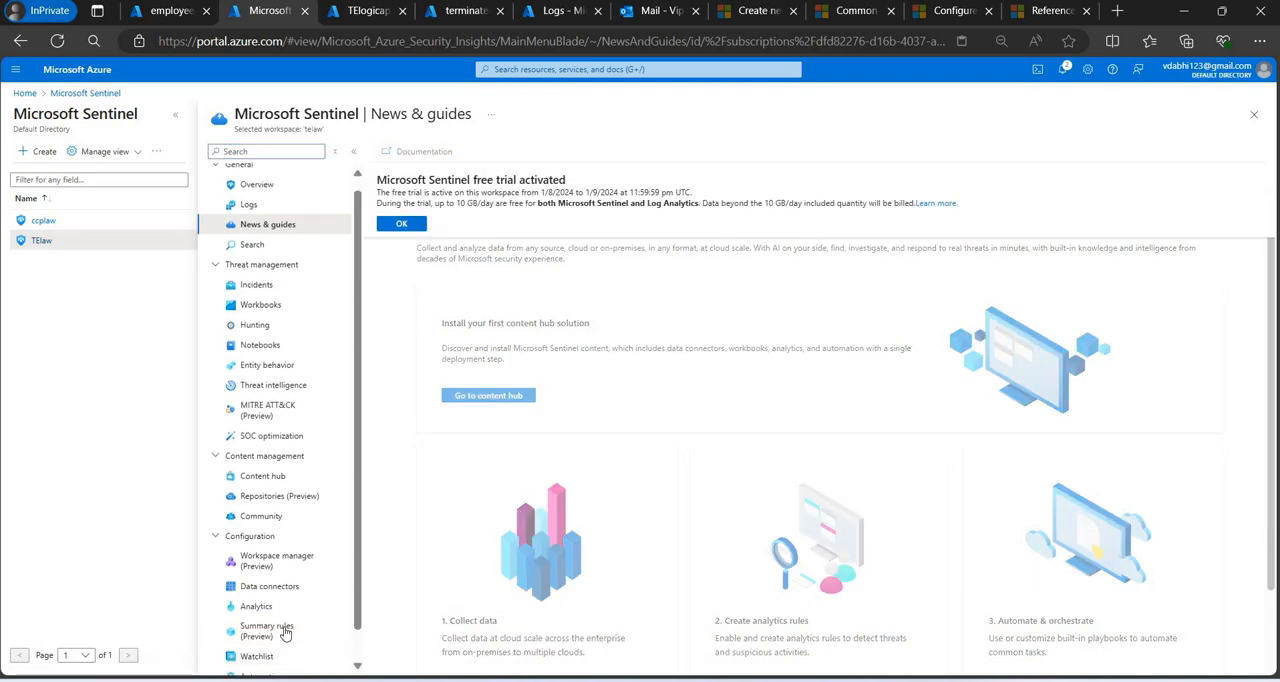
click(266, 626)
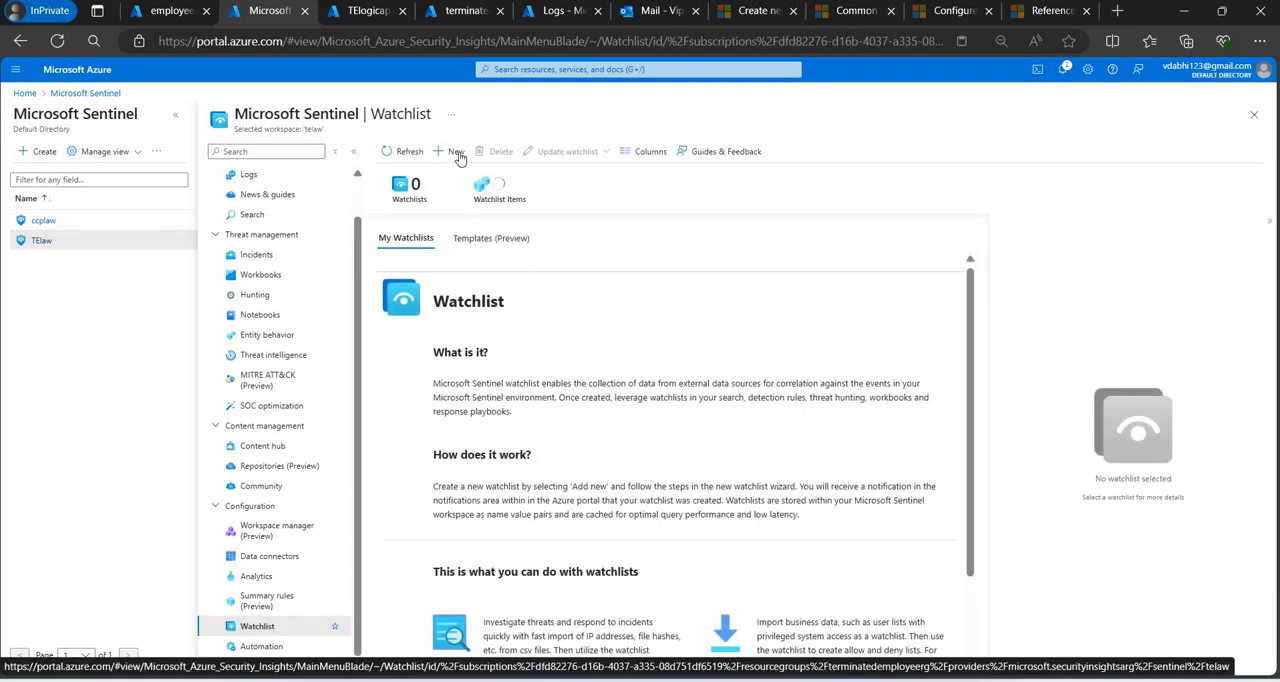
click(460, 159)
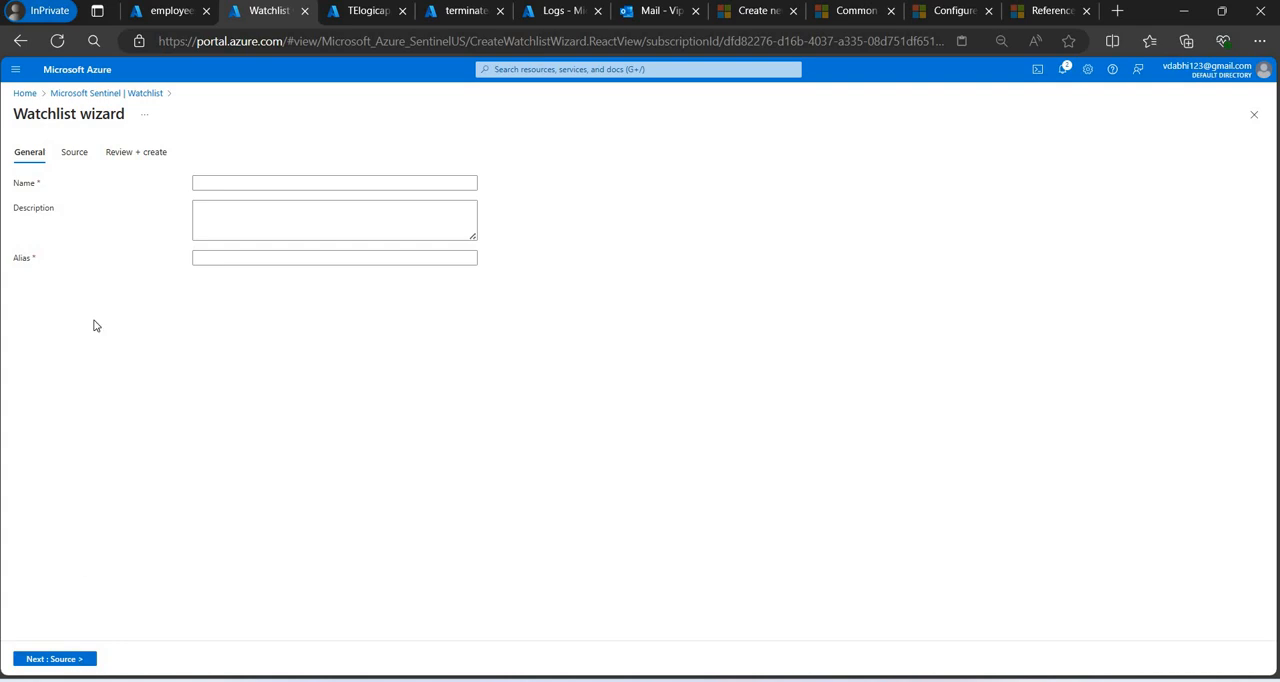
Check the source types offered in the watchlist wizard and return to its General page.
click(242, 184)
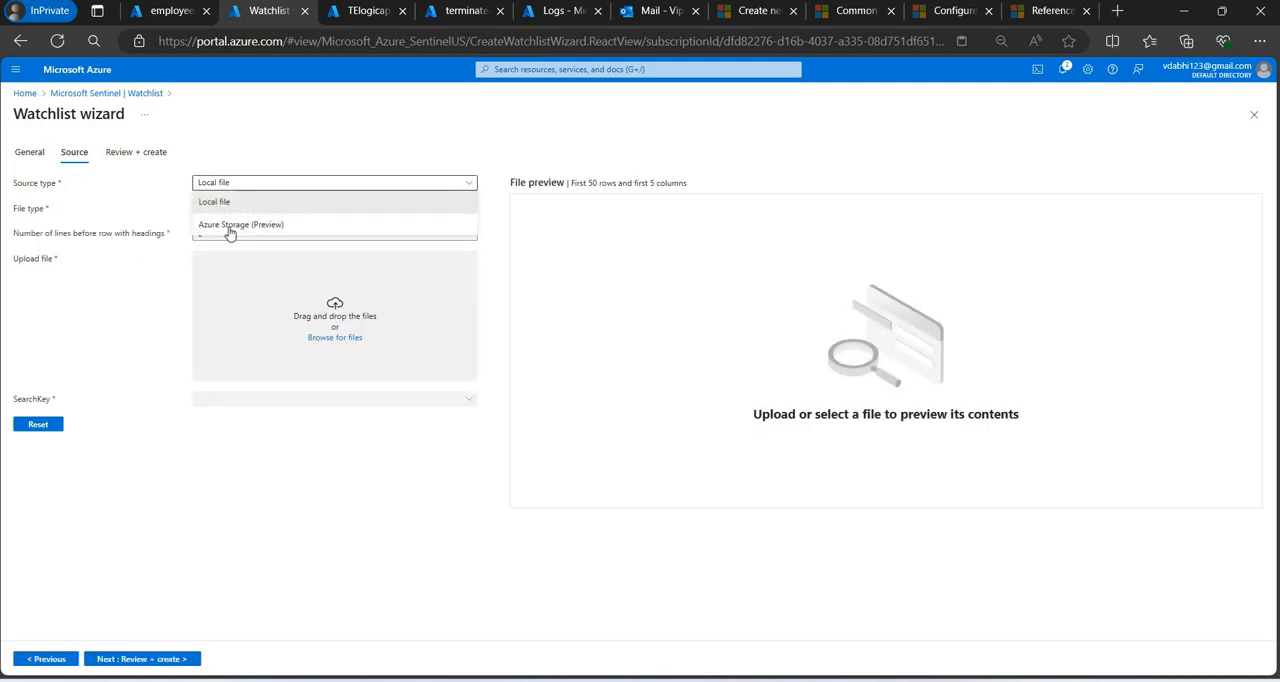
click(33, 162)
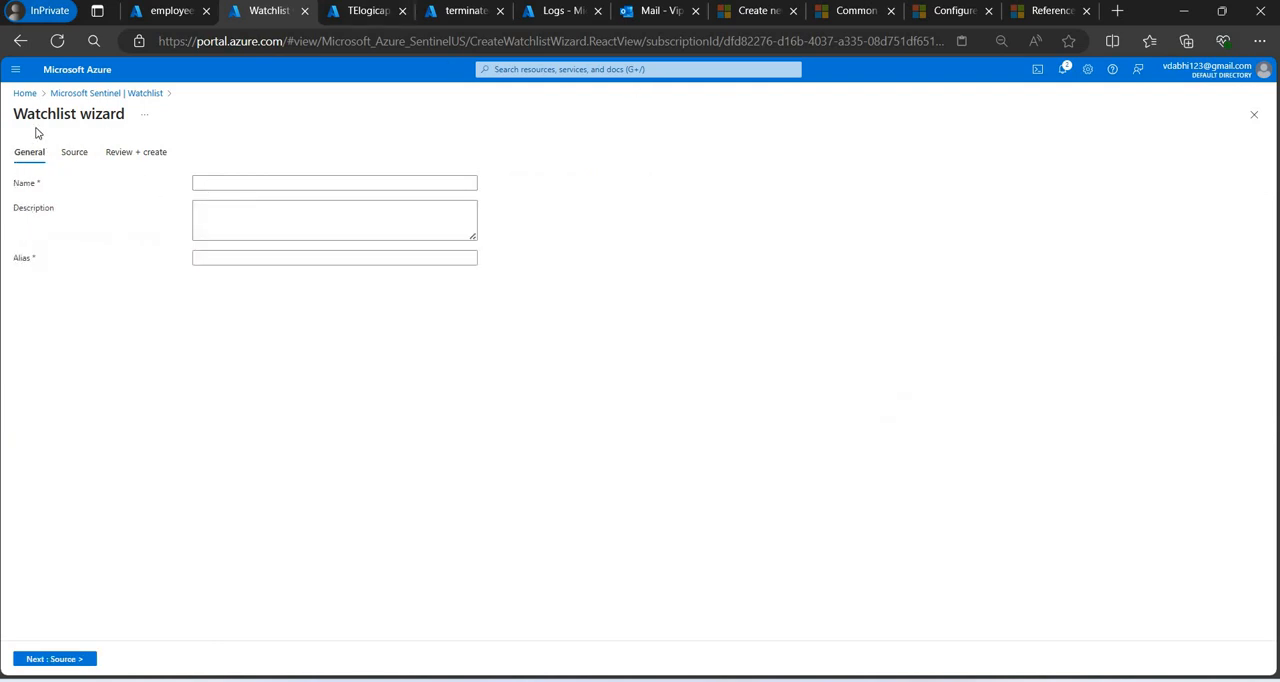
double_click(77, 117)
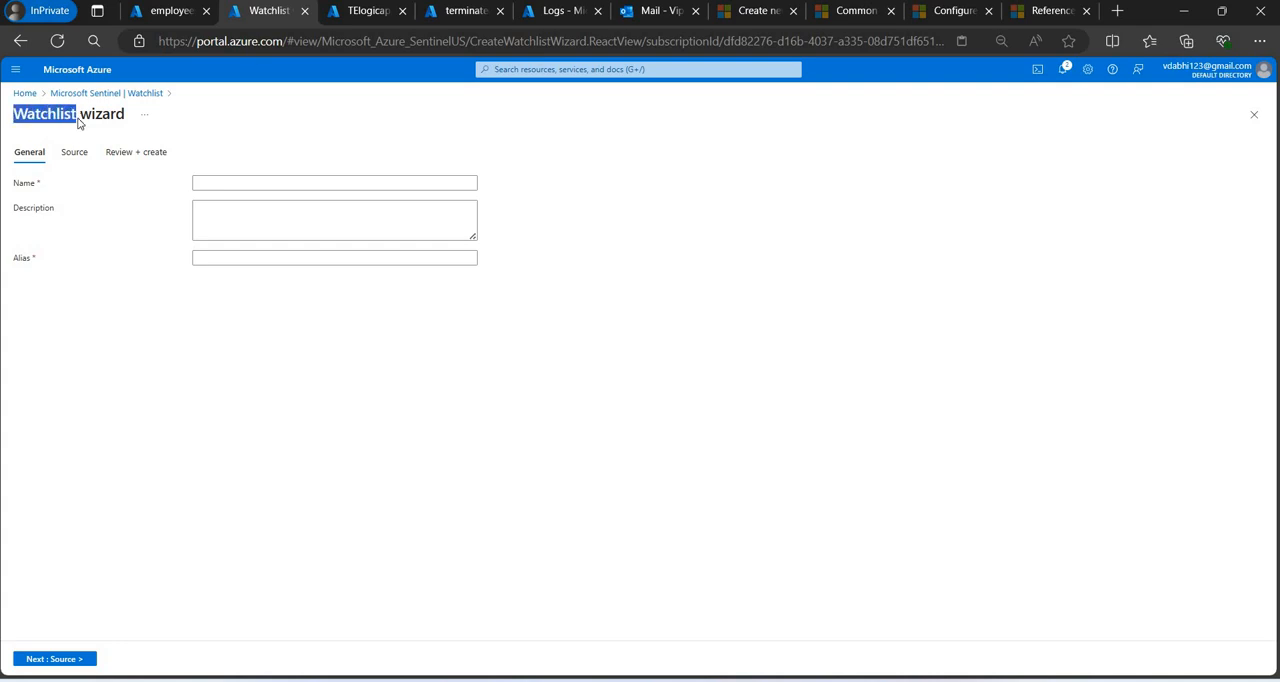
Revisit the TElogicapp run details and return to the testoragevip storage account's container list.
click(360, 12)
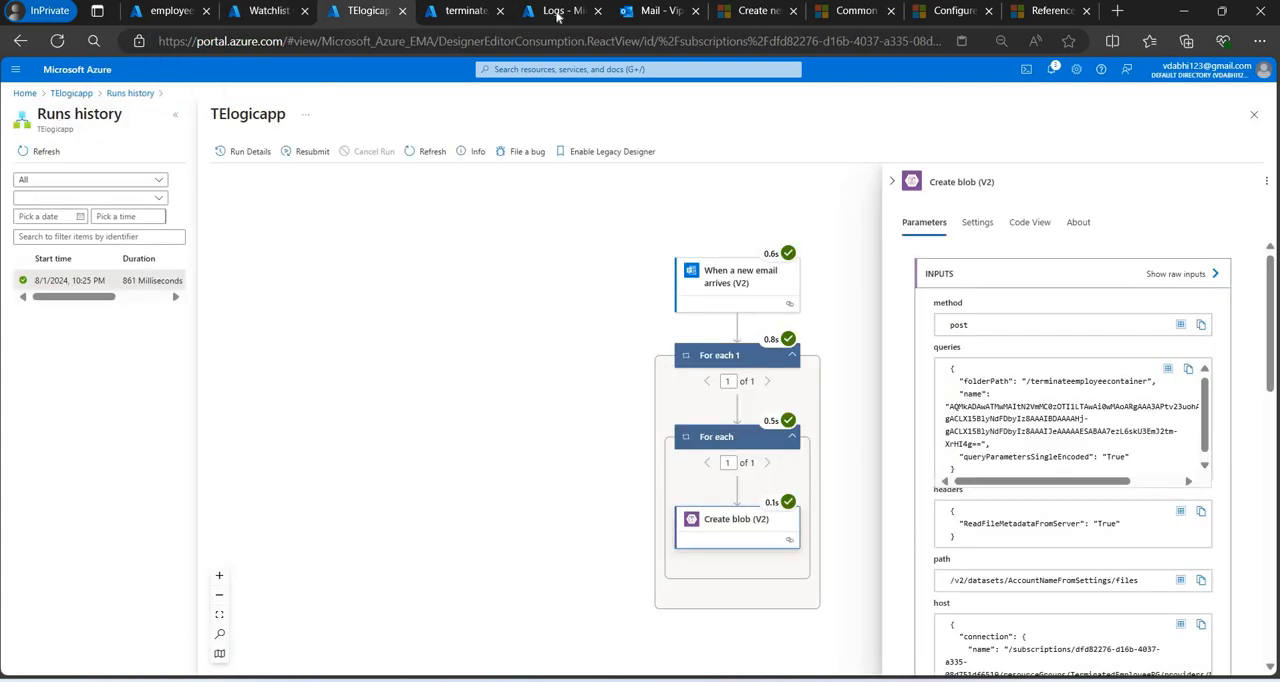
click(462, 11)
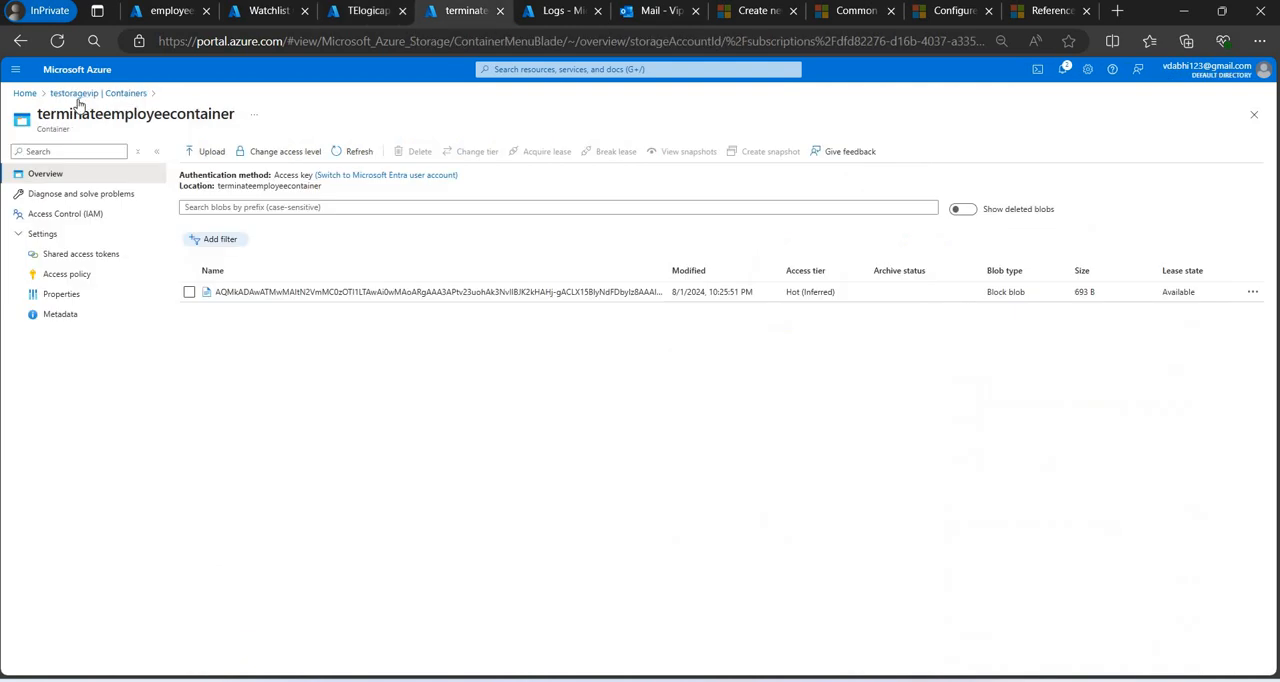
click(98, 93)
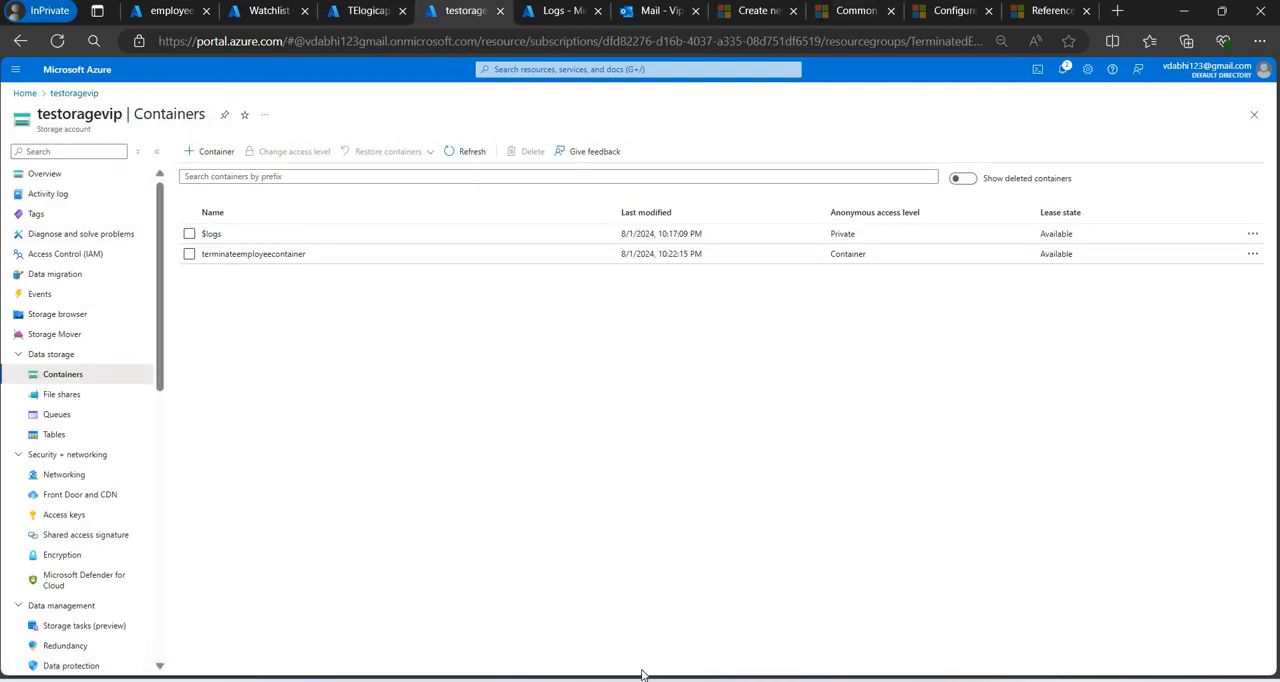
Switch to the Word guide on fetching terminated employees and review its watchlist creation, log query and blob SAS URL instructions.
mouse_move(840, 668)
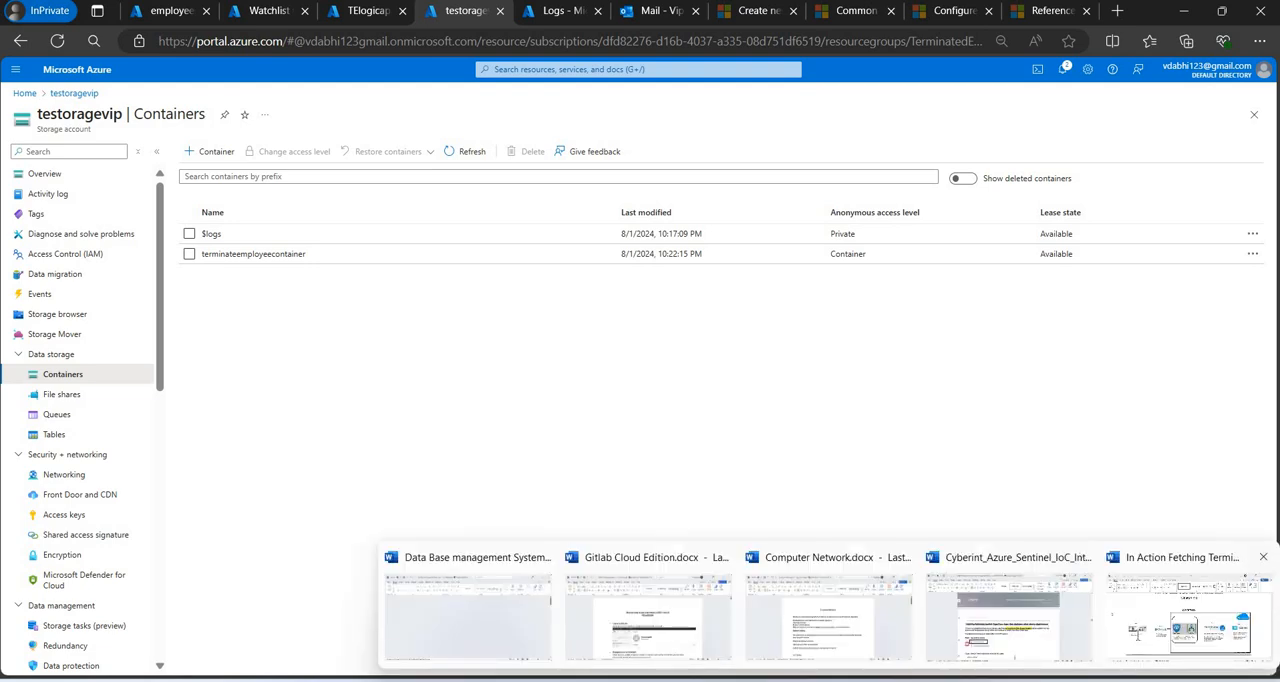
click(1137, 635)
ctrl+scroll(1137, 635, down, 7)
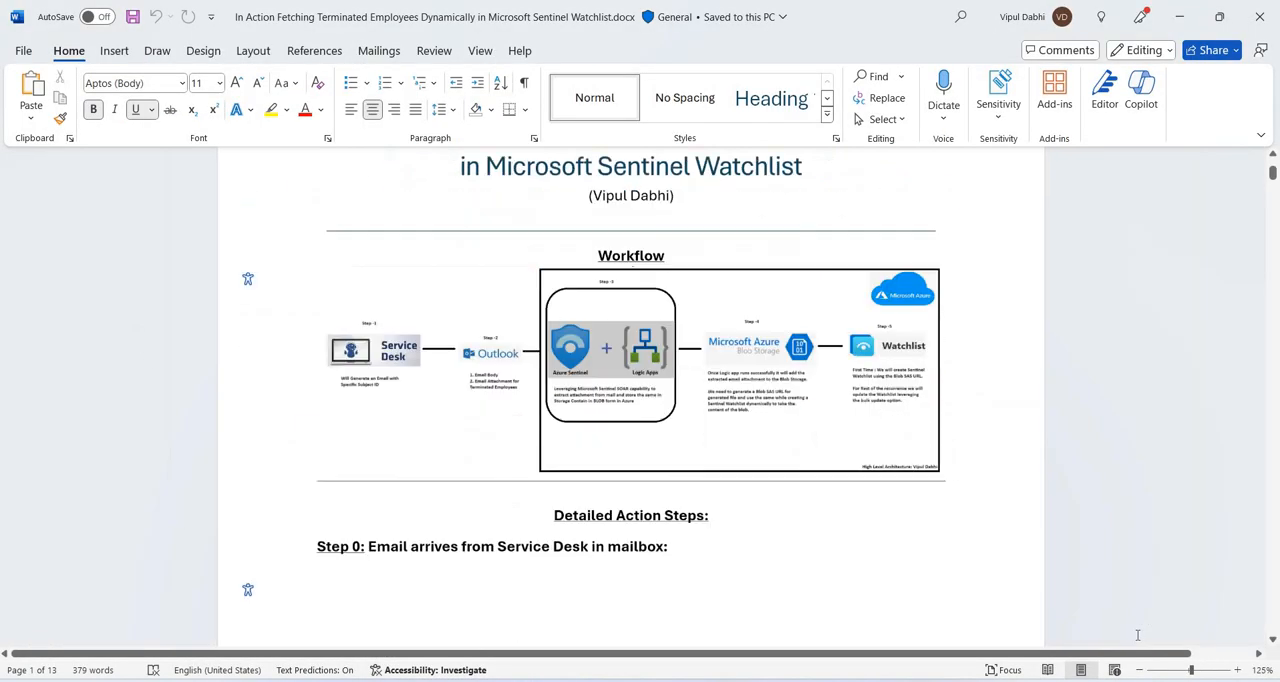
scroll(1137, 635, down, 10)
scroll(1137, 635, down, 10)
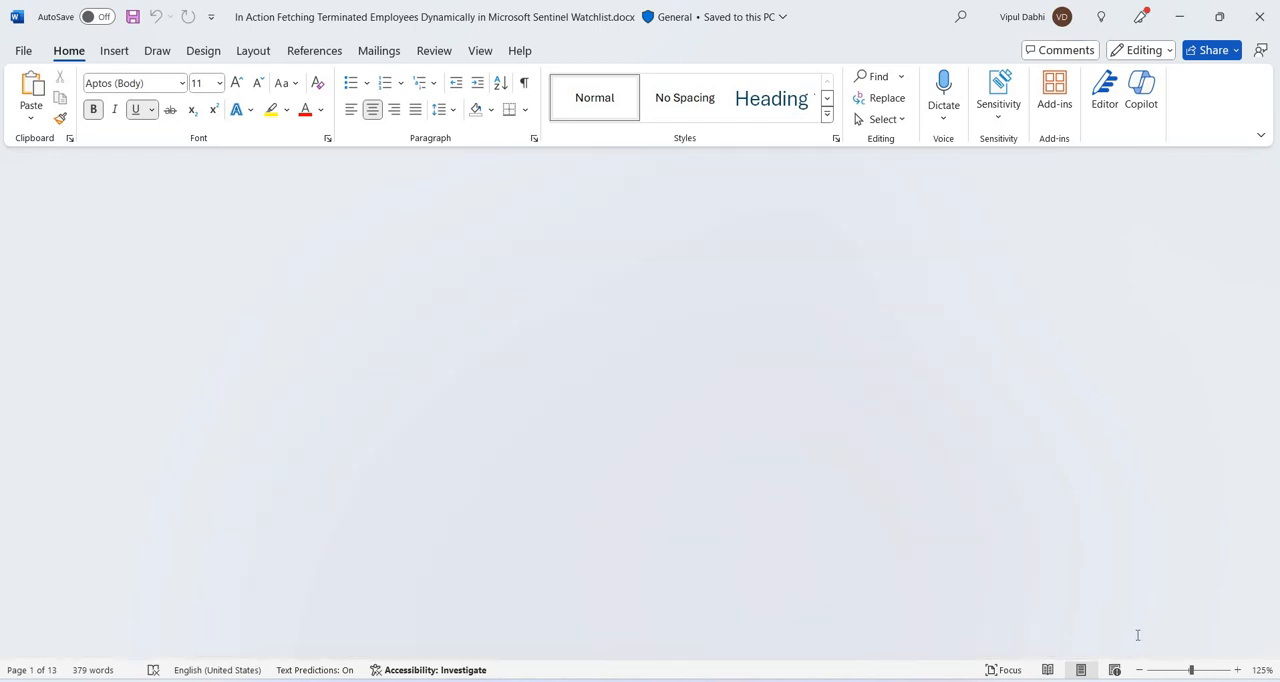
scroll(1137, 635, down, 15)
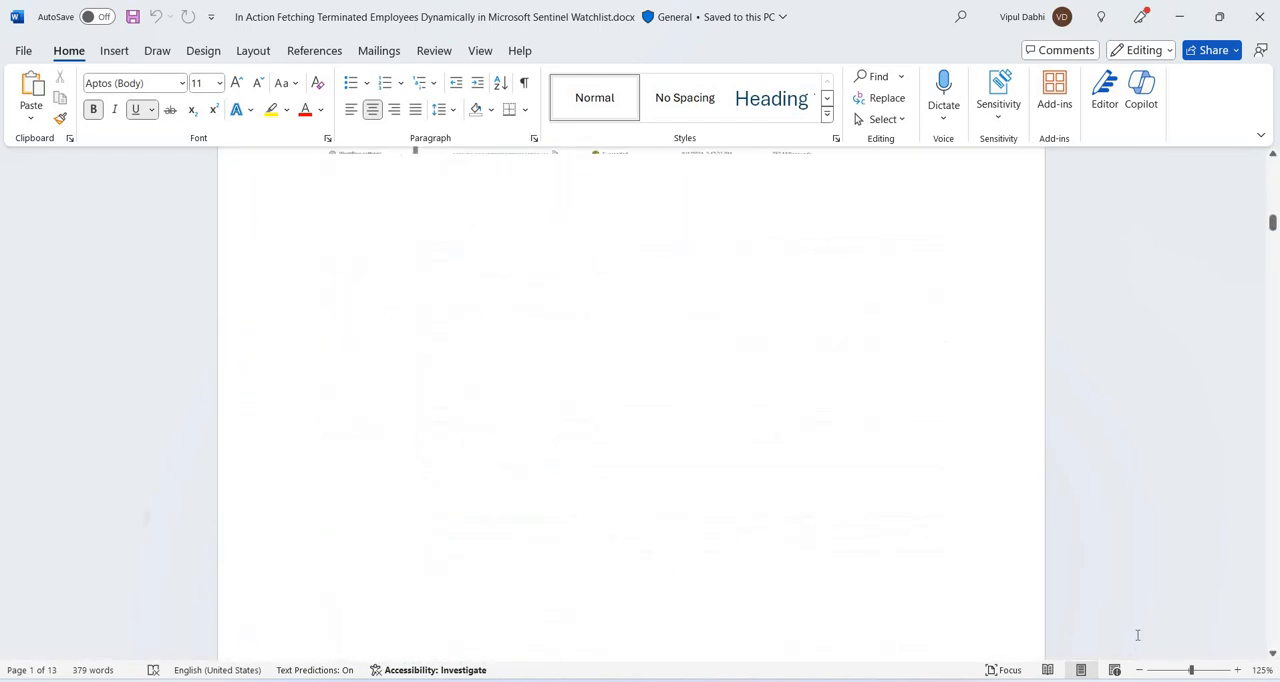
scroll(1137, 635, down, 15)
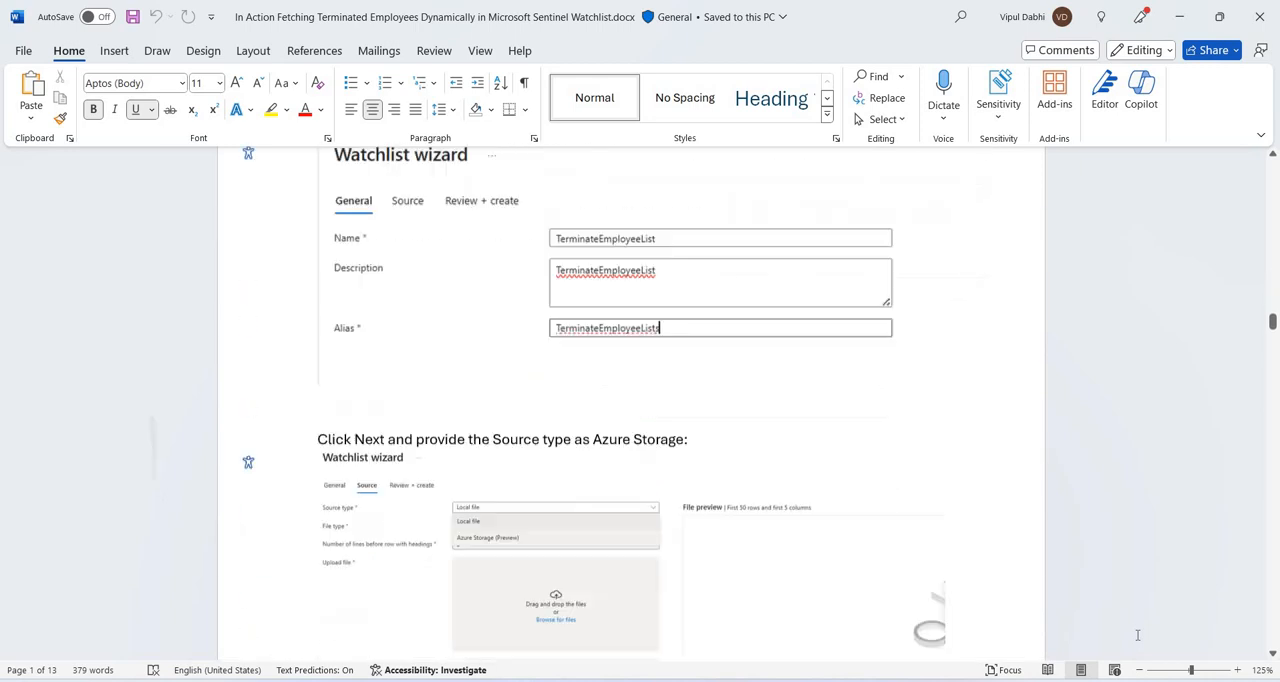
scroll(1137, 635, down, 15)
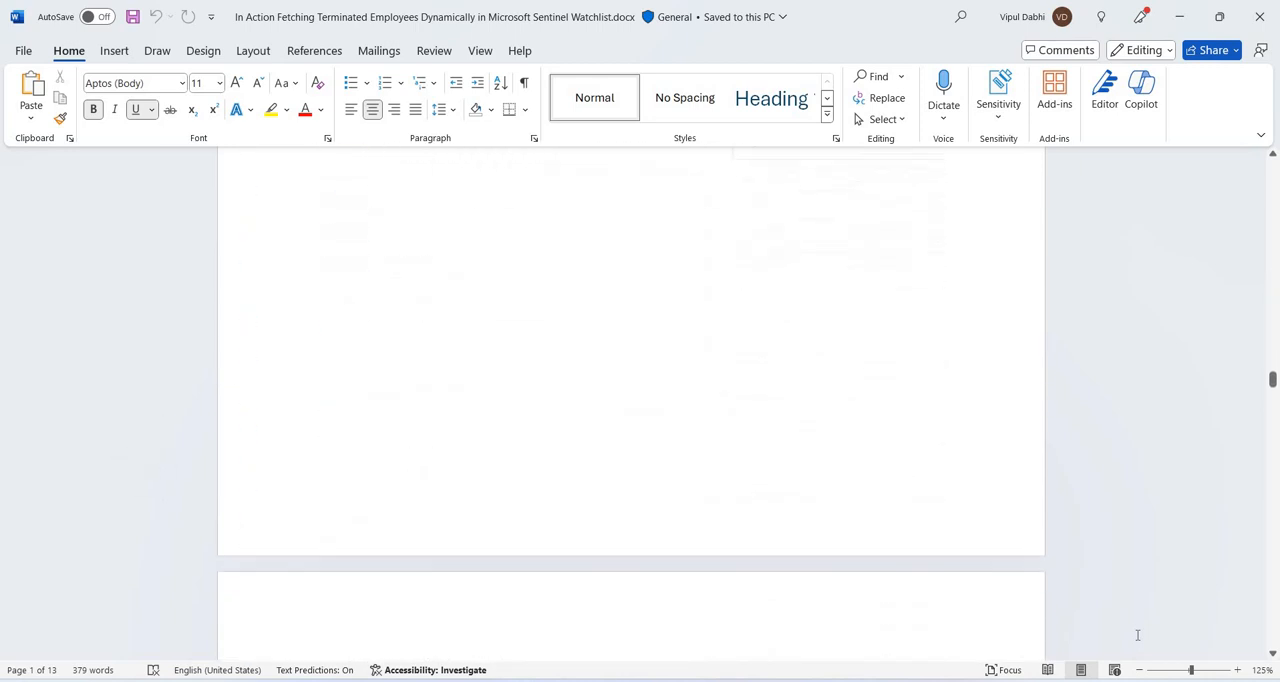
scroll(1137, 635, down, 15)
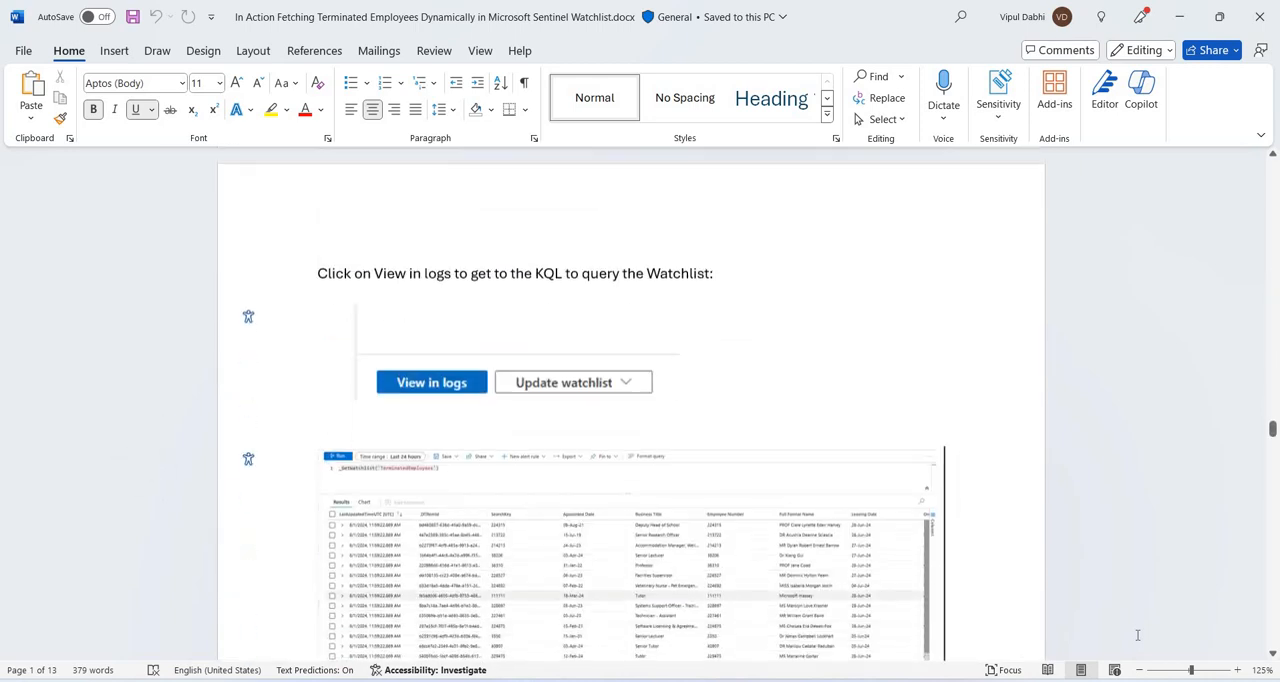
scroll(1137, 635, down, 15)
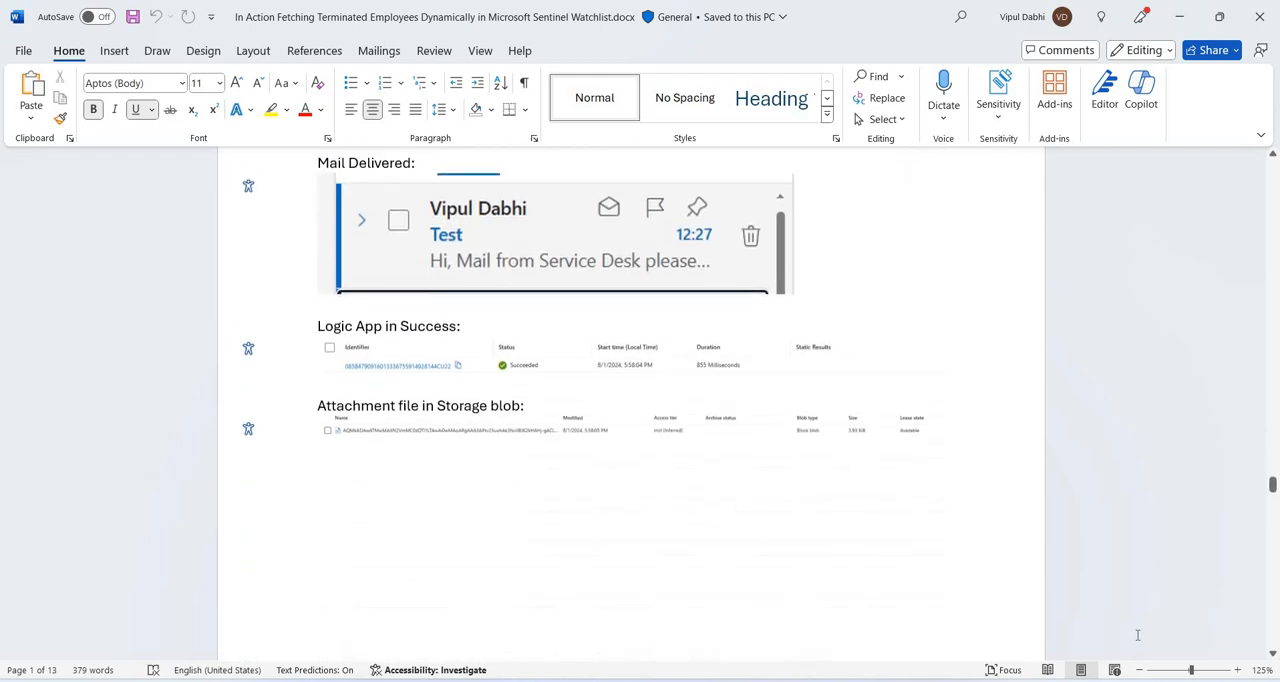
scroll(1137, 635, down, 4)
scroll(1137, 635, down, 9)
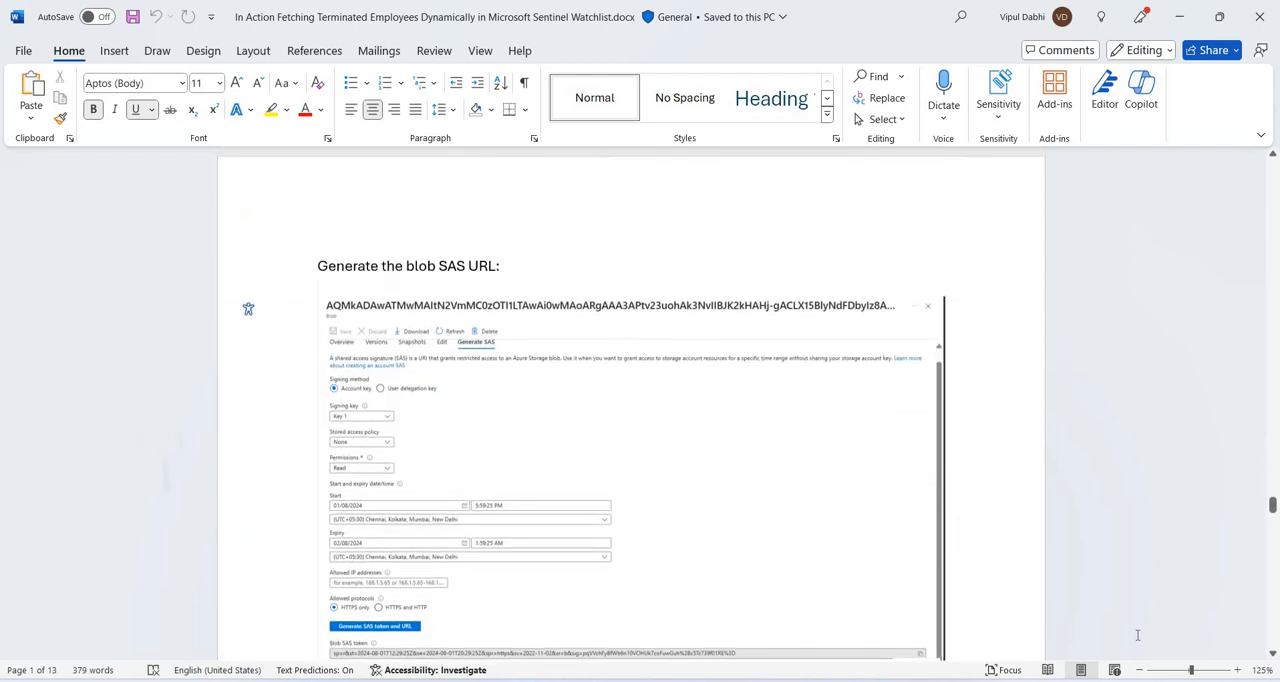
Review the guide's watchlist bulk update, Azure Storage source settings and email-to-blob instructions.
scroll(1137, 635, down, 4)
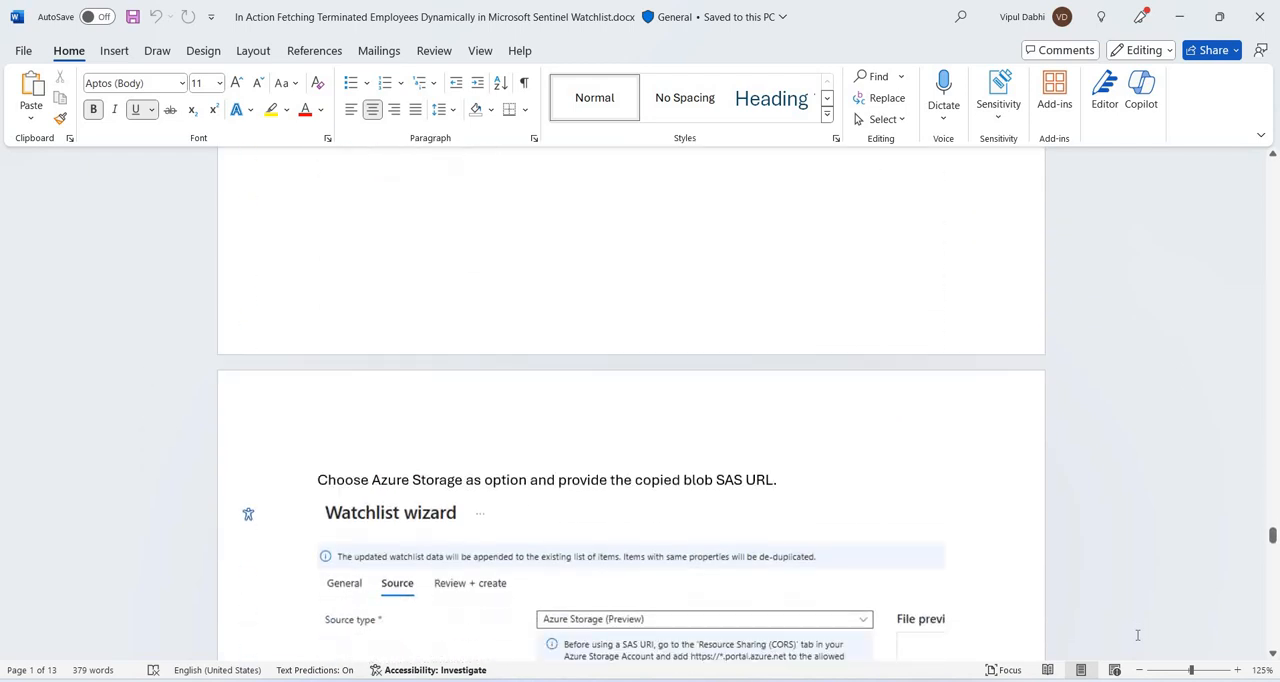
scroll(1137, 635, up, 4)
scroll(1137, 635, down, 8)
scroll(1137, 635, up, 1)
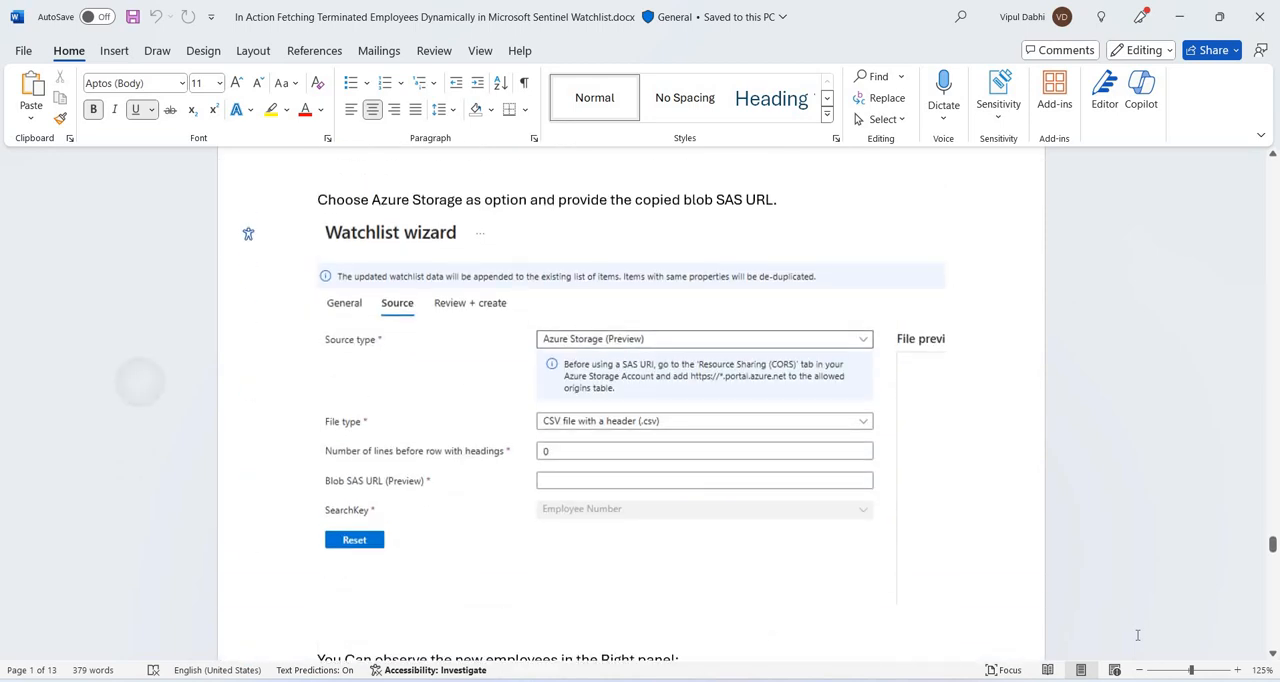
scroll(1137, 635, down, 6)
scroll(1137, 635, up, 1)
scroll(1137, 635, up, 20)
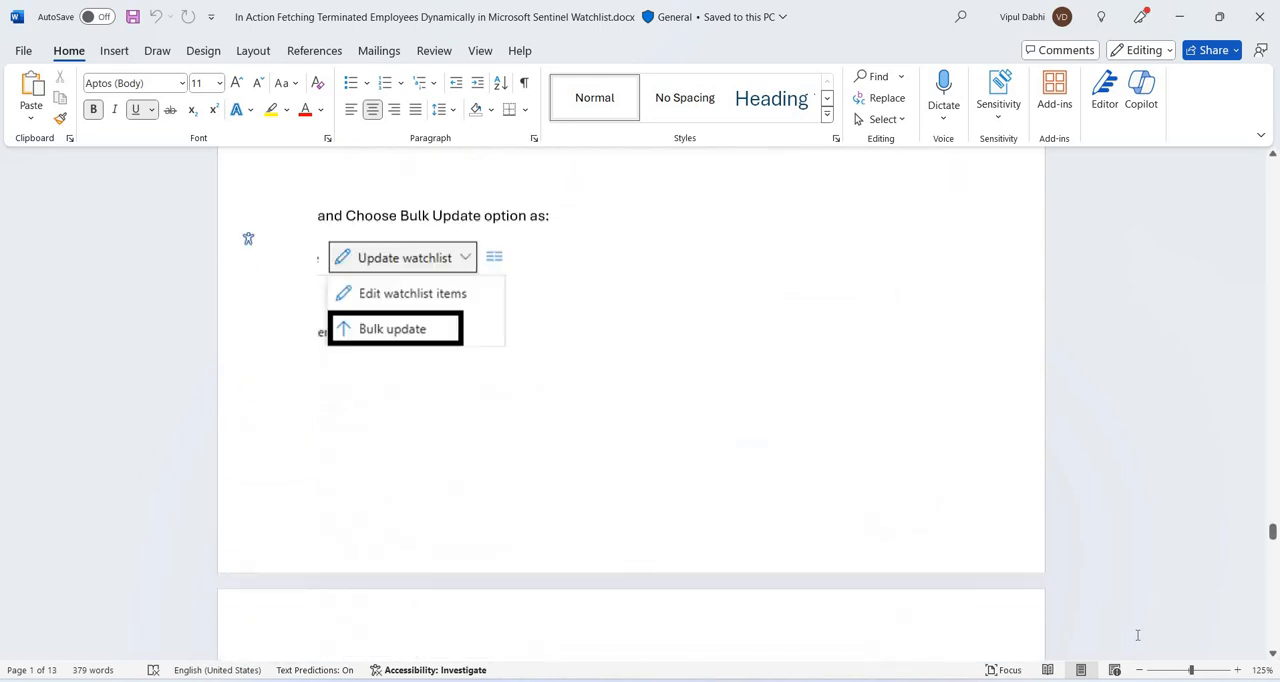
scroll(1137, 635, up, 3)
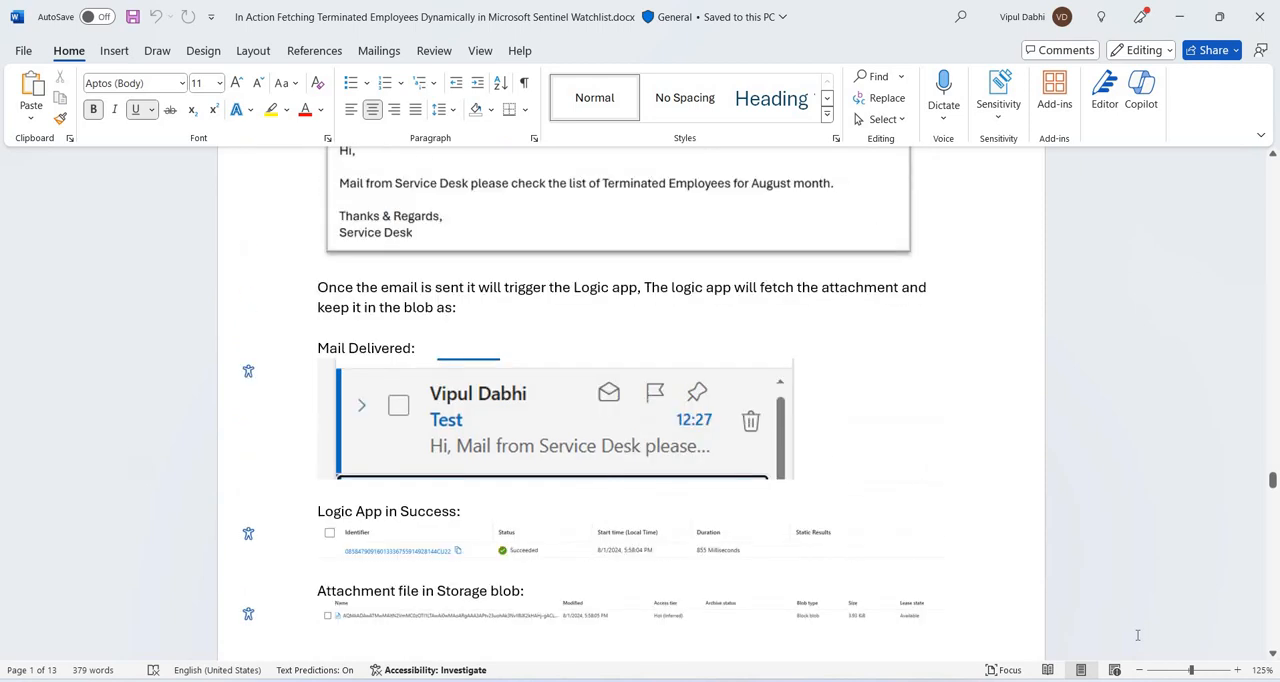
Find "cors" in the guide to reach the storage account resource sharing instructions, then close the search results.
key(ctrl+f)
text(cors)
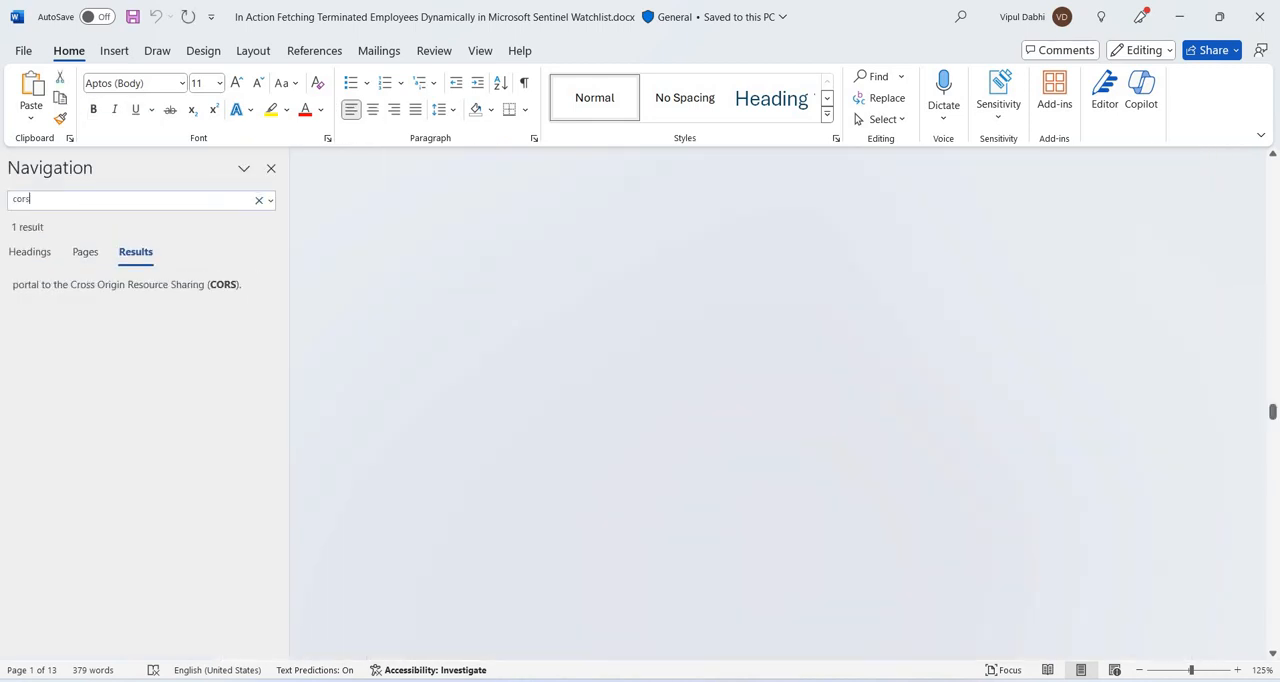
click(271, 169)
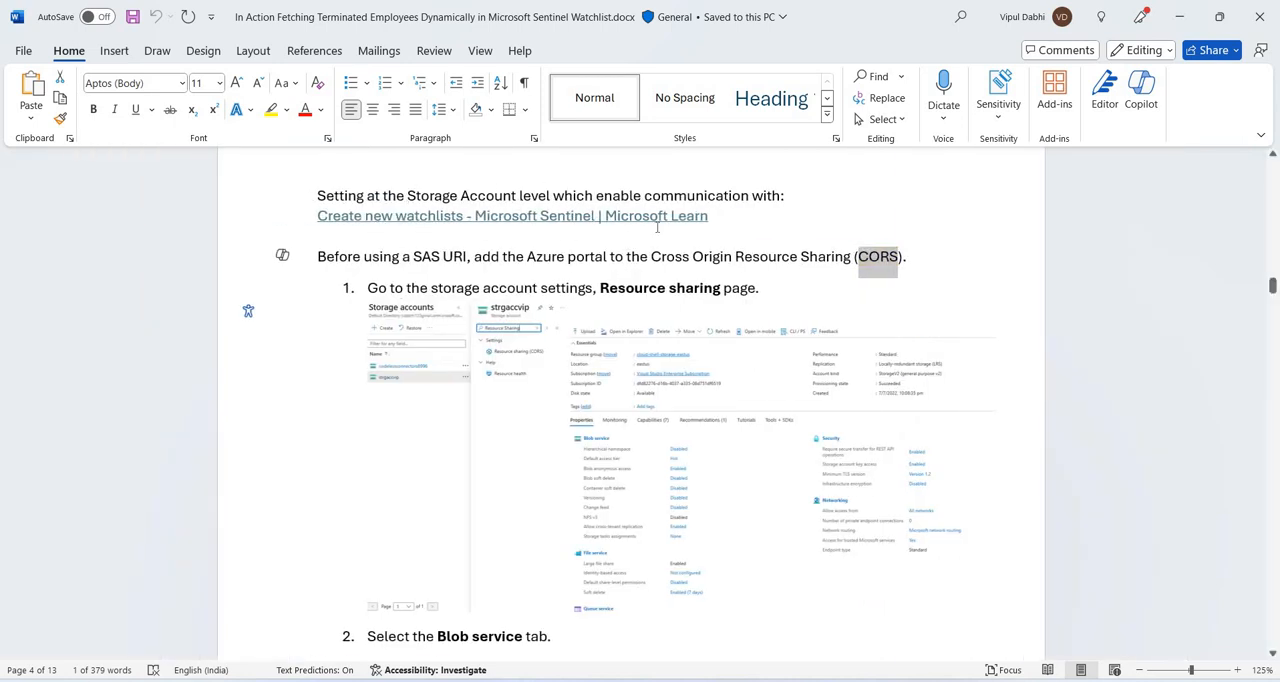
Complete the storage account setting line above the Microsoft Learn link by adding "Watchlist" after "communication with".
click(783, 199)
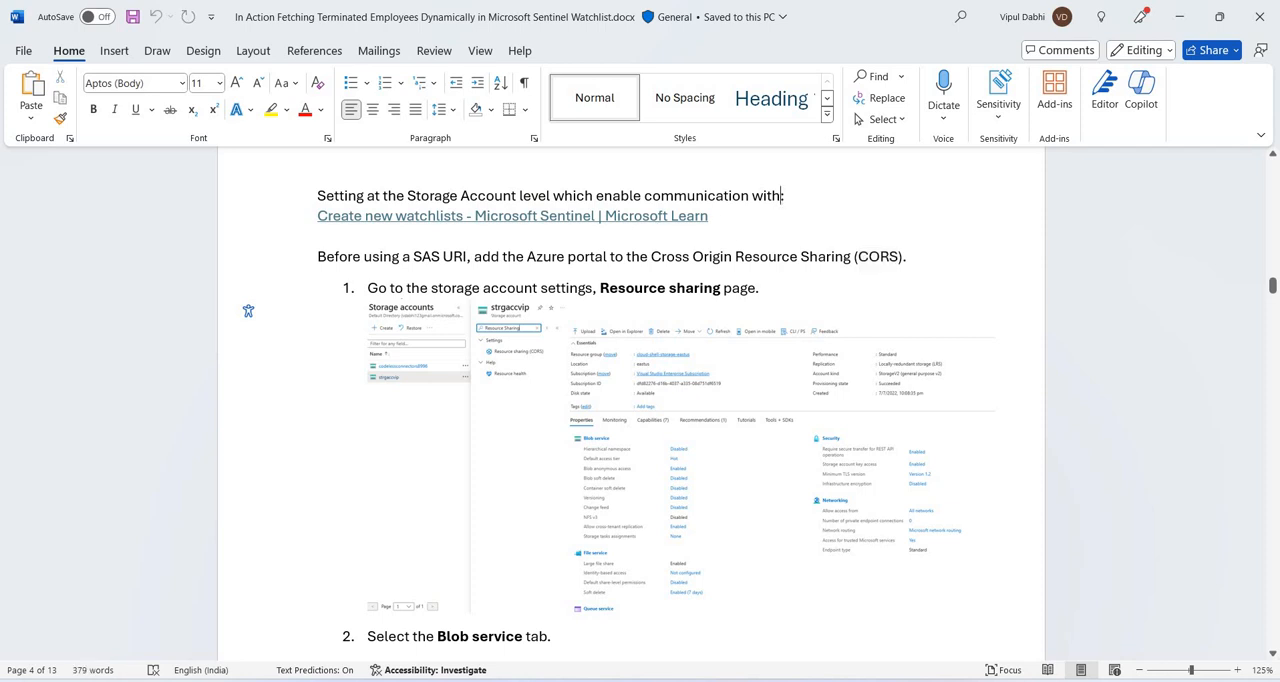
text(Watchlist)
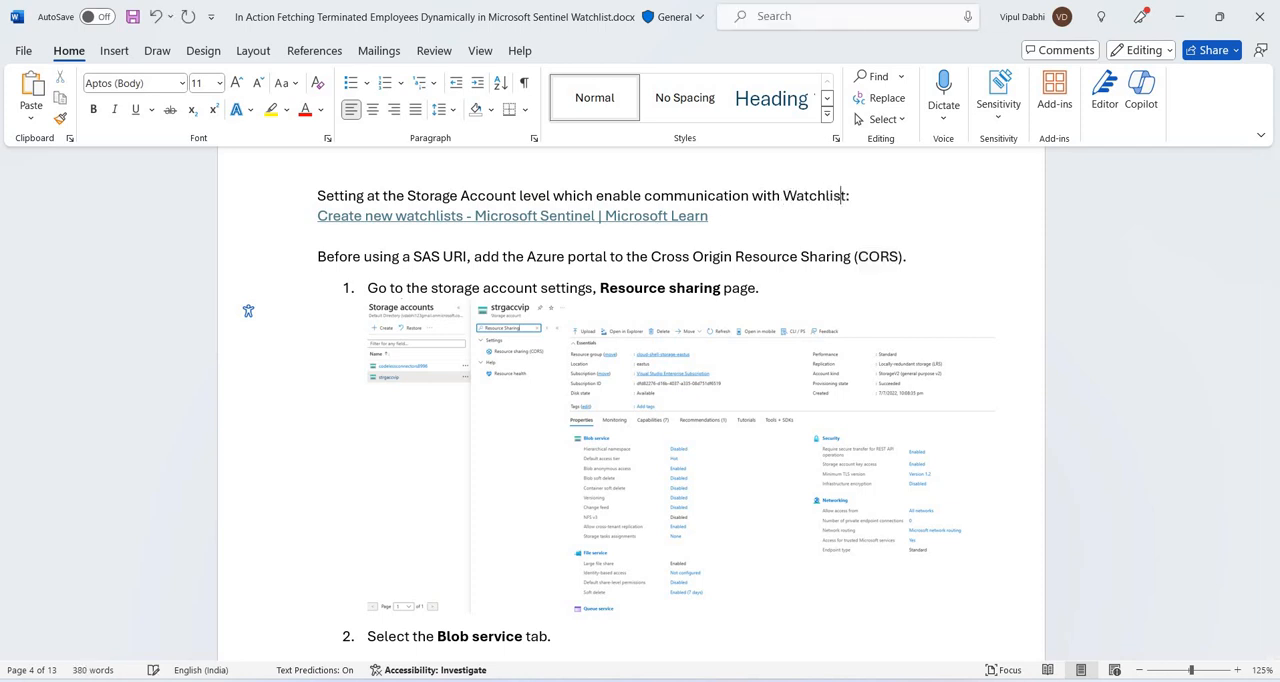
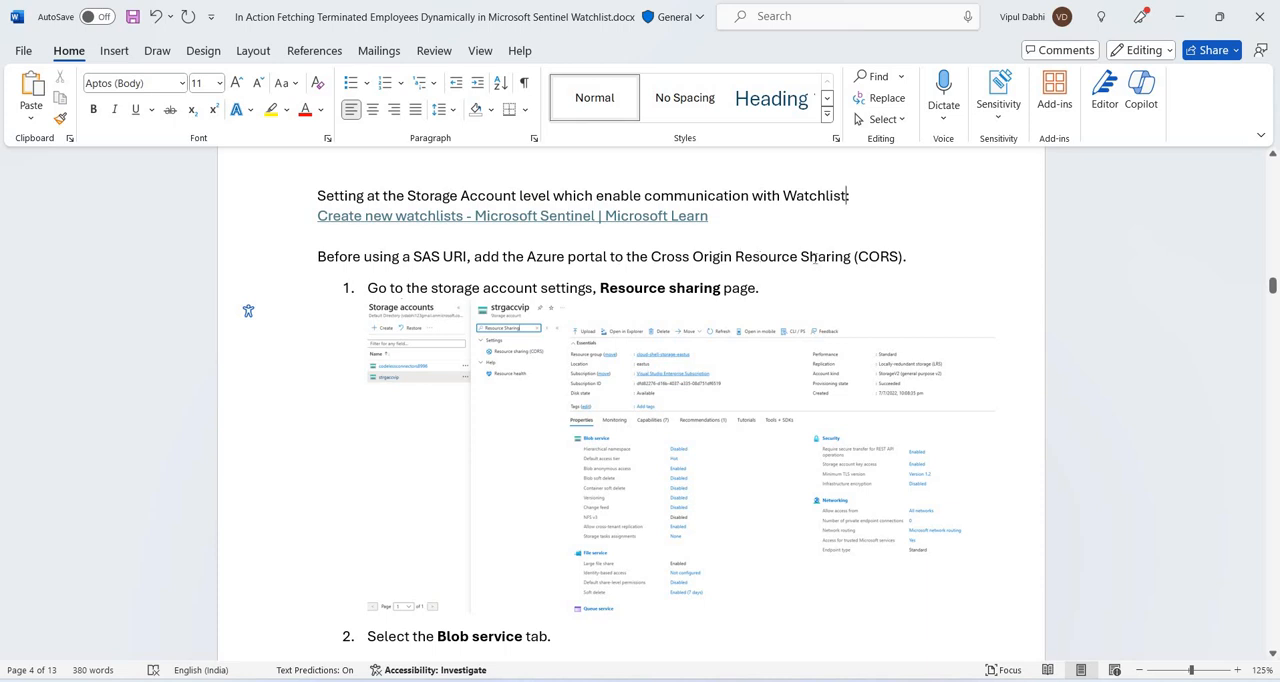
Check the guide's Resource sharing instruction, then open the Resource sharing (CORS) settings of the testoragevip storage account in the Azure portal.
scroll(813, 257, down, 1)
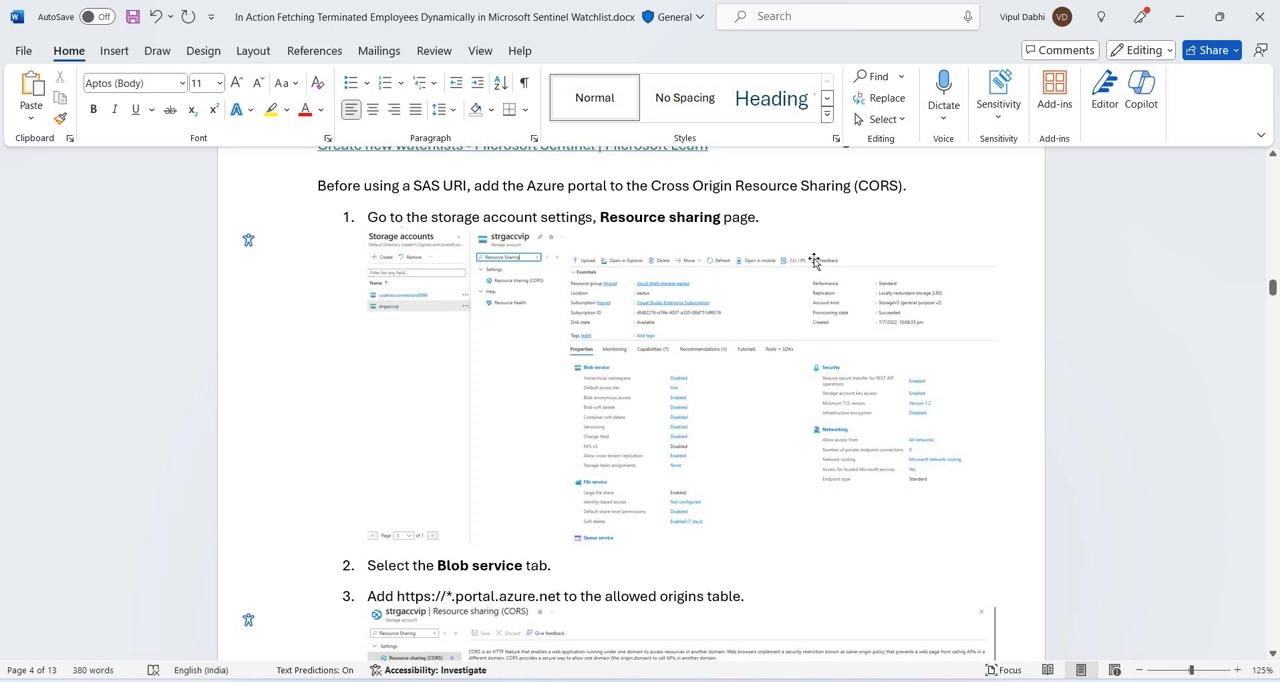
scroll(814, 261, down, 1)
scroll(814, 260, up, 1)
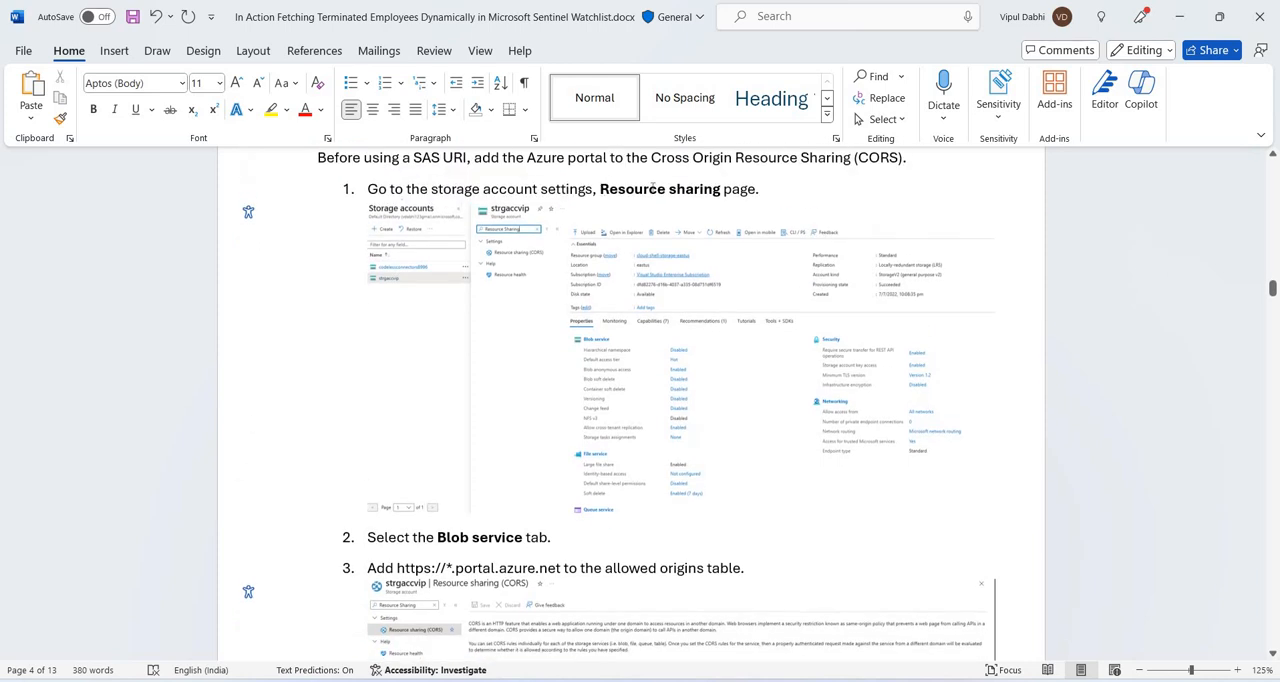
drag(600, 189, 721, 190)
key(alt+Tab)
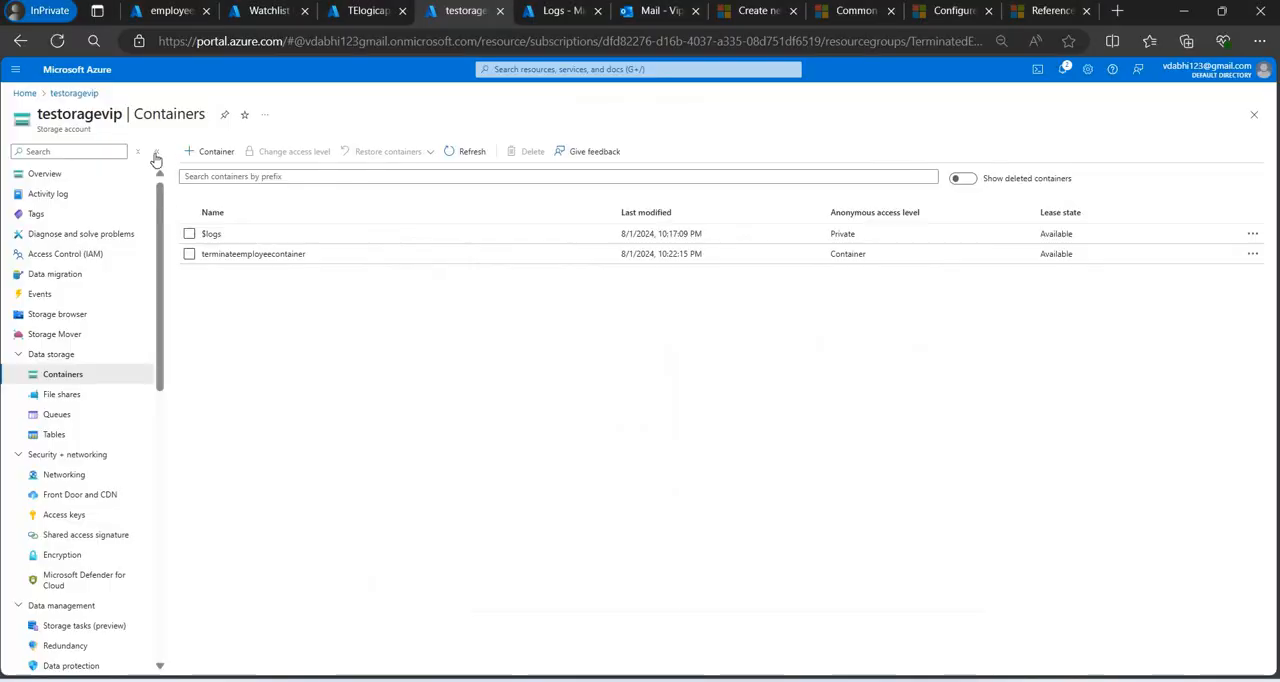
click(103, 153)
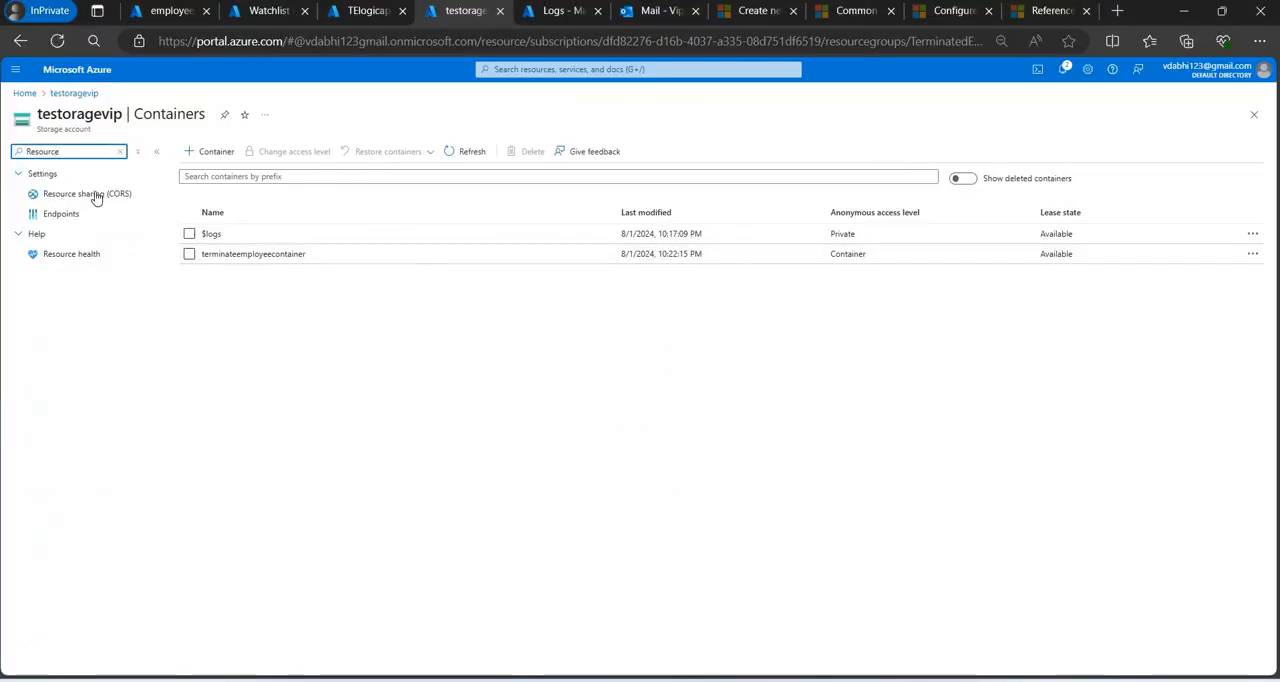
click(98, 196)
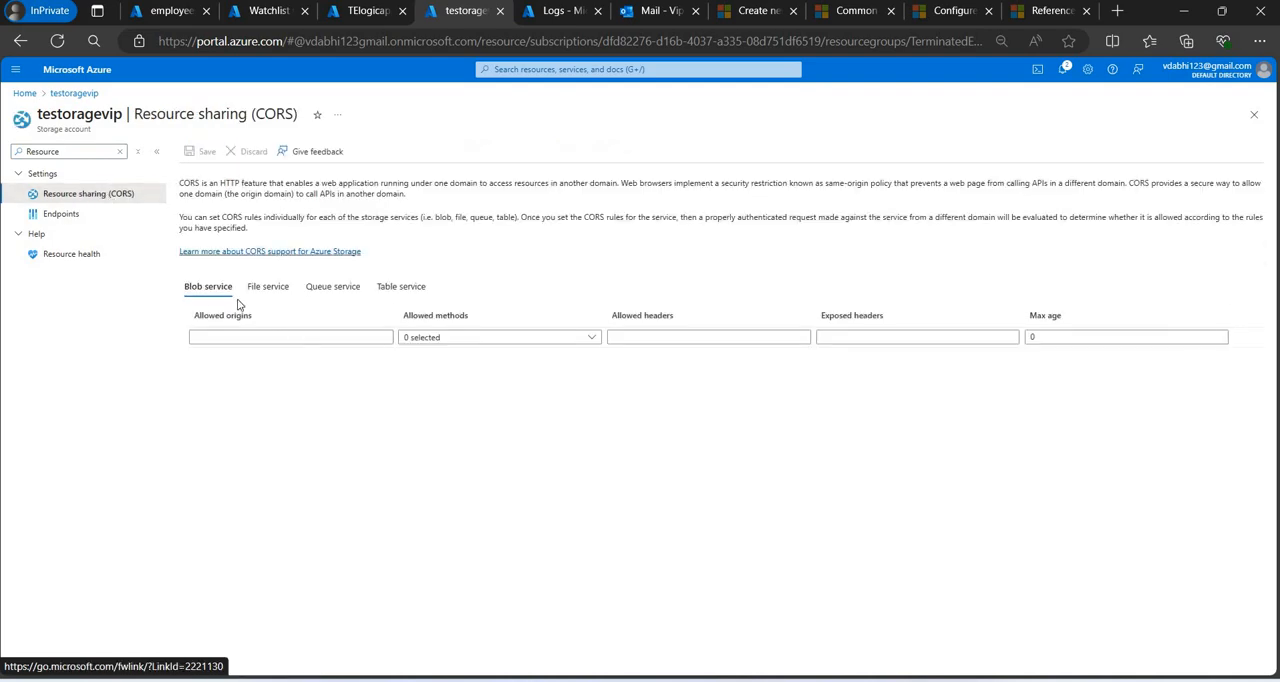
key(alt+Tab)
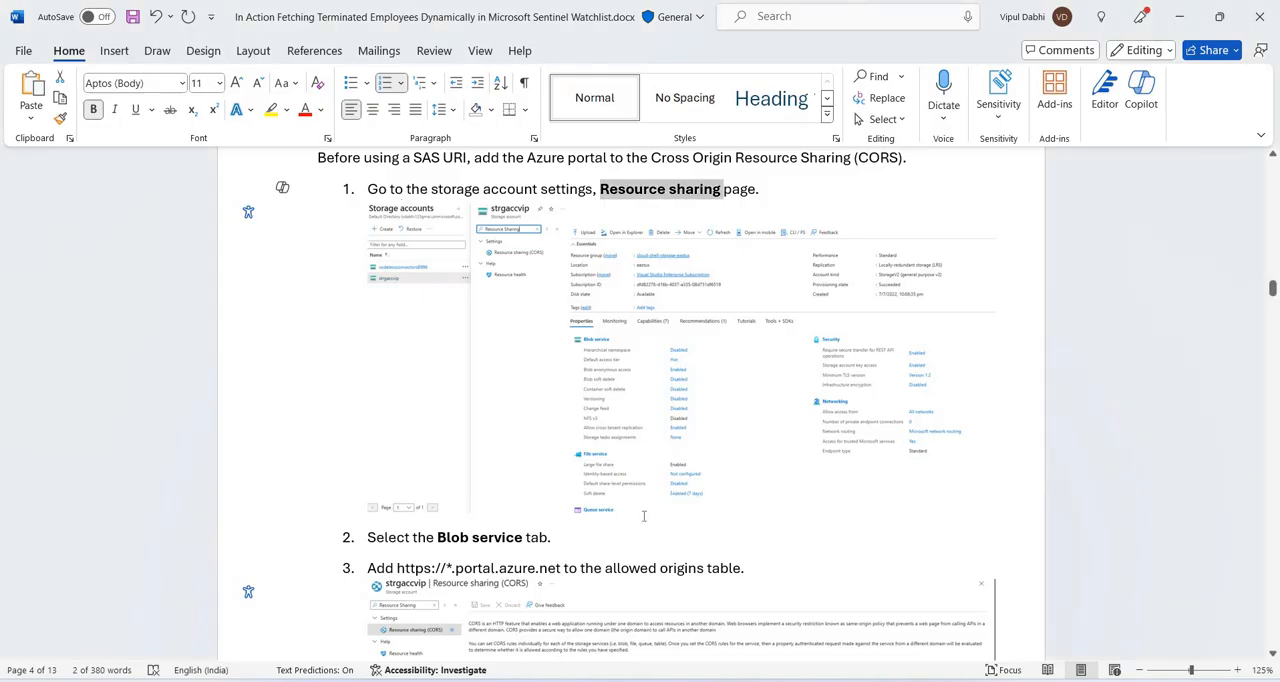
scroll(644, 516, down, 3)
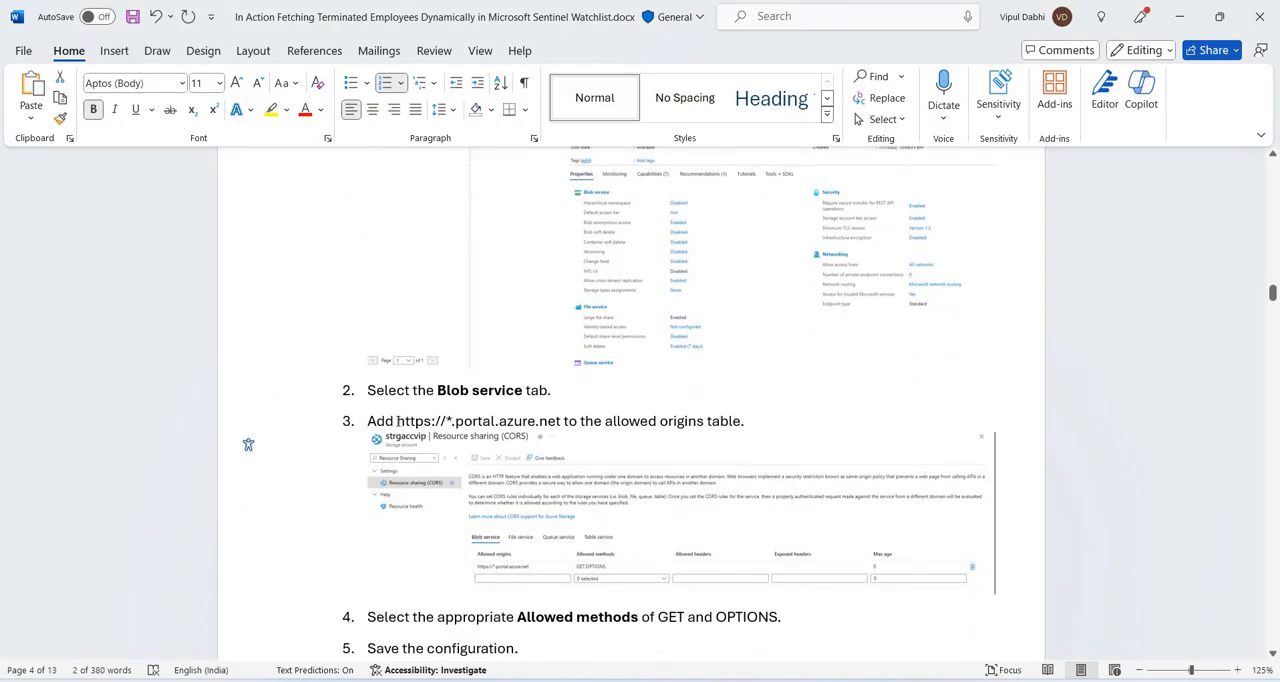
drag(397, 421, 562, 424)
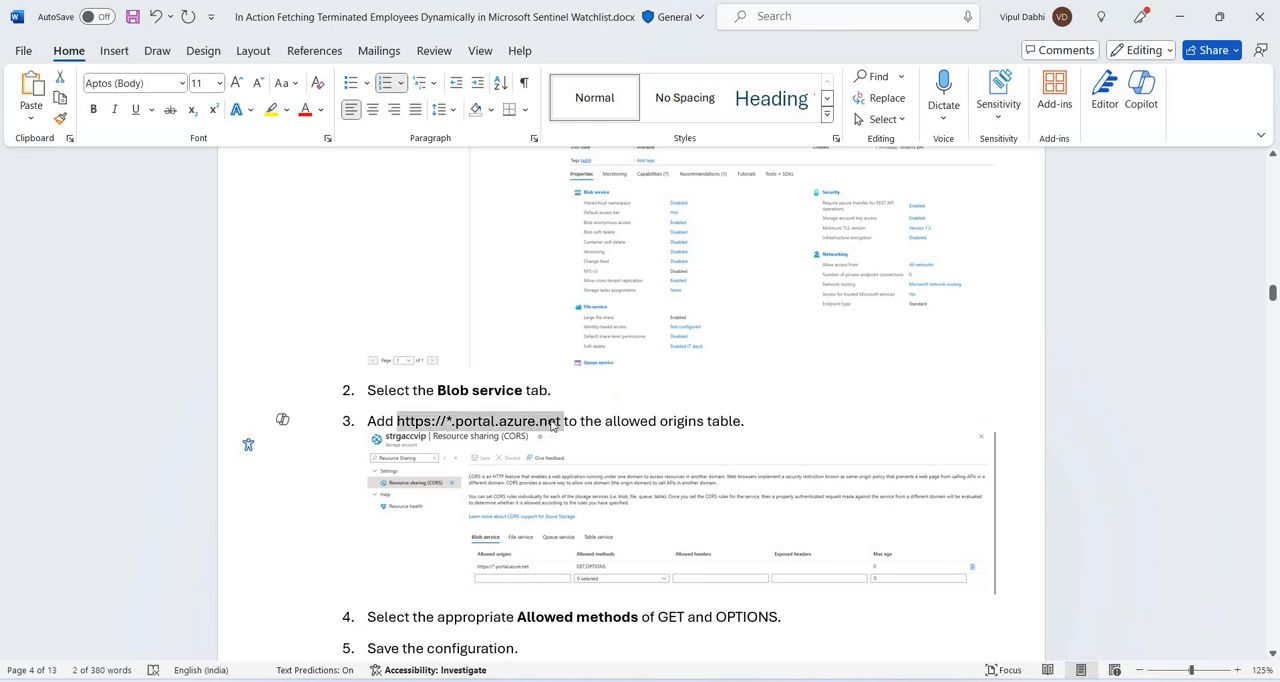
text(Service Desk Terminated Employee List)
key(ctrl+z)
click(270, 110)
key(ctrl+s)
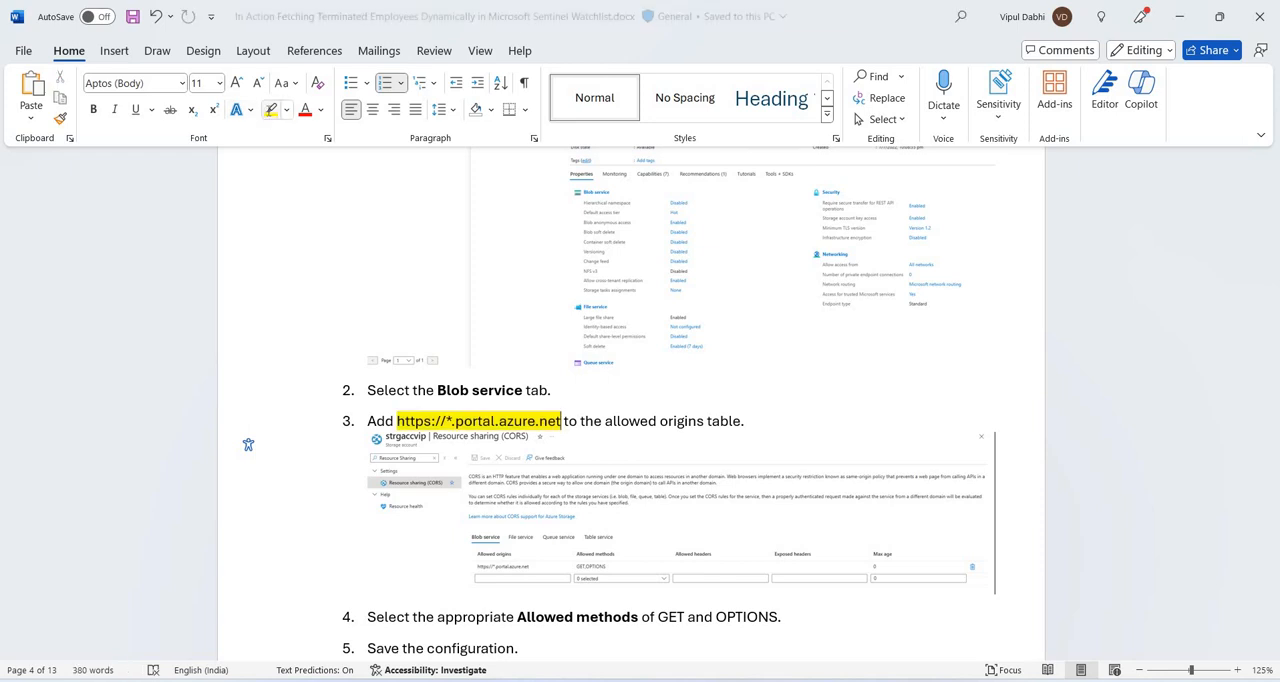
key(alt+Tab)
click(244, 340)
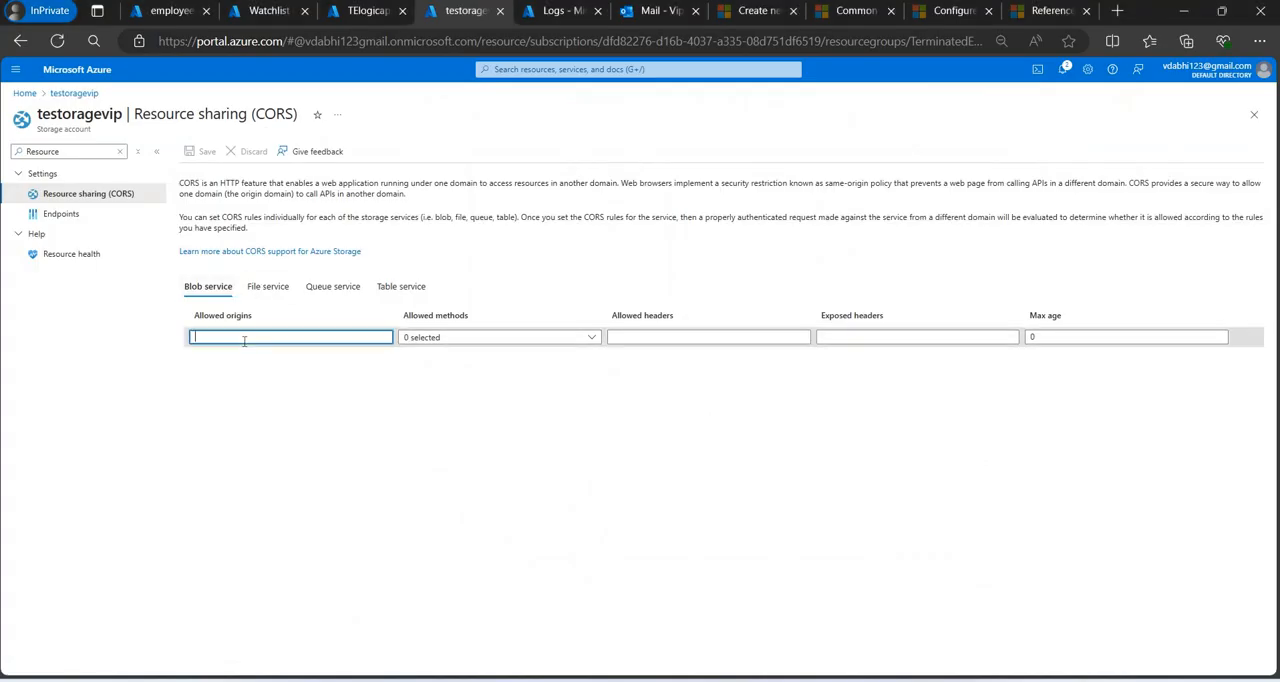
text(https://*.portal.azure.net)
key(alt+Tab)
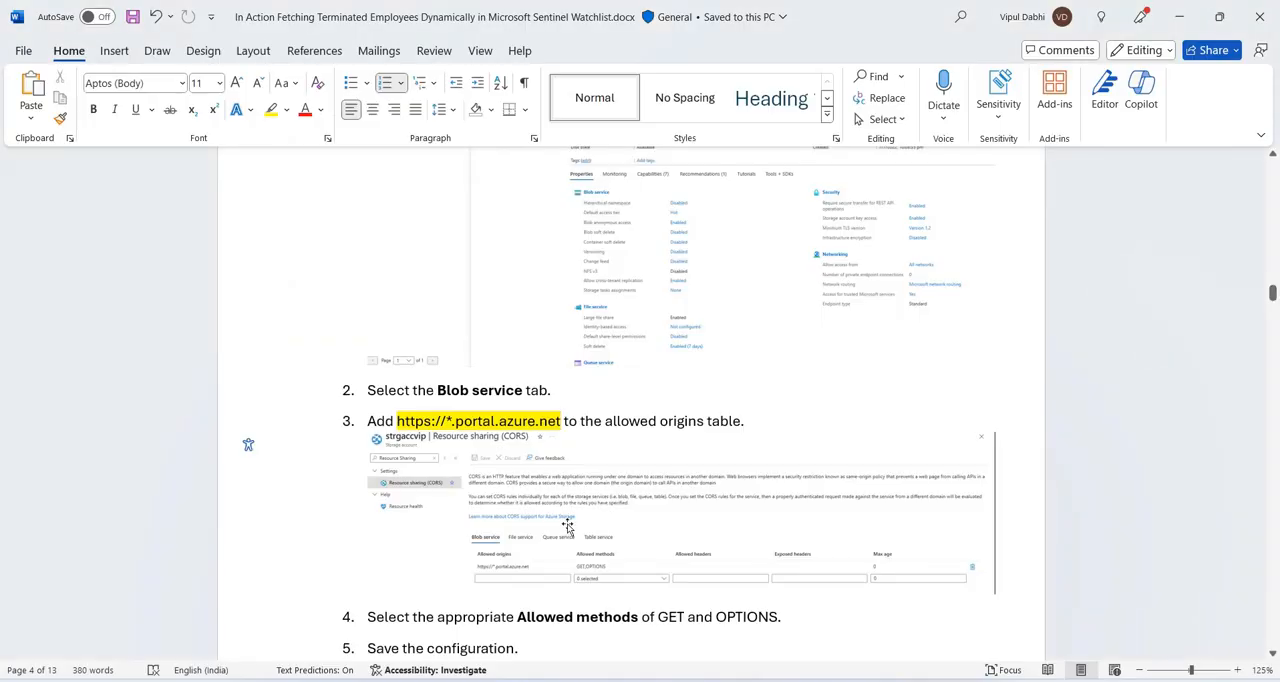
scroll(567, 526, down, 3)
key(alt+Tab)
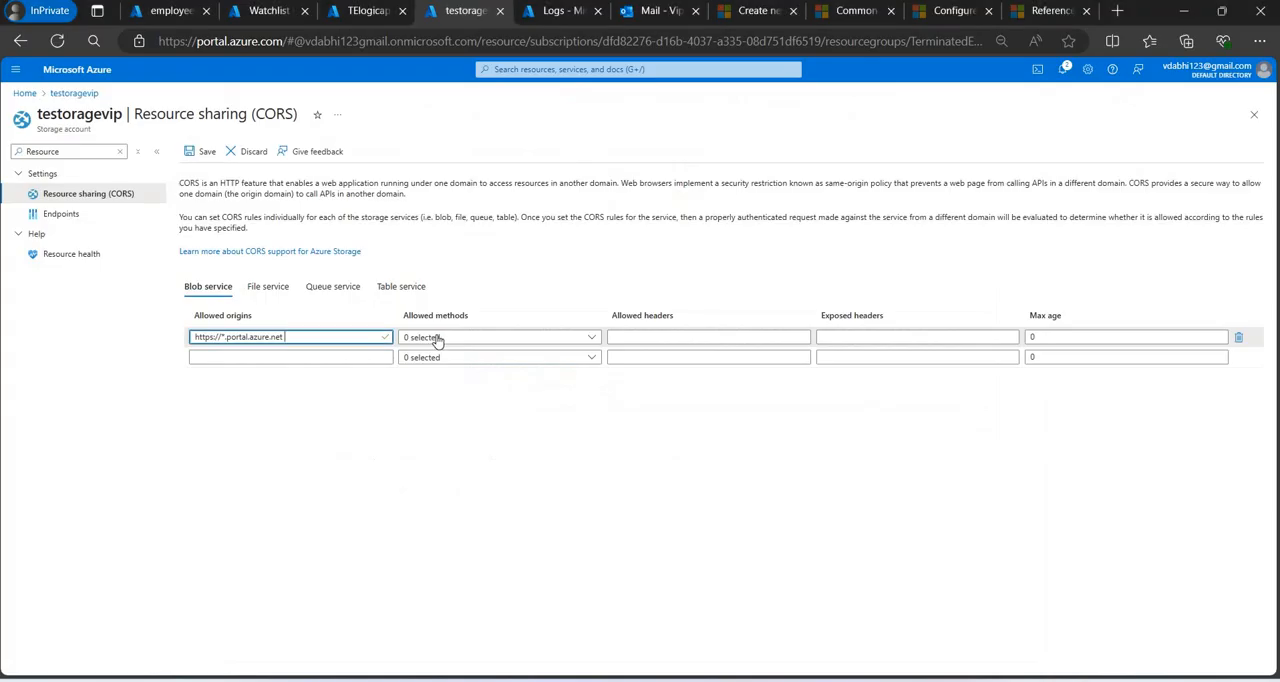
click(437, 340)
click(430, 378)
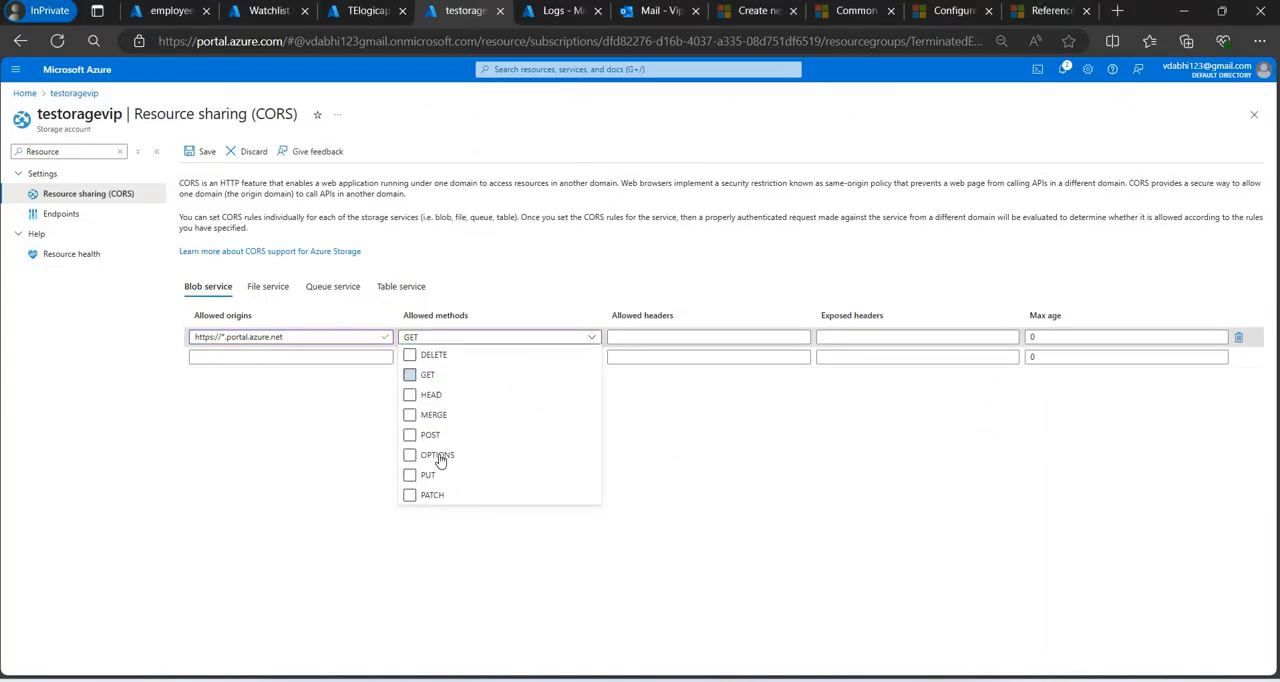
click(438, 455)
click(205, 155)
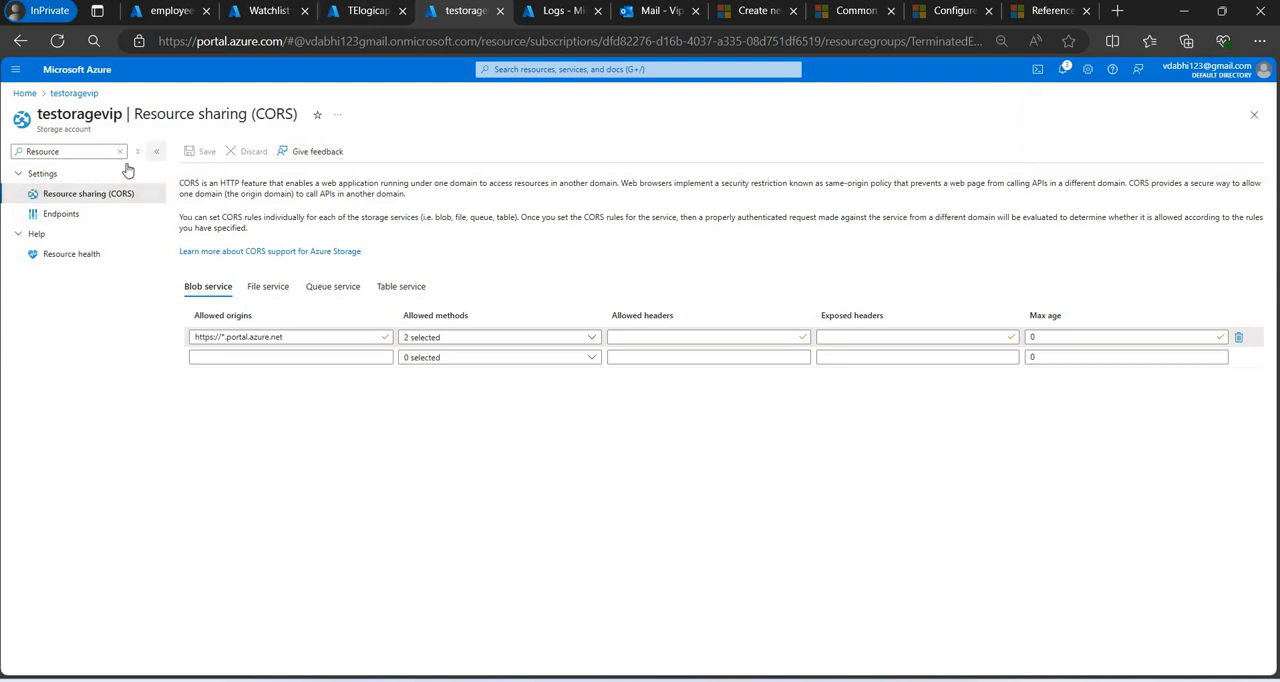
click(120, 150)
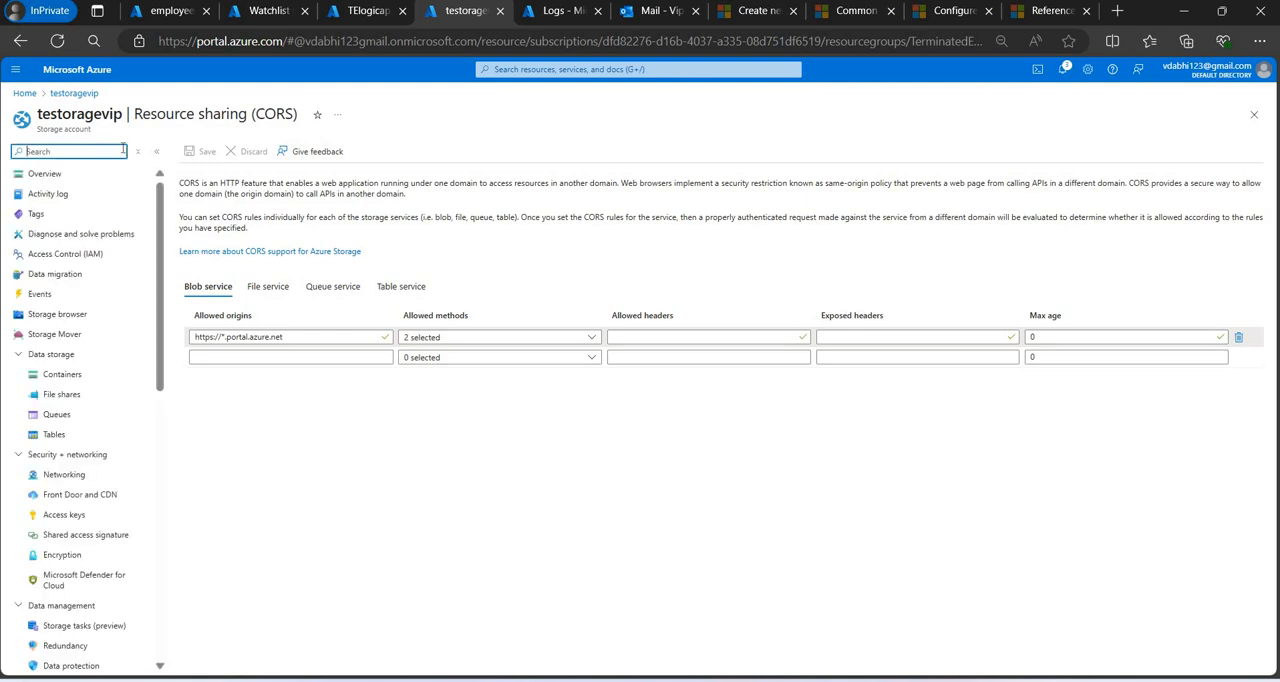
In the Watchlist wizard, enter TerminateEmployees as the name, description and alias, and continue to the source settings.
click(271, 12)
click(230, 178)
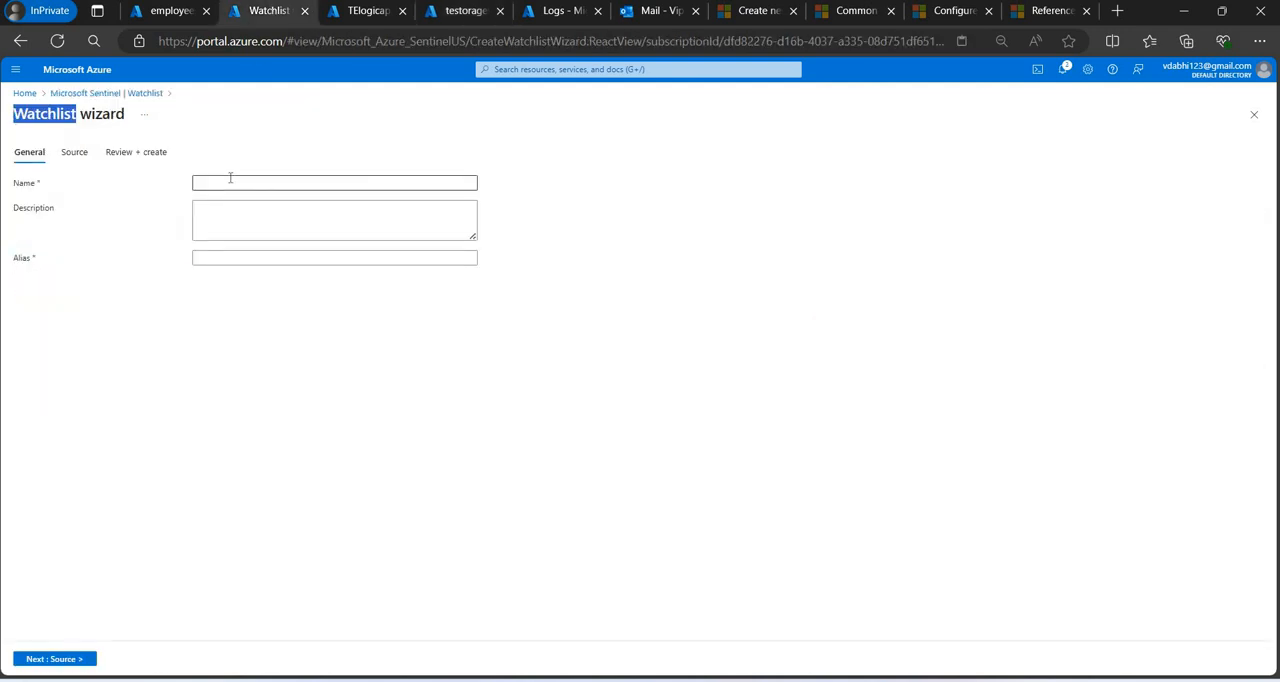
text(TerminateEmployees)
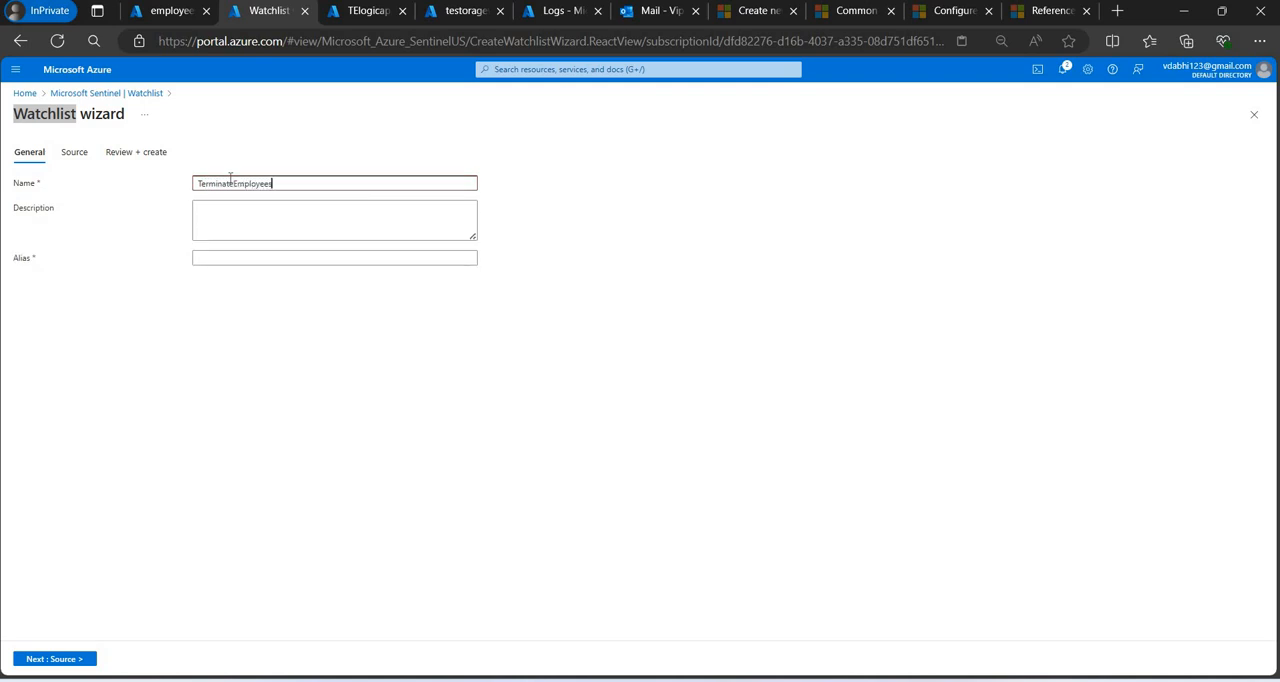
key(ctrl+a)
key(ctrl+c)
key(Tab)
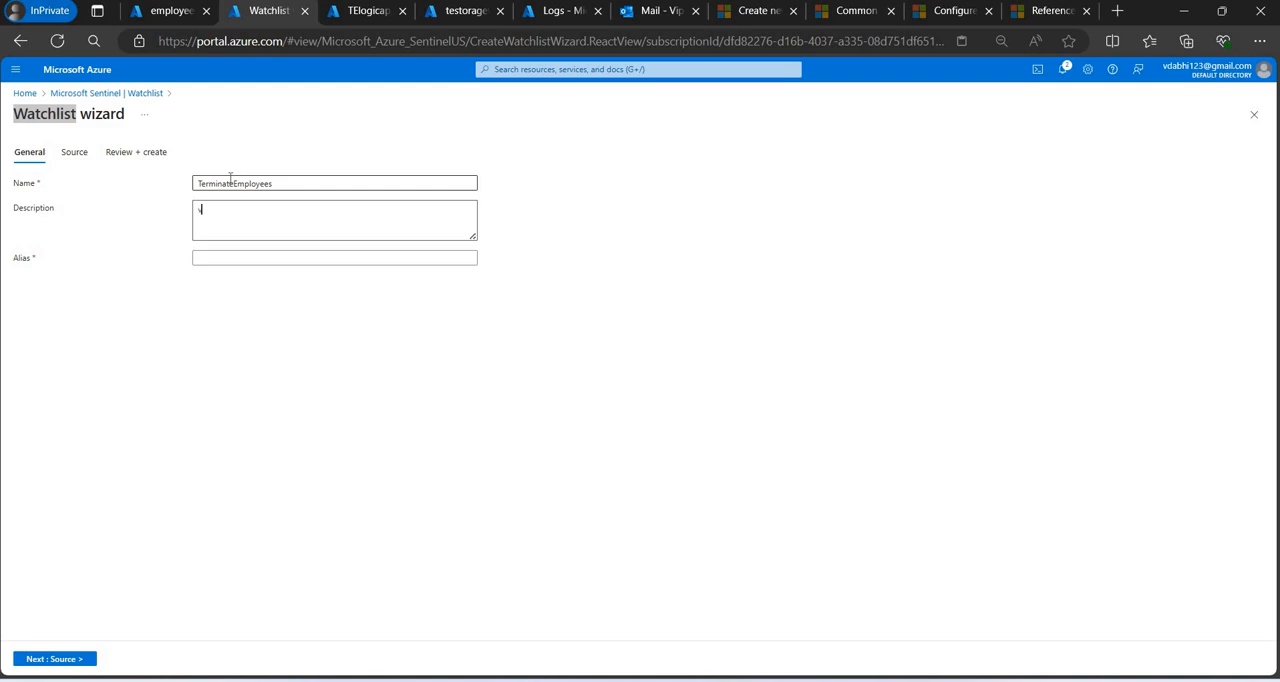
key(Tab)
key(shift+Tab)
key(BackSpace)
key(ctrl+v)
key(Tab)
key(ctrl+v)
key(Return)
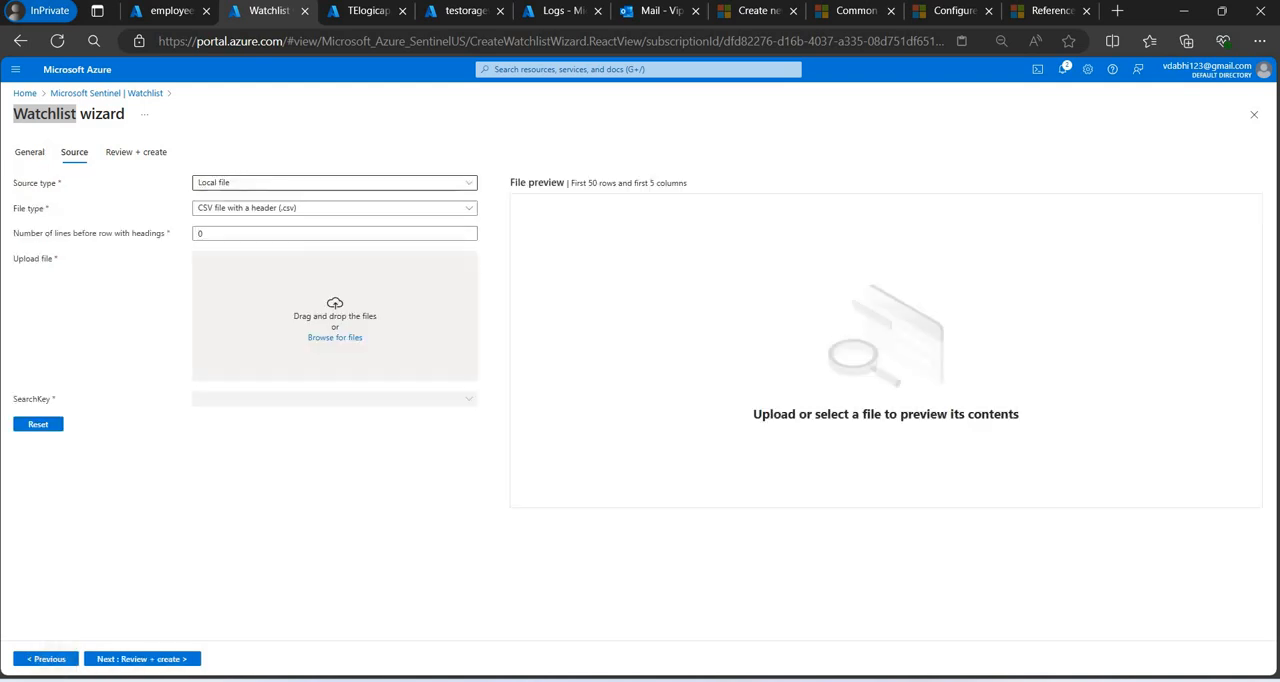
Set the watchlist's source type to Azure Storage (Preview) and locate the required blob SAS URL setting.
click(394, 183)
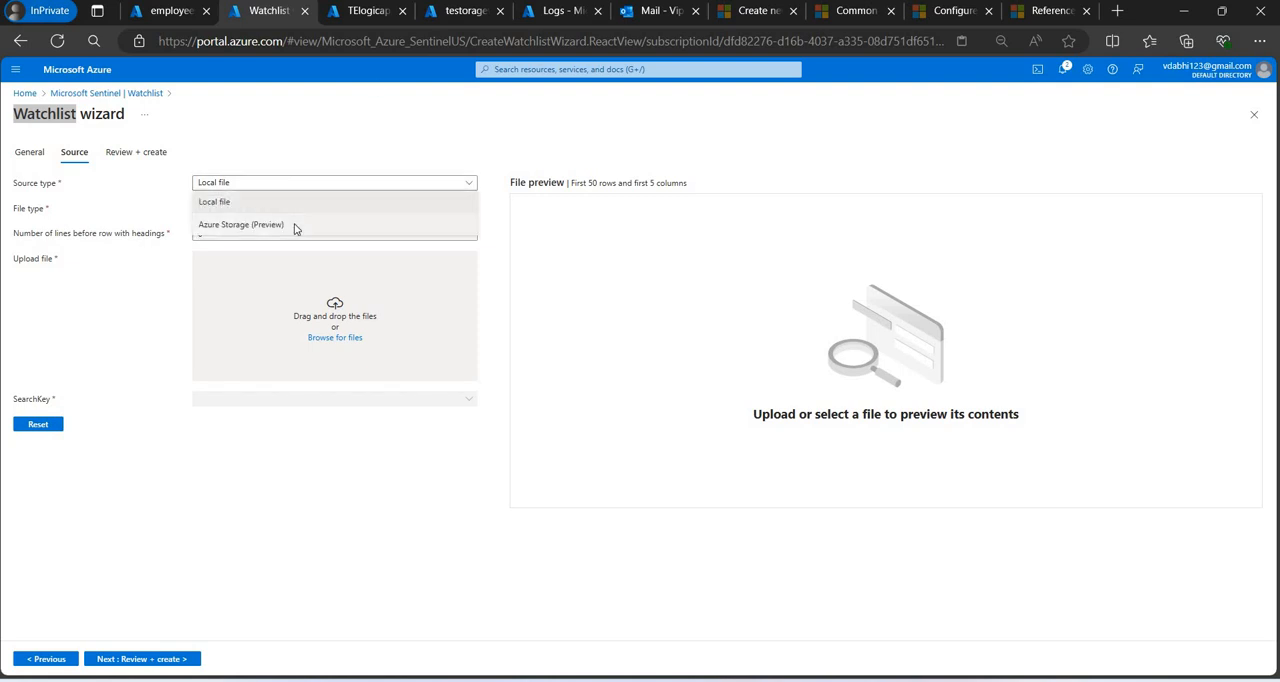
click(294, 225)
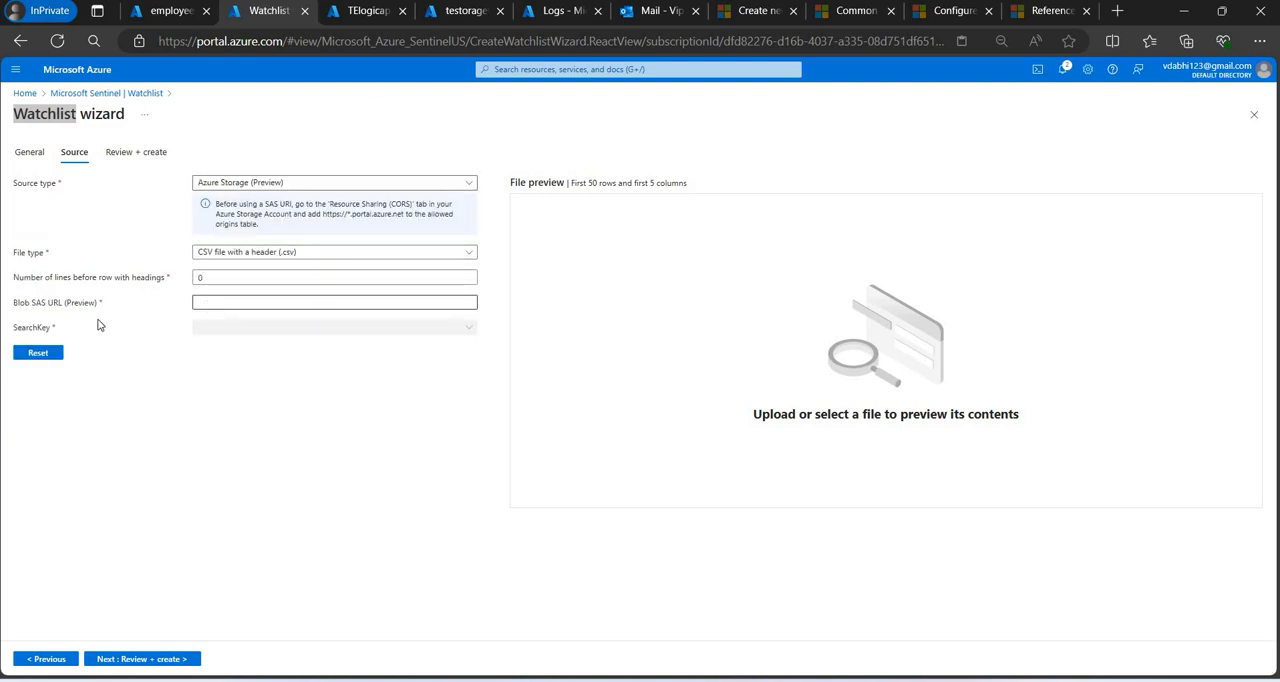
drag(100, 303, 19, 303)
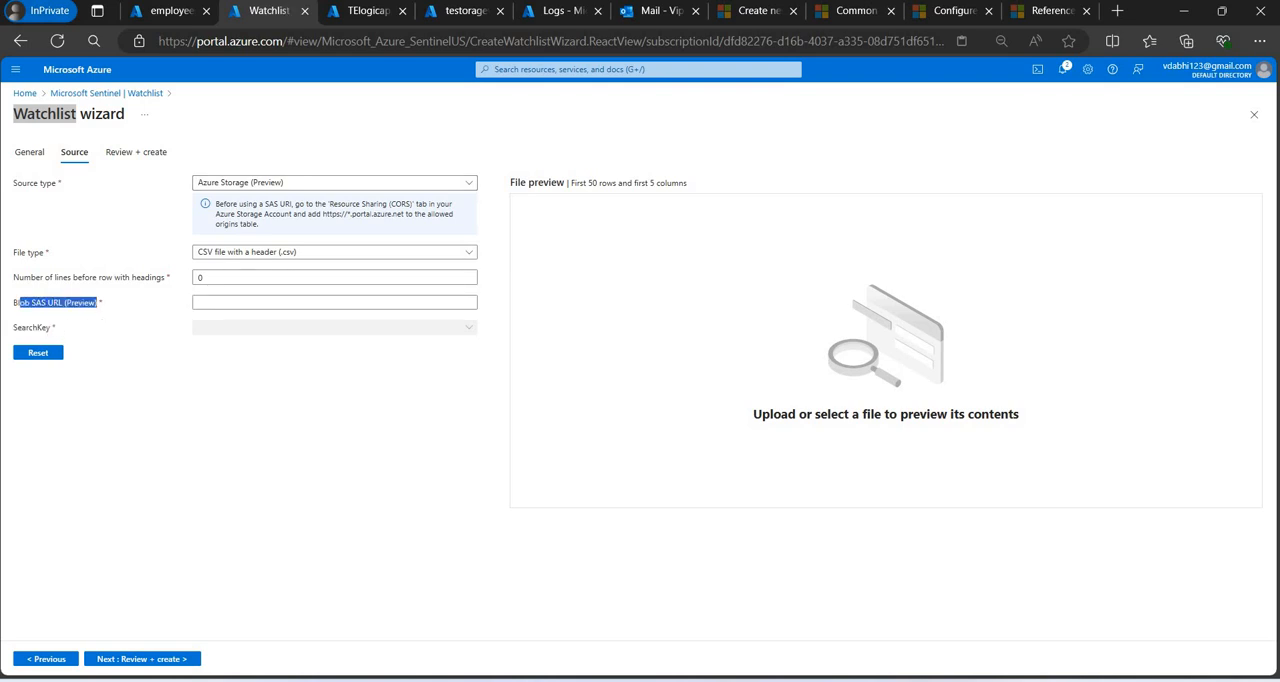
Open the blob stored in terminateemployeecontainer of the testoragevip storage account.
click(361, 16)
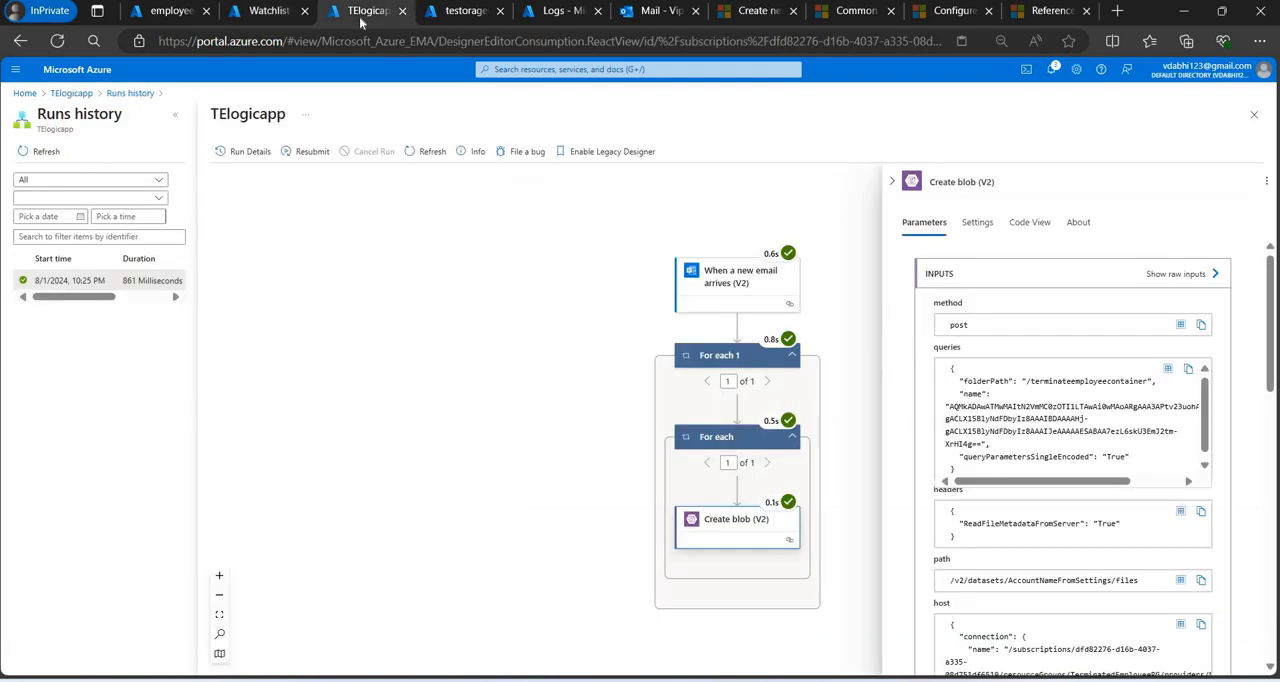
click(455, 17)
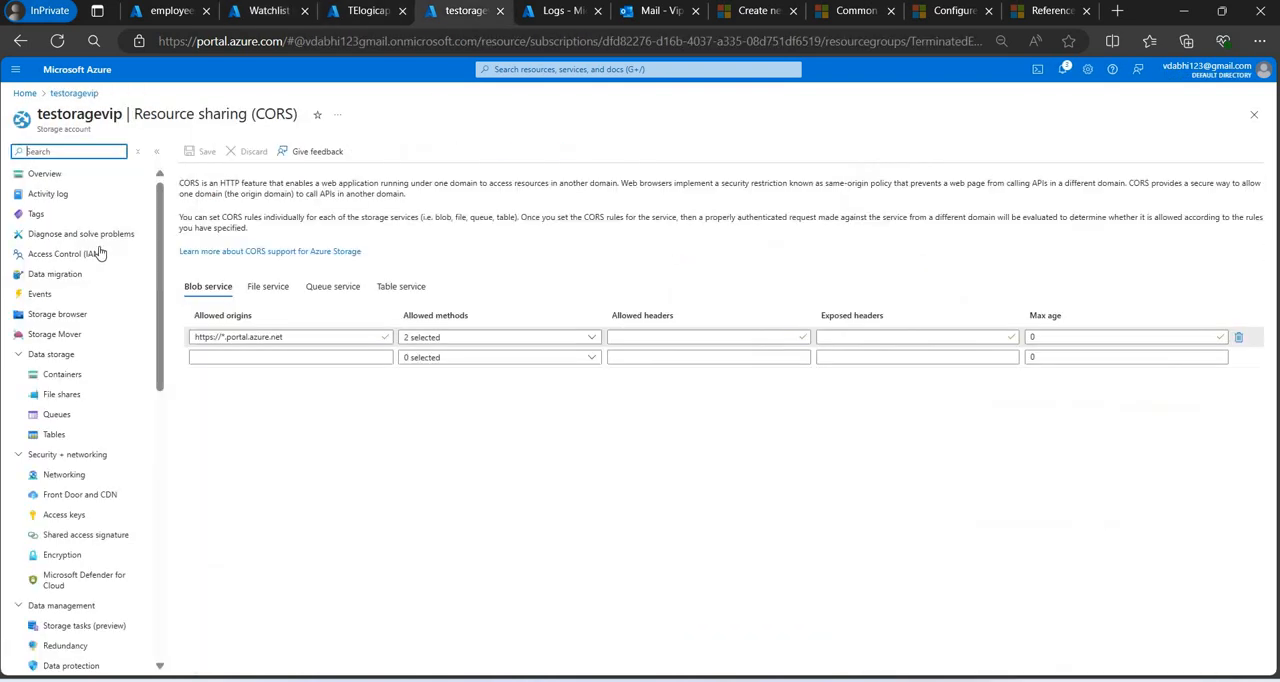
click(86, 378)
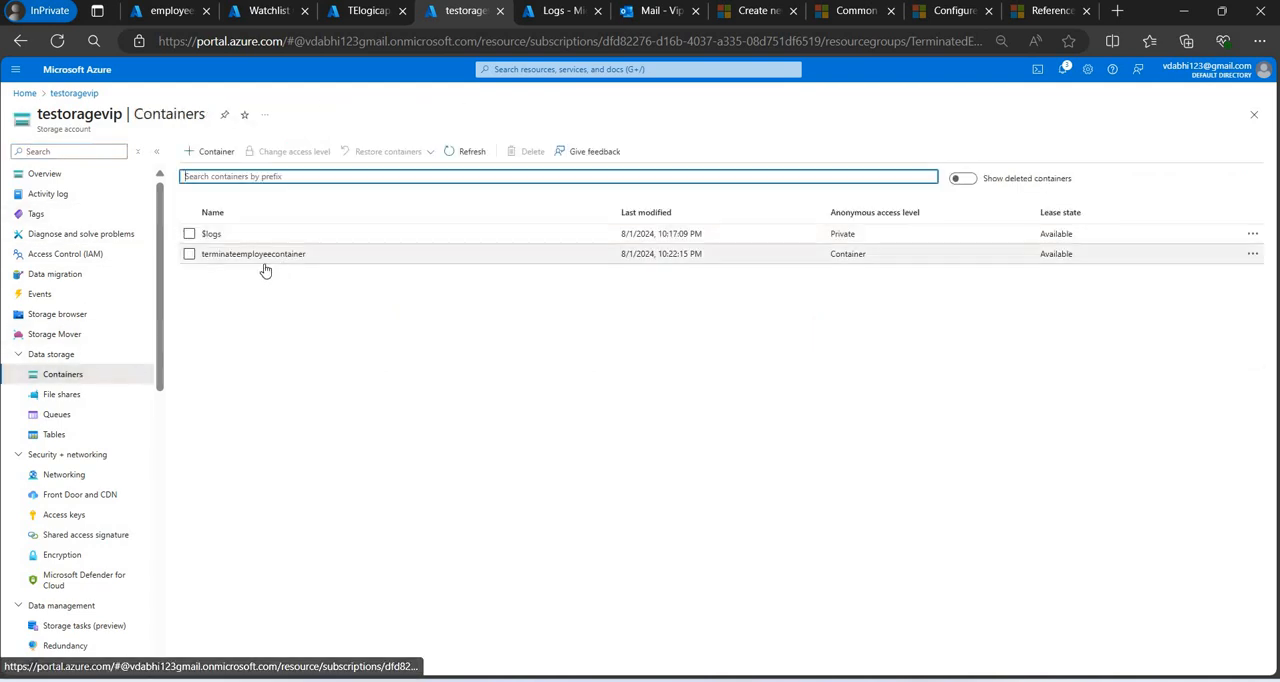
click(264, 262)
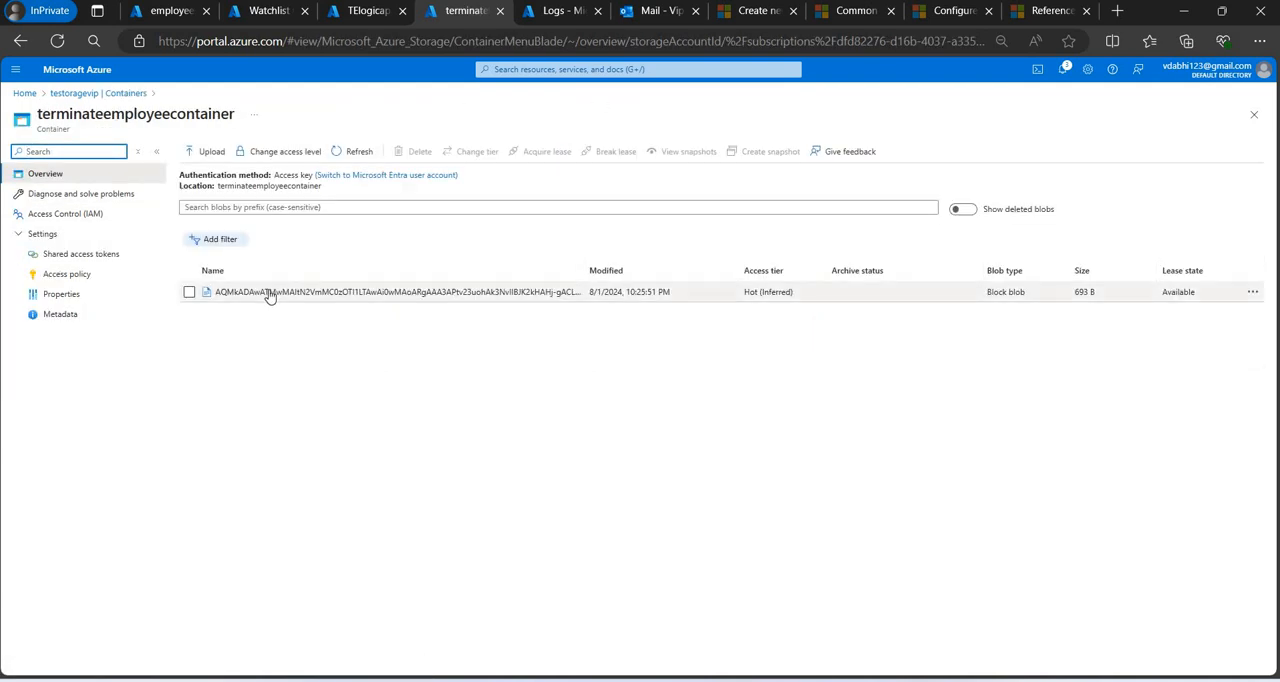
click(268, 292)
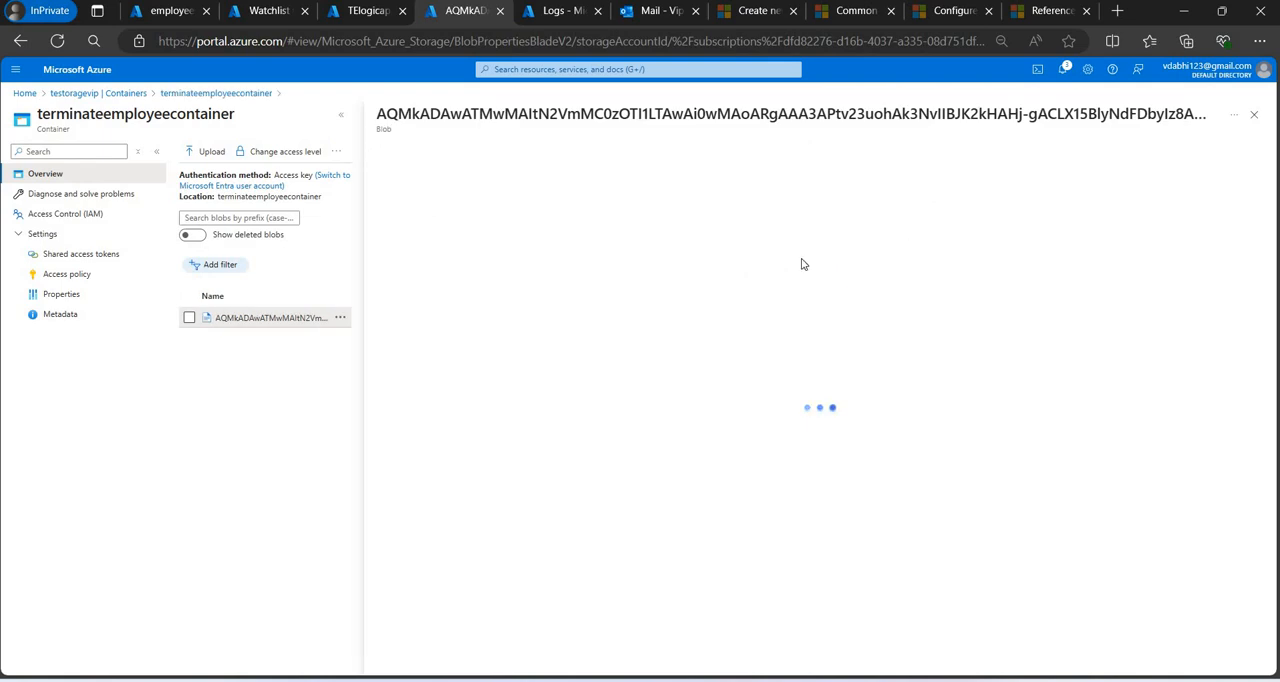
Generate a SAS token and URL for the blob with Read permission over HTTPS only, and copy the blob SAS URL.
click(594, 183)
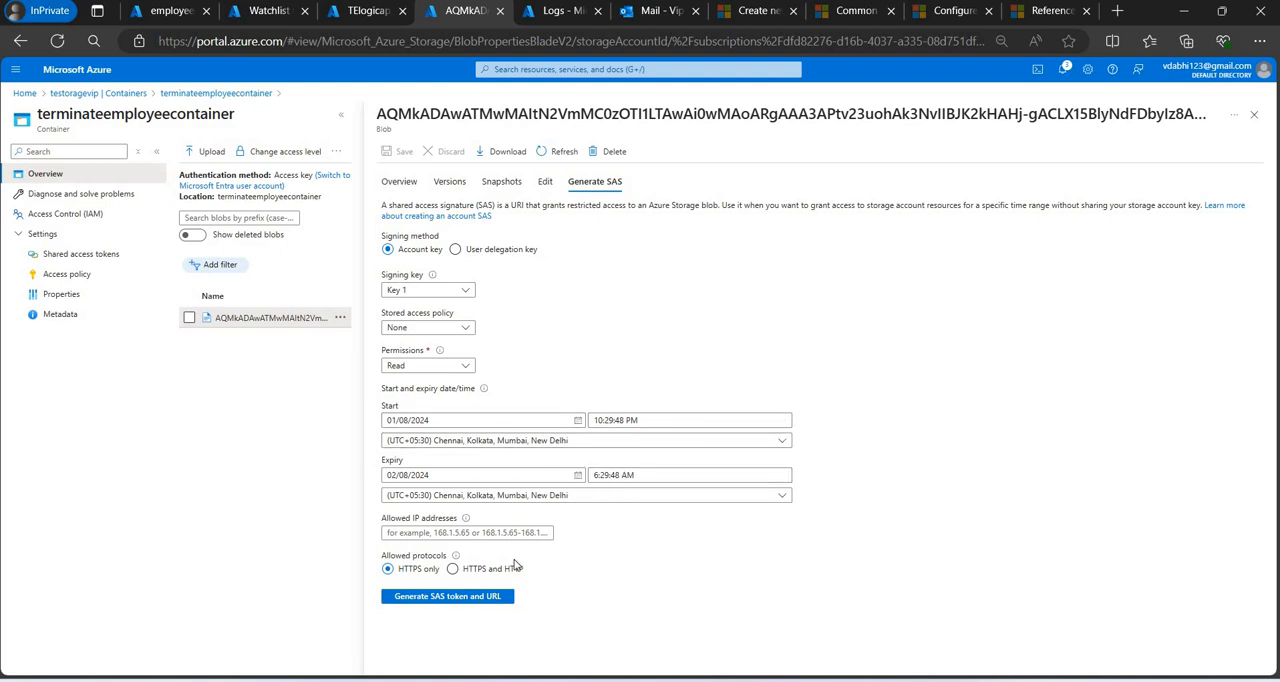
click(445, 598)
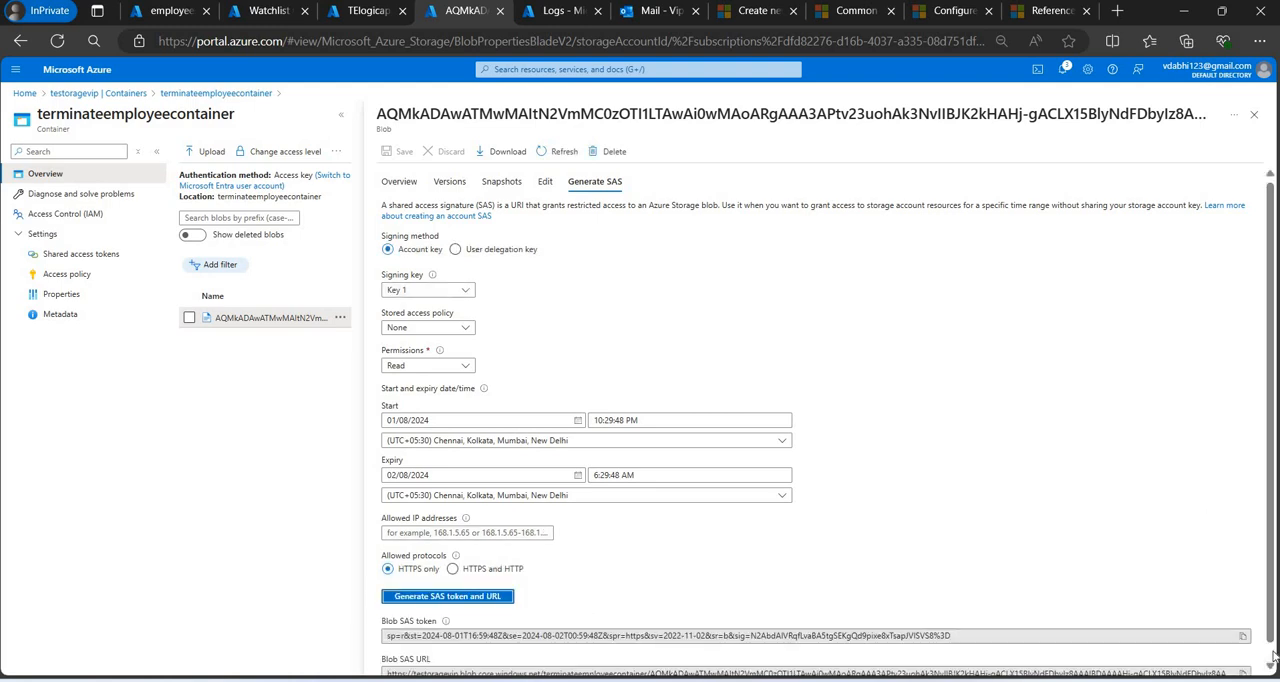
scroll(1274, 657, down, 1)
click(1243, 659)
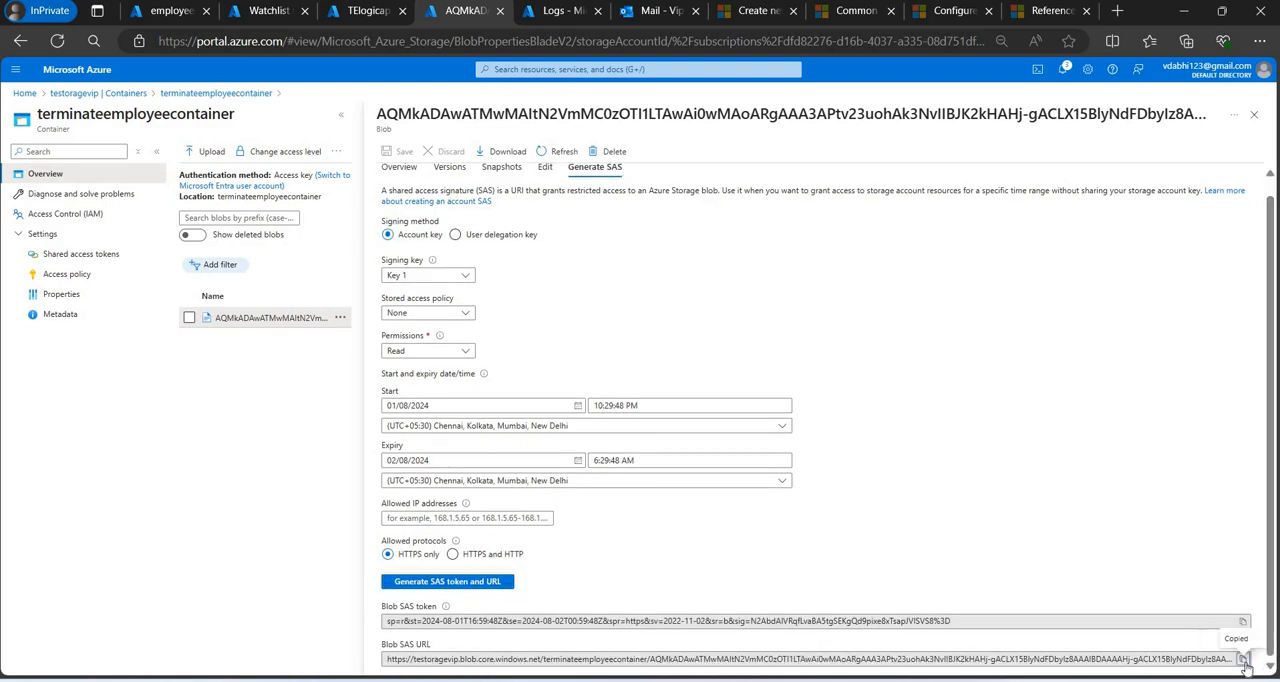
Paste the copied URL into the Watchlist wizard's Blob SAS URL field to load the file preview.
click(263, 10)
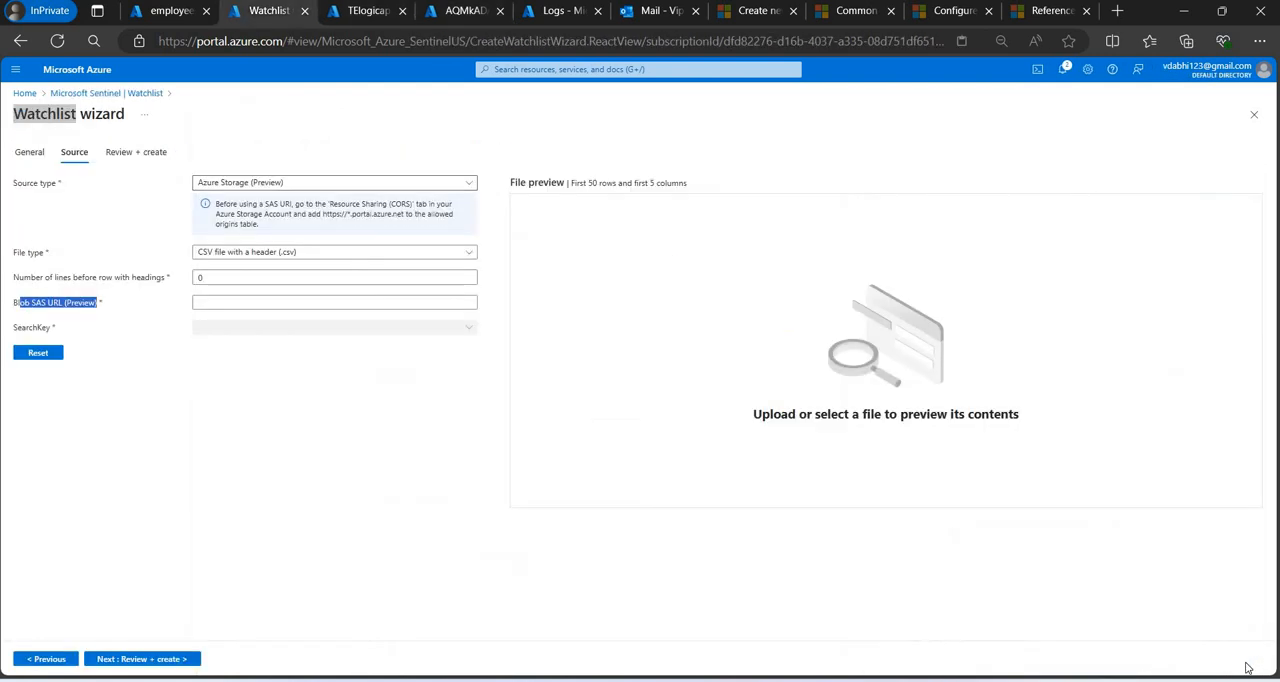
click(461, 304)
key(ctrl+v)
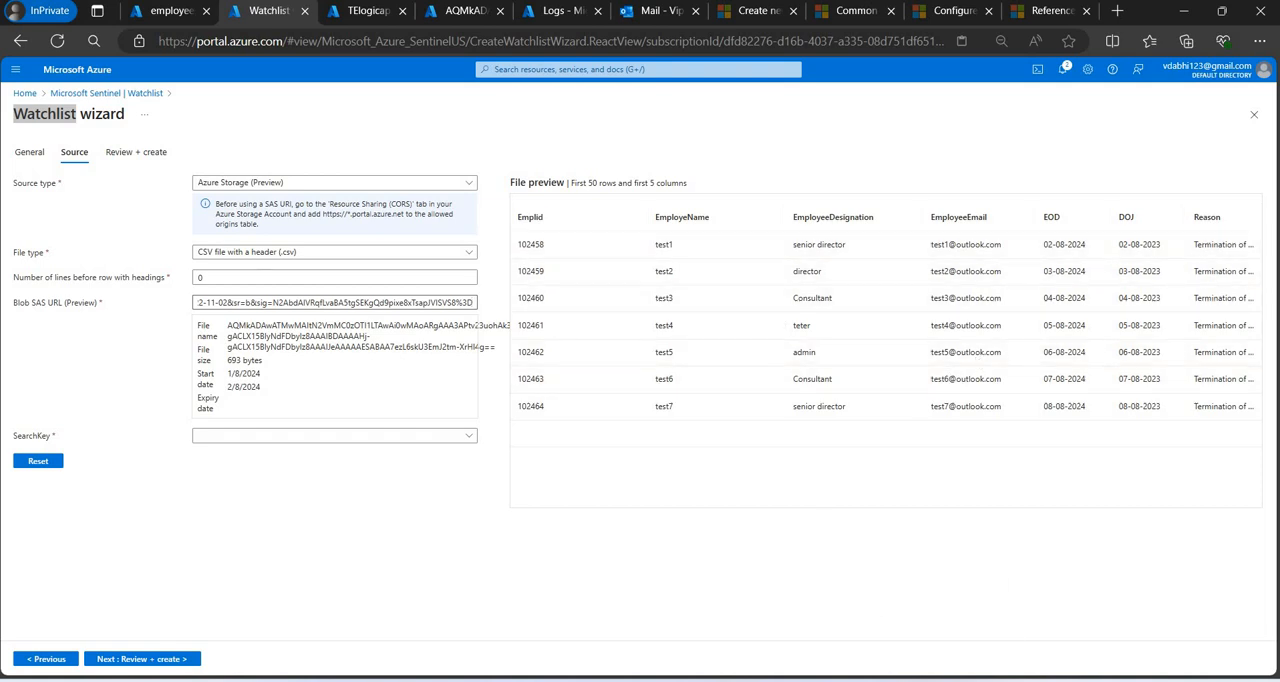
Compare the rows of Book4.csv in Excel side by side with the Watchlist wizard's file preview.
mouse_move(900, 680)
click(1046, 607)
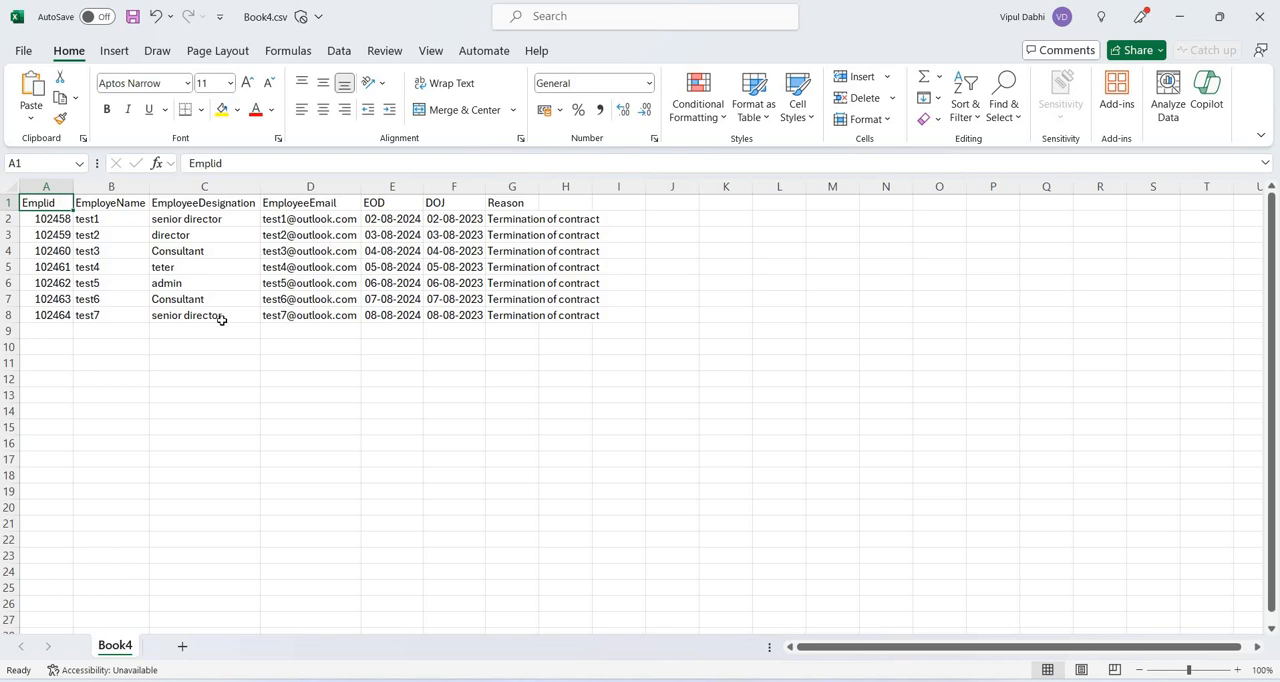
key(super+Left)
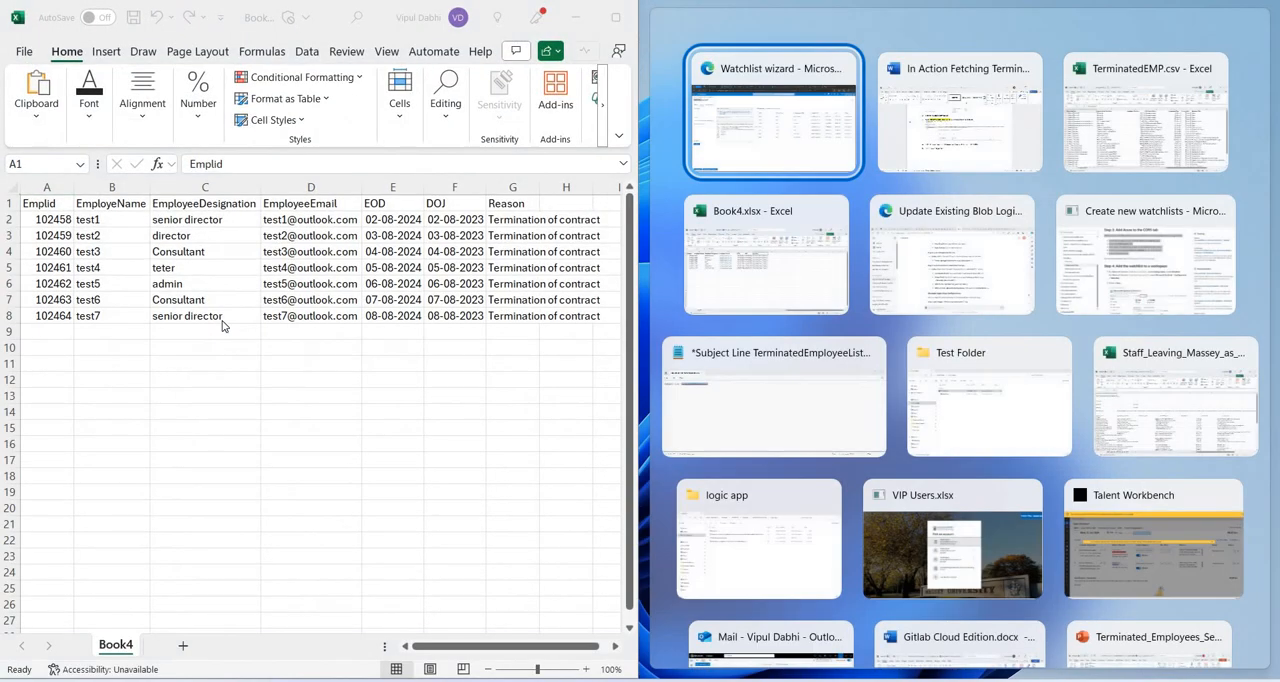
click(740, 131)
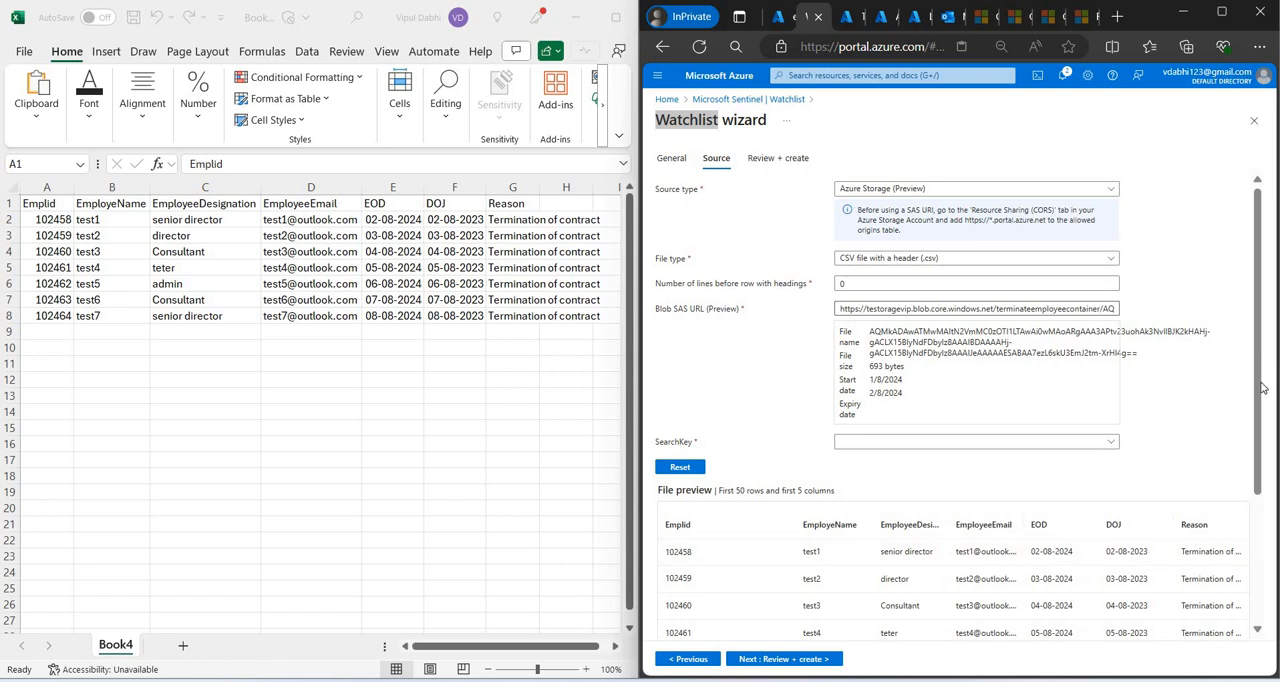
scroll(865, 457, down, 2)
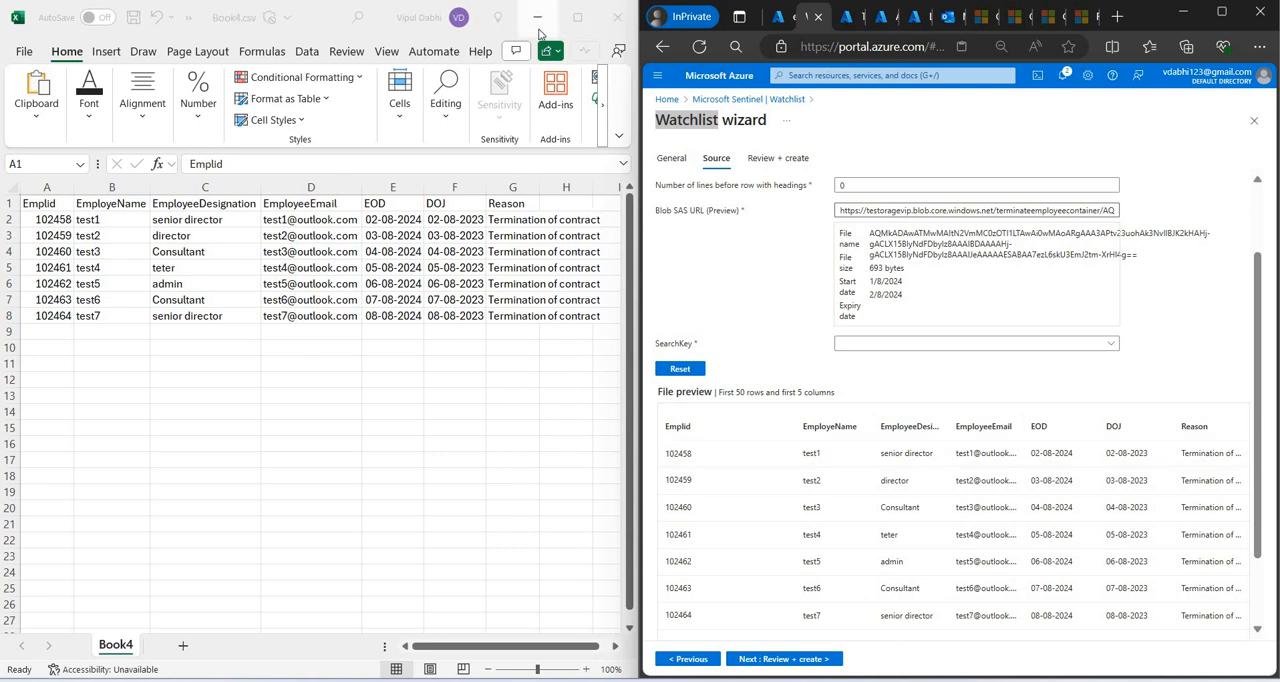
click(537, 17)
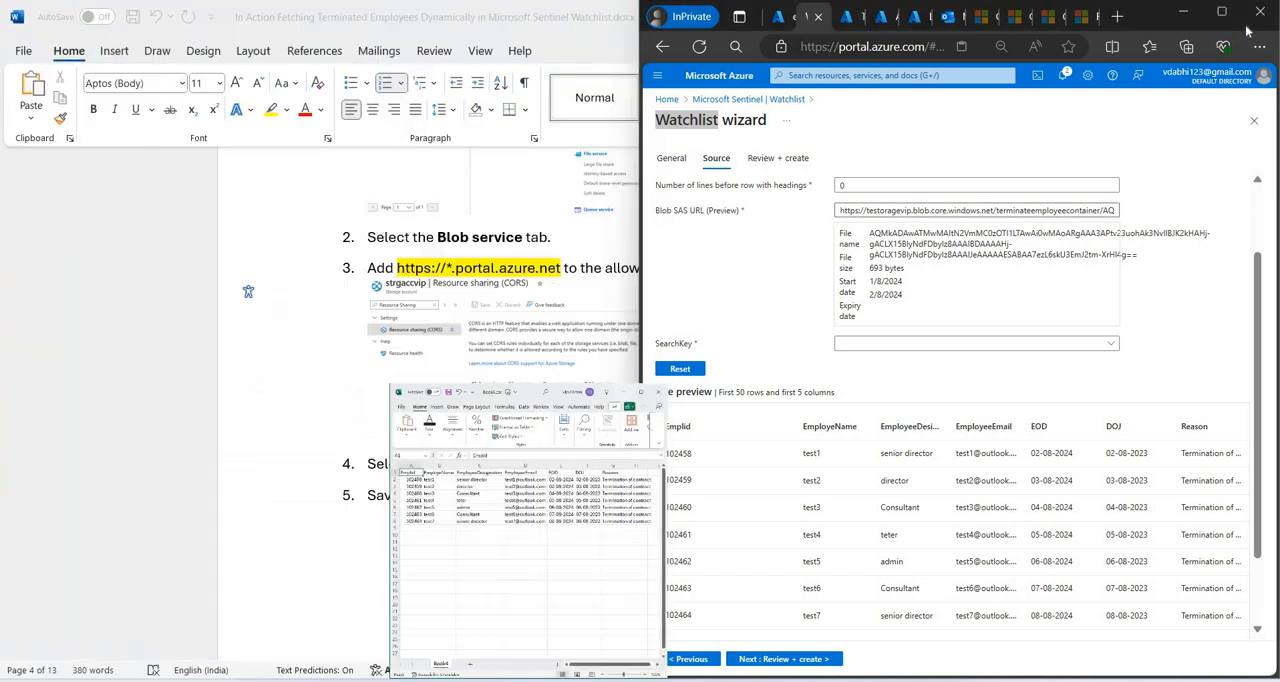
click(1222, 15)
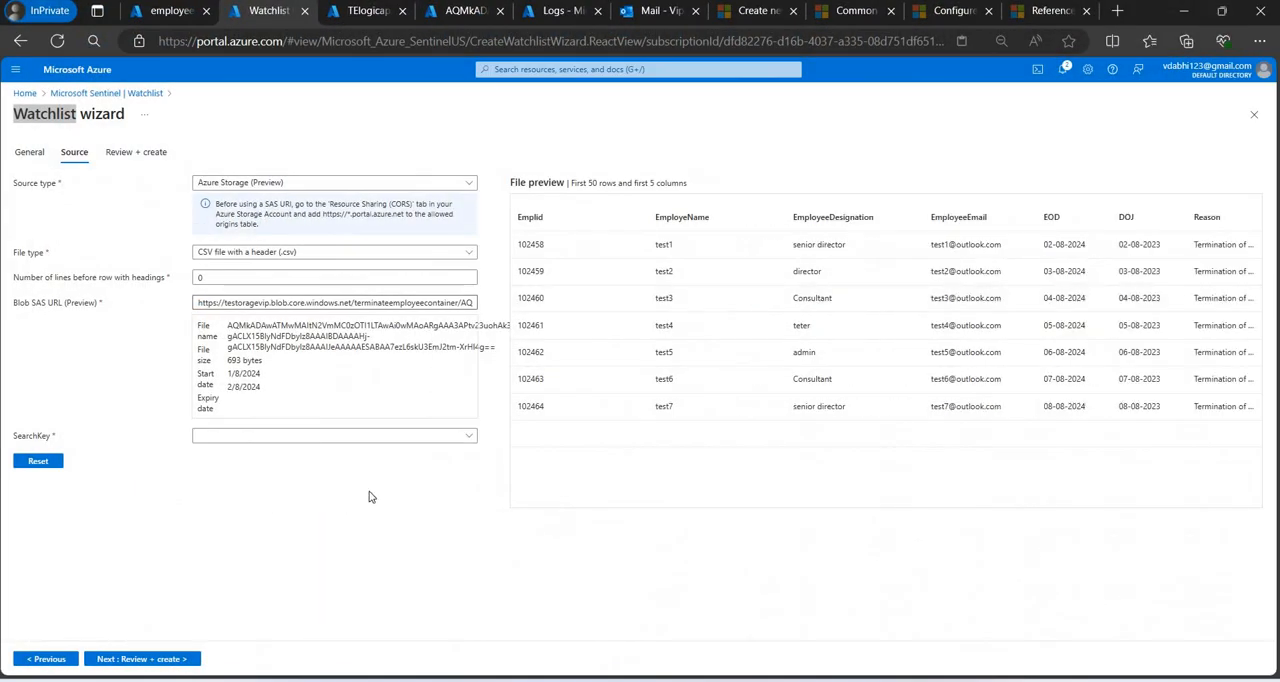
Set the watchlist's SearchKey to Emplid, review the configuration and create the TerminateEmployees watchlist.
click(291, 438)
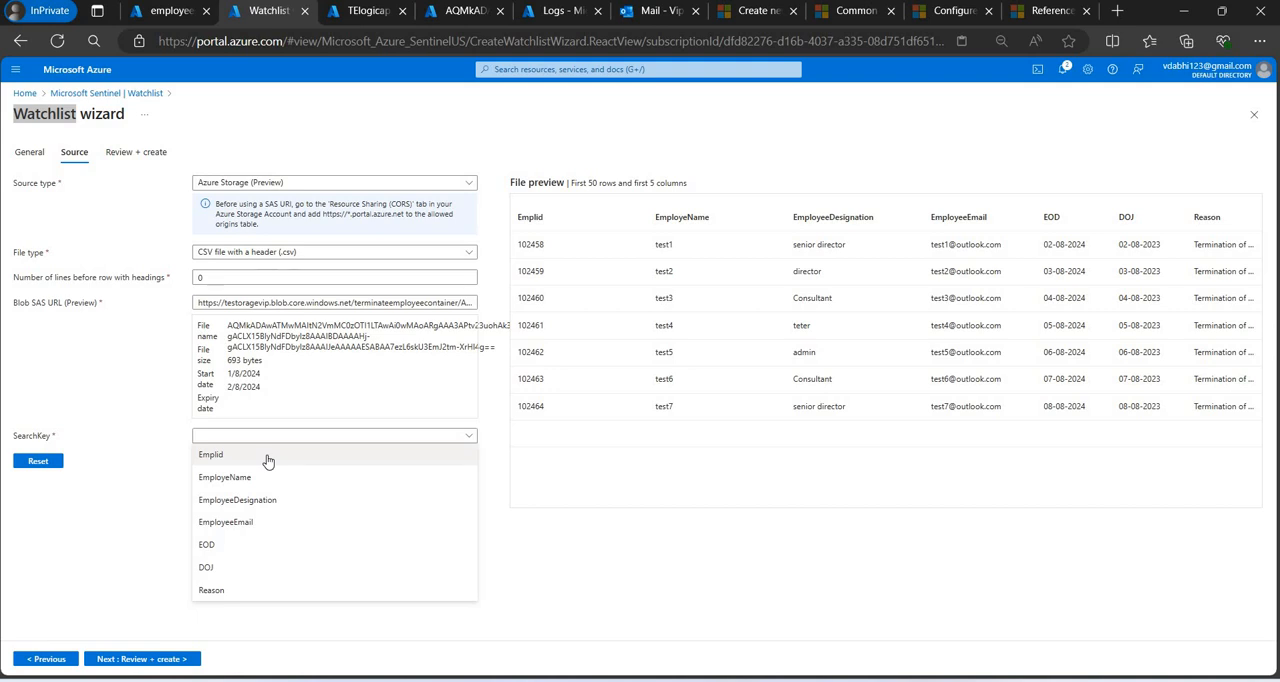
click(267, 457)
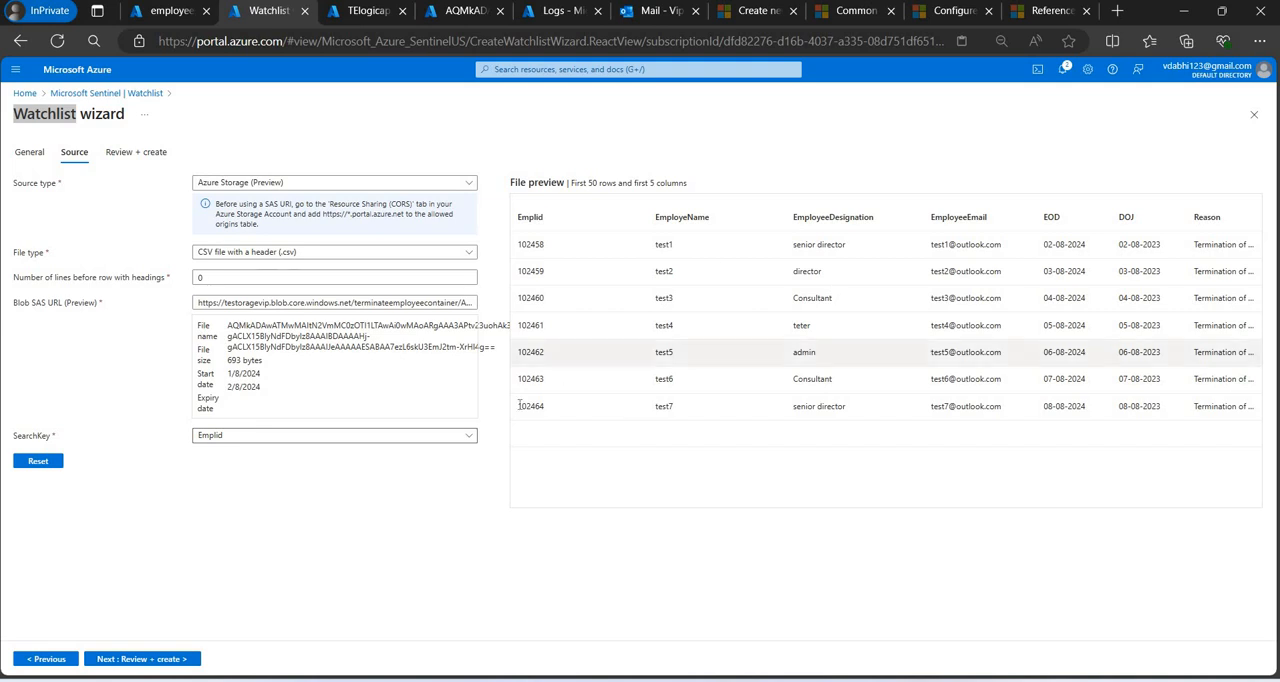
click(145, 659)
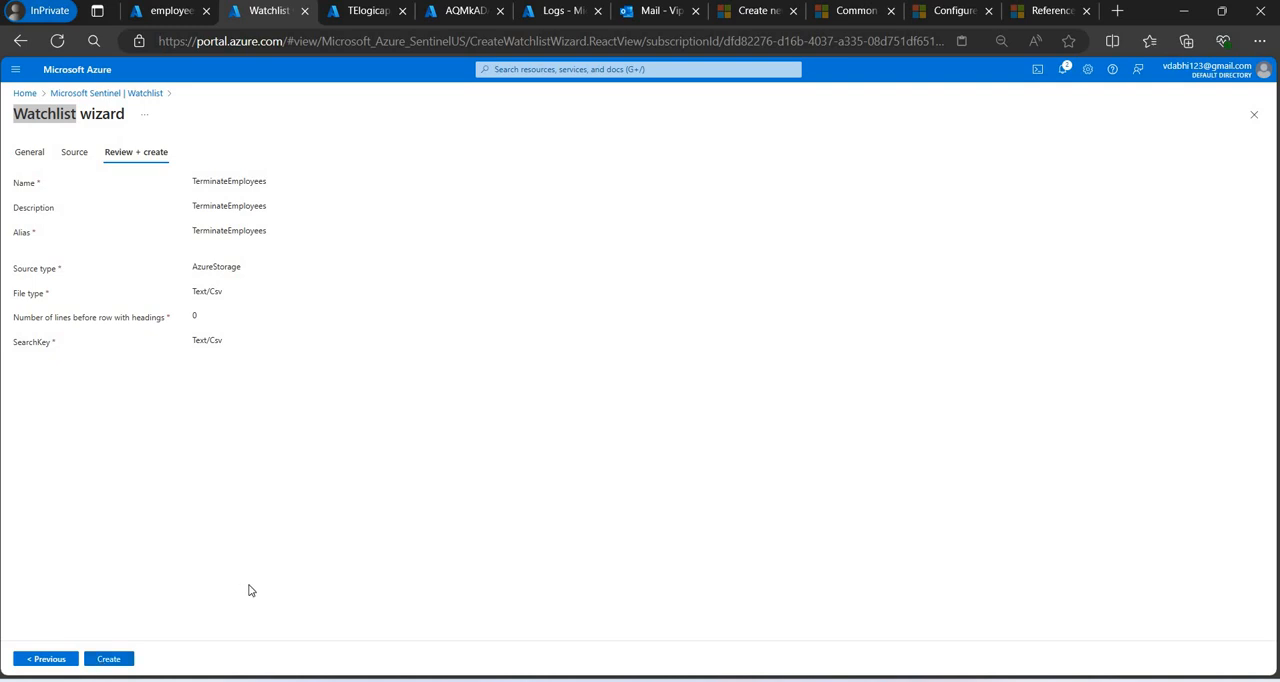
click(108, 659)
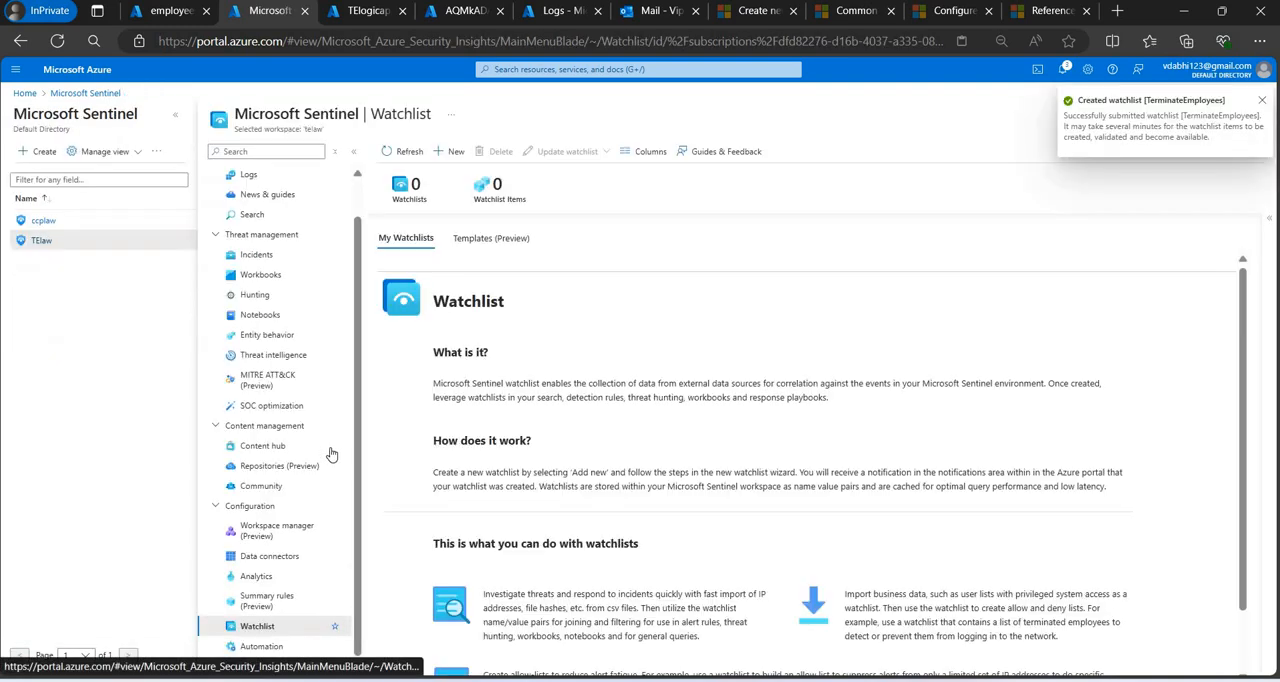
Refresh the watchlist overview, select TerminateEmployees and read its creation notification.
click(401, 154)
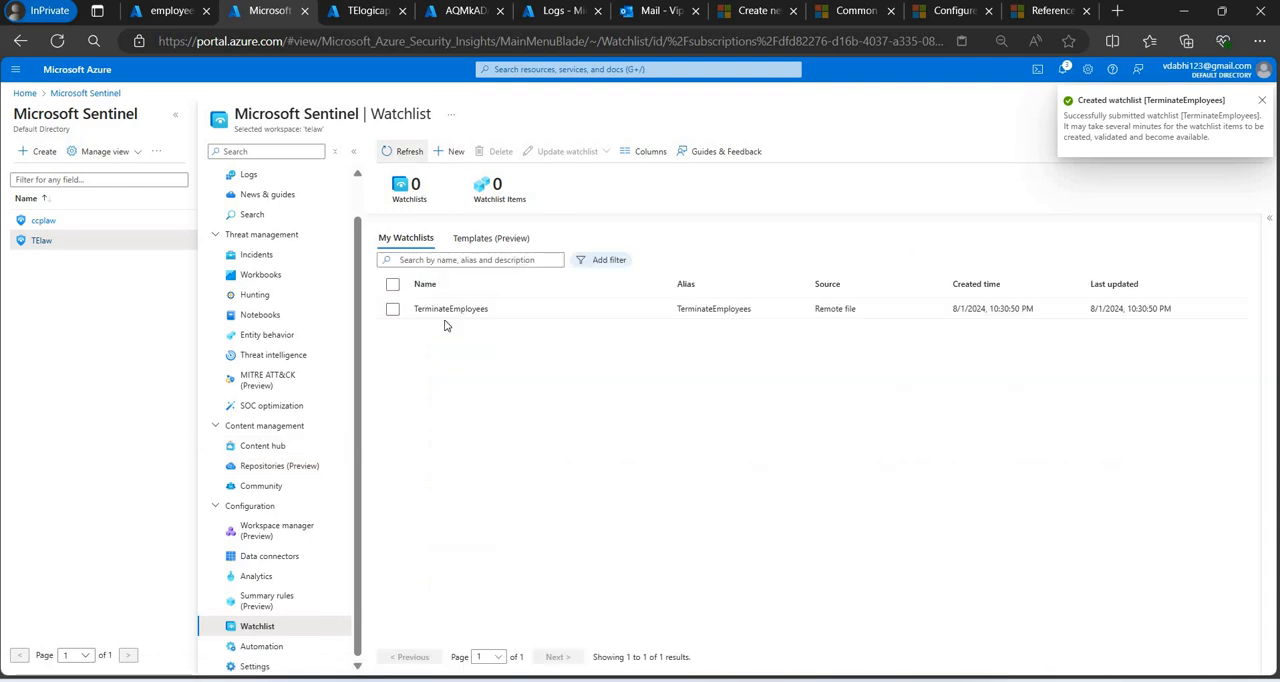
click(457, 314)
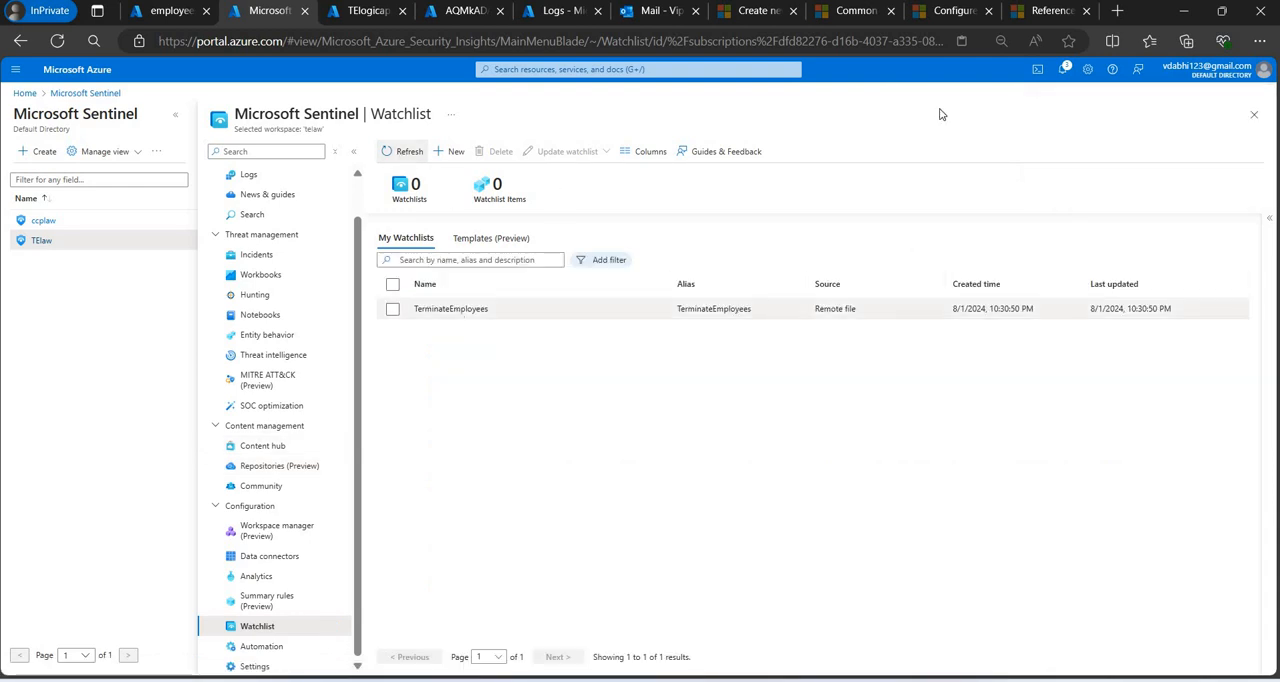
click(1062, 69)
triple_click(990, 185)
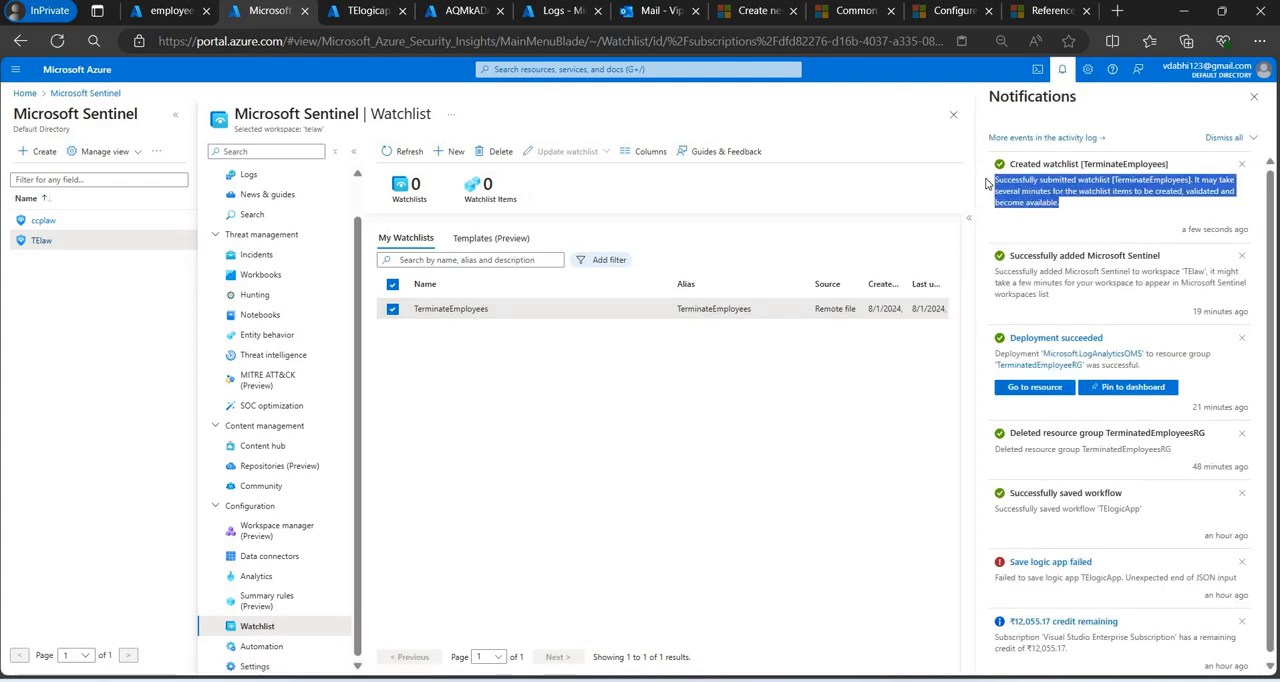
click(1254, 96)
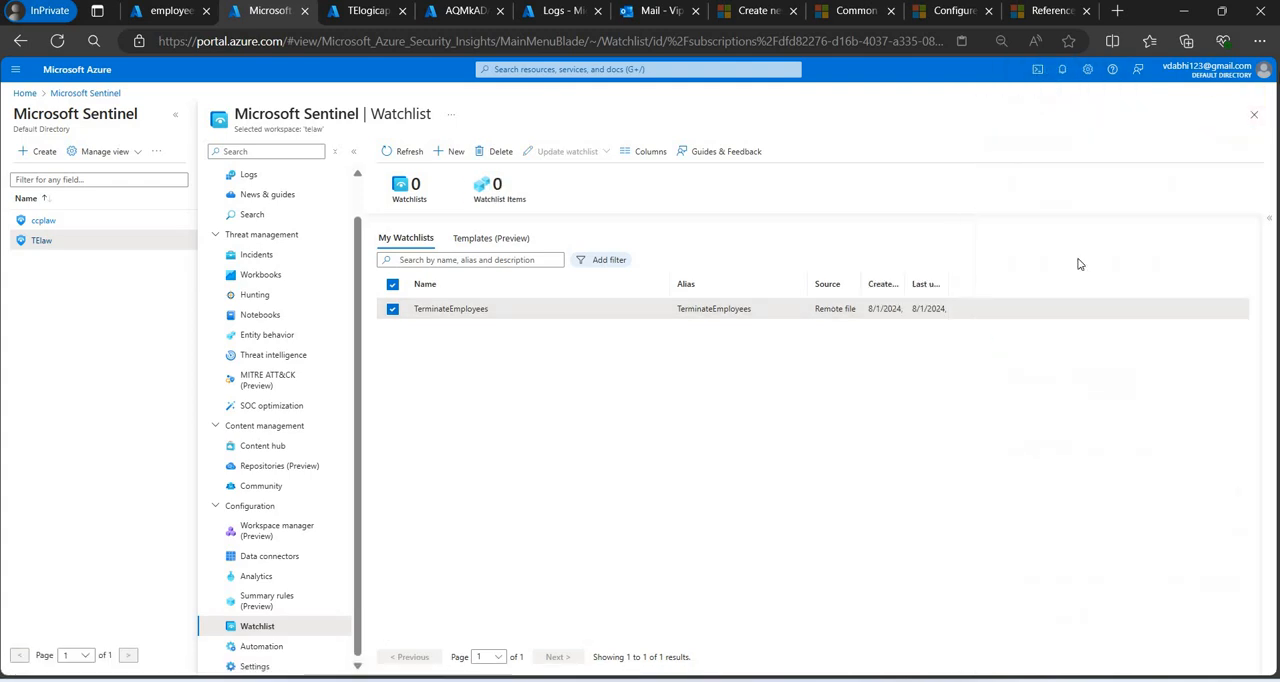
Show the TerminateEmployees watchlist's details and run its _GetWatchlist('TerminateEmployees') query in Logs.
click(1266, 223)
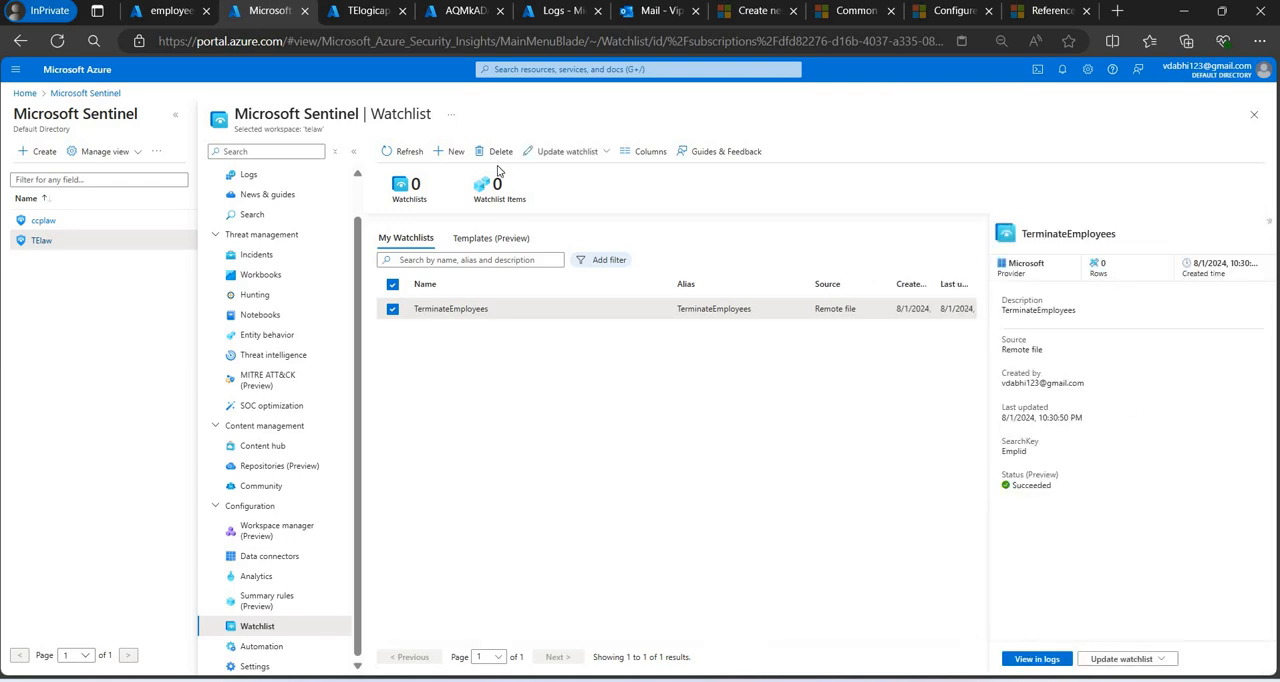
click(416, 160)
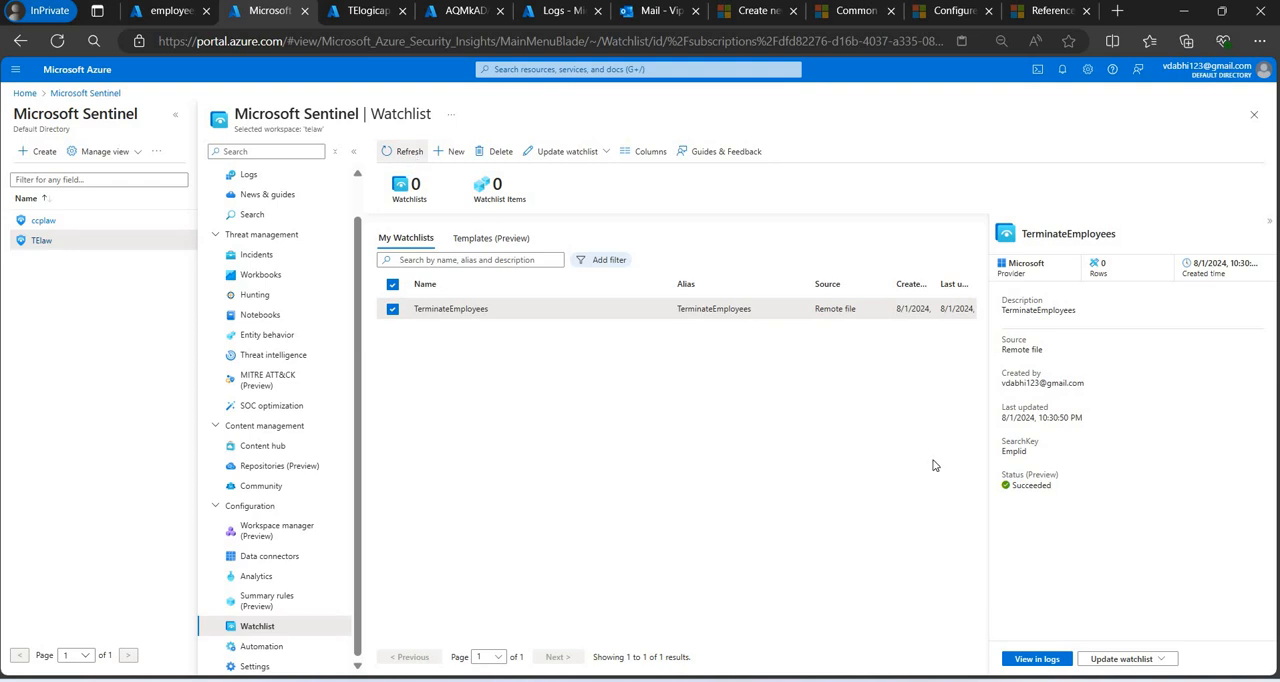
click(1038, 659)
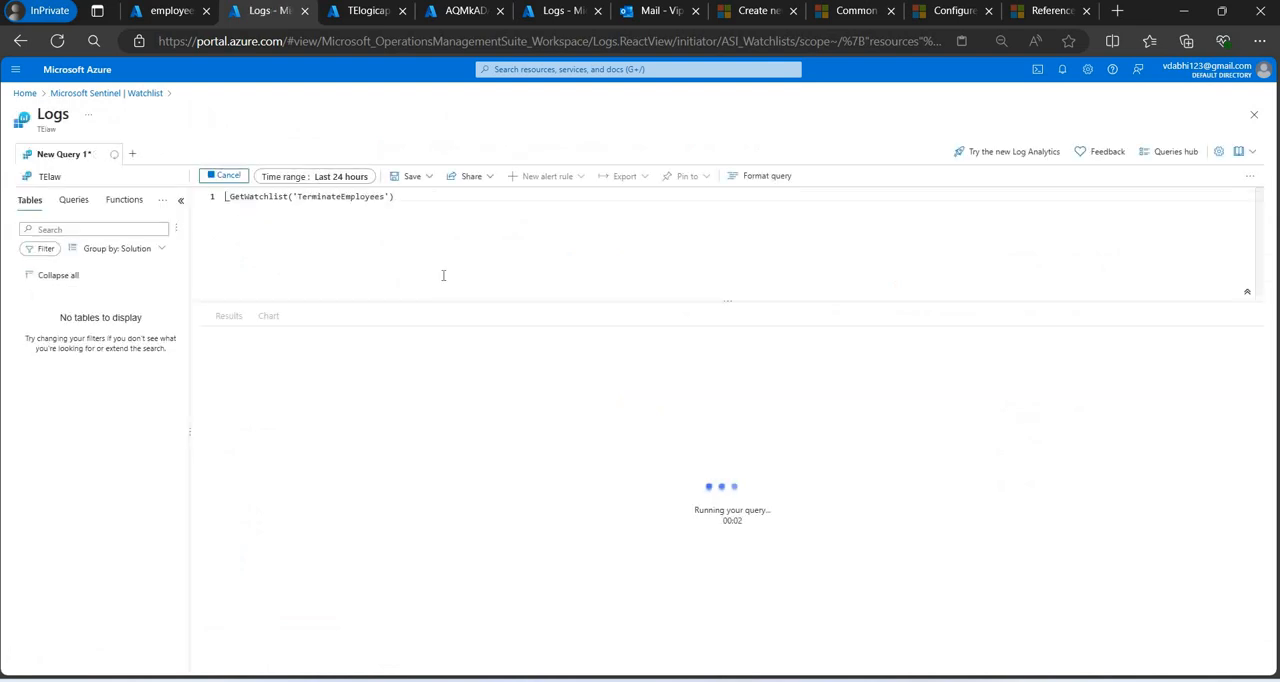
key(shift+Return)
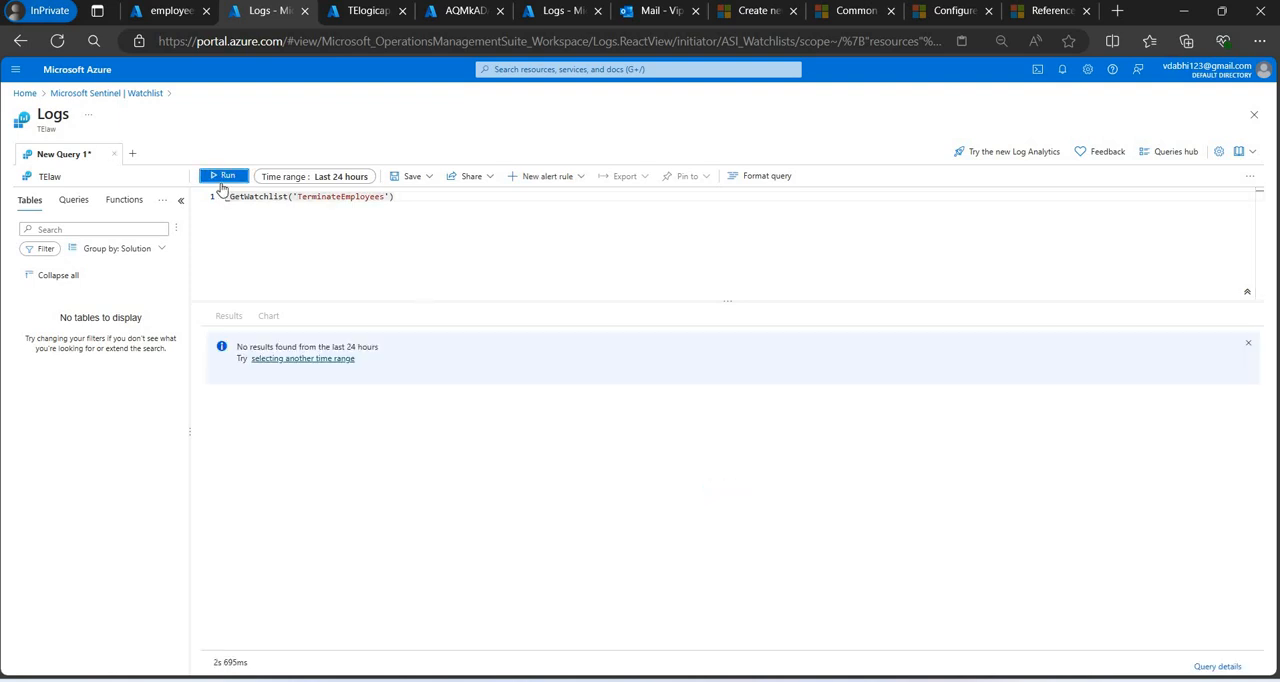
click(222, 180)
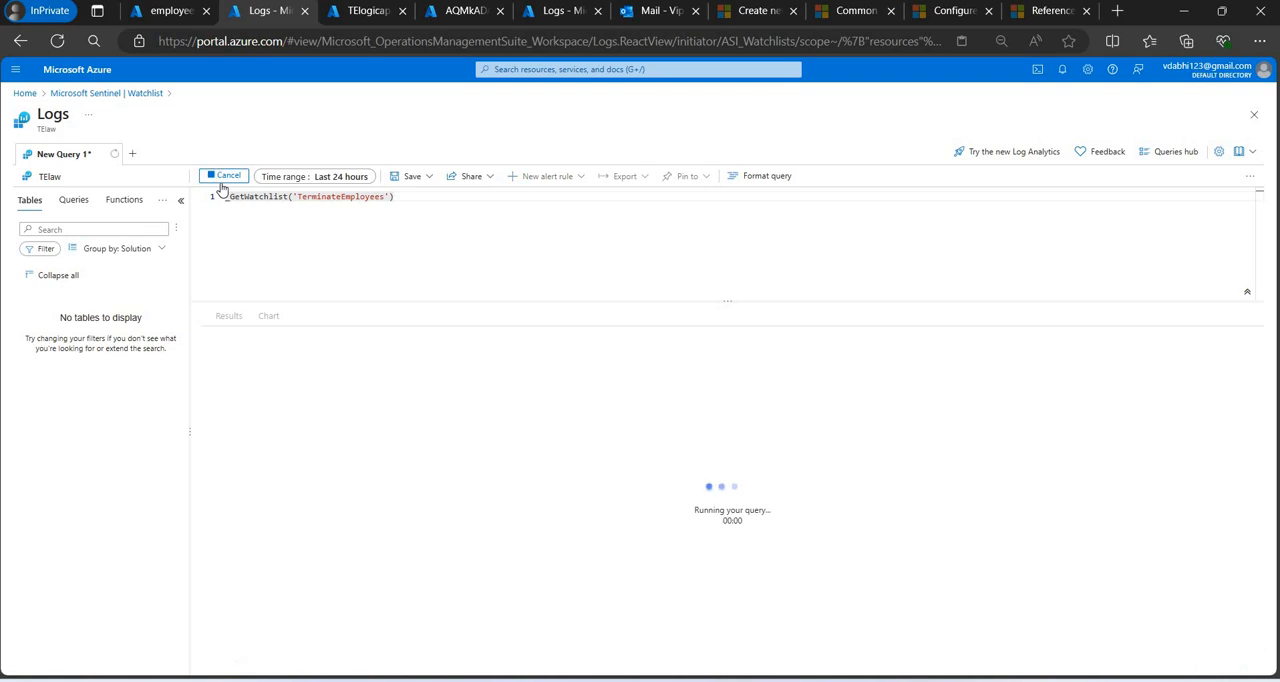
Return to the Sentinel watchlist overview, discarding the unsaved query edits, and reload the page in the browser.
click(133, 94)
click(721, 147)
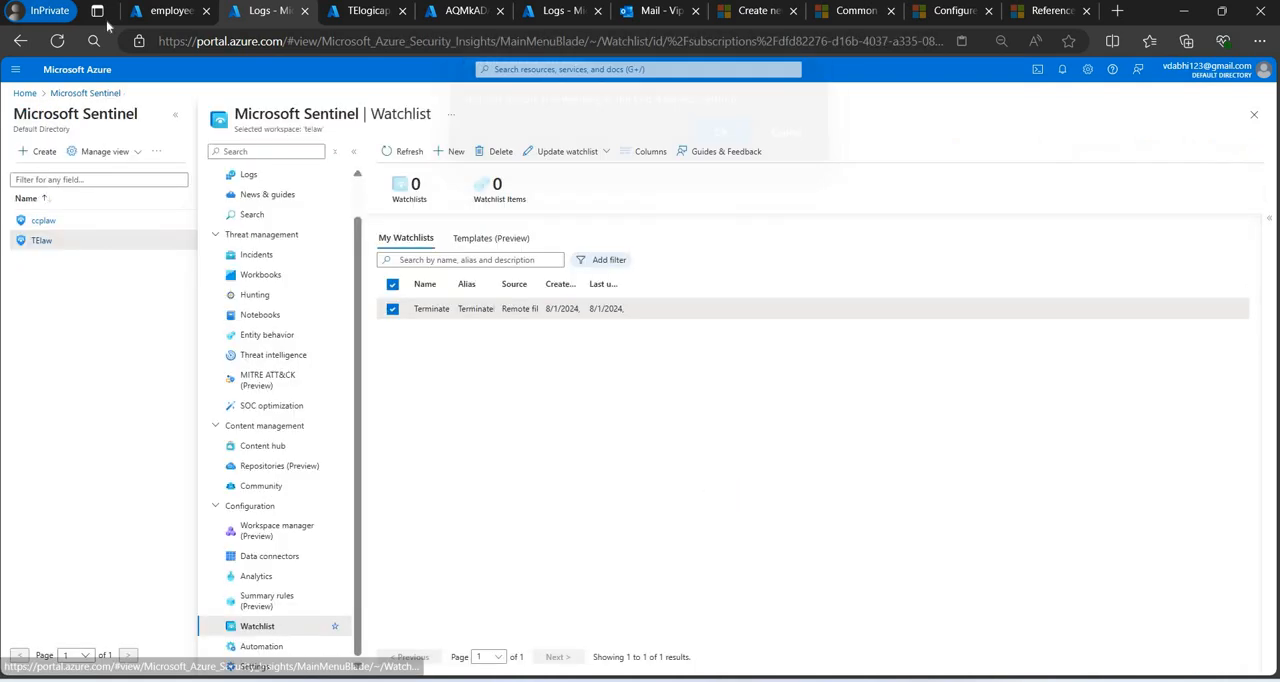
click(409, 152)
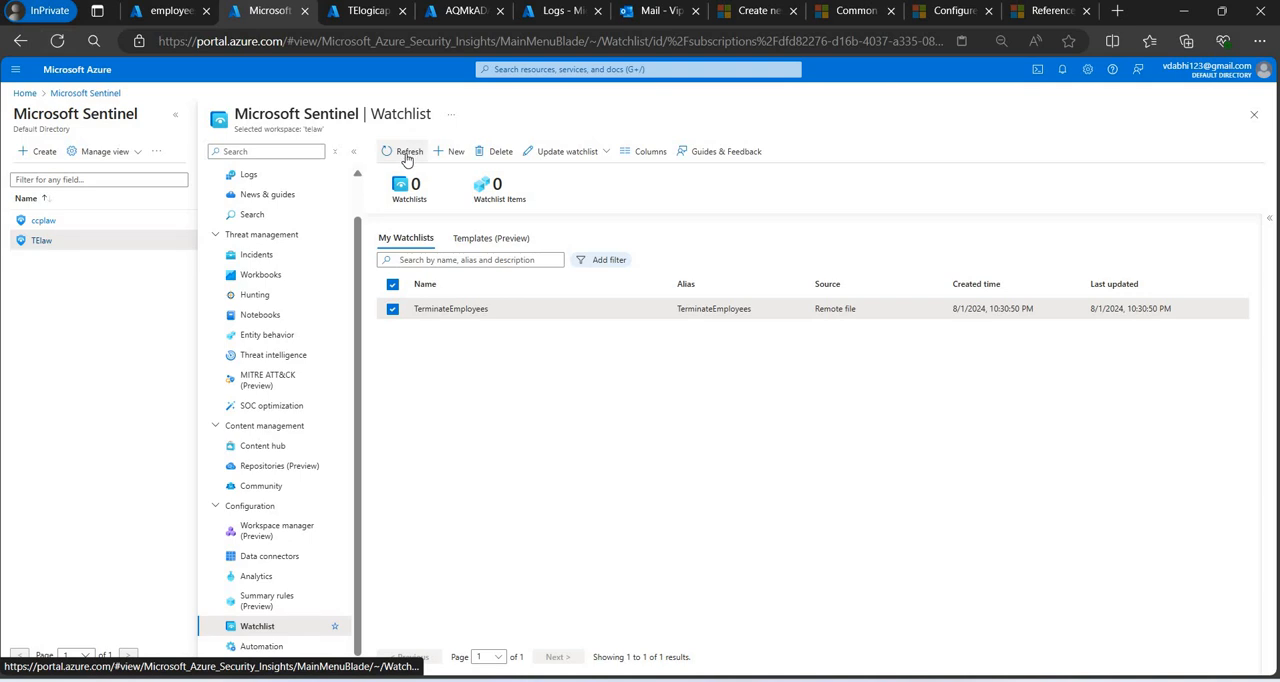
click(58, 44)
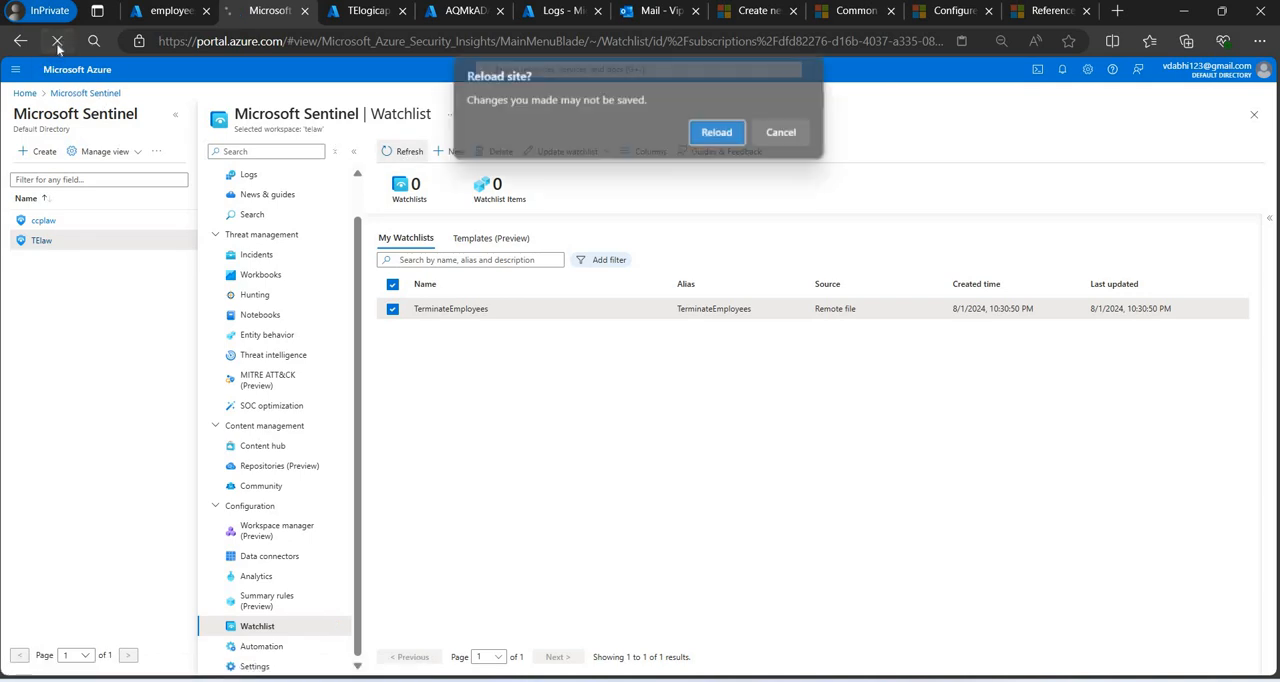
key(Return)
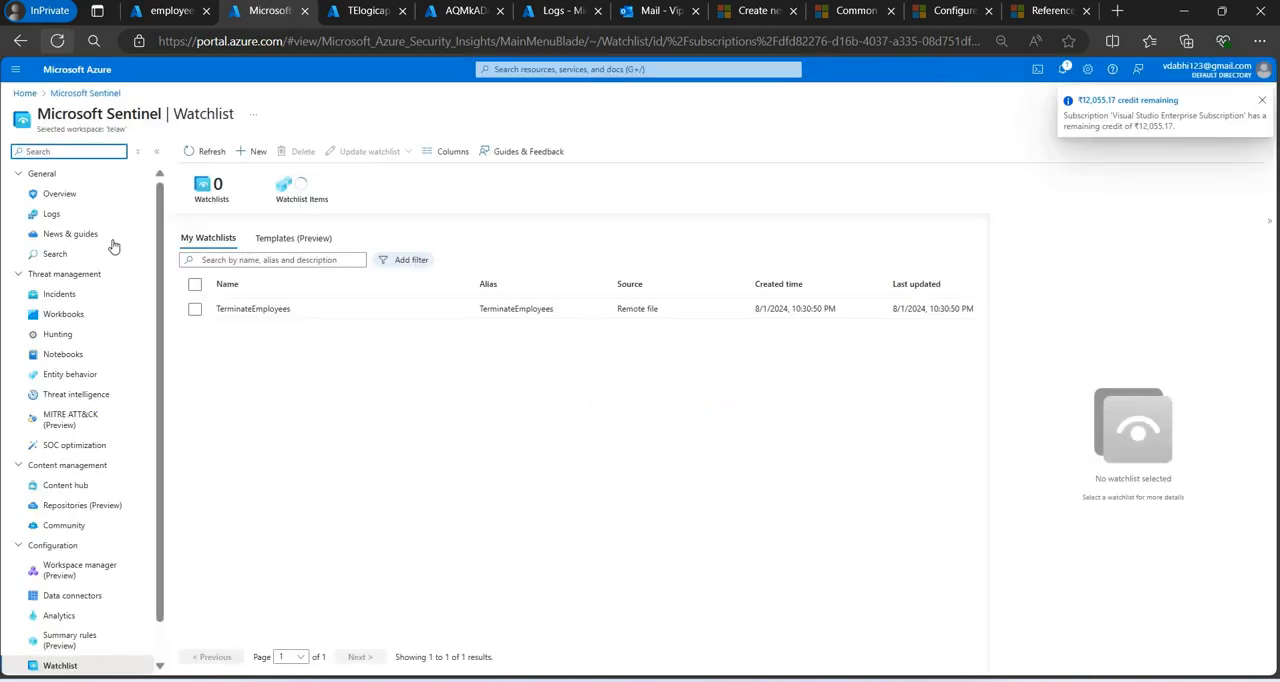
View the TerminateEmployees watchlist in Logs again and rerun its _GetWatchlist query.
click(264, 314)
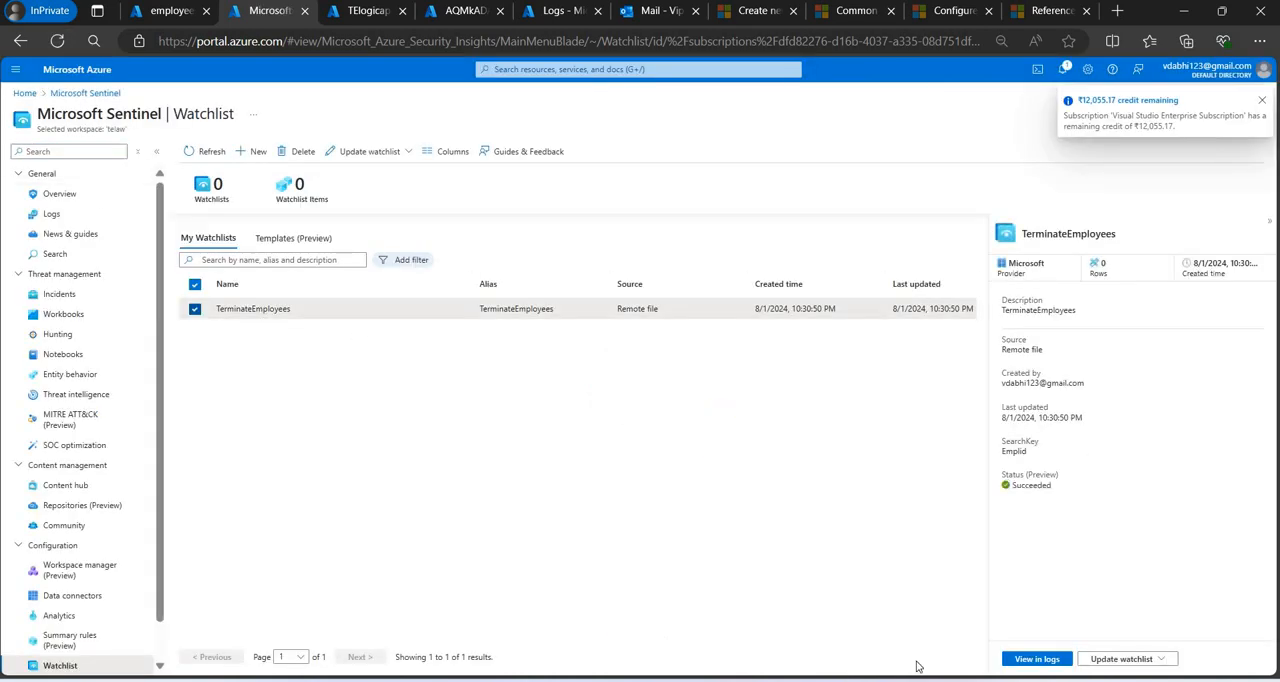
click(1025, 661)
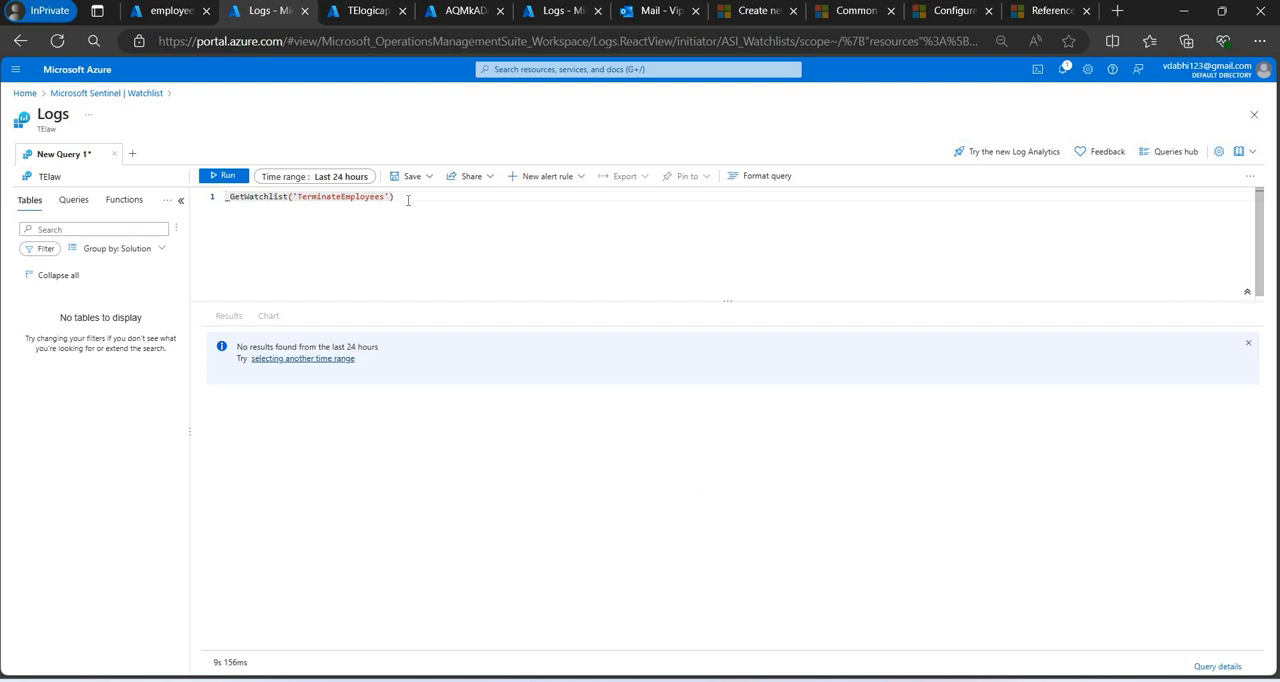
key(shift+Return)
Examine the LogManagement and Microsoft Sentinel functions and the tables in Logs, and rerun the watchlist query.
click(73, 200)
click(124, 200)
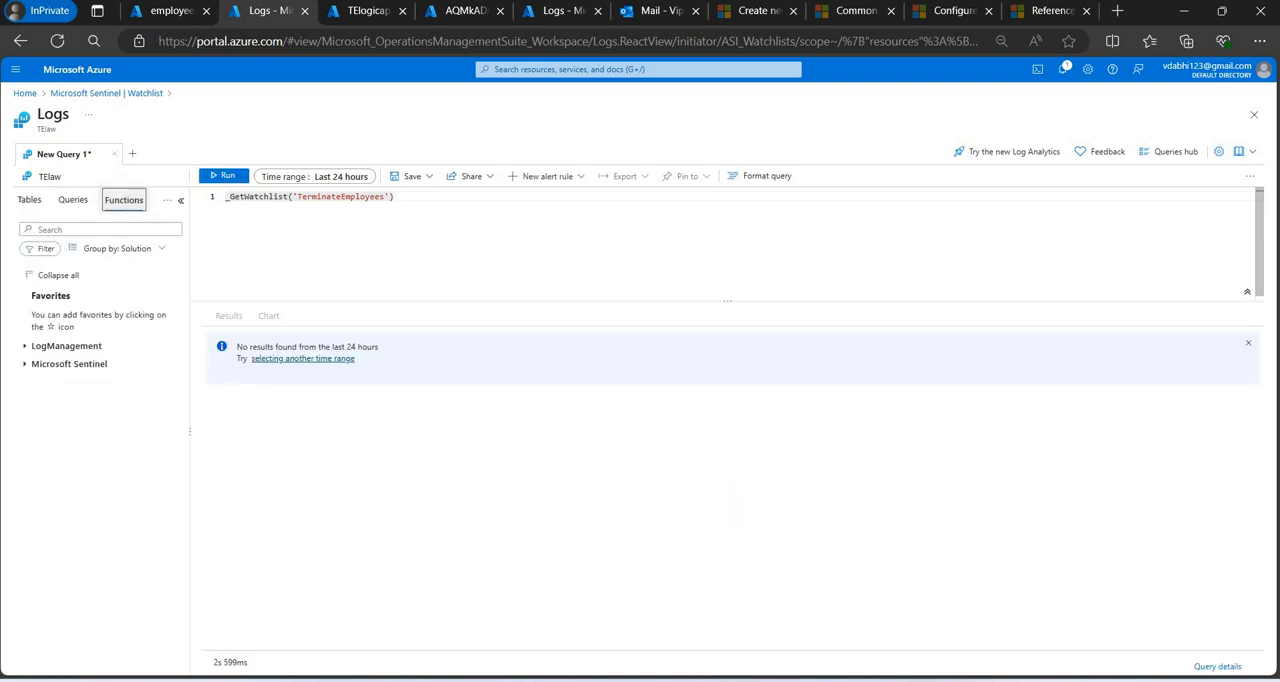
click(25, 364)
click(25, 346)
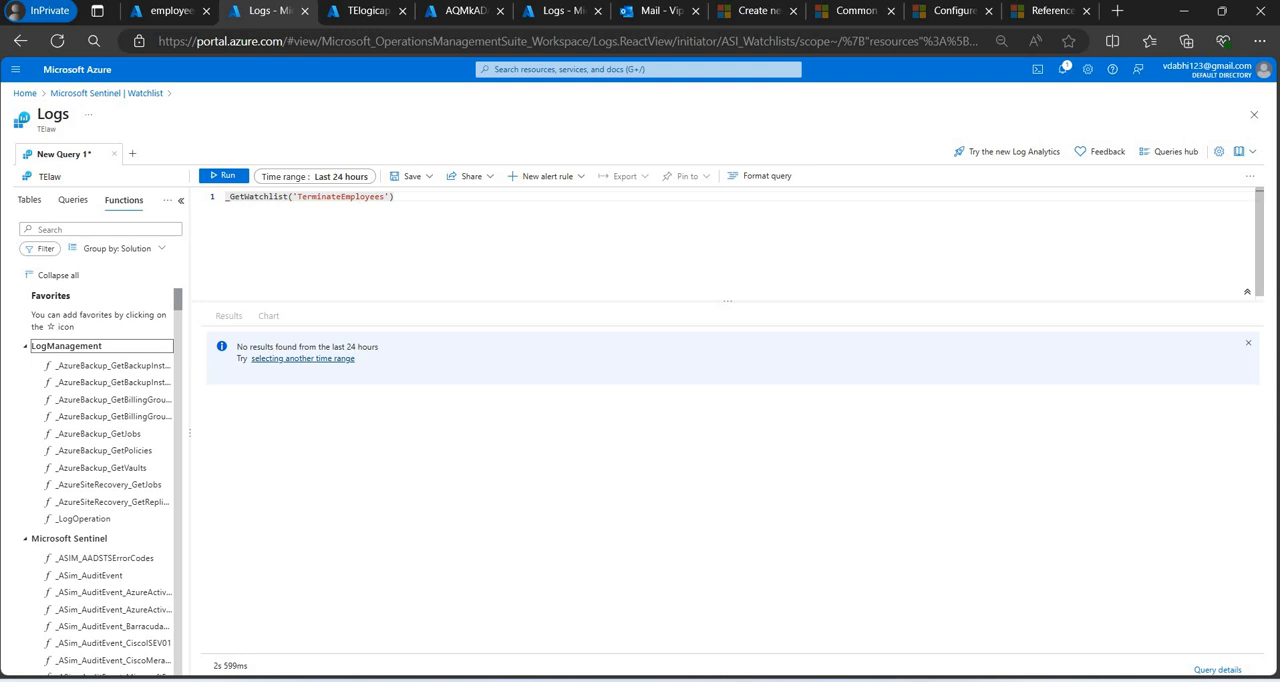
click(73, 200)
click(29, 200)
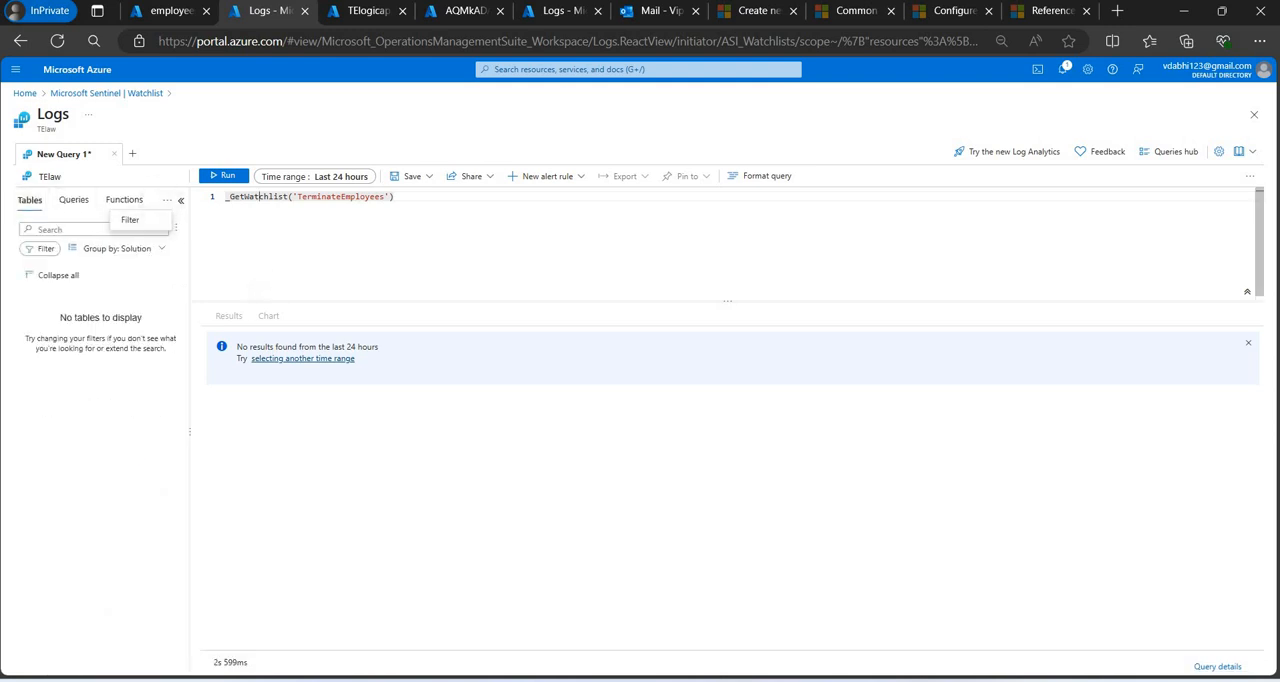
key(shift+Return)
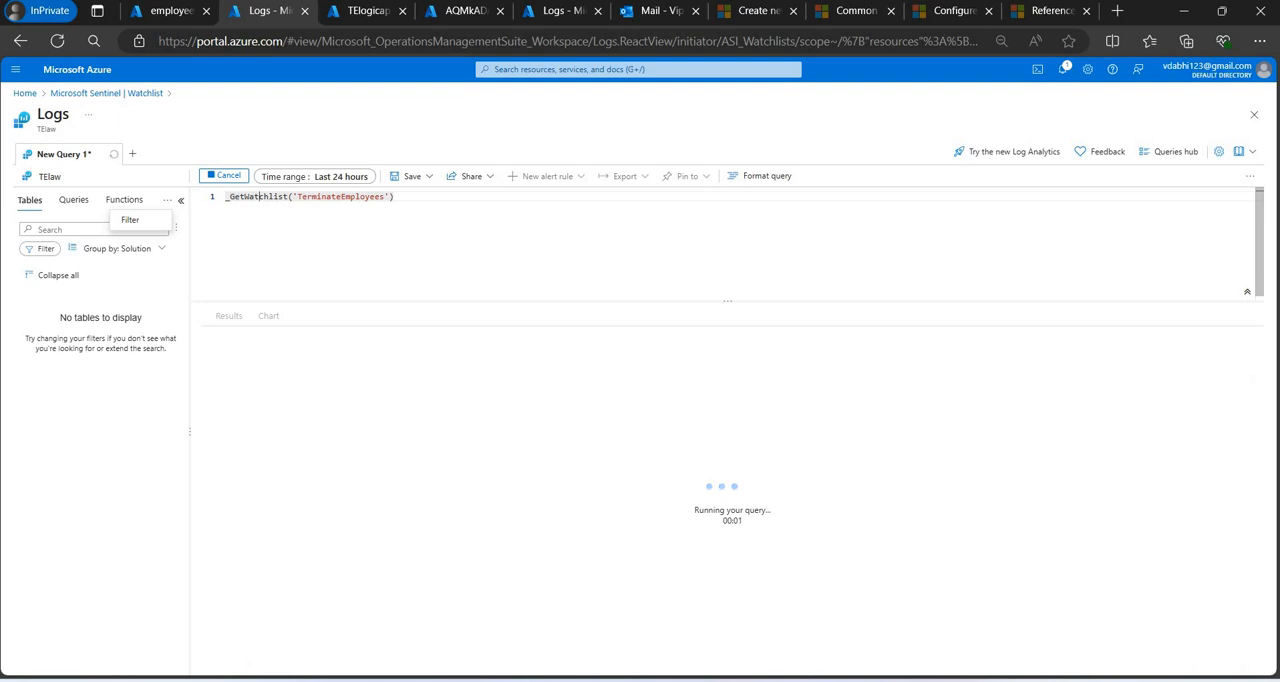
Go back to the watchlist overview, refresh it, and open TerminateEmployees in Logs from its details.
click(139, 94)
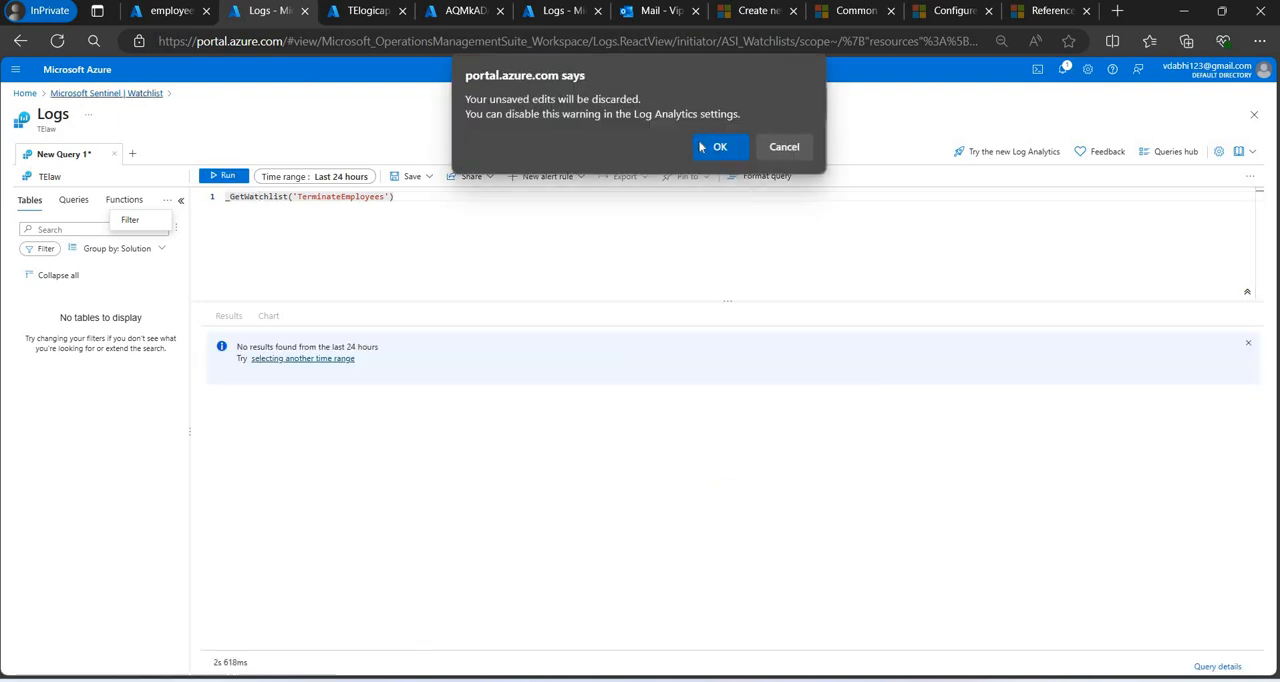
click(719, 147)
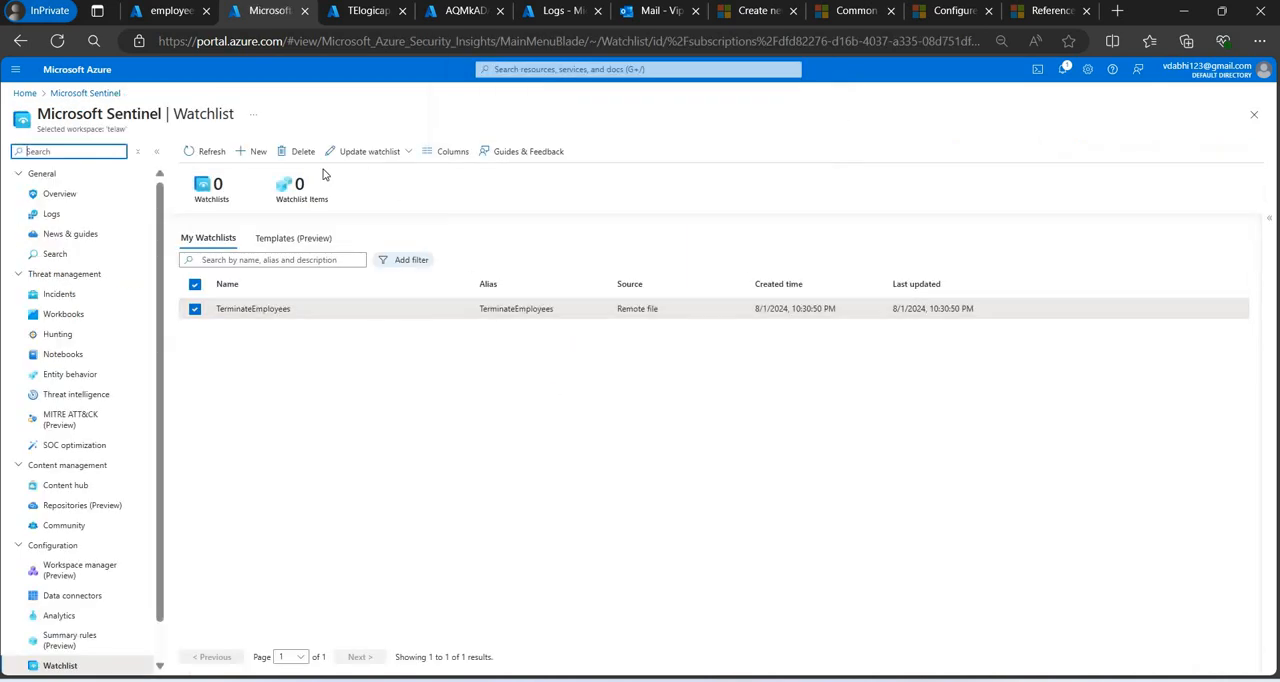
click(215, 155)
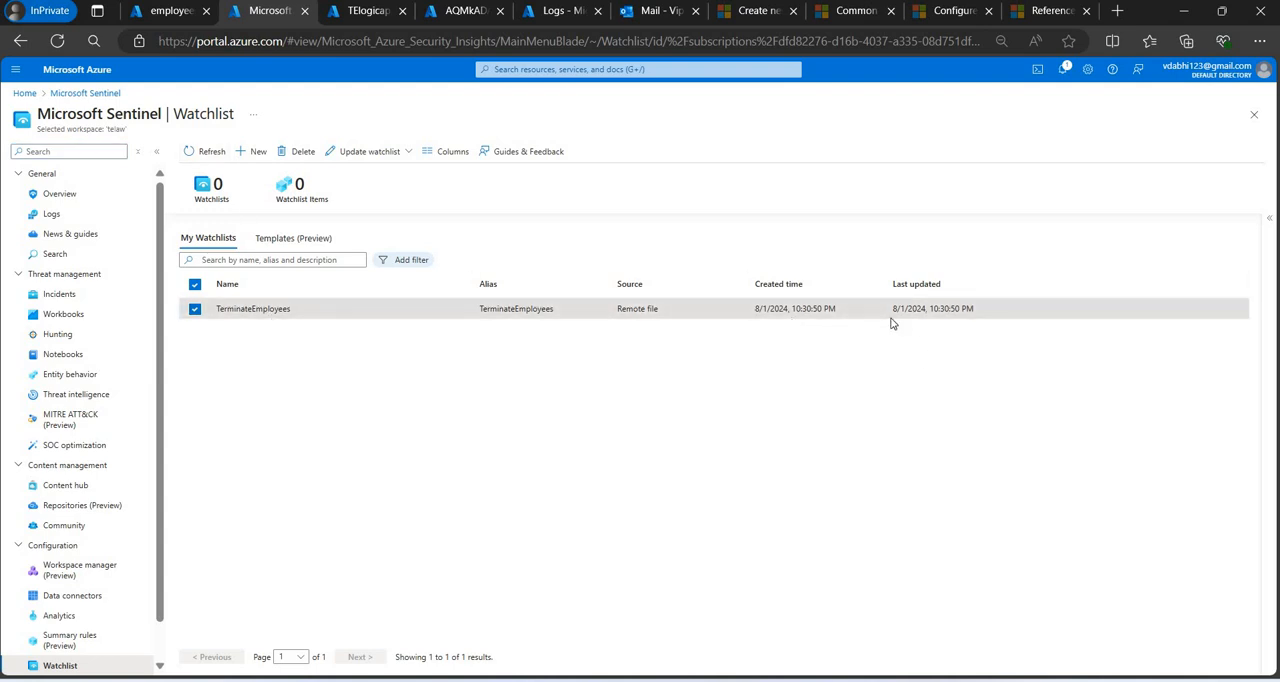
click(1272, 230)
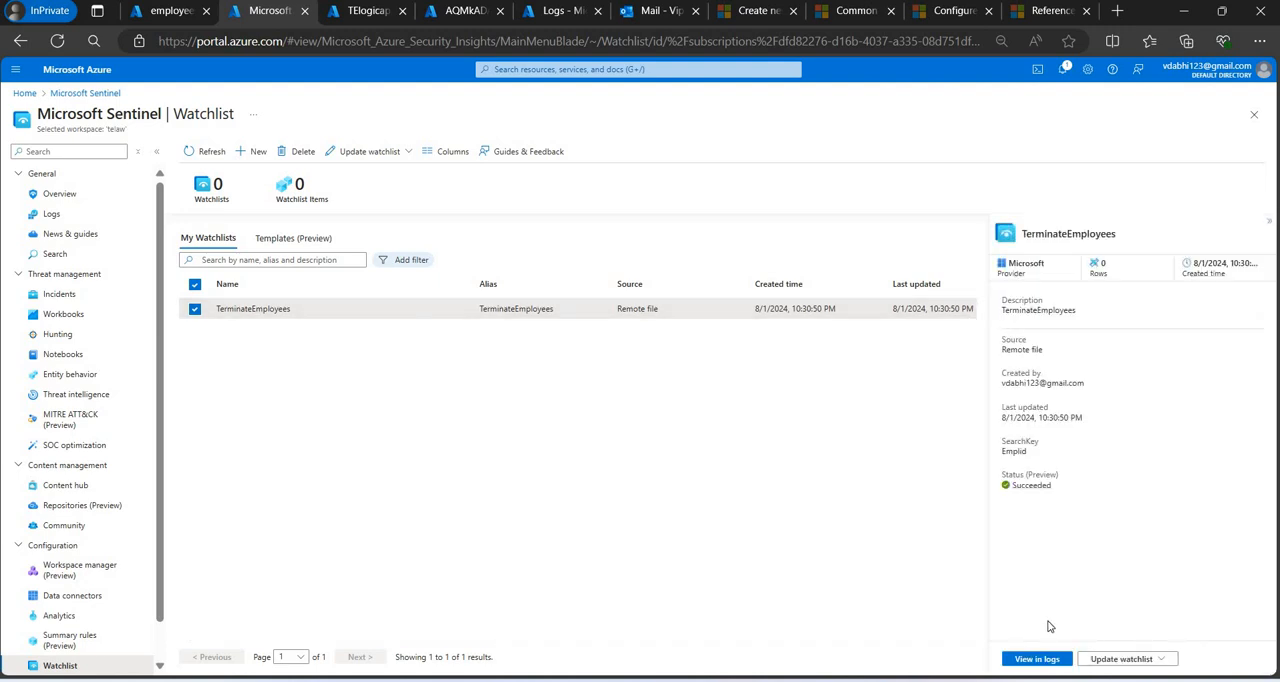
click(1040, 660)
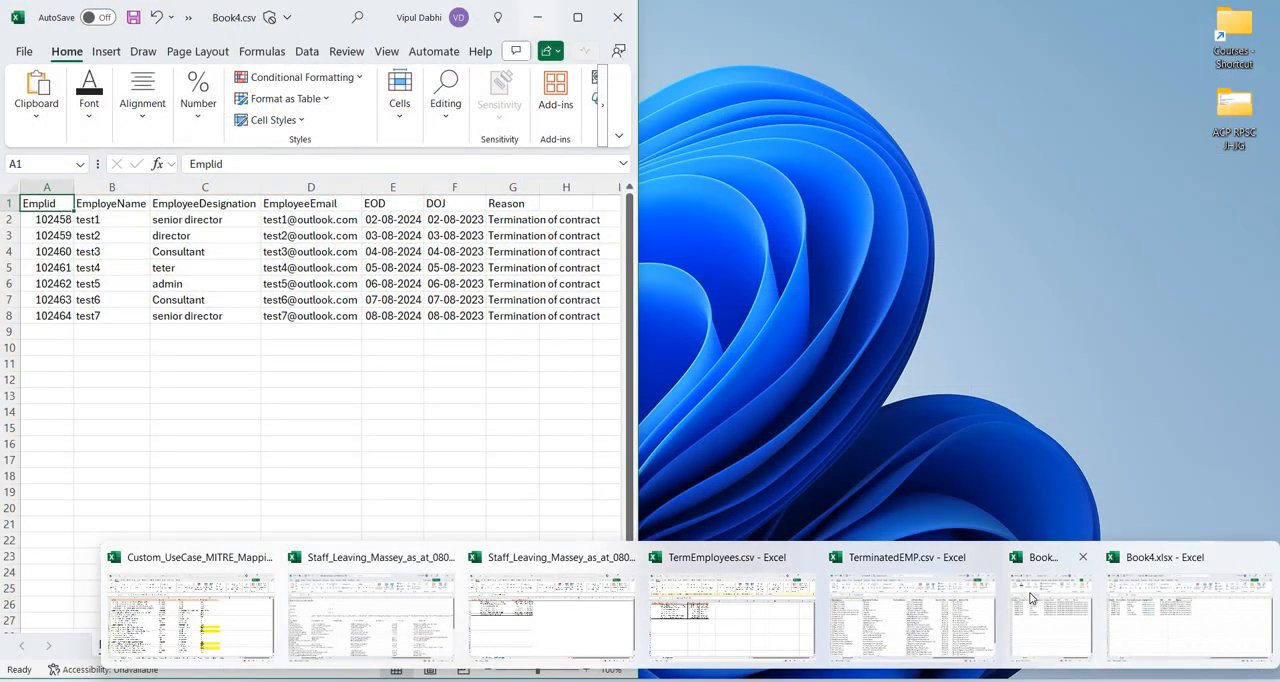
Bring up Book4.csv in Excel full-size and fill Emplid, EmployeName and EmployeeDesignation from row 8 down to row 16.
click(1032, 598)
click(578, 19)
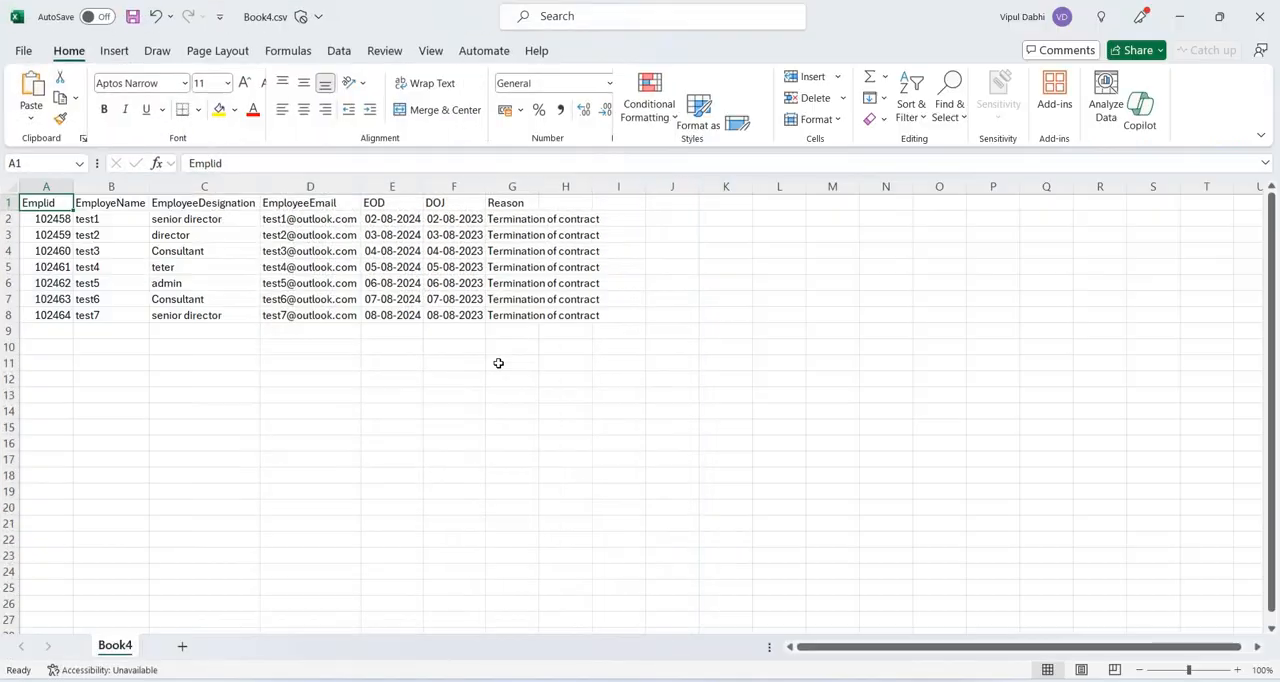
click(66, 317)
drag(73, 323, 60, 456)
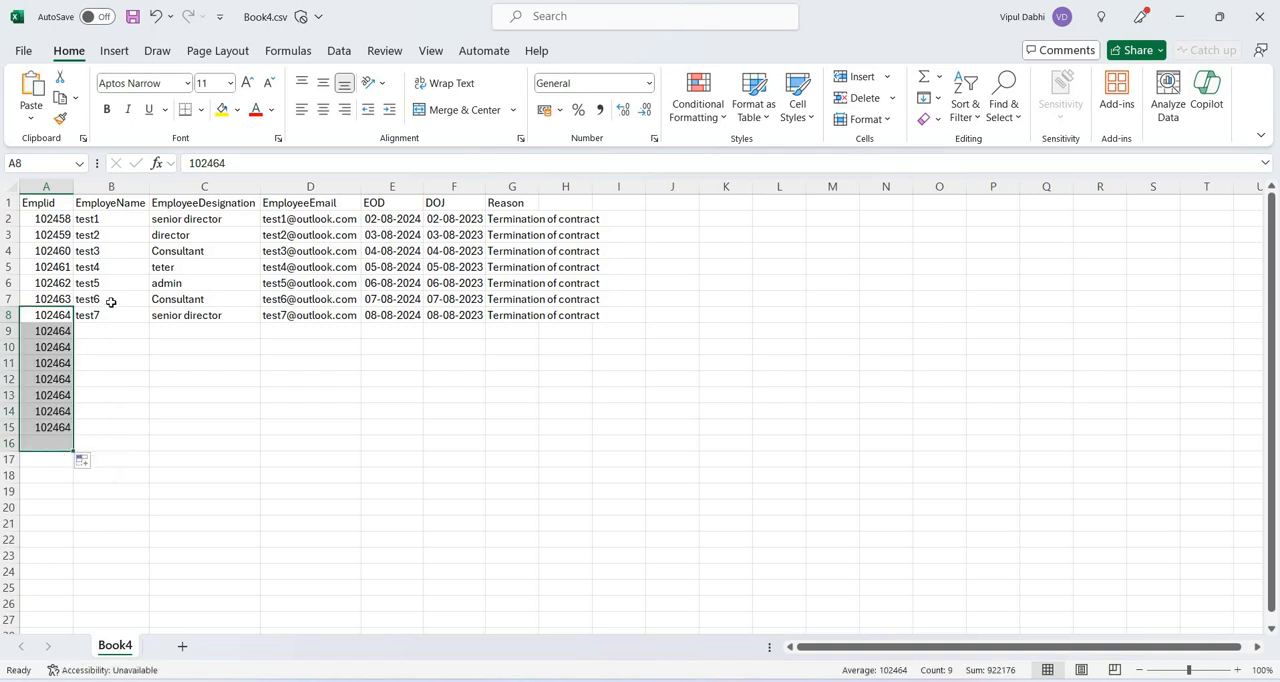
click(143, 322)
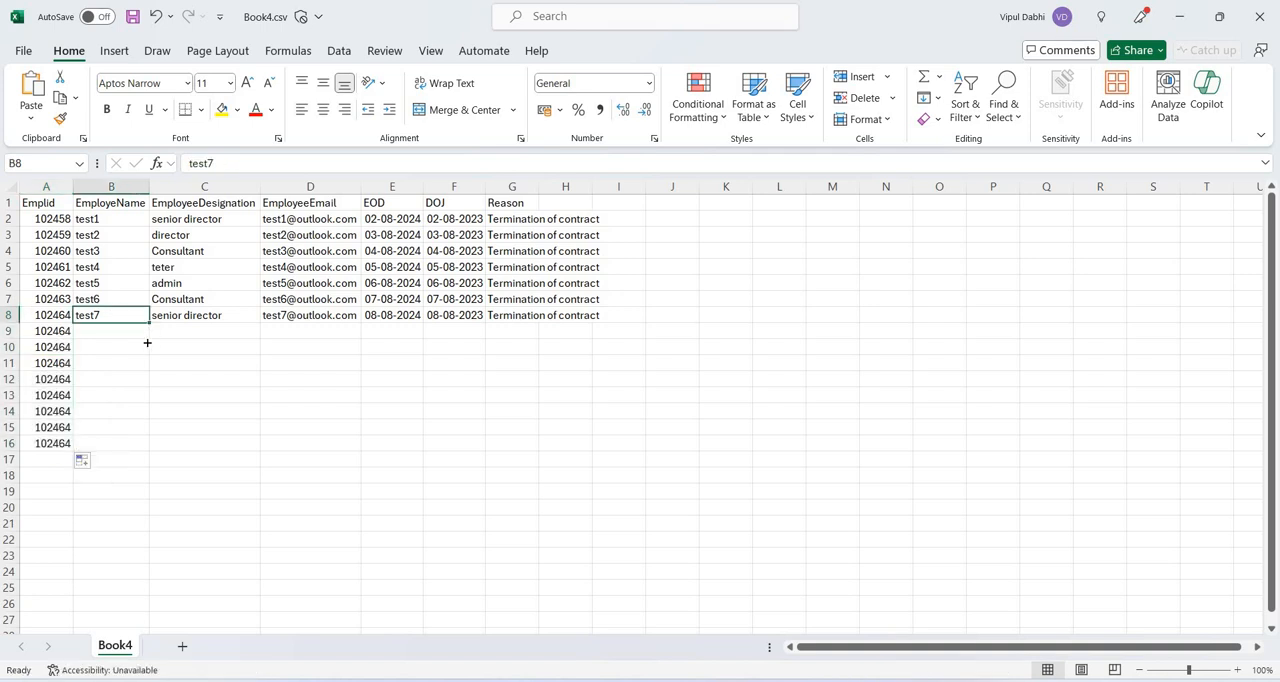
drag(147, 343, 137, 452)
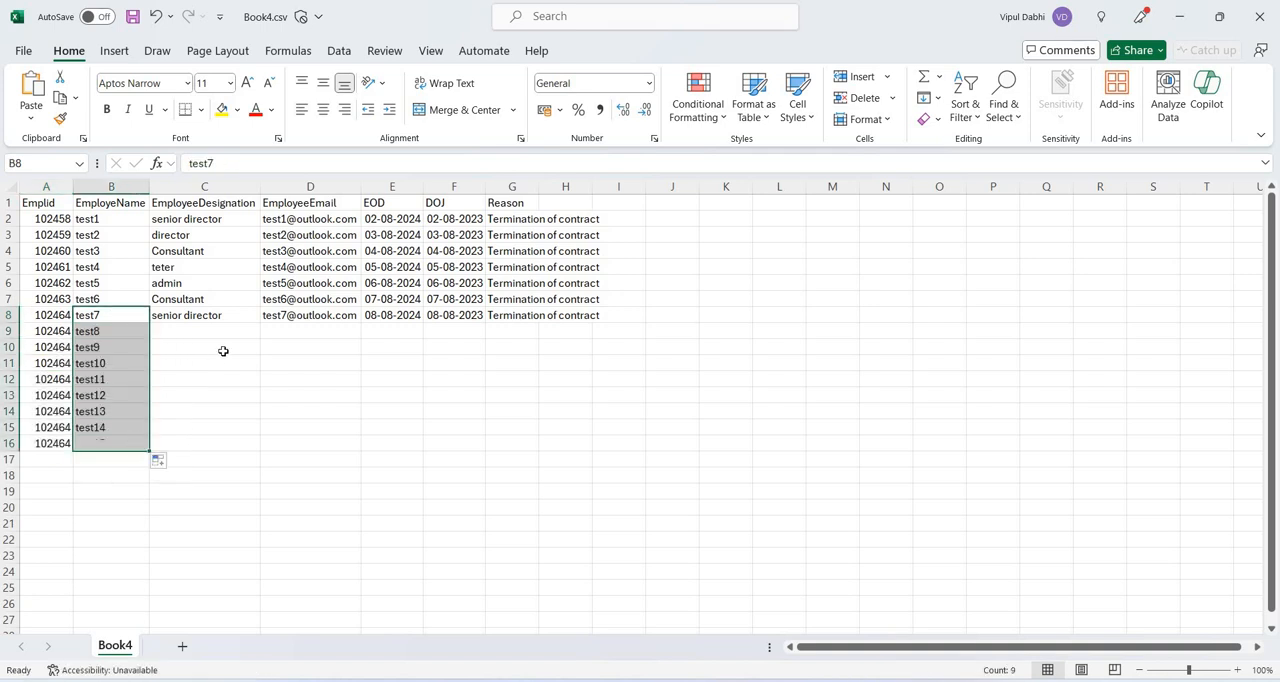
click(250, 317)
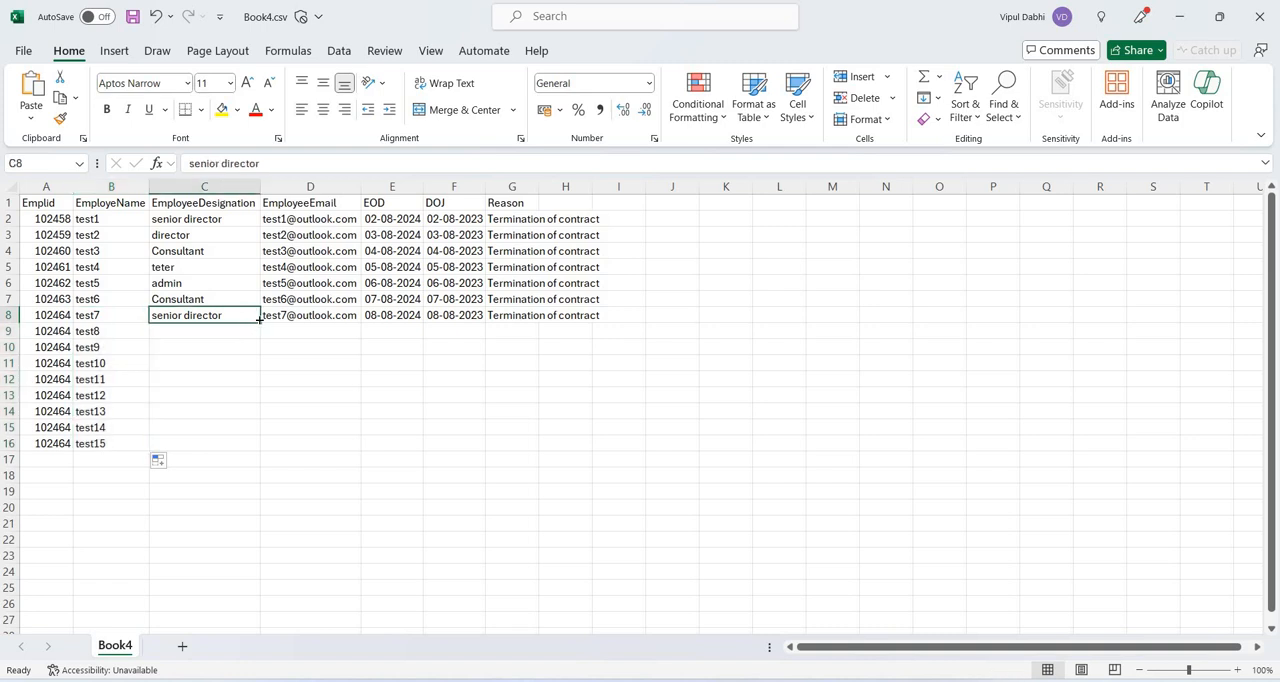
drag(258, 318, 240, 446)
Fill the EmployeeEmail, EOD and DOJ columns from row 8 down to row 16.
click(358, 318)
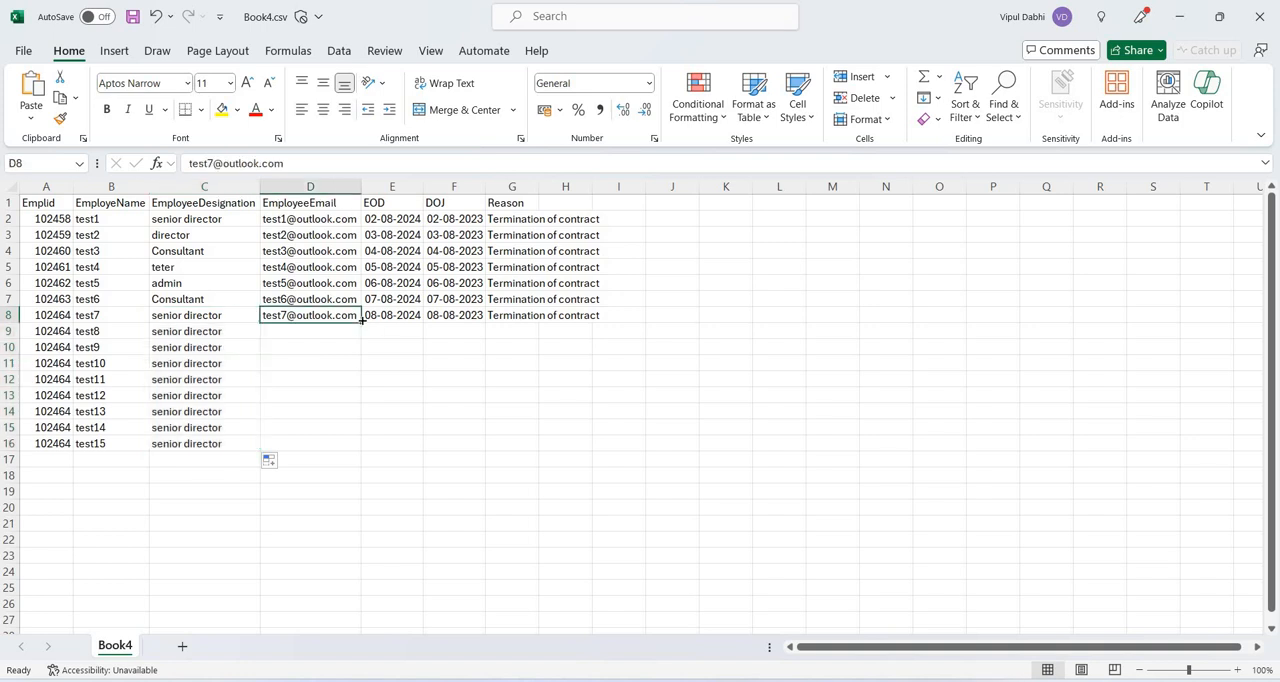
drag(362, 322, 374, 377)
click(418, 318)
drag(423, 323, 400, 457)
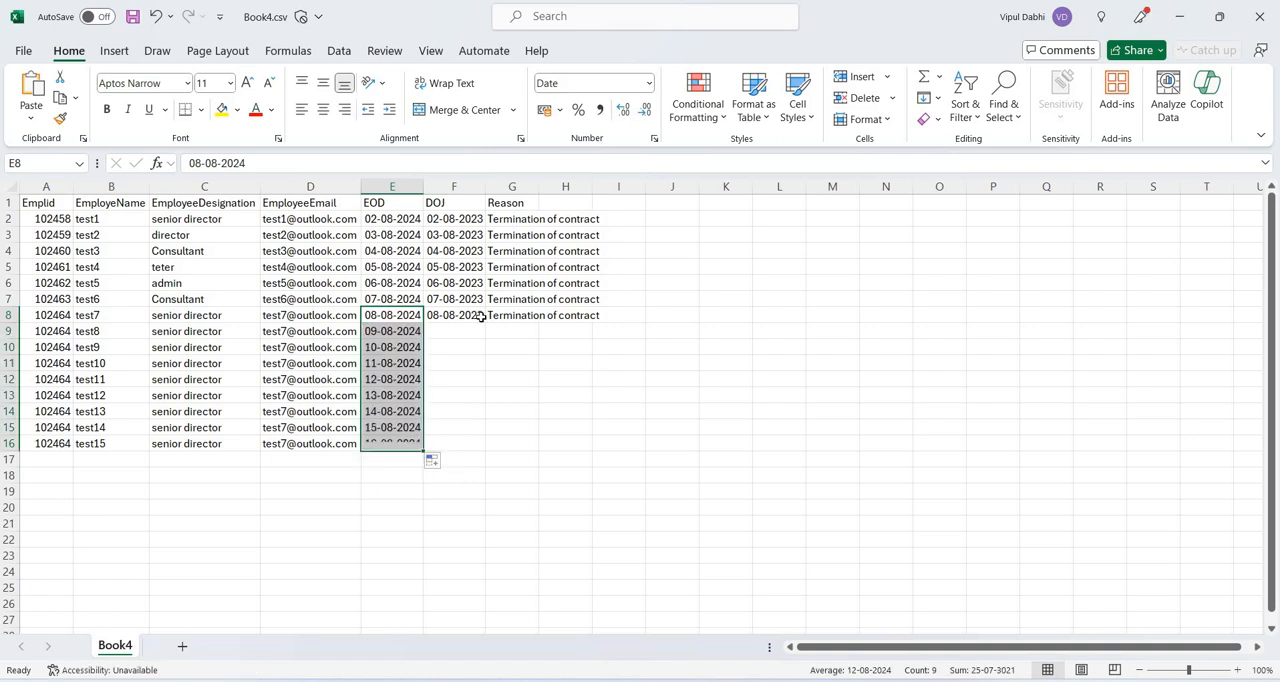
click(484, 322)
drag(486, 323, 477, 445)
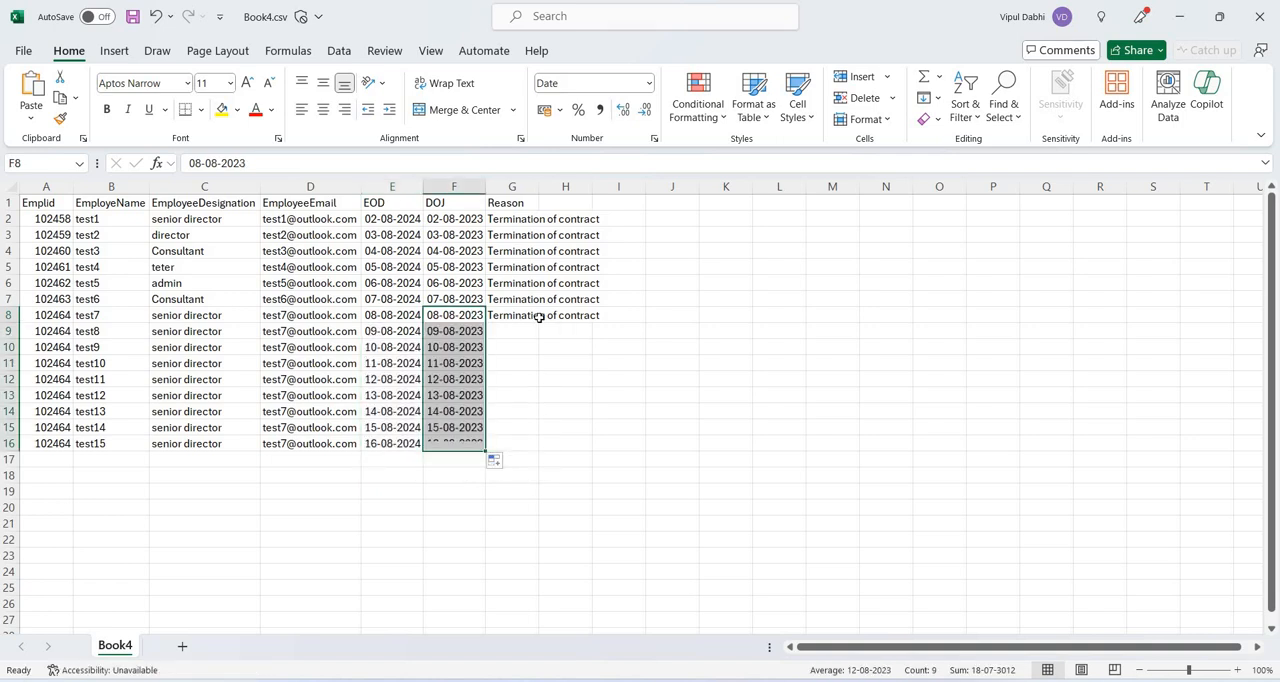
Fill the Reason column from row 8 down to row 16 and save Book4.csv.
click(541, 317)
click(527, 318)
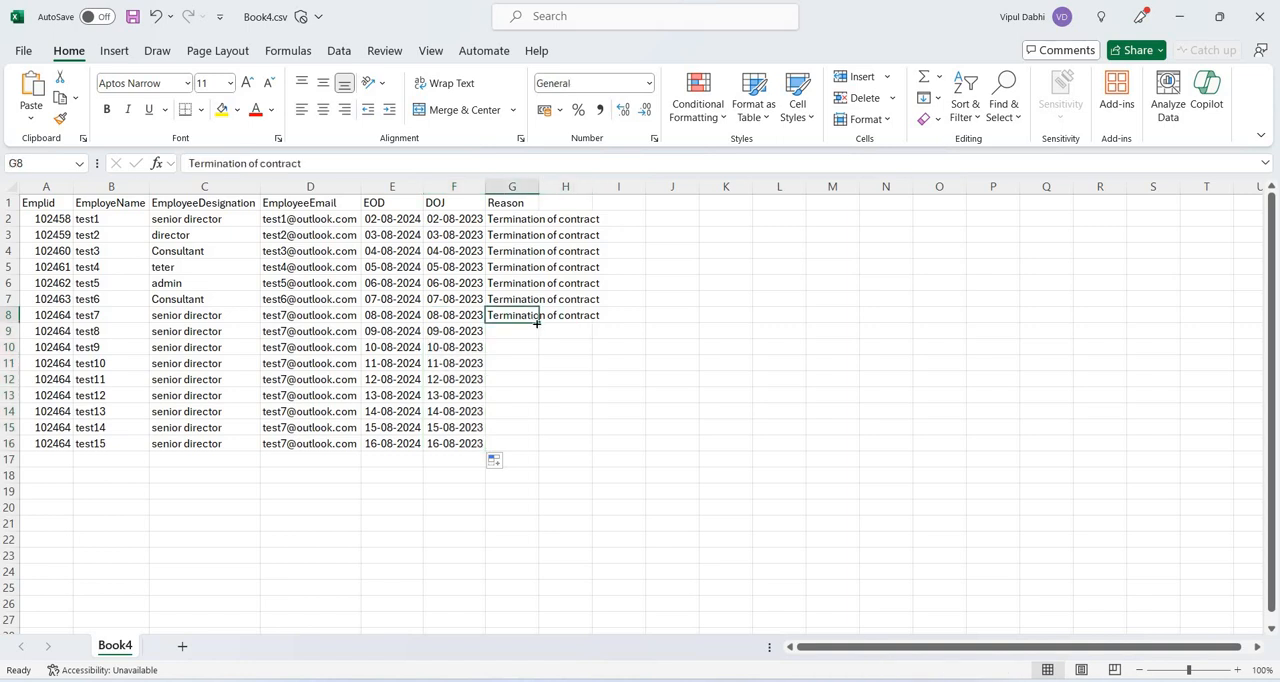
drag(539, 322, 530, 445)
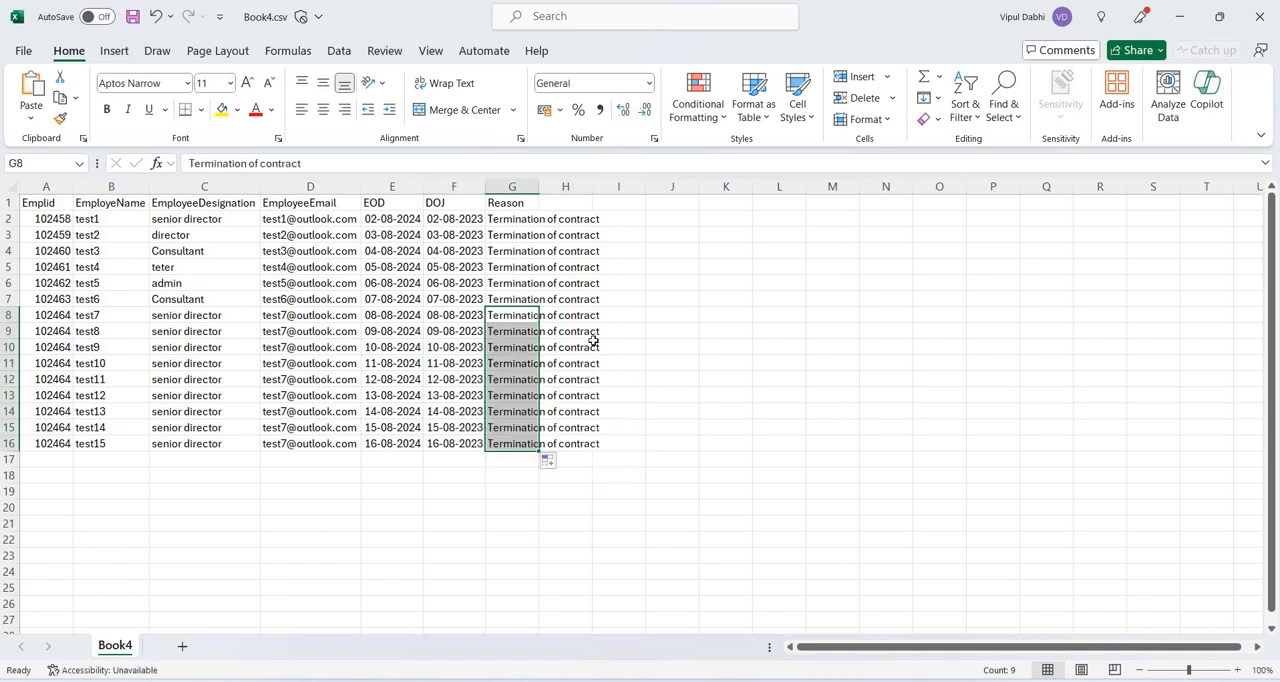
key(ctrl+s)
Select the newly added employee names in rows 9 to 16 to review them.
click(114, 348)
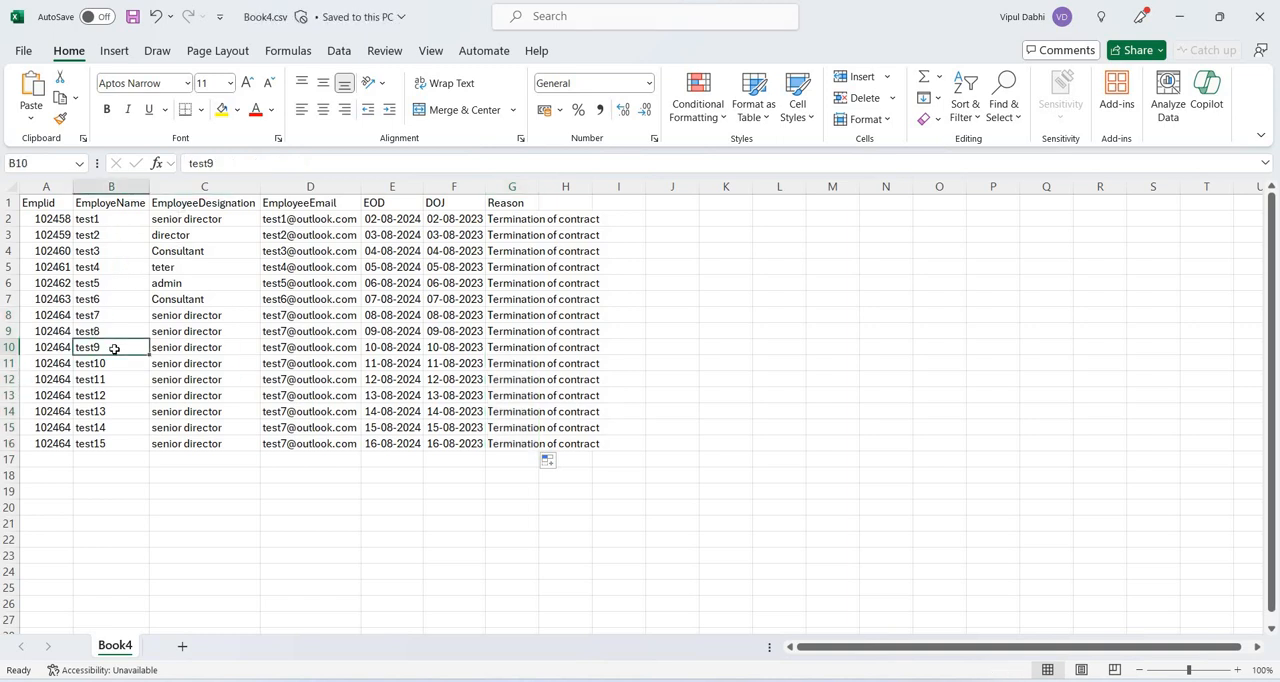
key(Up)
key(shift+Down)
key(shift+Down)
key(shift+Down)
key(shift+Down)
key(shift+Down)
key(shift+Down)
key(shift+Down)
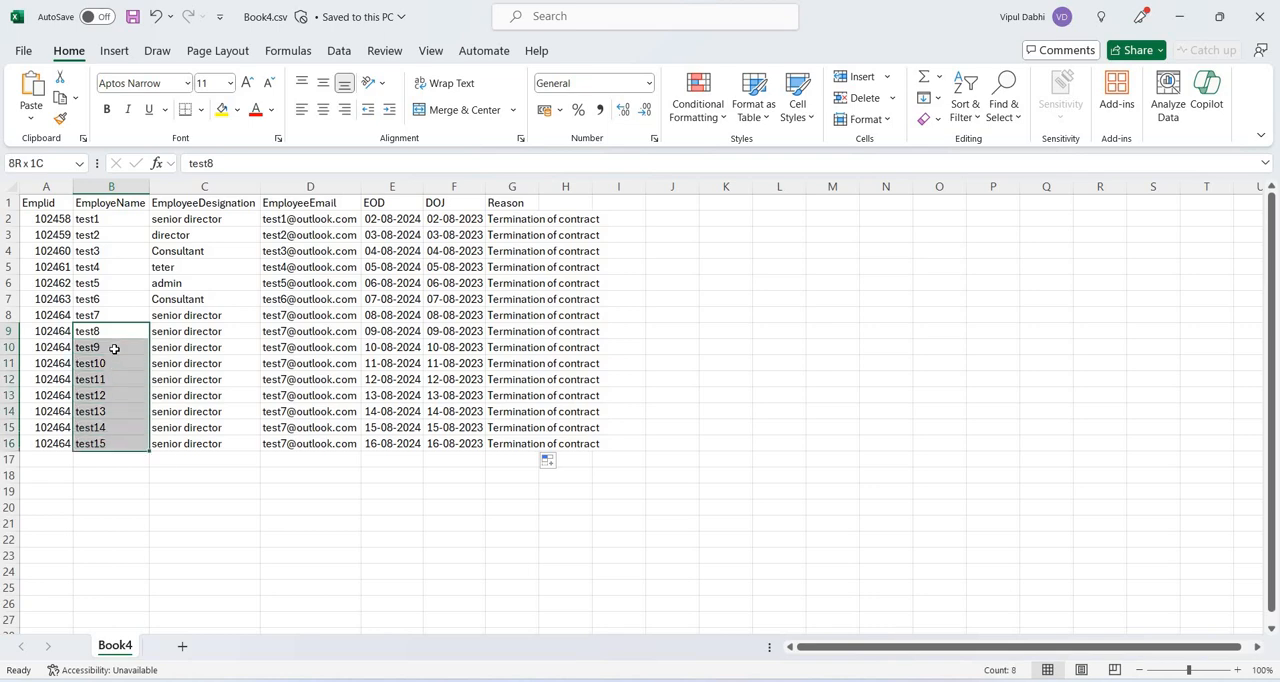
Switch to the Azure portal, rerun the watchlist query in Logs, and return to the watchlist overview, discarding the unsaved edits.
key(alt+Tab)
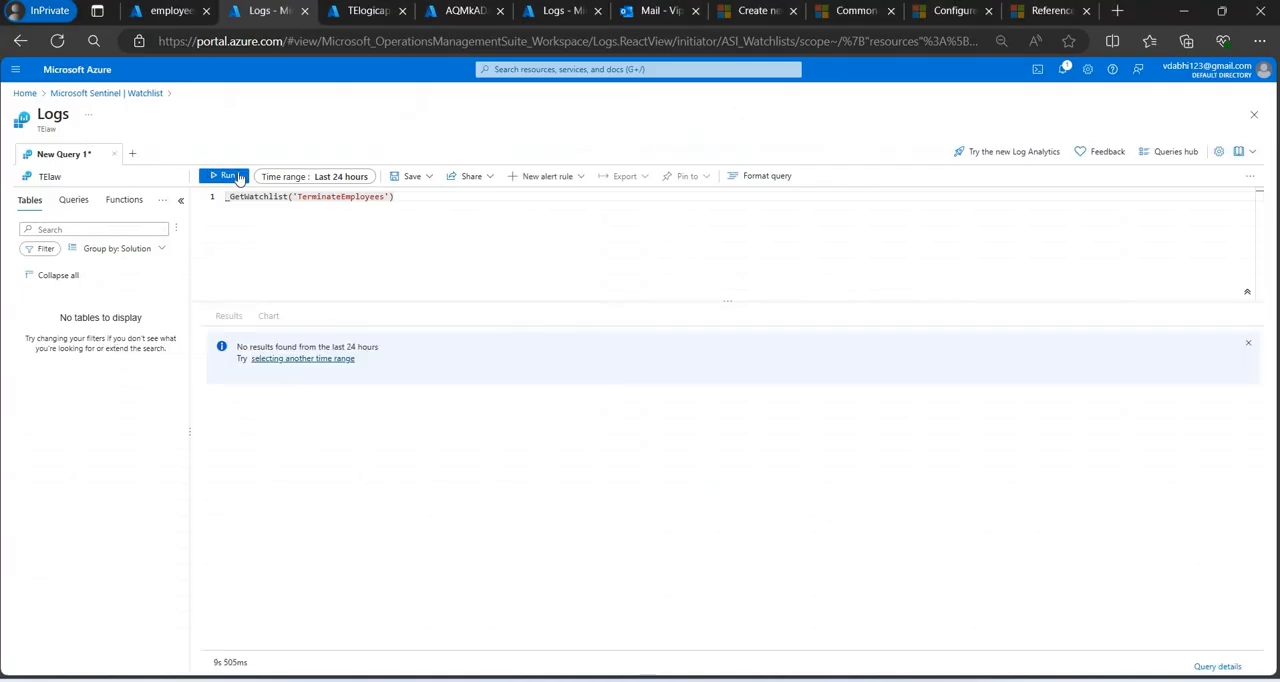
click(229, 176)
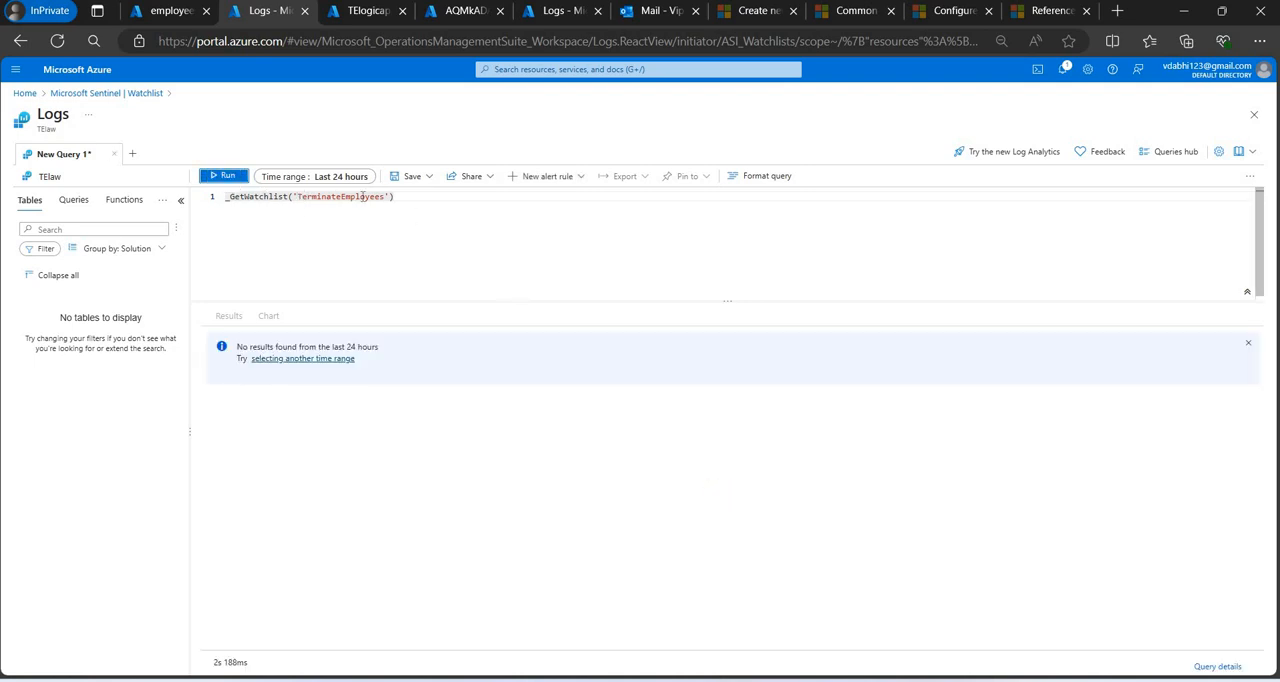
click(122, 93)
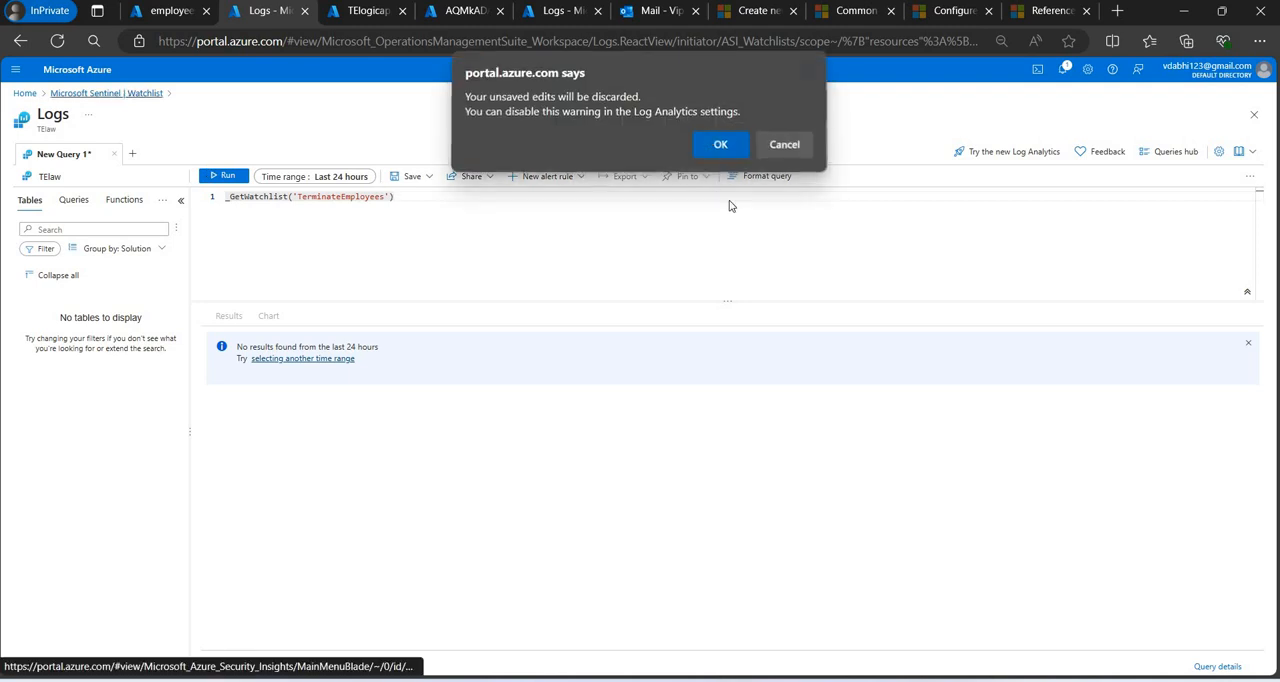
click(715, 146)
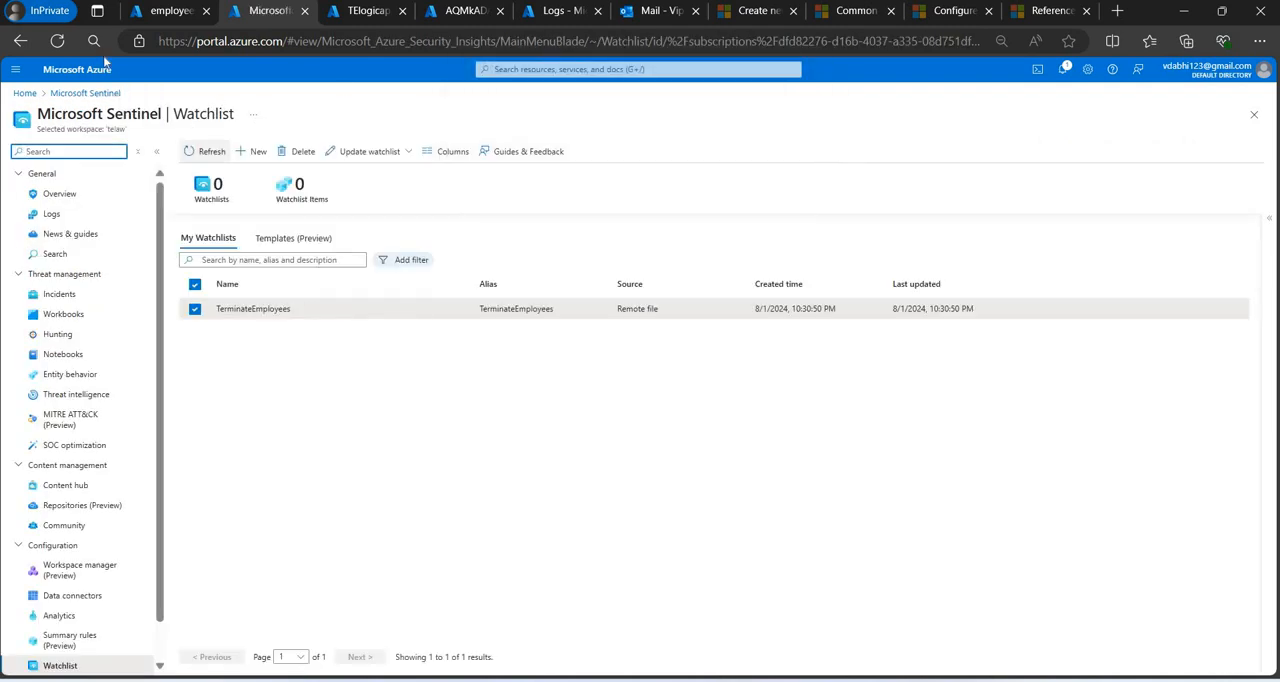
Close the watchlist browser tab and open the TElaw workspace from the refreshed Microsoft Sentinel list in the first tab.
click(67, 47)
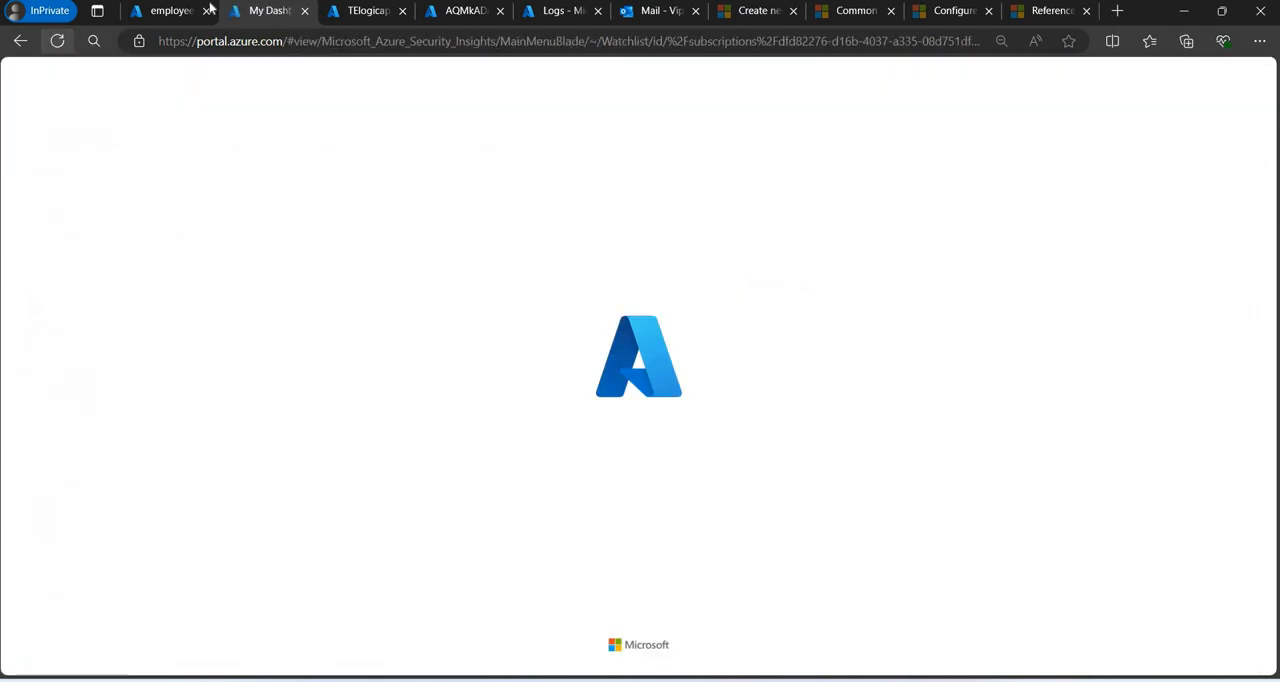
click(303, 17)
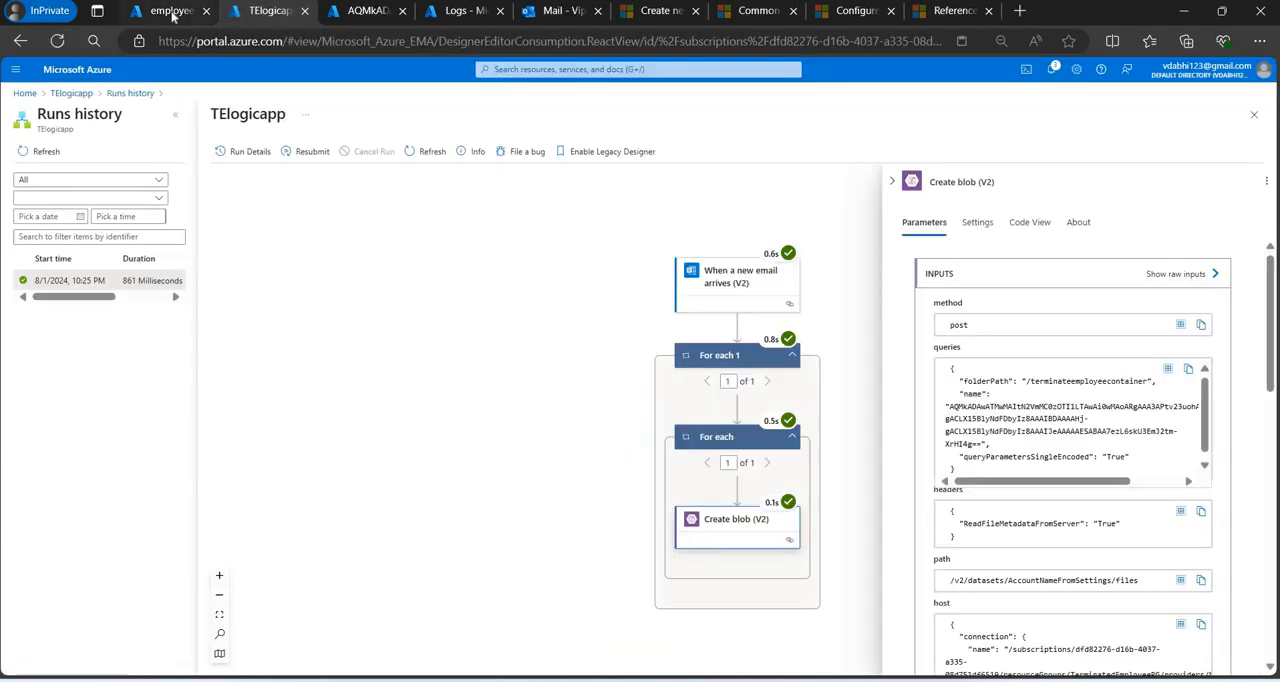
click(171, 12)
click(100, 93)
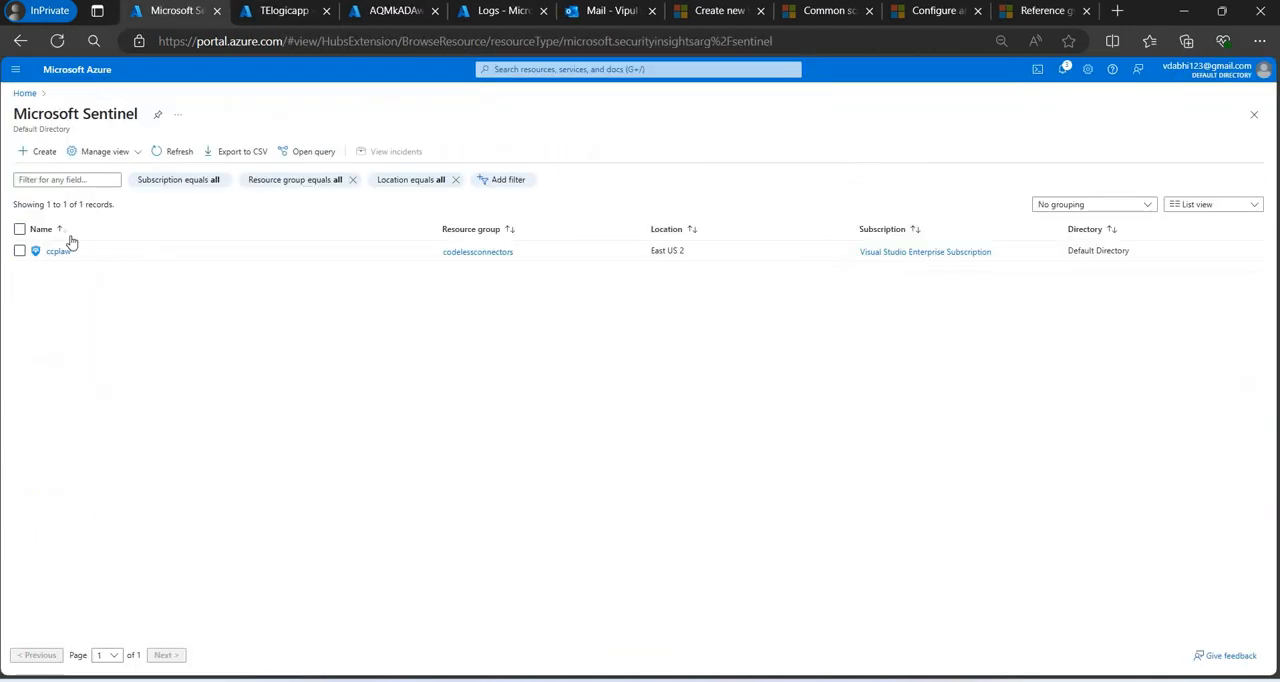
click(161, 156)
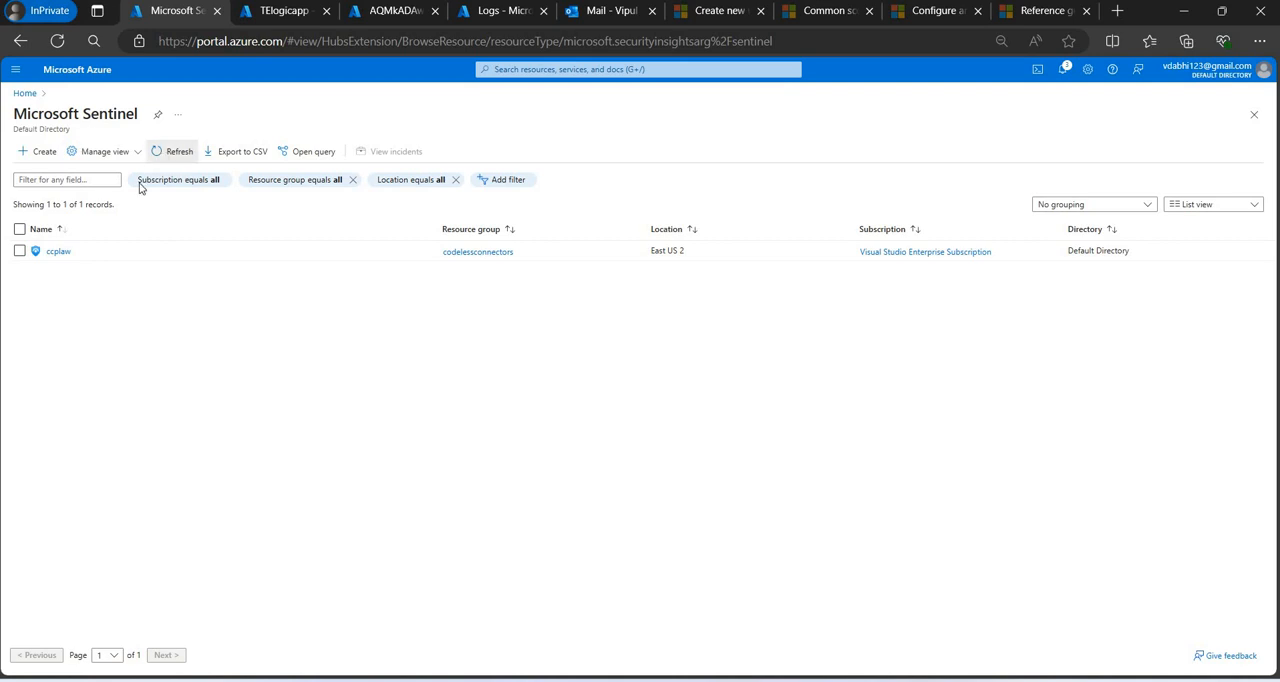
click(55, 273)
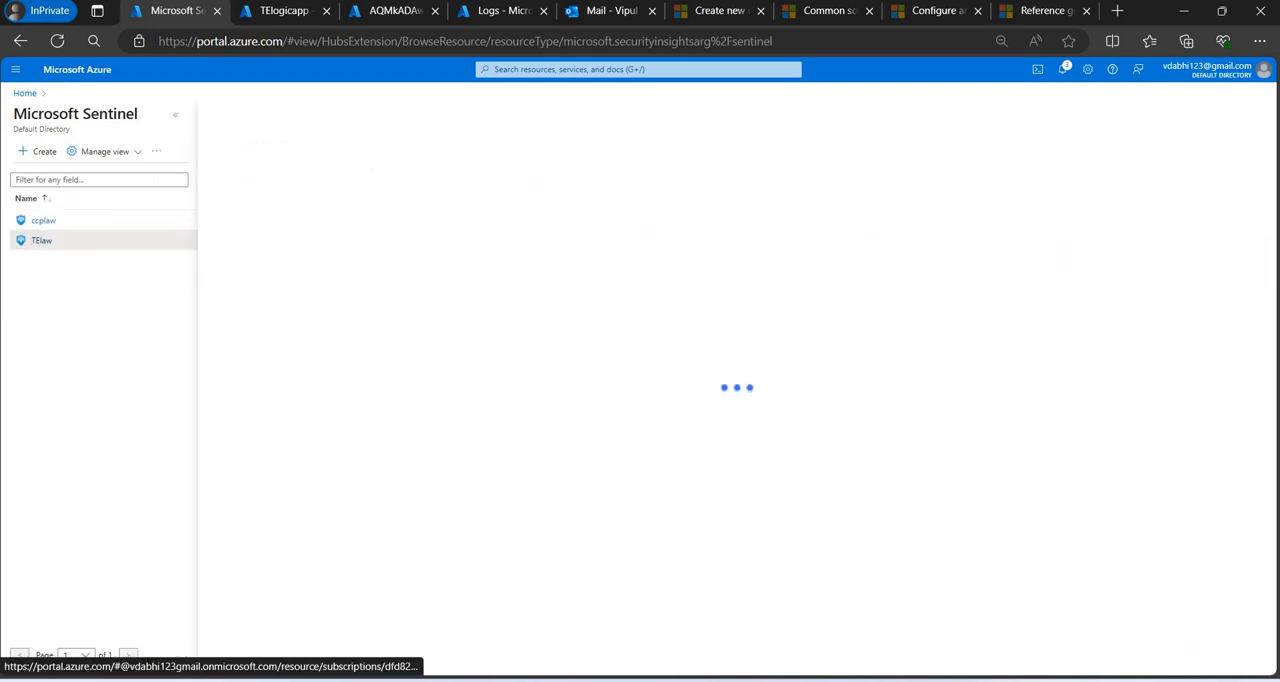
Close the logic app, blob and Logs browser tabs, discarding unsaved changes, and return to the Sentinel tab.
click(330, 12)
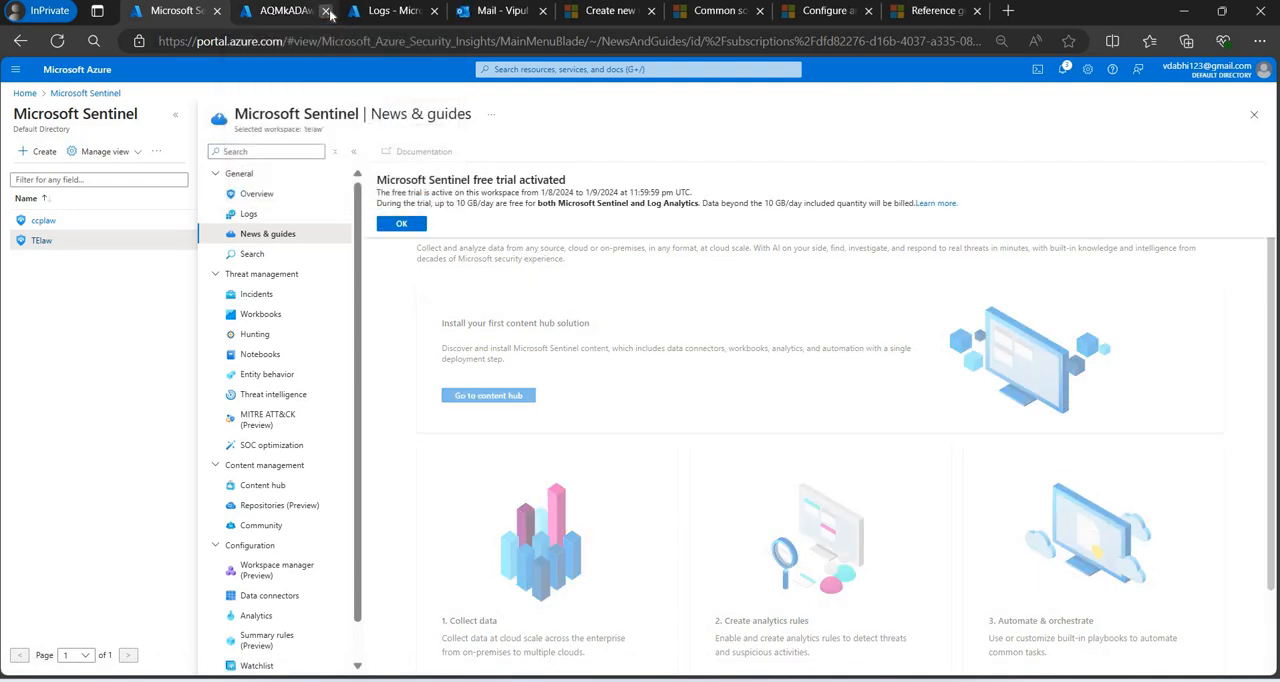
click(327, 11)
click(326, 11)
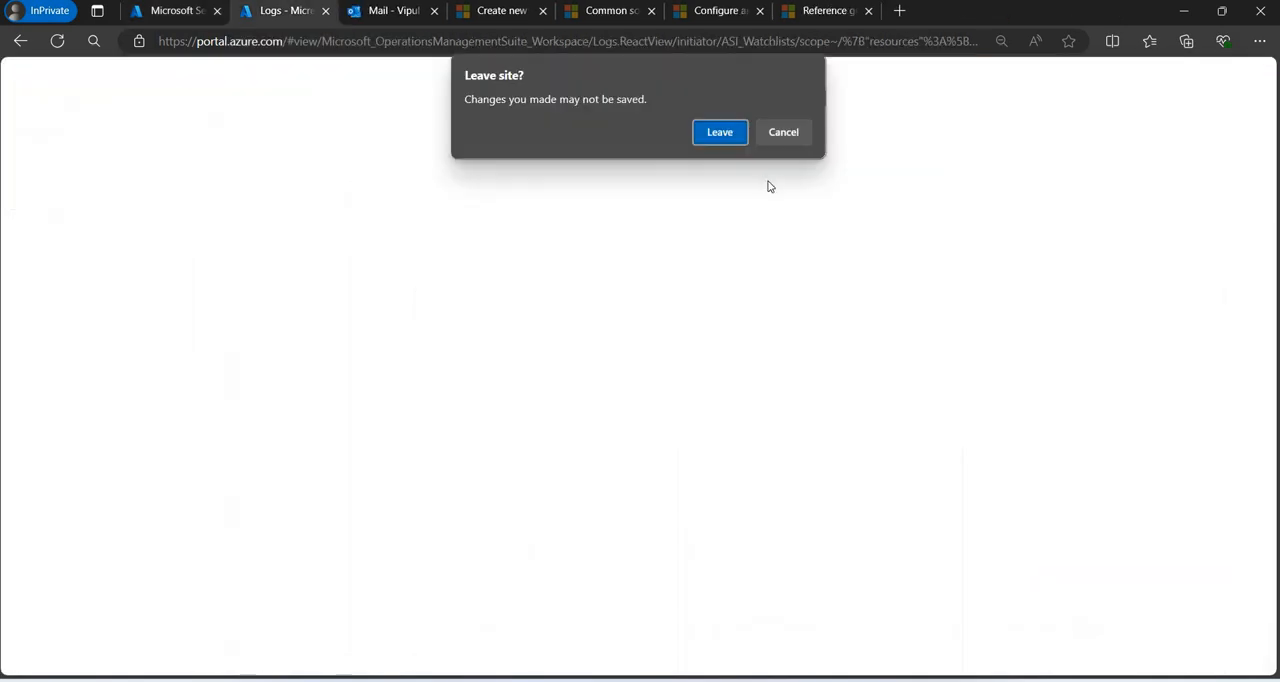
click(718, 131)
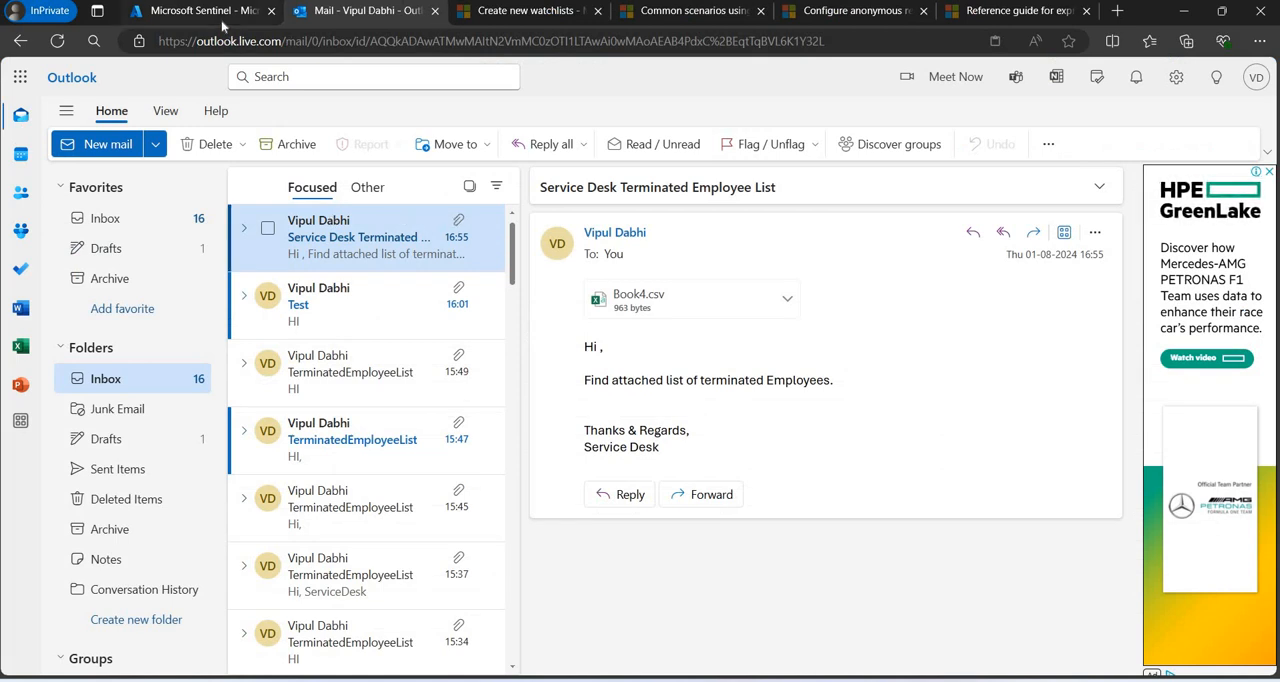
click(221, 20)
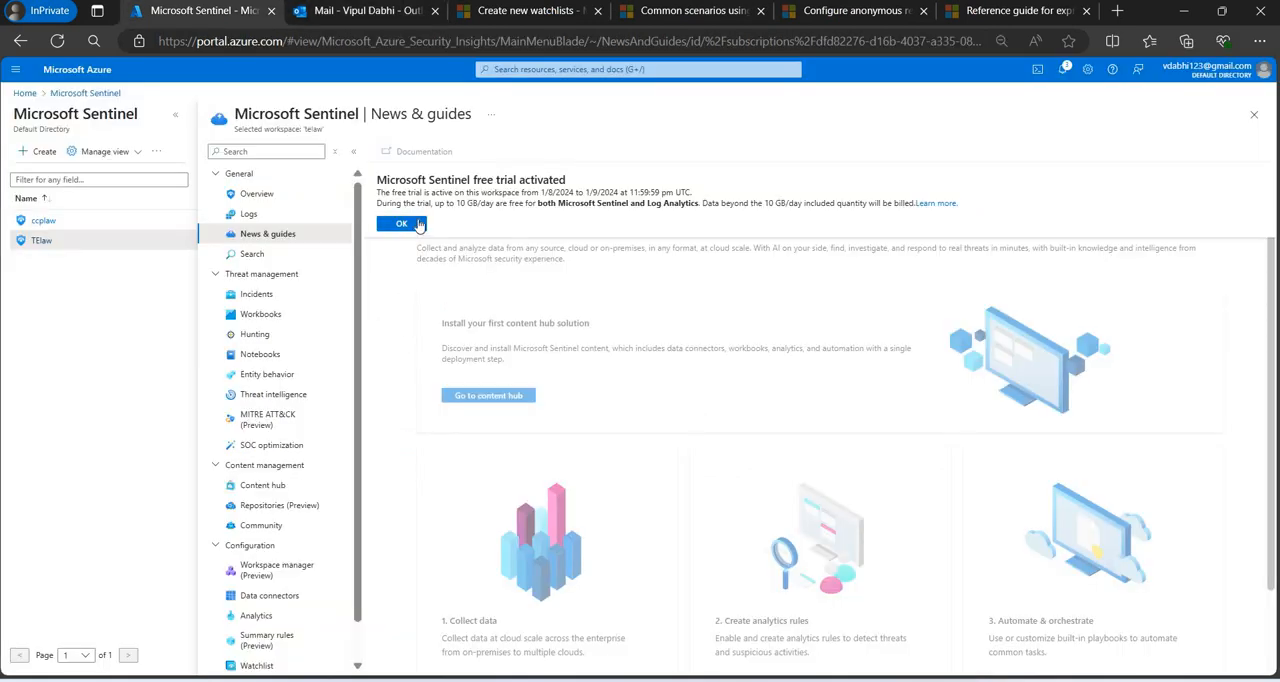
Dismiss the free trial notice and open the TerminateEmployees watchlist in Logs from the Sentinel watchlist overview.
click(401, 223)
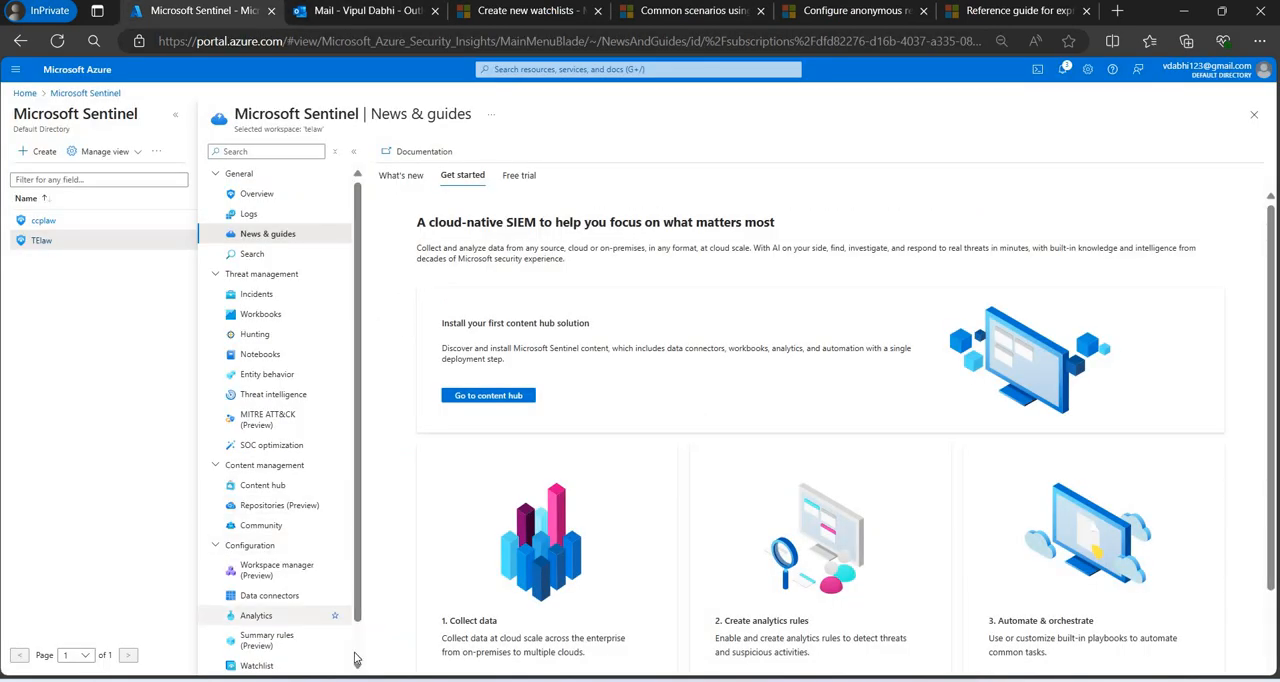
scroll(354, 658, down, 1)
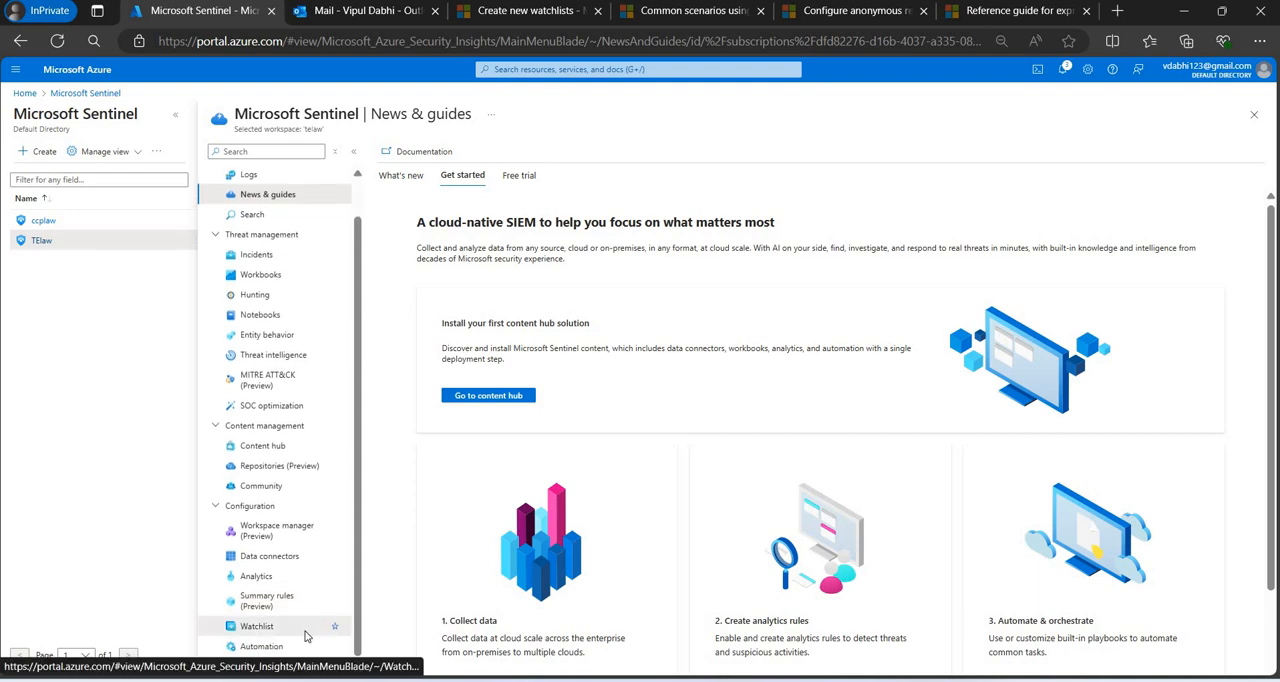
click(305, 632)
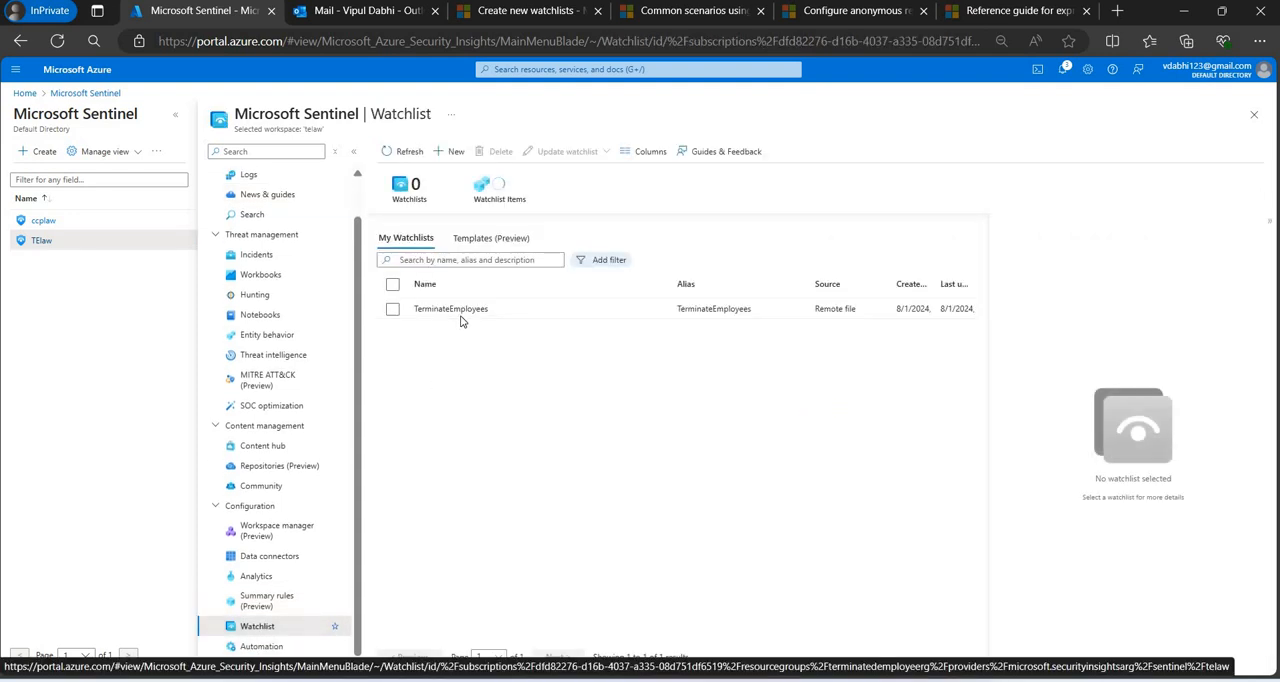
click(460, 314)
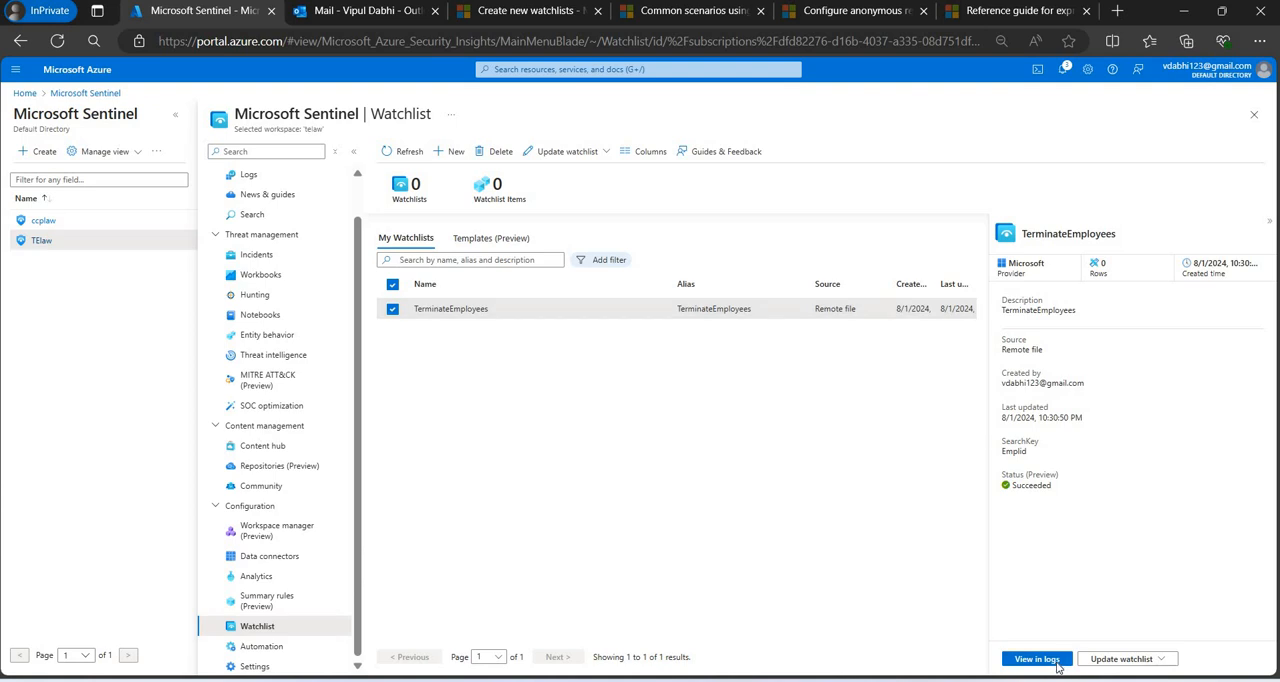
click(1057, 662)
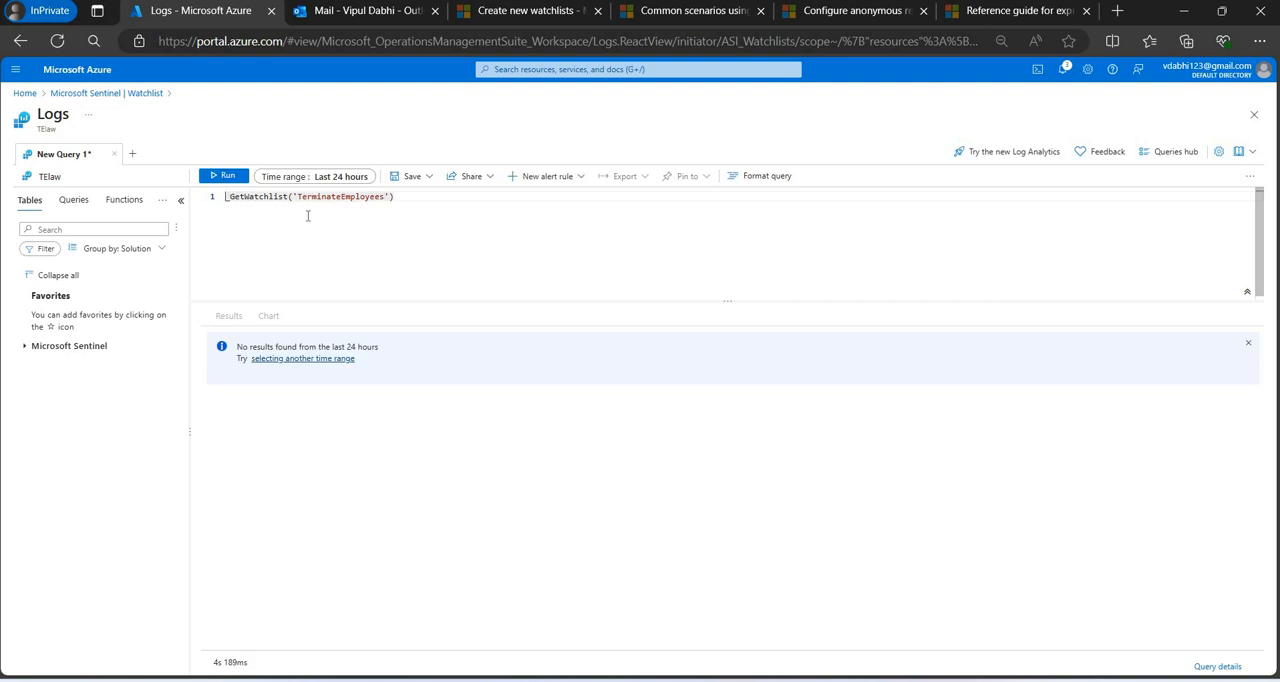
Return to the watchlist overview, discarding the query edits, and show the TerminateEmployees details with its name highlighted.
click(120, 92)
click(730, 156)
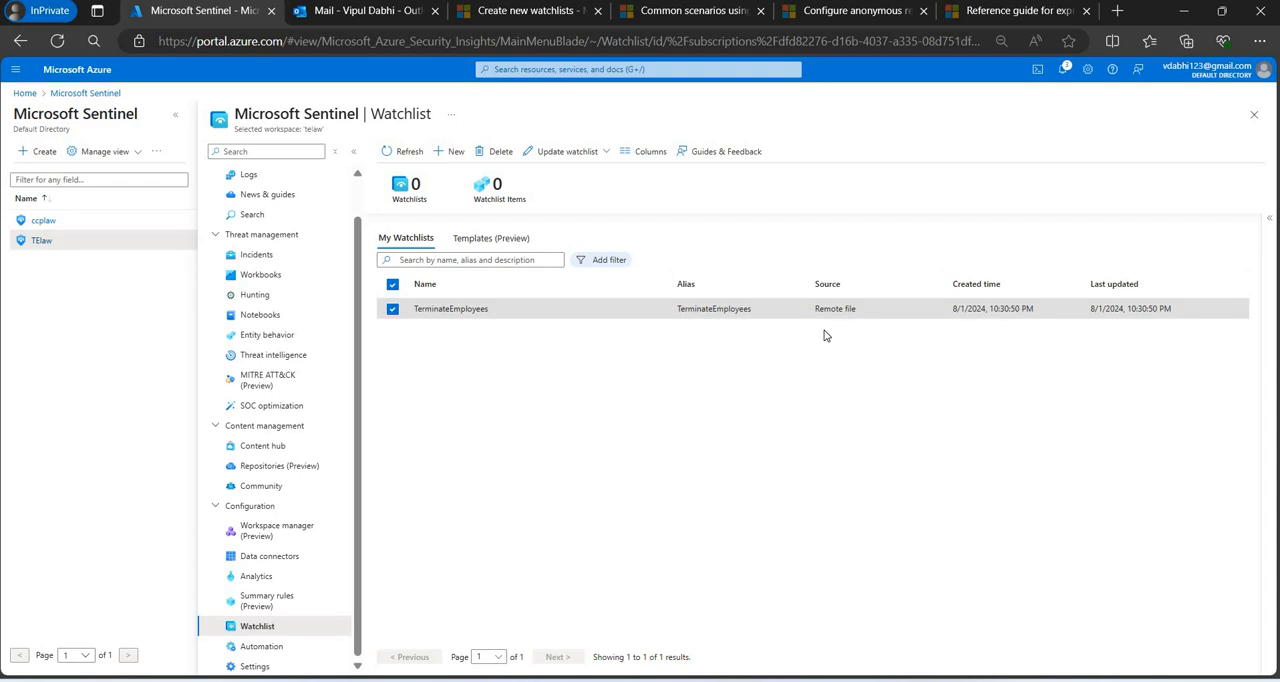
click(1269, 259)
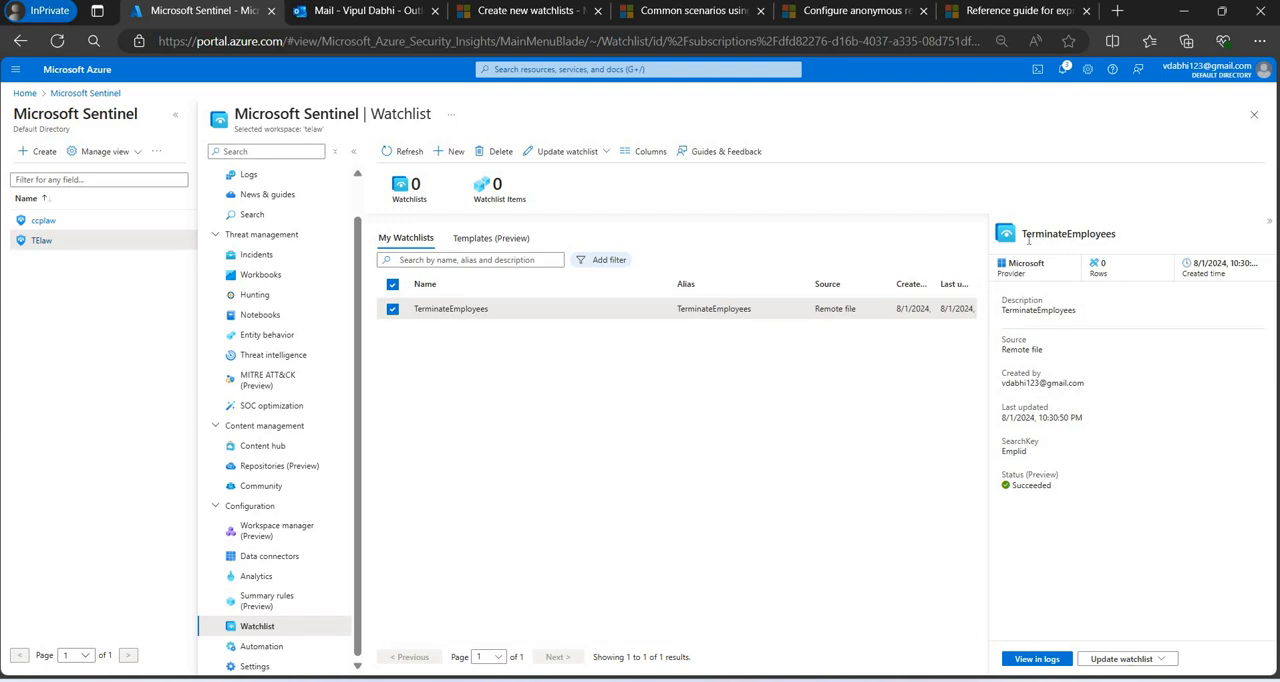
drag(1022, 234, 1130, 239)
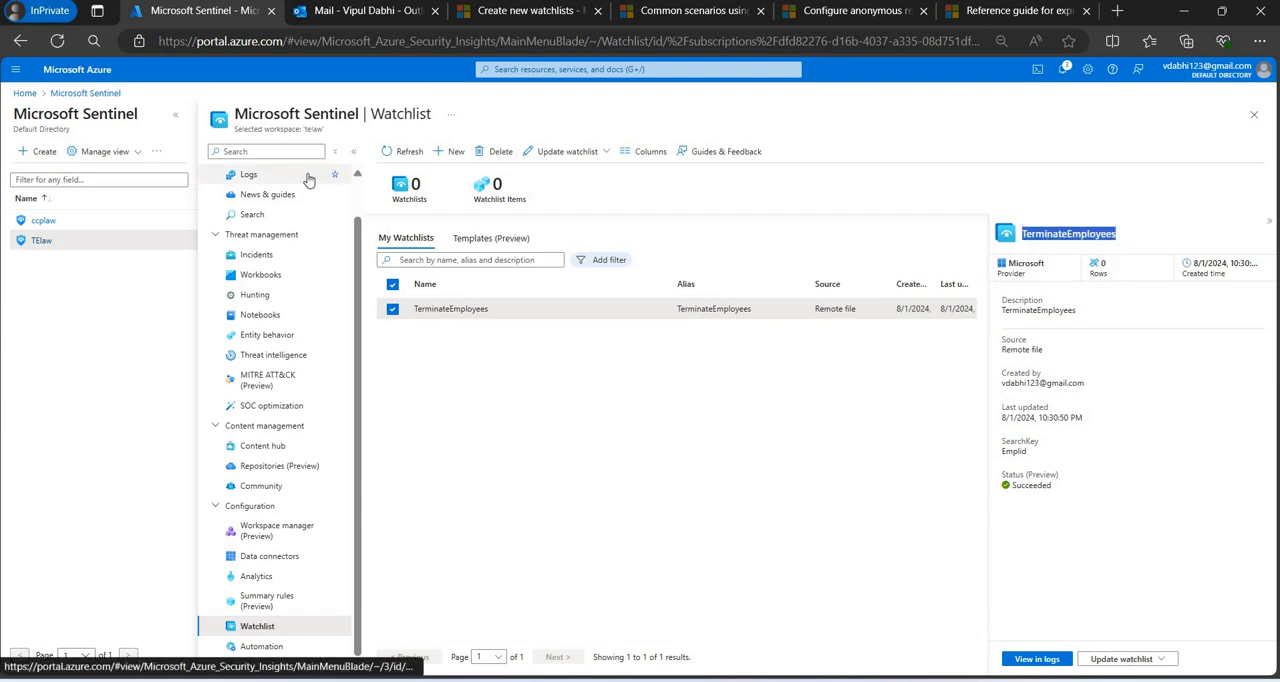
Open the TElaw workspace's Logs, dismiss the Queries hub, and run _GetWatchlist('TerminateEmployees').
click(250, 175)
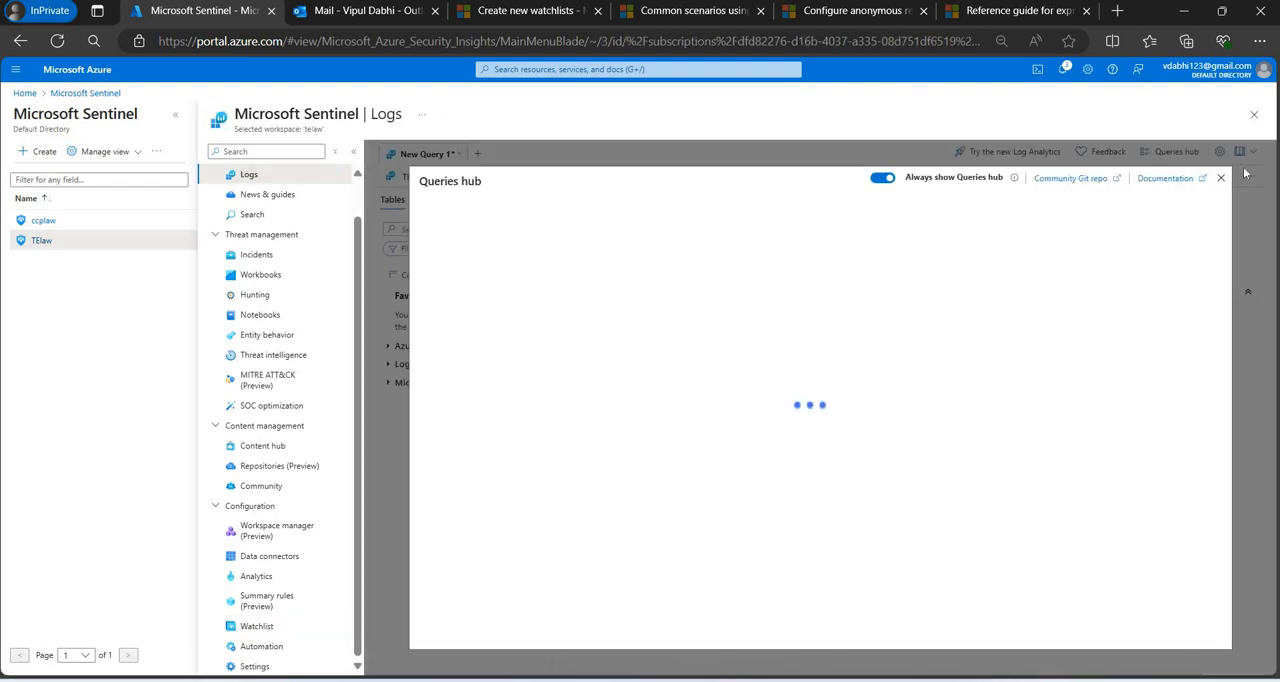
click(1221, 178)
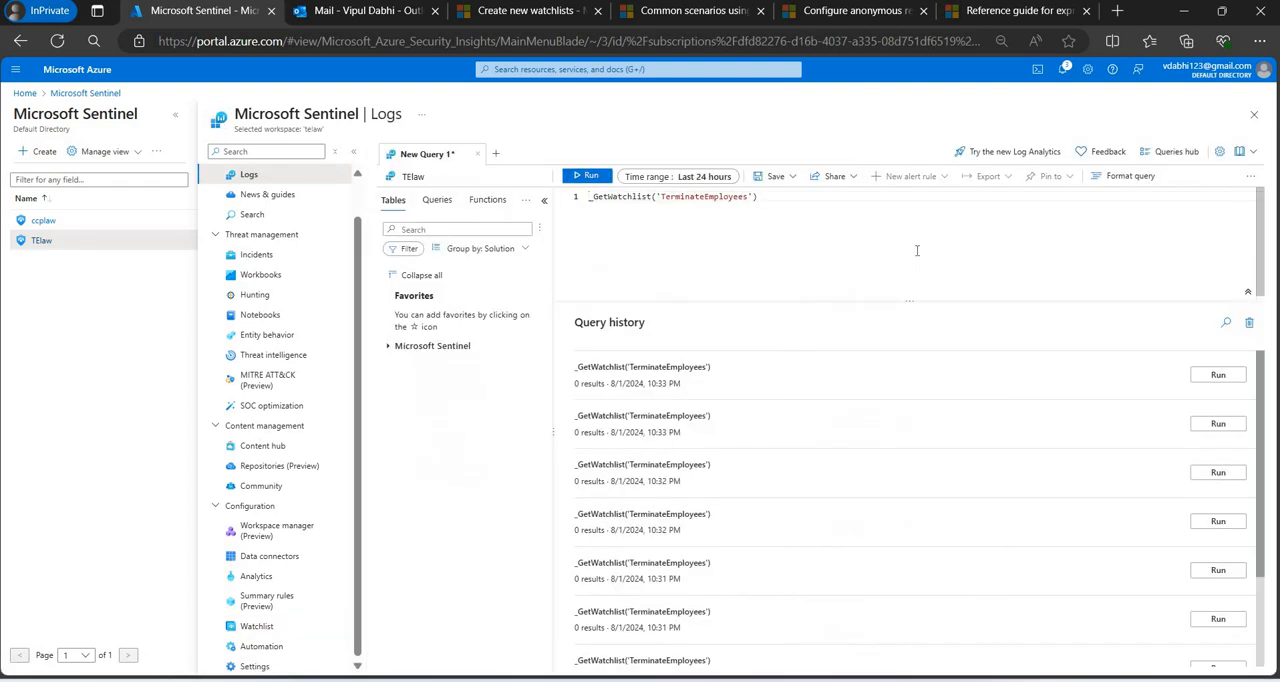
key(shift+Return)
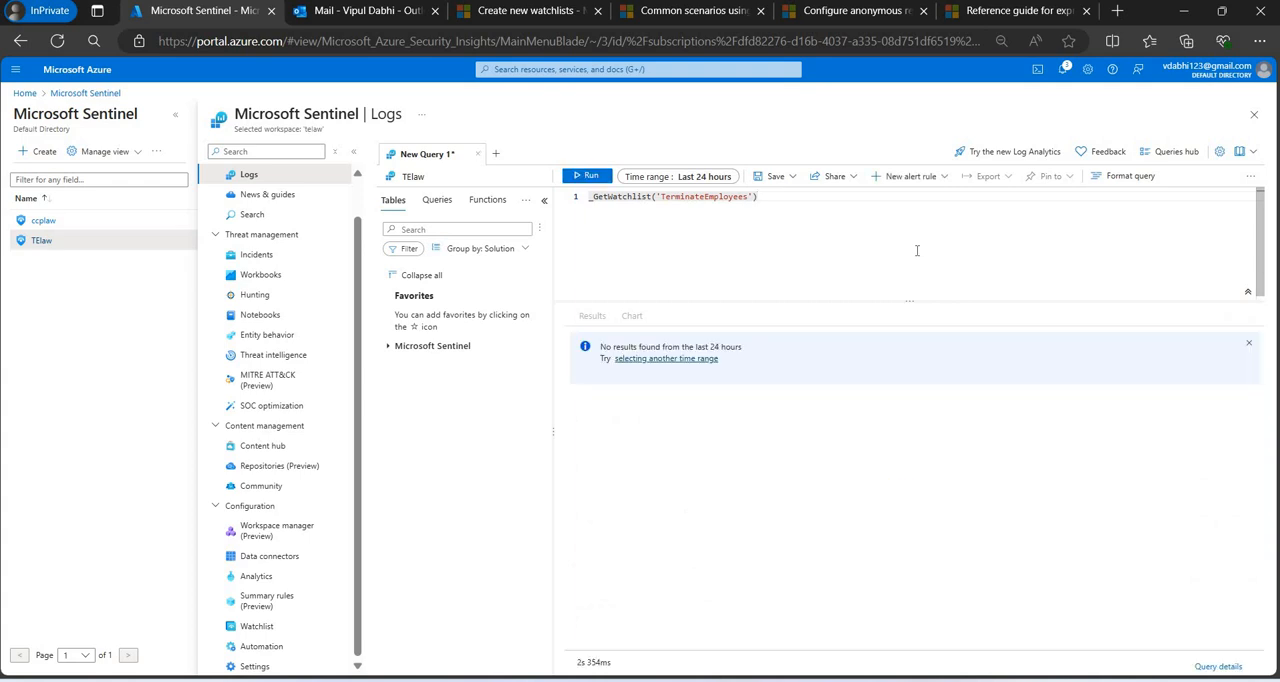
Reload the Sentinel Logs page, discarding unsaved changes, and open Google in a new browser tab.
click(64, 43)
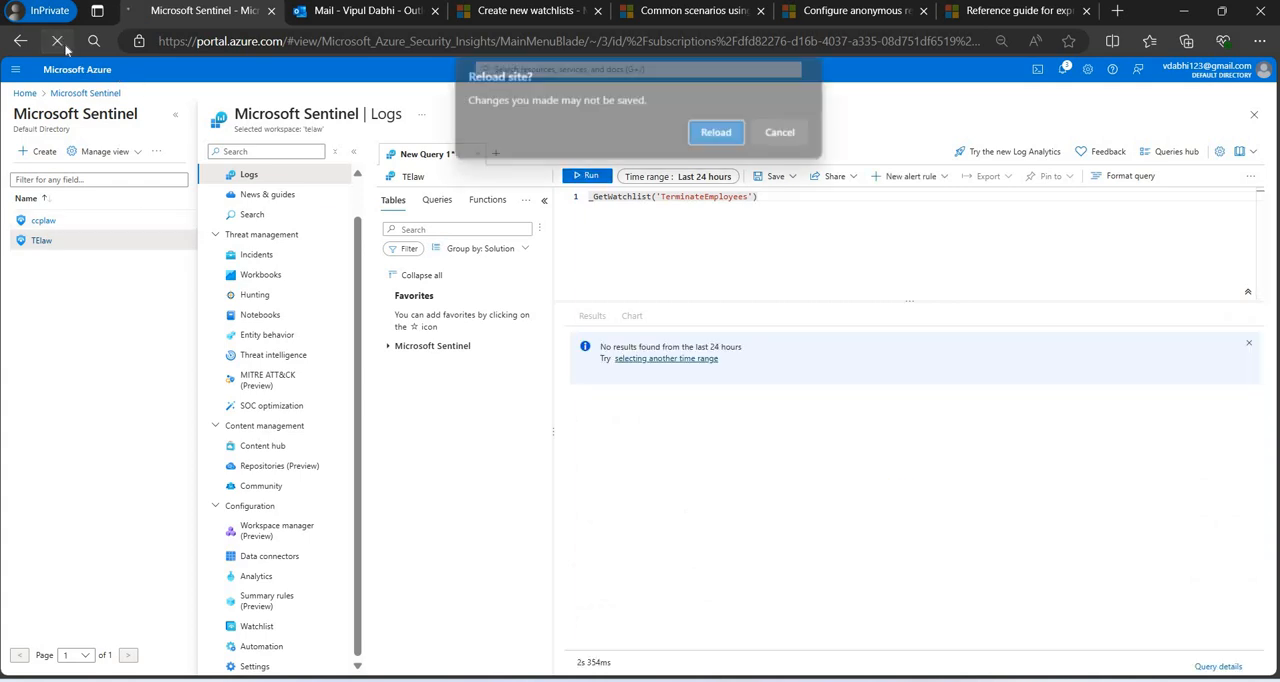
click(718, 166)
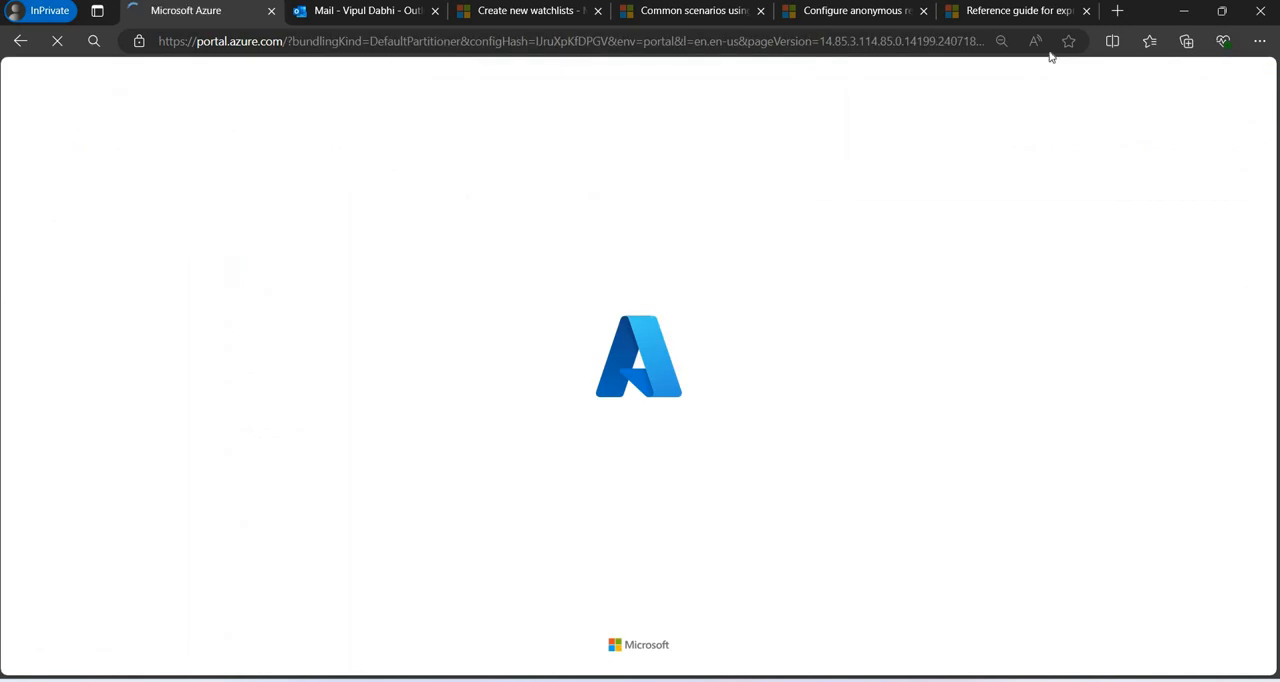
click(1117, 10)
text(google.com)
key(Return)
Search Google for "how much time it take sto show up the logs in senitnel watchlist".
text(h)
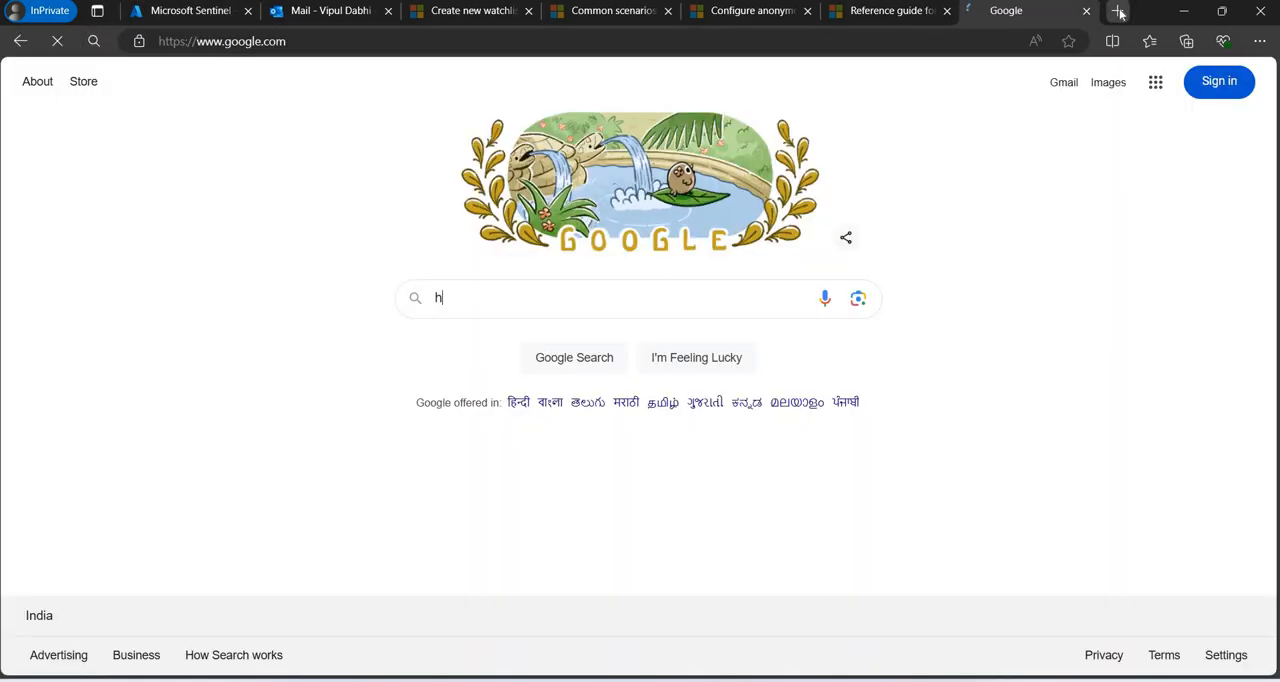
text(ow much time i)
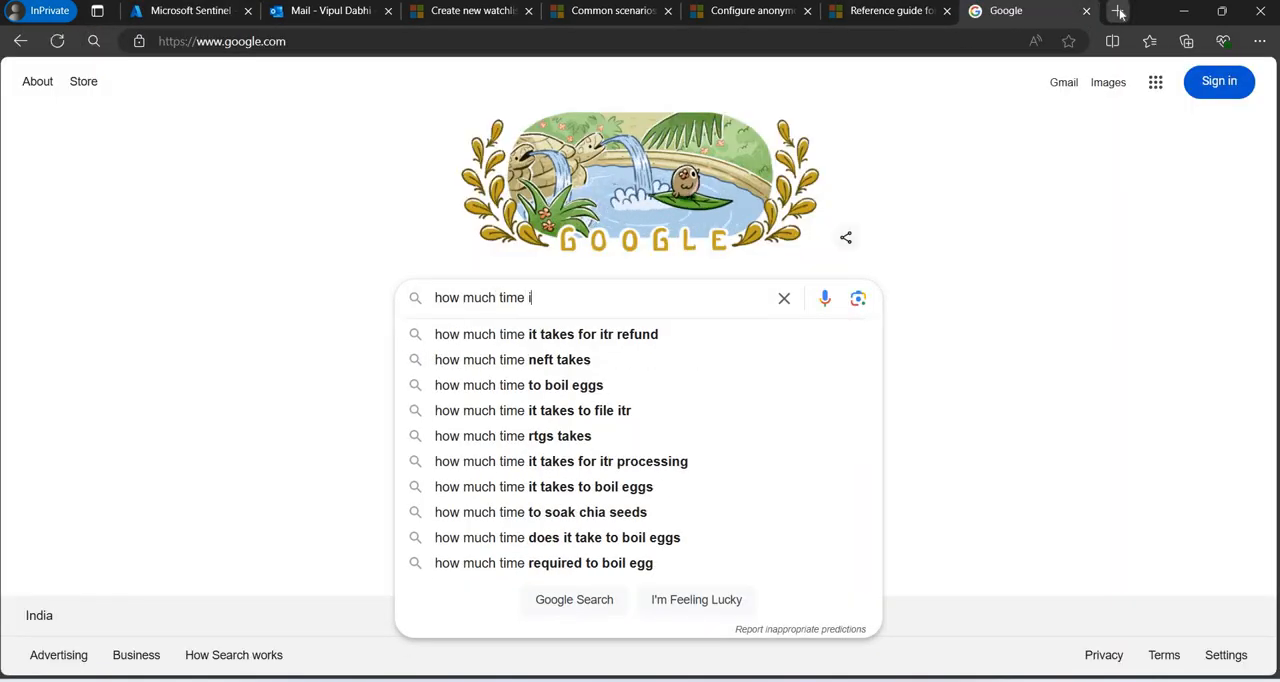
text(t take sto)
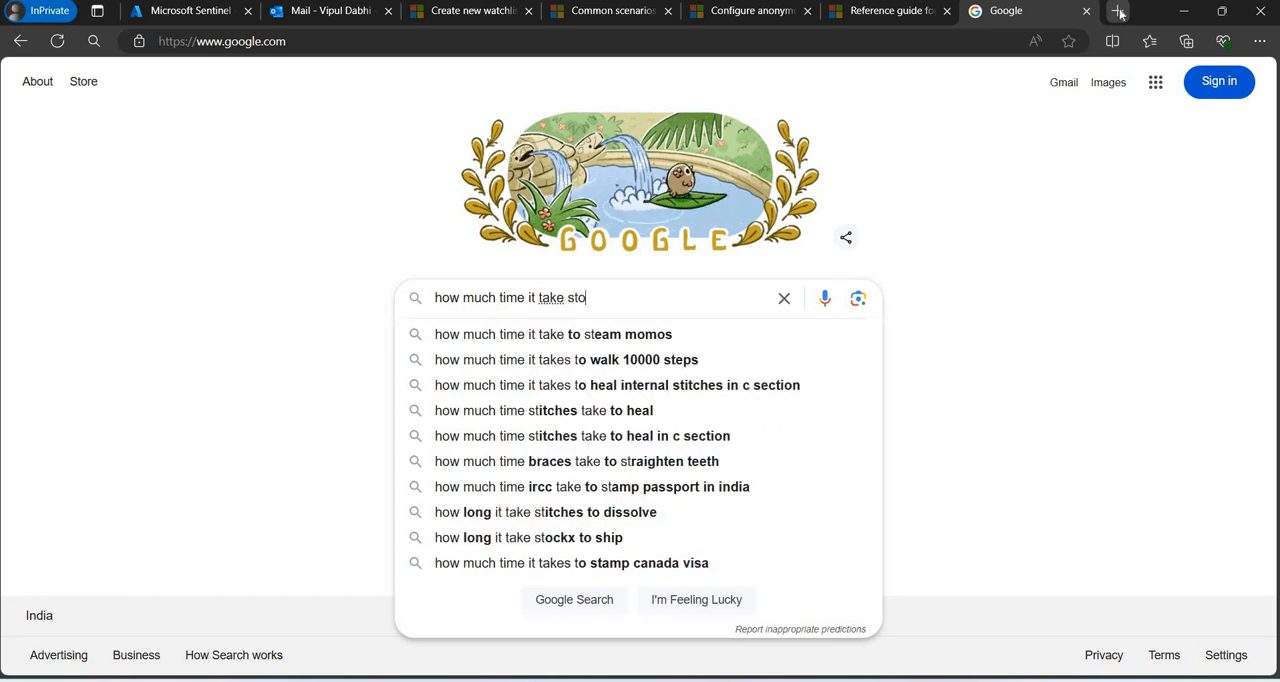
text( show up the)
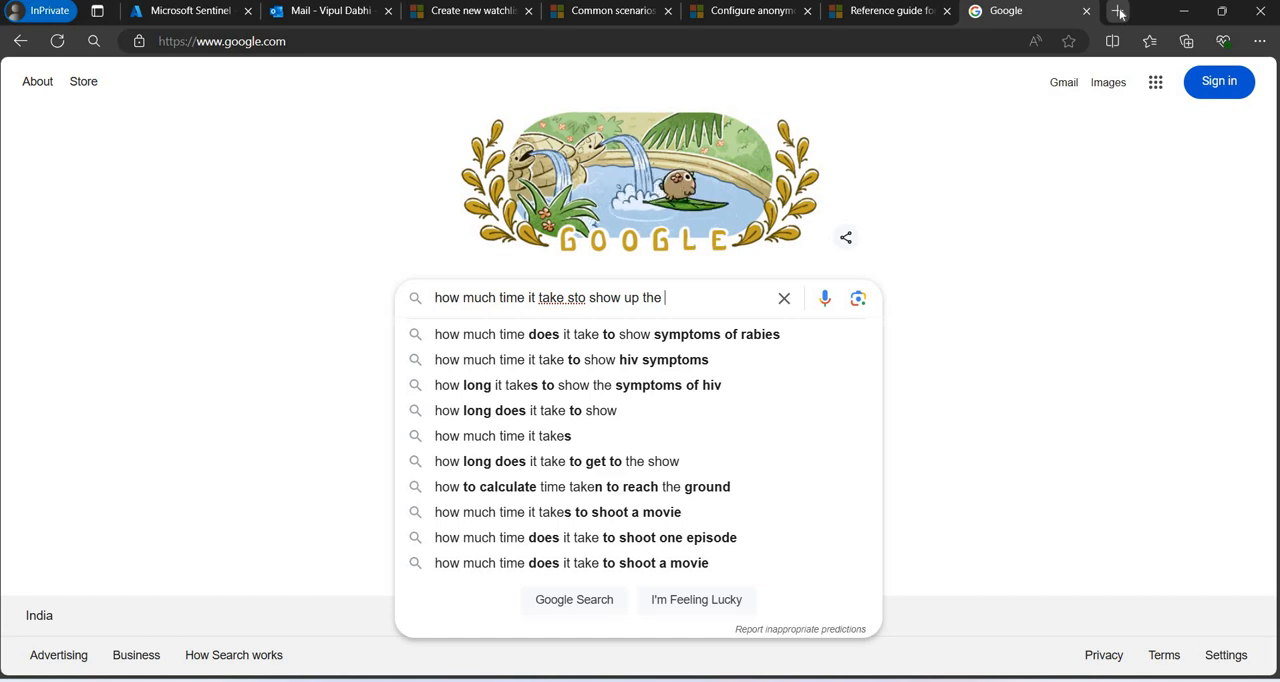
text( logs in wat)
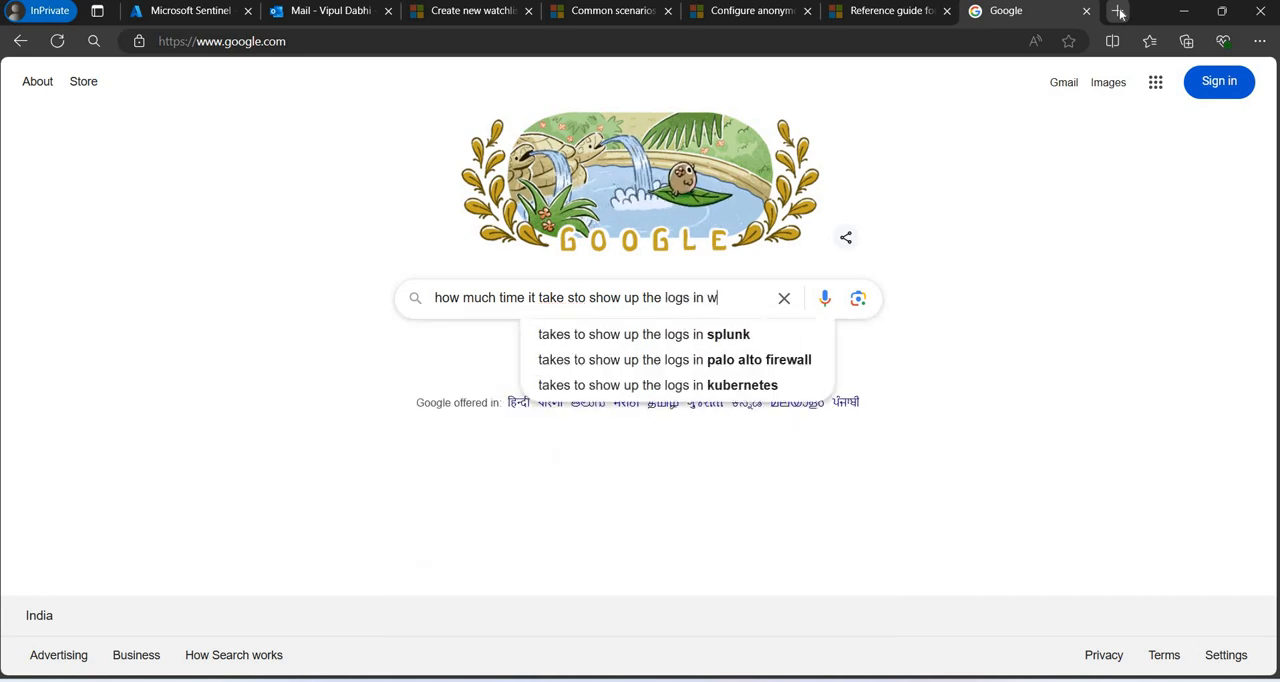
key(BackSpace)
key(BackSpace)
key(BackSpace)
text(senitnel )
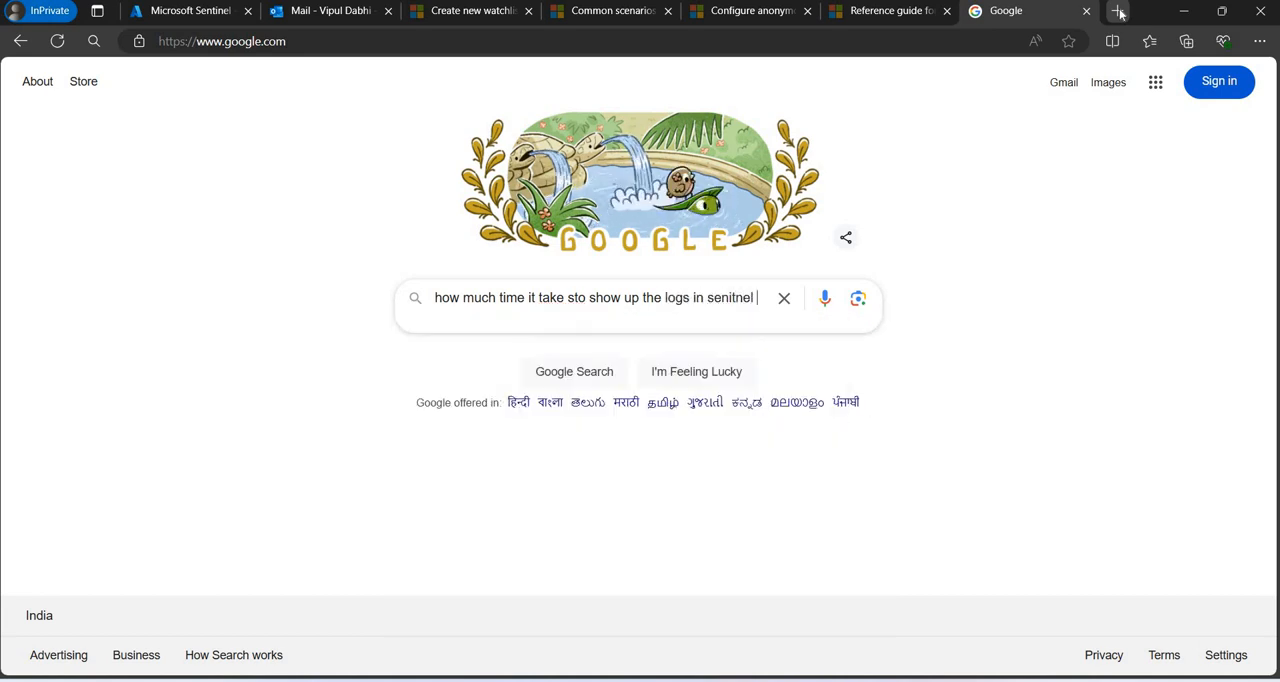
text(watchlist)
key(Return)
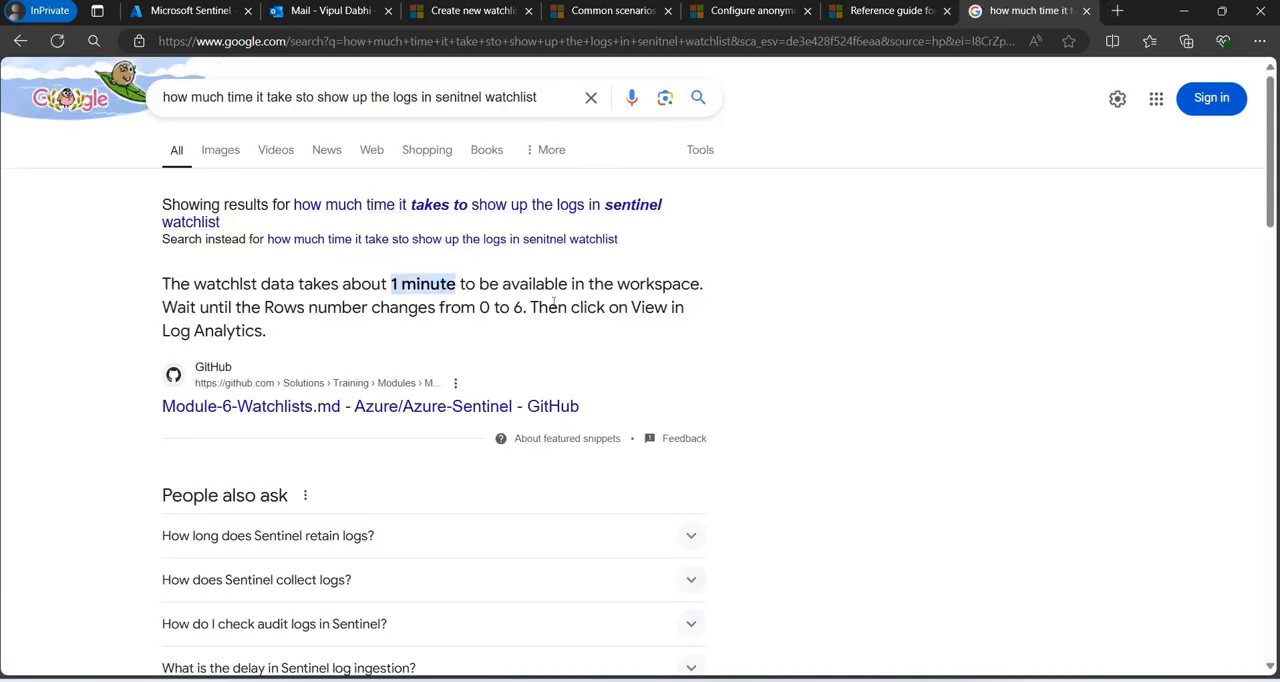
Return to Sentinel Logs, dismiss the Queries hub, and run the recent _GetWatchlist('TerminateEmployees') query.
click(190, 11)
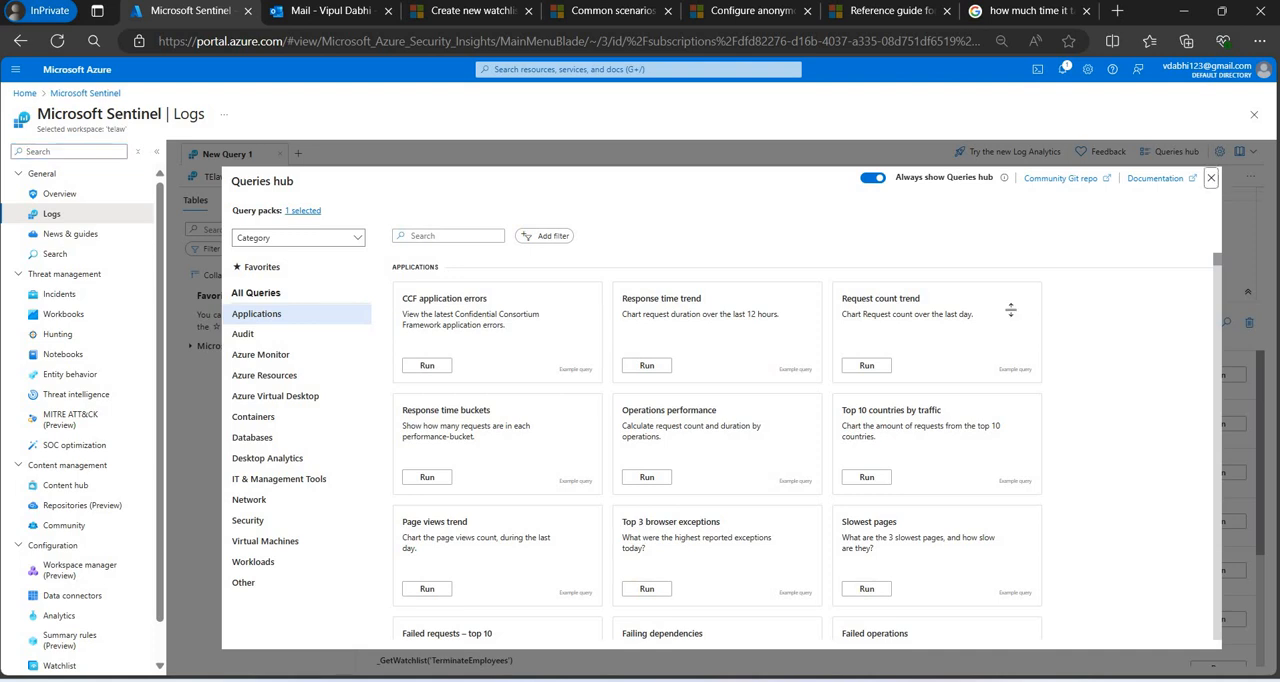
click(1212, 178)
click(1214, 376)
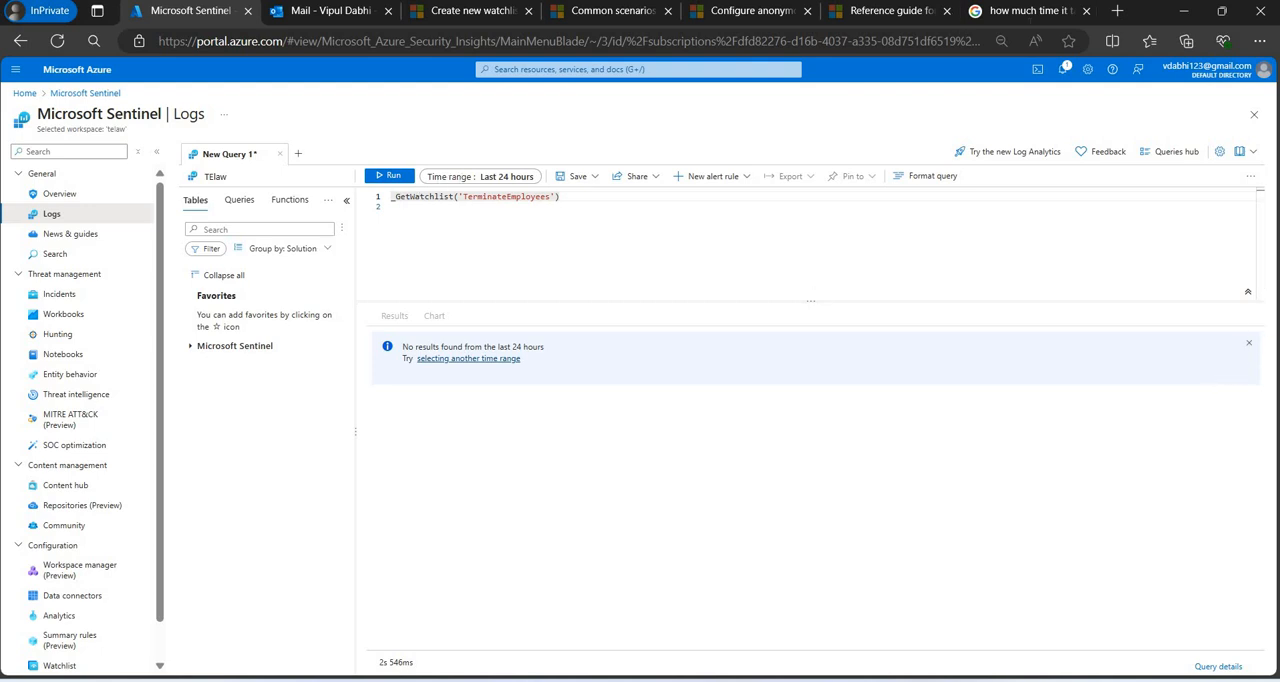
Open the GitHub Module-6-Watchlists.md search result and read how long watchlist data takes to become available in the workspace.
click(1024, 18)
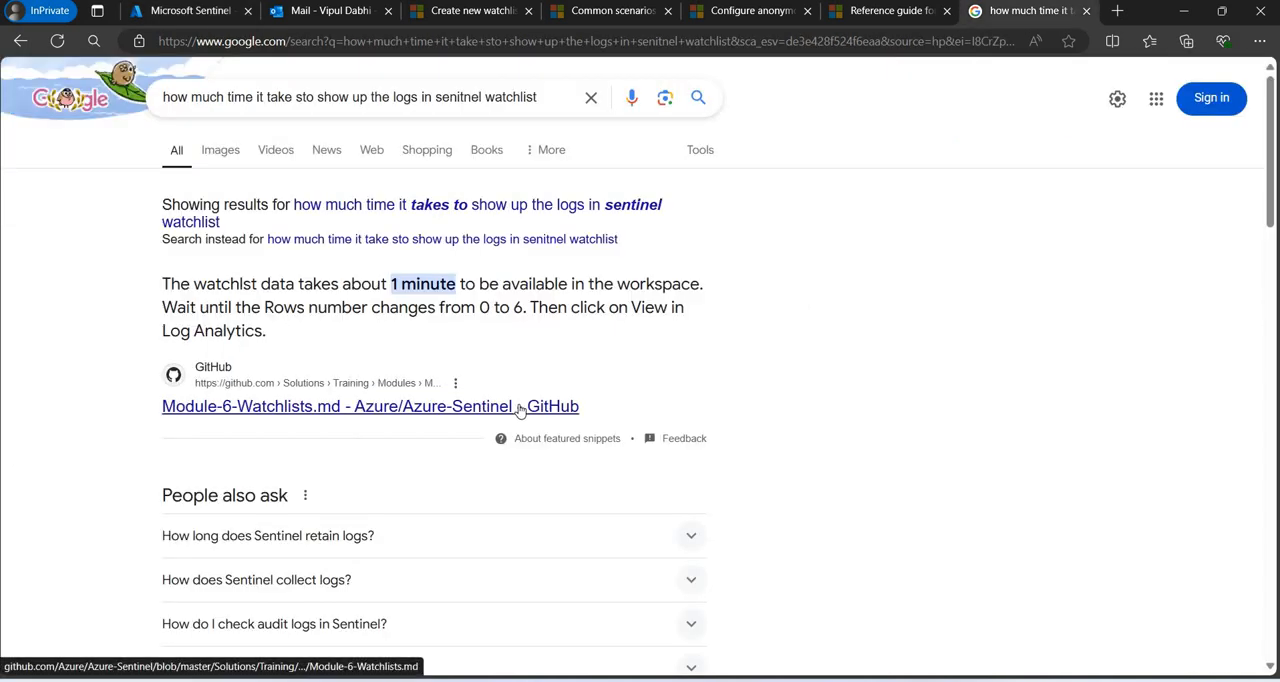
click(520, 410)
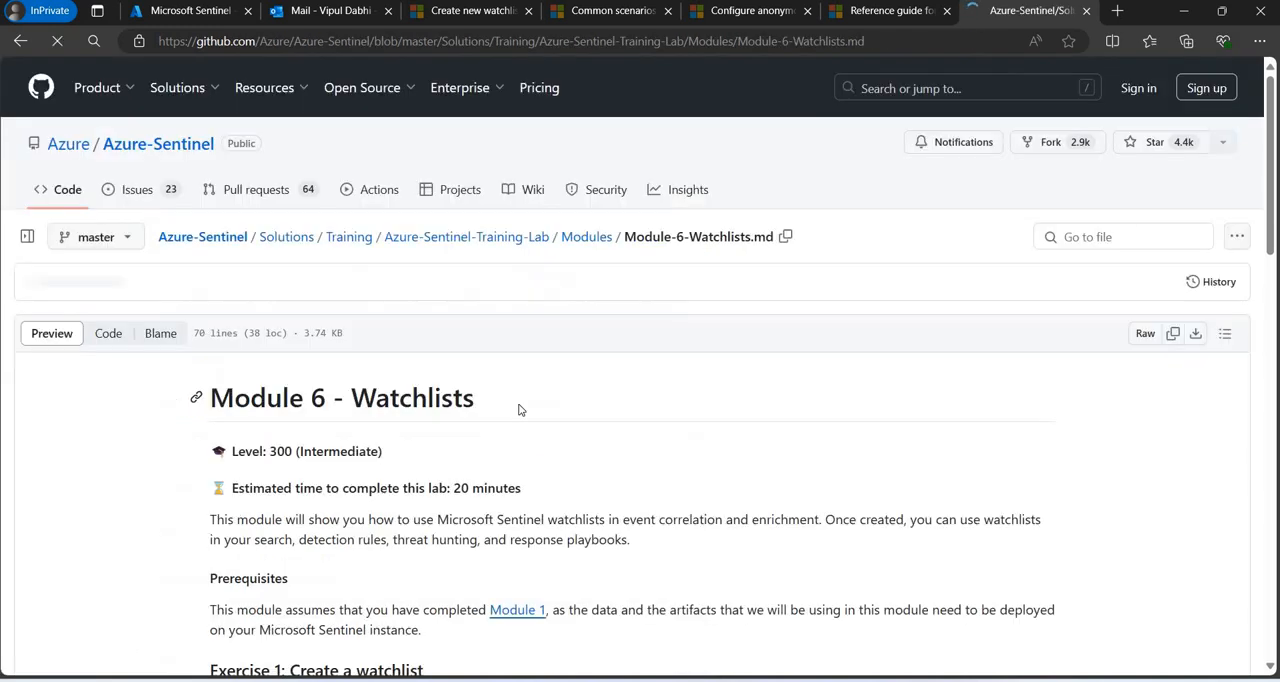
scroll(766, 400, down, 6)
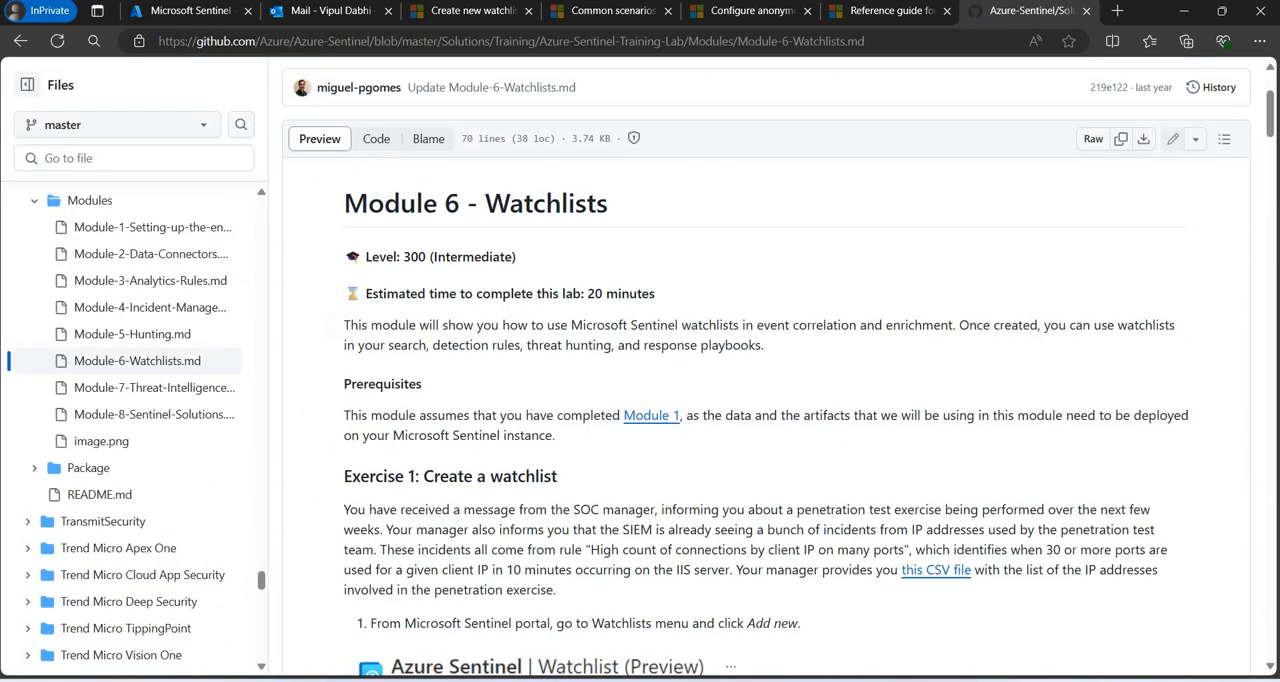
scroll(766, 400, down, 2)
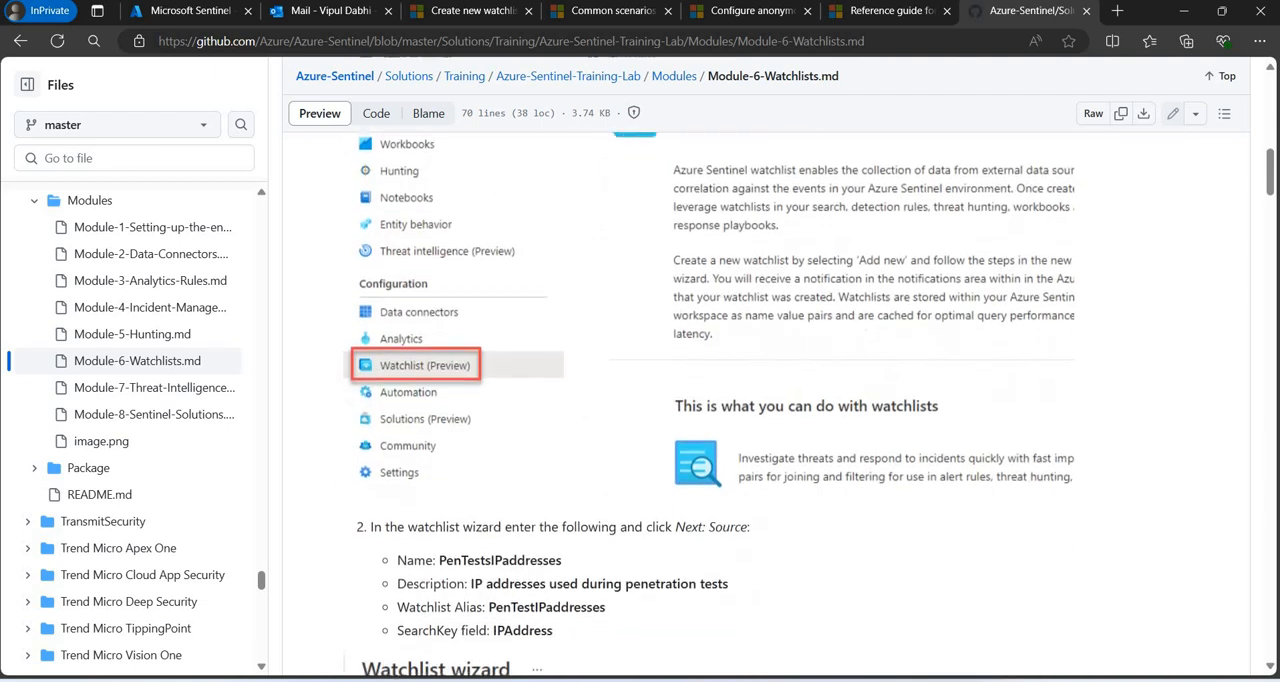
scroll(766, 400, down, 4)
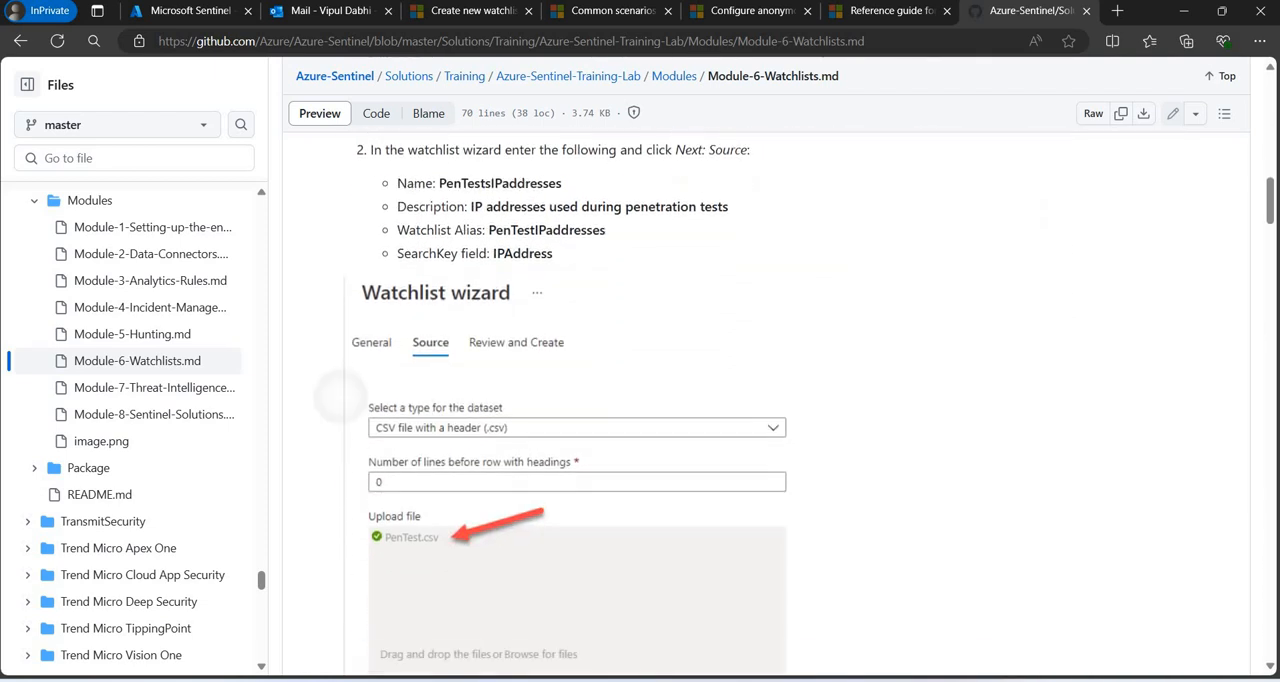
scroll(766, 400, down, 9)
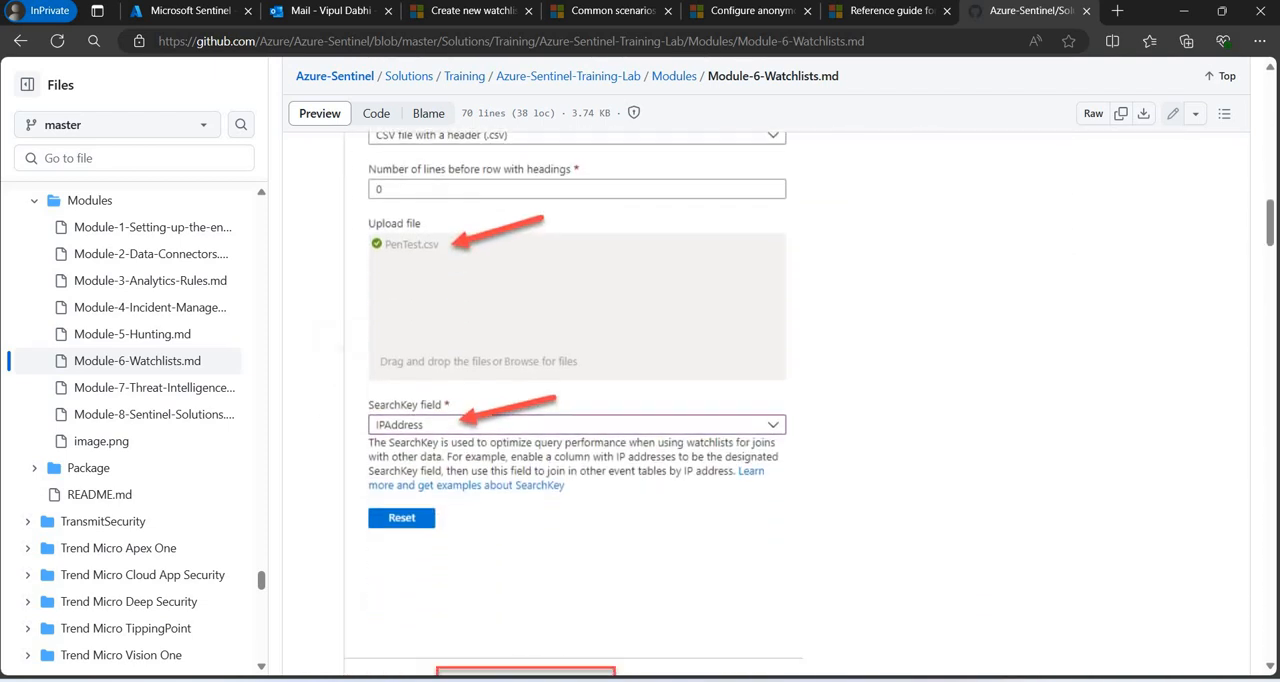
scroll(766, 400, down, 6)
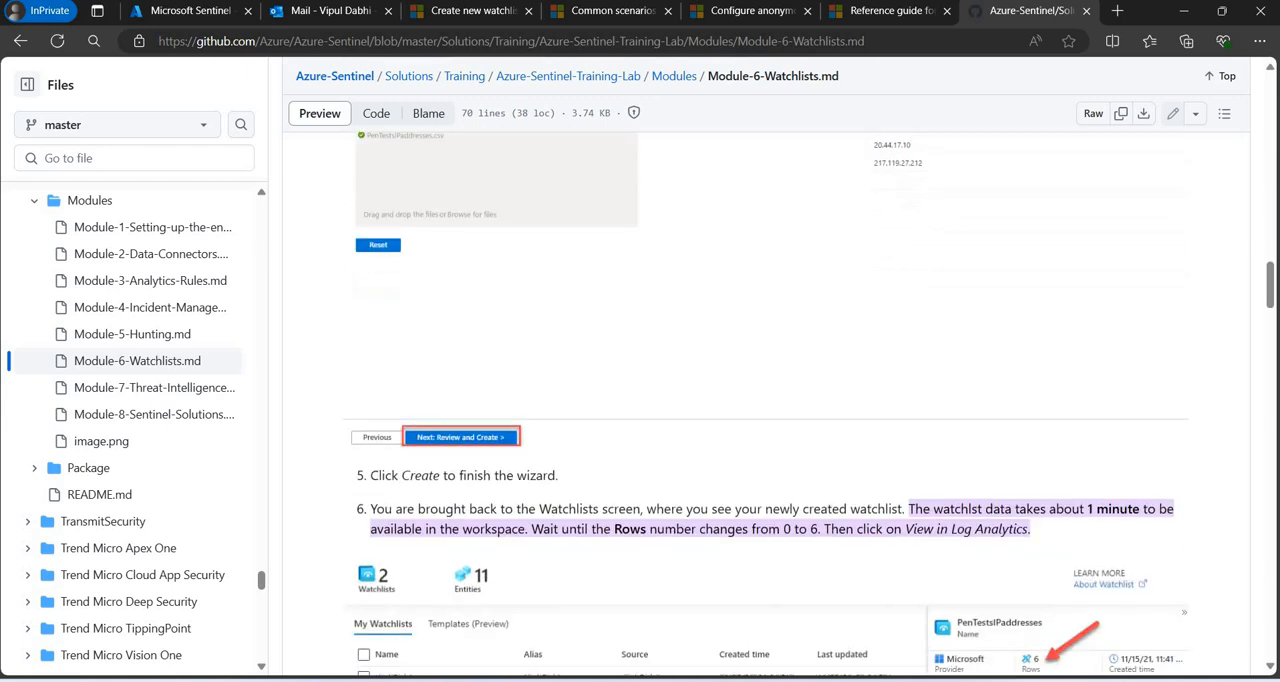
scroll(766, 400, down, 2)
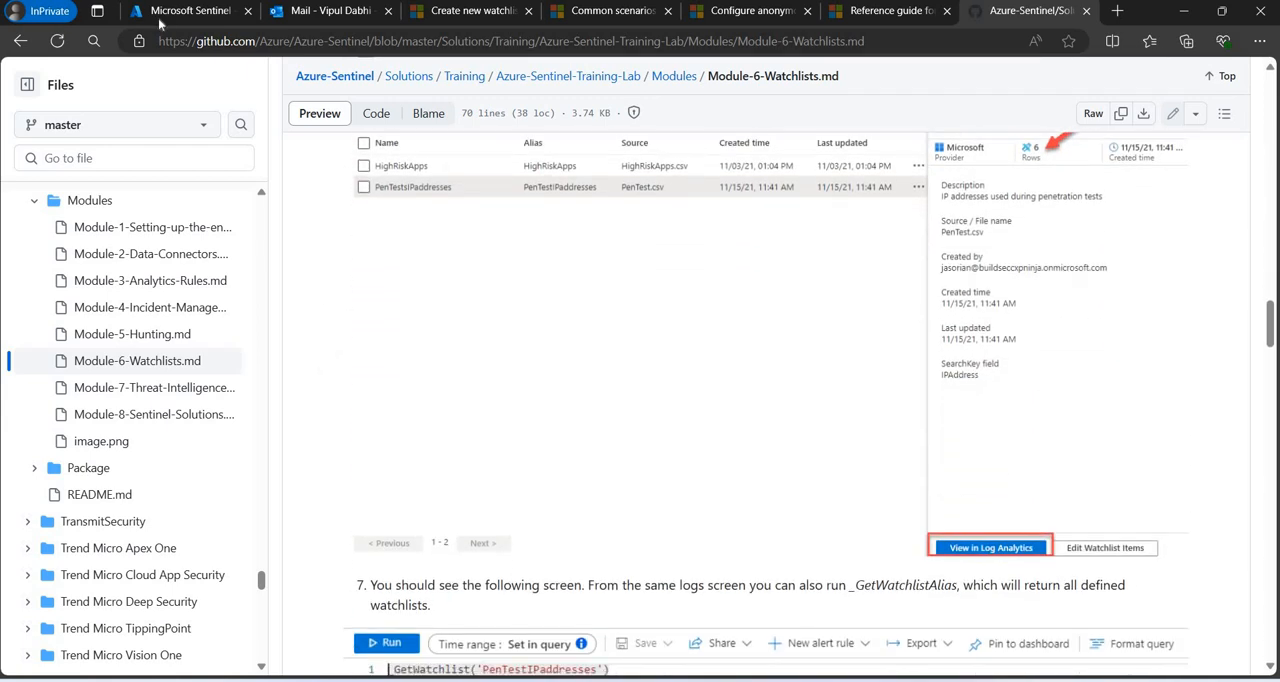
Return to Sentinel Logs, clear the query editor, re-enter _GetWatchlist('TerminateEmployees'), and run the query.
click(160, 20)
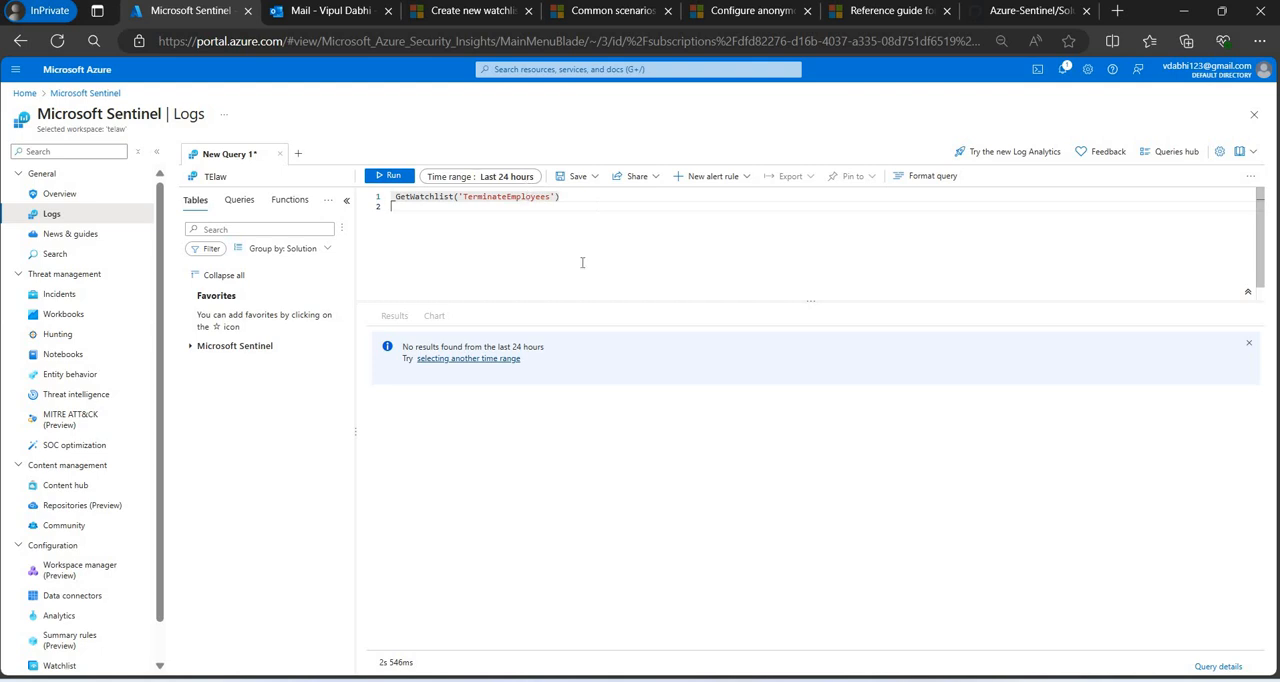
text(TerminateEmployees)
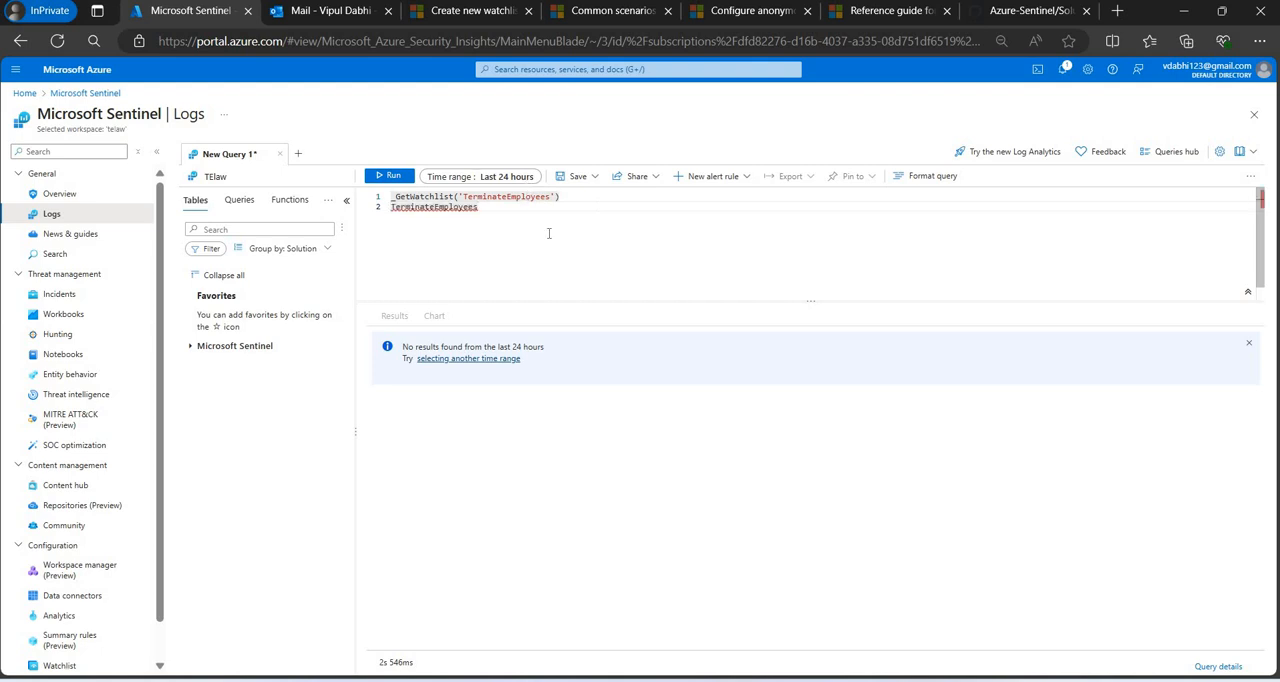
key(ctrl+z)
key(ctrl+a)
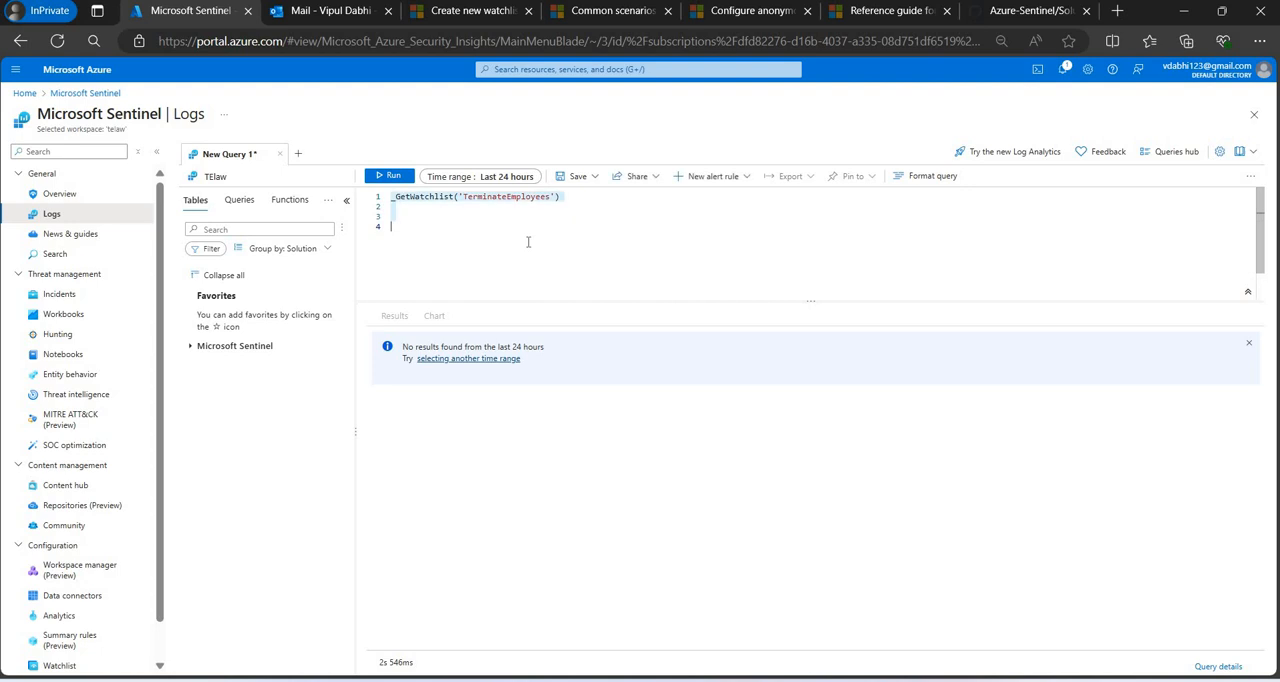
key(BackSpace)
text(_G)
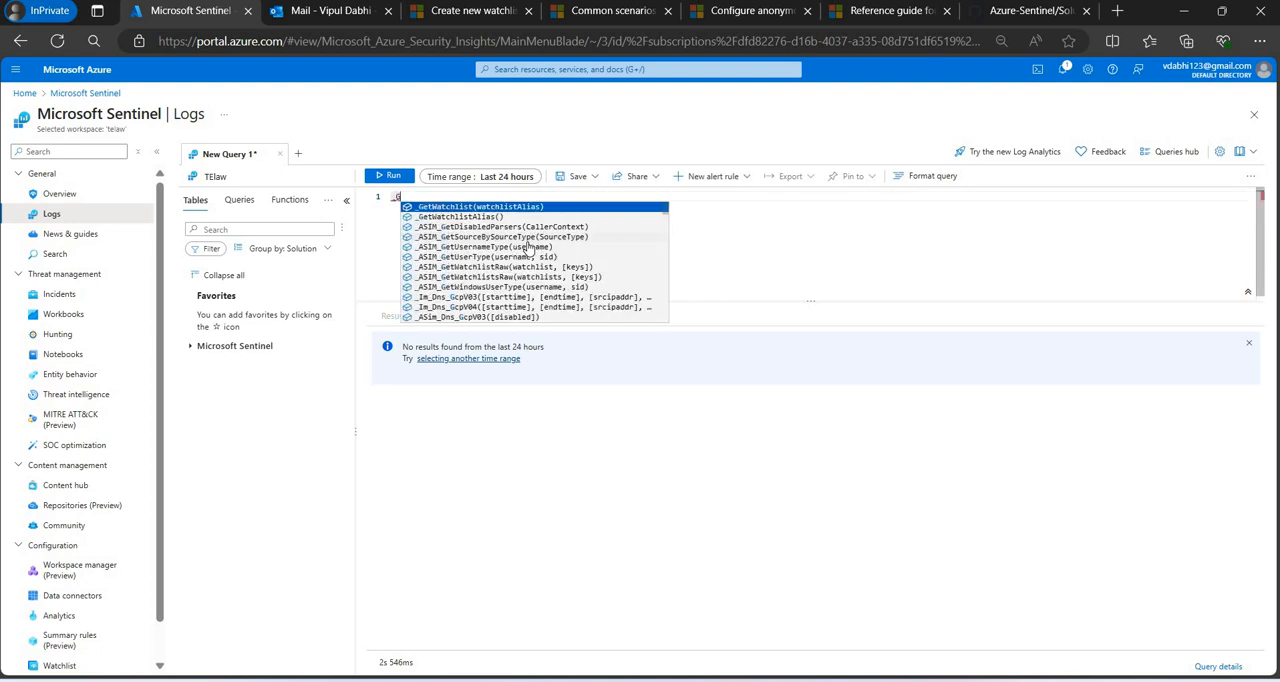
key(Tab)
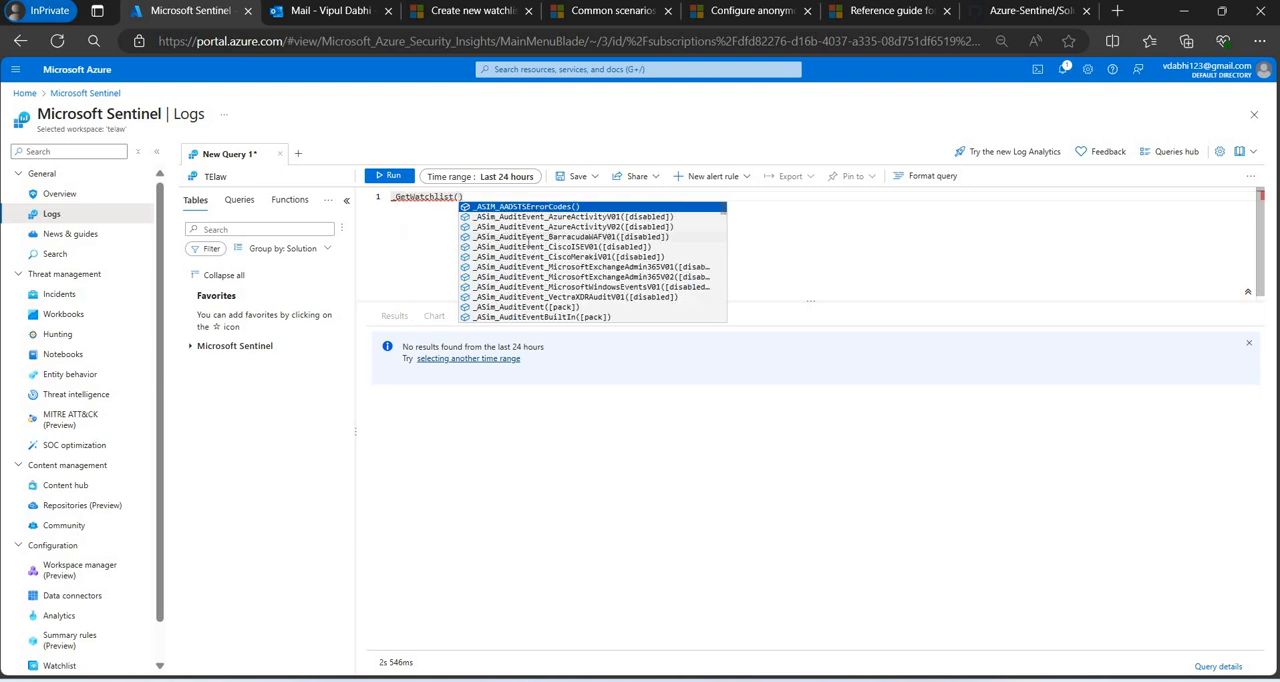
text(')
text(TerminateEmployees)
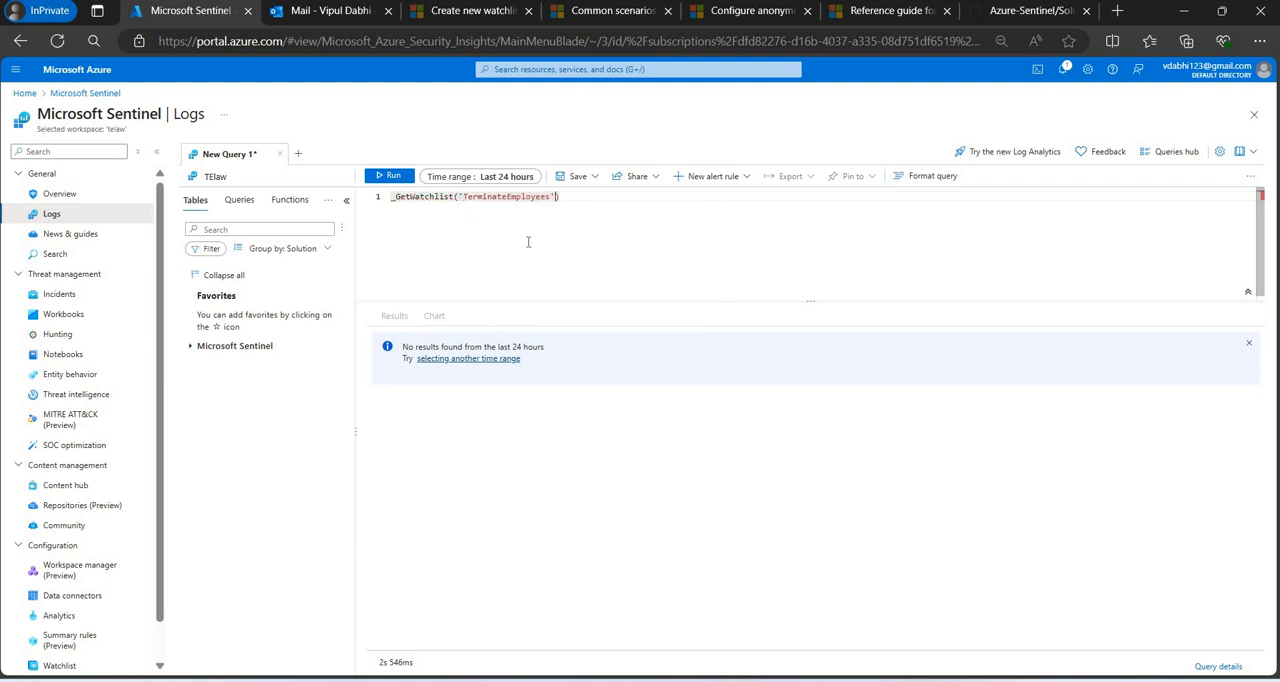
key(shift+Return)
key(shift+Return)
Review the Microsoft Learn article on creating watchlists, checking data availability time and the steps for a large watchlist from Azure Storage.
click(890, 11)
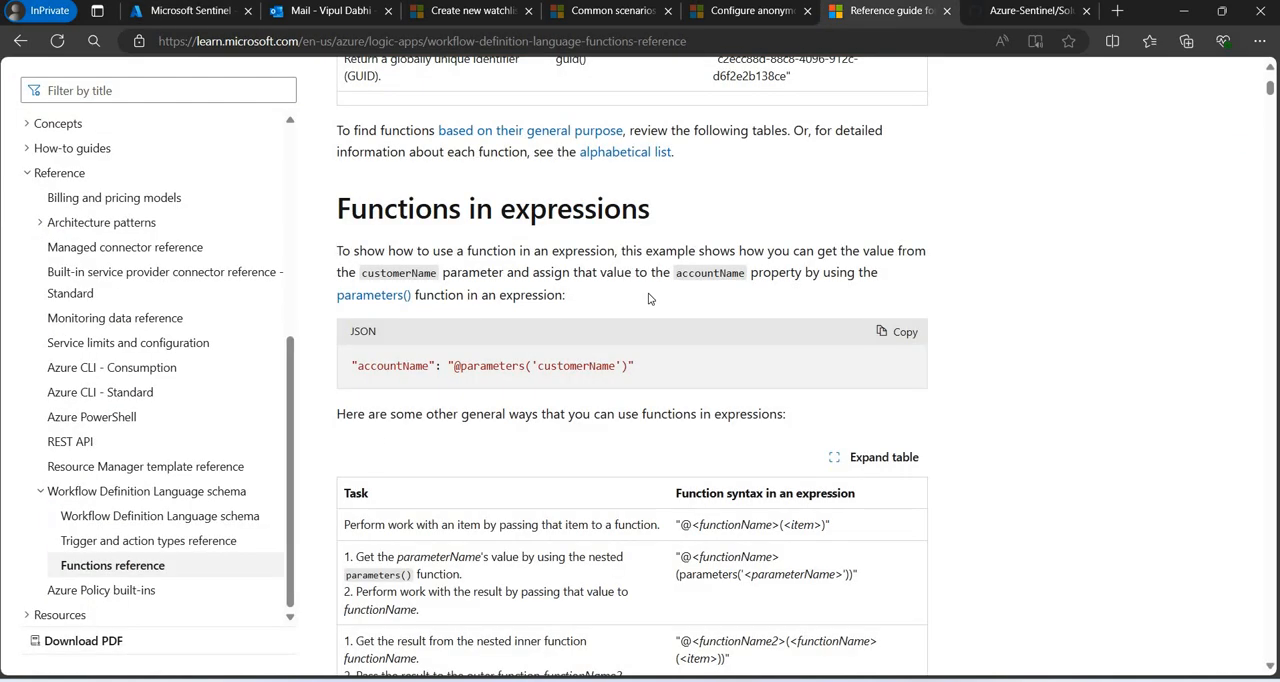
click(767, 9)
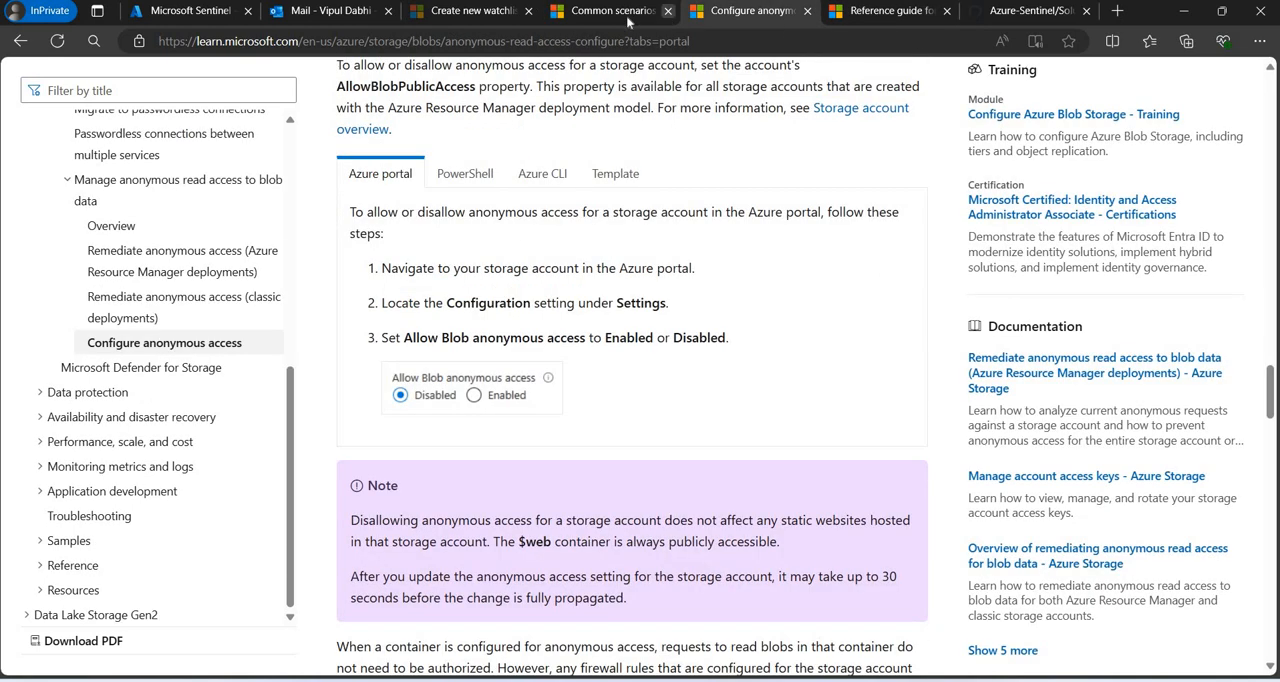
click(491, 13)
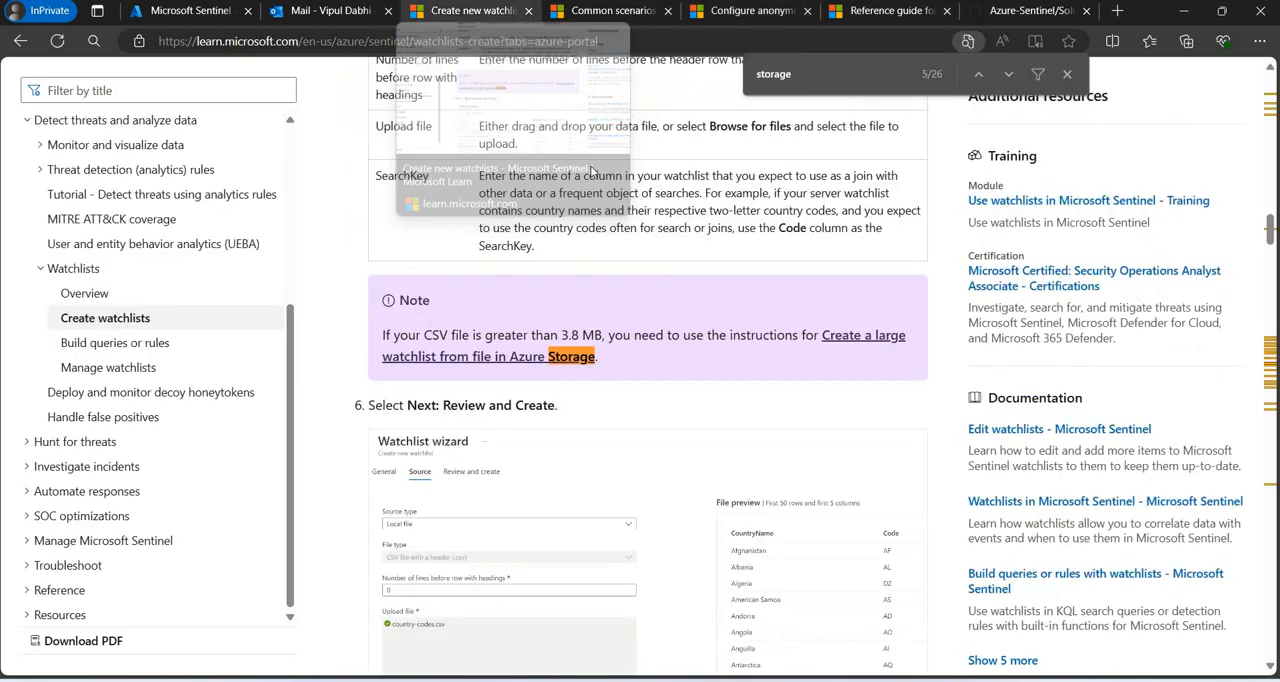
scroll(648, 400, down, 5)
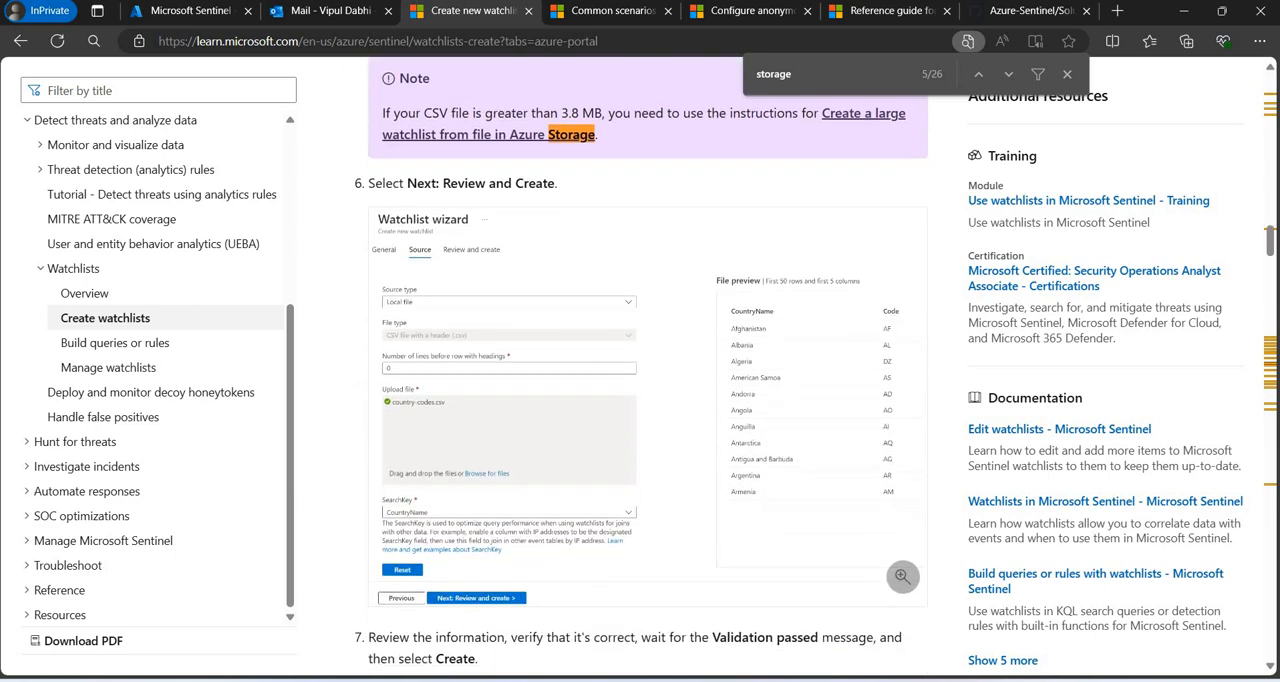
scroll(648, 400, down, 11)
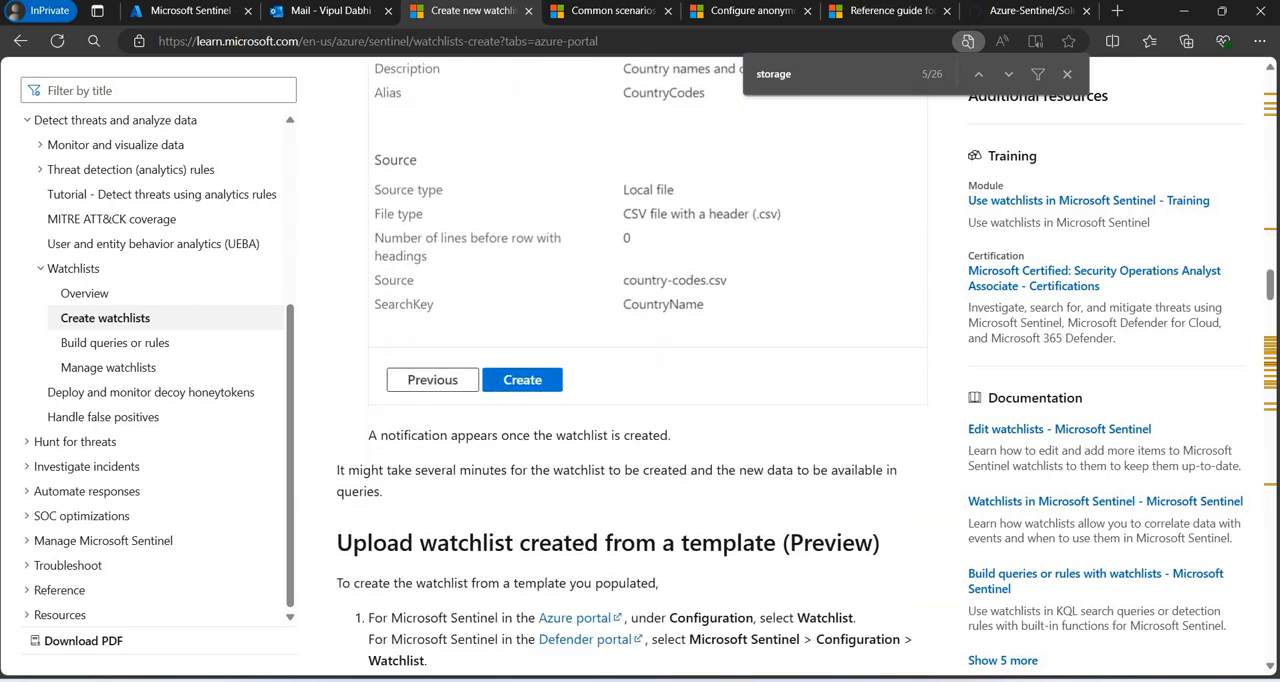
scroll(648, 400, down, 11)
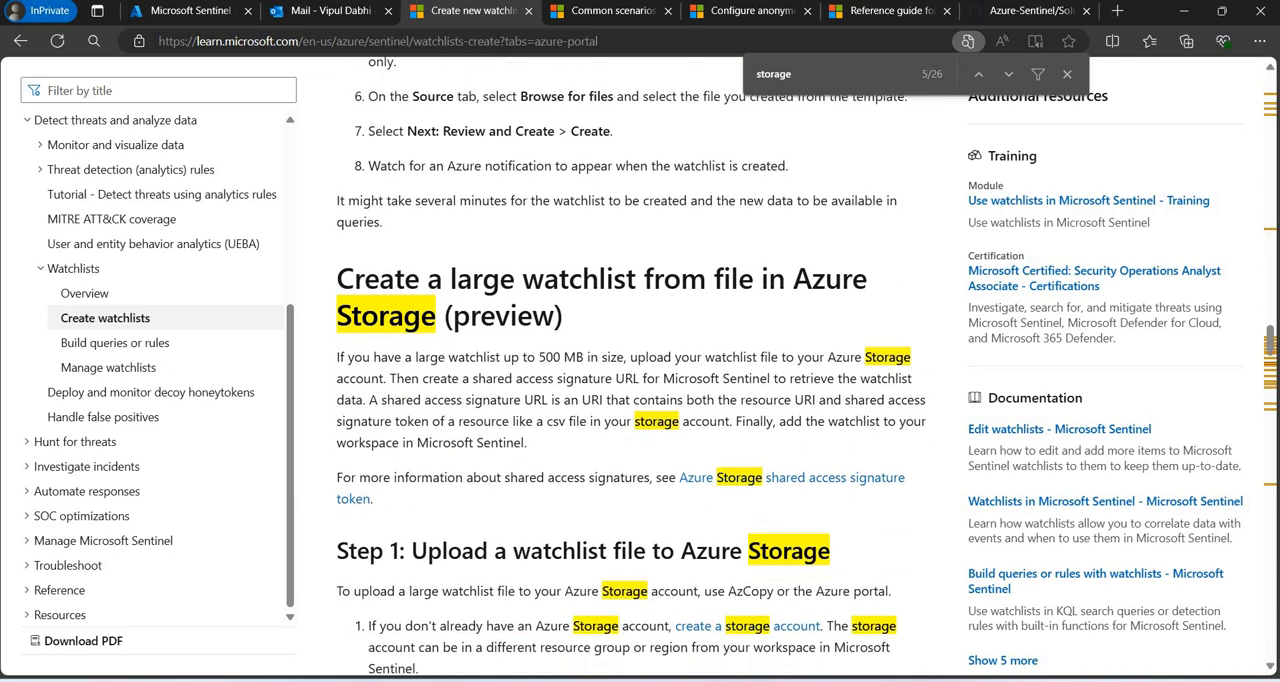
scroll(648, 400, down, 4)
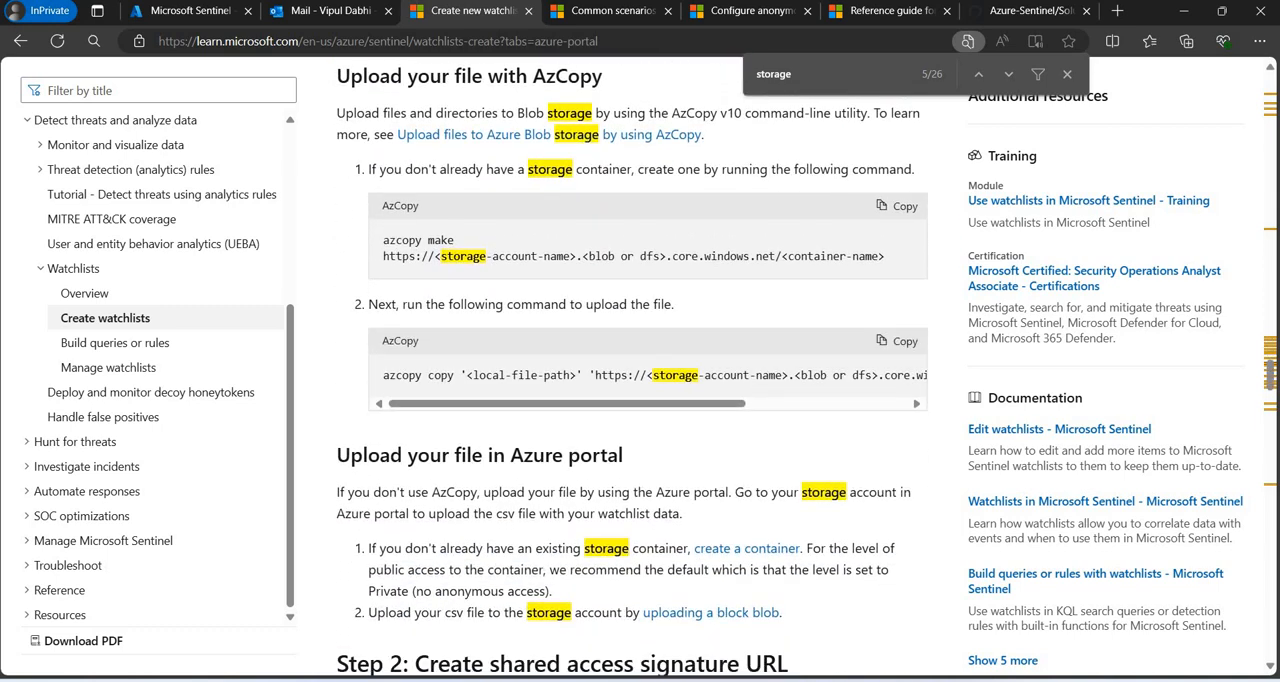
scroll(648, 400, down, 3)
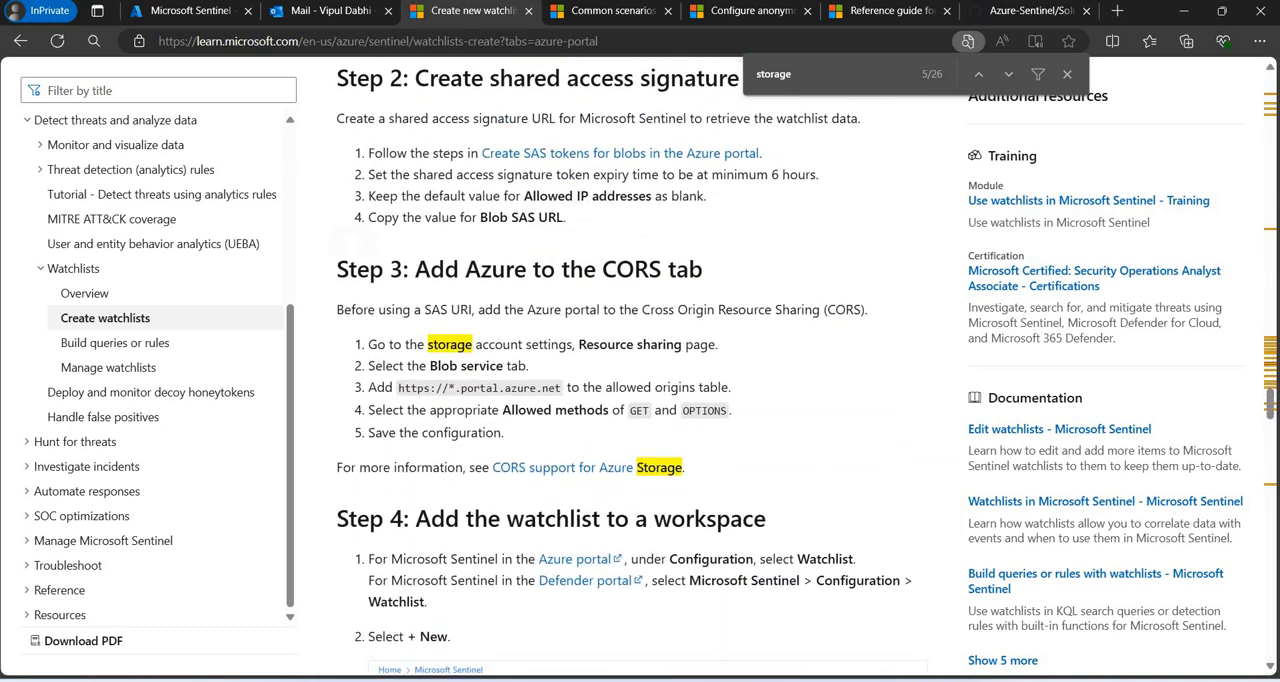
scroll(648, 400, down, 1)
scroll(648, 400, up, 2)
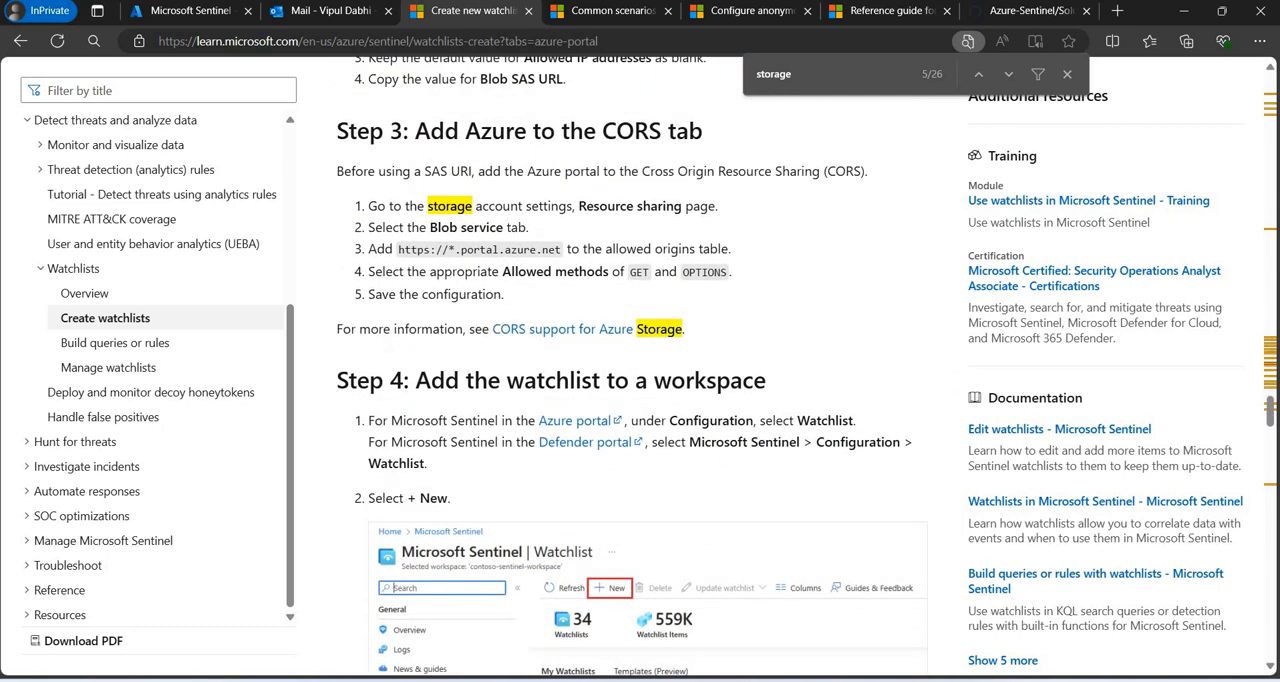
scroll(648, 400, down, 4)
scroll(648, 400, up, 1)
scroll(648, 400, down, 13)
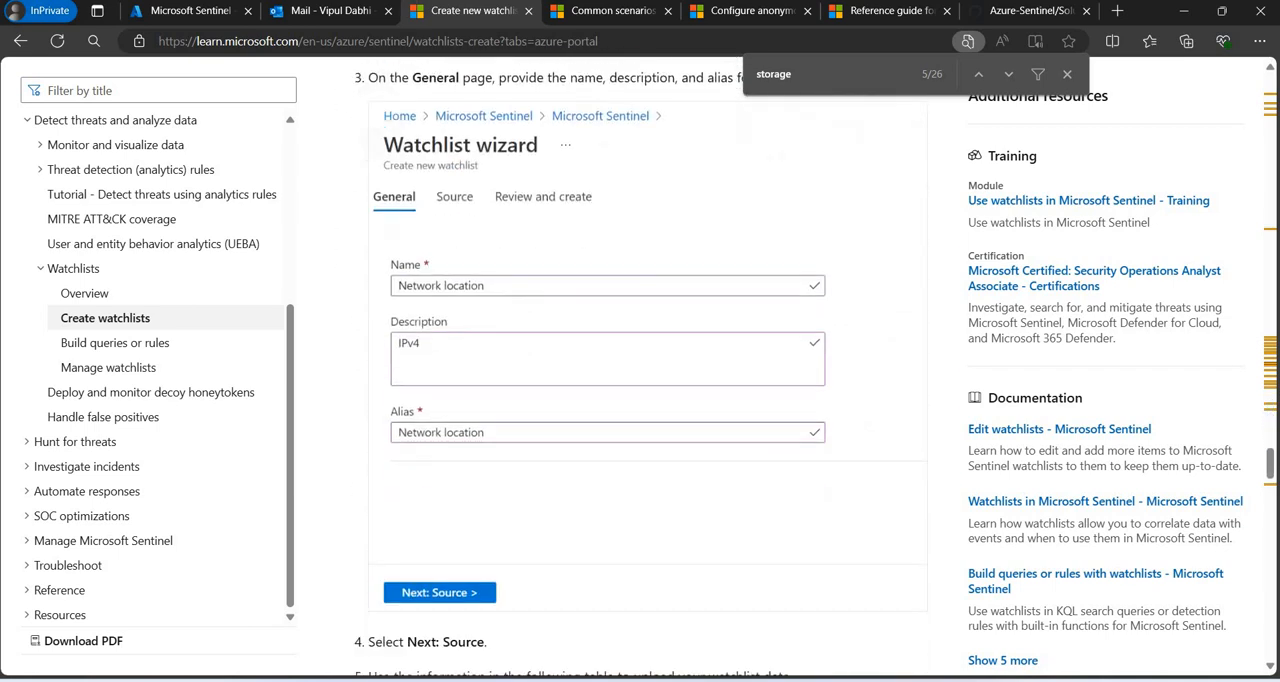
Examine the rest of the watchlist creation article, covering watchlist status, template download, and deleted and recreated watchlists in Log Analytics.
scroll(648, 400, down, 4)
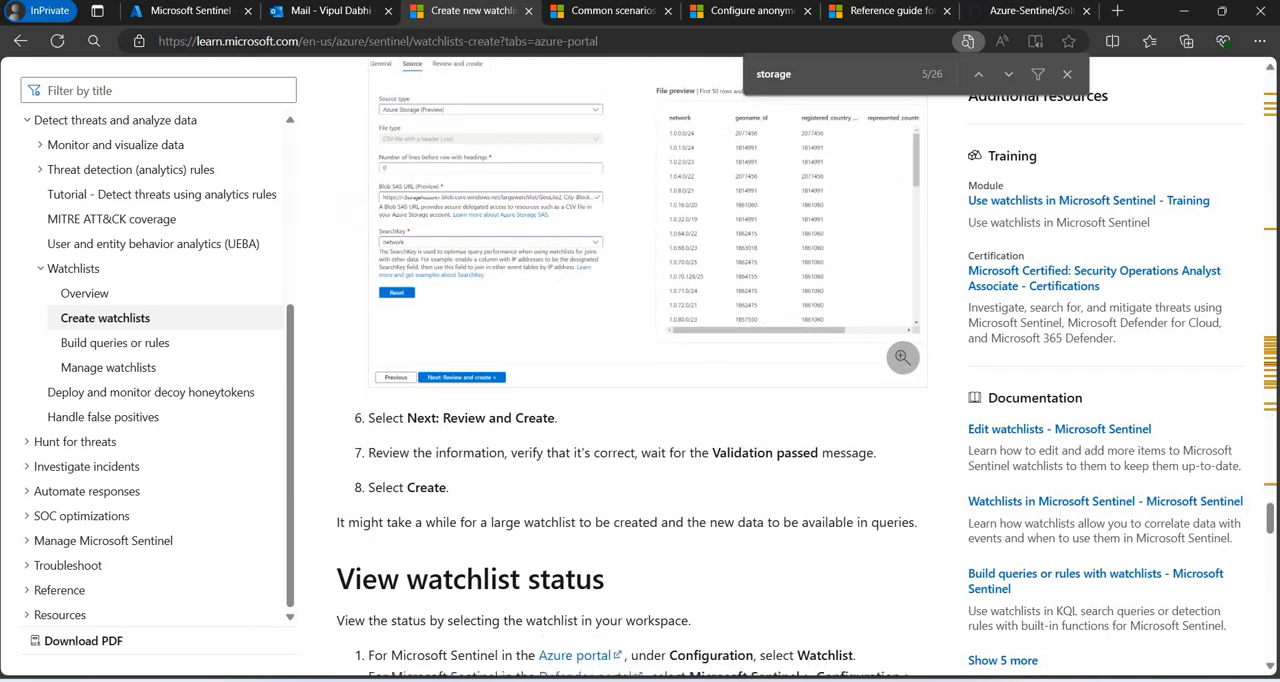
scroll(648, 400, down, 5)
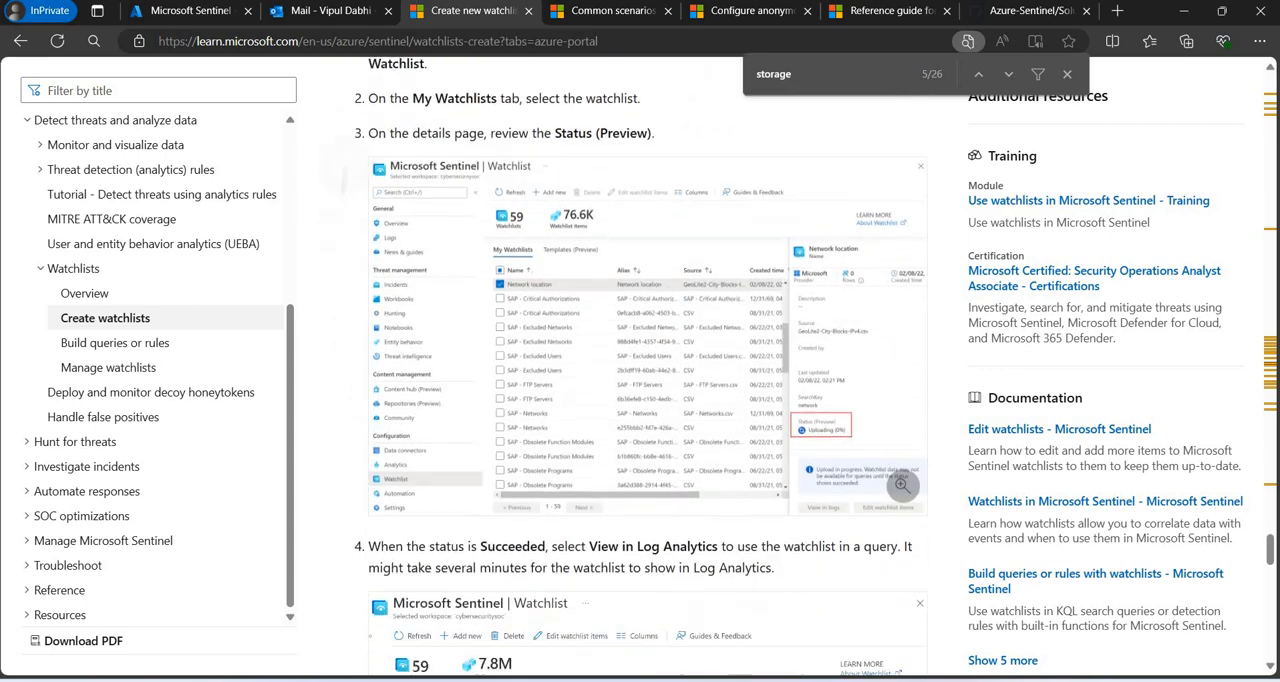
scroll(648, 400, down, 4)
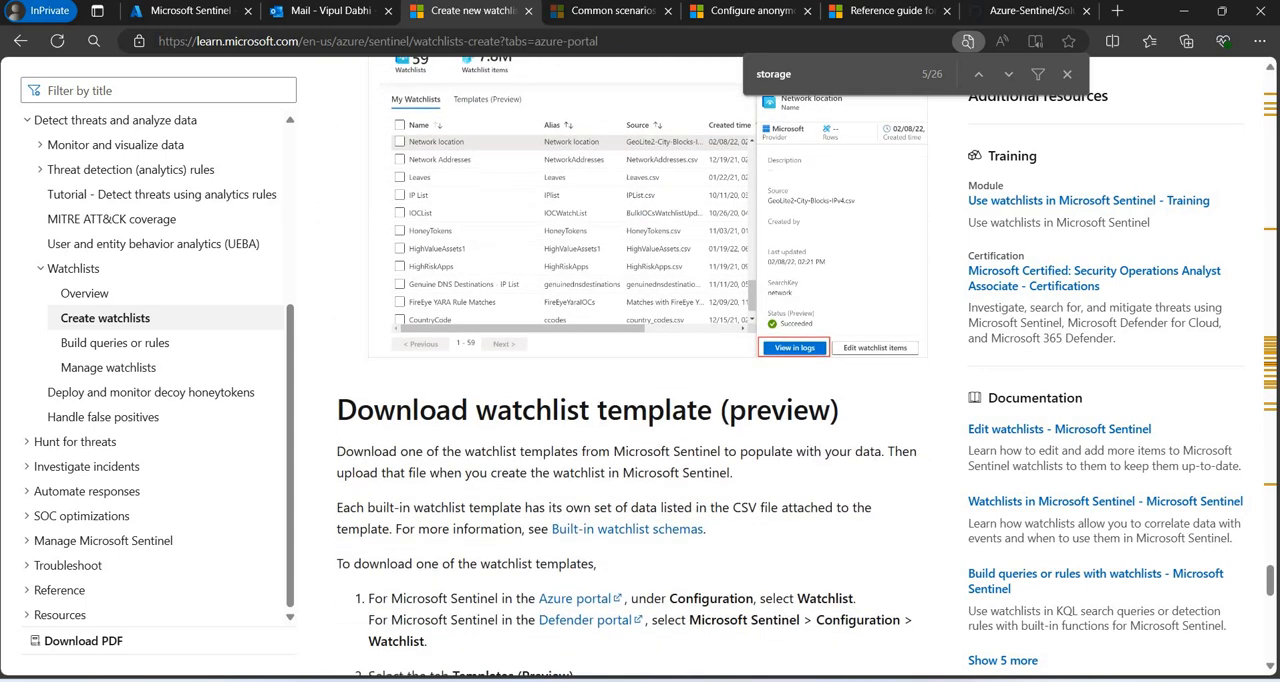
scroll(648, 400, down, 1)
scroll(648, 400, down, 4)
scroll(648, 400, up, 2)
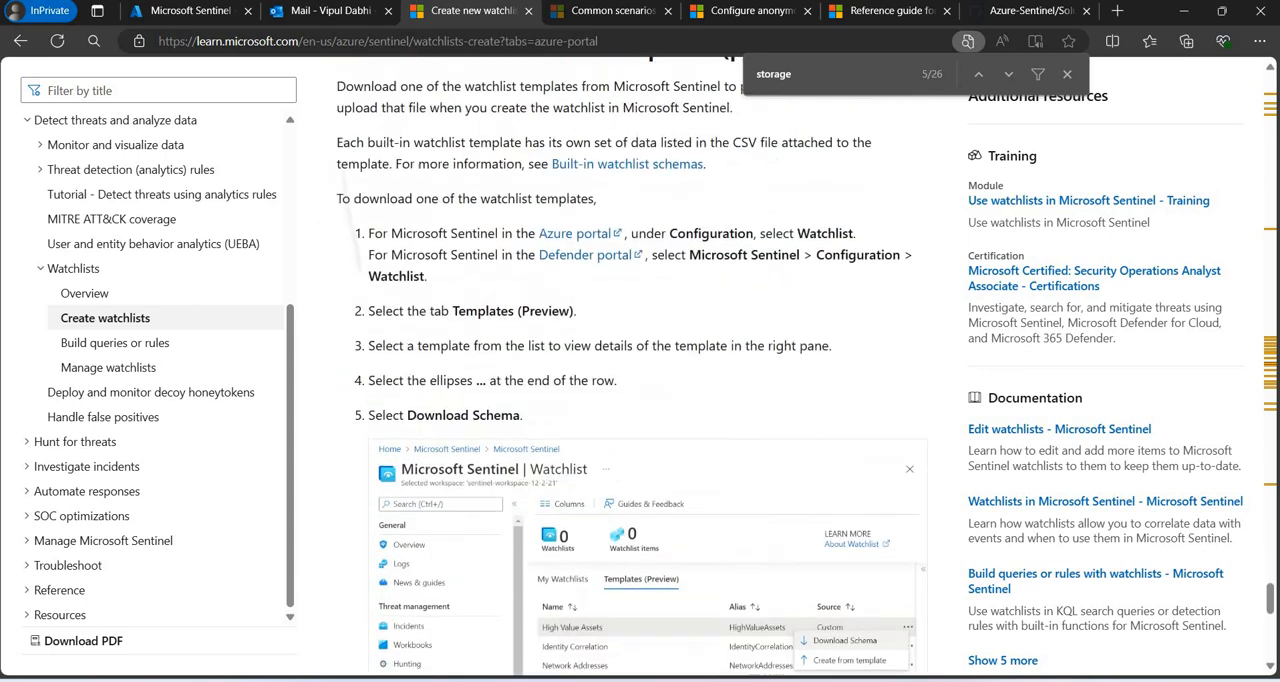
scroll(648, 400, down, 7)
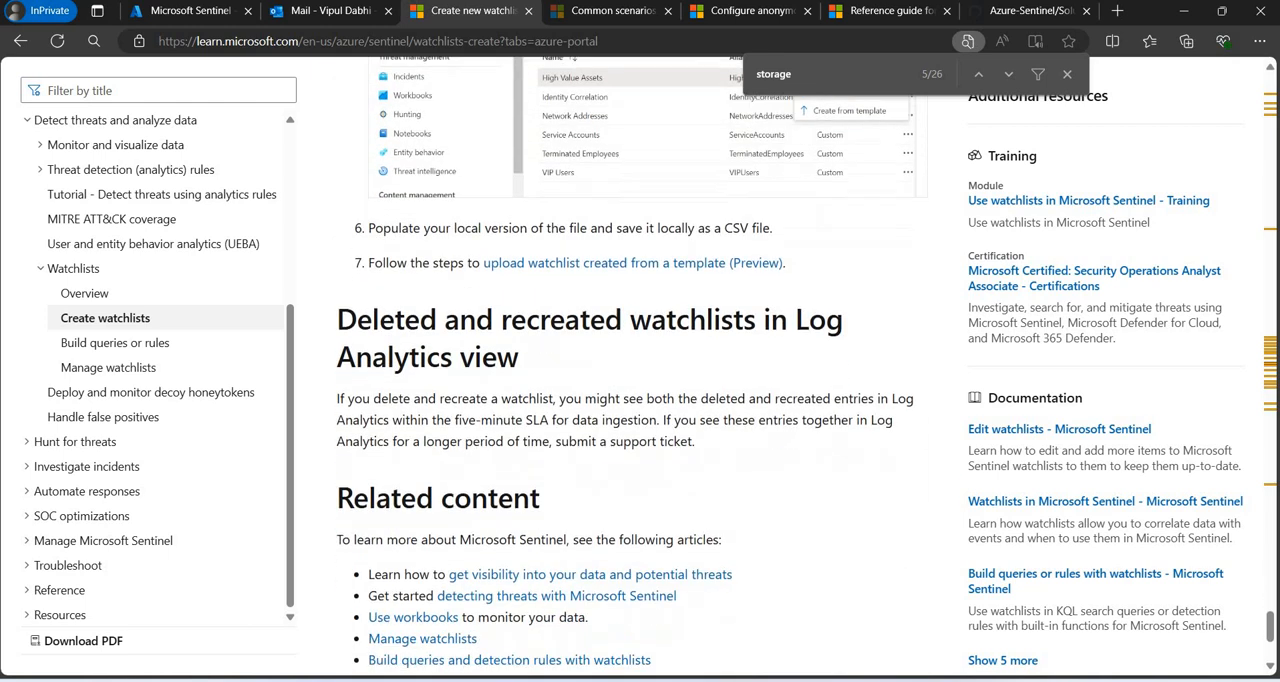
scroll(648, 400, up, 1)
scroll(648, 400, up, 3)
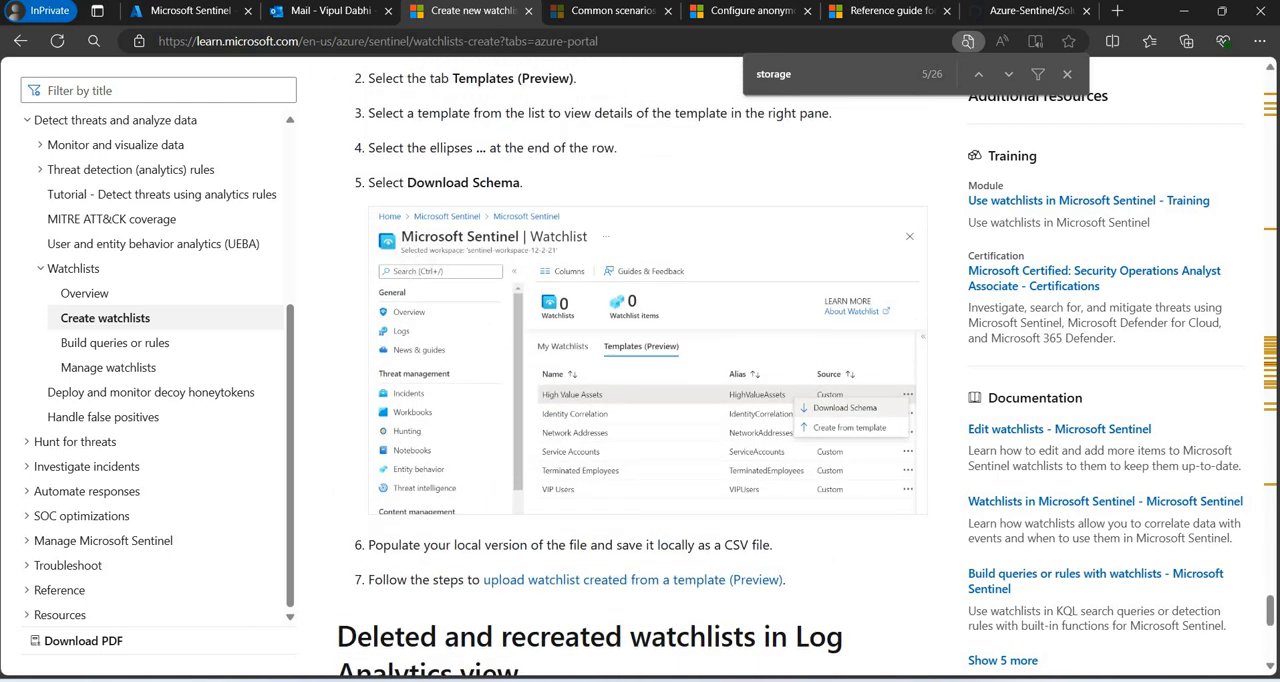
scroll(648, 400, down, 3)
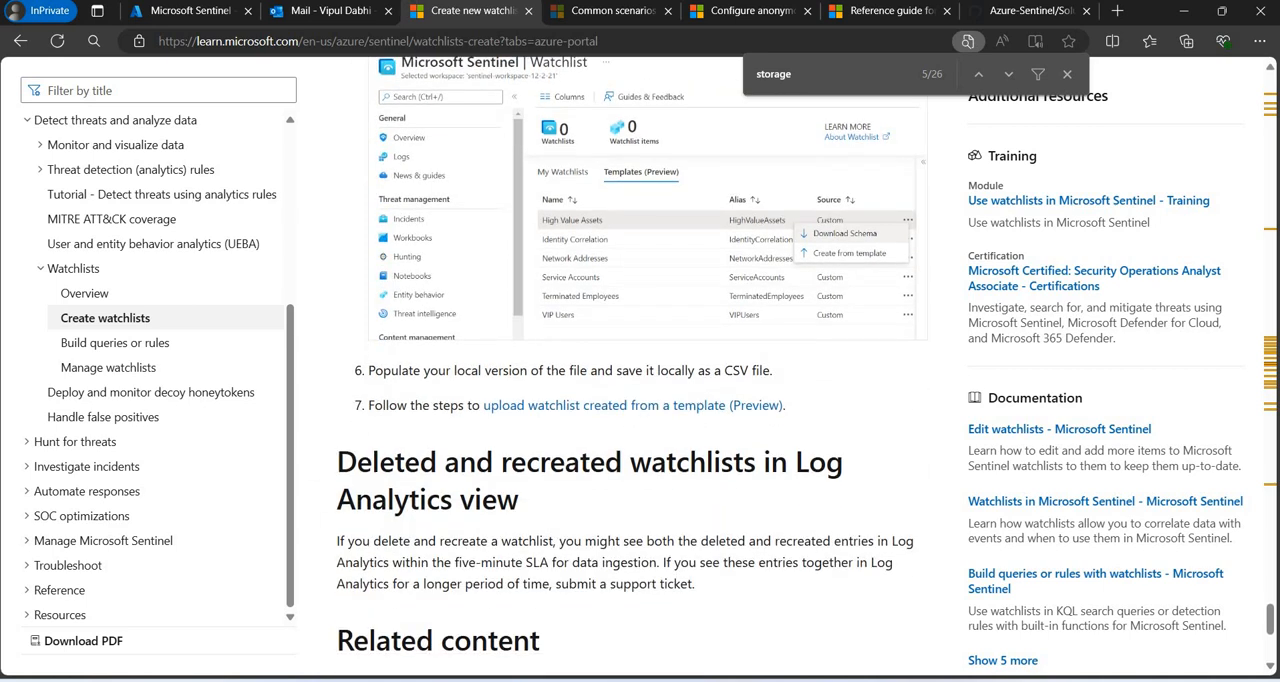
scroll(648, 400, down, 2)
scroll(648, 400, up, 7)
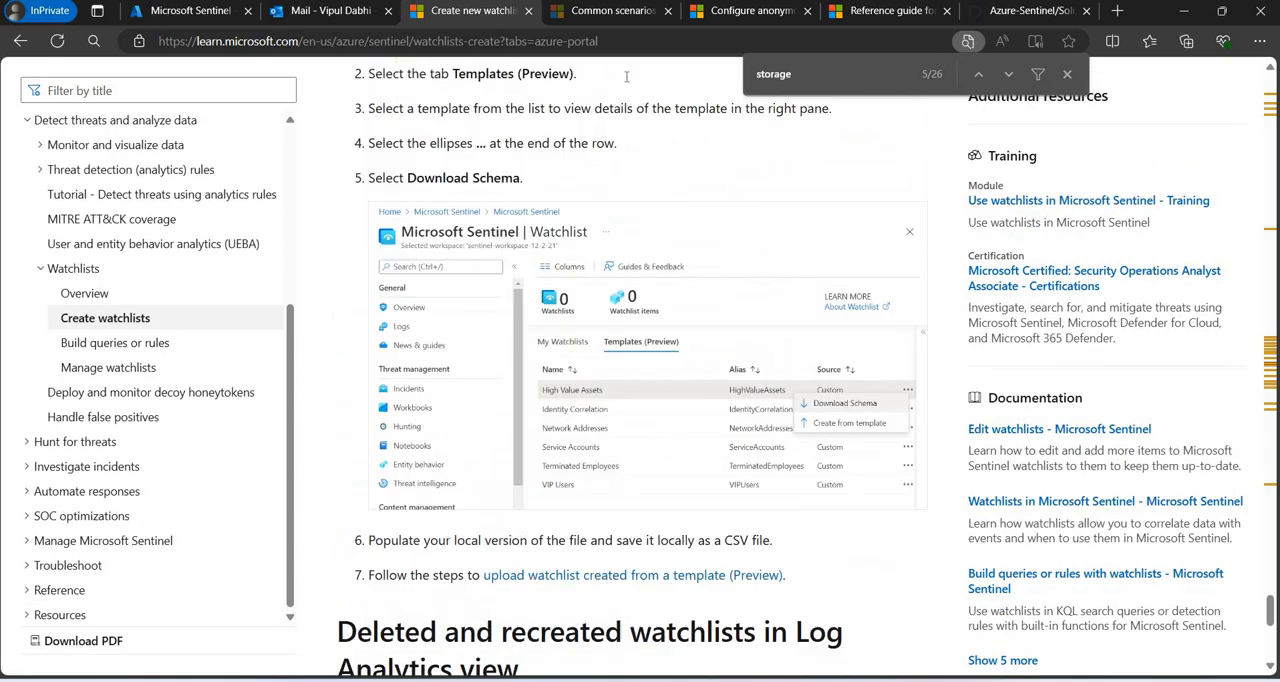
Replace the open GitHub Module-6-Watchlists.md page with Google and search for "querying sentinel watchlist".
click(1052, 9)
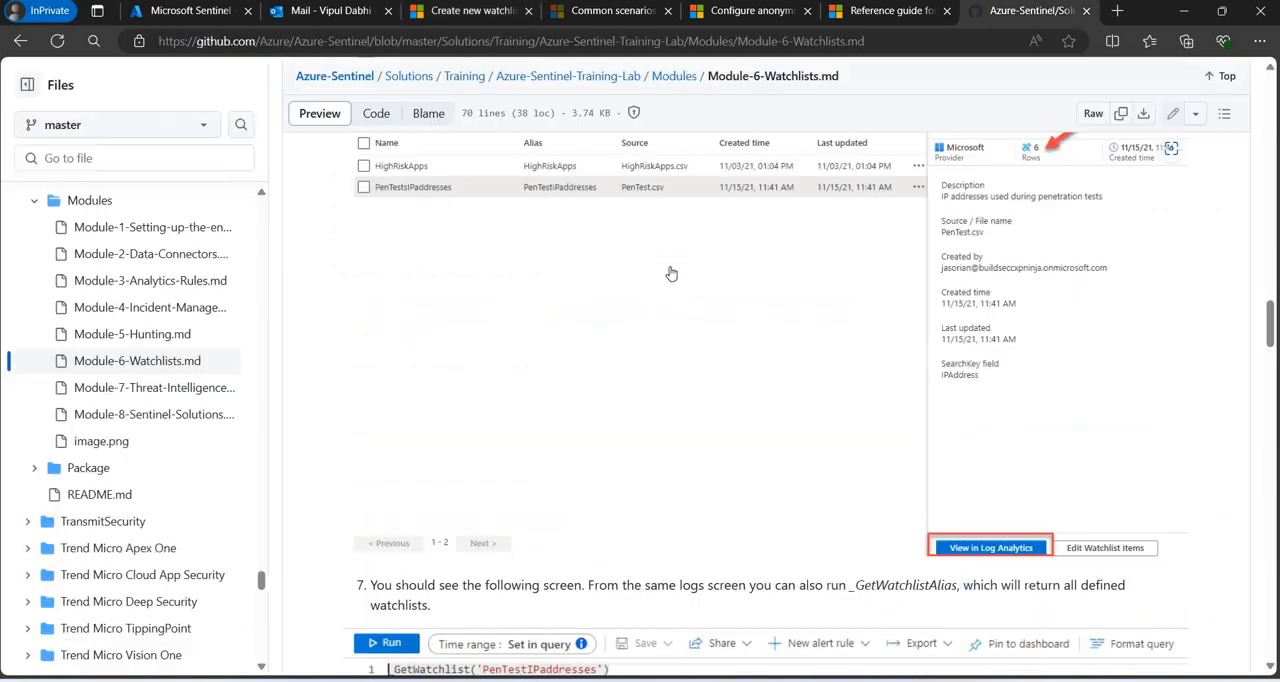
key(ctrl+l)
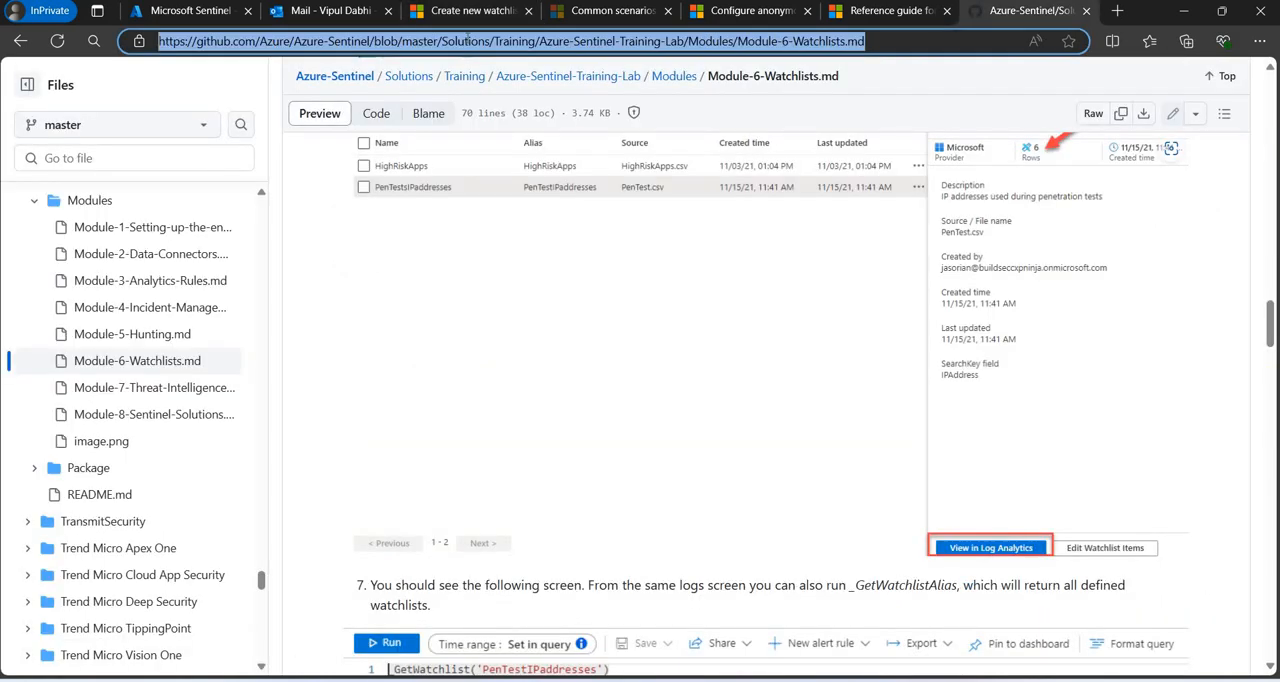
text(go)
key(Return)
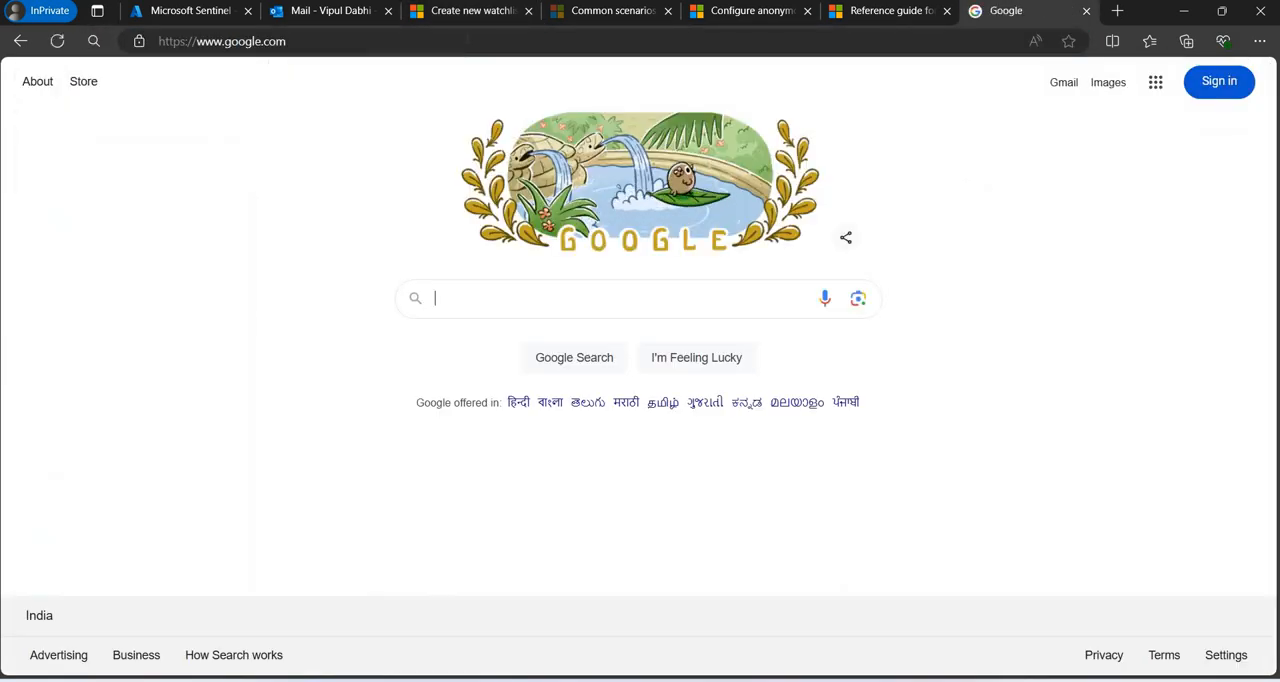
text(queryi)
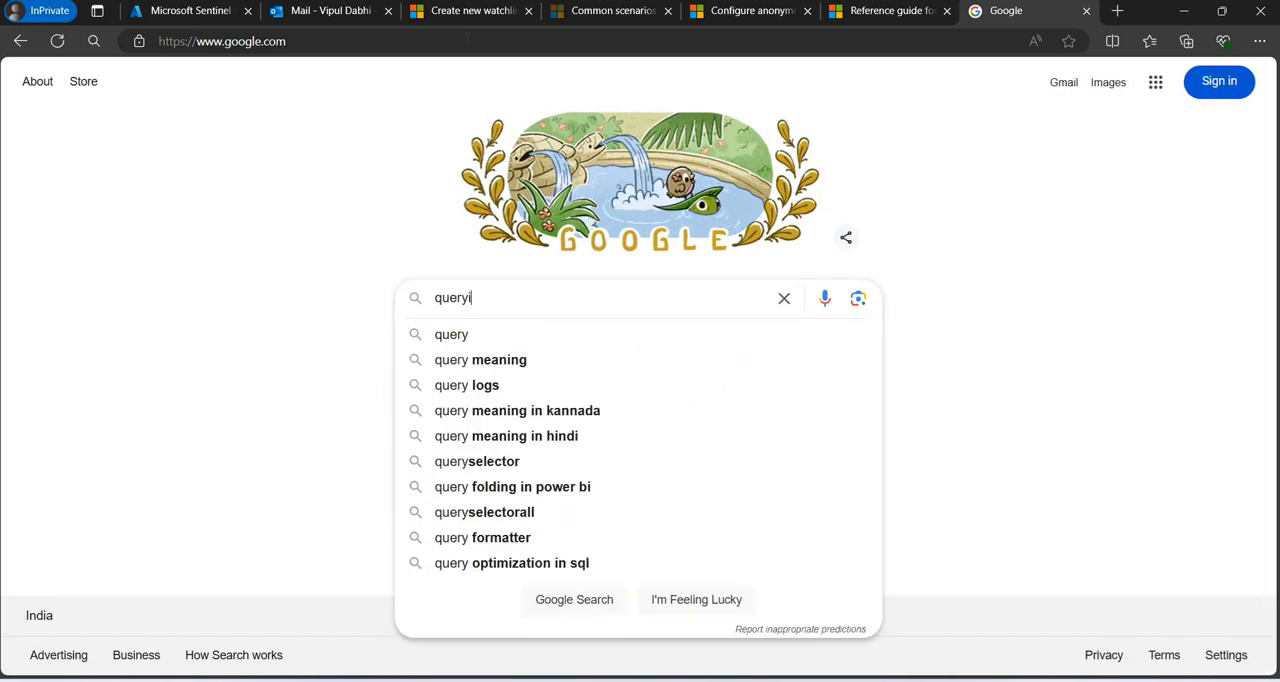
text(ng s)
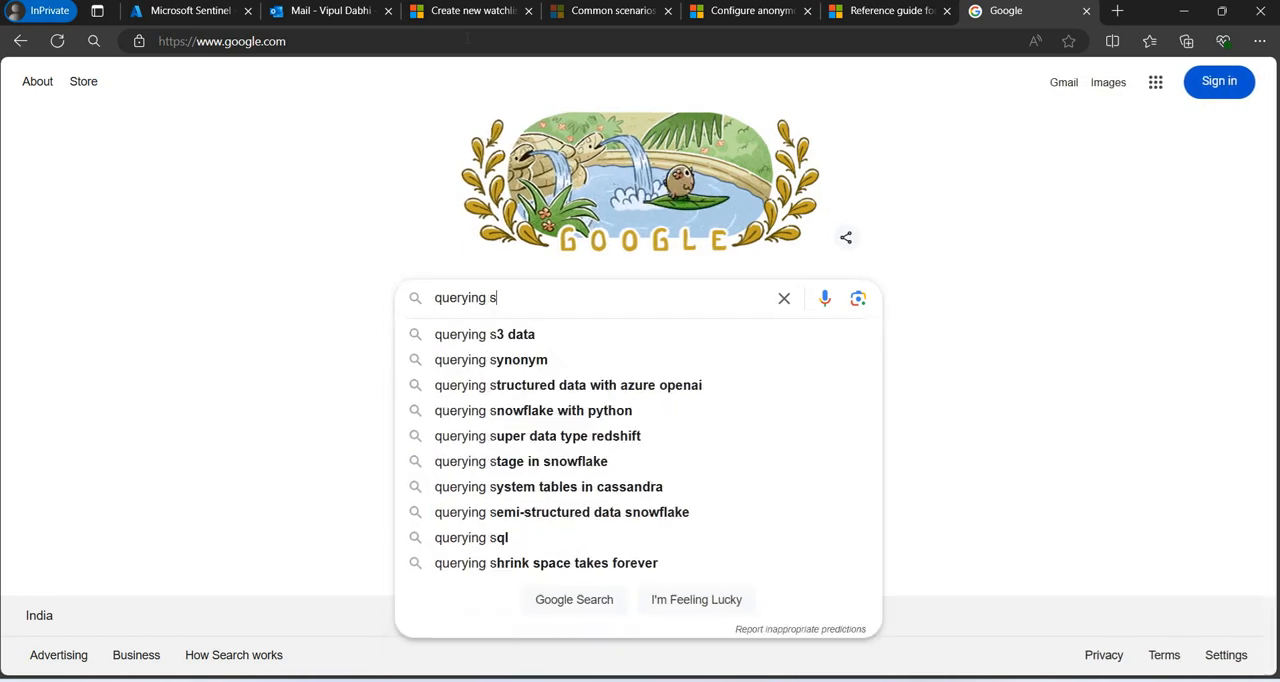
text(entinel watchlist)
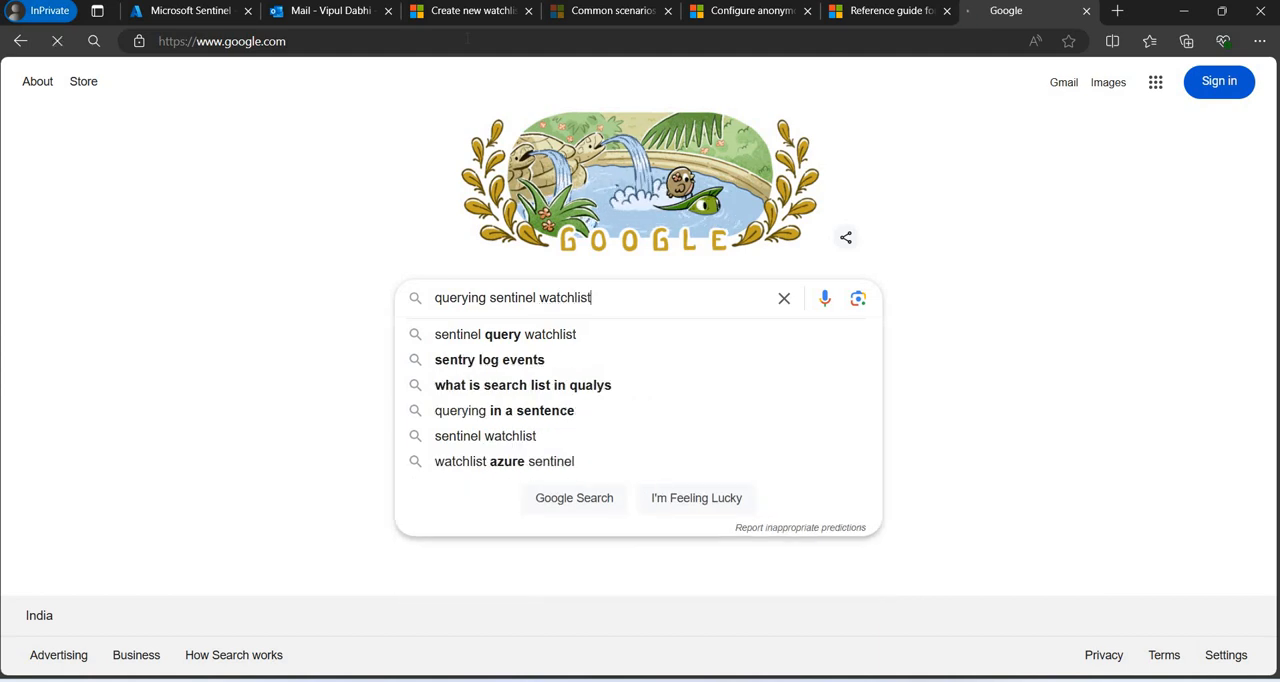
key(Return)
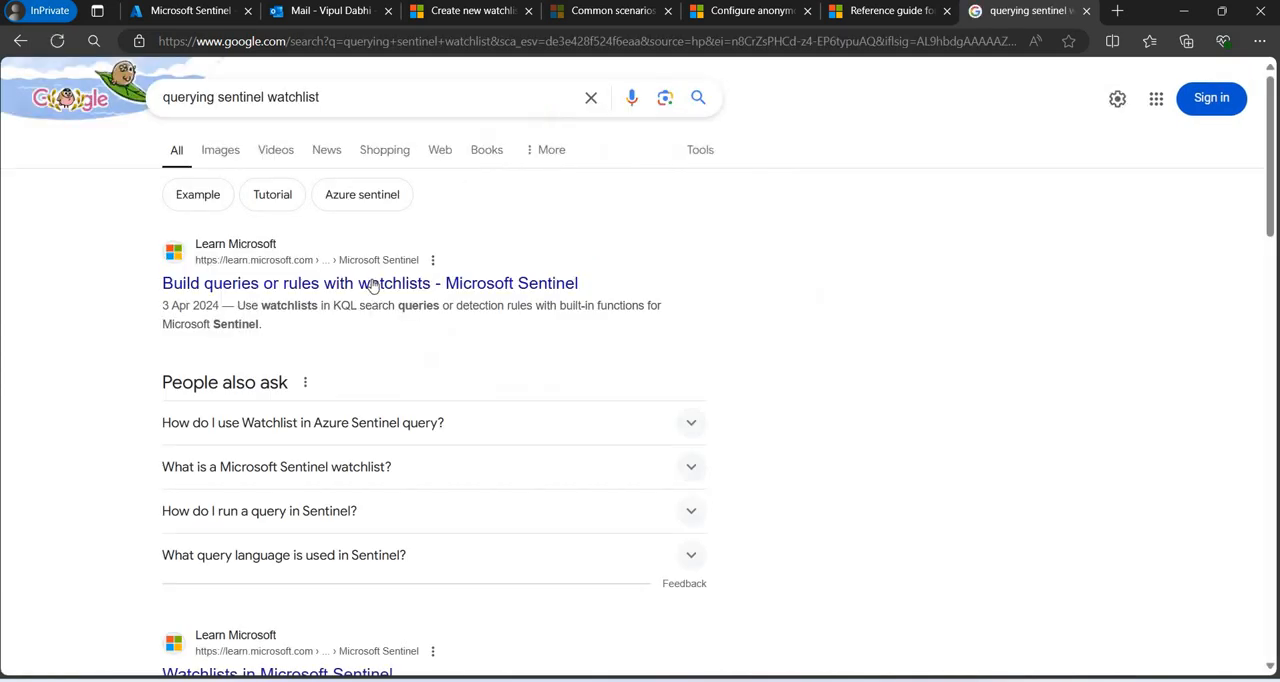
Open the Microsoft Learn result on building queries or rules with watchlists and examine the Heartbeat lookup example using _GetWatchlist('mywatchlist').
click(372, 284)
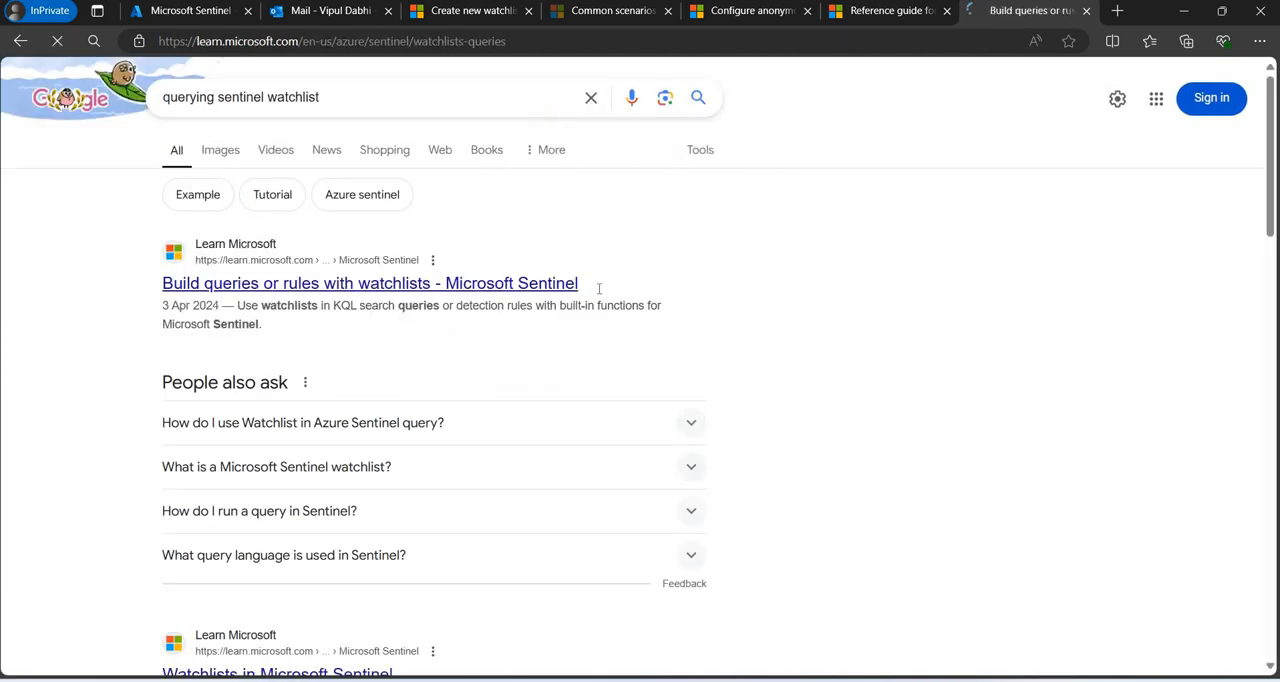
scroll(598, 291, down, 5)
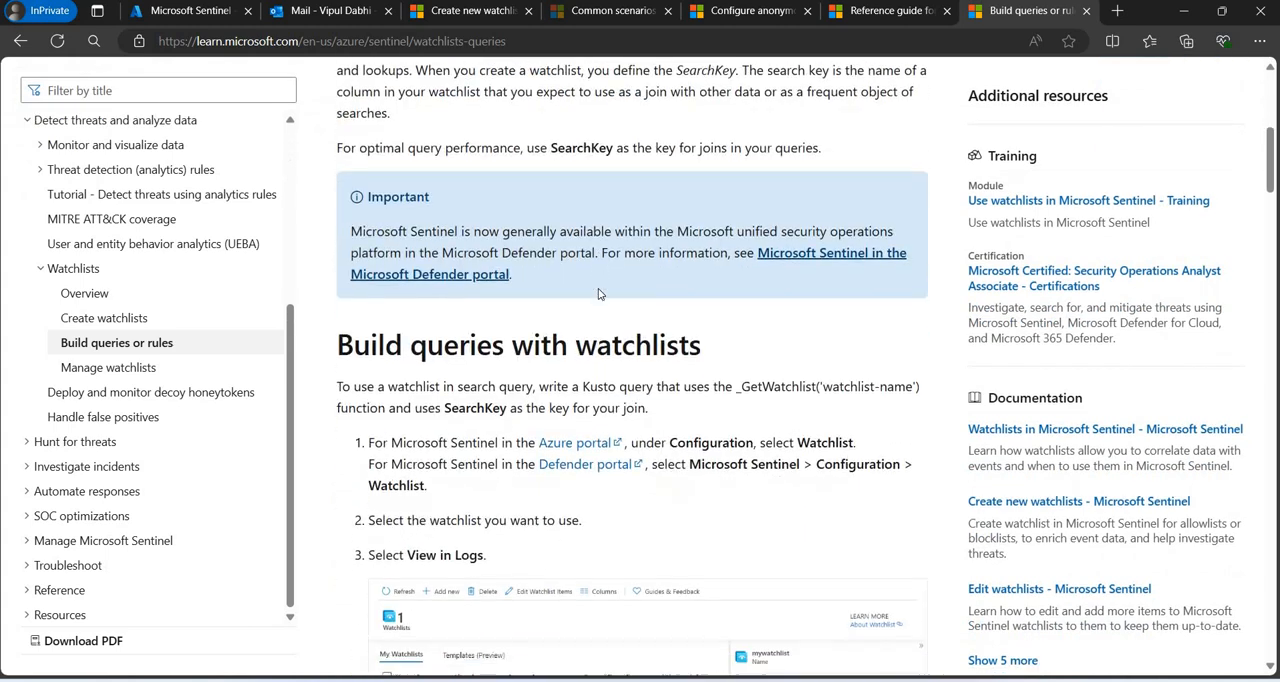
scroll(598, 291, down, 7)
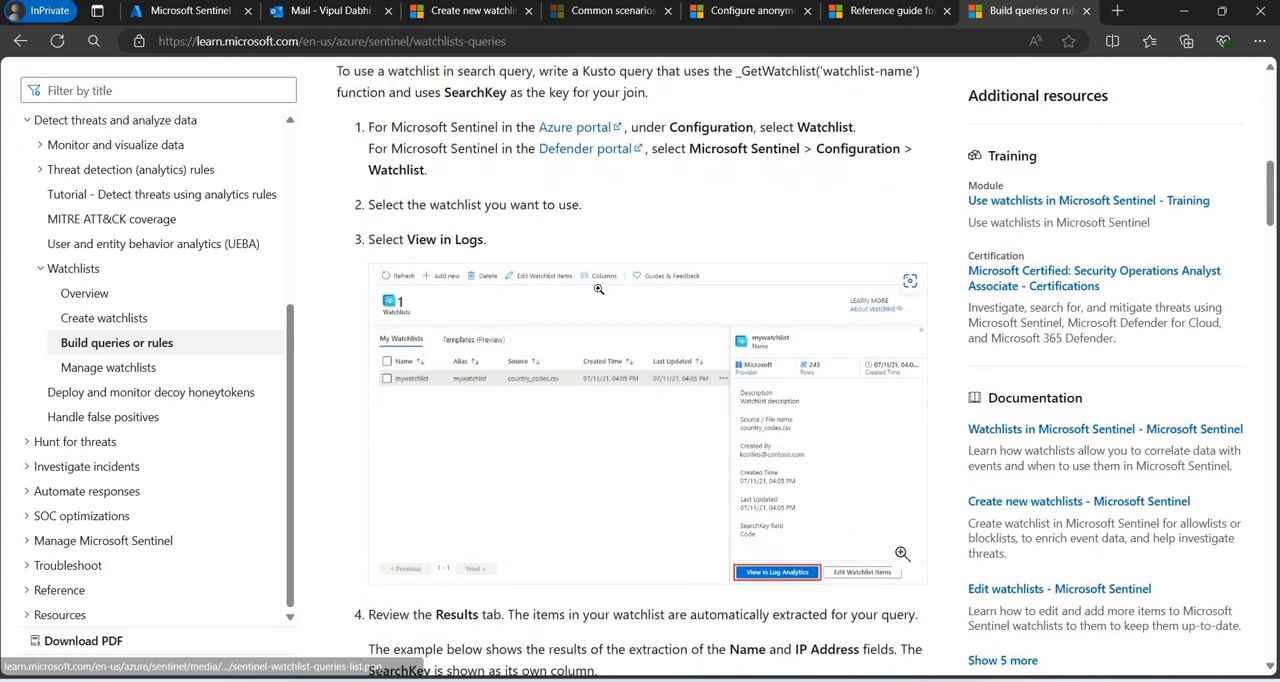
scroll(598, 289, down, 6)
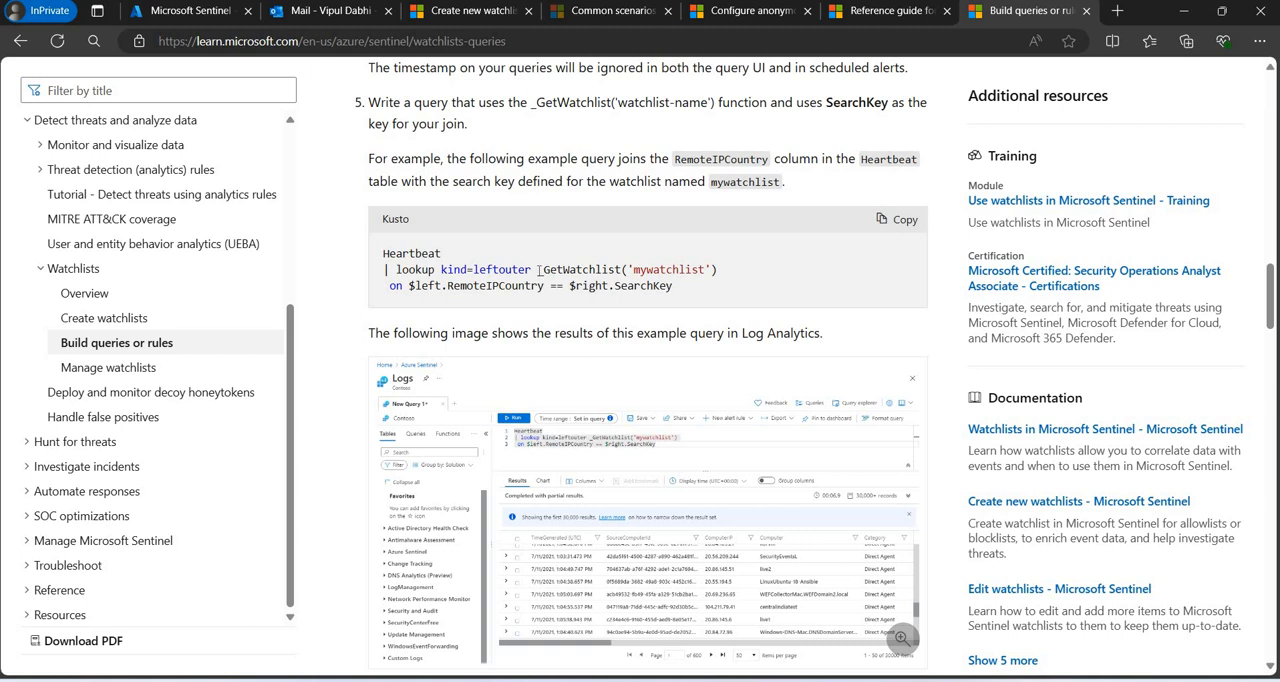
drag(538, 270, 378, 259)
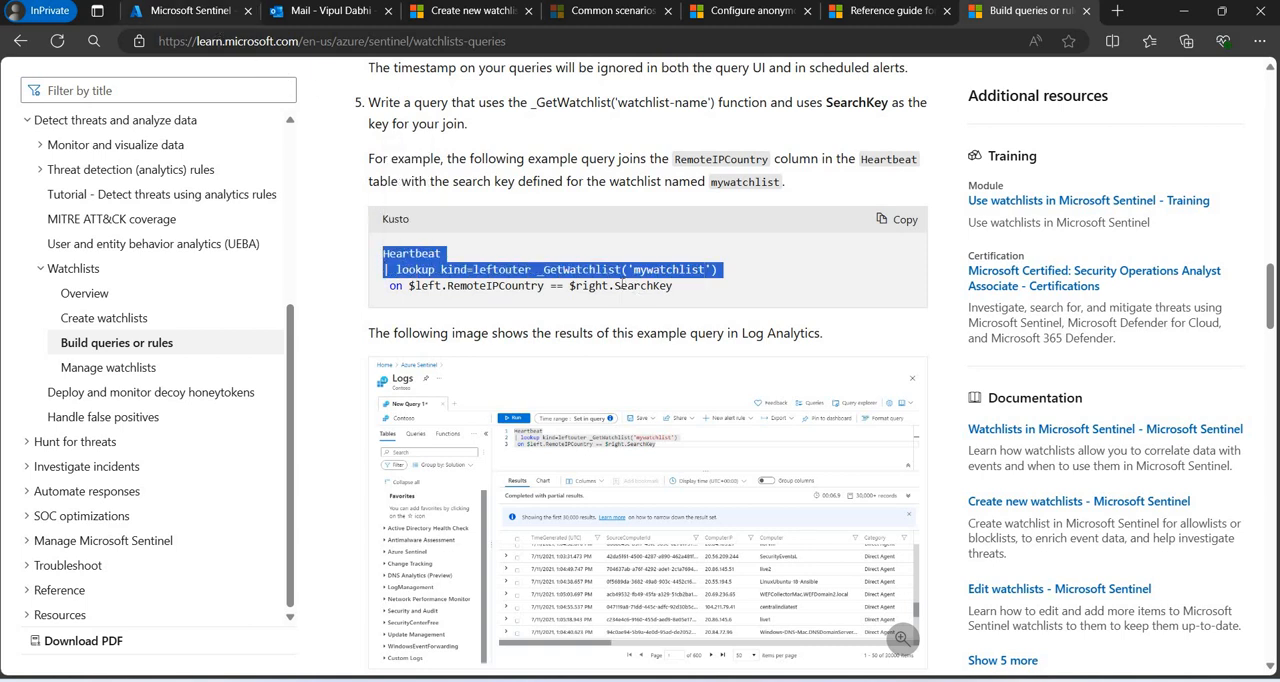
Return to Sentinel Logs and rerun the _GetWatchlist("TerminateEmployees") query.
click(207, 15)
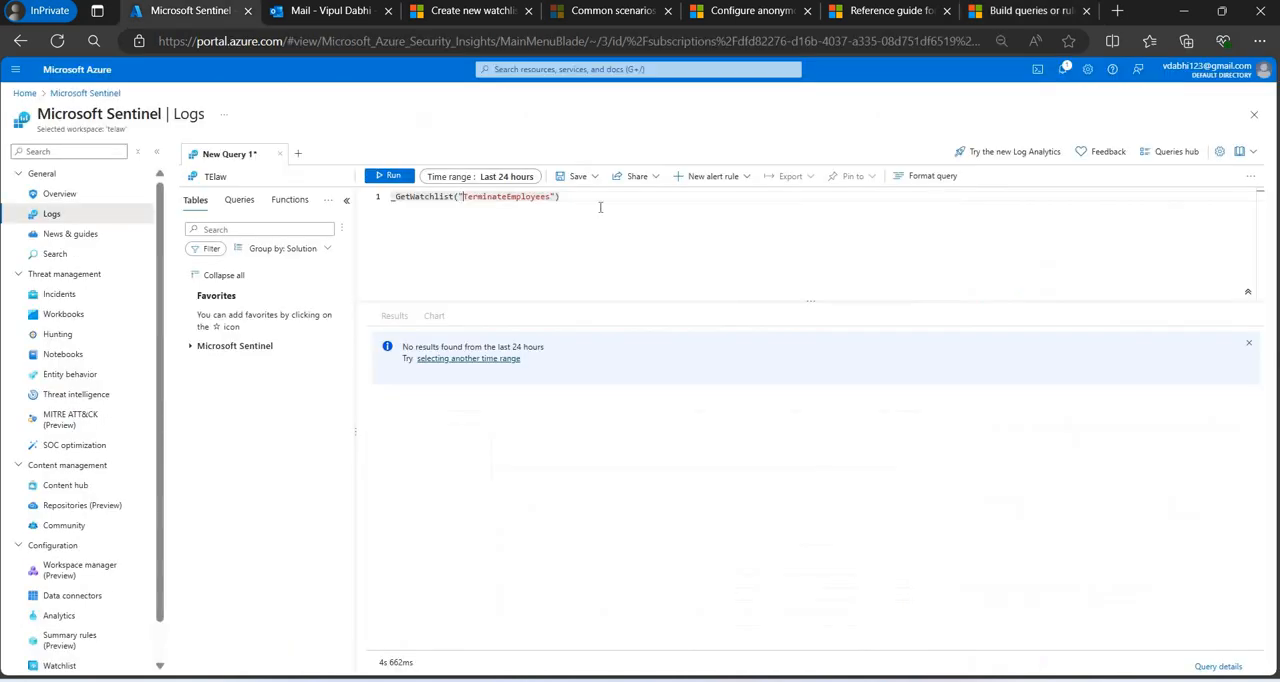
click(385, 176)
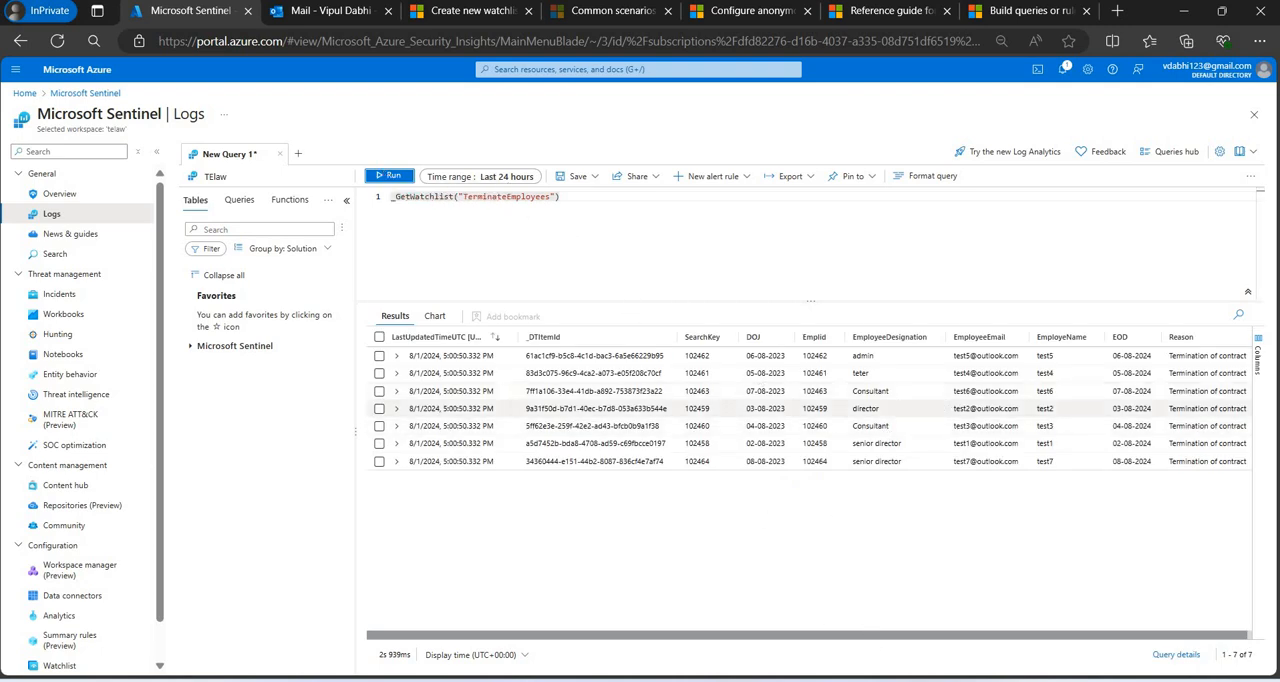
Switch to Book4.csv in Excel, review its terminated employee rows, and return to Sentinel Logs.
mouse_move(893, 680)
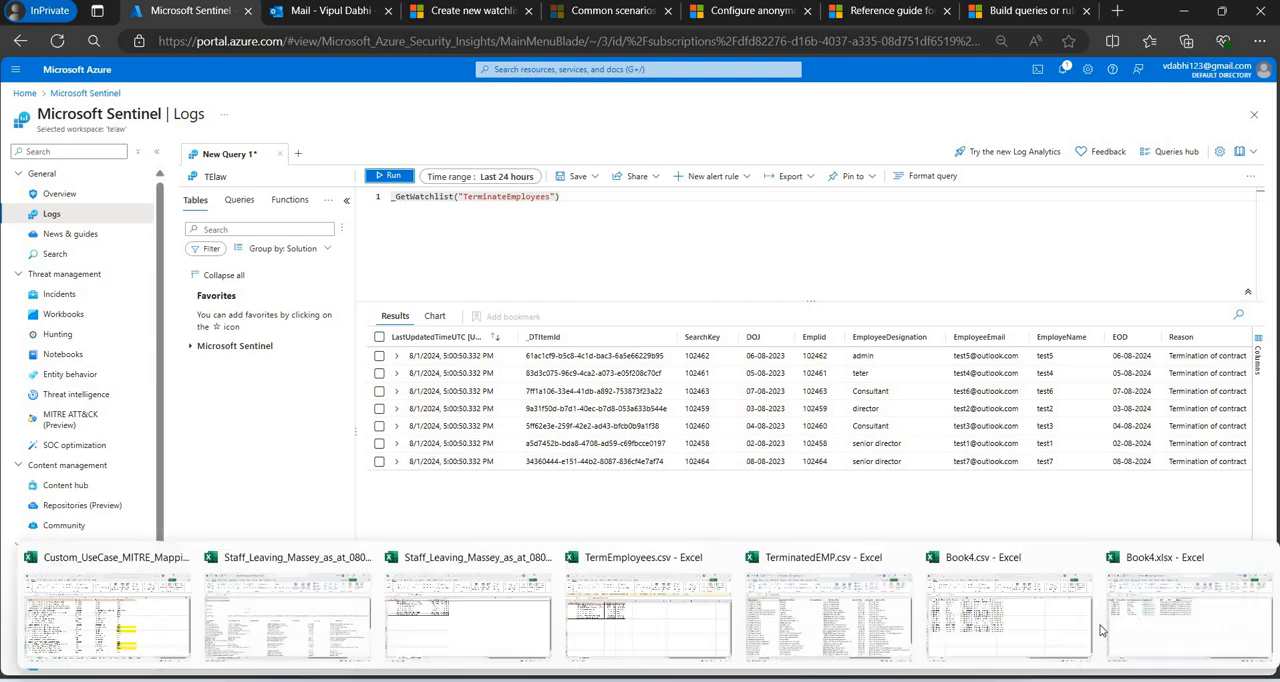
click(1036, 601)
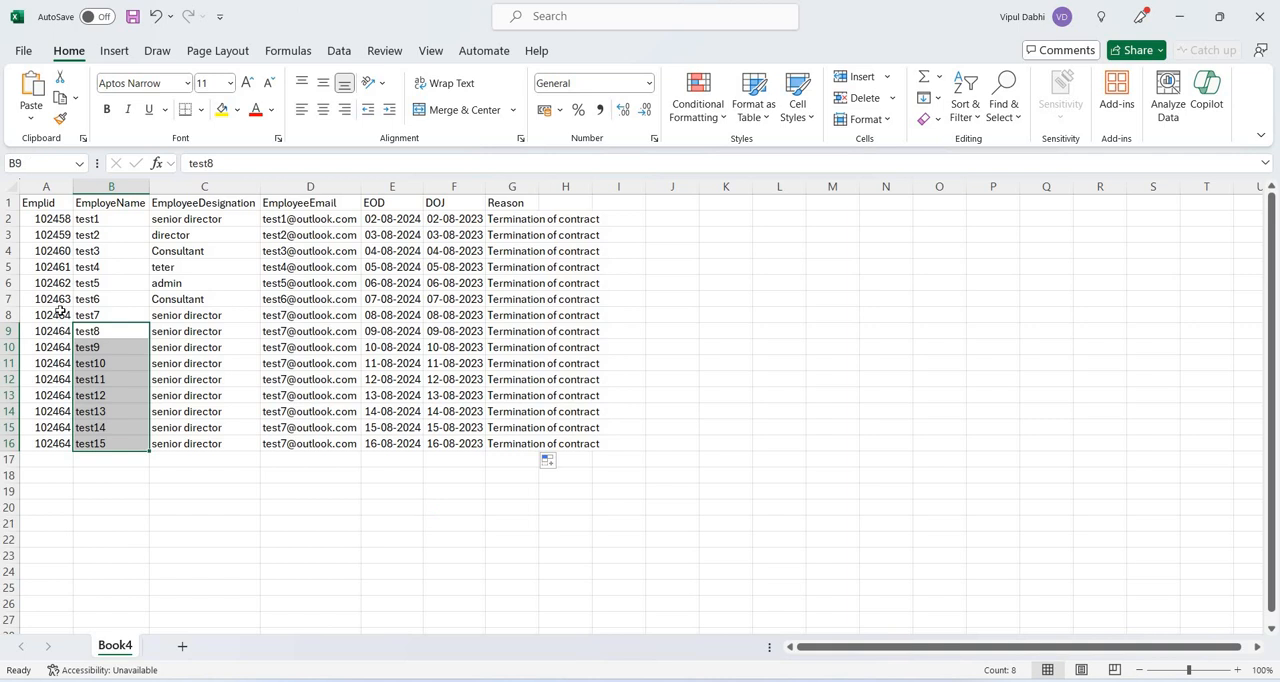
click(406, 551)
key(ctrl+Home)
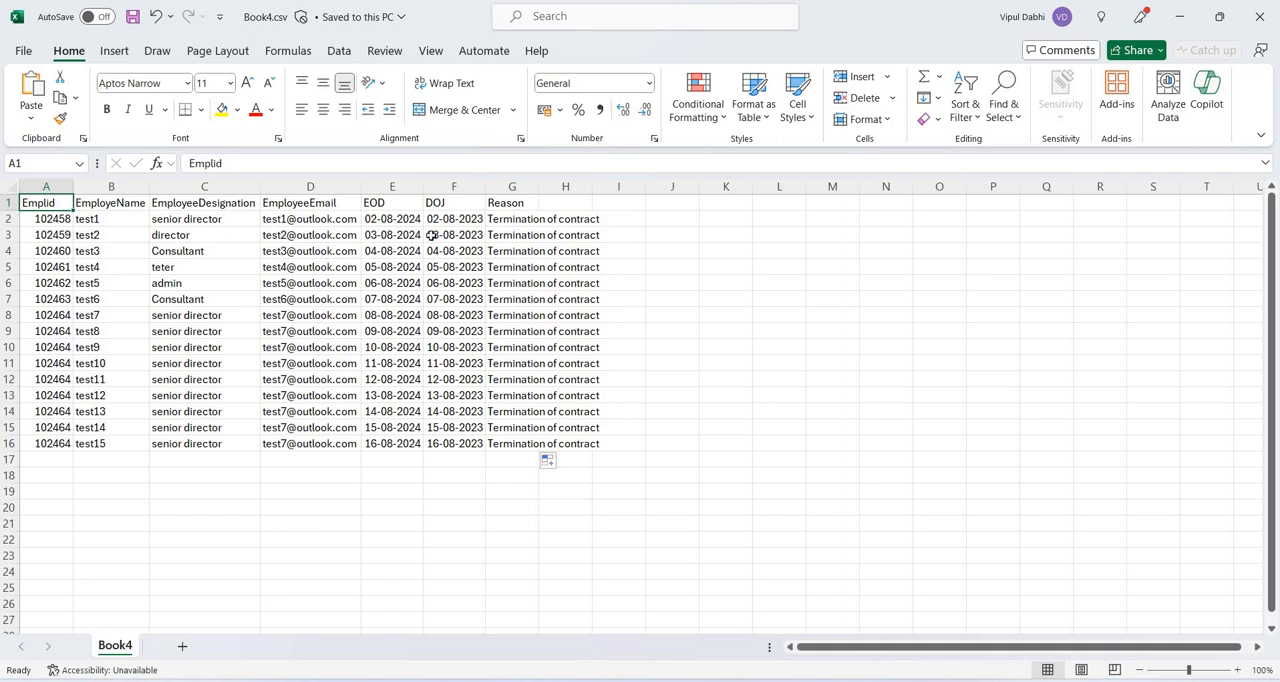
key(alt+Tab)
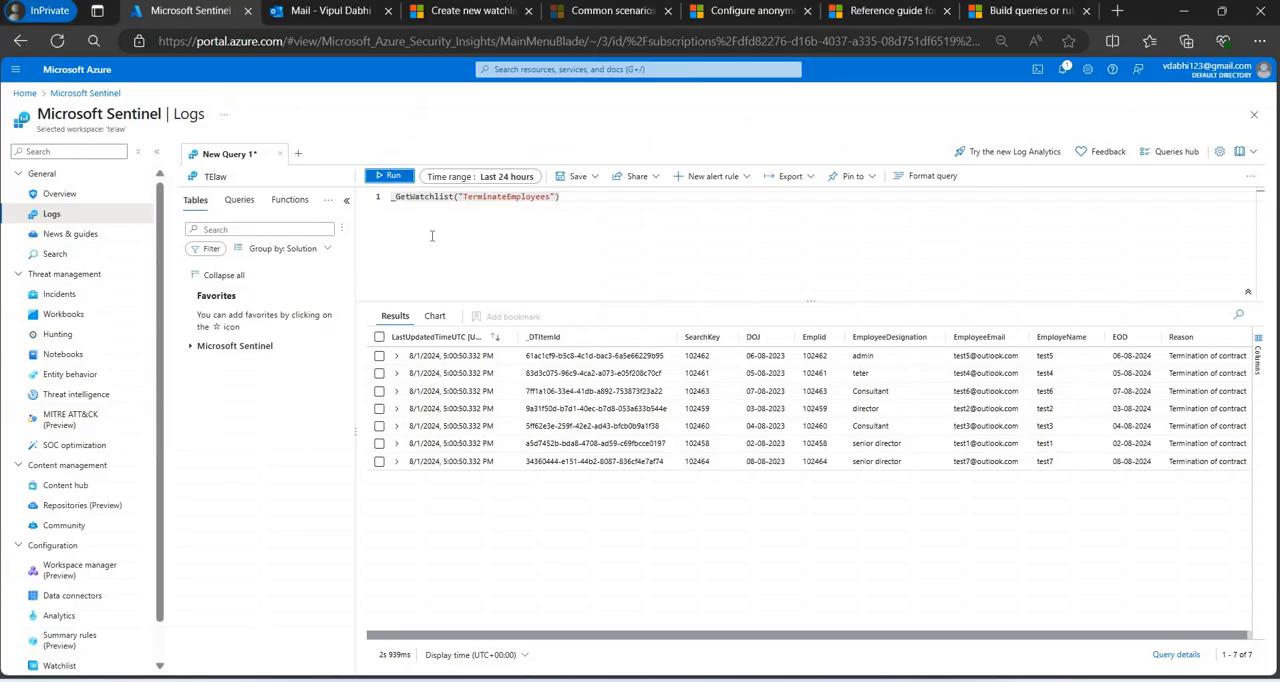
In Outlook, create a new email to the account owner's address, reusing the subject "Service Desk Terminated Employee List" from the existing message.
click(330, 11)
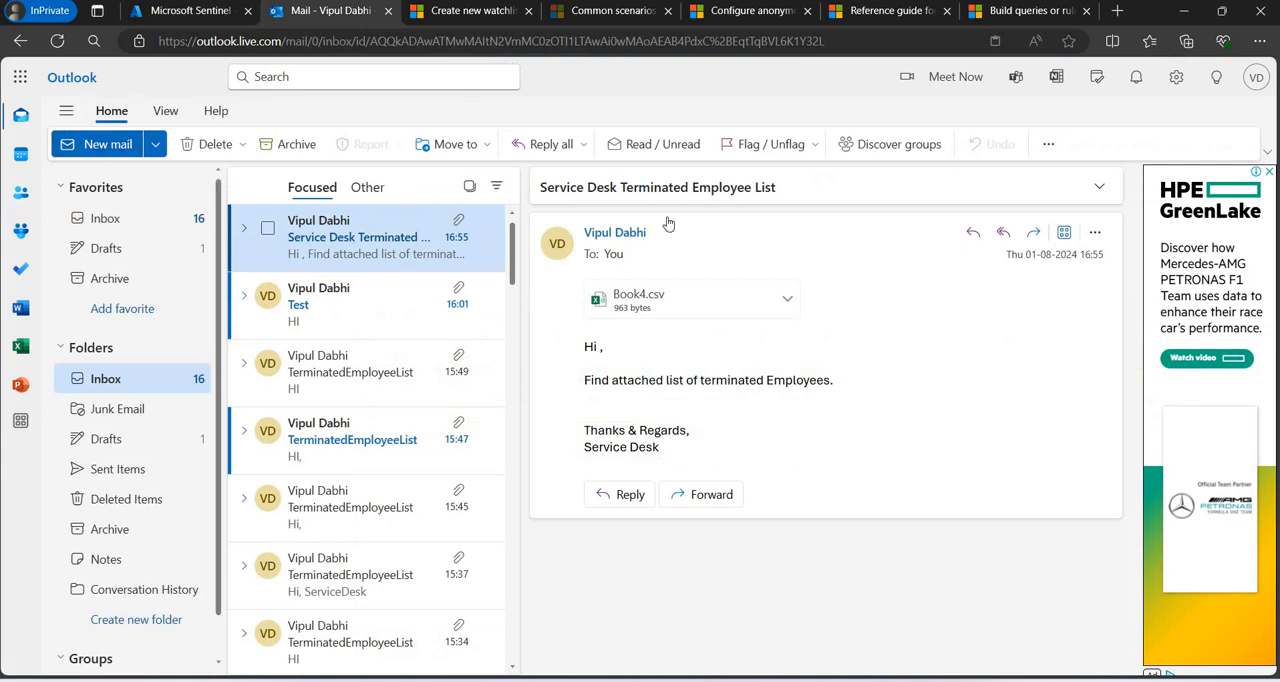
drag(590, 187, 530, 200)
key(ctrl+c)
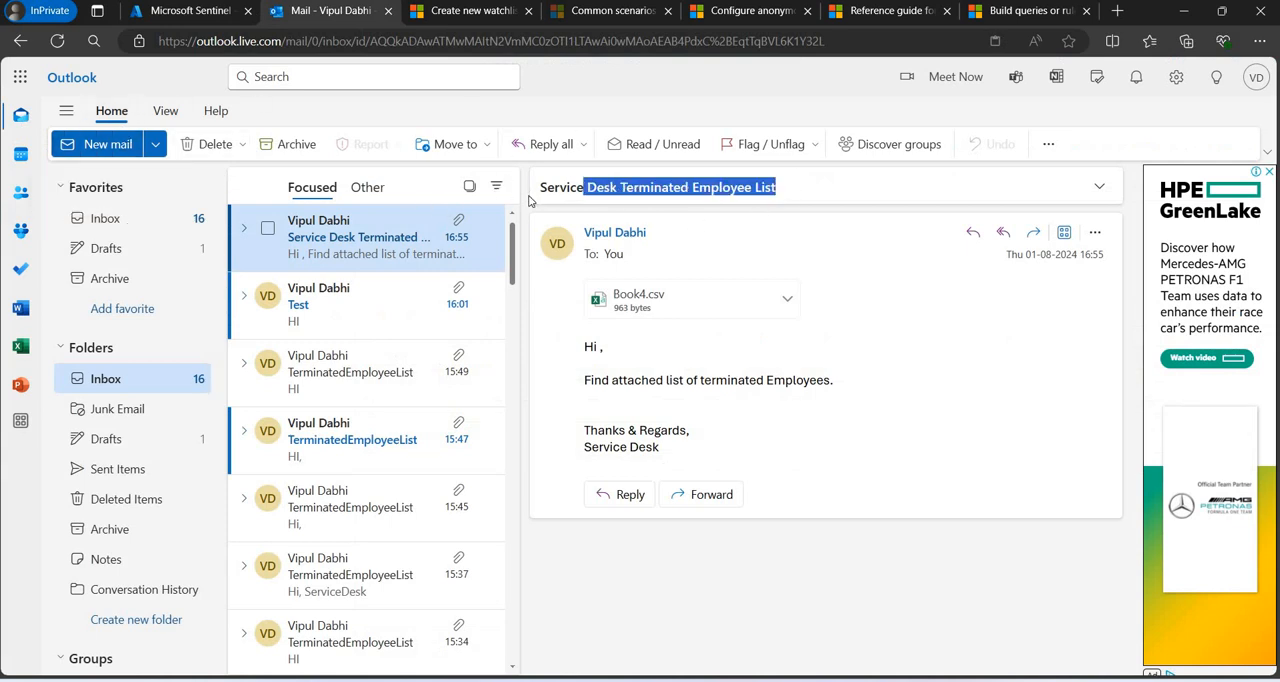
click(113, 150)
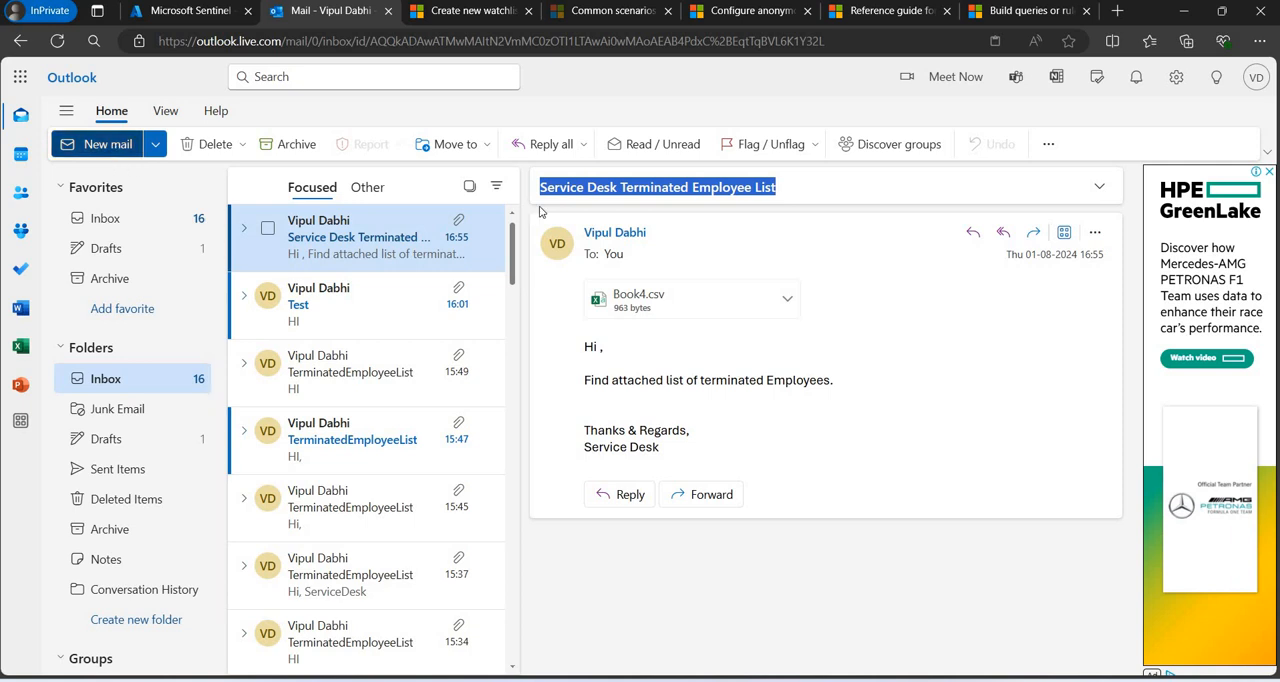
text(vipul)
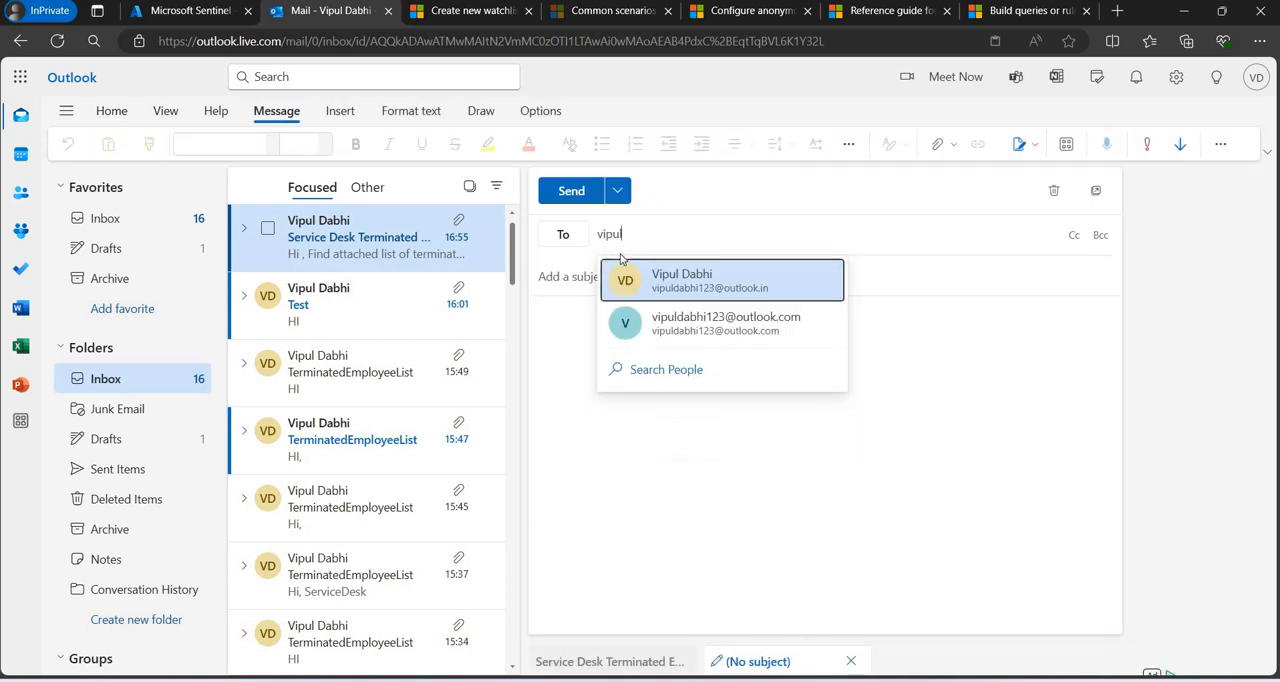
click(683, 282)
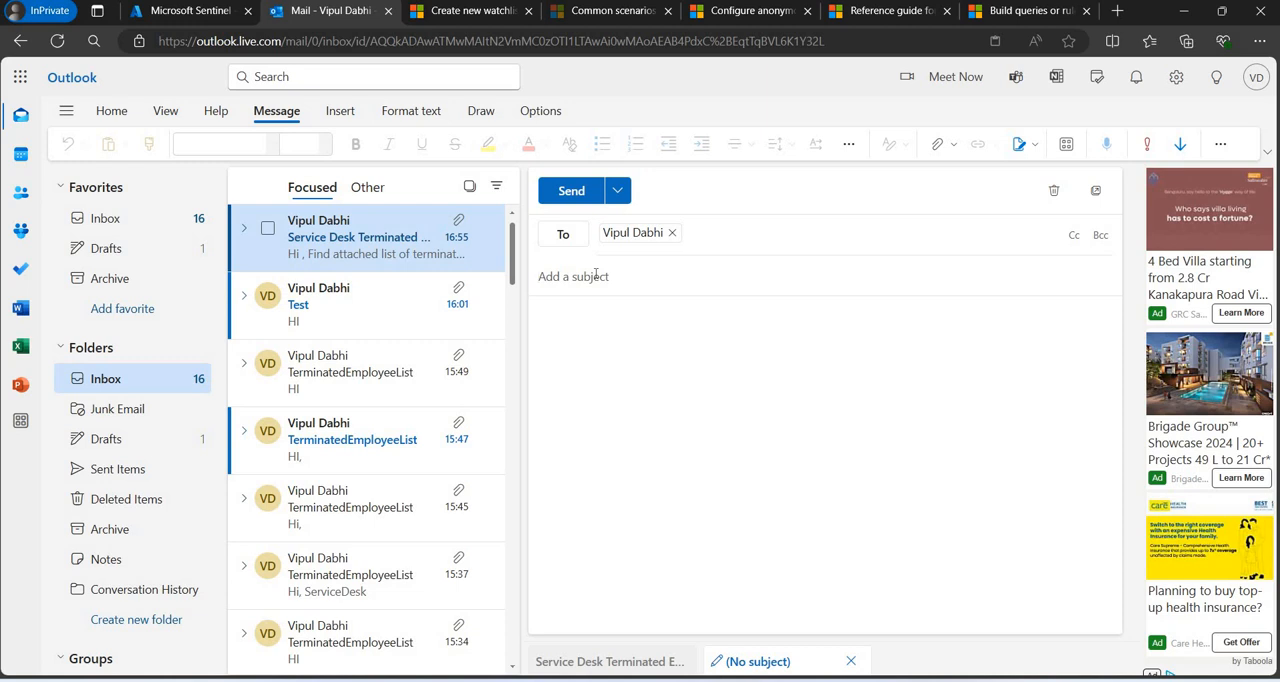
click(595, 275)
key(ctrl+v)
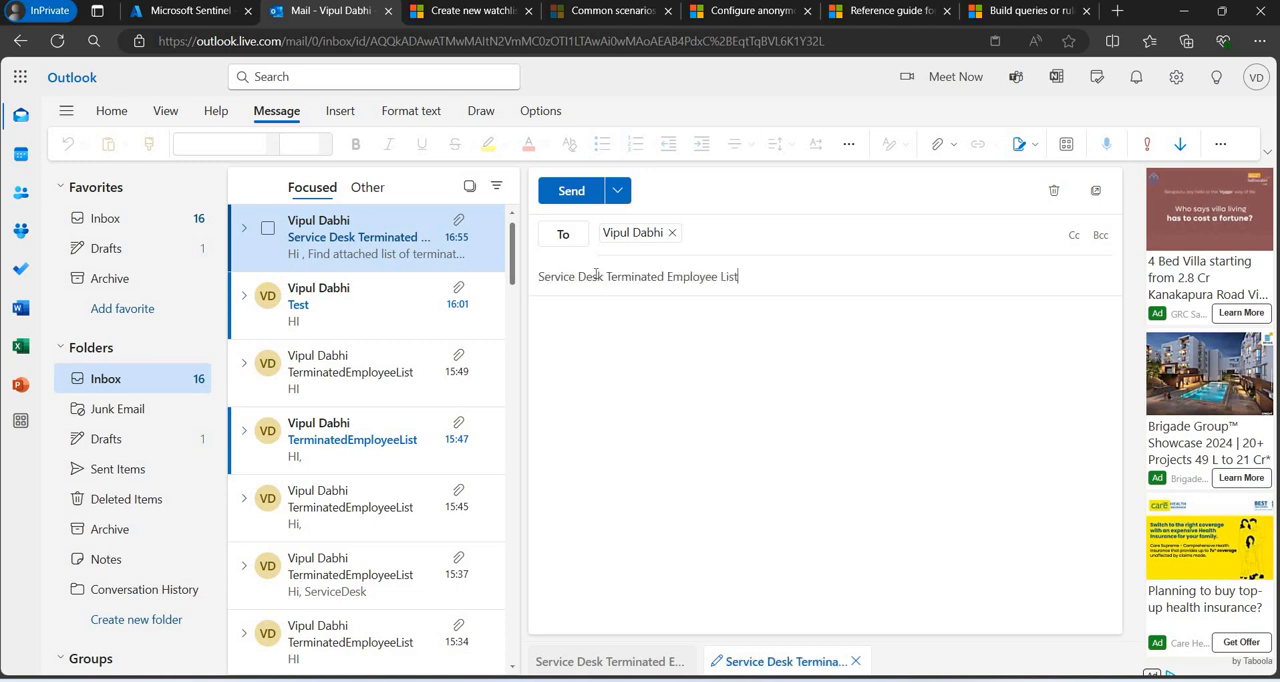
Attach Book4.csv from the Downloads Test Folder to the new email, closing the open workbook in Excel before confirming the file.
click(940, 144)
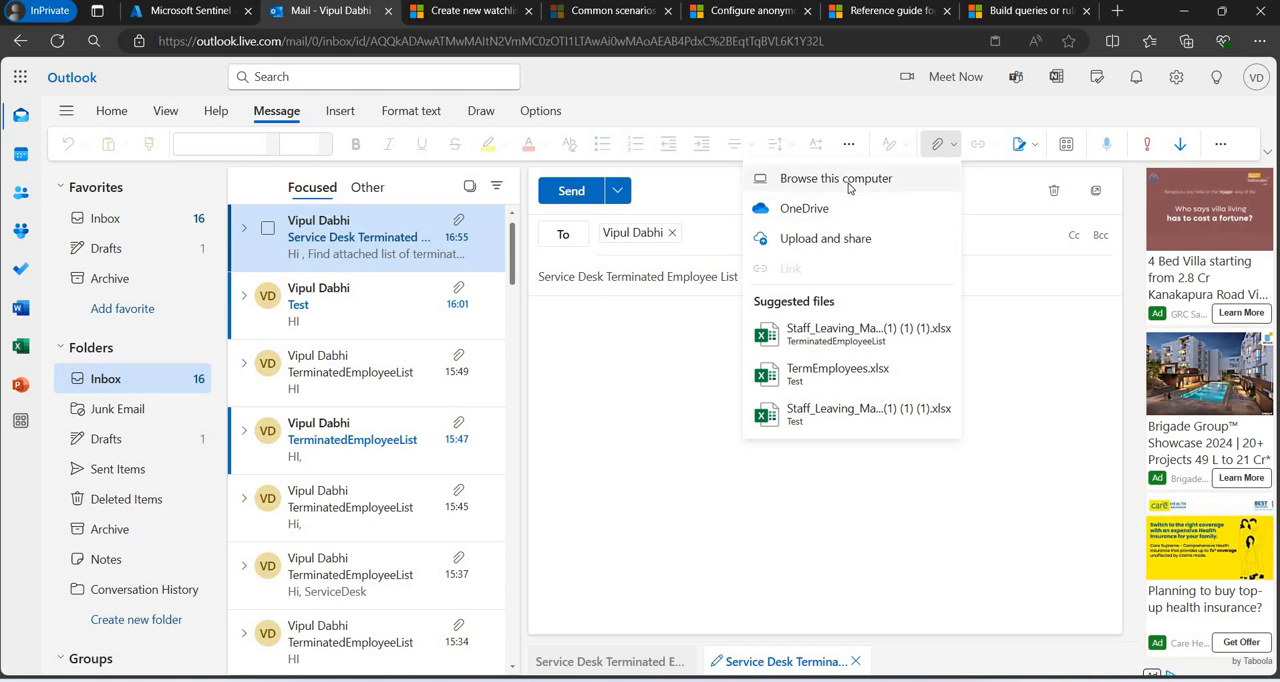
click(848, 182)
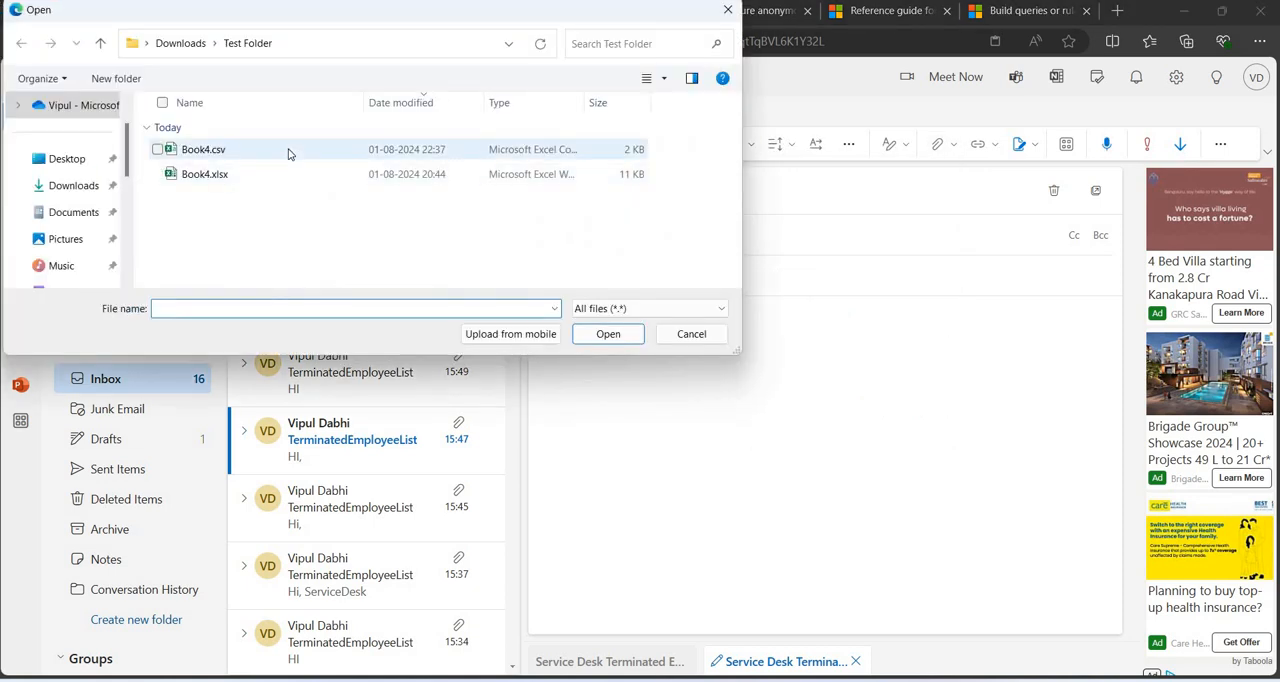
click(288, 153)
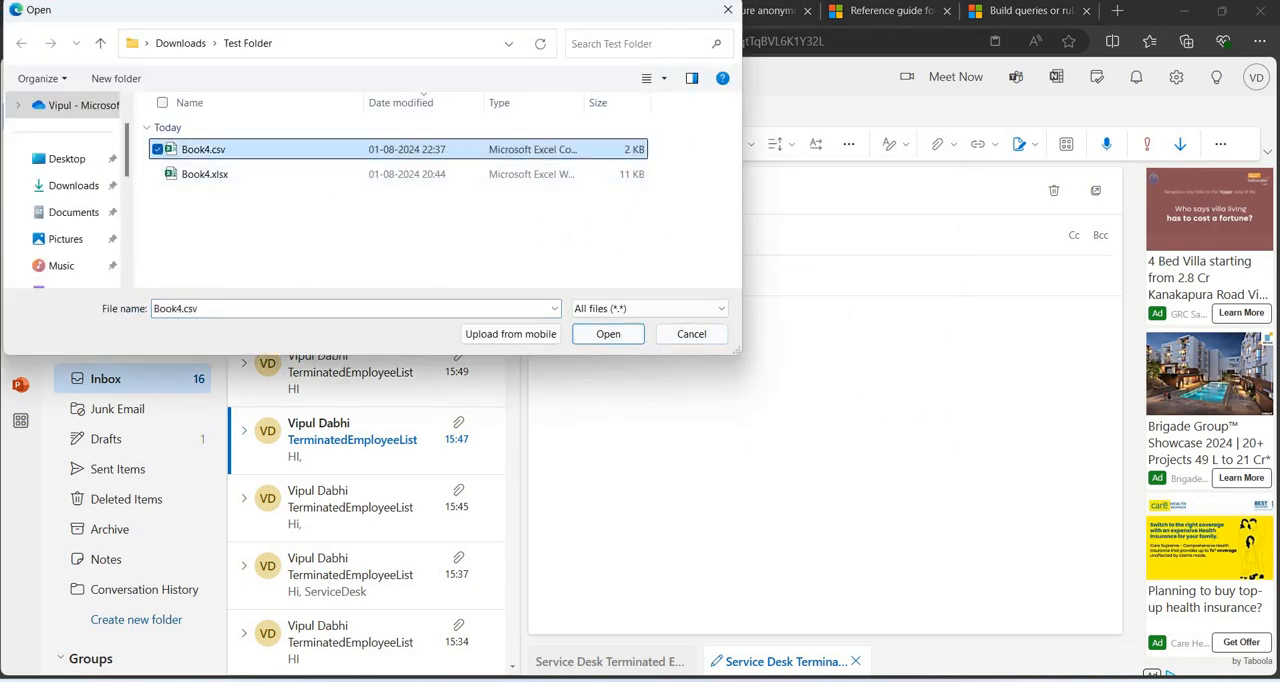
mouse_move(883, 677)
click(1045, 619)
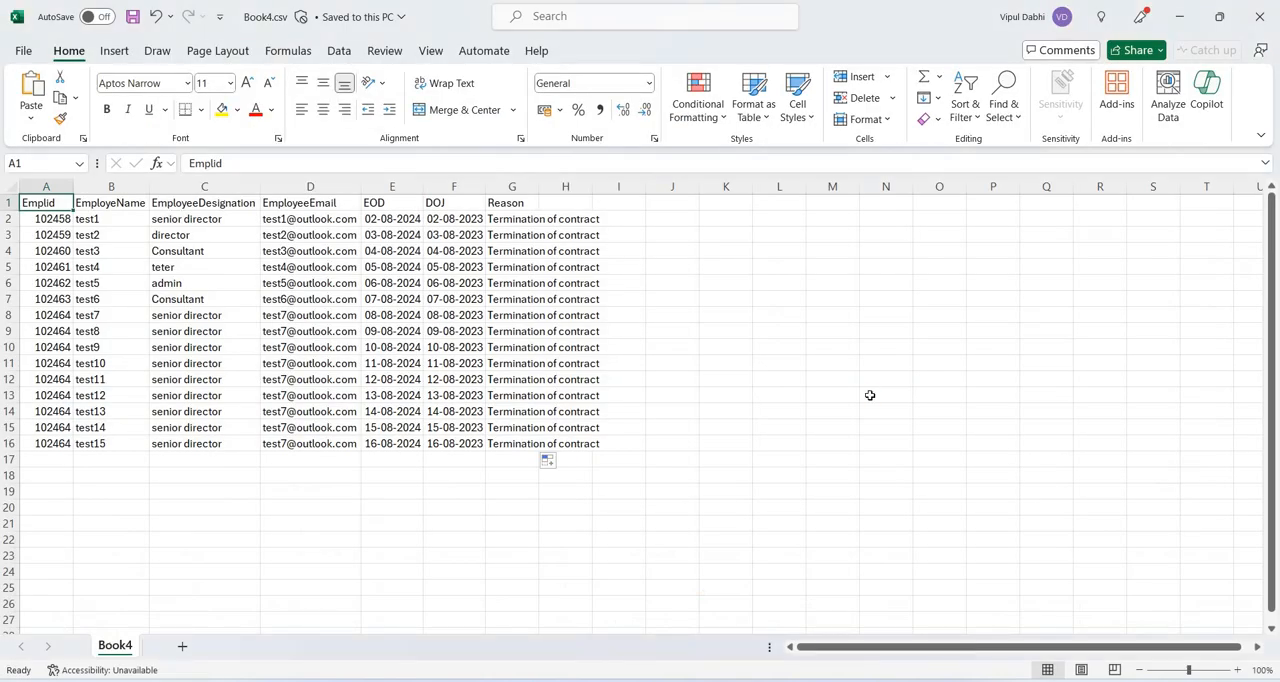
click(1268, 18)
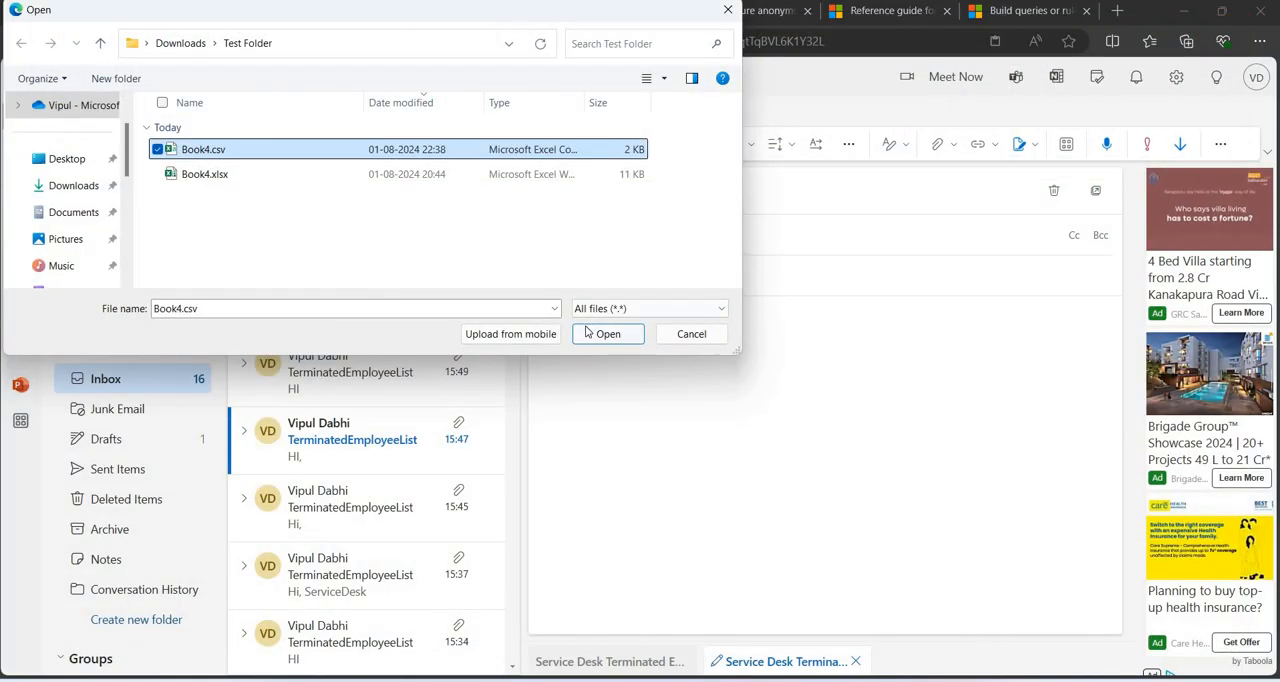
click(587, 332)
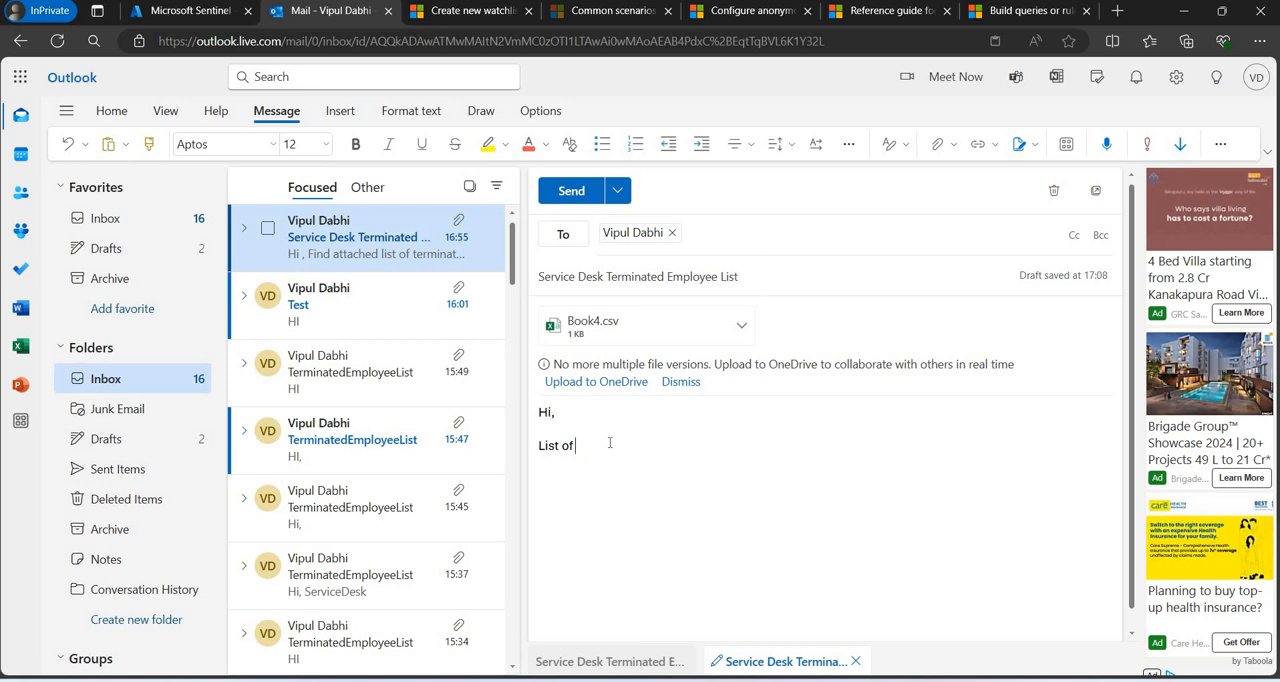
Complete the message body with "List of Terminated Employees." and the sign-off "Thanks, Service Desk", and send the email.
text(rminated EMployees.)
key(Return)
text(Thanks,)
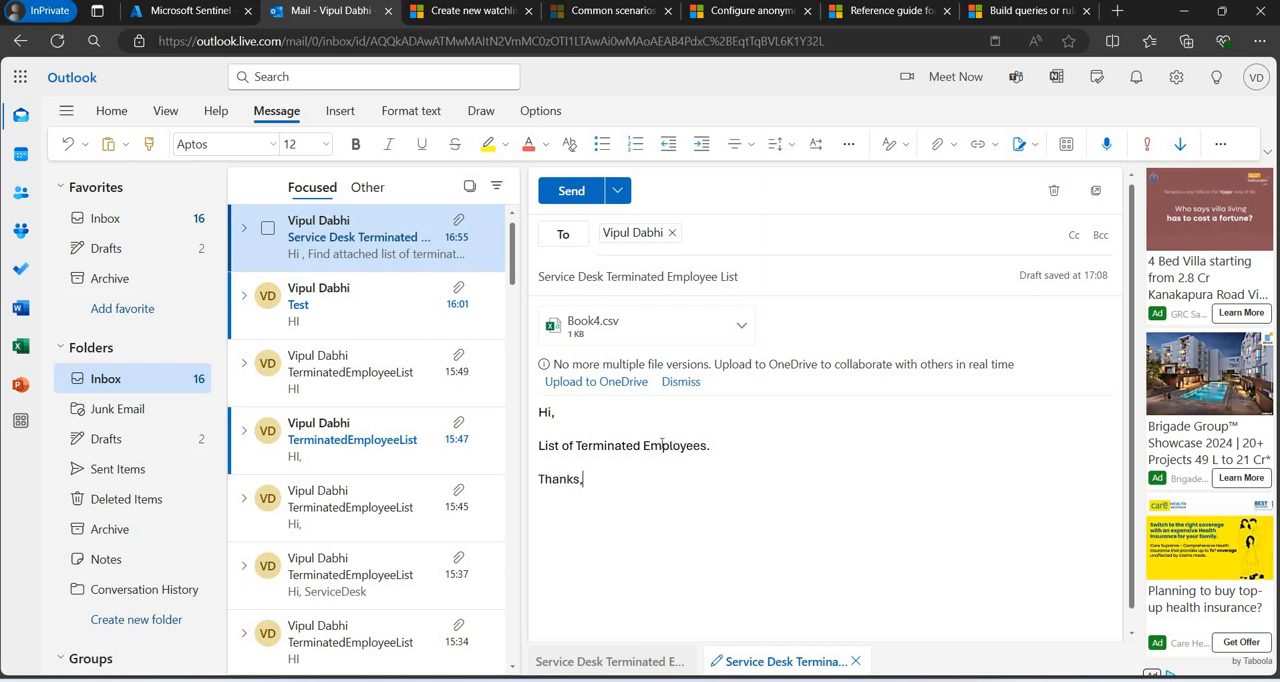
text( Service Desk)
click(571, 191)
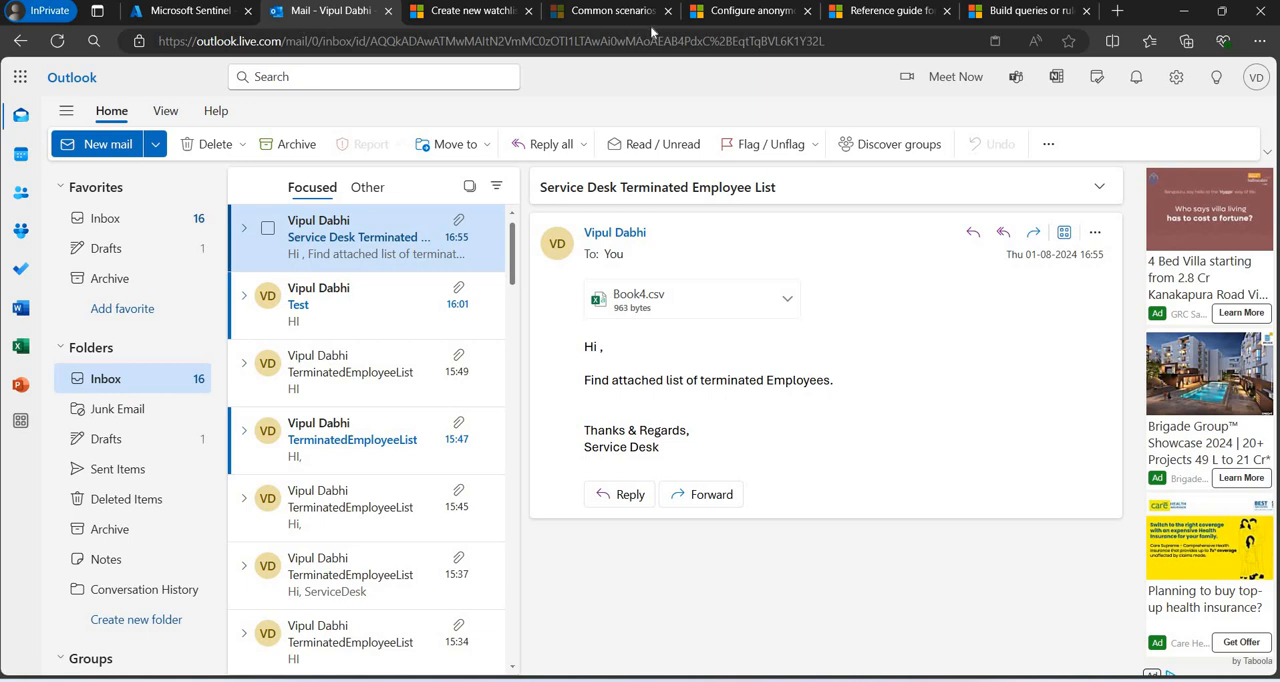
Switch to Microsoft Sentinel, discard the unsaved Logs query, and open the TElogicapp playbook from Automation's active playbooks.
click(200, 11)
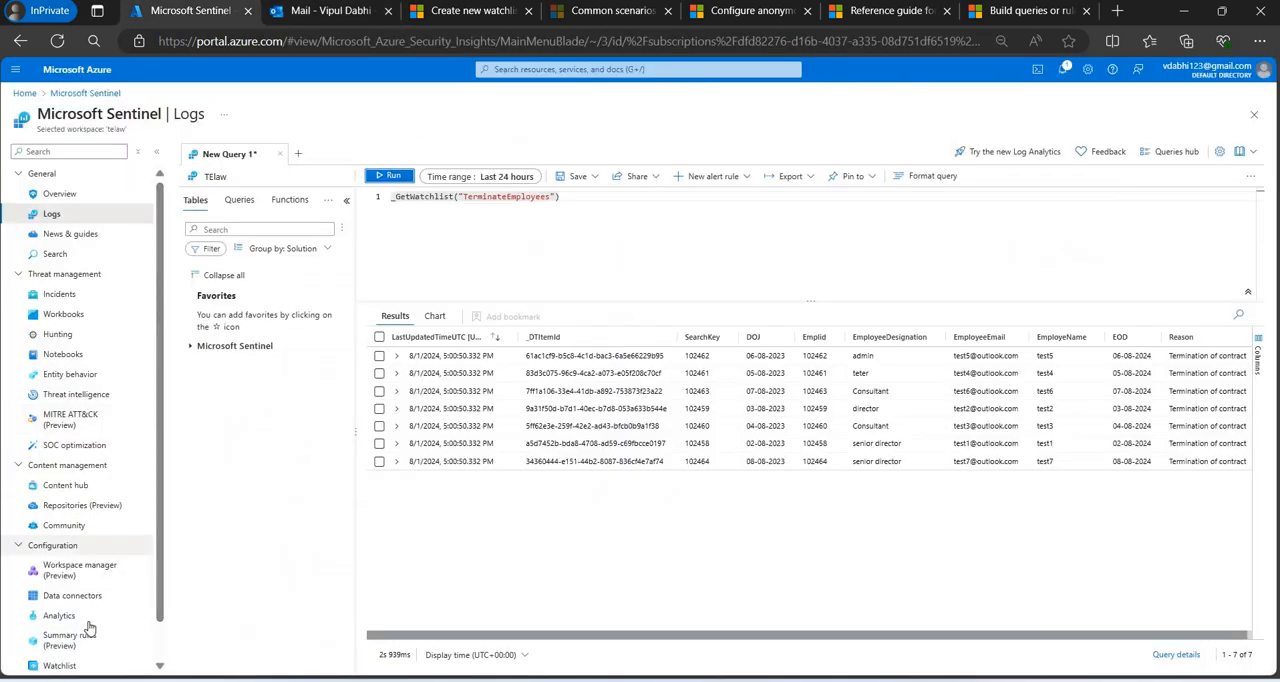
scroll(89, 573, down, 1)
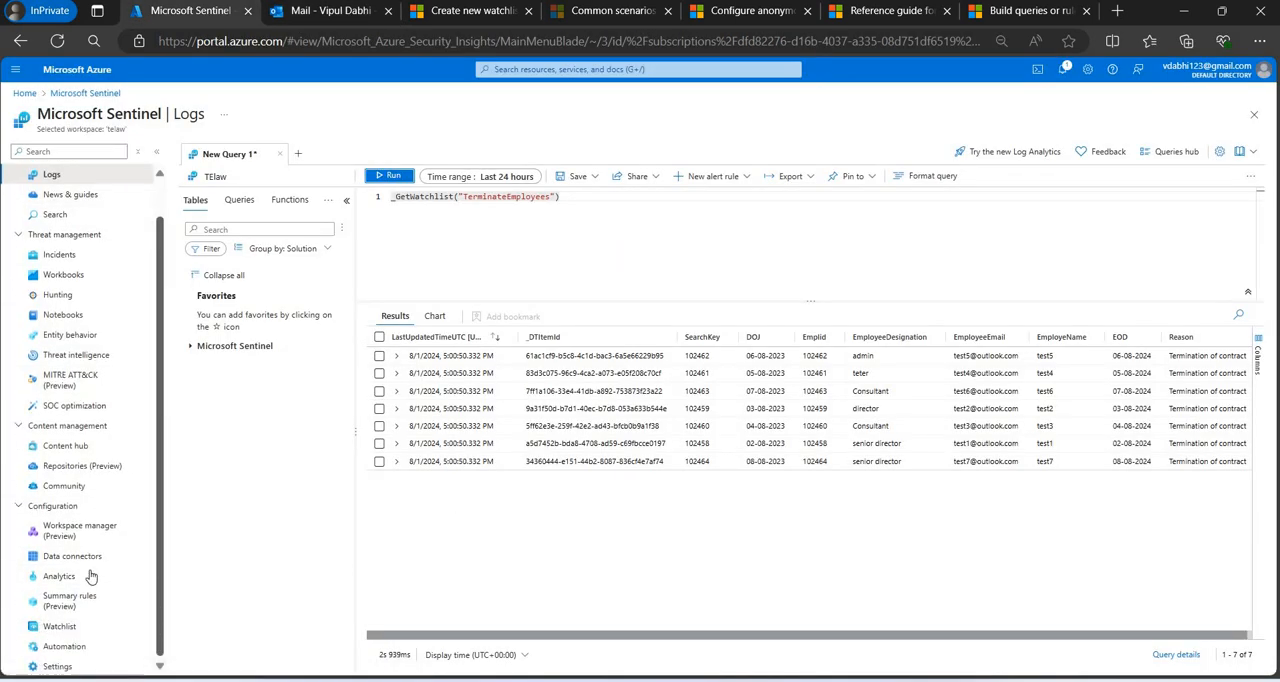
click(83, 648)
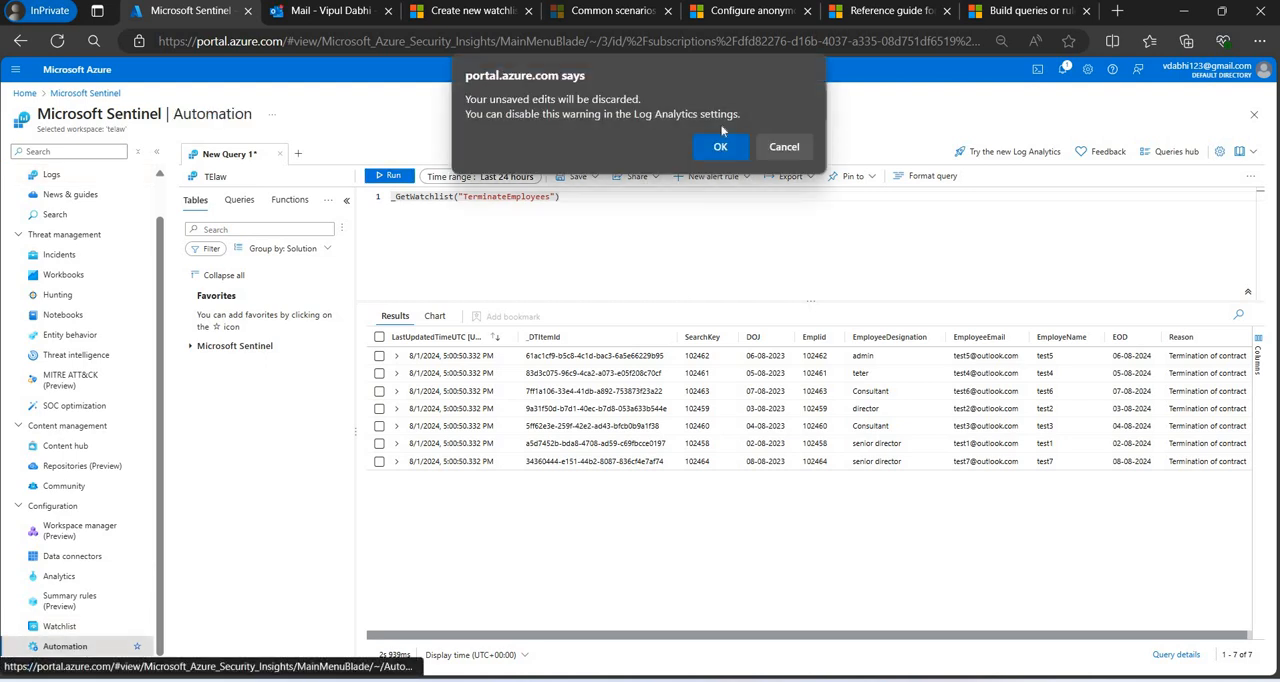
click(719, 145)
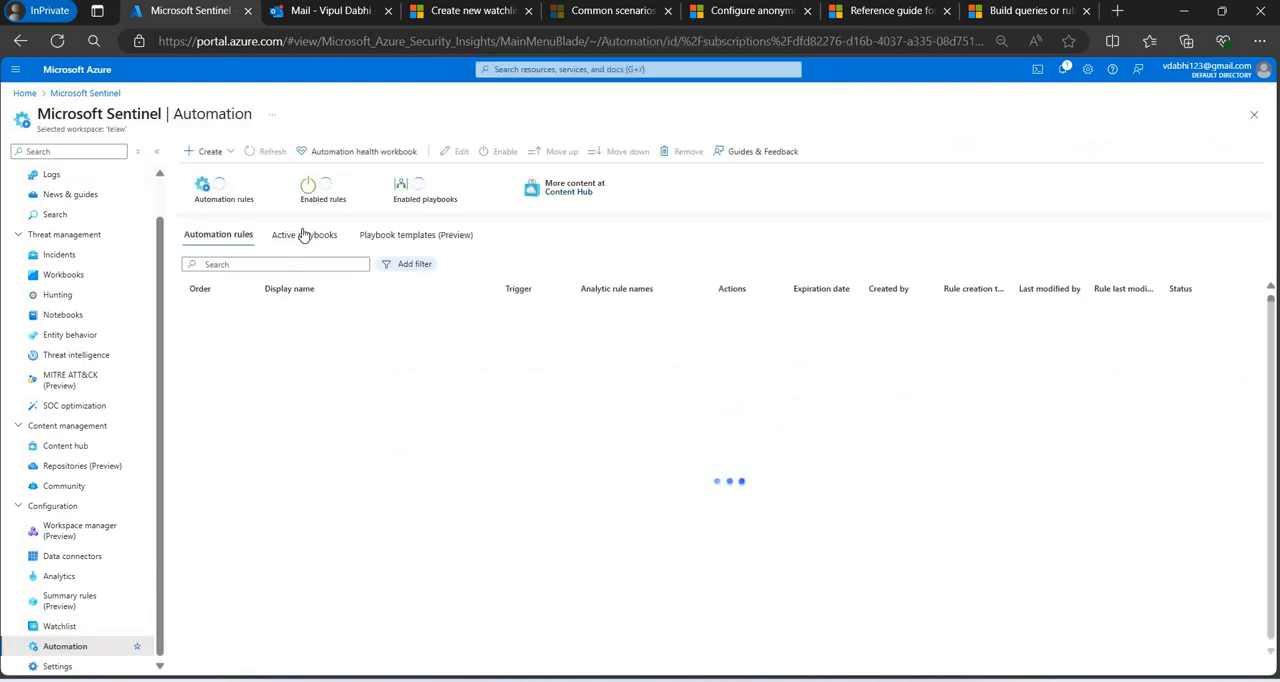
click(304, 235)
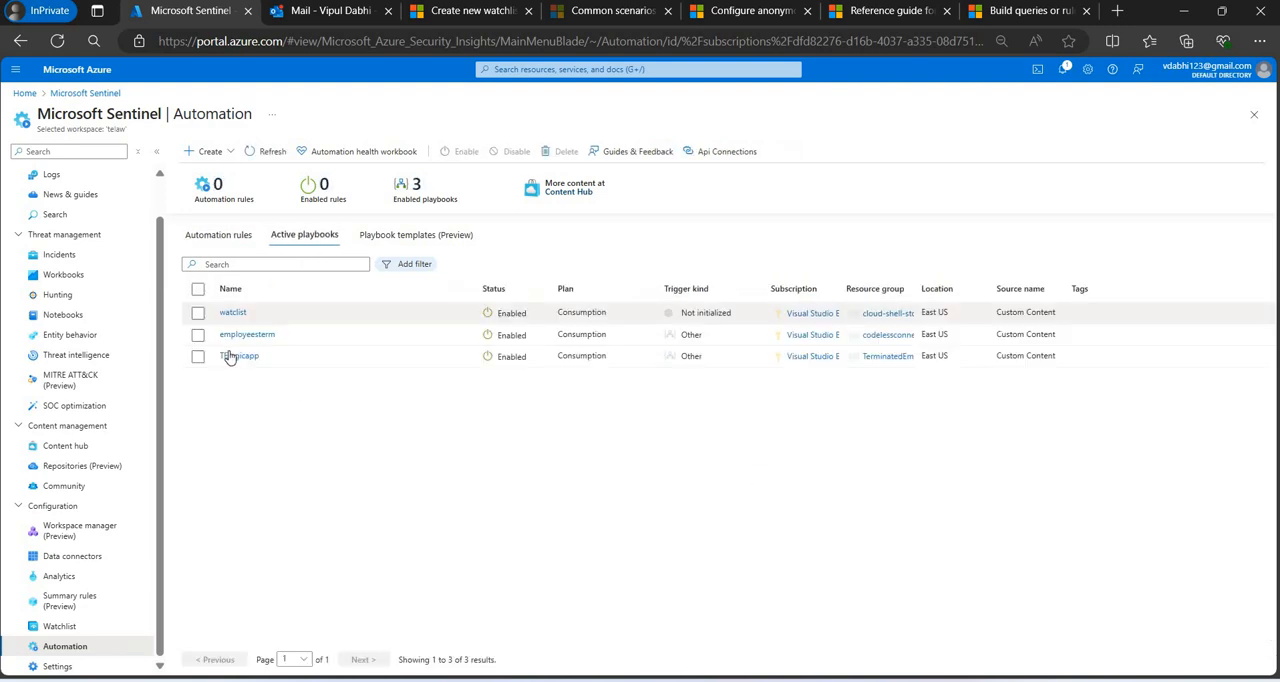
click(238, 356)
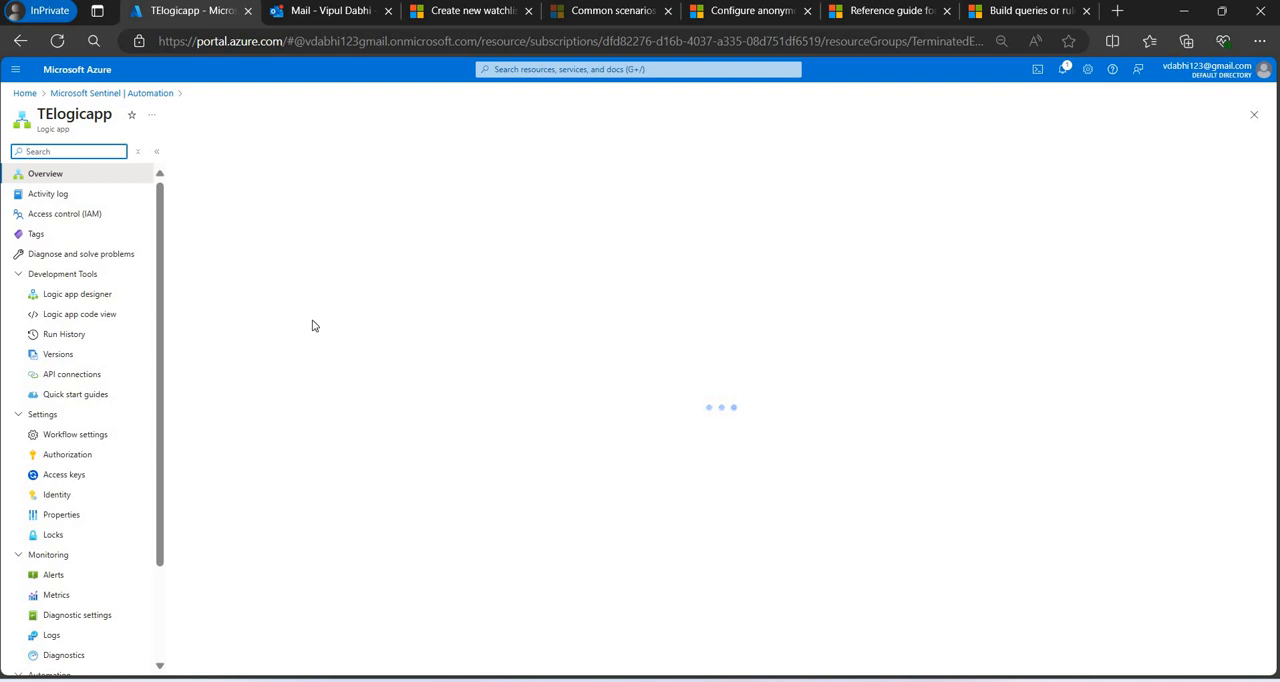
Check the inbox for the newly sent message, return to TElogicapp, refresh its runs history, and open the latest run.
click(337, 11)
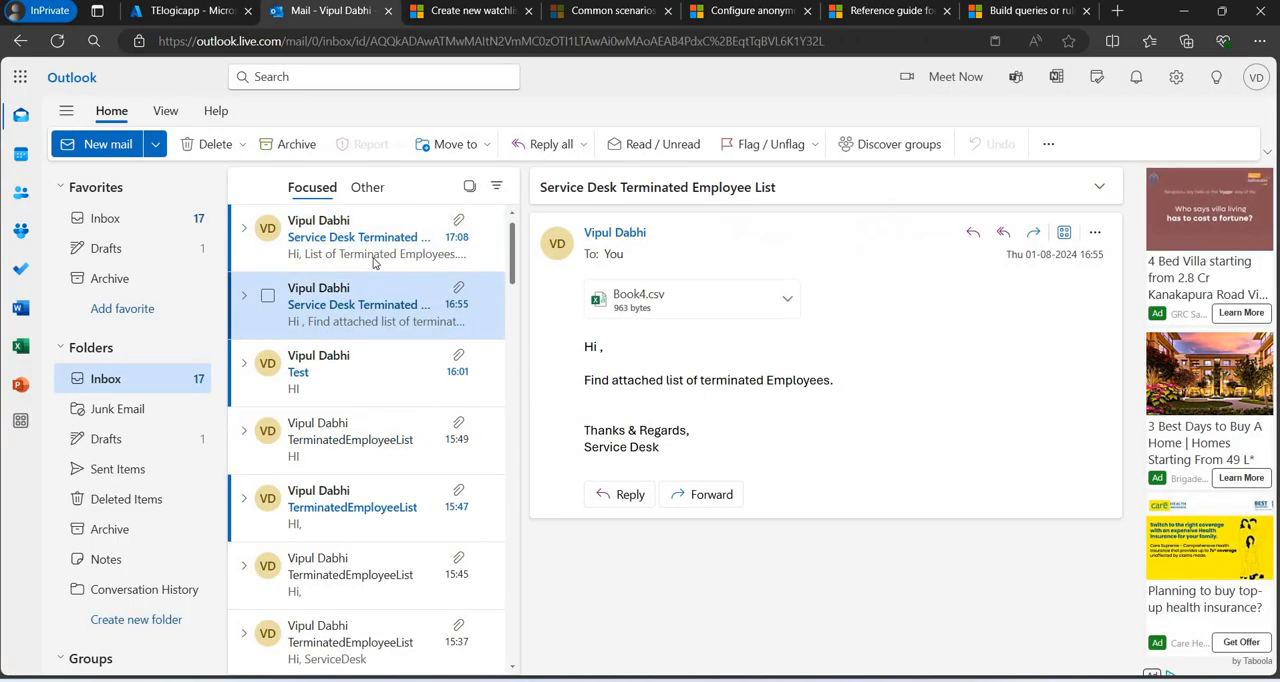
click(374, 262)
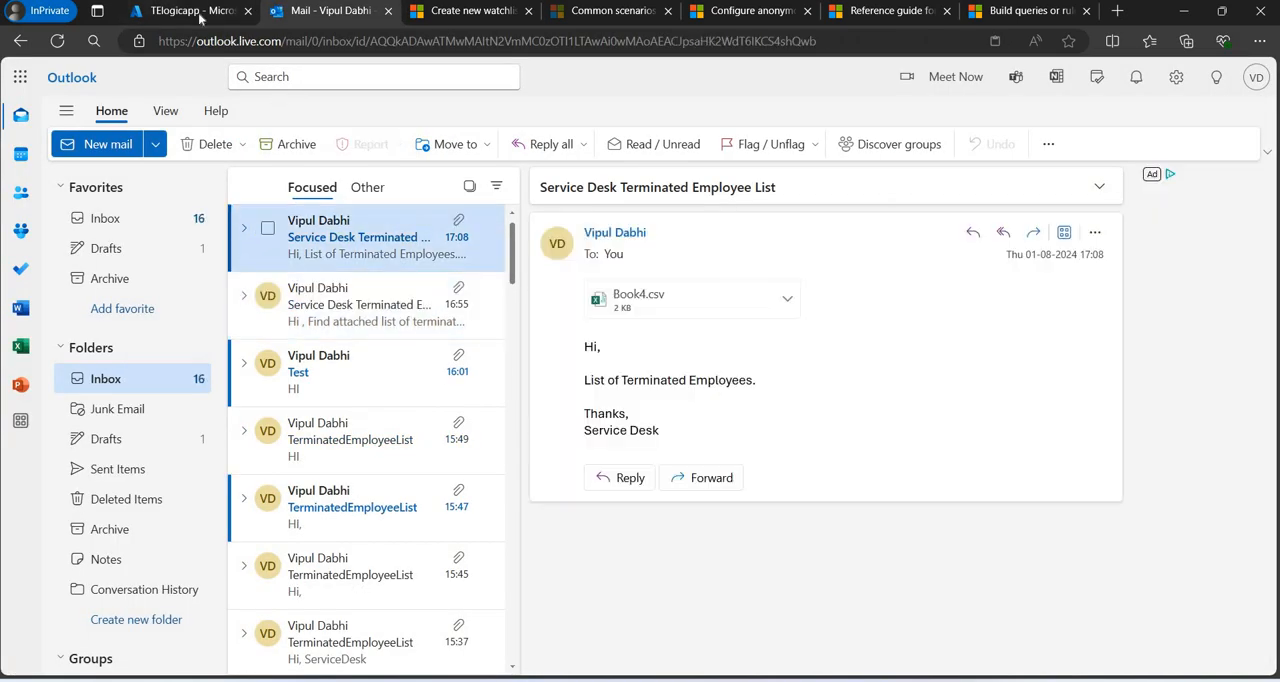
click(200, 14)
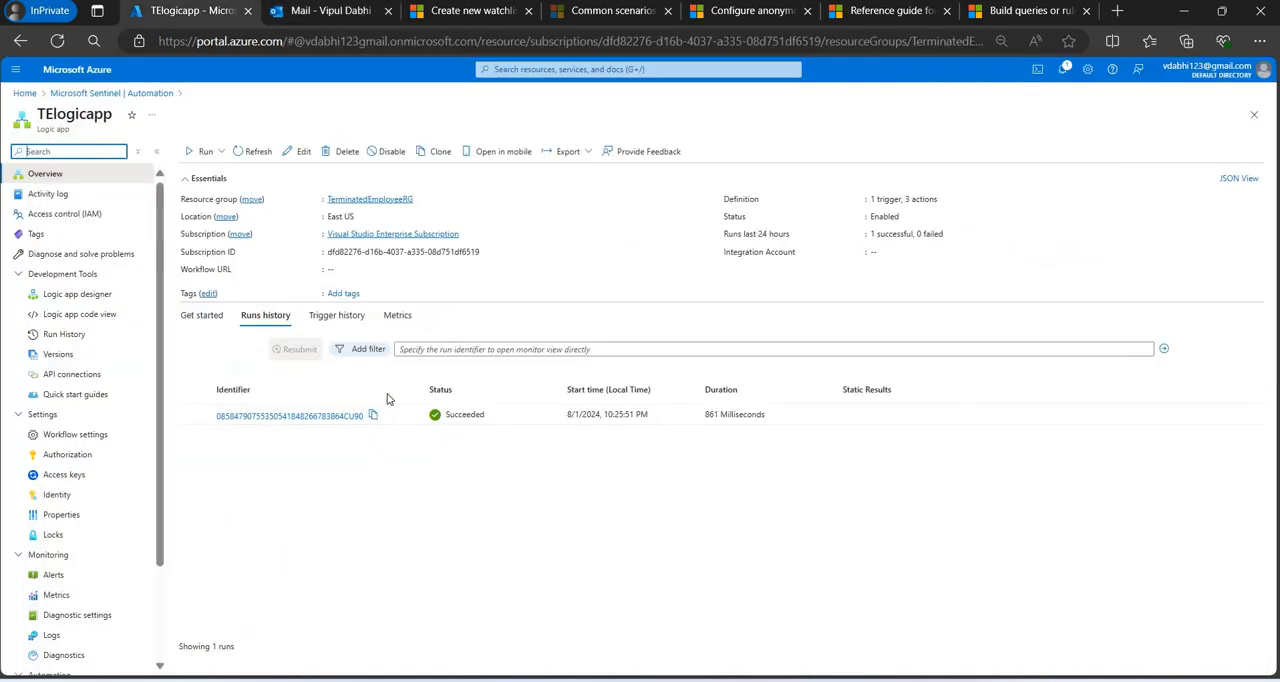
click(257, 157)
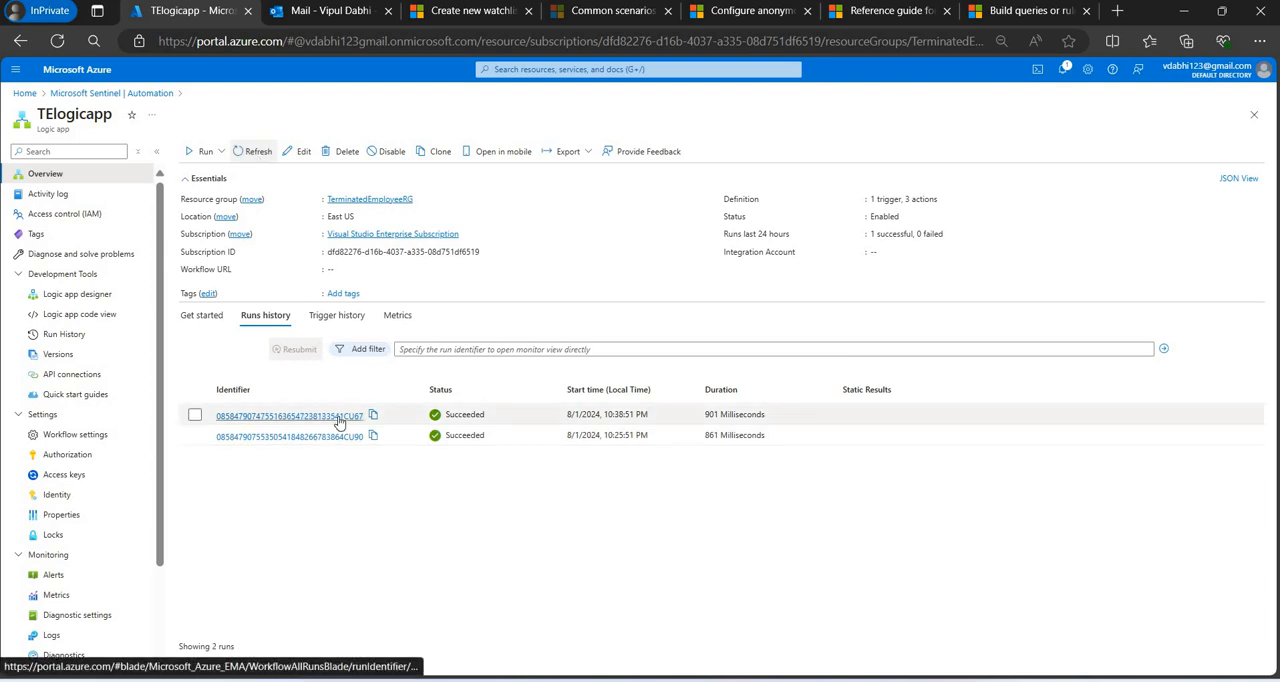
click(340, 416)
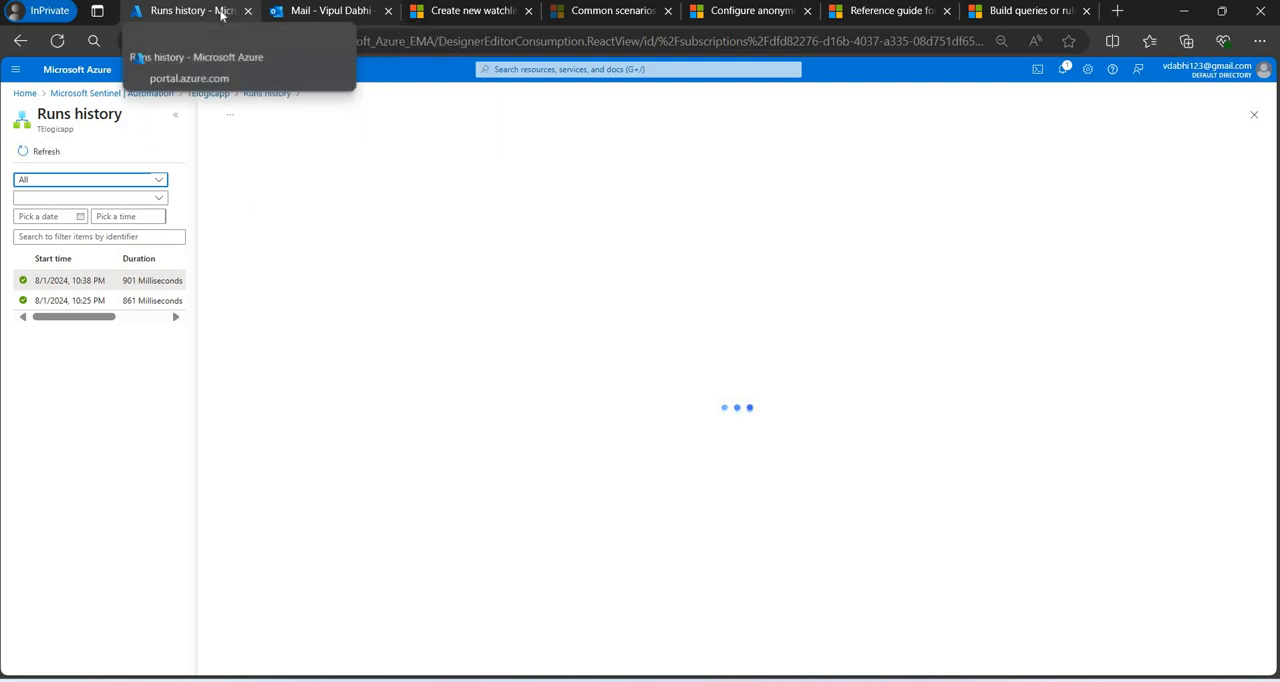
Duplicate the Azure portal tab and open terminateemployeecontainer in the testoragevip storage account.
right_click(224, 16)
click(269, 108)
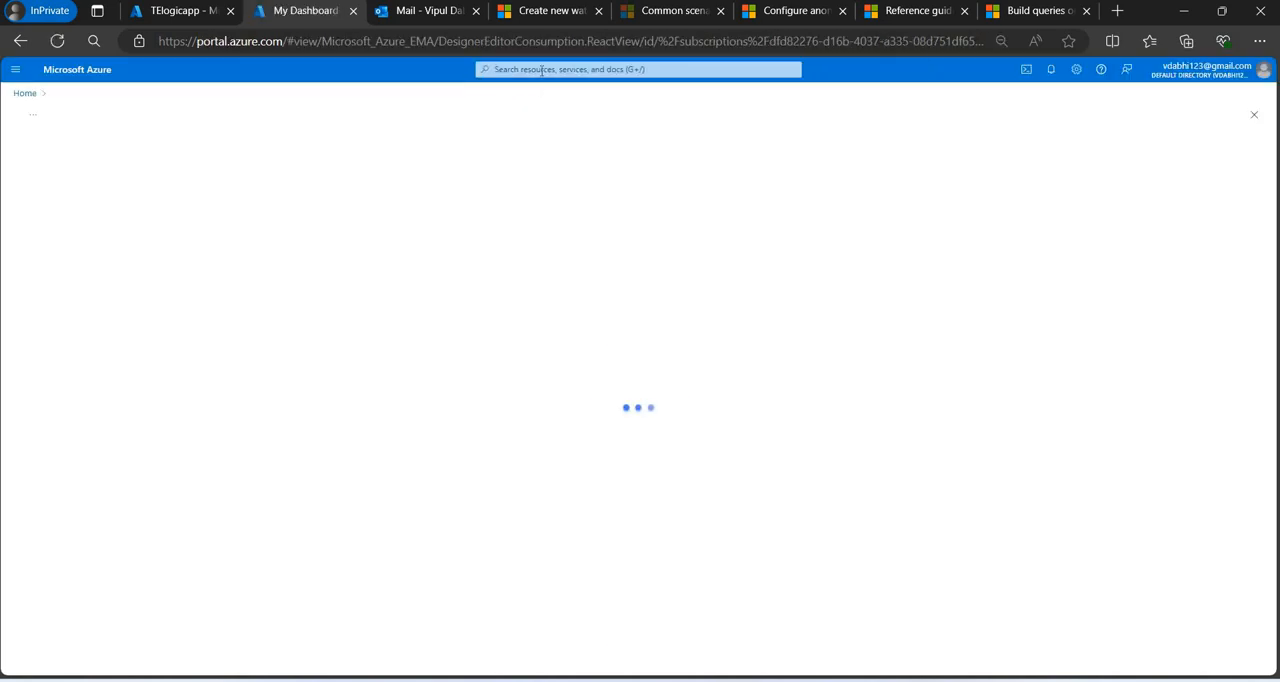
click(541, 70)
text(storage)
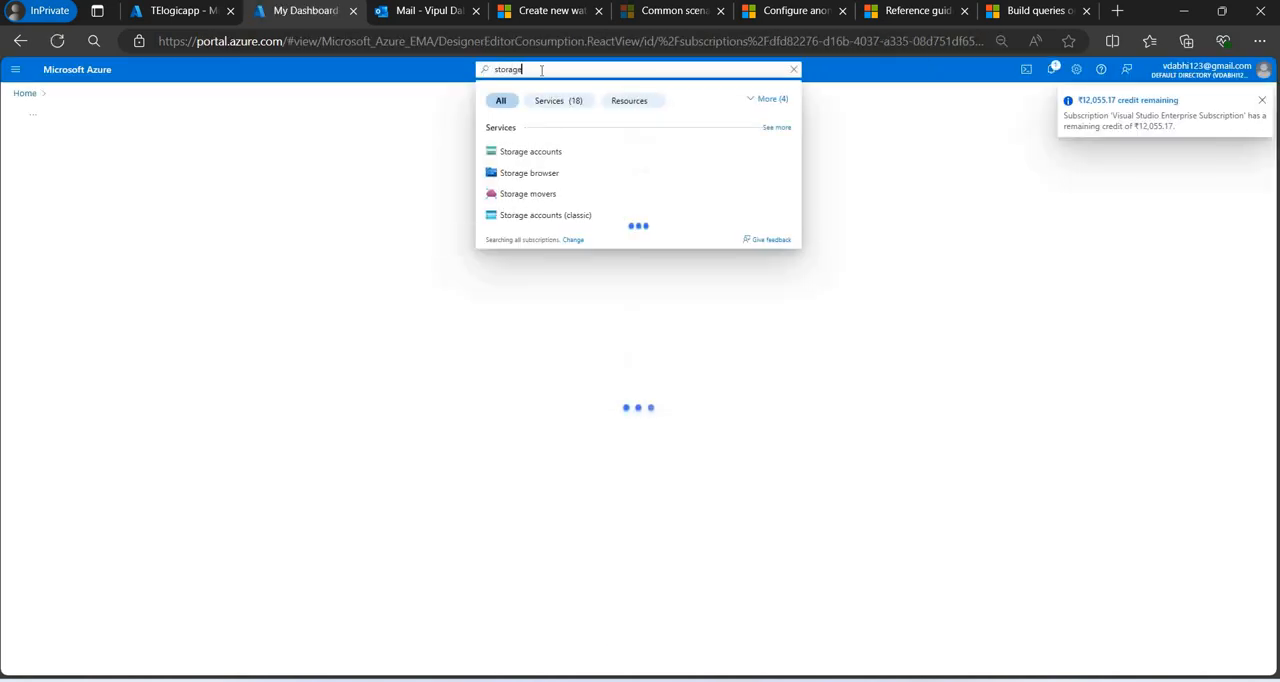
click(534, 152)
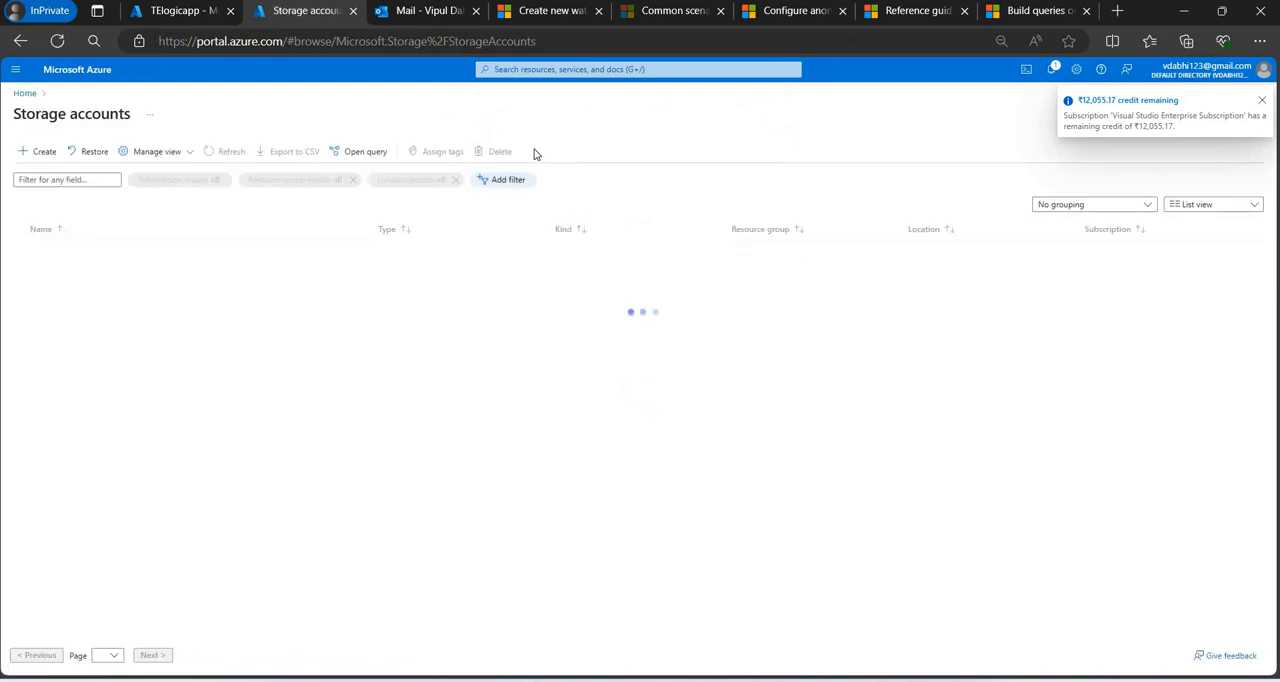
click(71, 292)
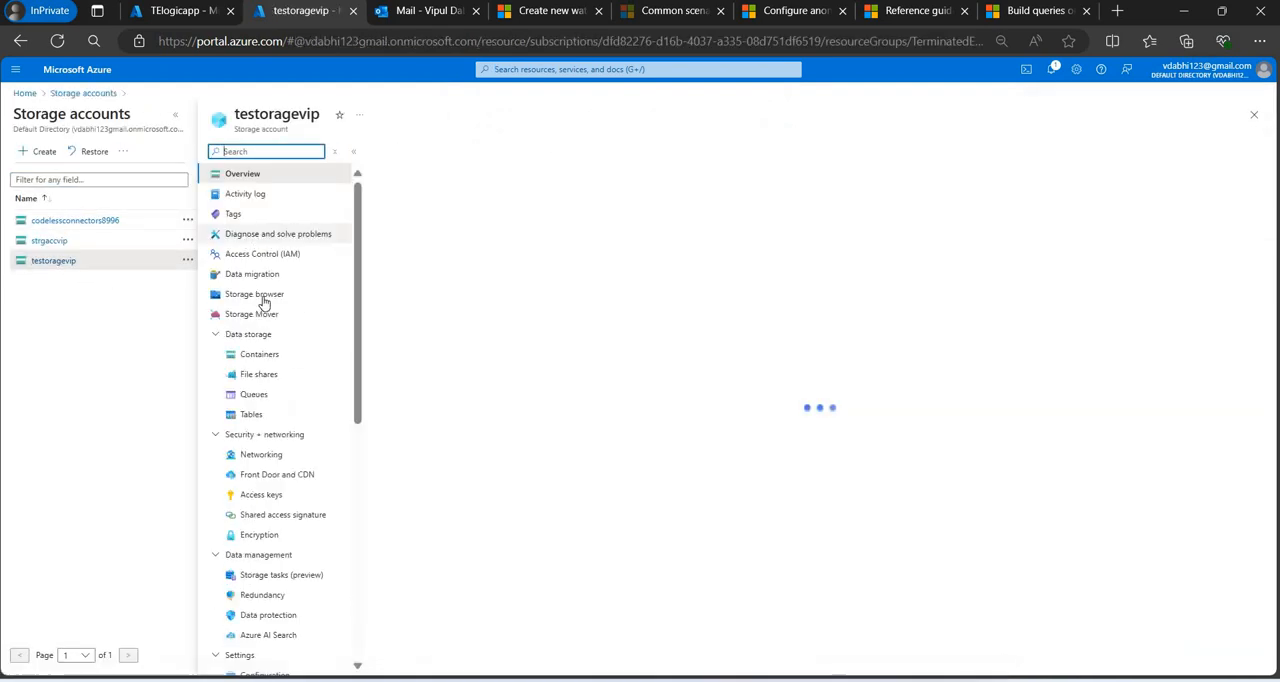
click(286, 374)
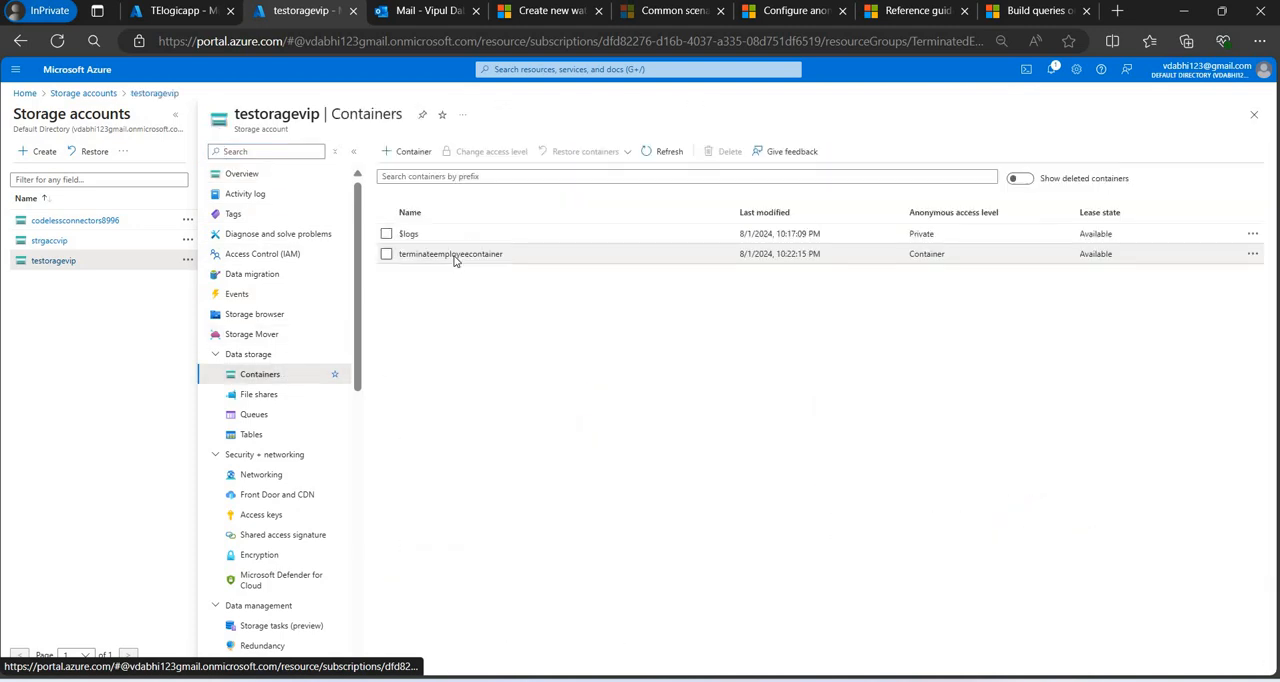
click(455, 256)
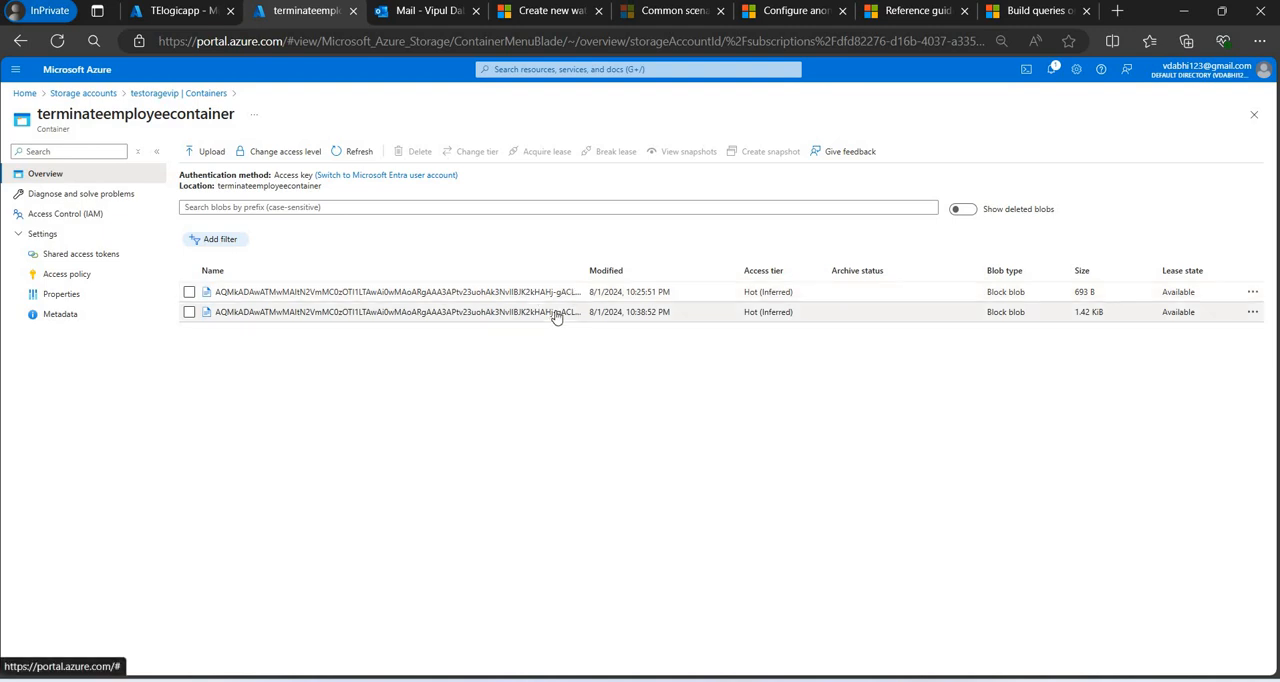
Generate a read-only, HTTPS-only SAS with Key 1 for the newest blob in the container and copy its Blob SAS URL.
click(557, 314)
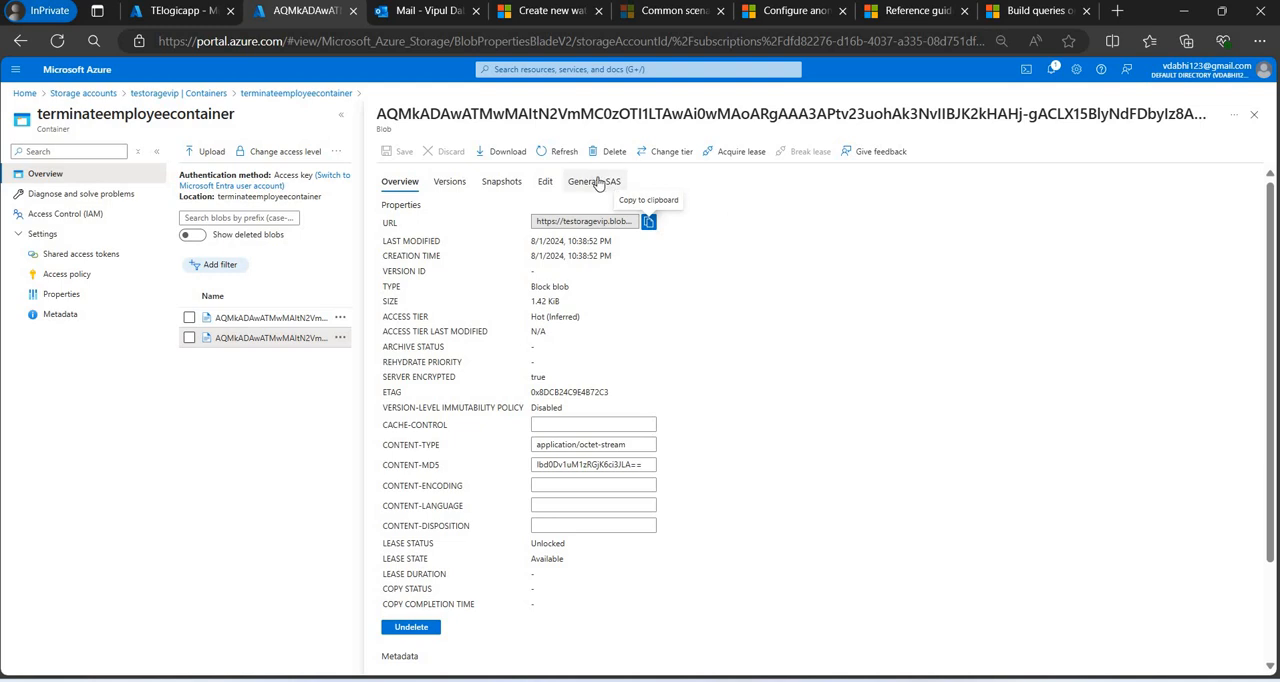
click(595, 182)
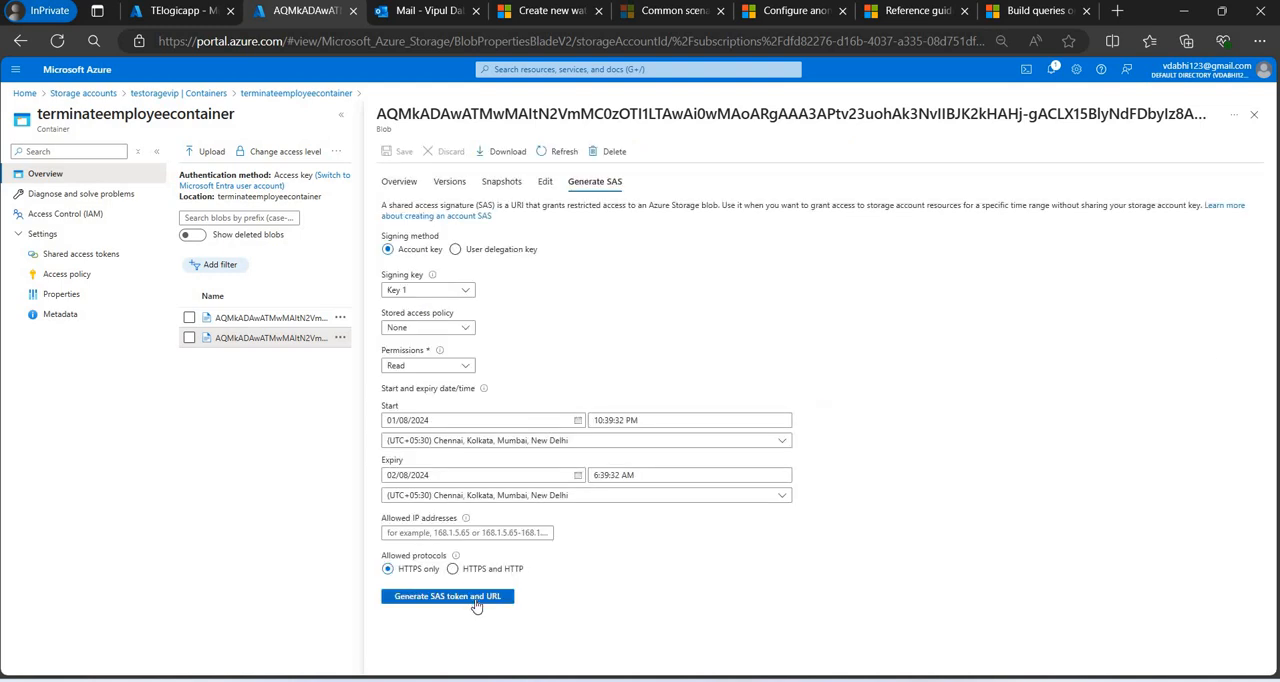
click(476, 600)
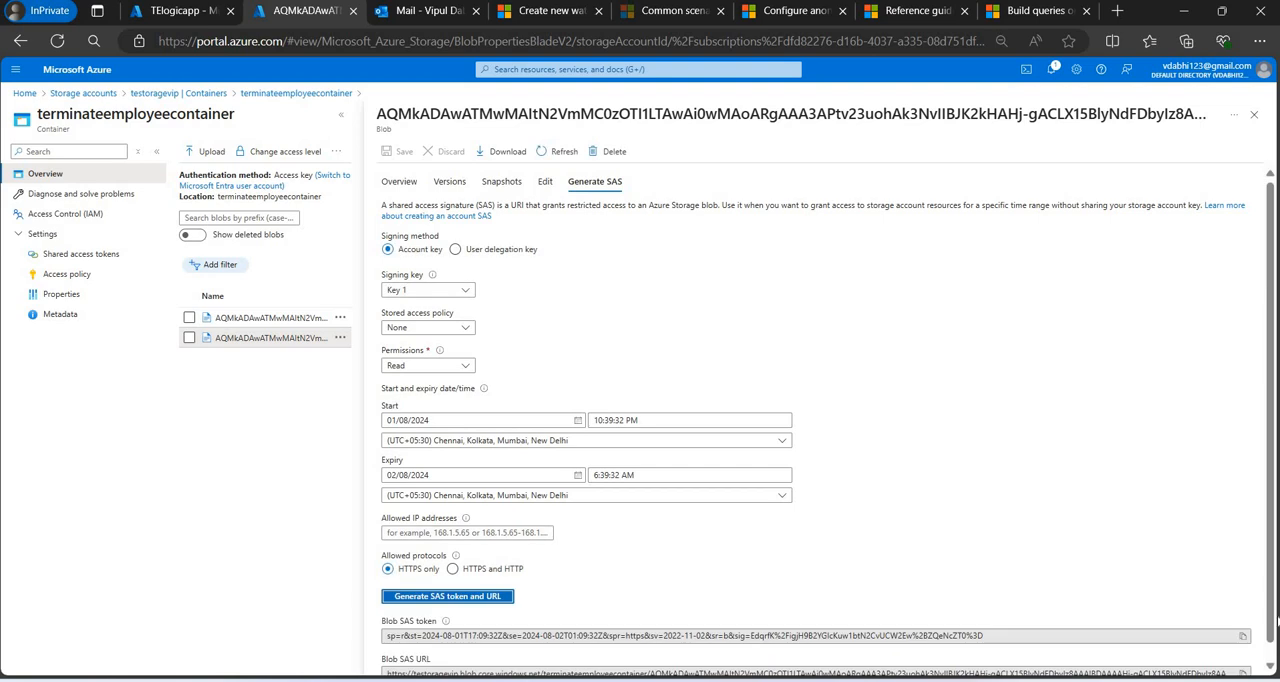
click(1243, 672)
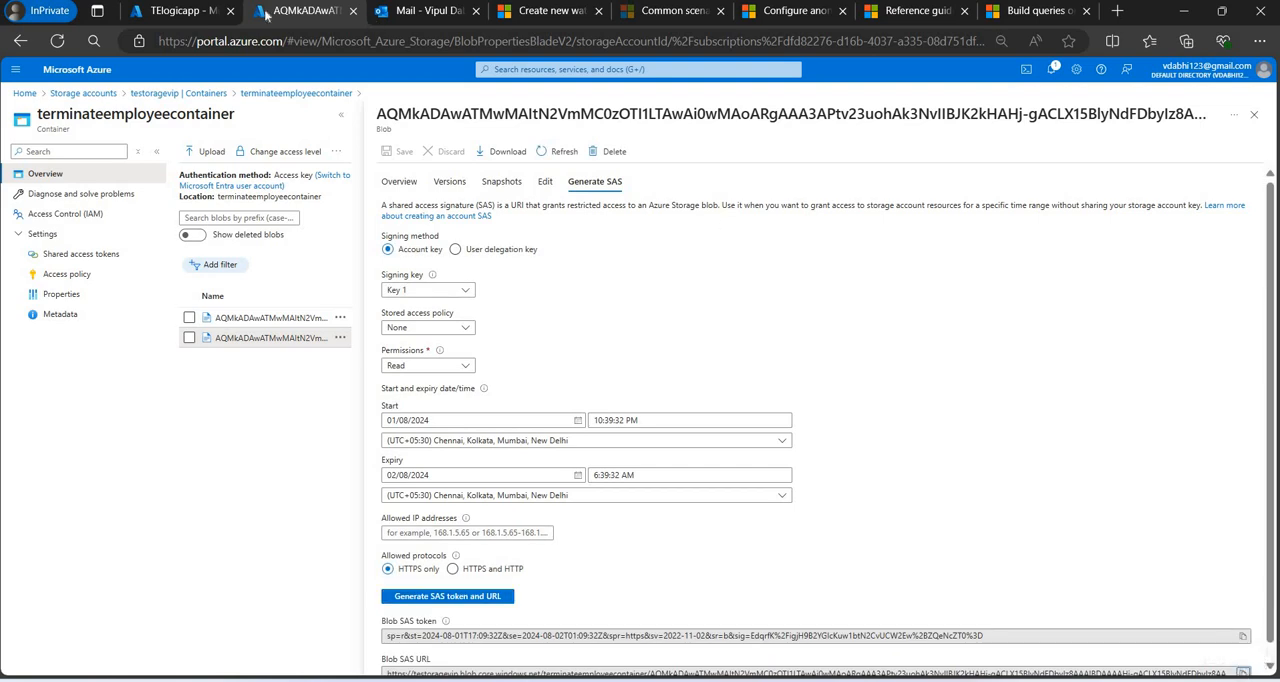
Return to the Microsoft Sentinel watchlists through the TElogicapp browser tab and start a bulk update of TerminateEmployees.
click(175, 10)
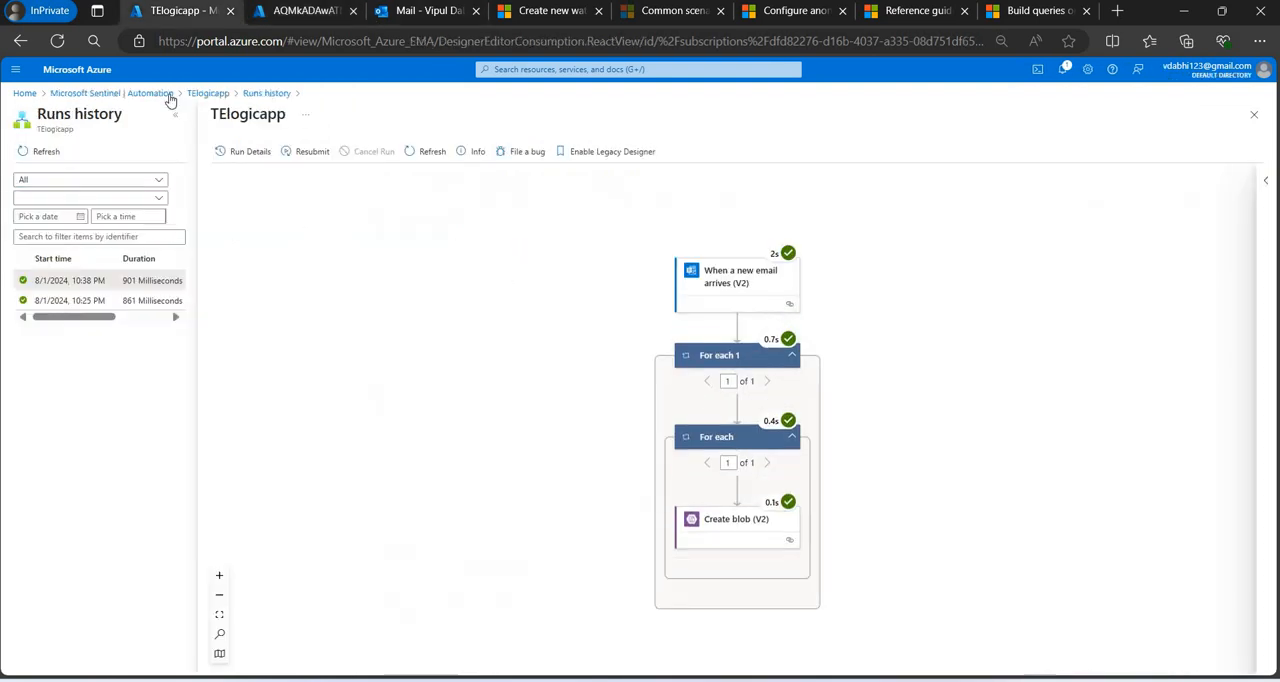
click(160, 94)
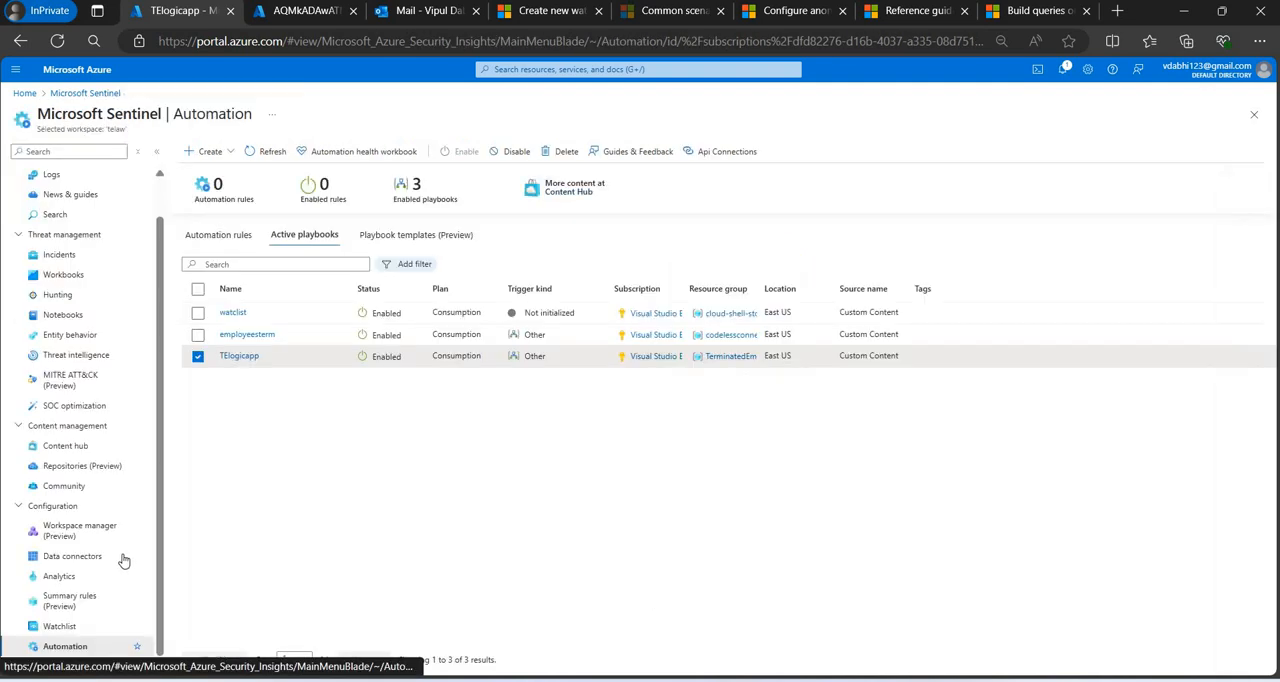
click(120, 626)
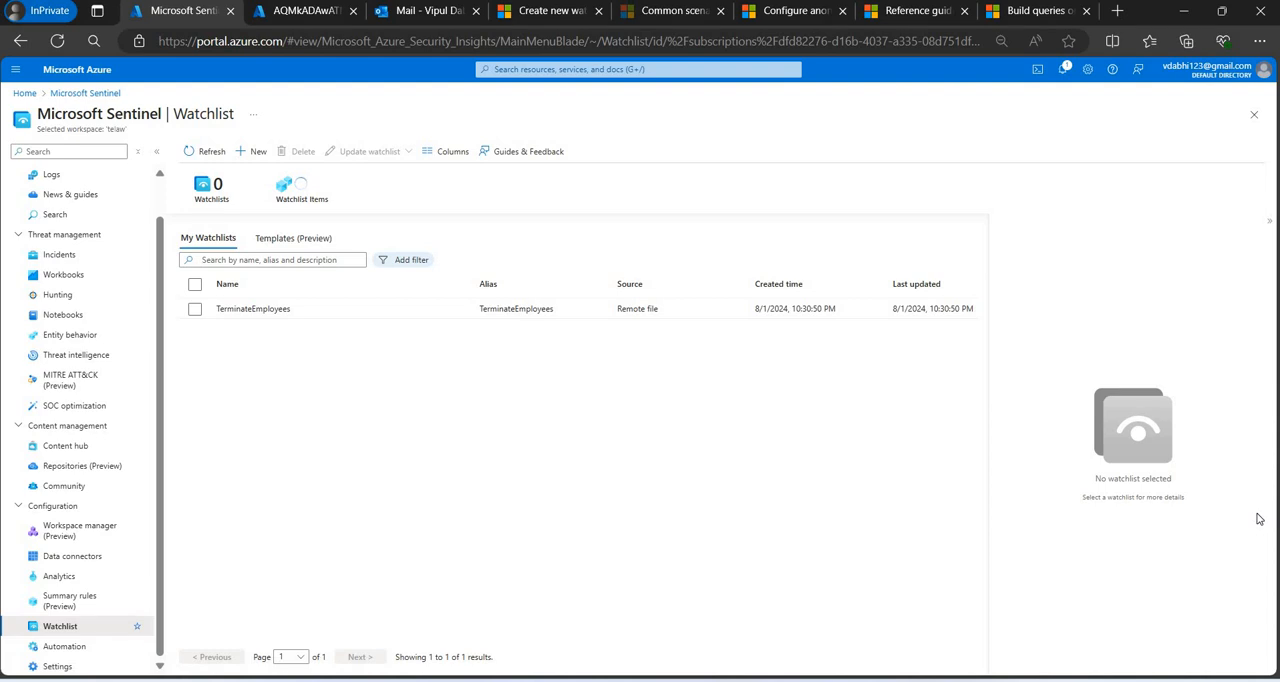
click(417, 310)
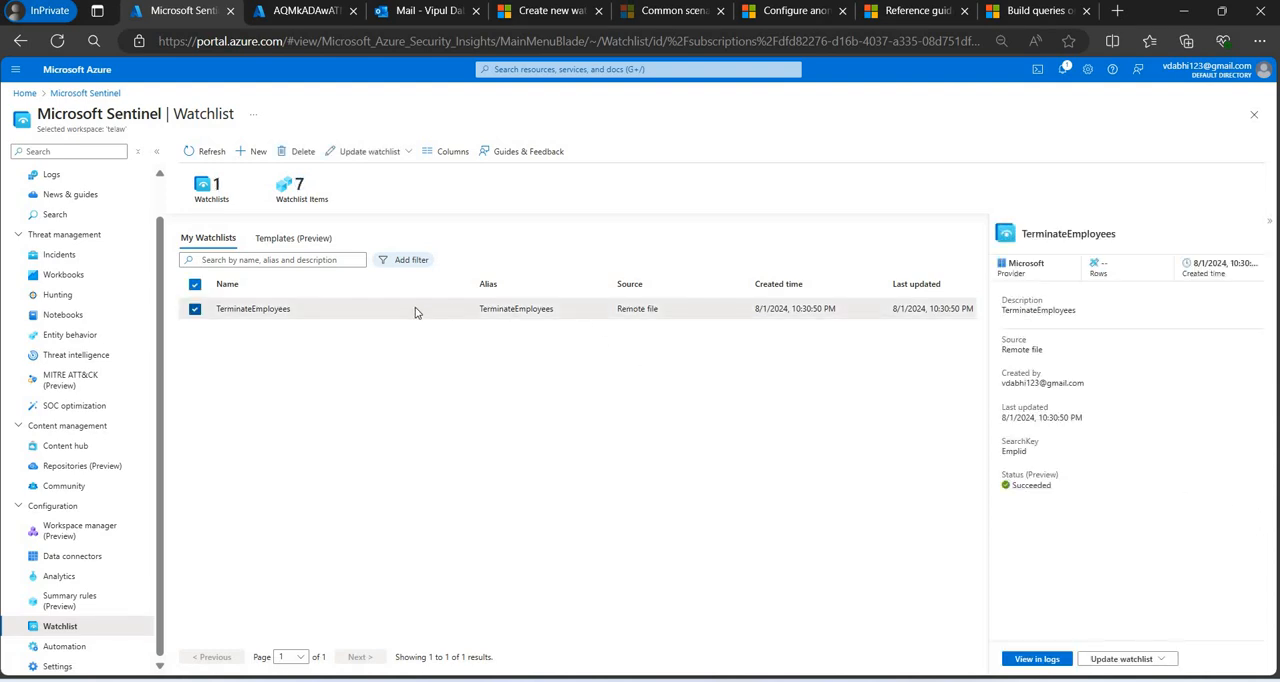
click(1137, 659)
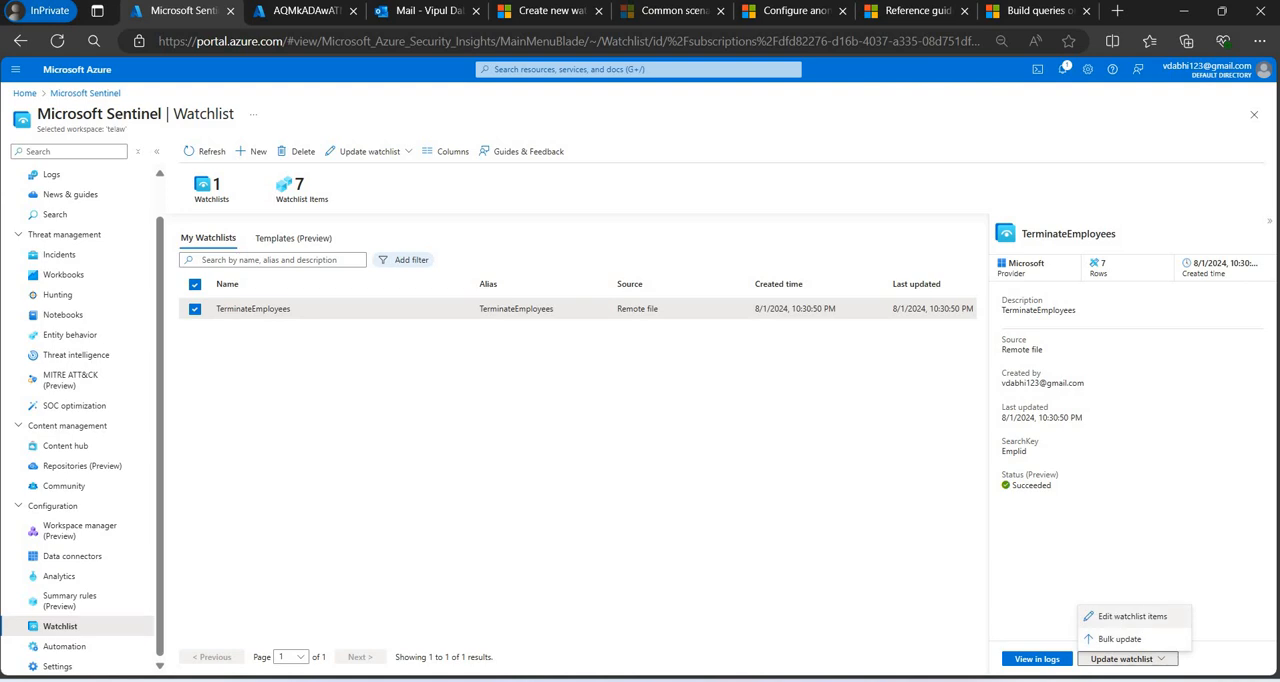
click(1120, 639)
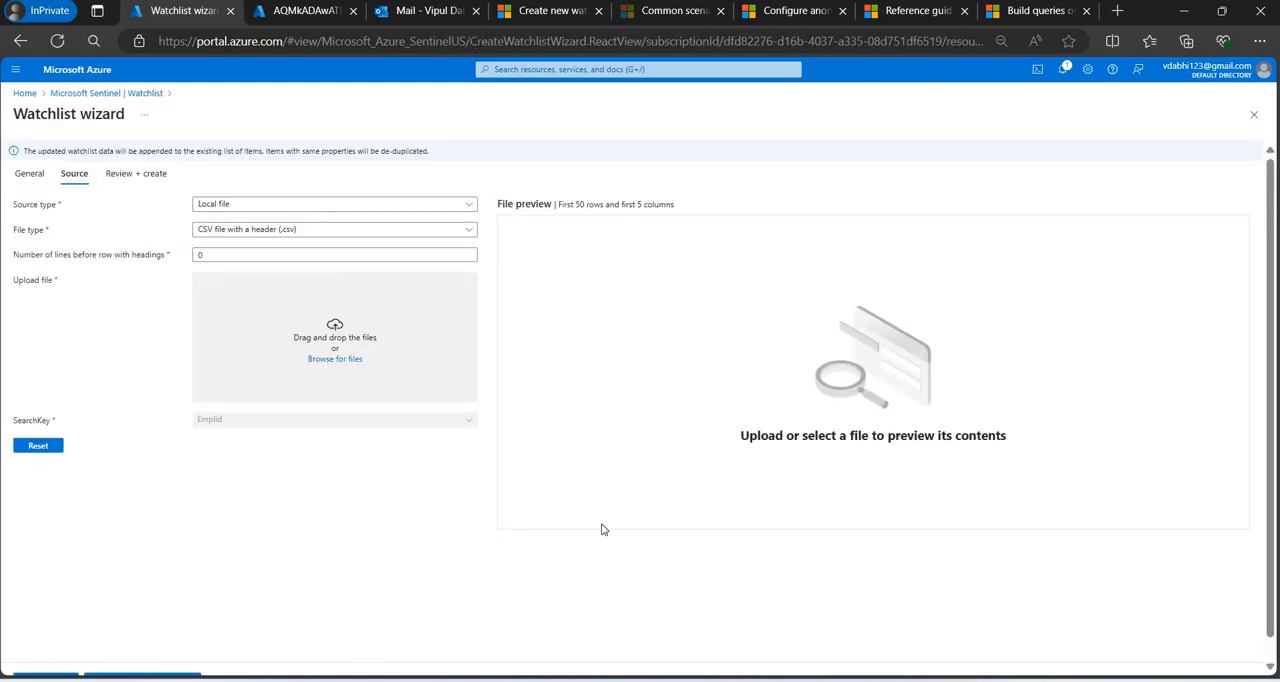
Set the bulk update's source type to Azure Storage (Preview) and paste the copied Blob SAS URL.
click(241, 207)
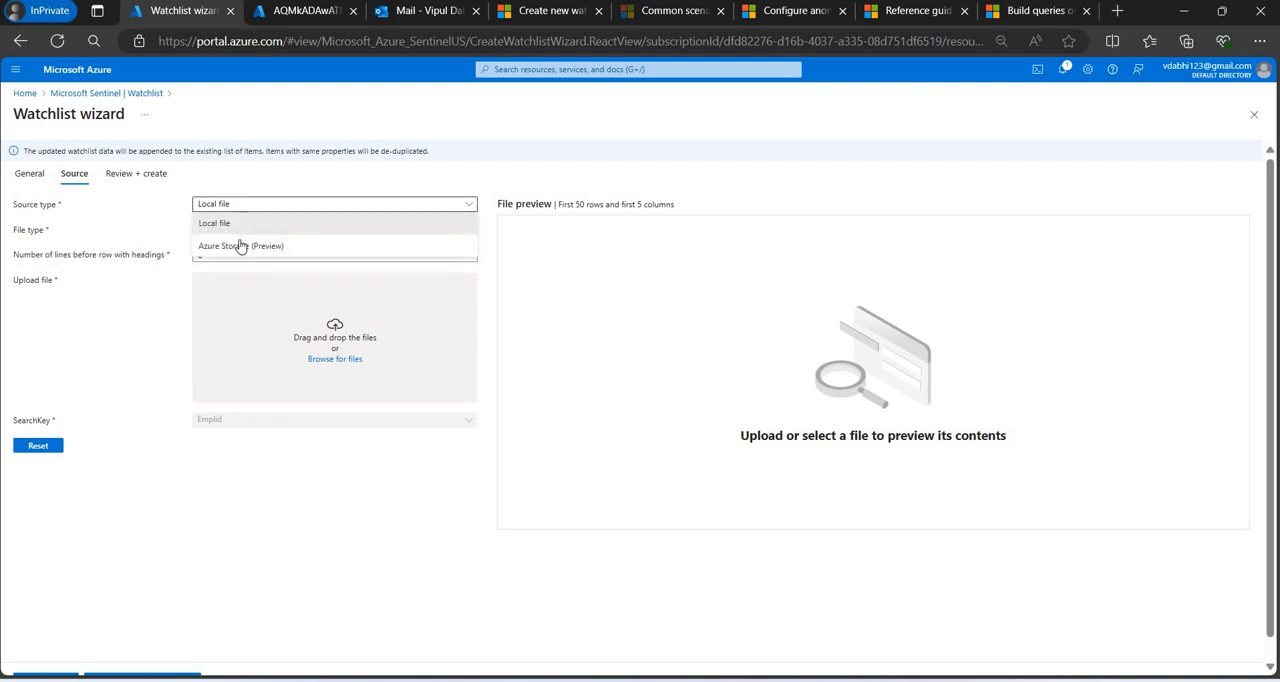
click(240, 245)
click(223, 321)
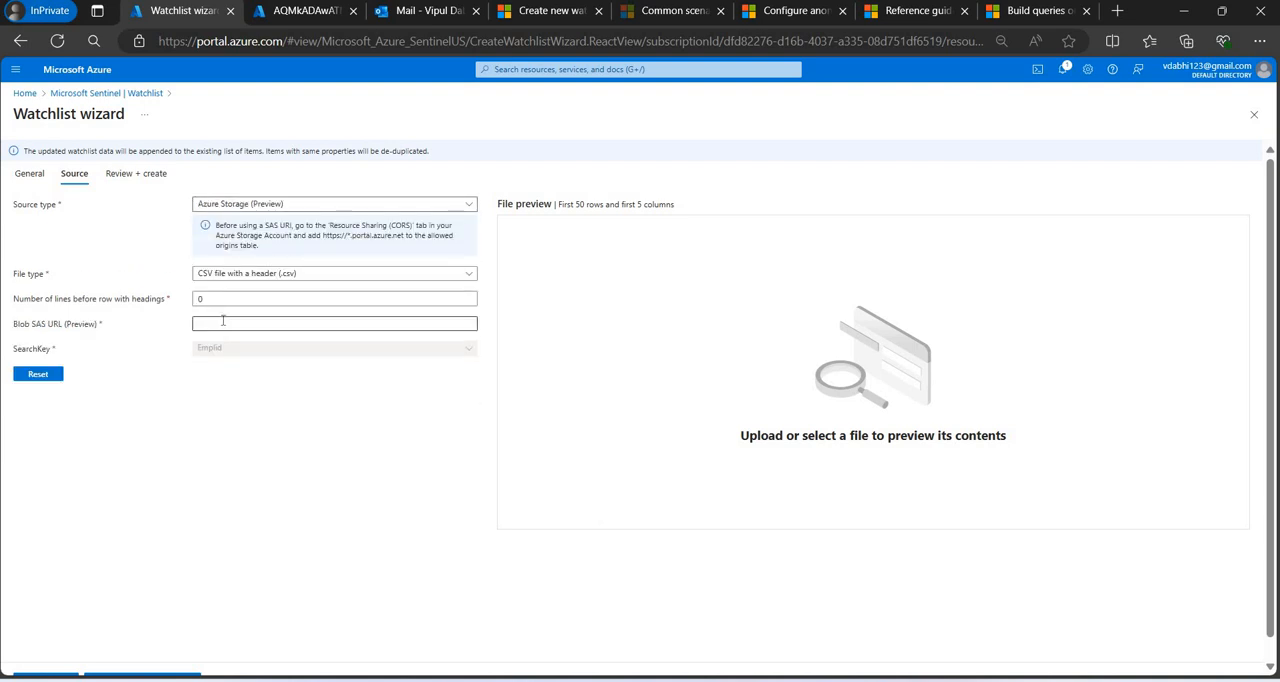
key(ctrl+v)
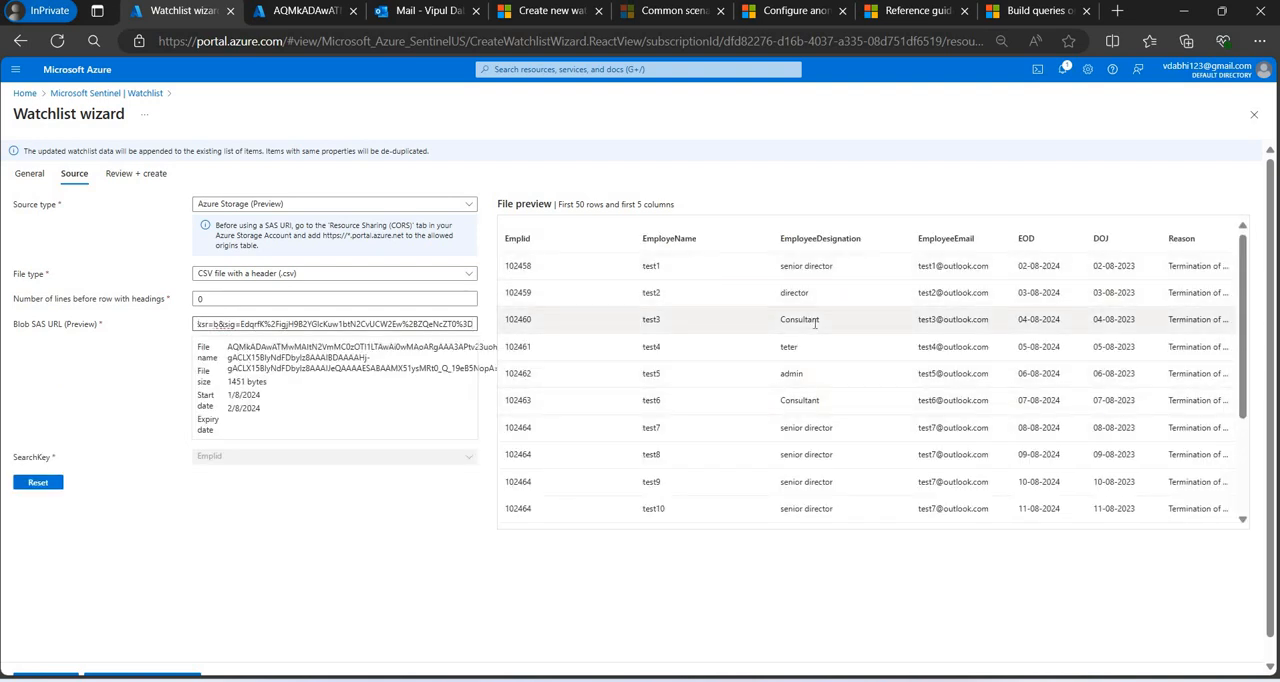
Check the test7 to test15 rows in the file preview, review the watchlist settings, and submit the update.
scroll(680, 300, down, 3)
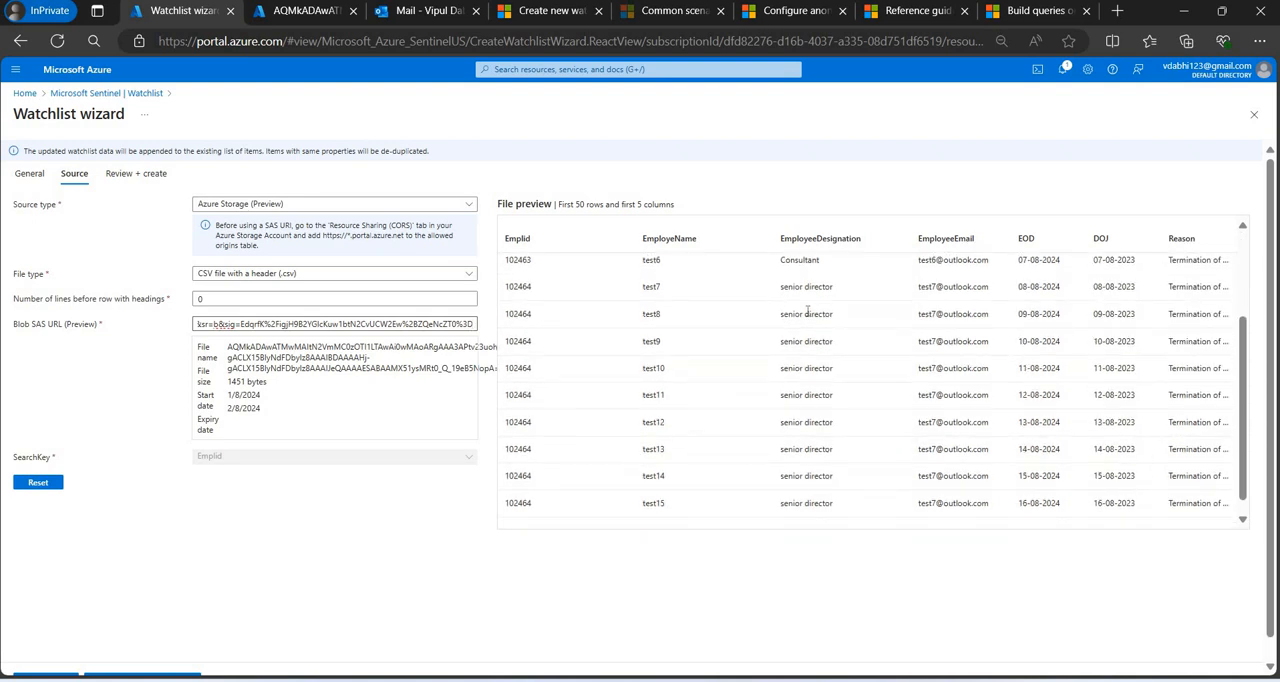
double_click(652, 287)
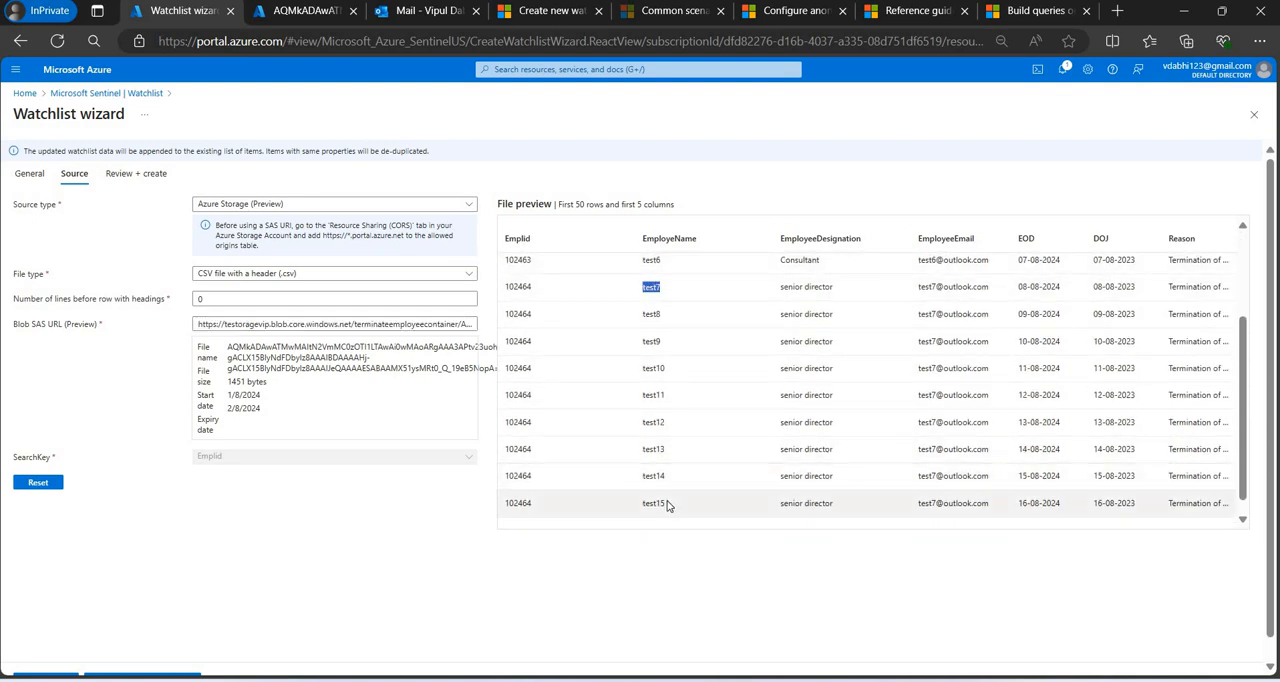
double_click(651, 503)
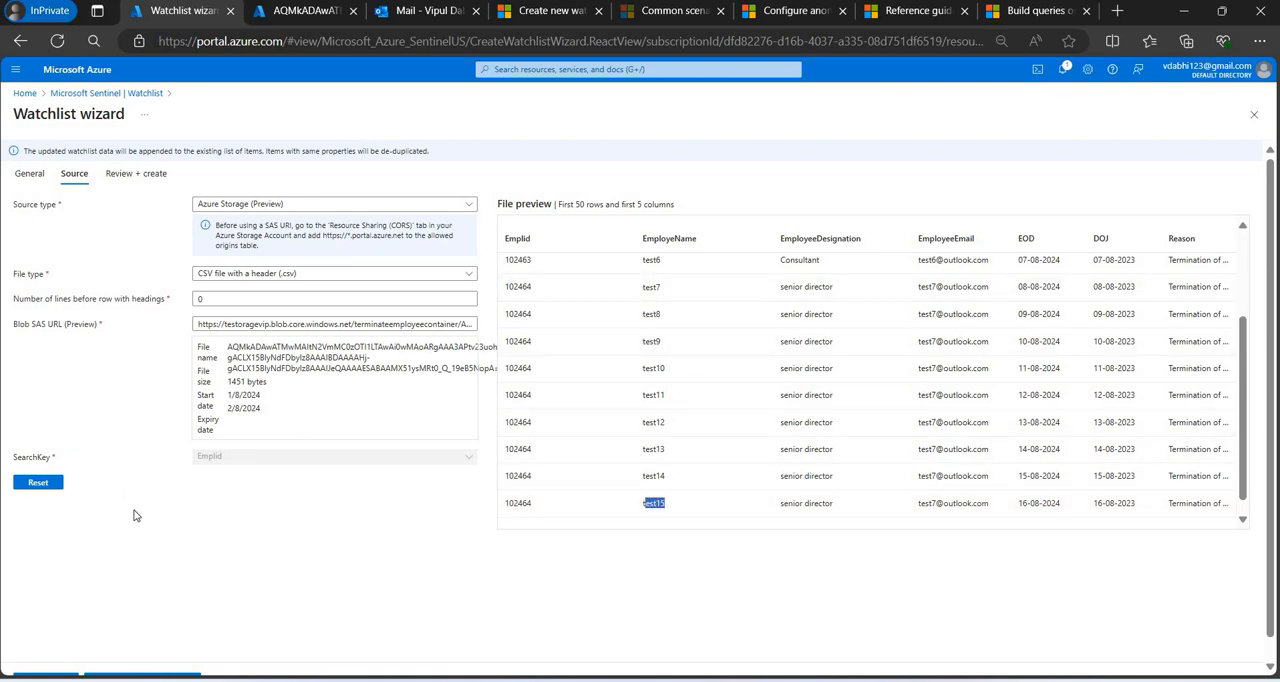
scroll(66, 548, down, 1)
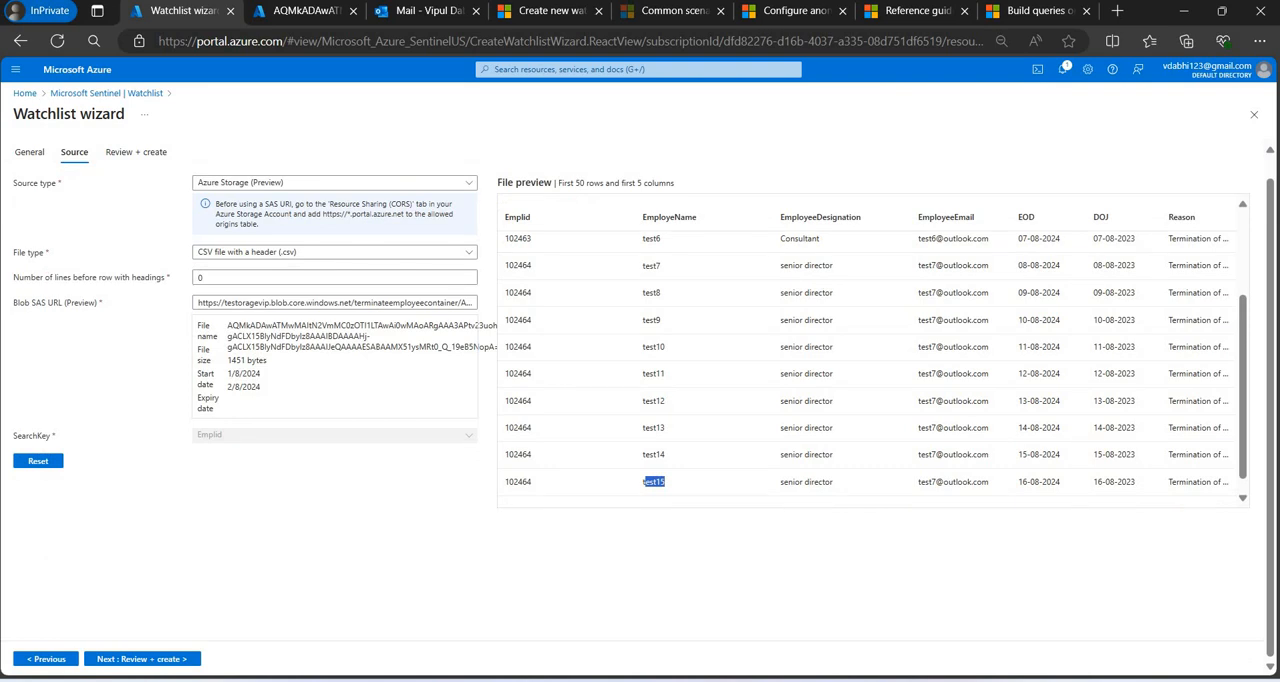
click(188, 660)
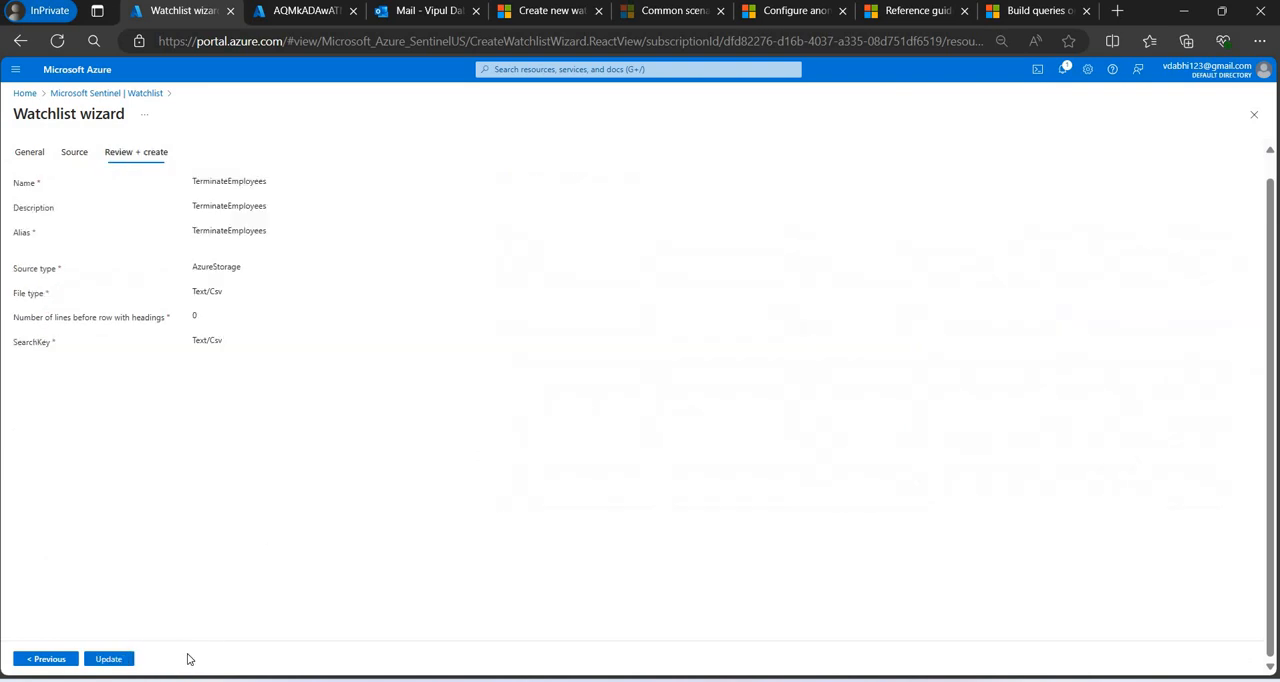
click(126, 660)
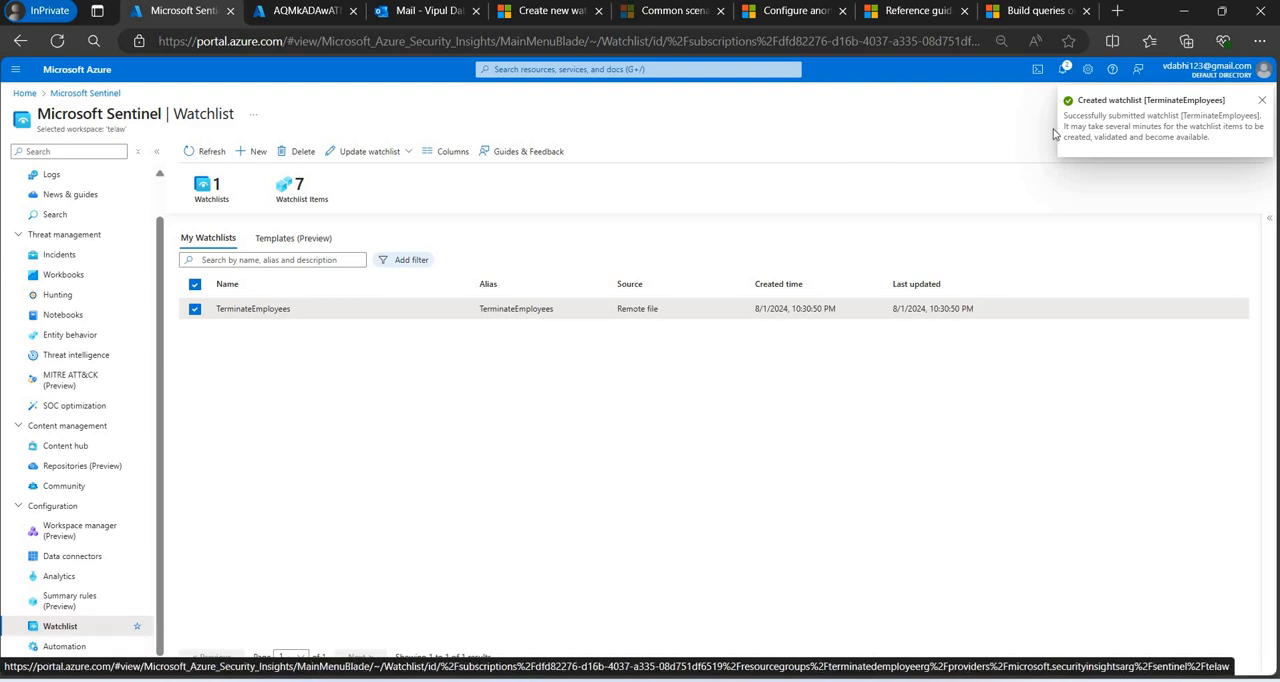
Check the portal notifications and the TerminateEmployees watchlist's status in its details, and reload the page.
click(1067, 68)
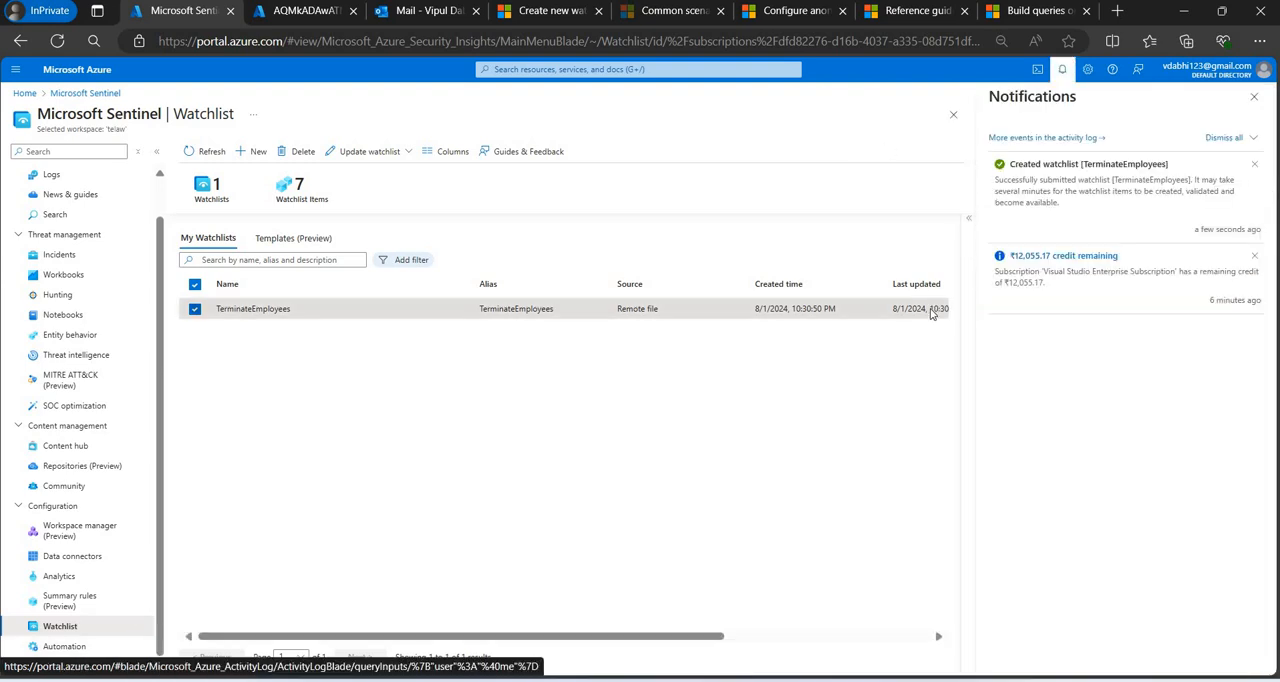
click(970, 250)
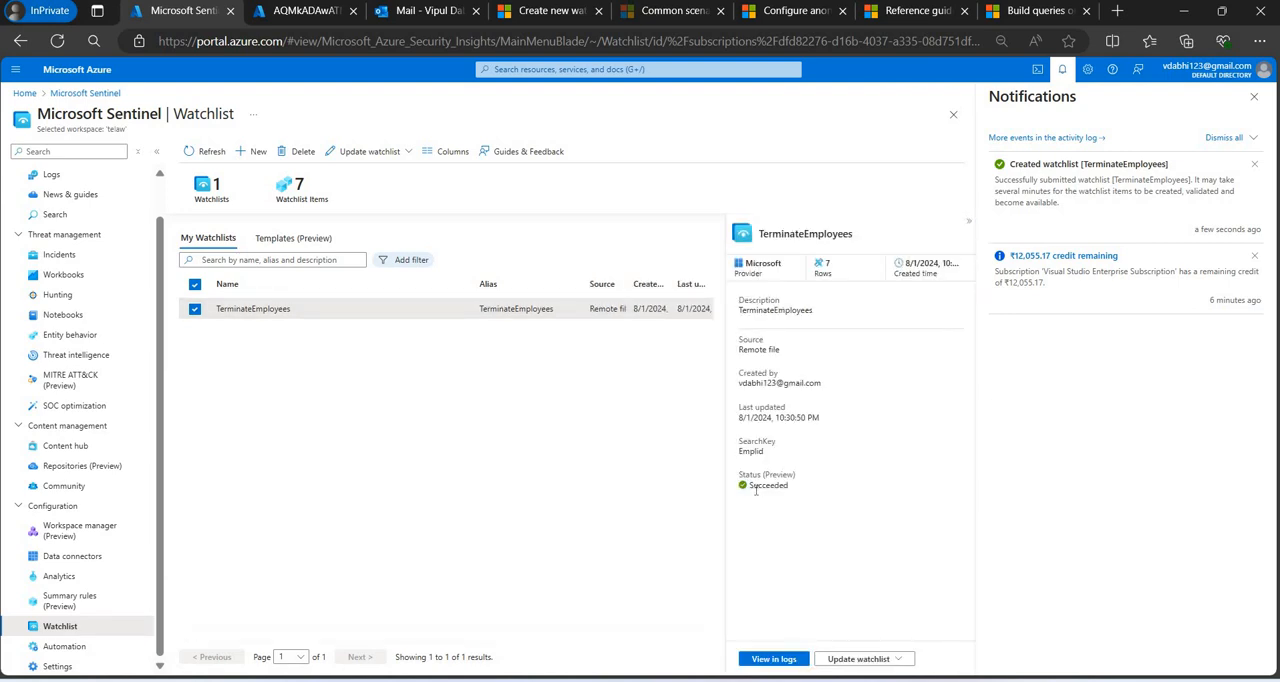
double_click(766, 485)
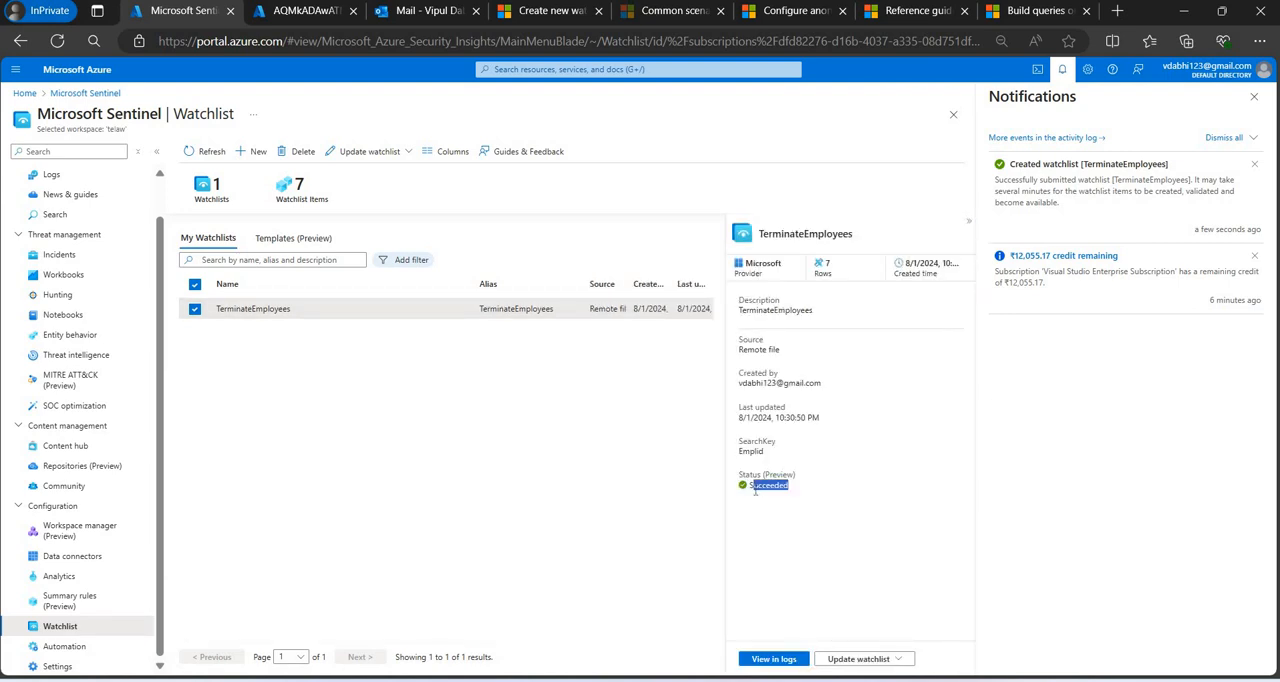
click(59, 40)
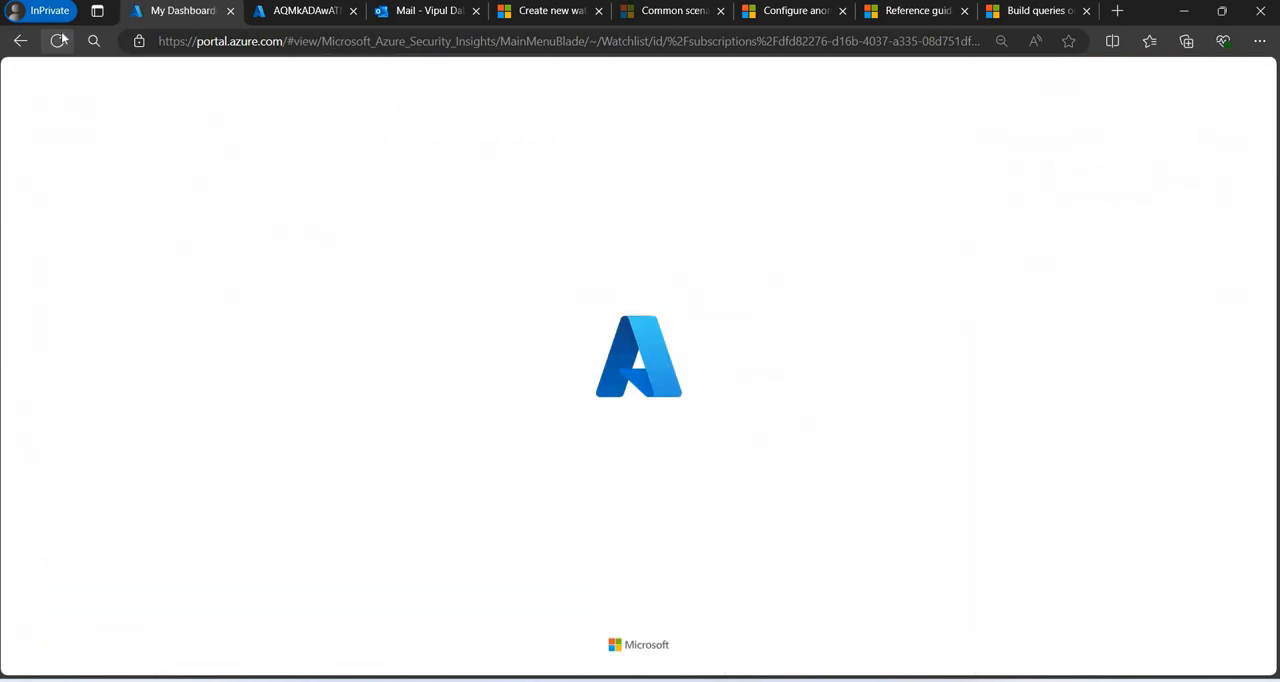
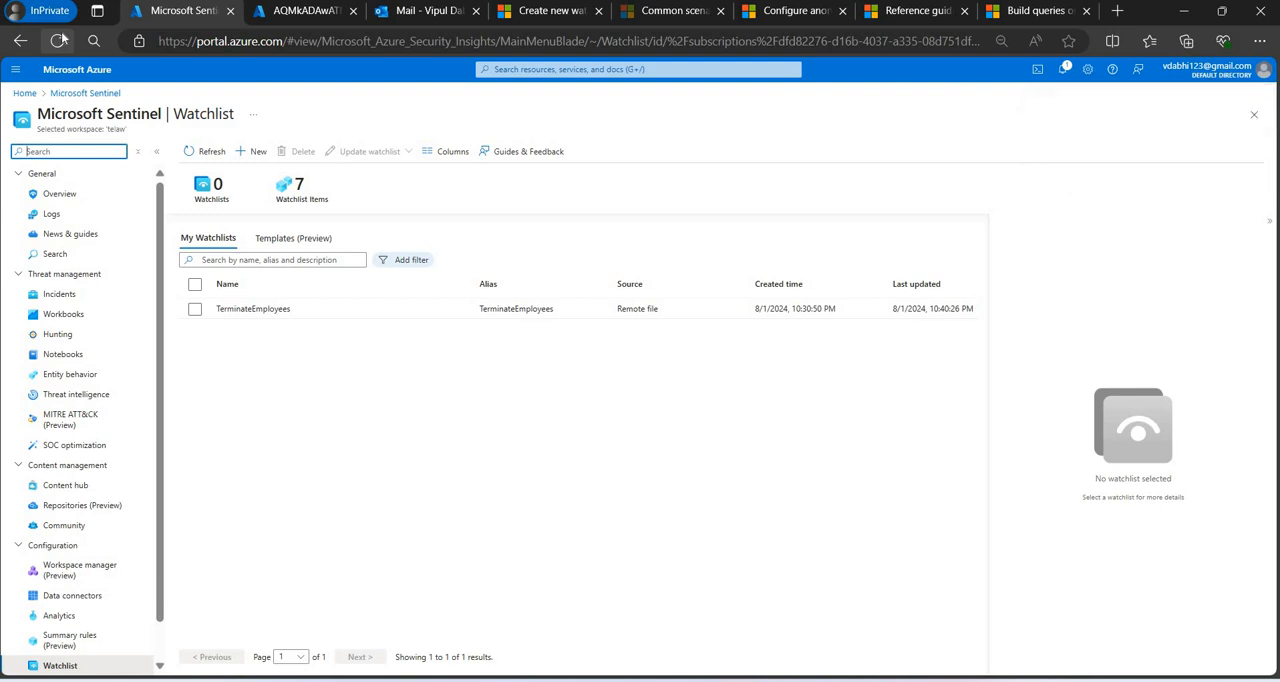
Reload the page, open the Sentinel logs, and run the earlier _GetWatchlist("TerminateEmployees") query twice to check the watchlist items.
click(58, 40)
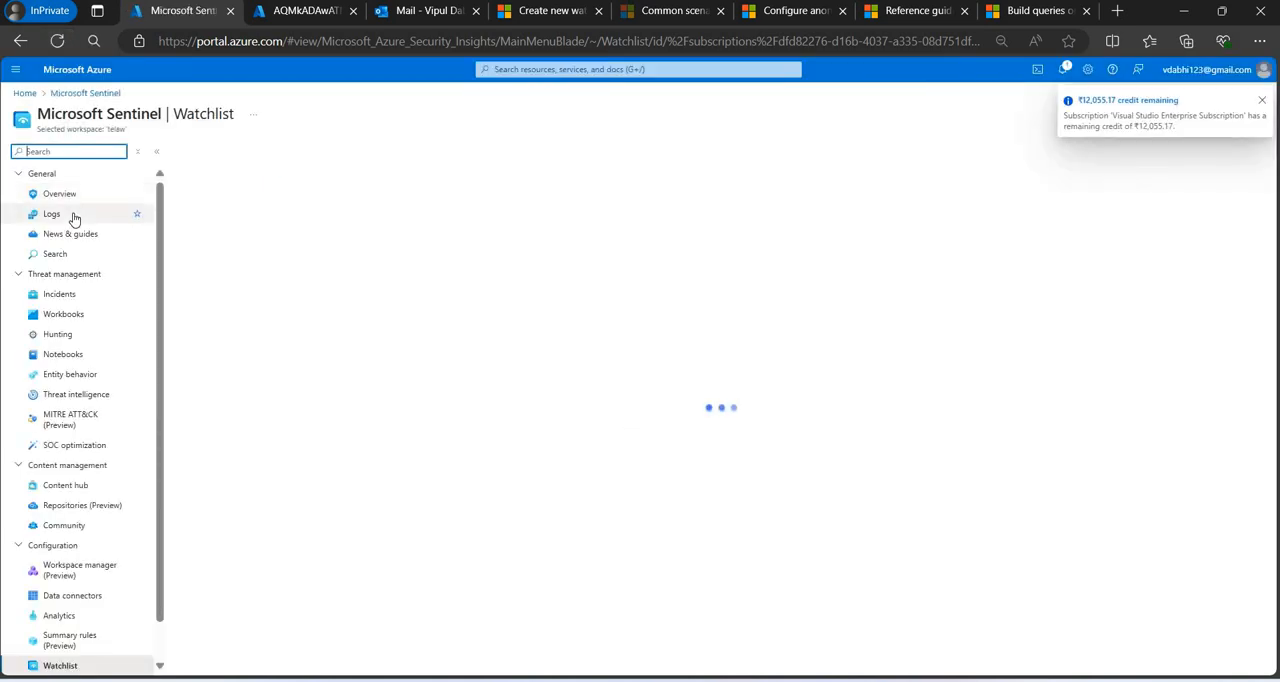
click(71, 214)
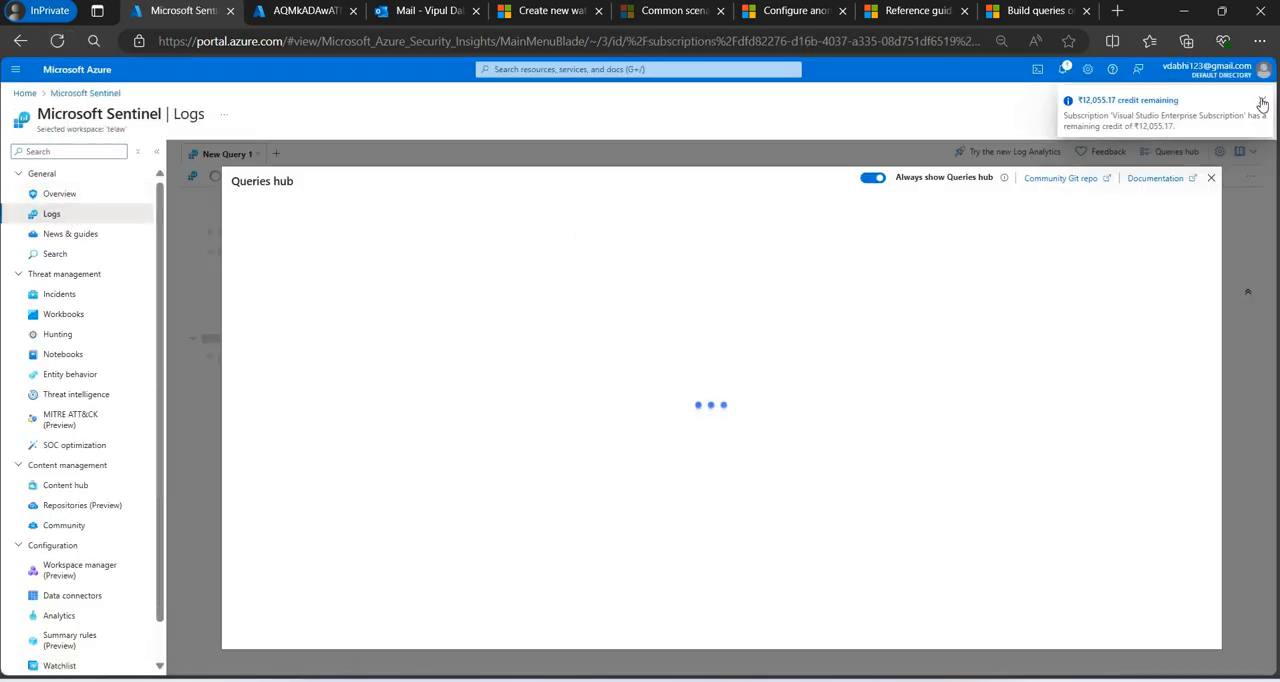
click(1211, 179)
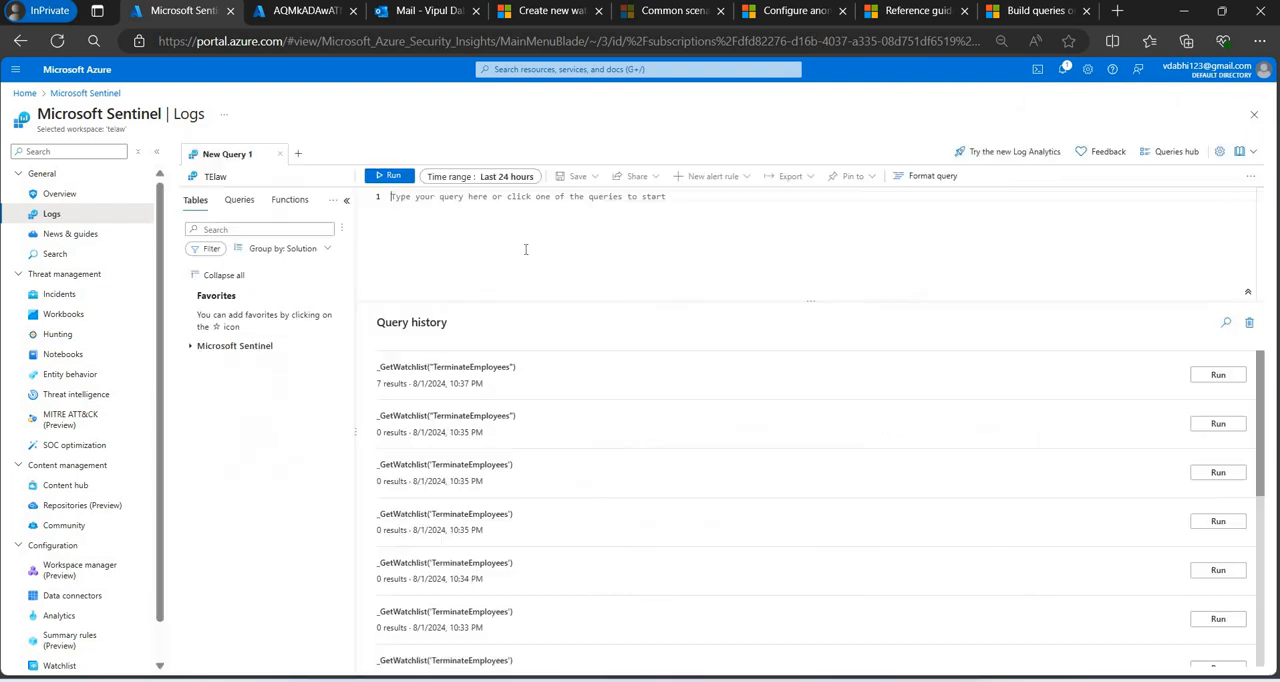
click(1217, 375)
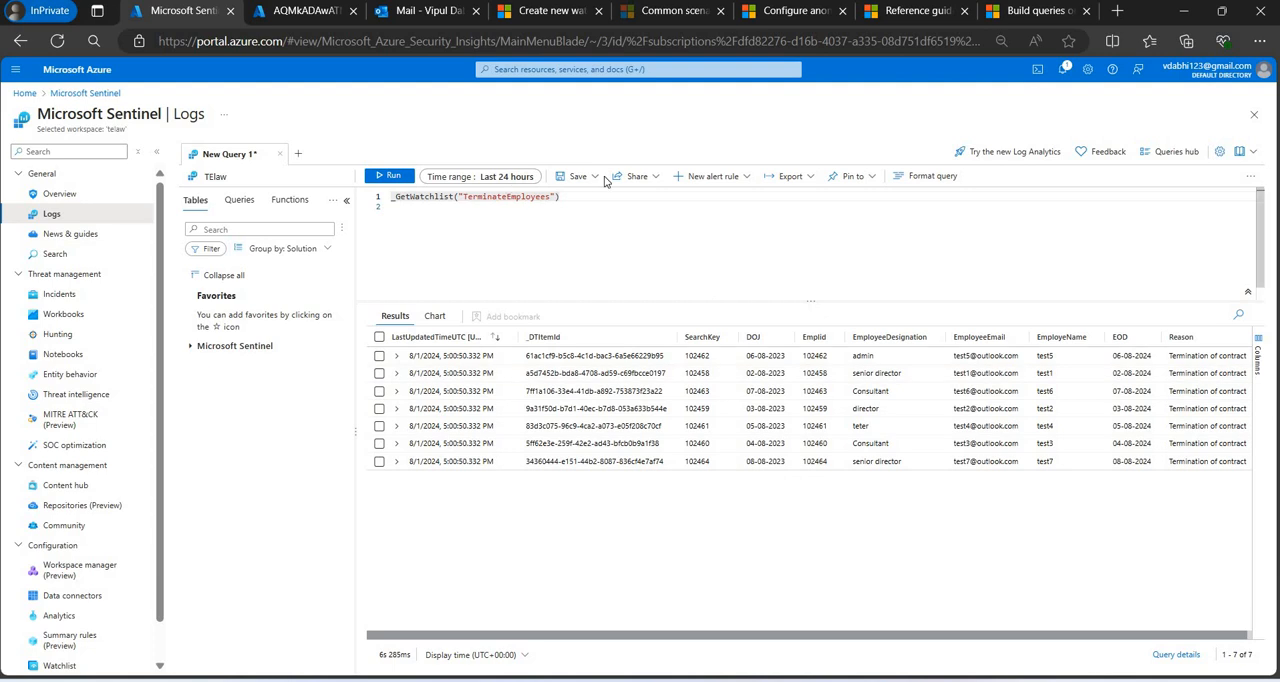
click(390, 177)
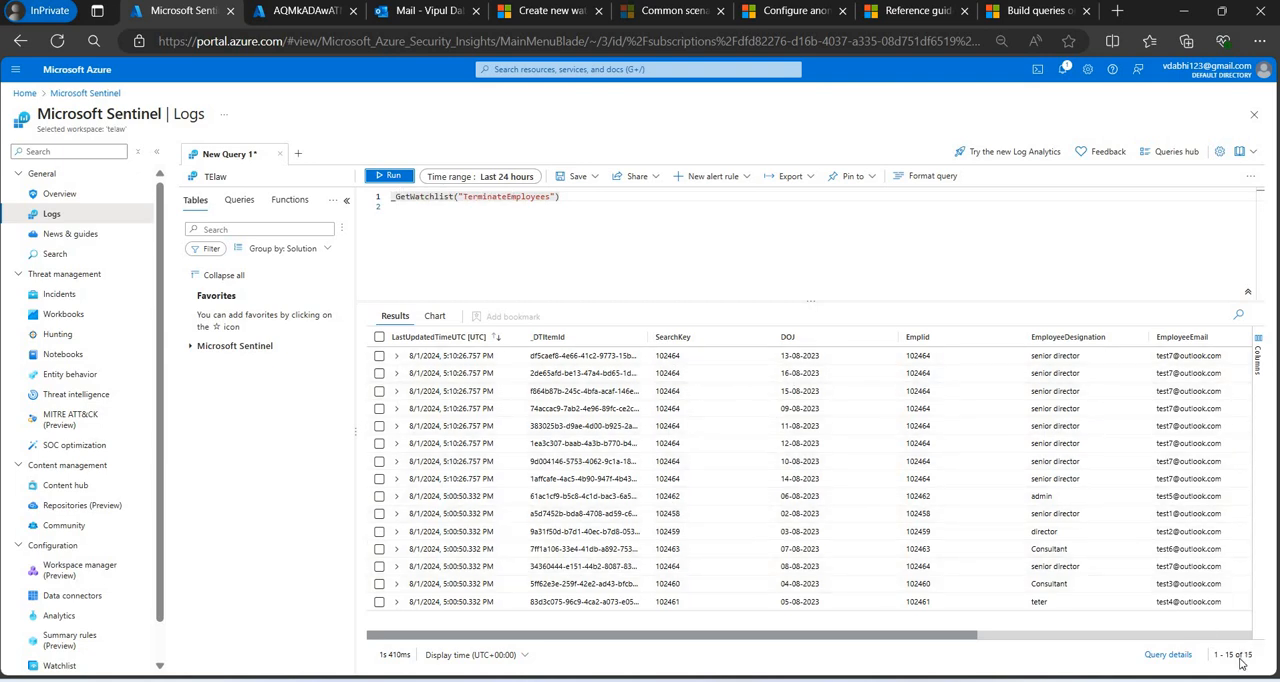
Switch to Excel to view Book4.xlsx, and open Book4.csv from Test Folder in a maximized window.
mouse_move(897, 667)
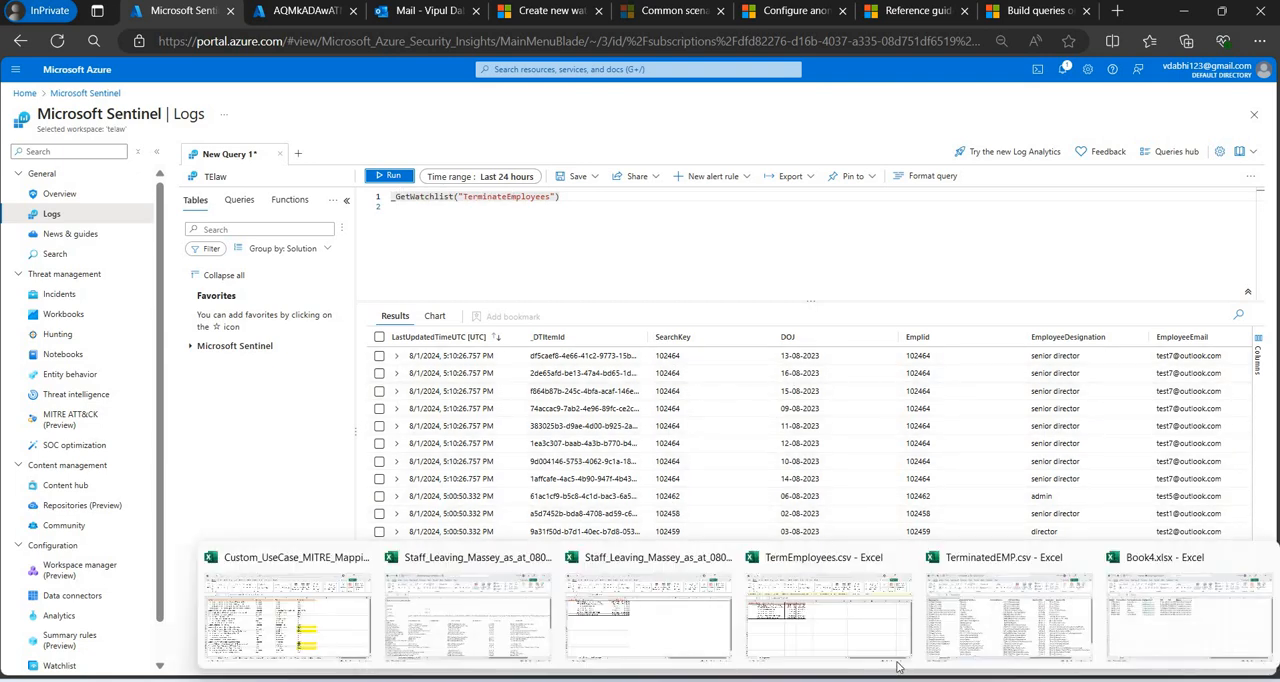
click(1155, 584)
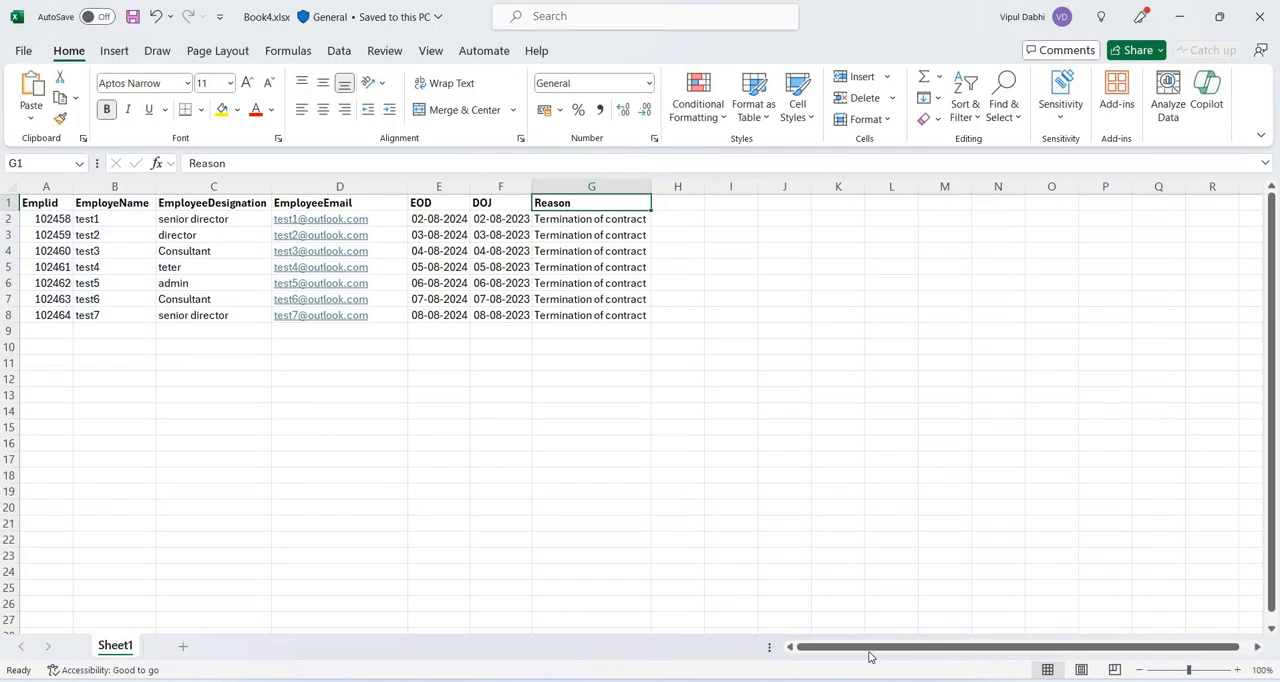
mouse_move(960, 627)
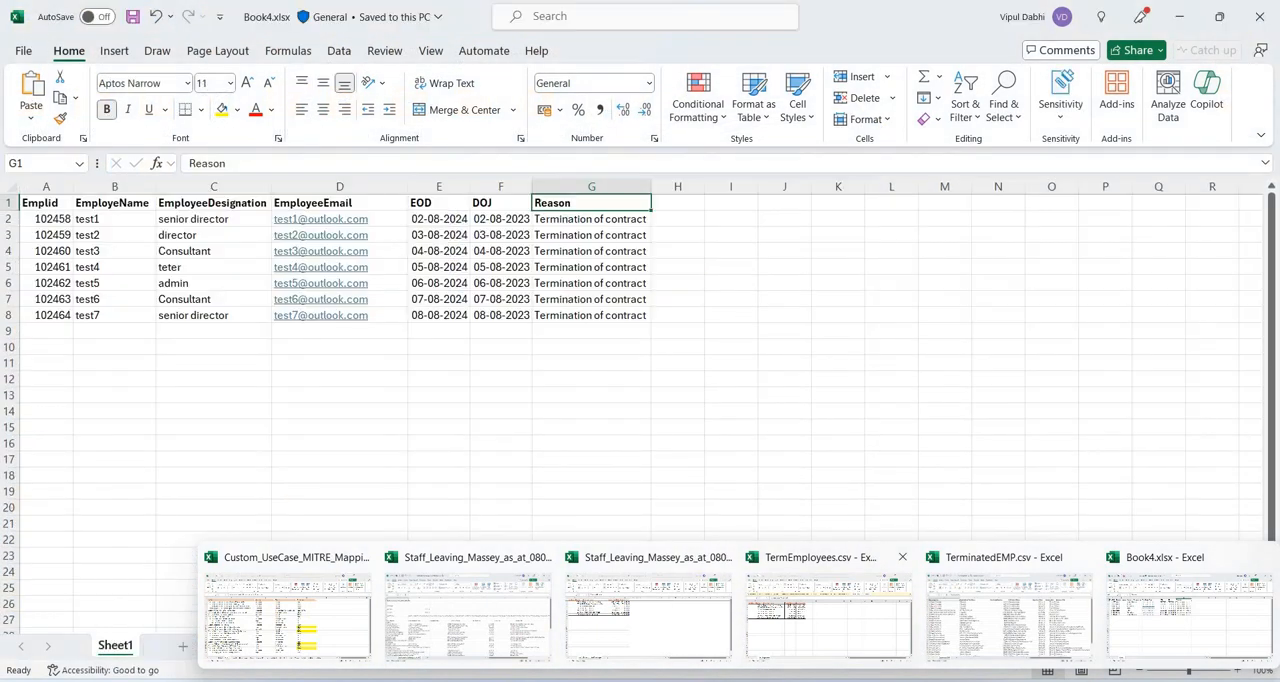
mouse_move(731, 665)
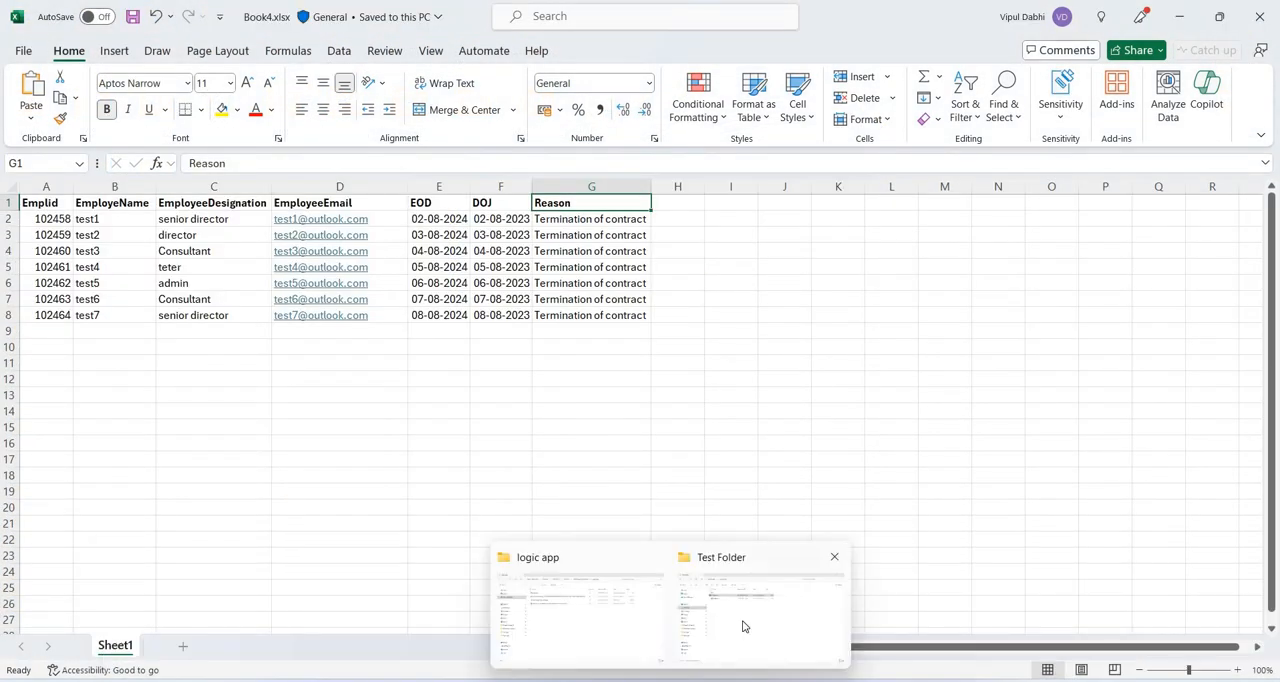
click(369, 168)
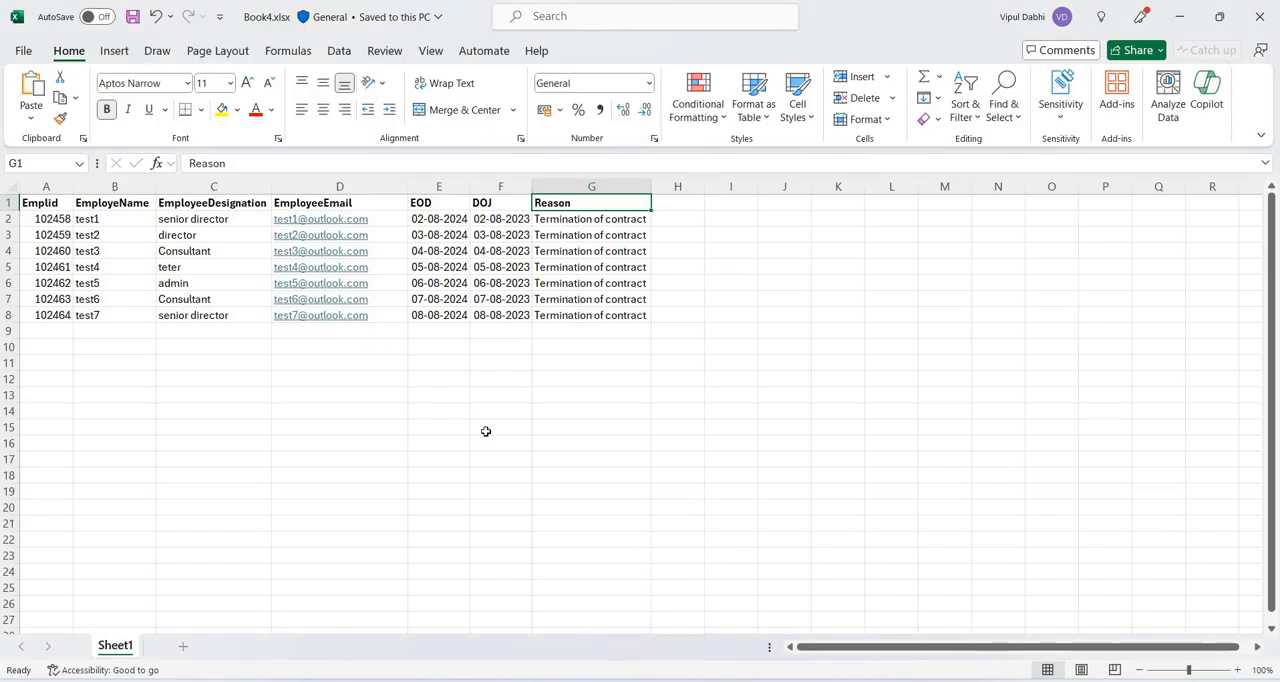
mouse_move(670, 680)
click(760, 615)
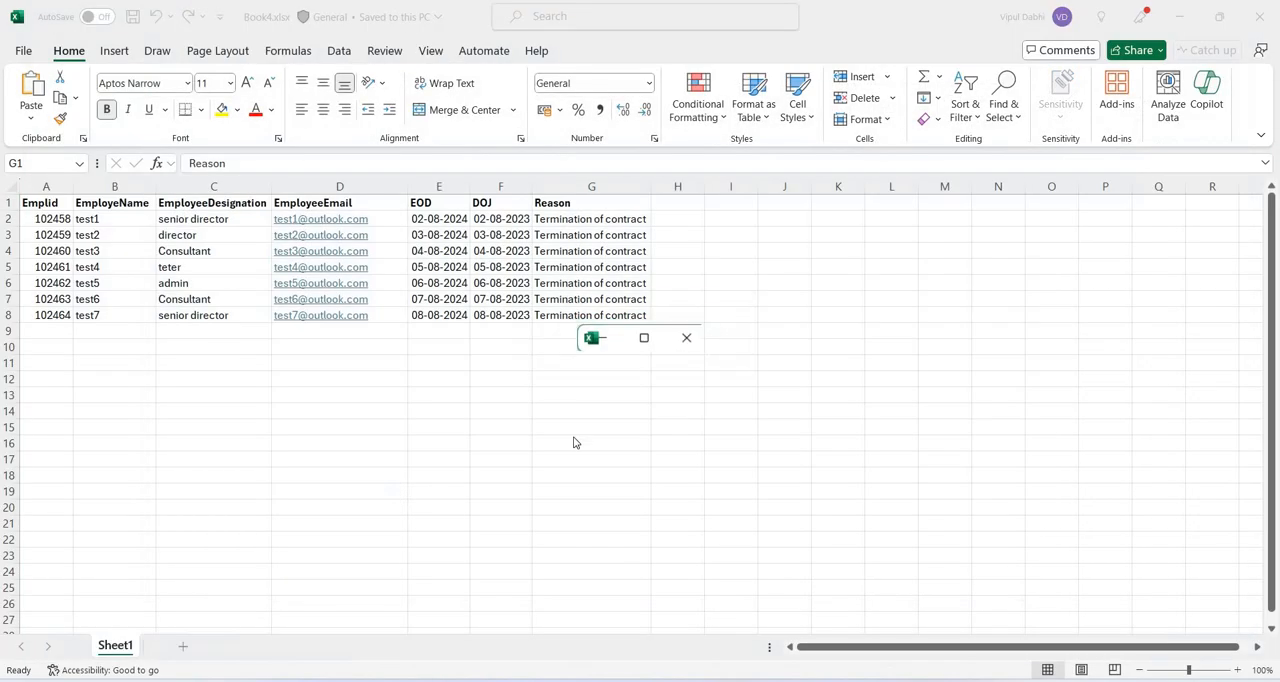
click(647, 339)
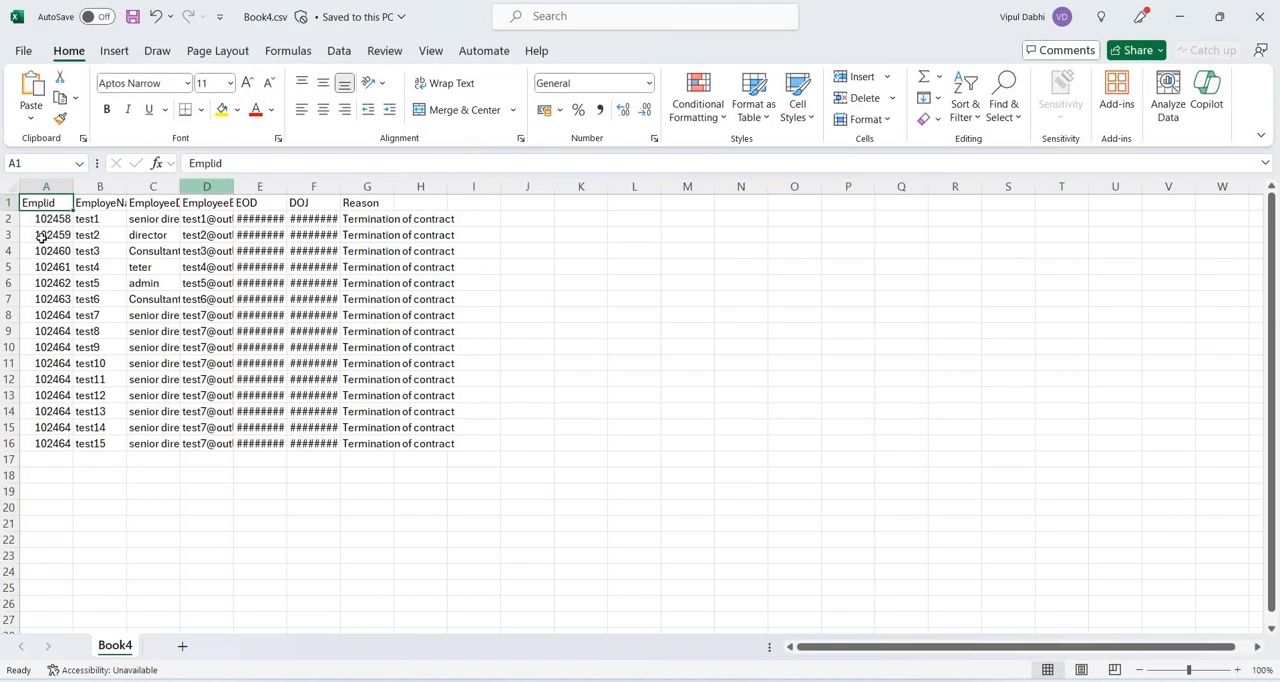
Select all Emplid values below the header in Book4.csv to count them, and return to the Sentinel logs in the browser.
click(45, 224)
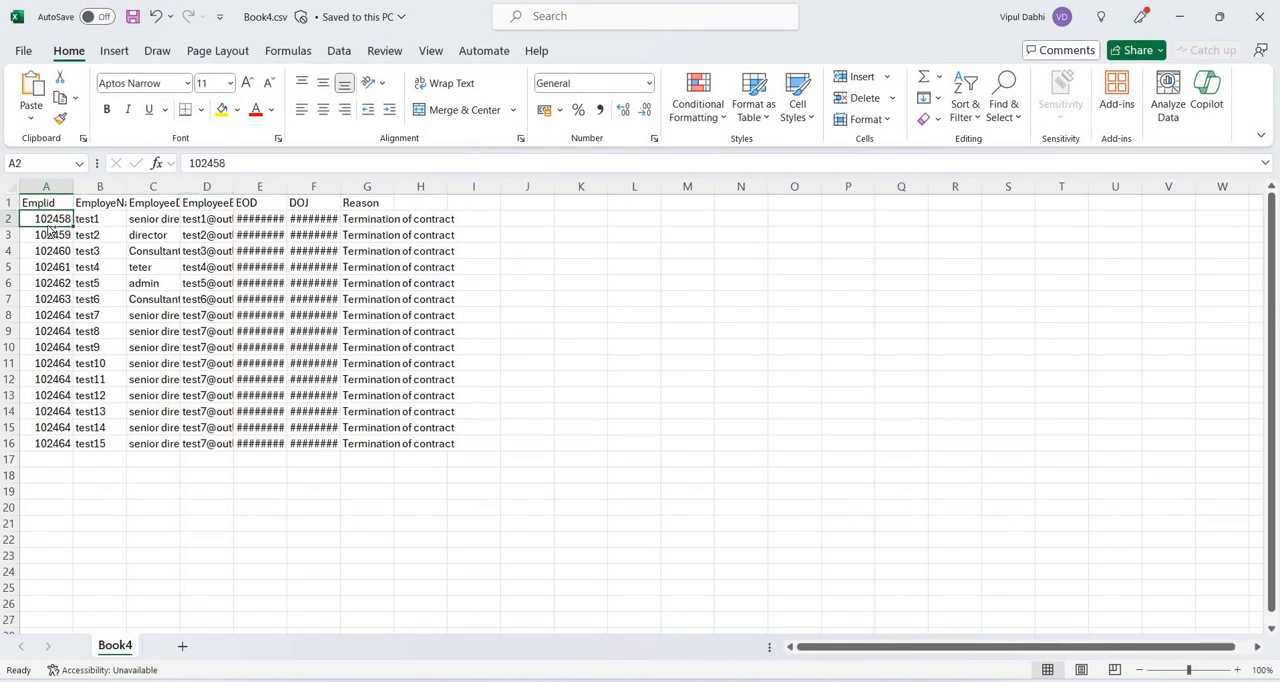
key(ctrl+shift+Down)
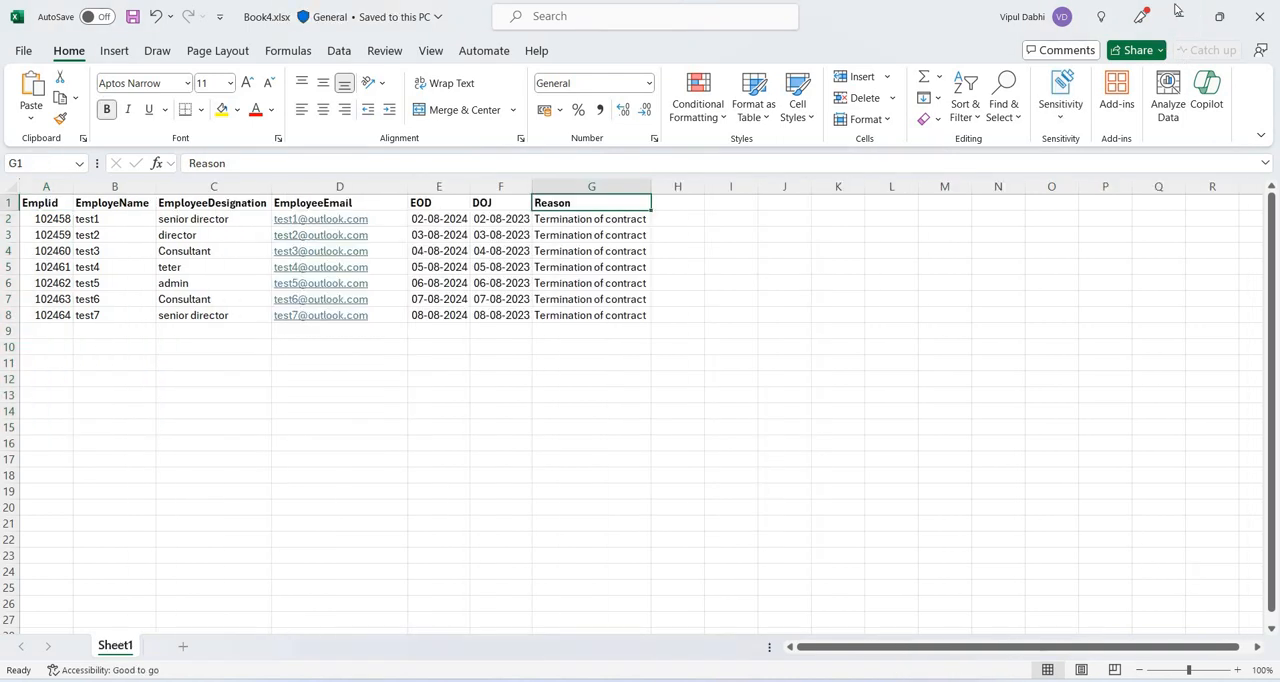
click(1176, 10)
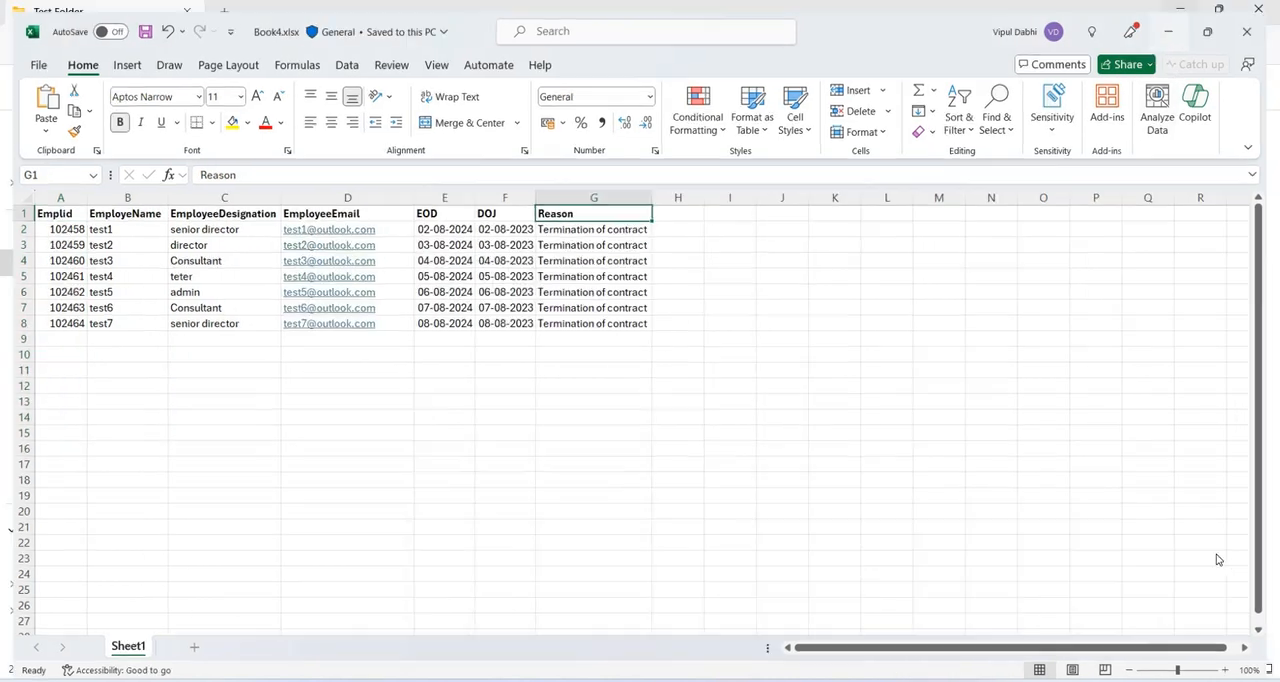
click(1180, 12)
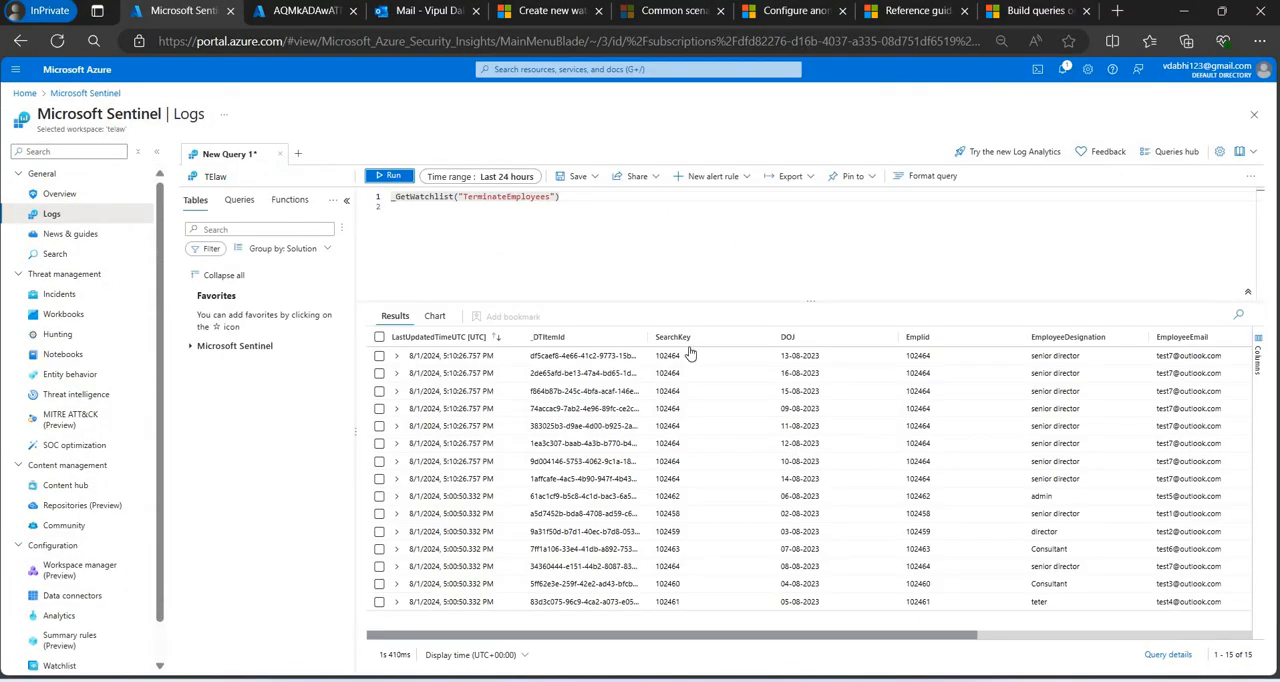
Rerun the TerminateEmployees watchlist query, add the line "| summarize count() by SearchKey", and run the extended query.
key(shift+Return)
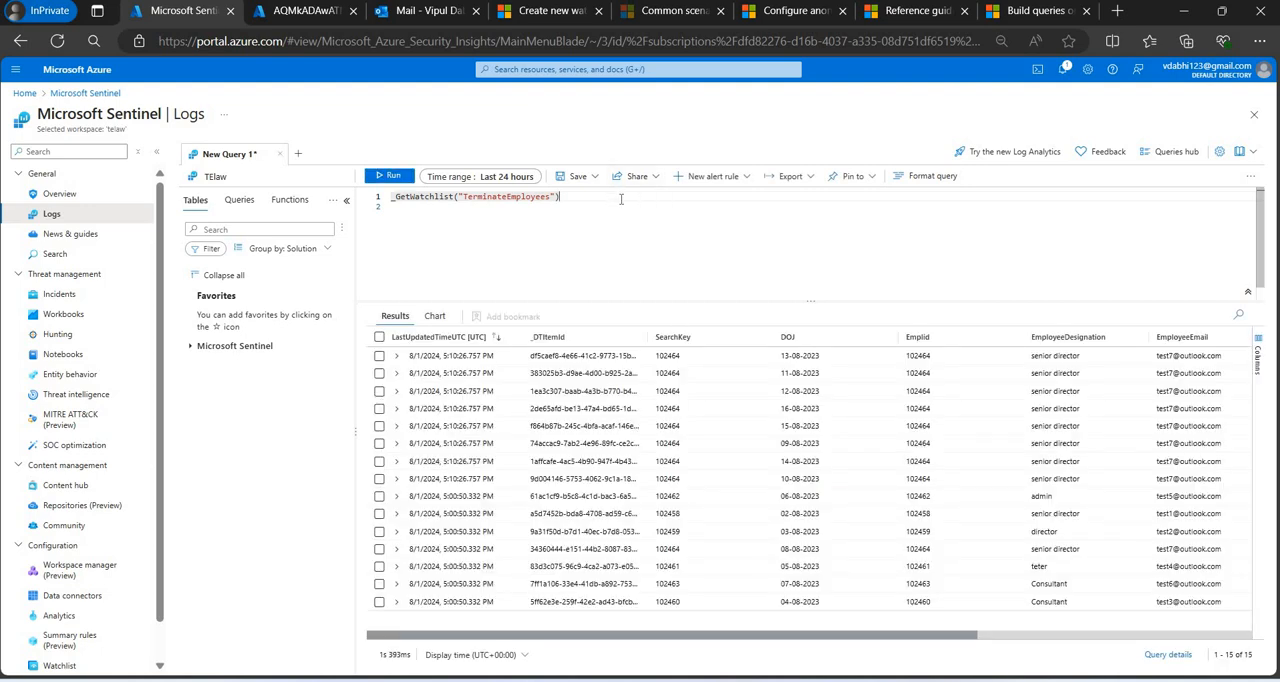
key(shift+Return)
key(Return)
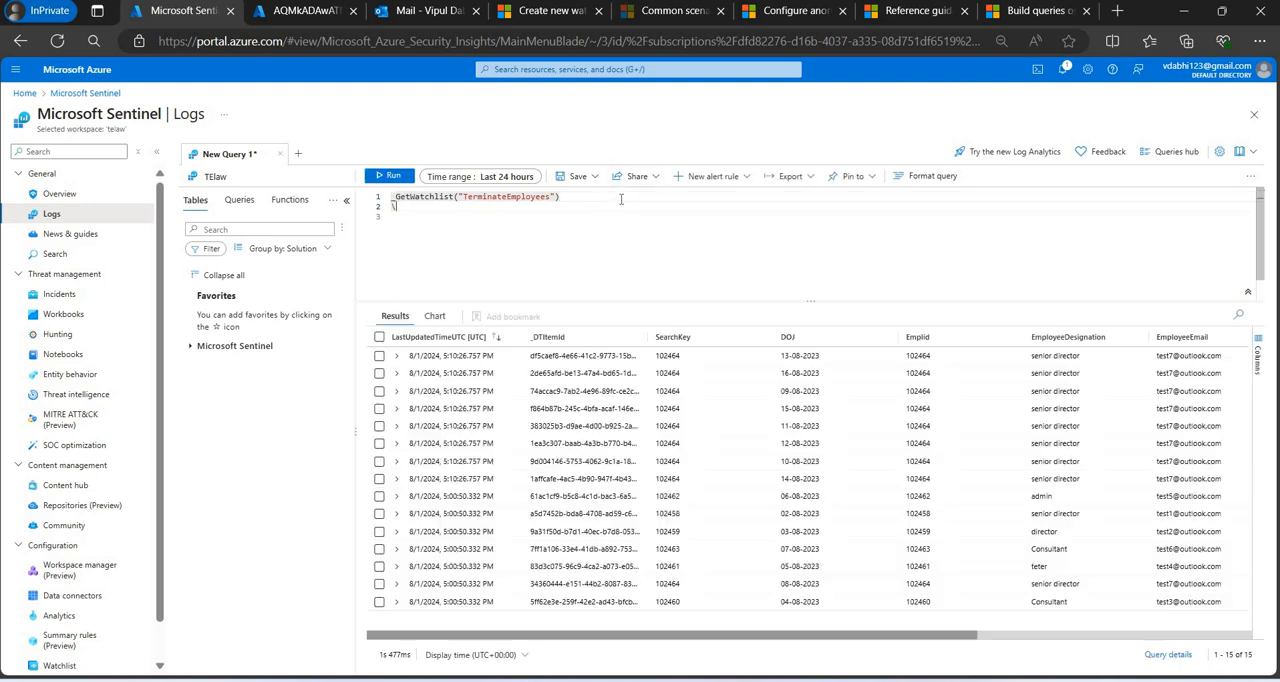
text(| sum)
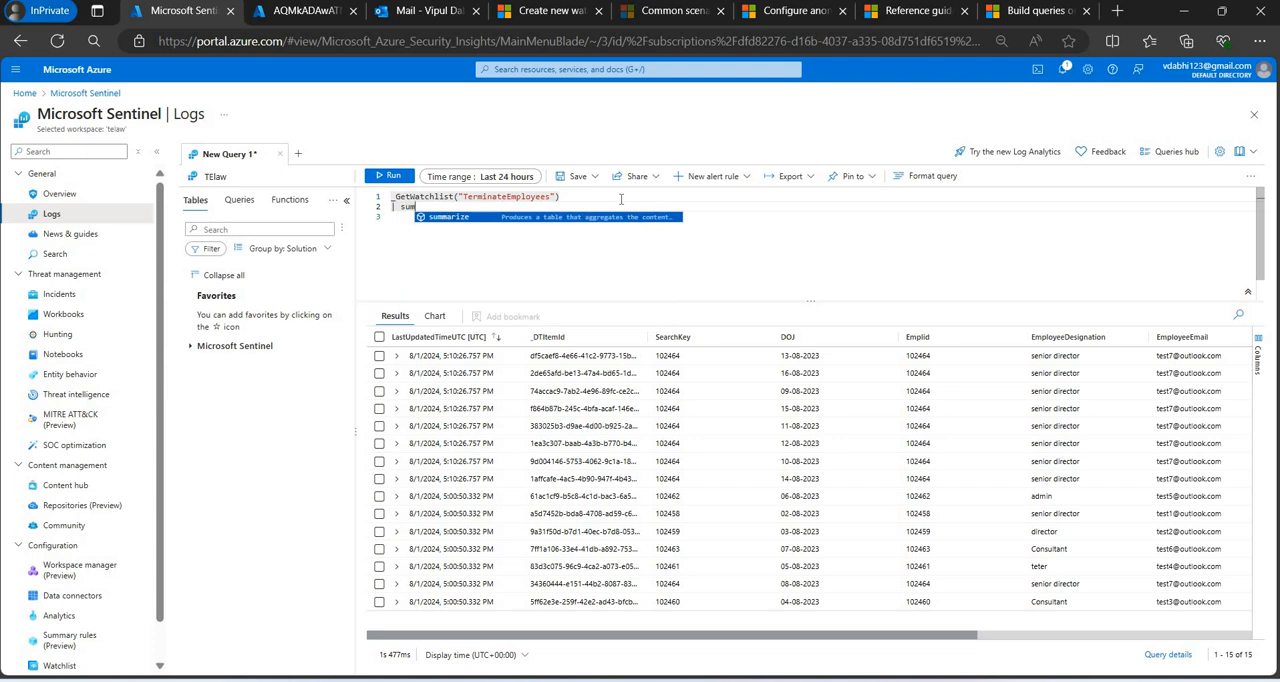
text(marize count)
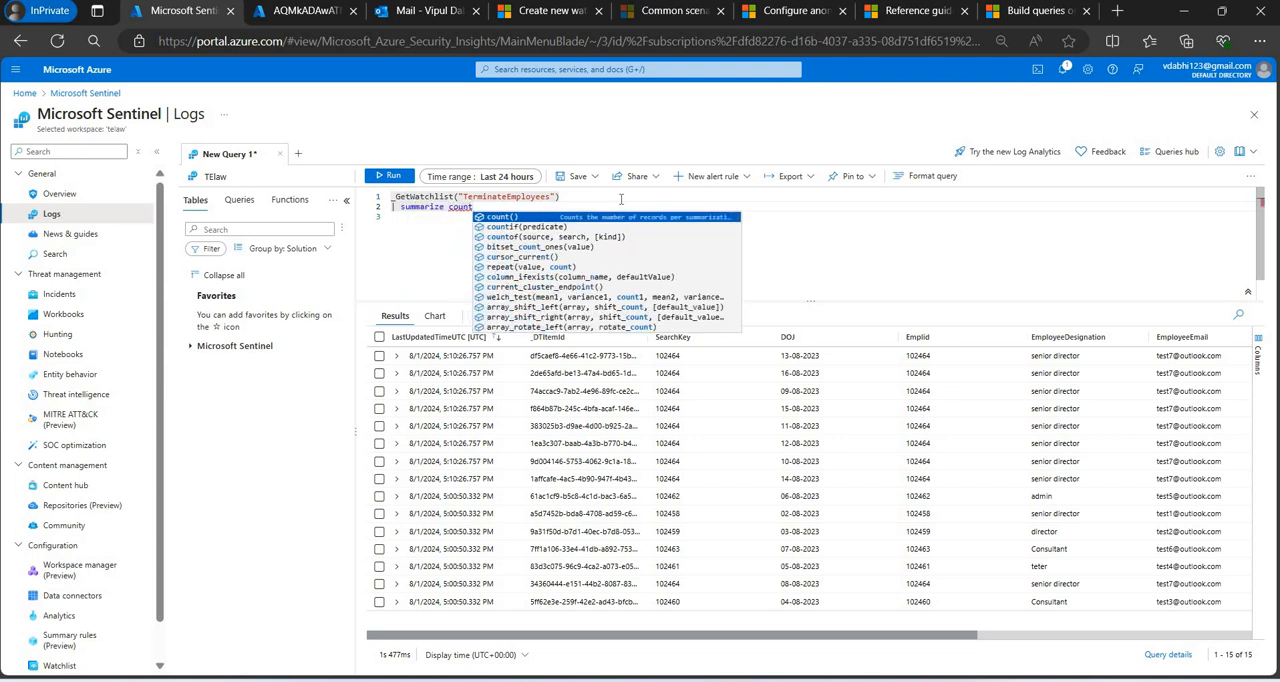
text(() by Emp)
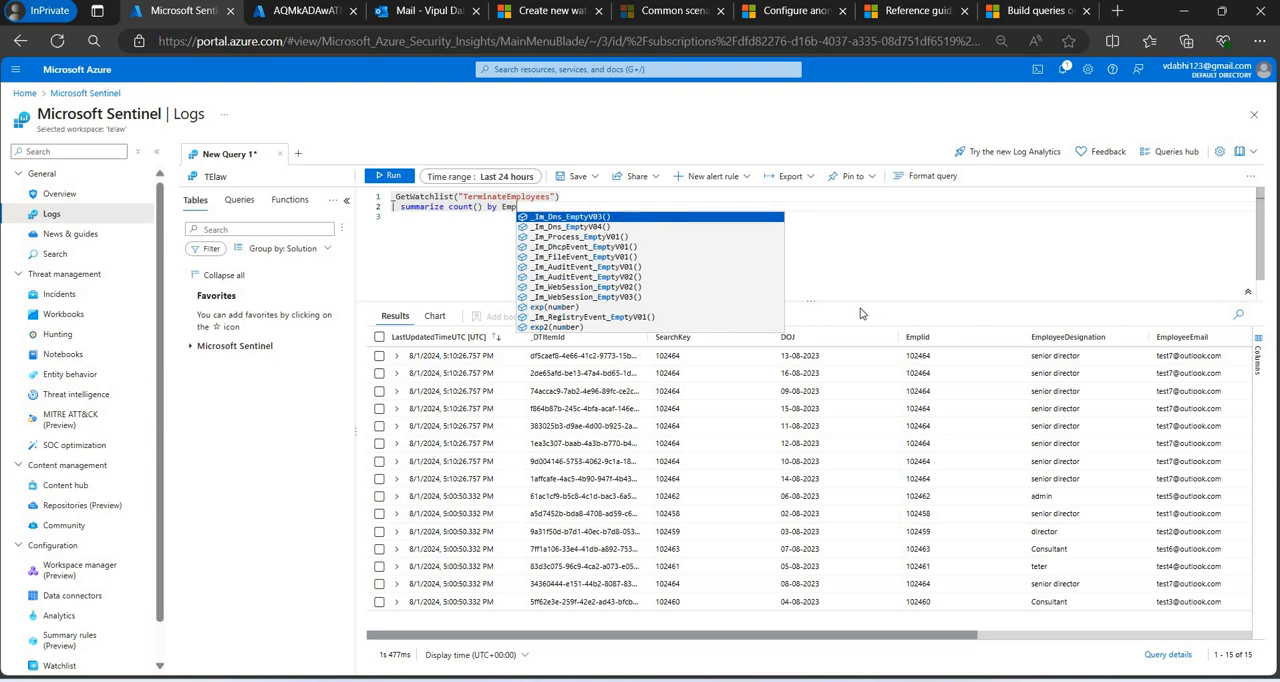
key(BackSpace)
key(BackSpace)
key(BackSpace)
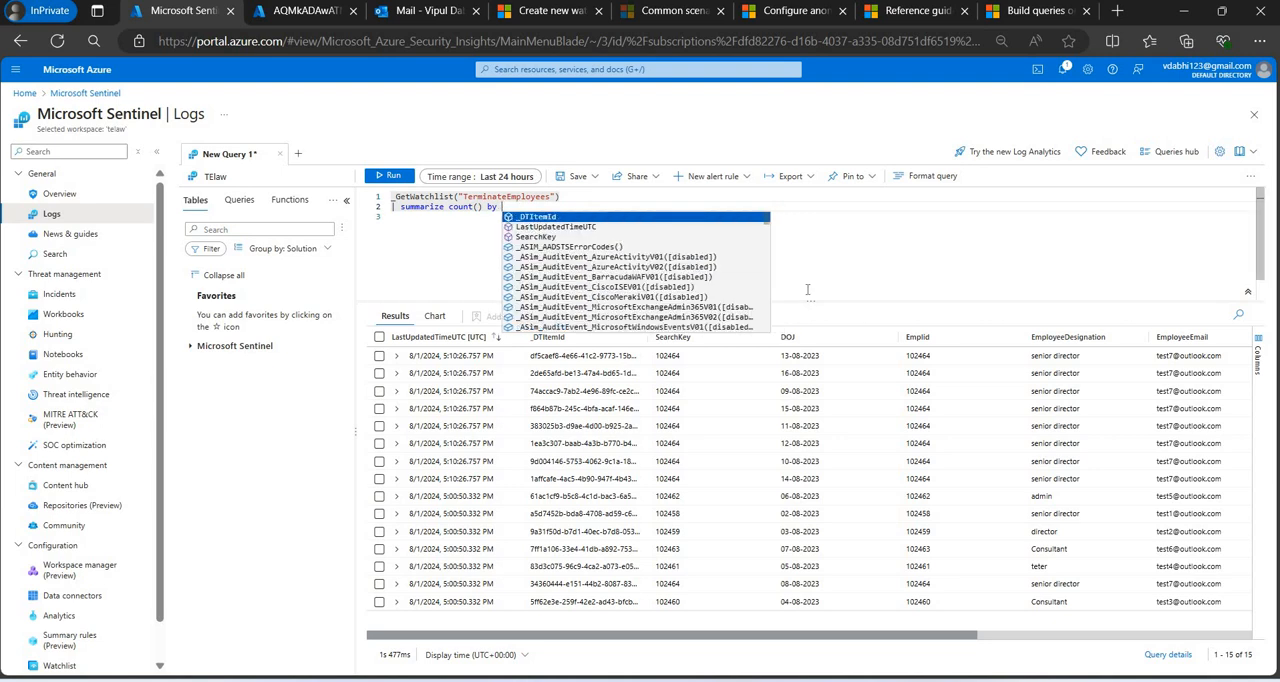
text(SearchKey)
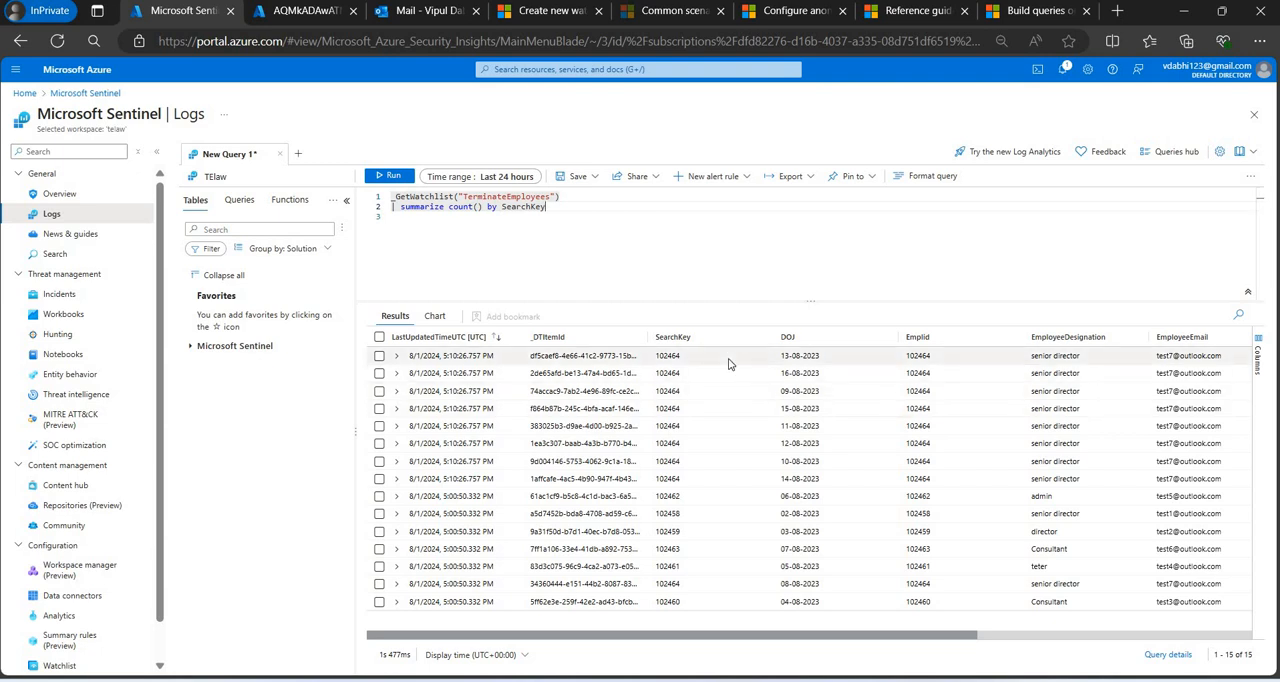
key(shift+Return)
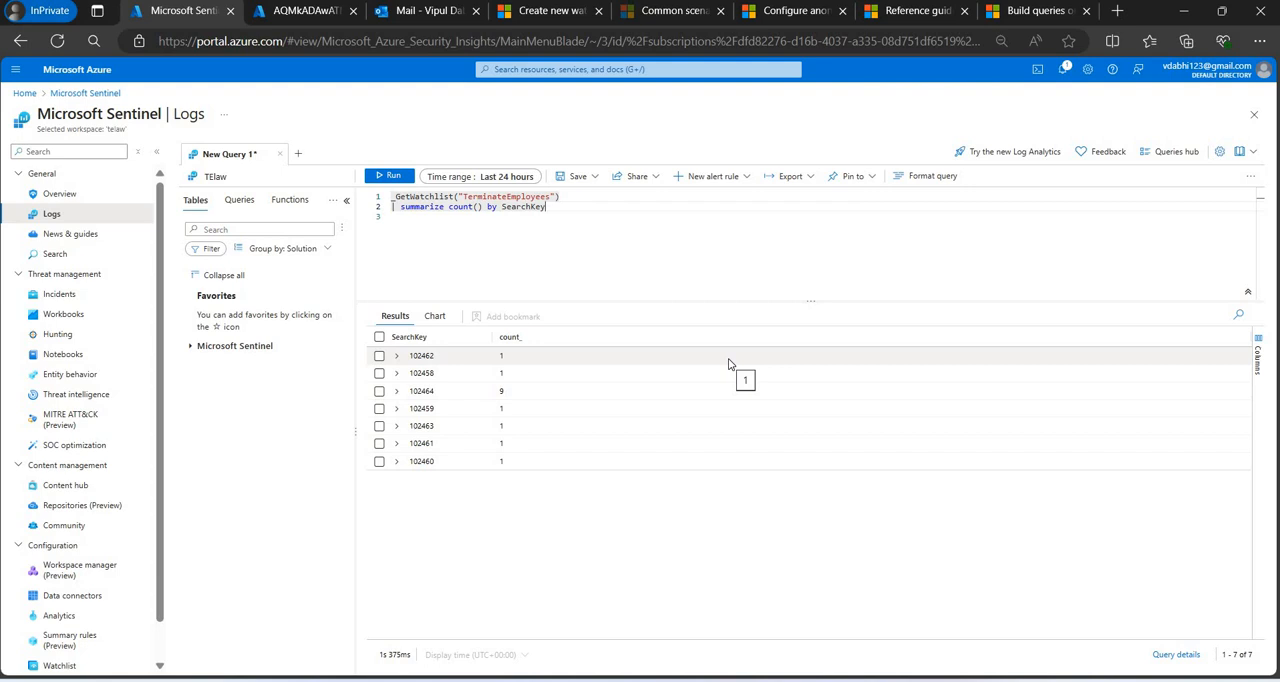
Select the third SearchKey result and compare it with Book4.csv by selecting the Emplid cells of test7 to test15.
click(412, 393)
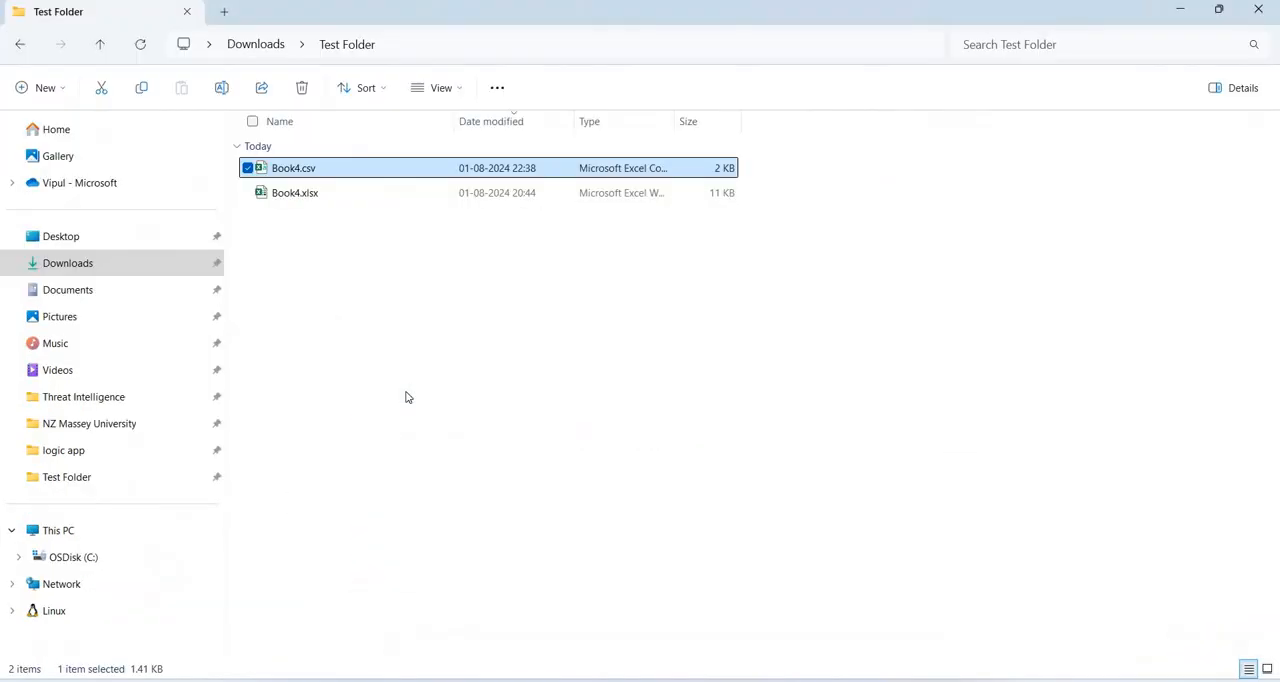
key(alt+Tab)
key(alt+Tab)
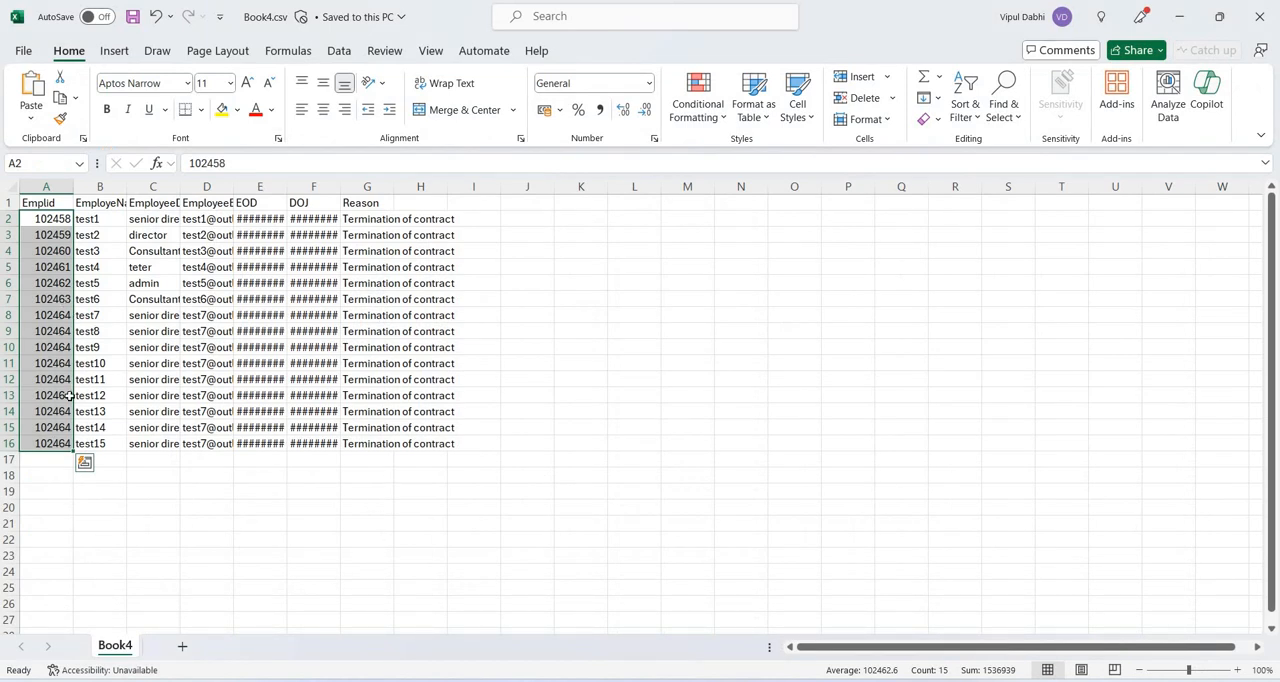
click(52, 443)
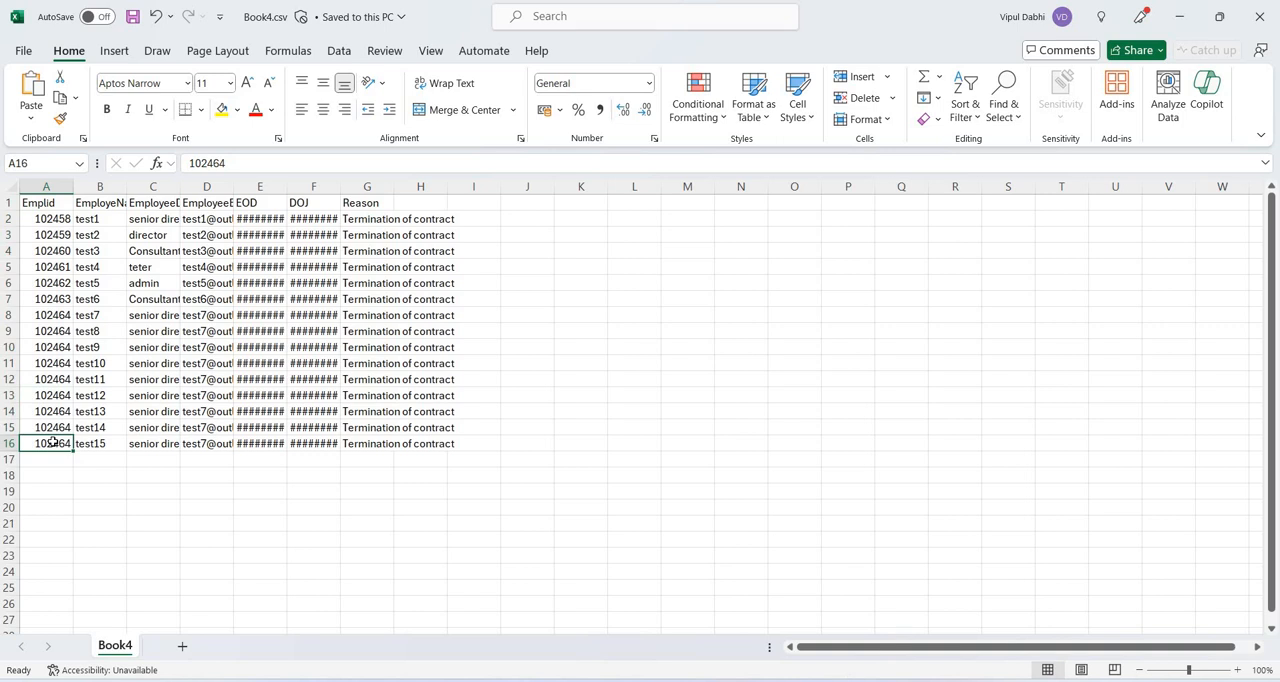
key(shift+Up)
key(shift+Up)
key(shift+Up)
key(shift+Up)
key(shift+Up)
key(shift+Up)
key(shift+Up)
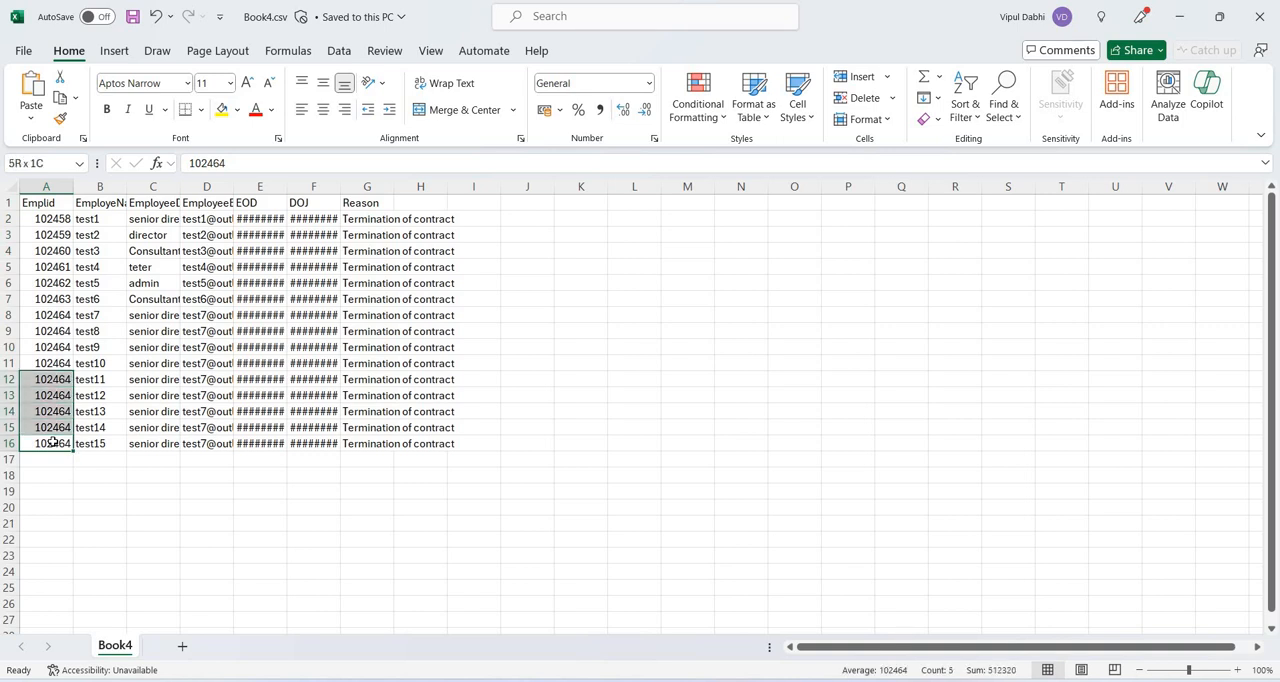
key(shift+Up)
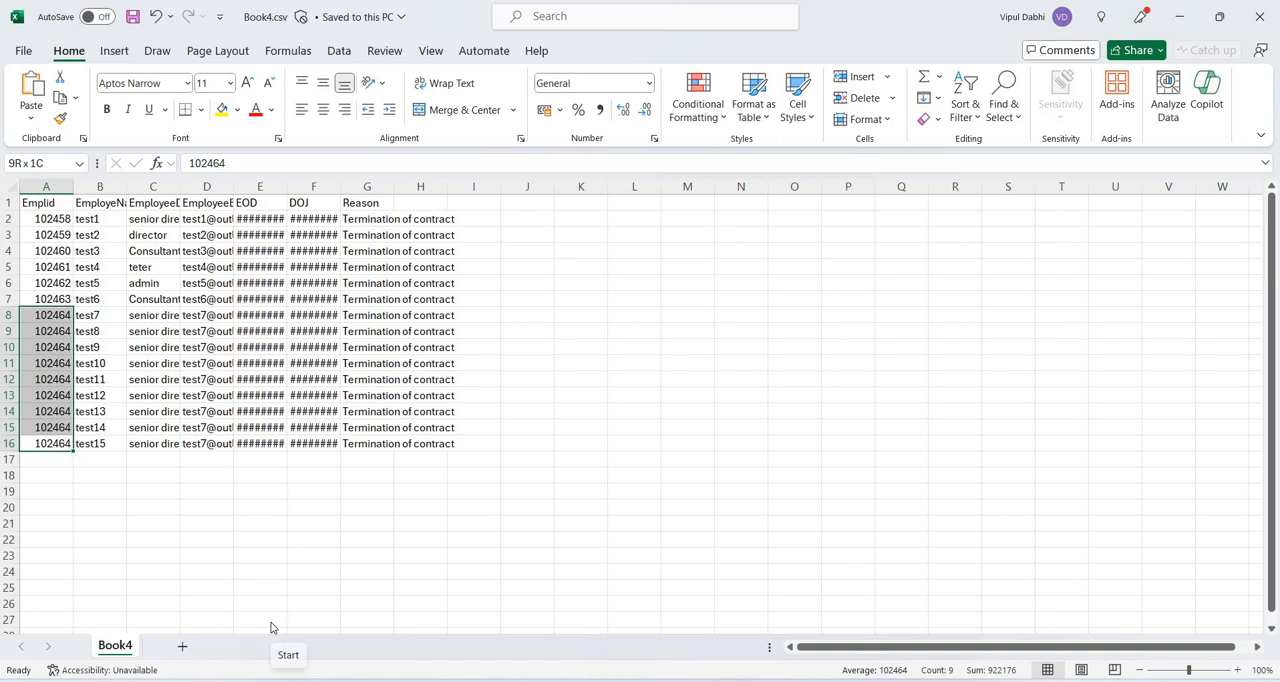
Widen the EmployeeDesignation column in Book4.csv, and switch back to the first line of the watchlist query in the Sentinel logs.
key(alt)
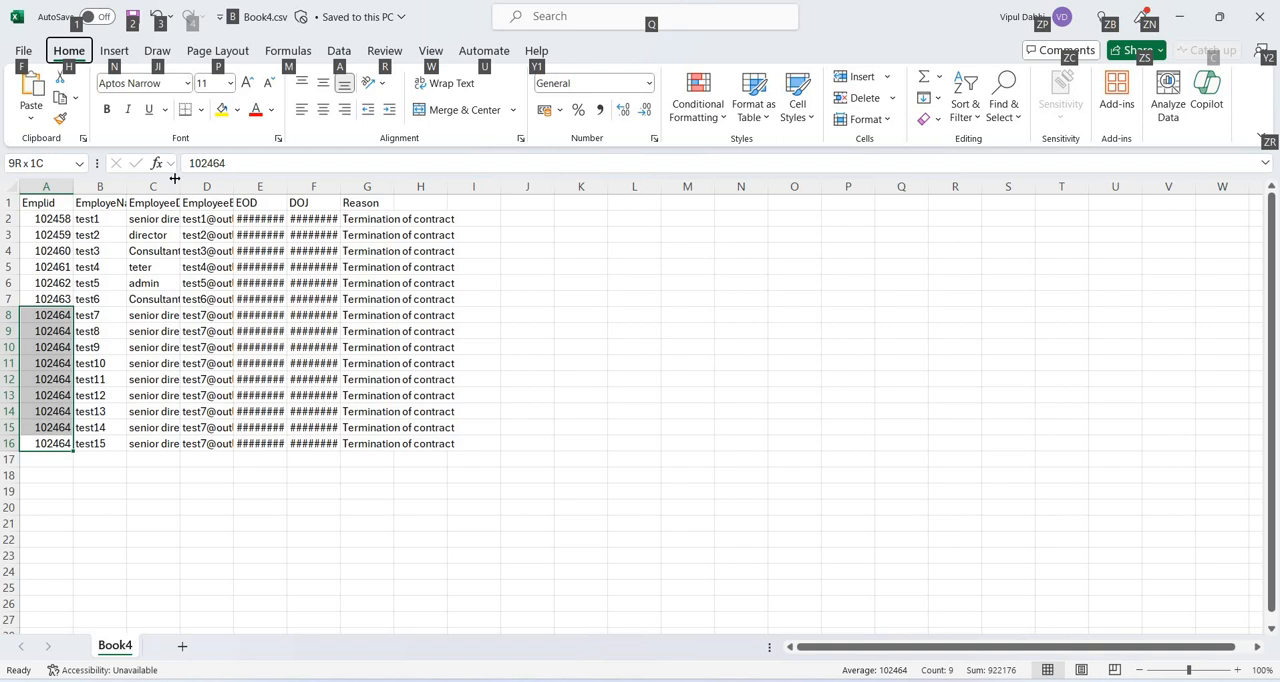
drag(180, 186, 212, 187)
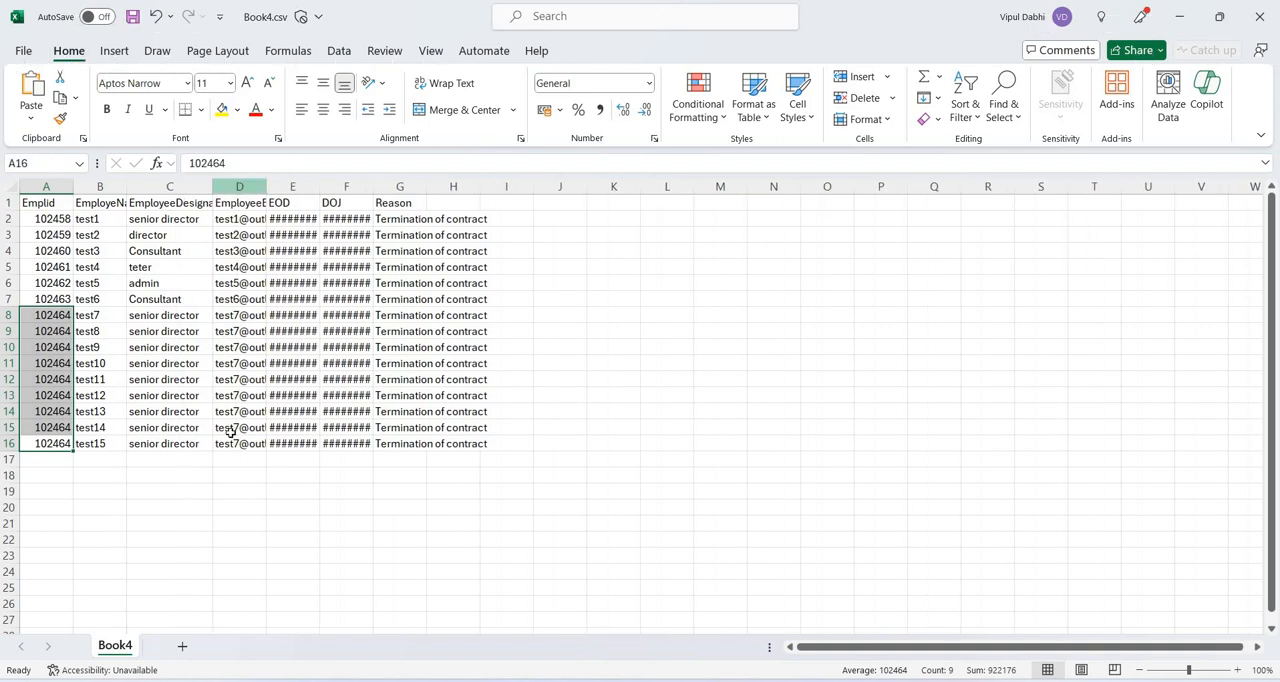
key(alt+Tab)
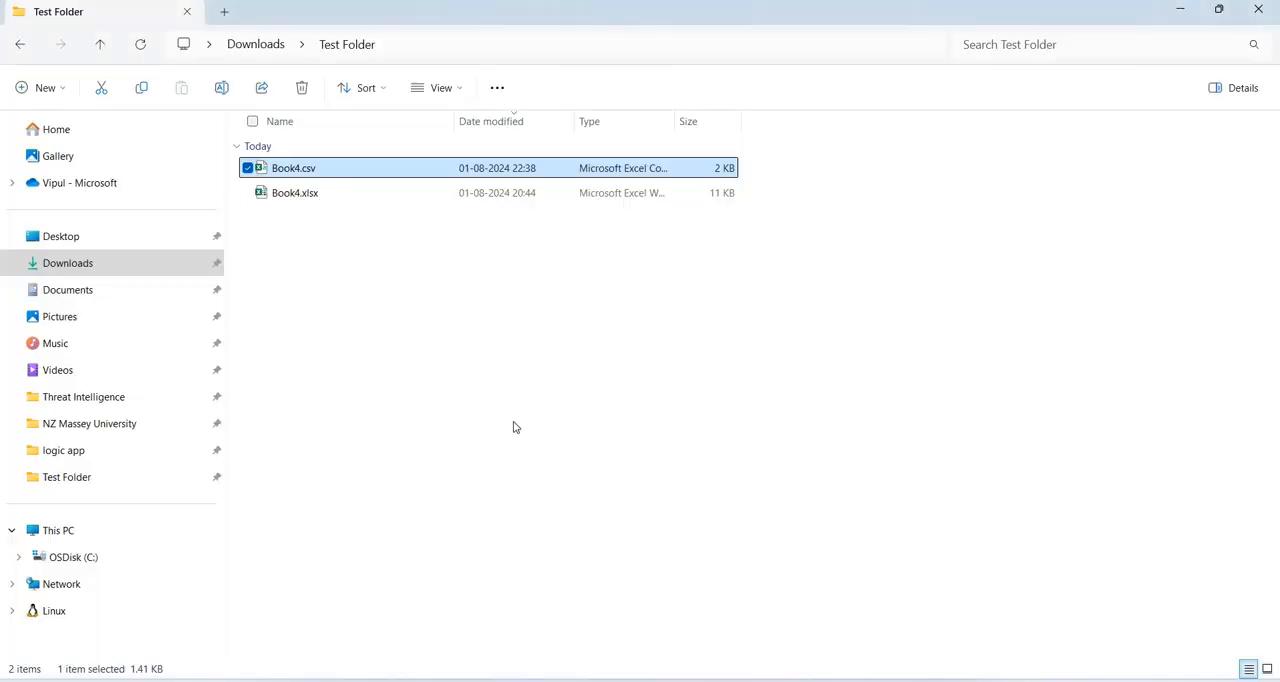
key(alt+Tab)
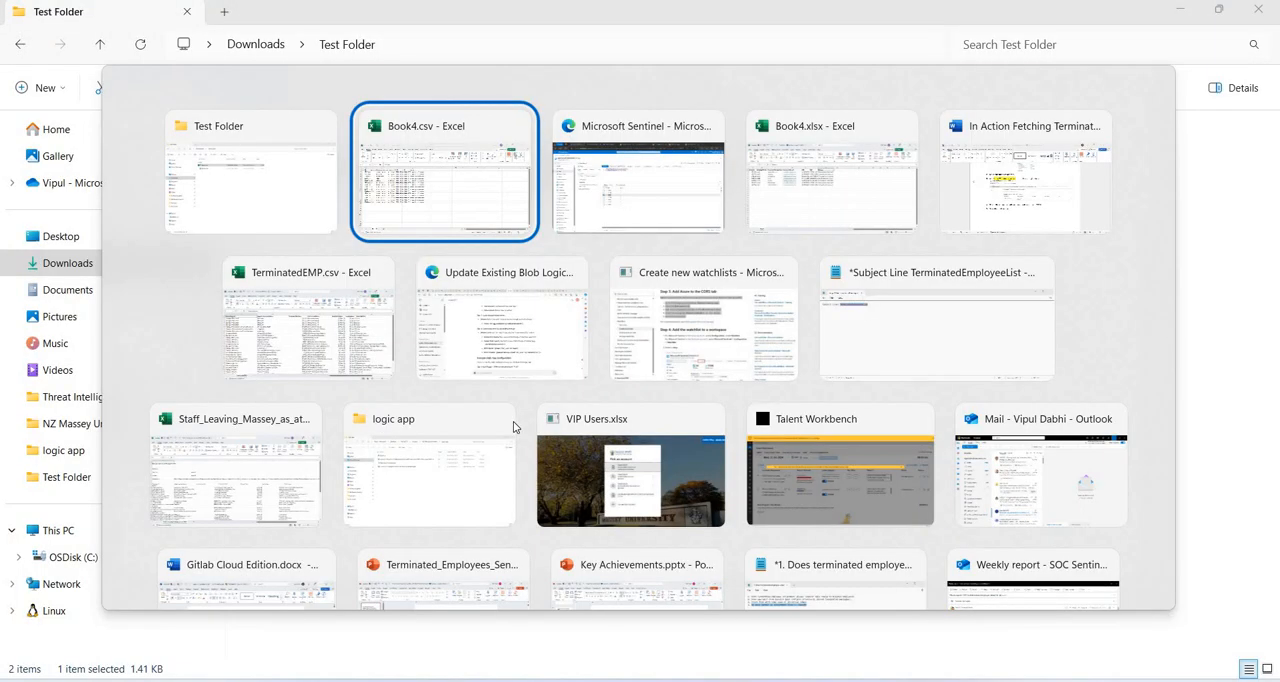
key(alt+Tab)
key(alt+Tab)
key(alt+shift+Tab)
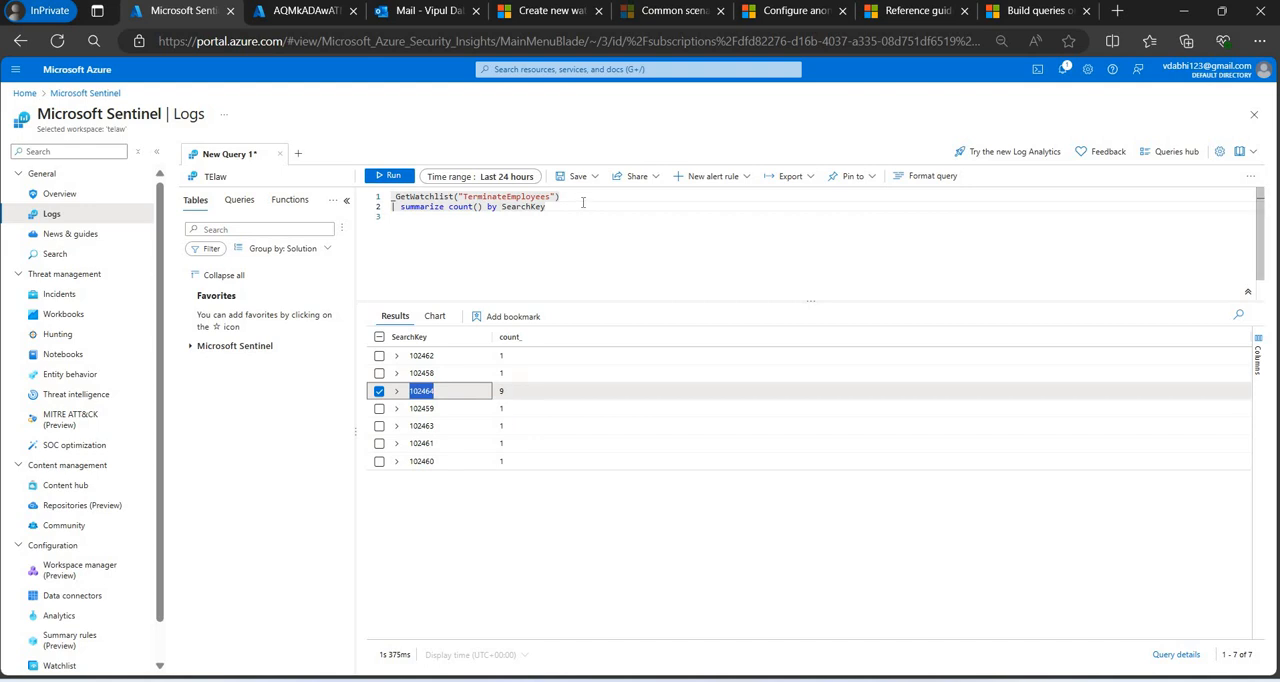
click(583, 202)
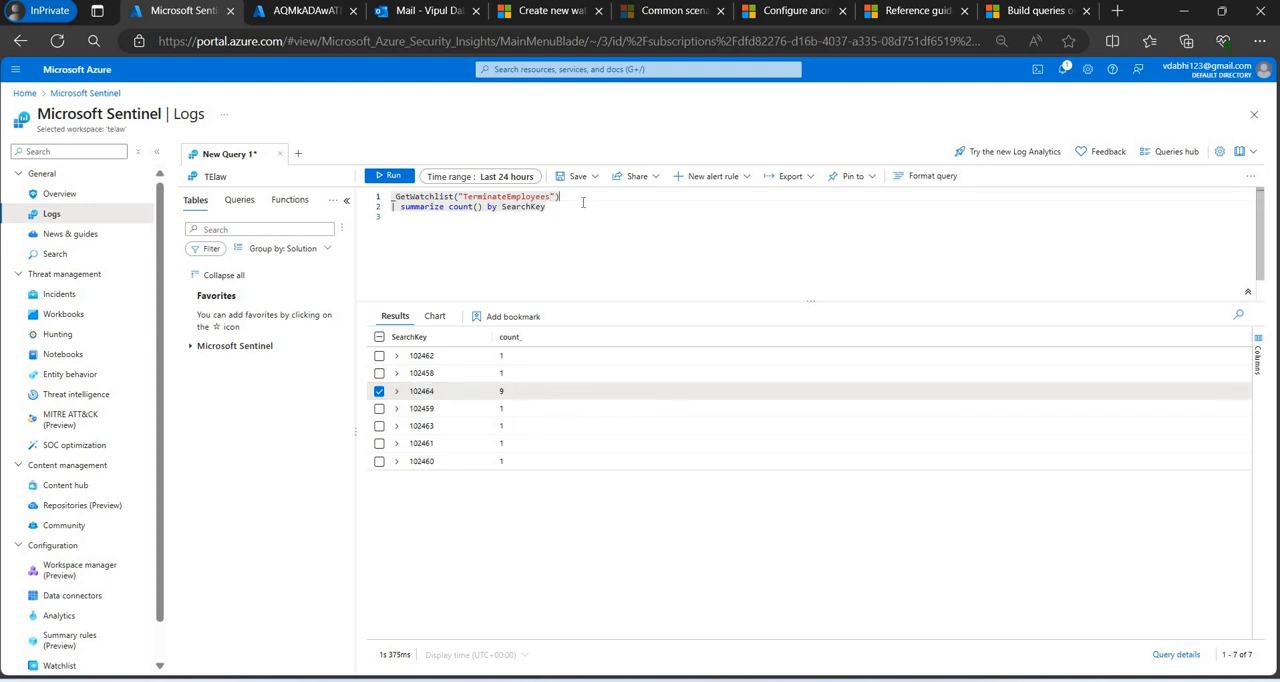
Run only the _GetWatchlist("TerminateEmployees") line of the query and enlarge the results area to examine the listed items.
key(shift+Return)
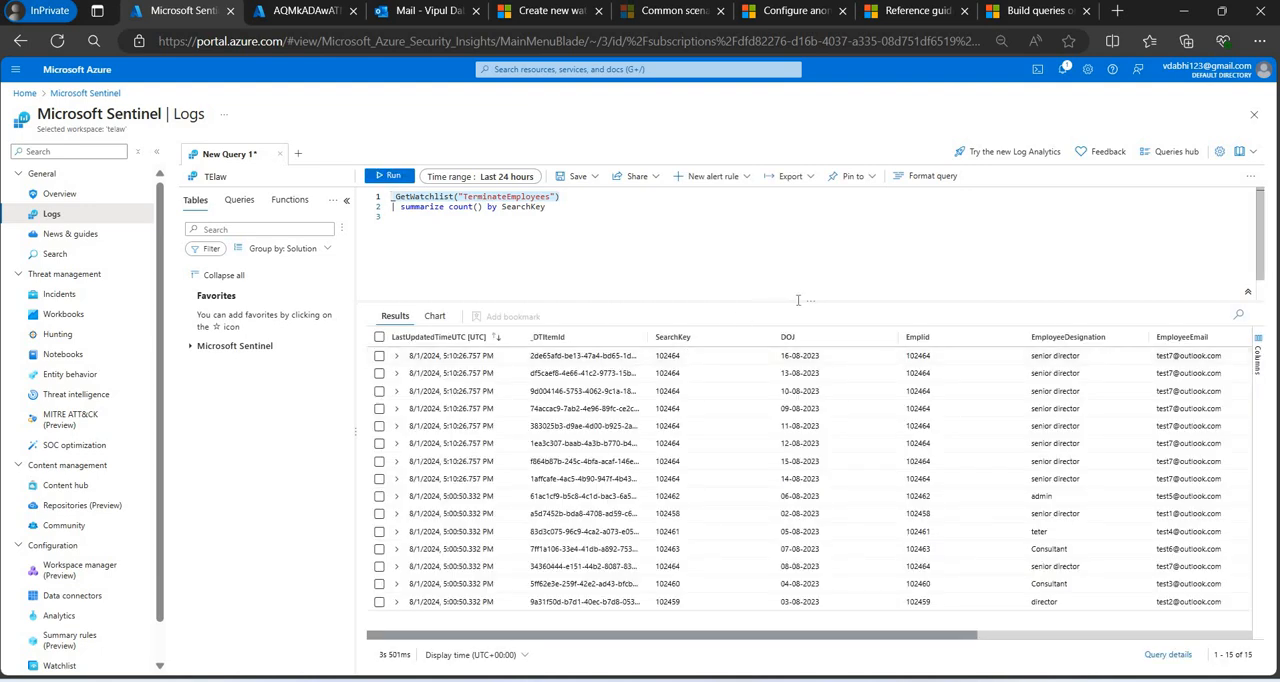
drag(799, 300, 789, 214)
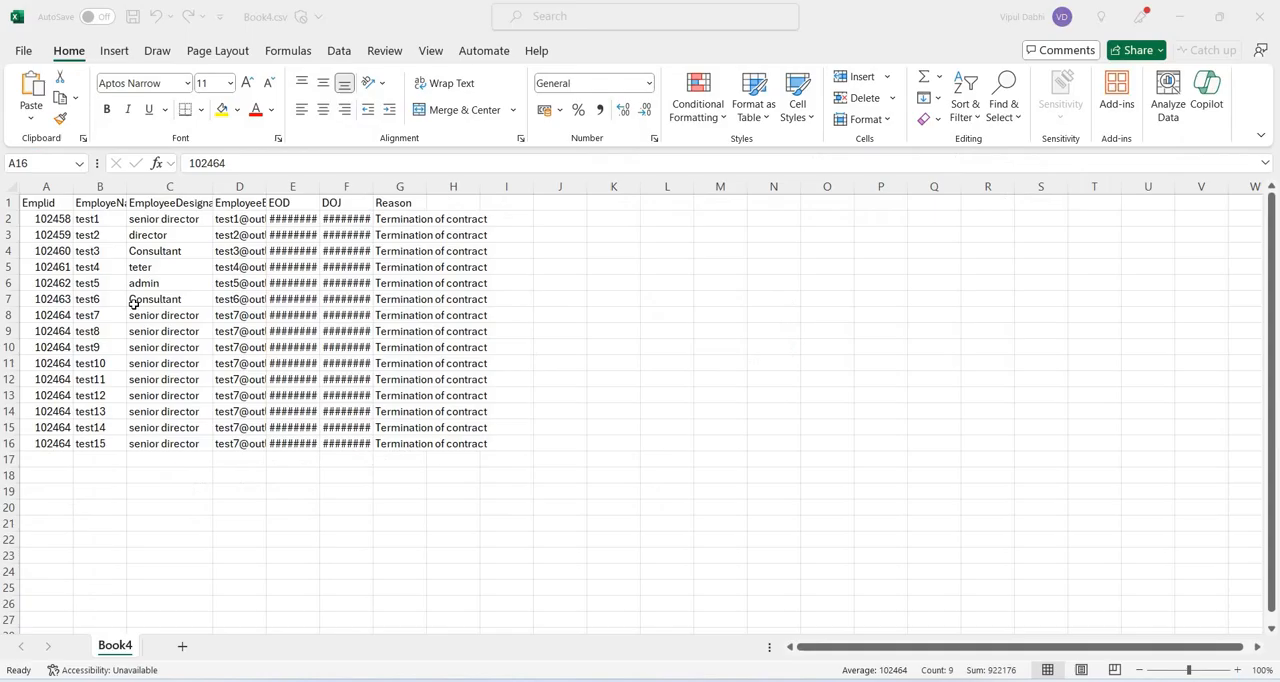
In Book4.csv, fill the Emplid cells from the test6 row down to the test15 row as an incrementing series.
click(63, 299)
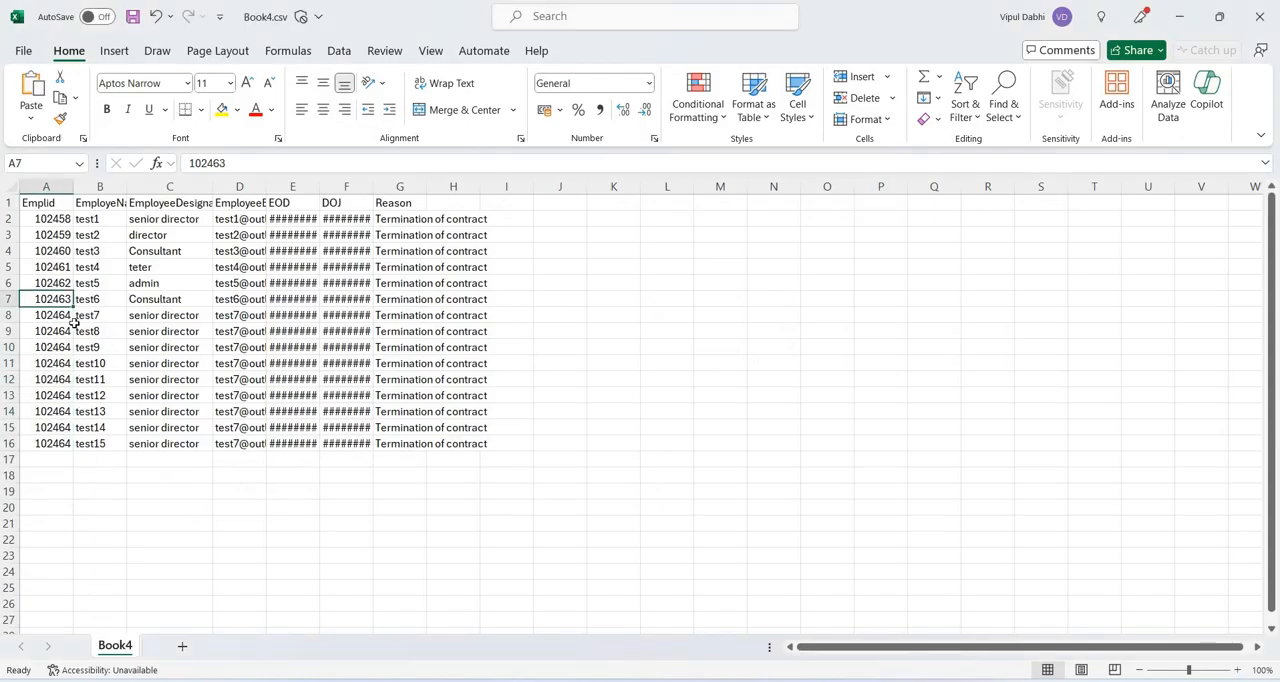
drag(73, 306, 76, 452)
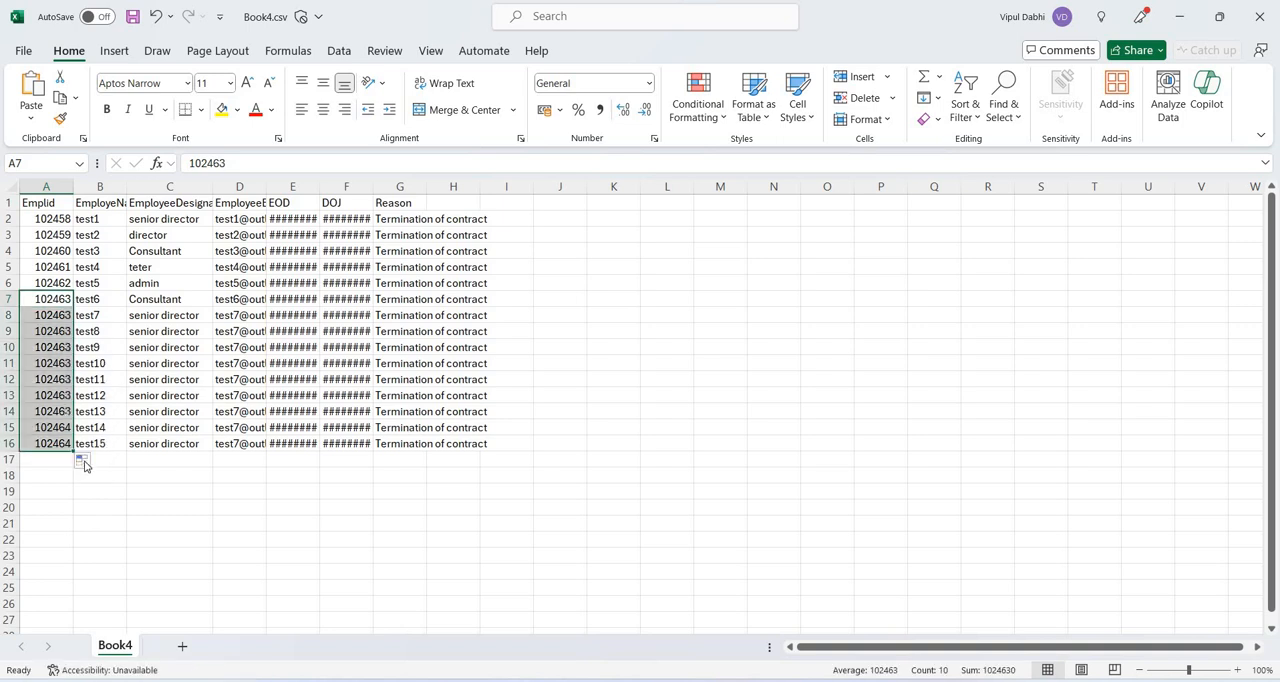
click(83, 461)
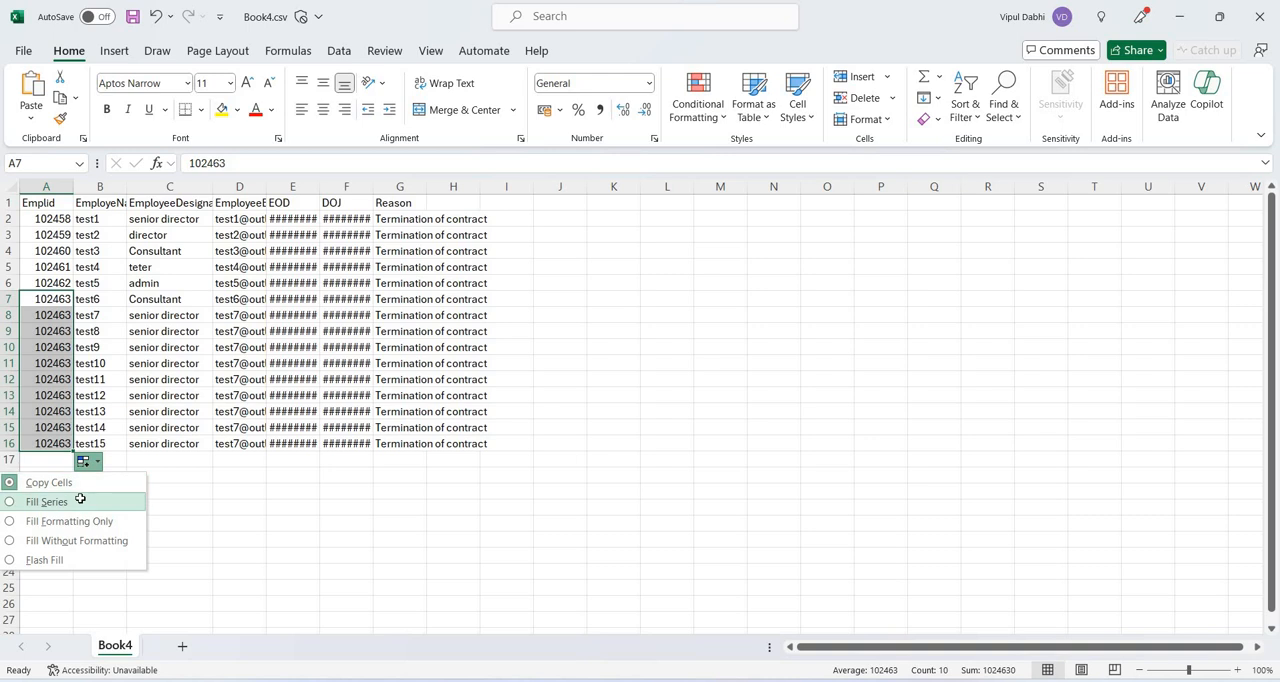
click(80, 502)
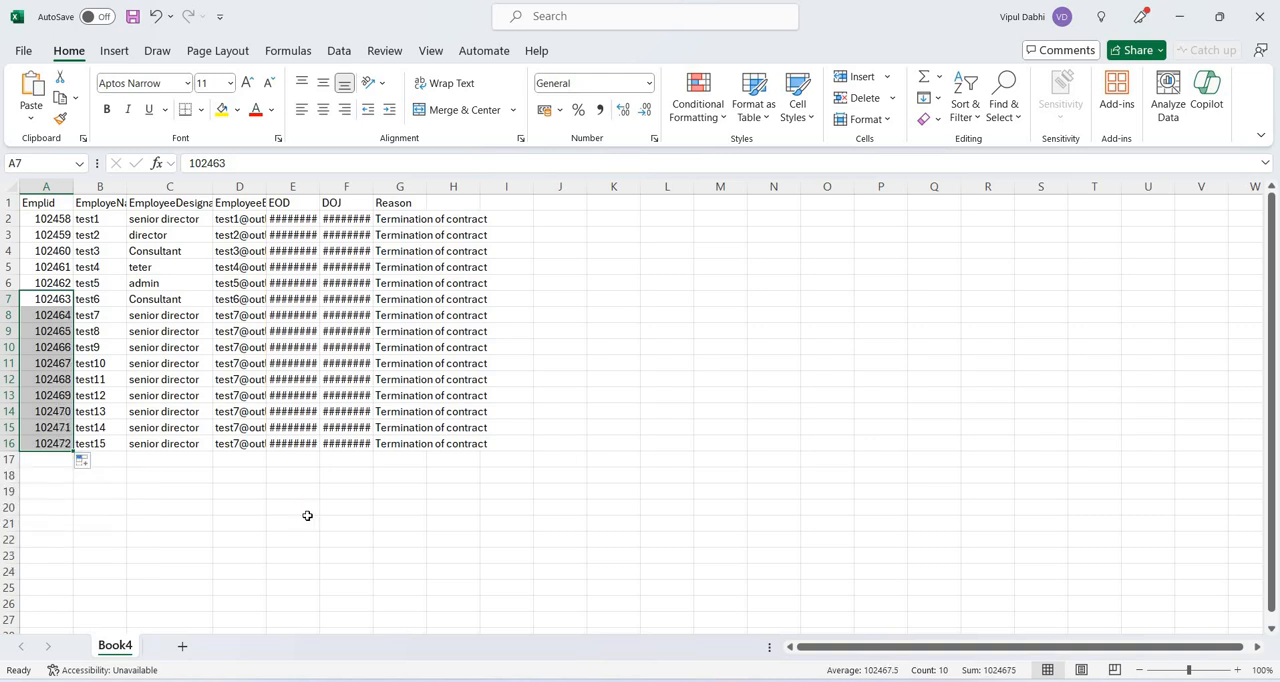
Make the header cells from Emplid to Reason bold and save Book4.csv.
key(ctrl+Home)
key(shift+Right)
key(shift+Right)
key(shift+Right)
key(shift+Right)
key(shift+Right)
key(shift+Right)
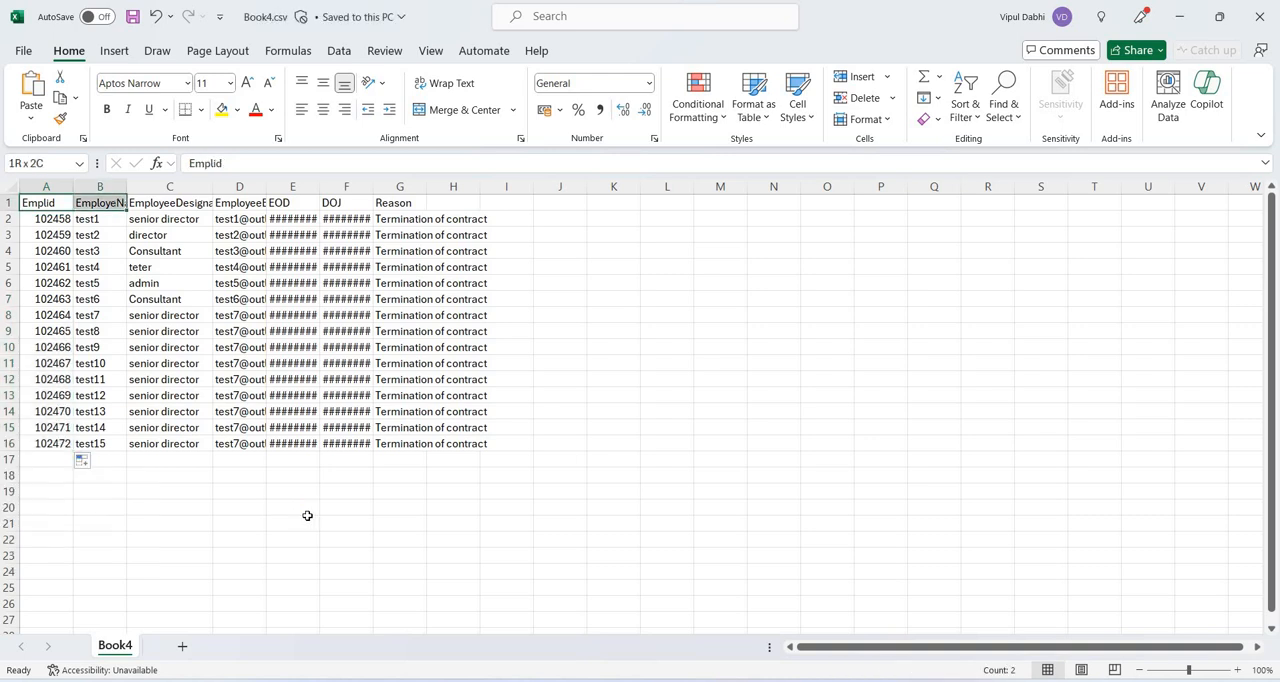
key(ctrl+b)
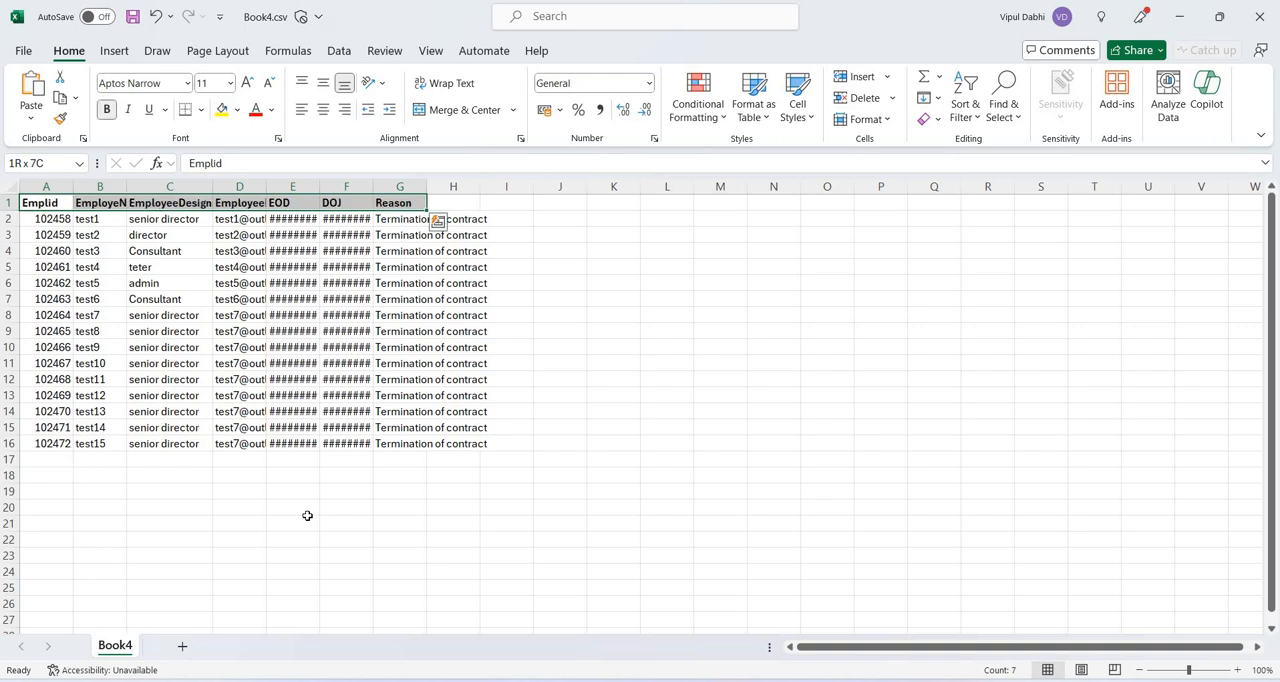
key(ctrl+Home)
key(ctrl+s)
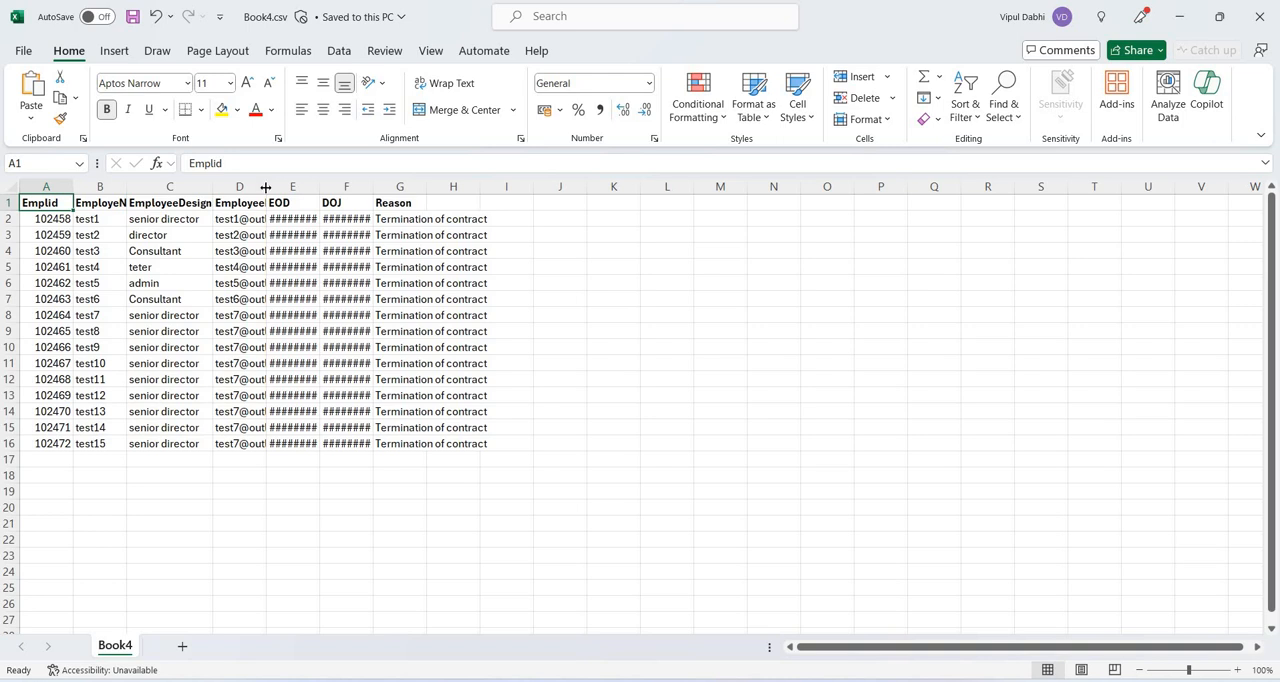
Widen the EmployeeEmail column and try to fill its cells from the test6 row down to the test15 row with Flash Fill.
drag(266, 187, 366, 187)
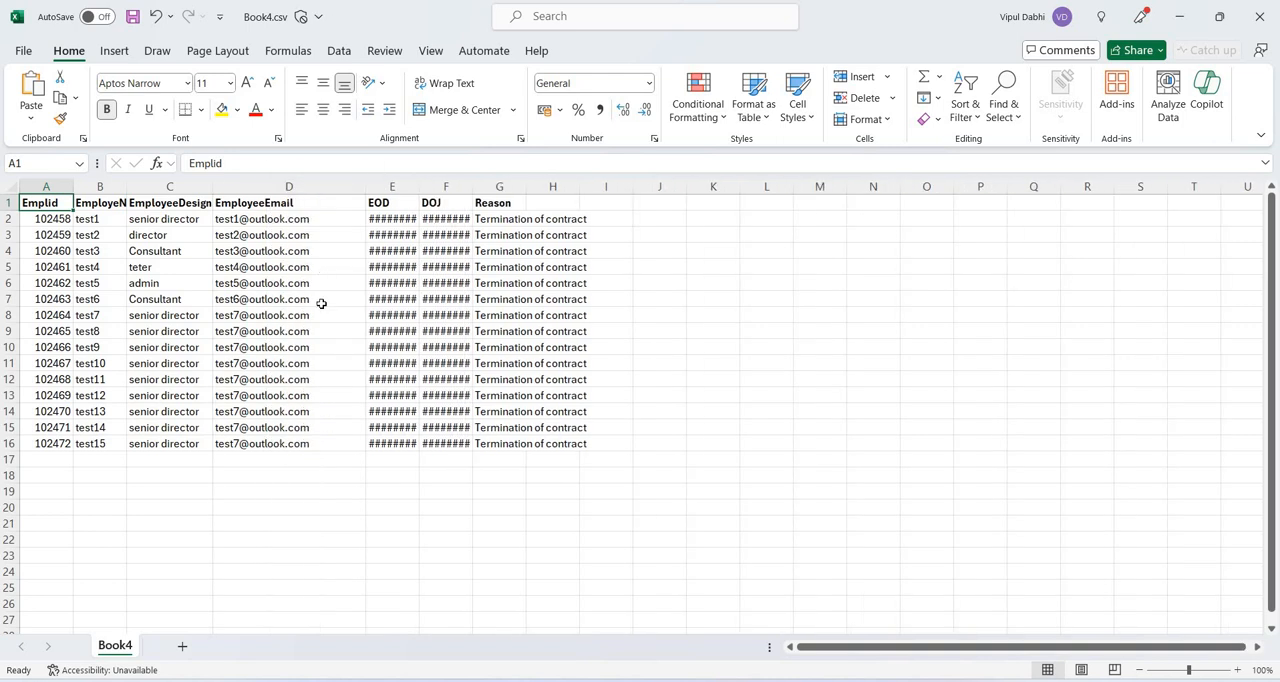
click(321, 303)
drag(359, 411, 366, 451)
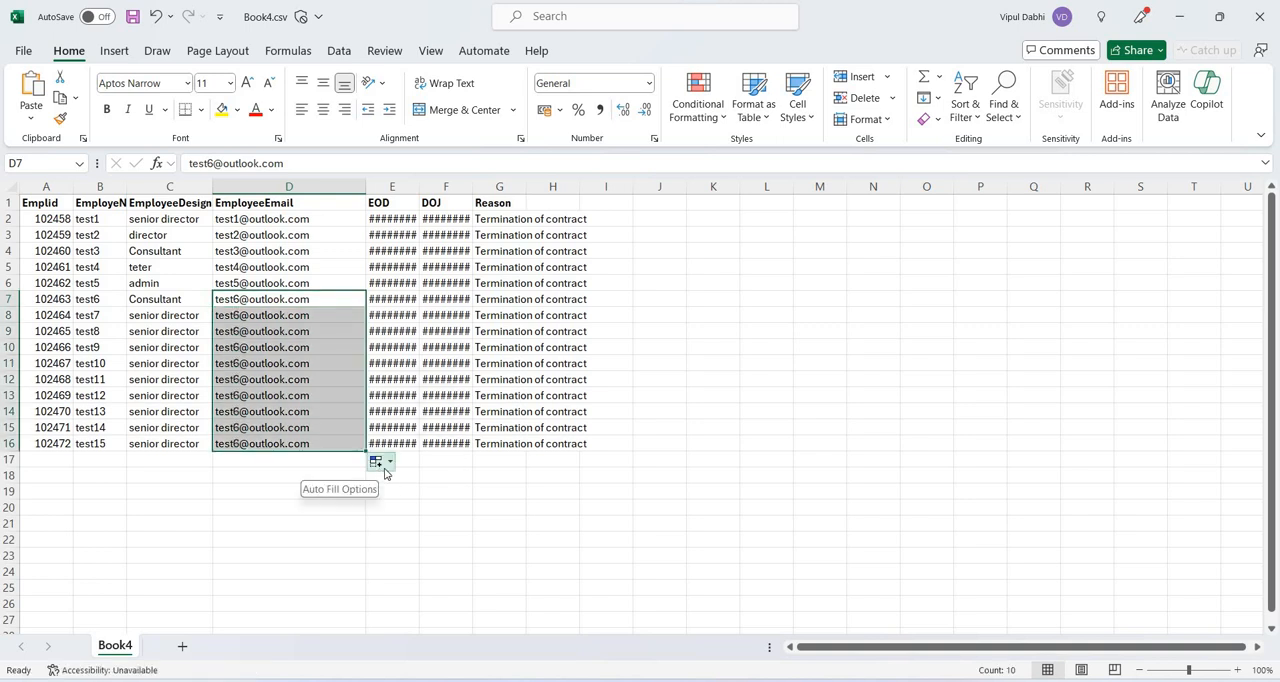
click(385, 468)
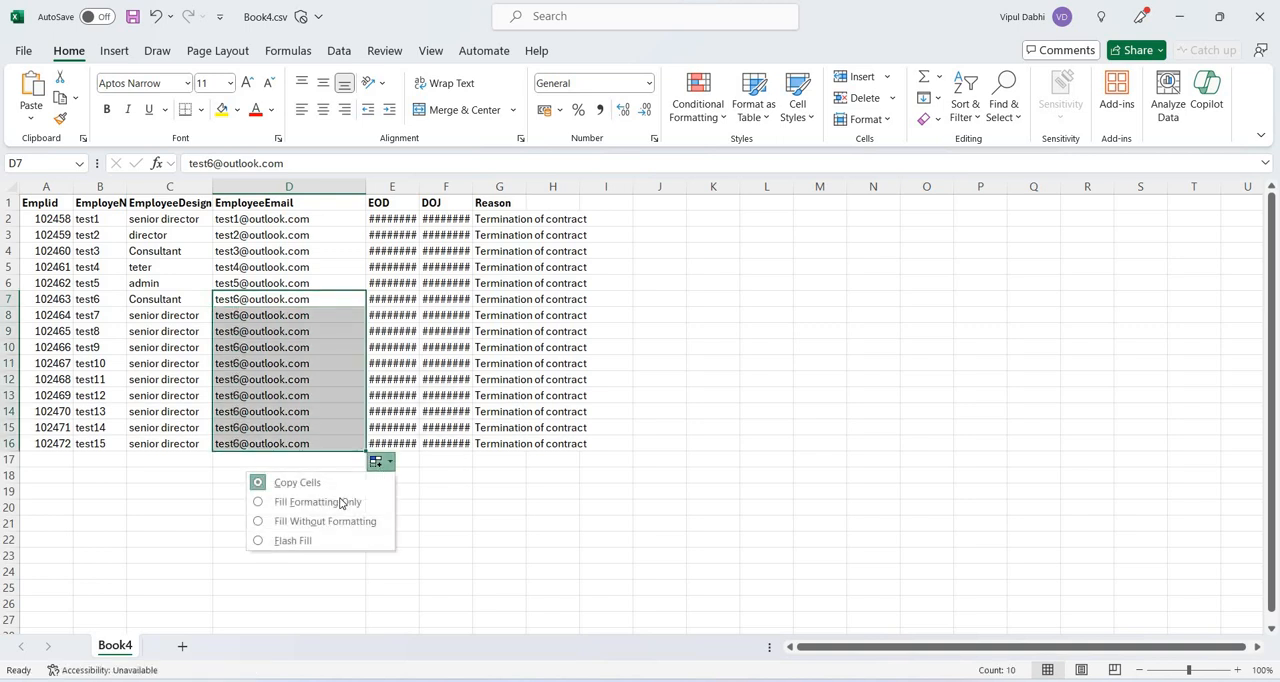
click(324, 545)
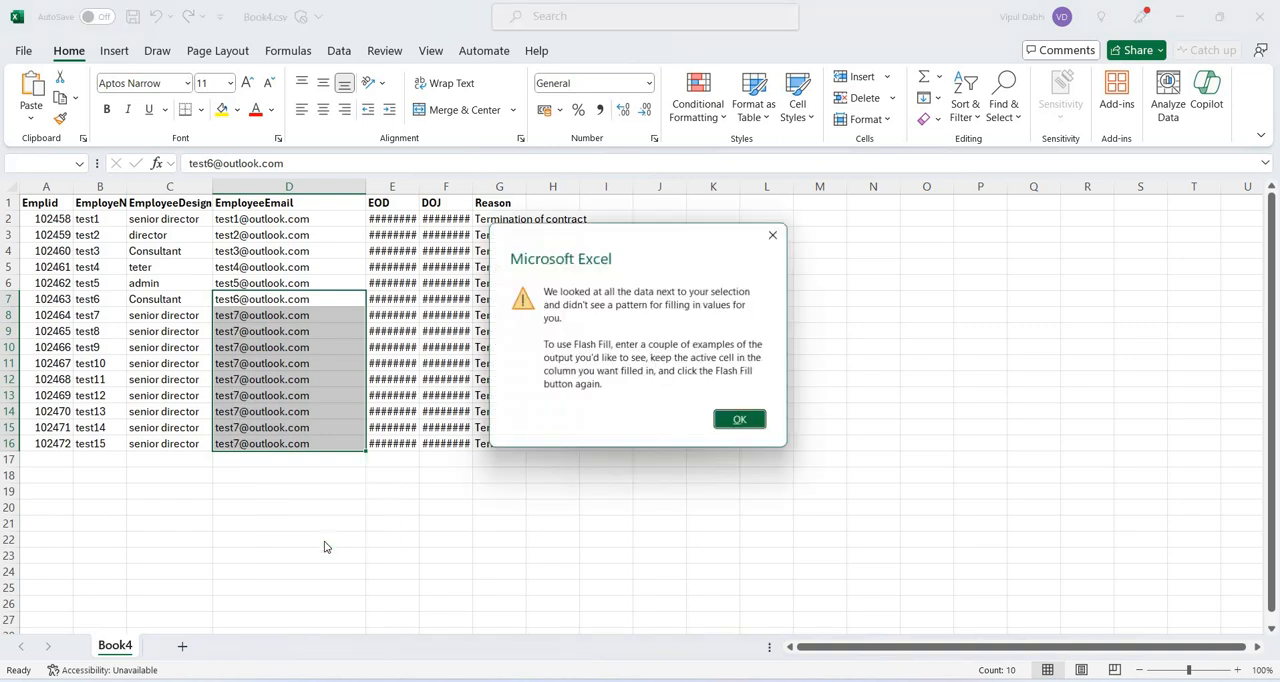
click(742, 421)
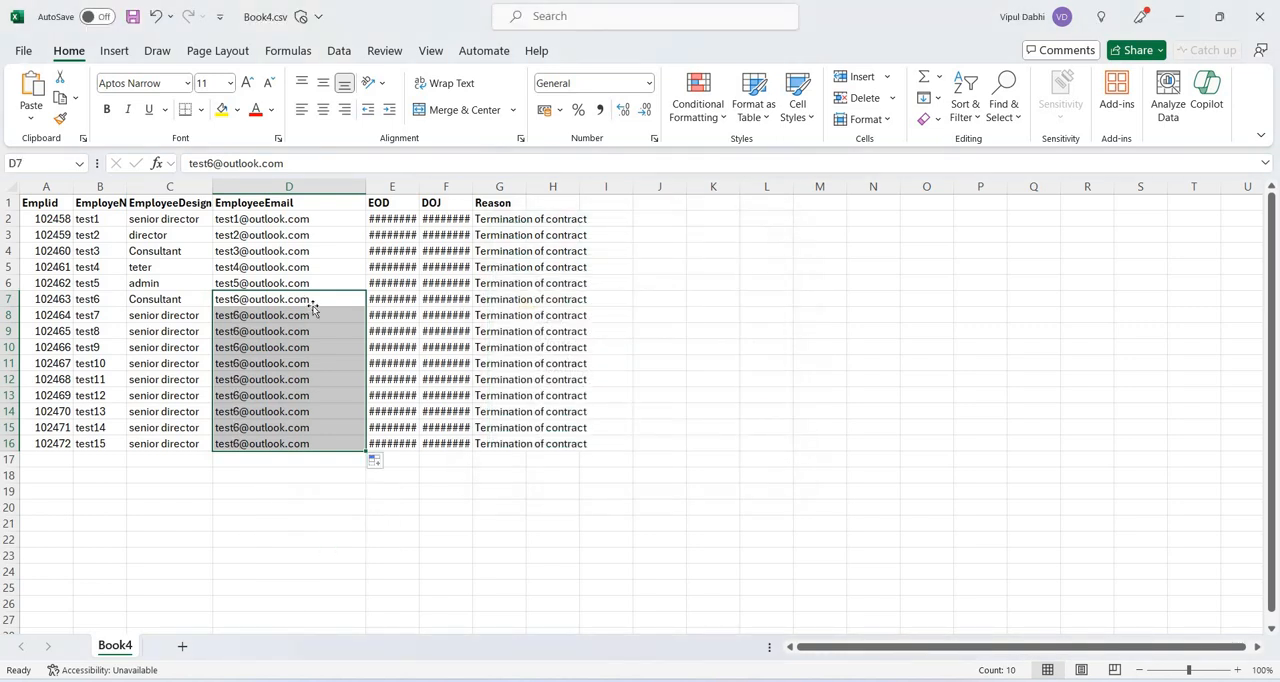
Try to continue the EmployeeEmail series down to row 16 by filling from D7, from D5 with formatting only, and from D2.
click(312, 305)
drag(366, 306, 359, 455)
click(357, 269)
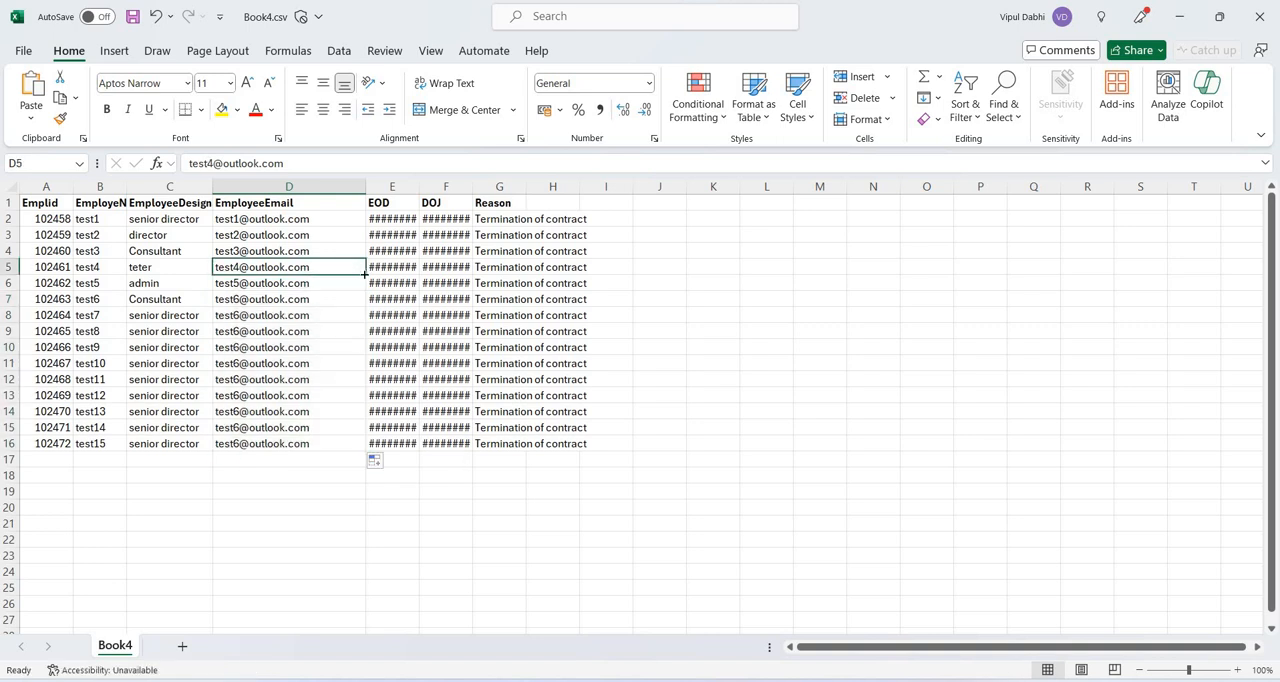
drag(366, 275, 349, 452)
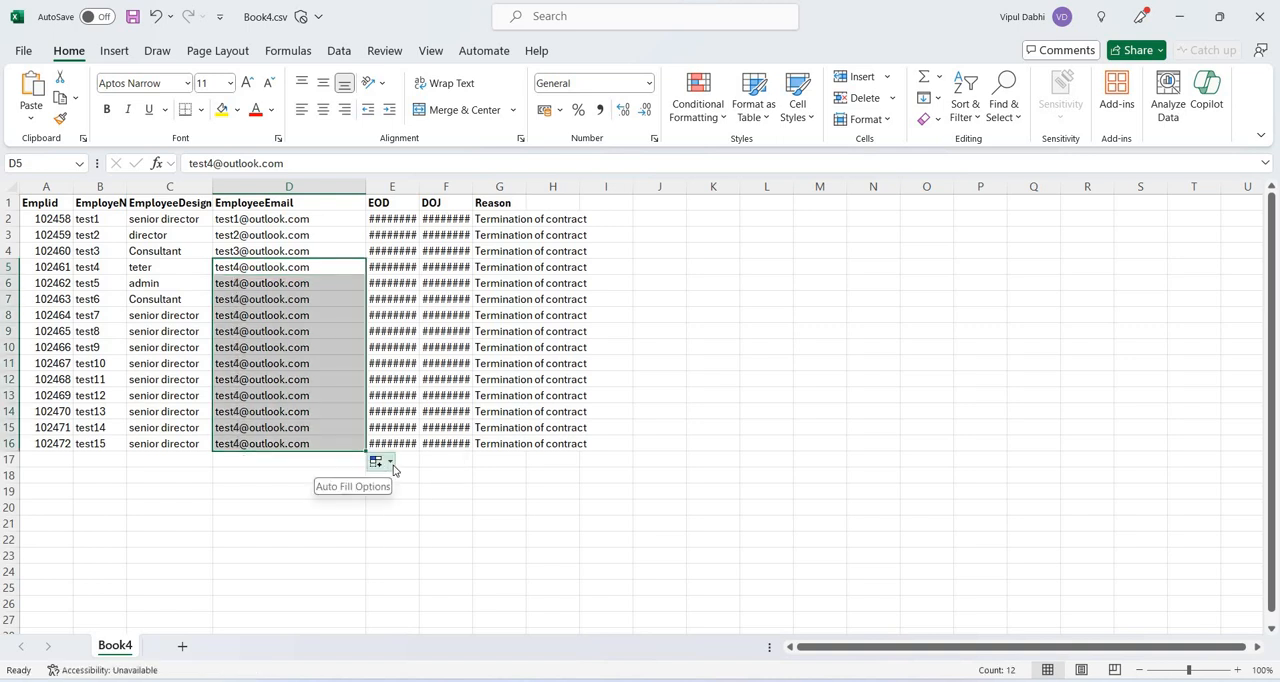
click(390, 463)
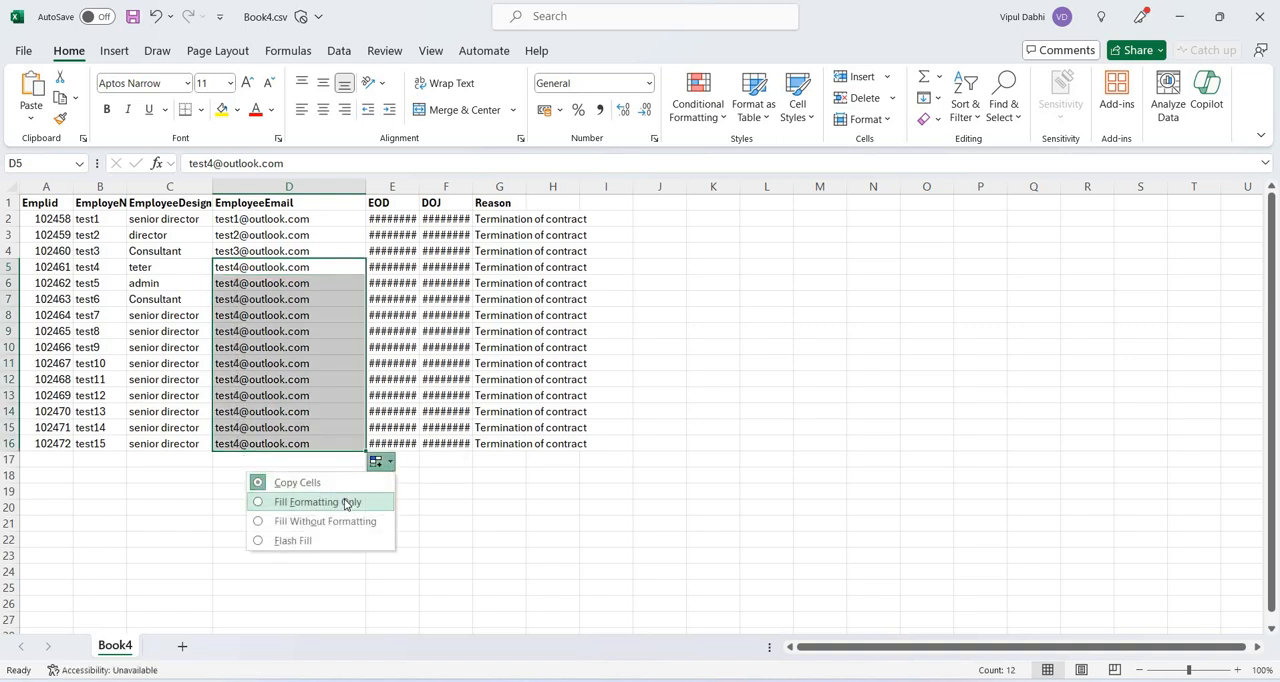
click(344, 501)
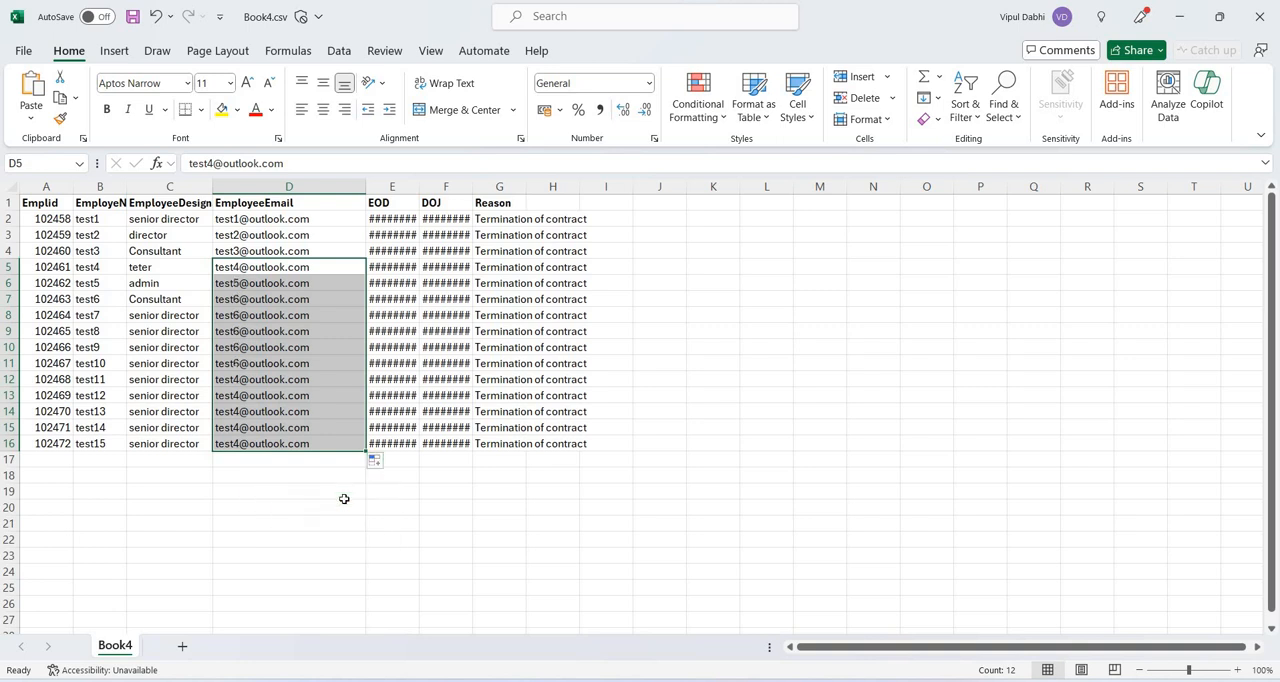
click(307, 218)
drag(366, 226, 336, 451)
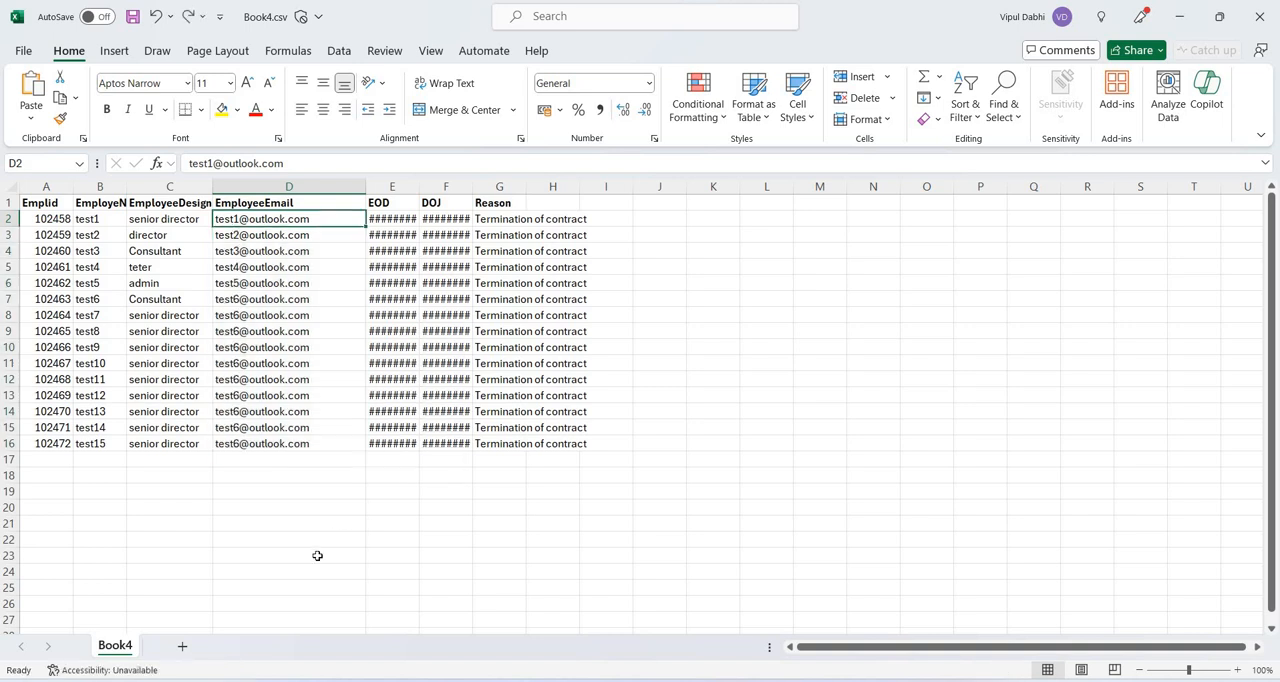
Change the number in the EmployeeEmail address of the test7 row (D8) to 7.
key(Down)
key(Down)
key(Down)
key(Down)
key(Down)
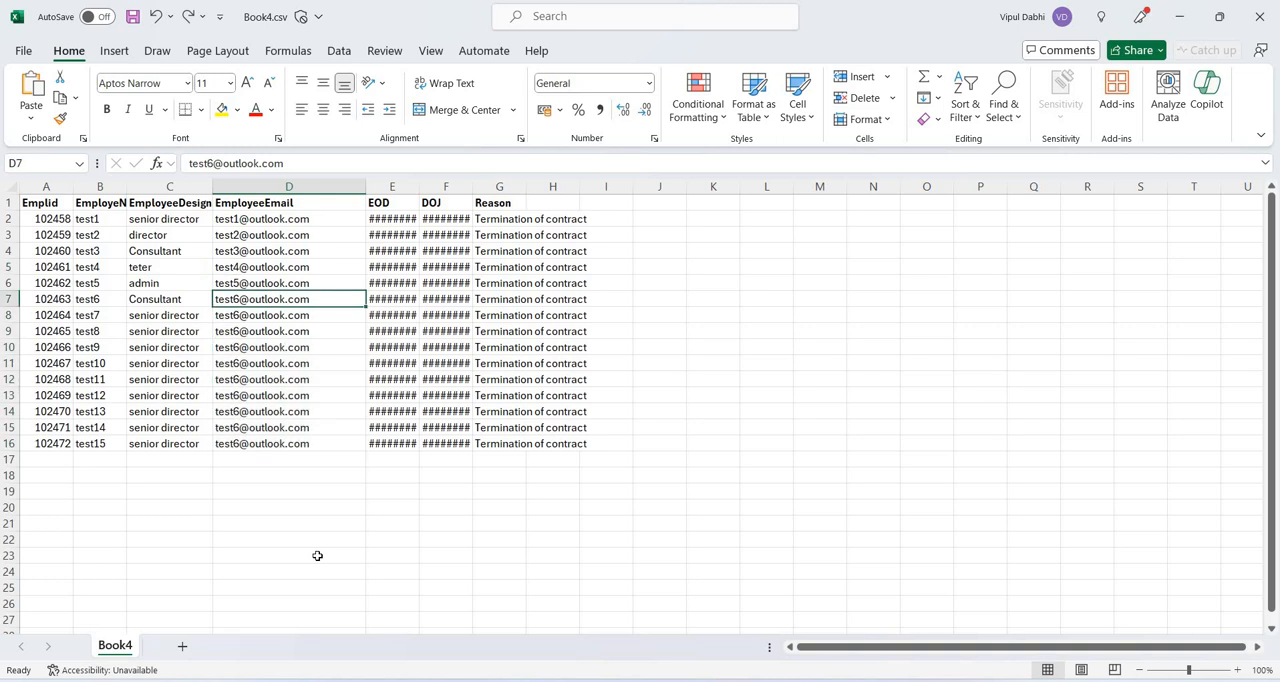
key(Down)
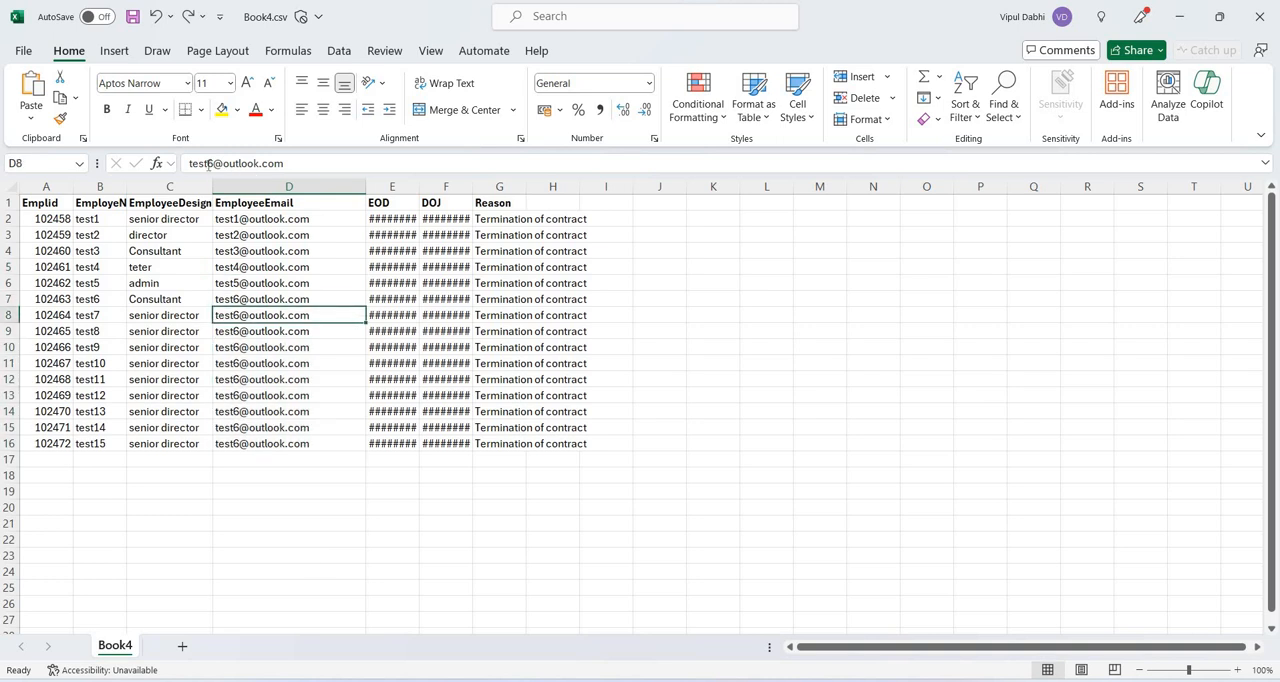
click(208, 165)
key(BackSpace)
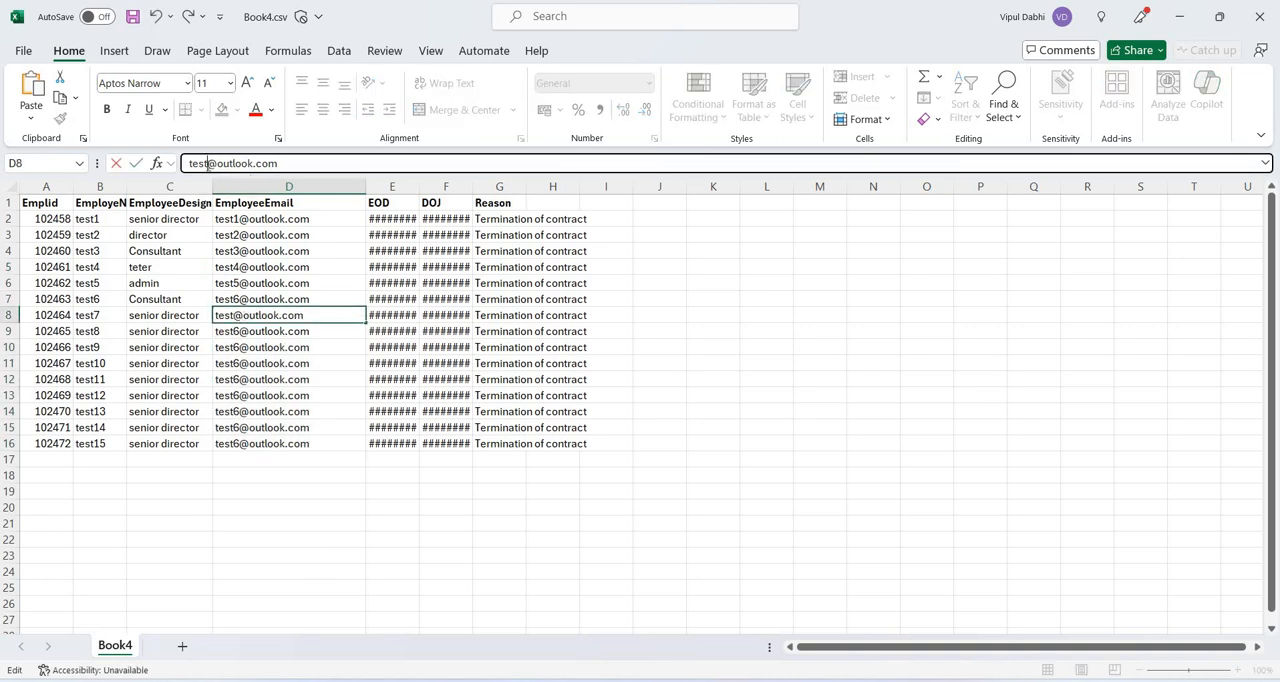
text(7)
key(Return)
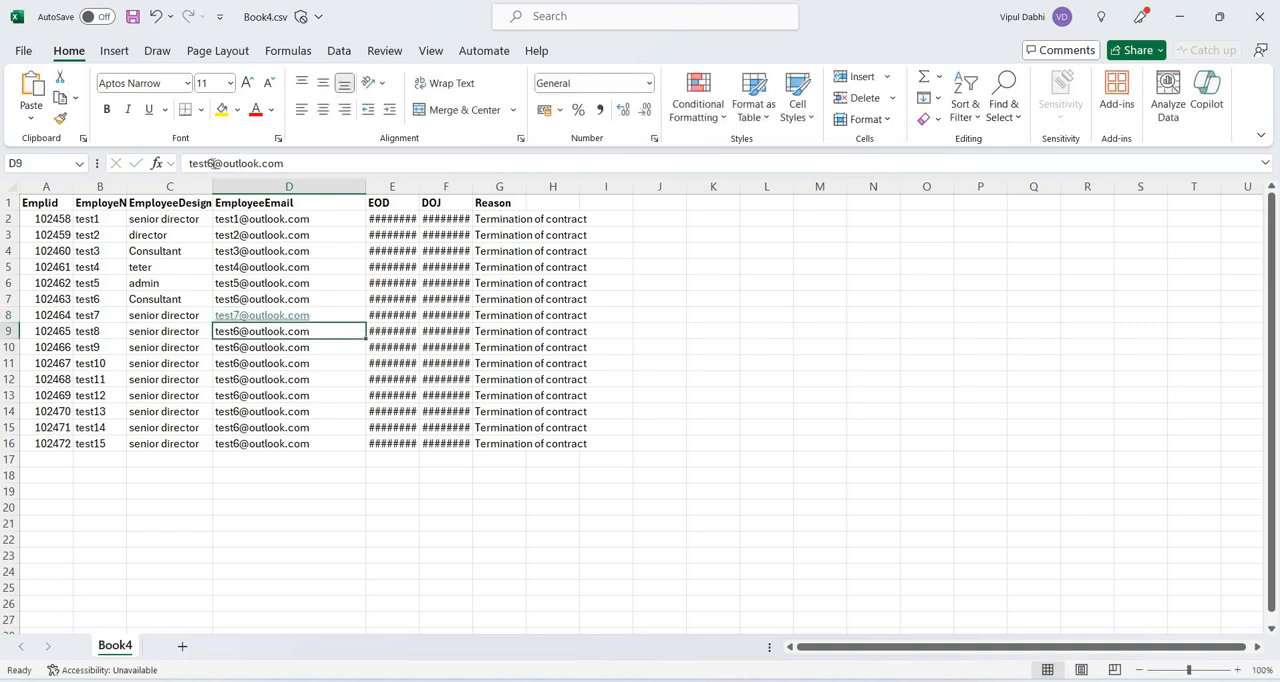
Change the numbers in the EmployeeEmail addresses of the test8 and test9 rows to 8 and 9.
click(212, 163)
key(BackSpace)
text(8)
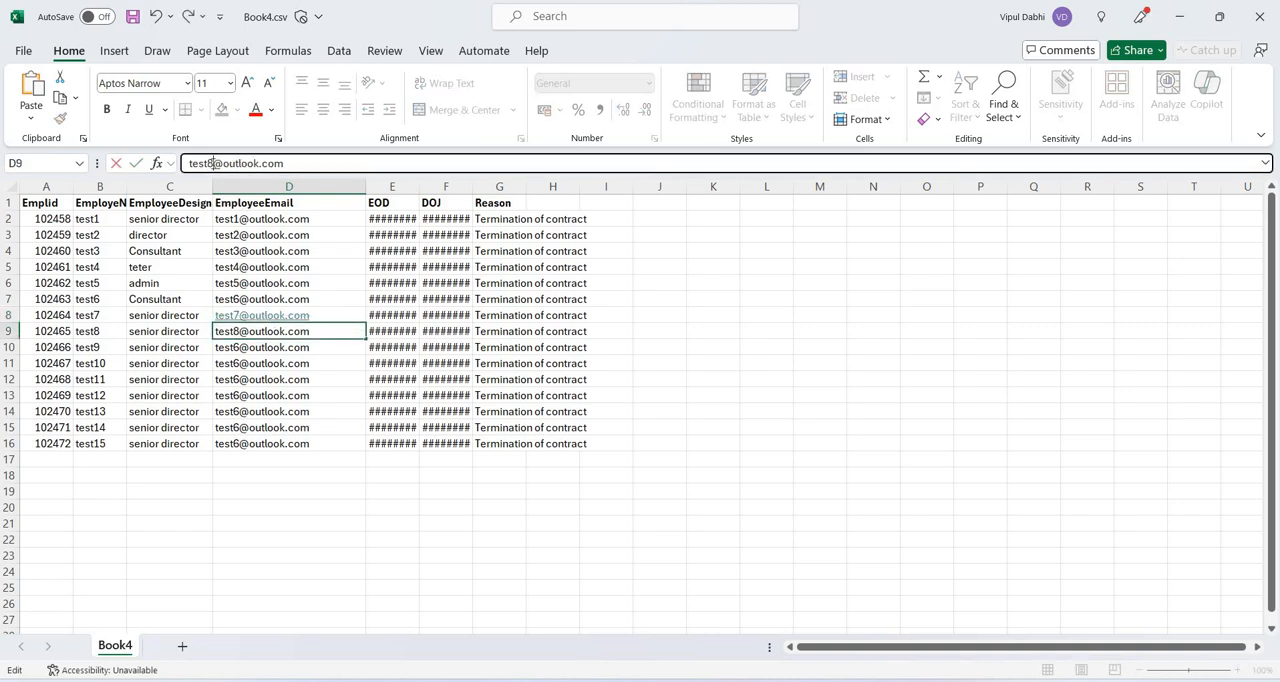
key(Return)
click(212, 163)
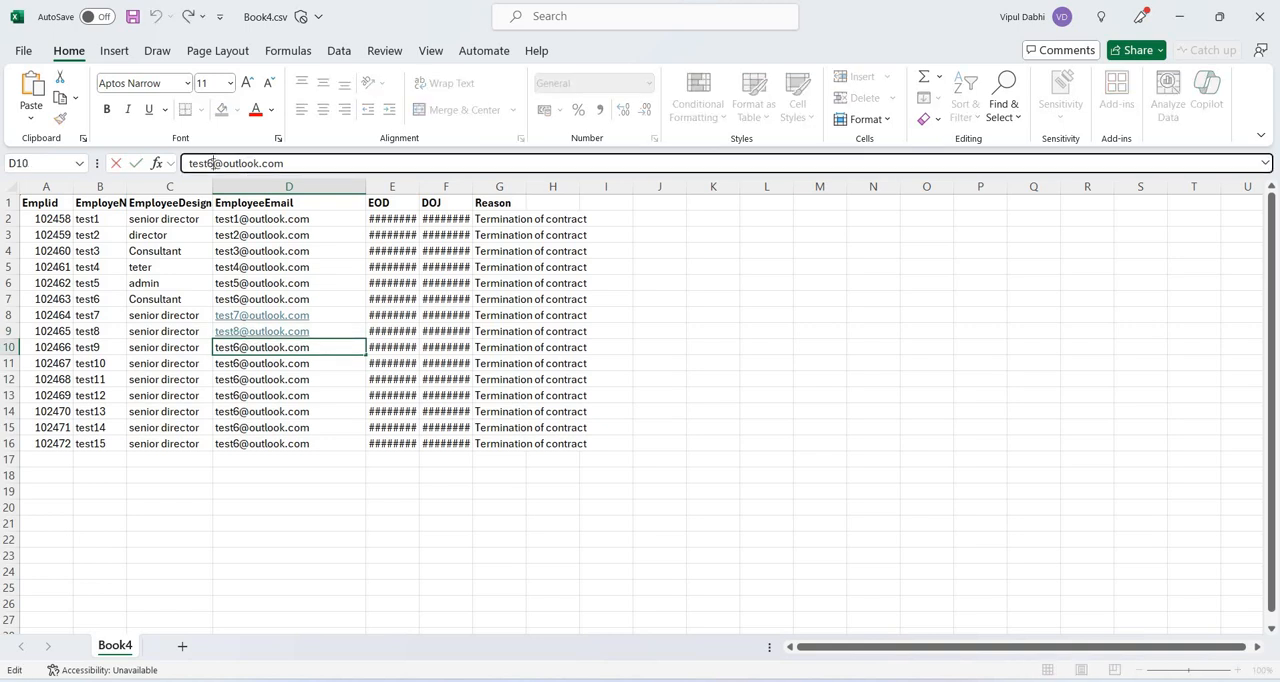
key(BackSpace)
text(9)
key(Return)
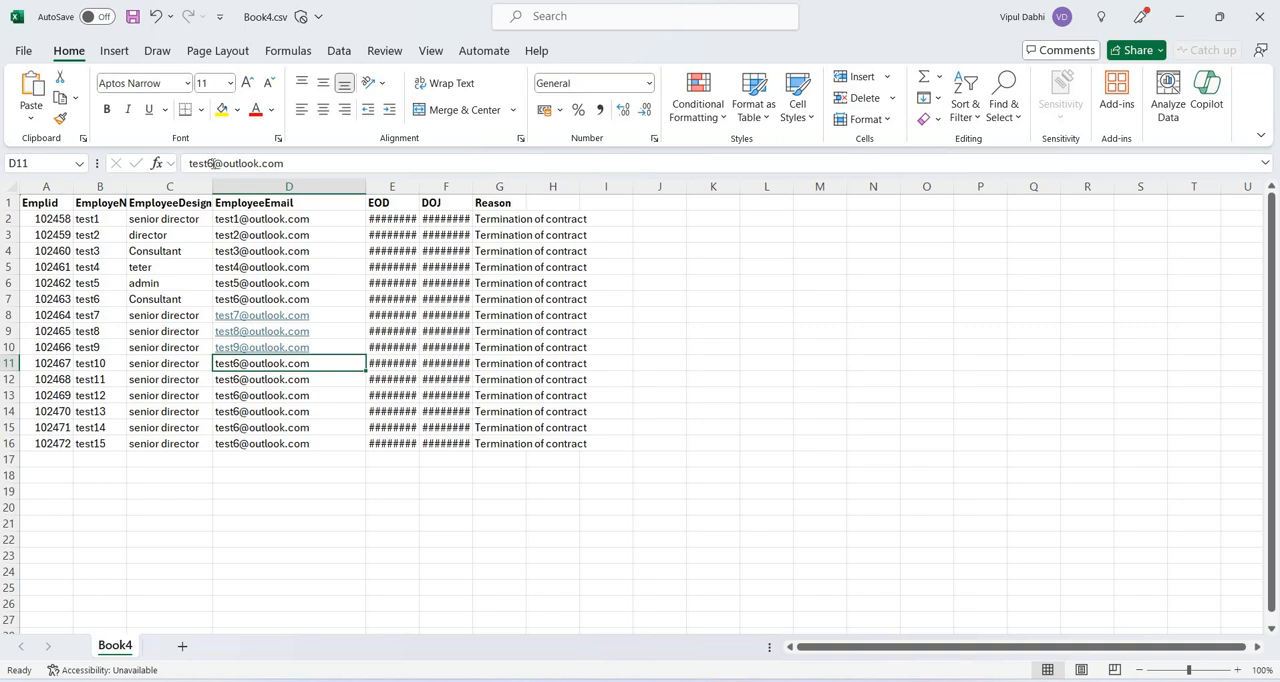
Change the numbers in the EmployeeEmail addresses of the test10 and test11 rows to 10 and 11.
click(212, 163)
key(BackSpace)
text(10)
key(Return)
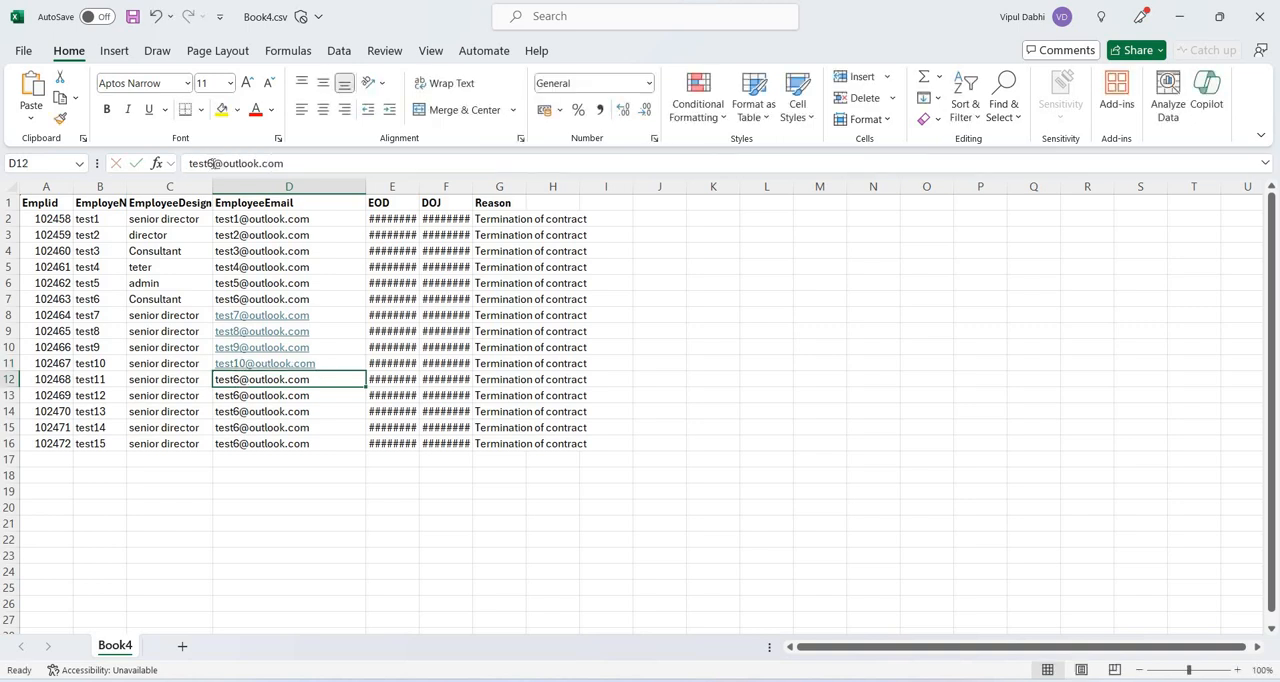
click(212, 163)
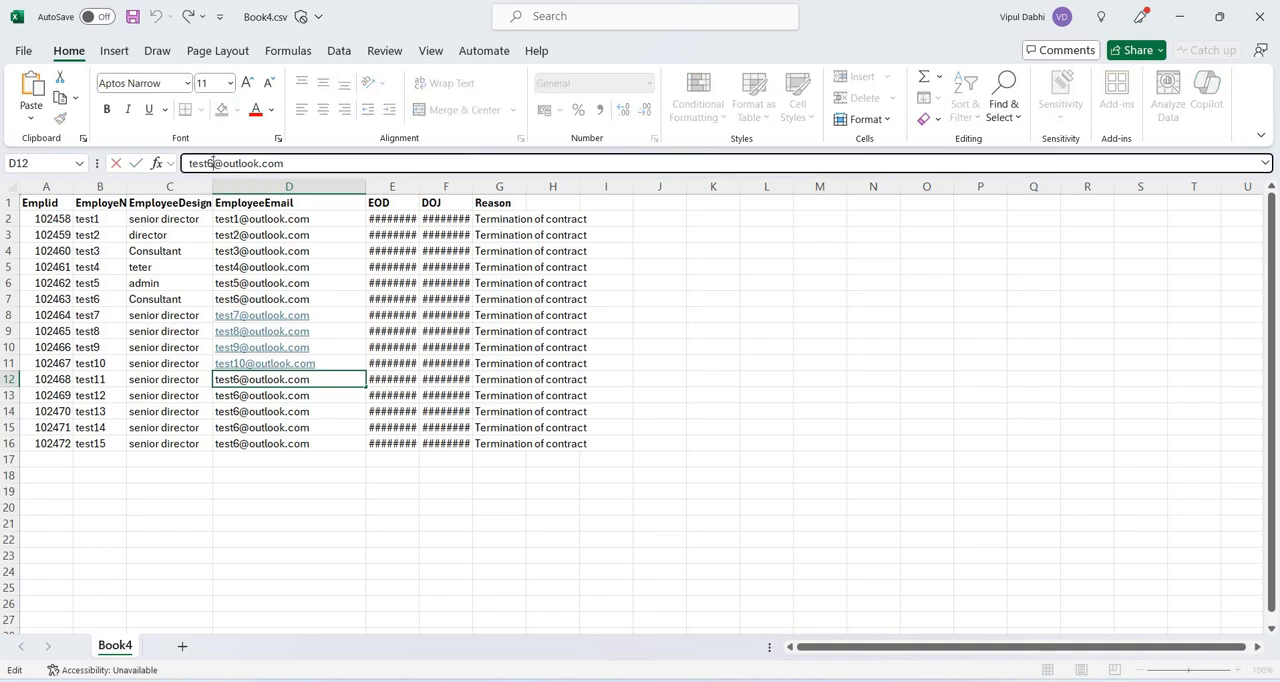
key(BackSpace)
text(11)
key(Return)
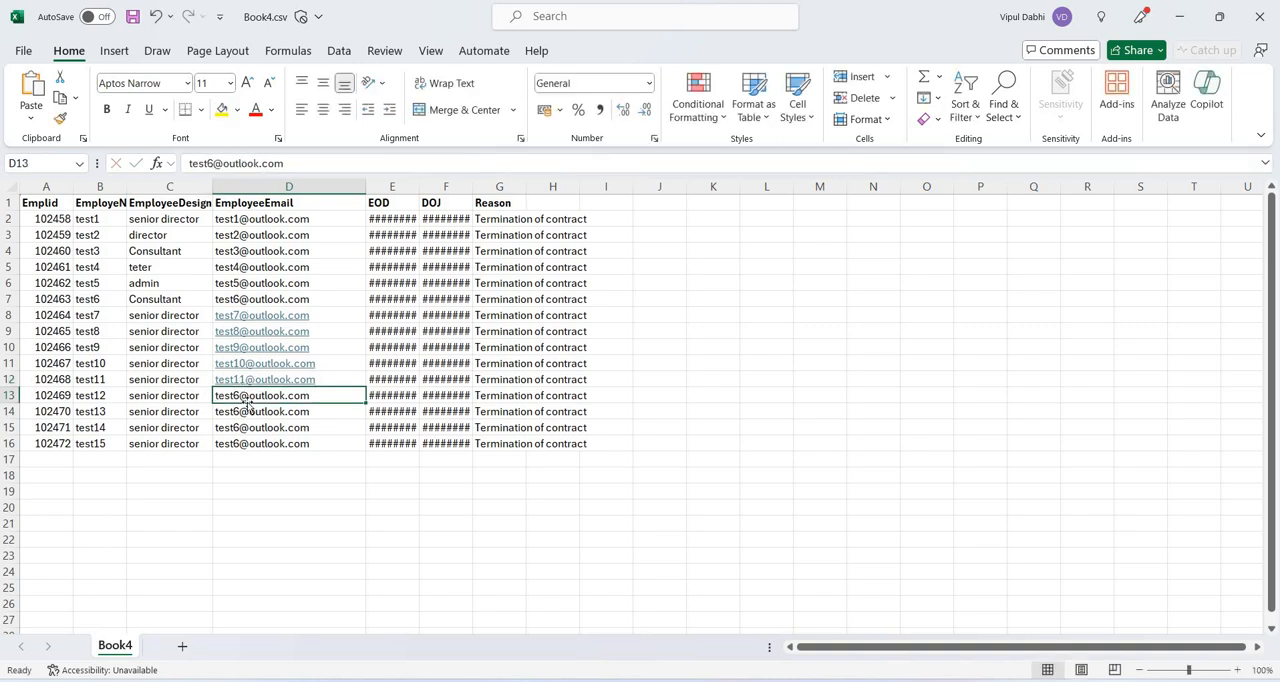
Change the numbers in the EmployeeEmail addresses of the test12, test13 and test14 rows to 12, 13 and 14.
click(212, 163)
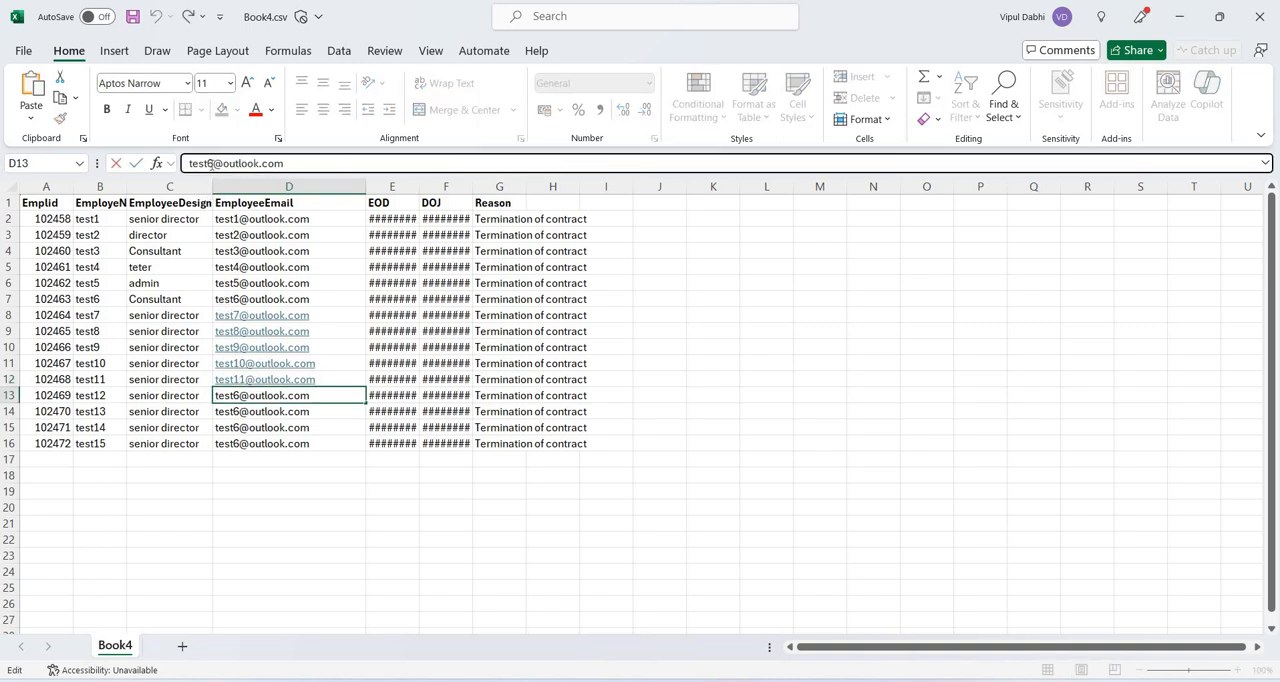
key(BackSpace)
text(12)
key(Return)
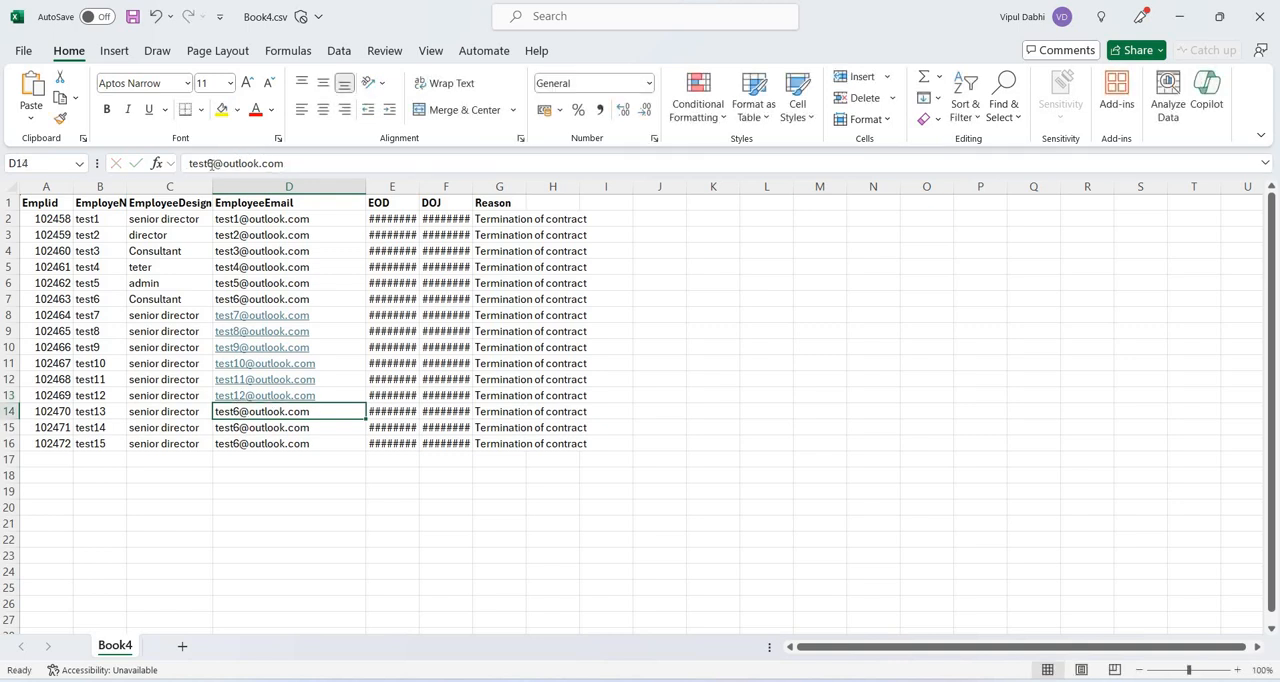
click(210, 163)
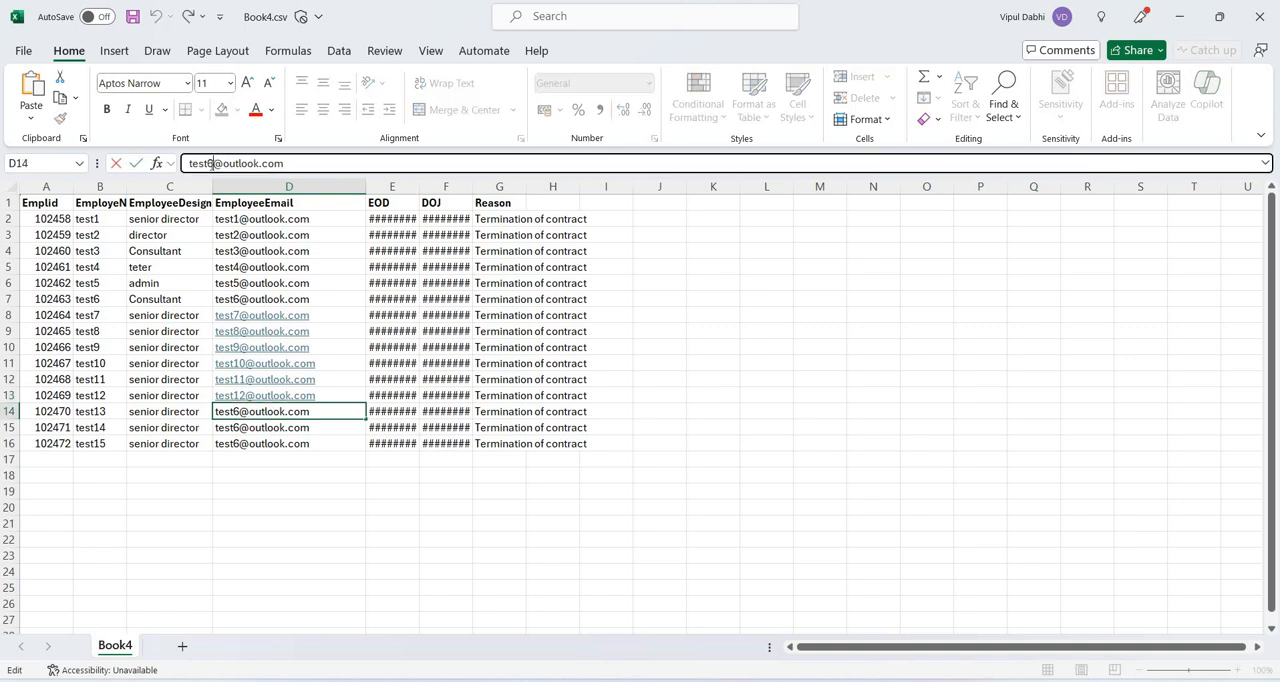
key(BackSpace)
text(13)
key(Return)
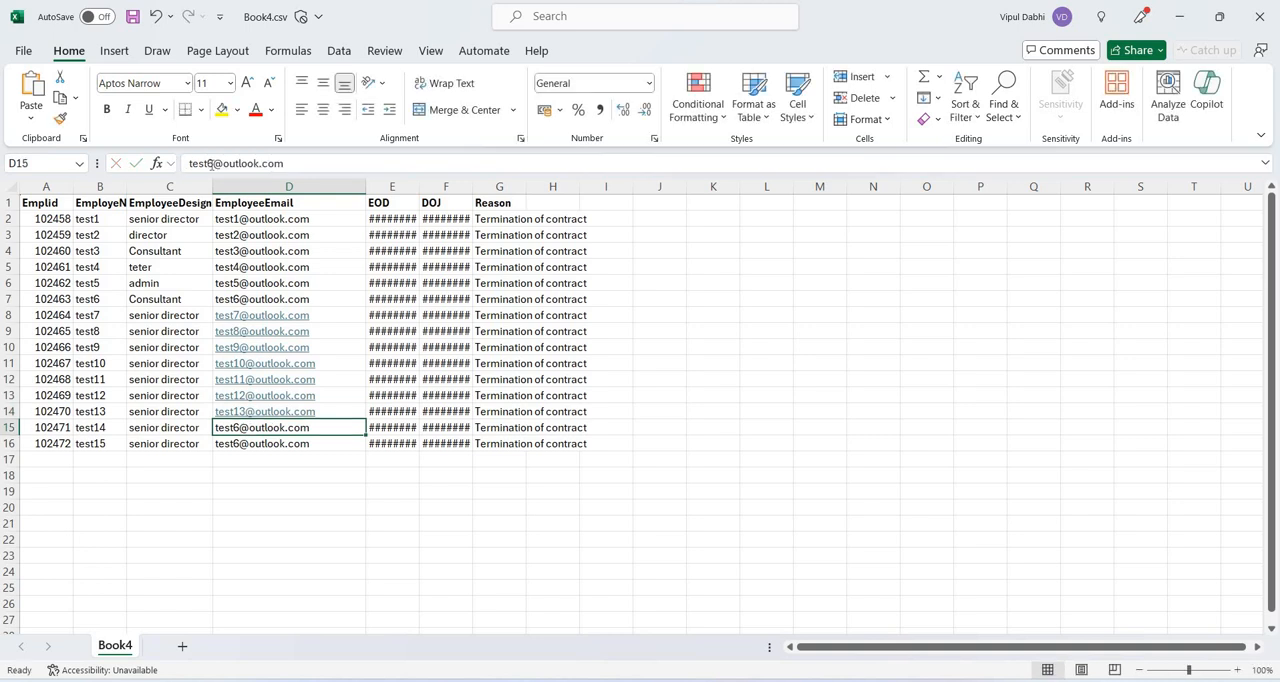
click(210, 163)
key(BackSpace)
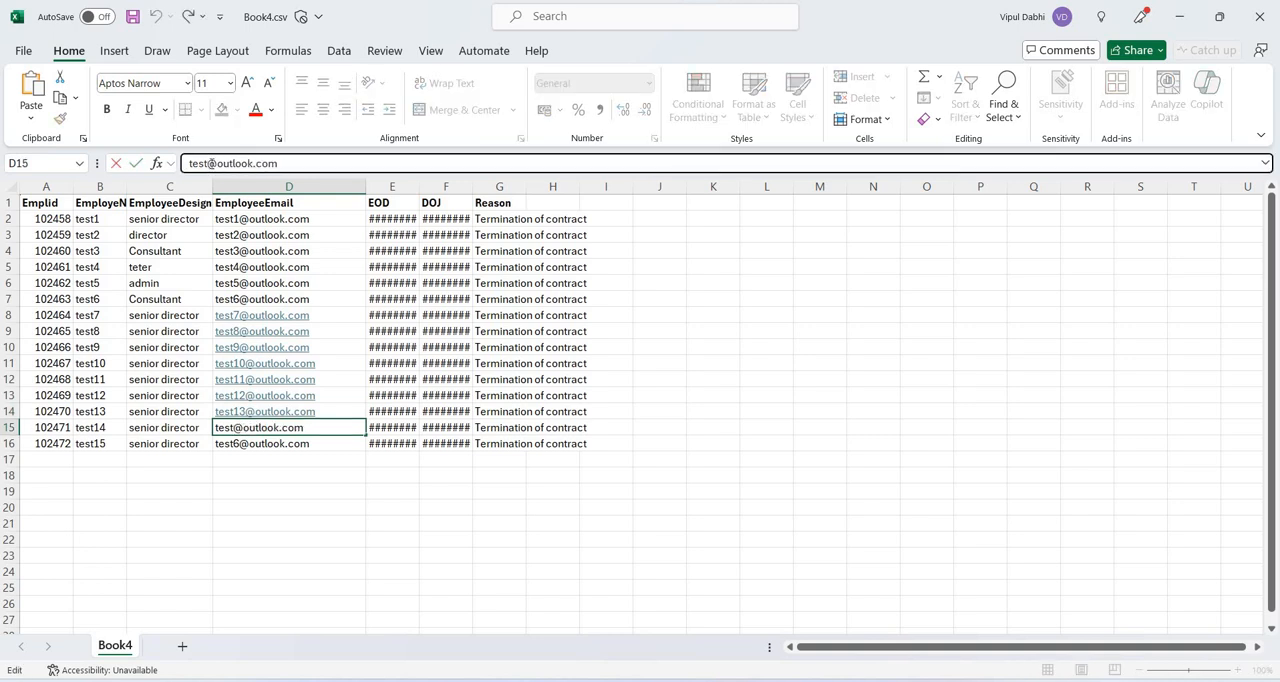
text(14)
key(Return)
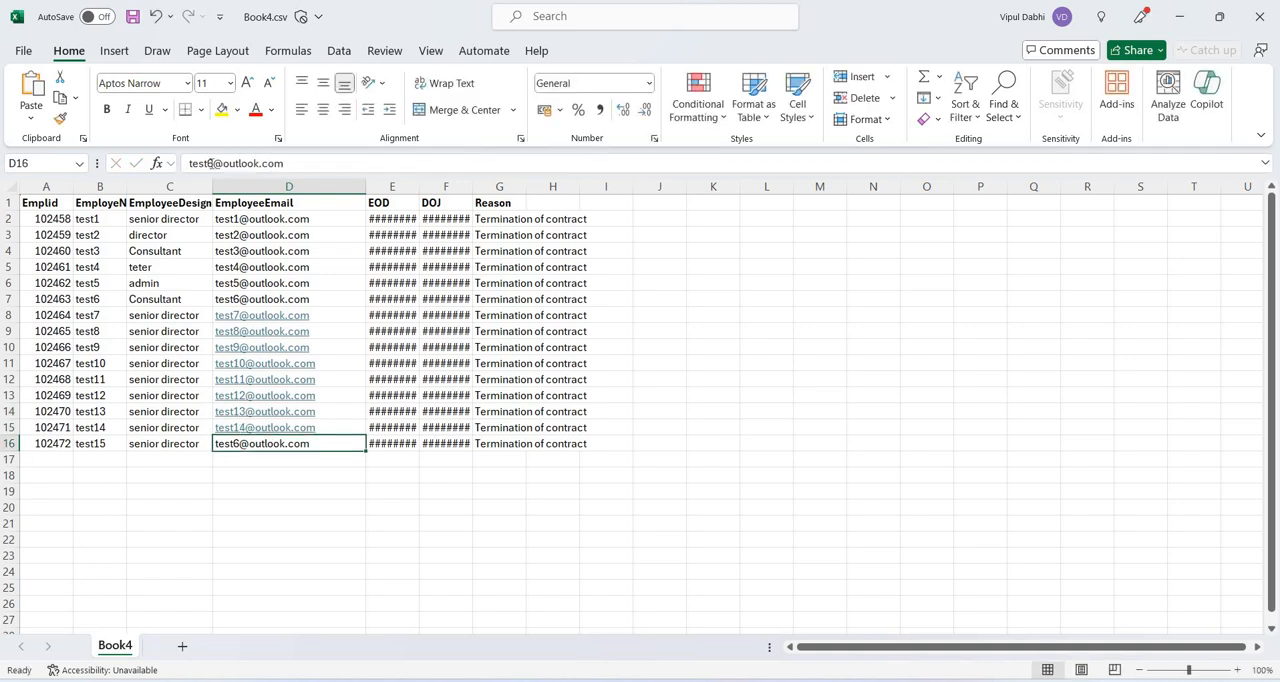
Change the number in the EmployeeEmail address of the test15 row (D16) to 15.
click(210, 163)
key(BackSpace)
text(1)
text(5)
key(Return)
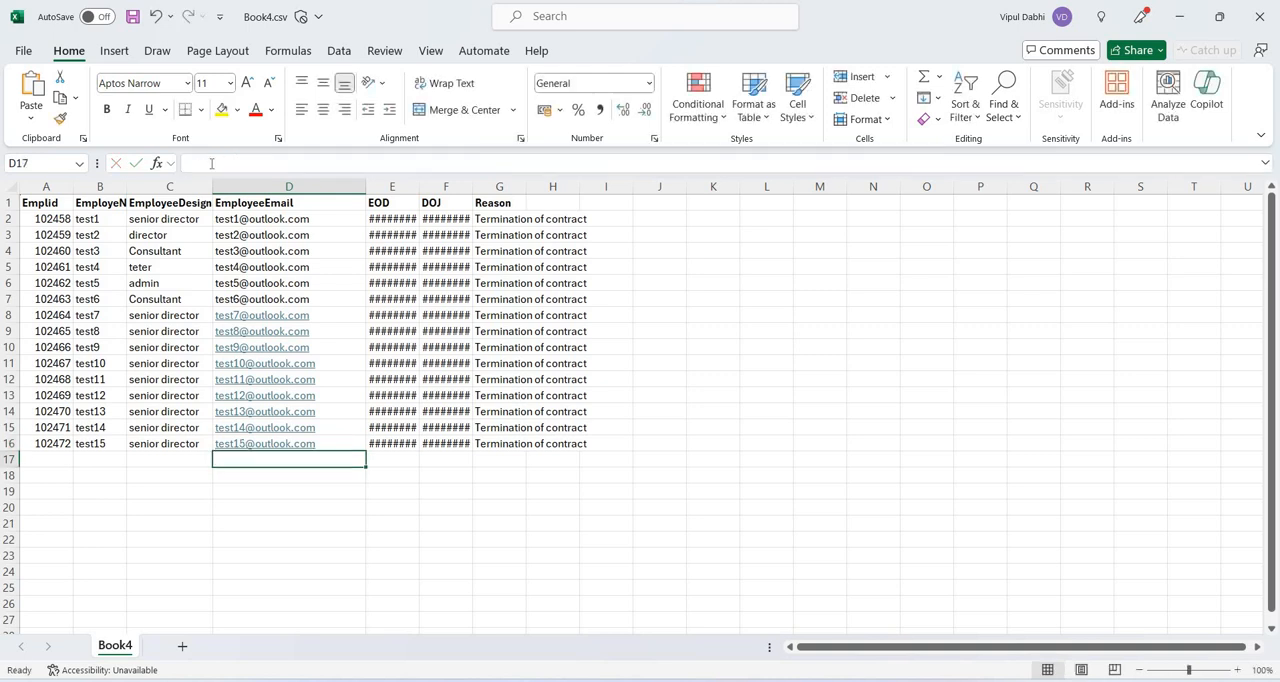
Extend the Emplid column as a number series and the employee names as test16 and test17 into rows 17 and 18.
click(54, 441)
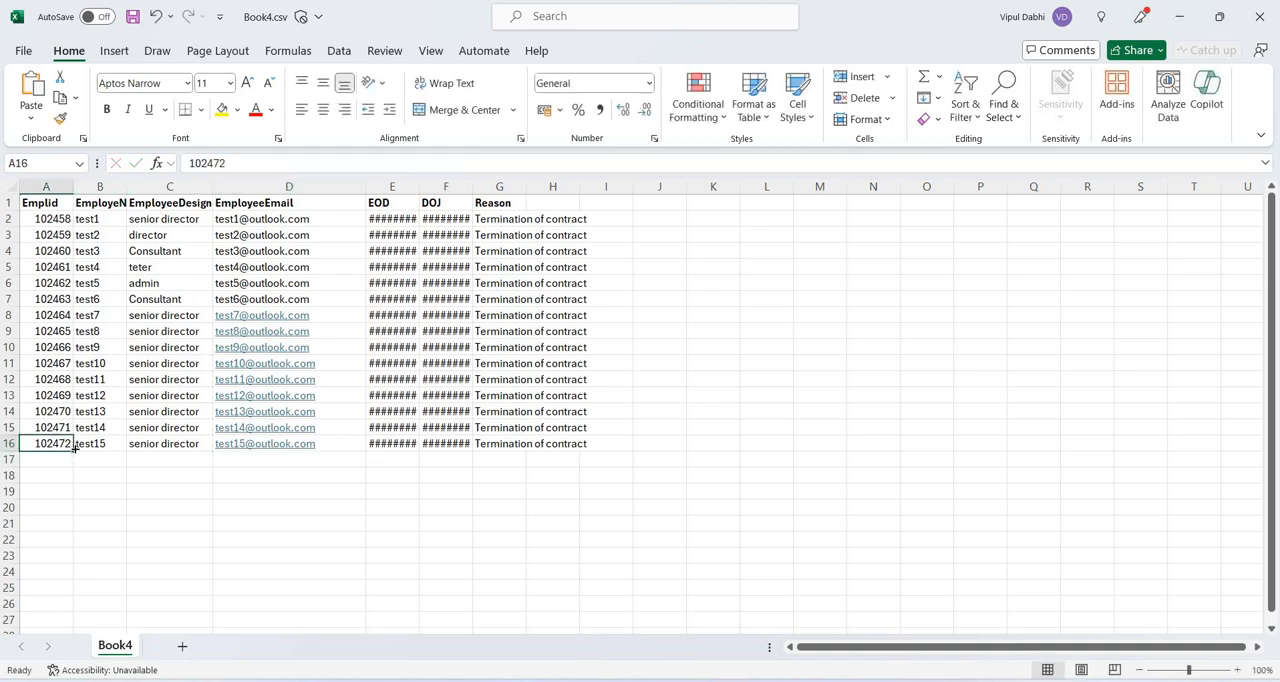
drag(73, 451, 70, 482)
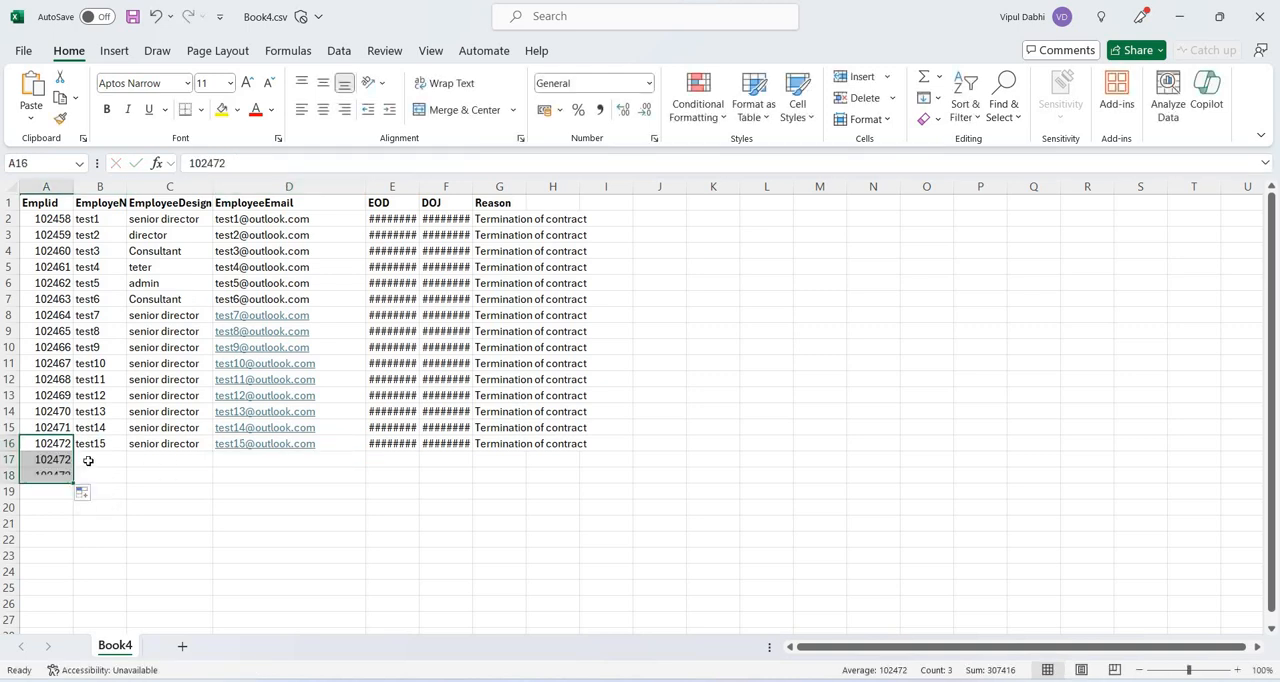
click(85, 495)
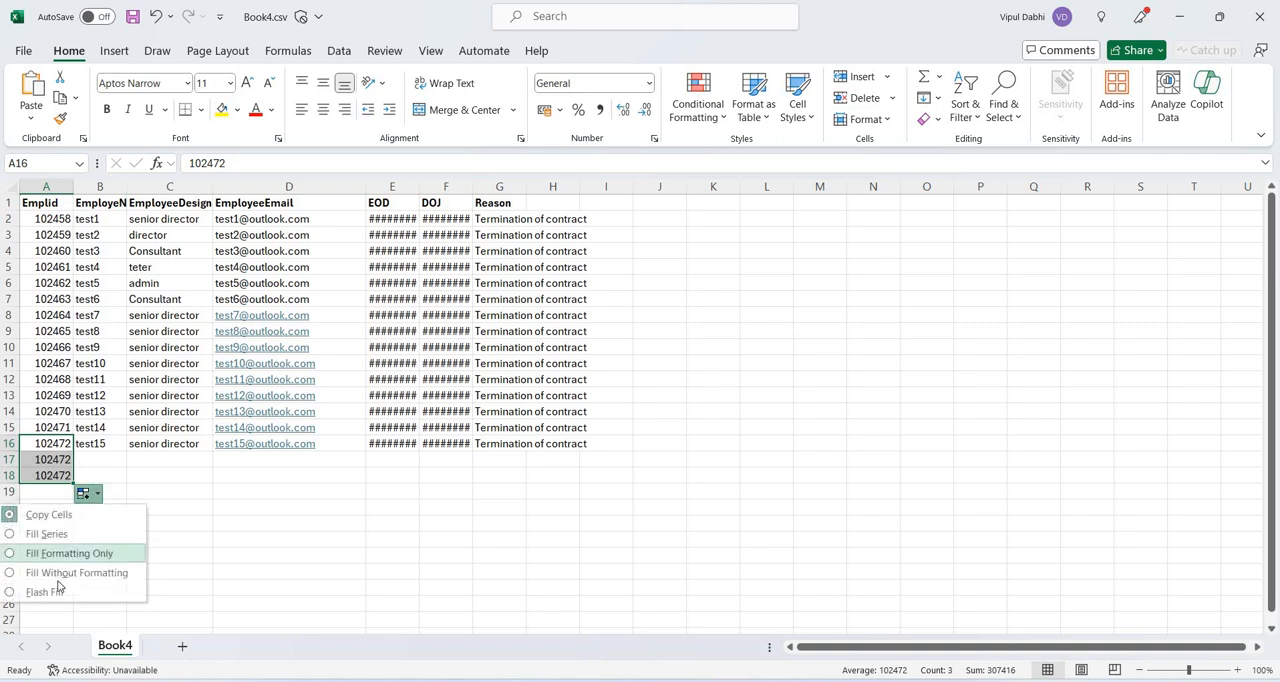
click(58, 534)
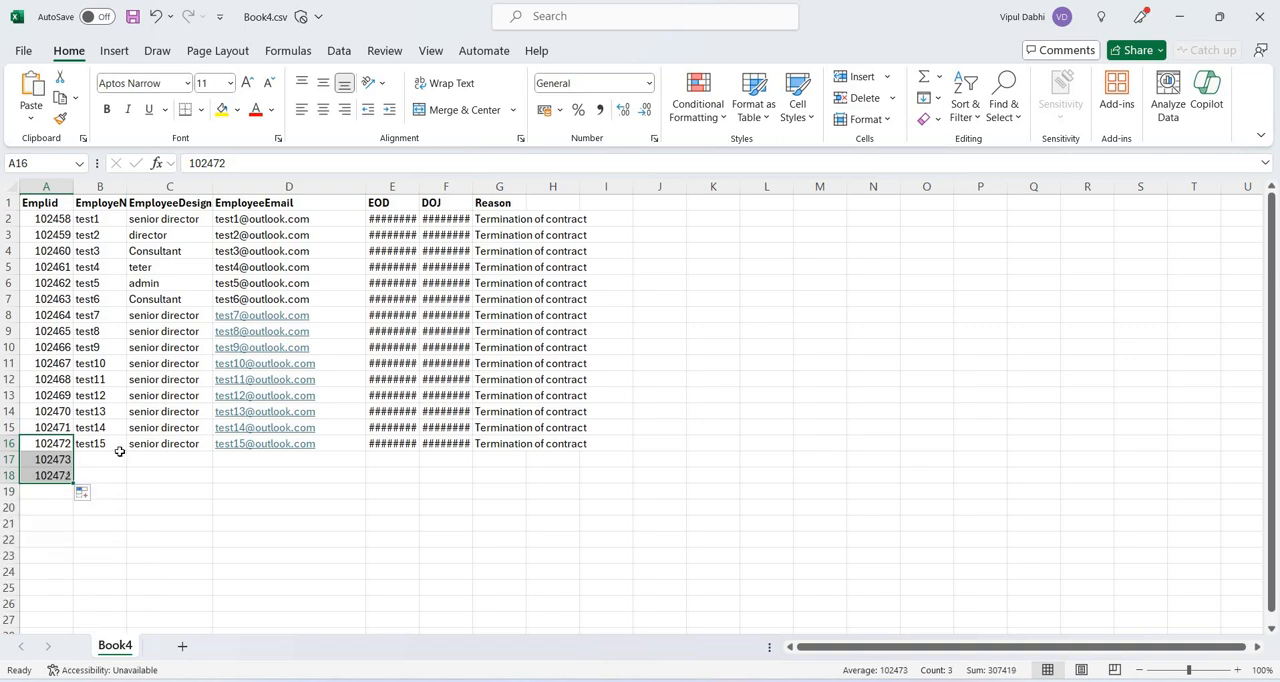
click(121, 448)
drag(125, 449, 128, 484)
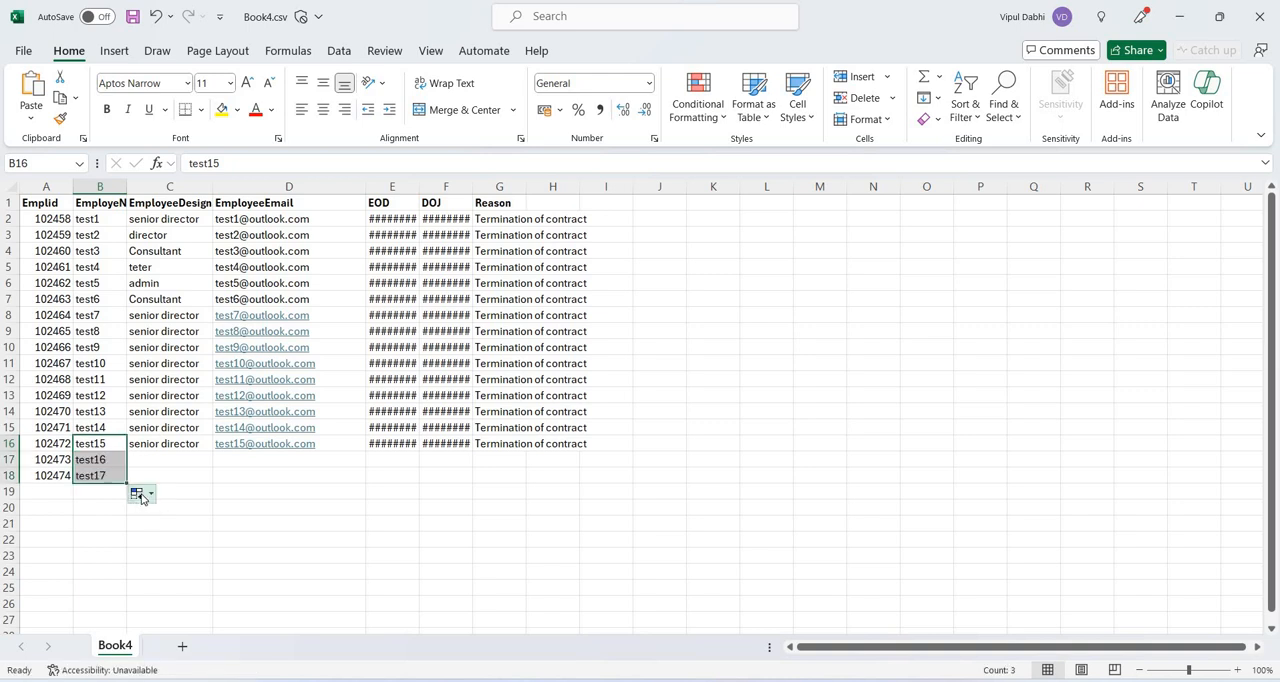
Copy the EmployeeEmail address of the test15 row down to the test16 and test17 rows.
click(338, 443)
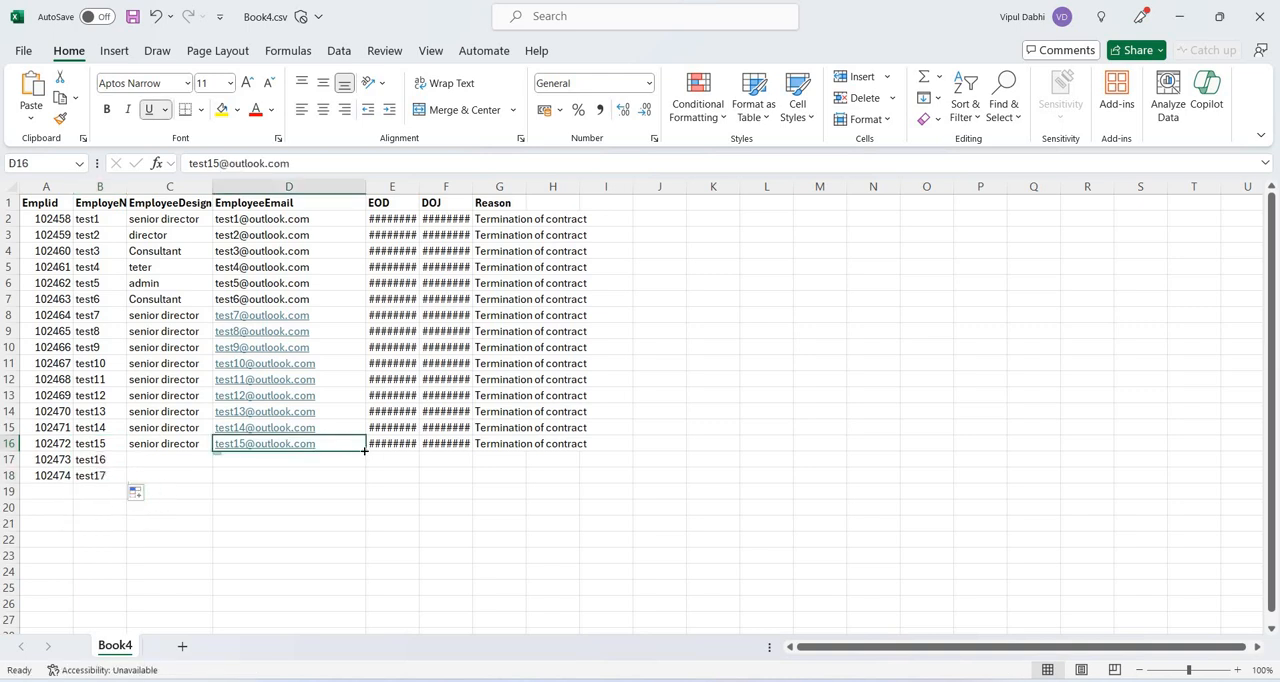
drag(366, 451, 372, 490)
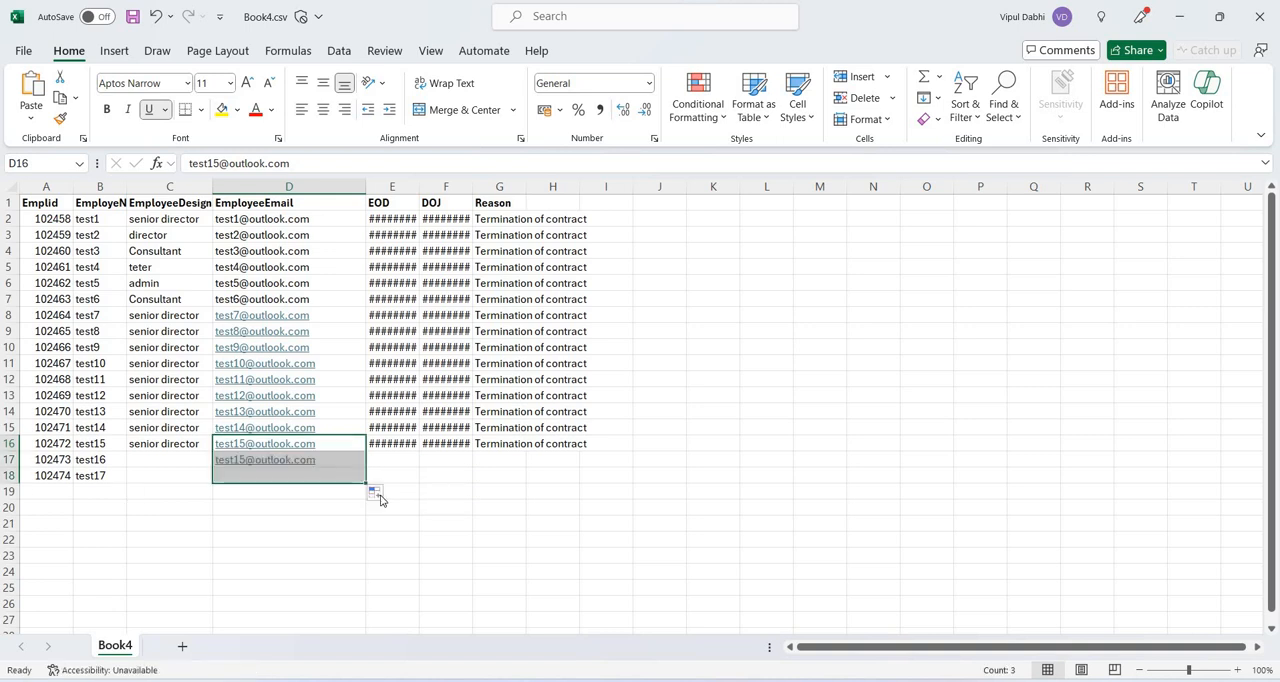
click(390, 500)
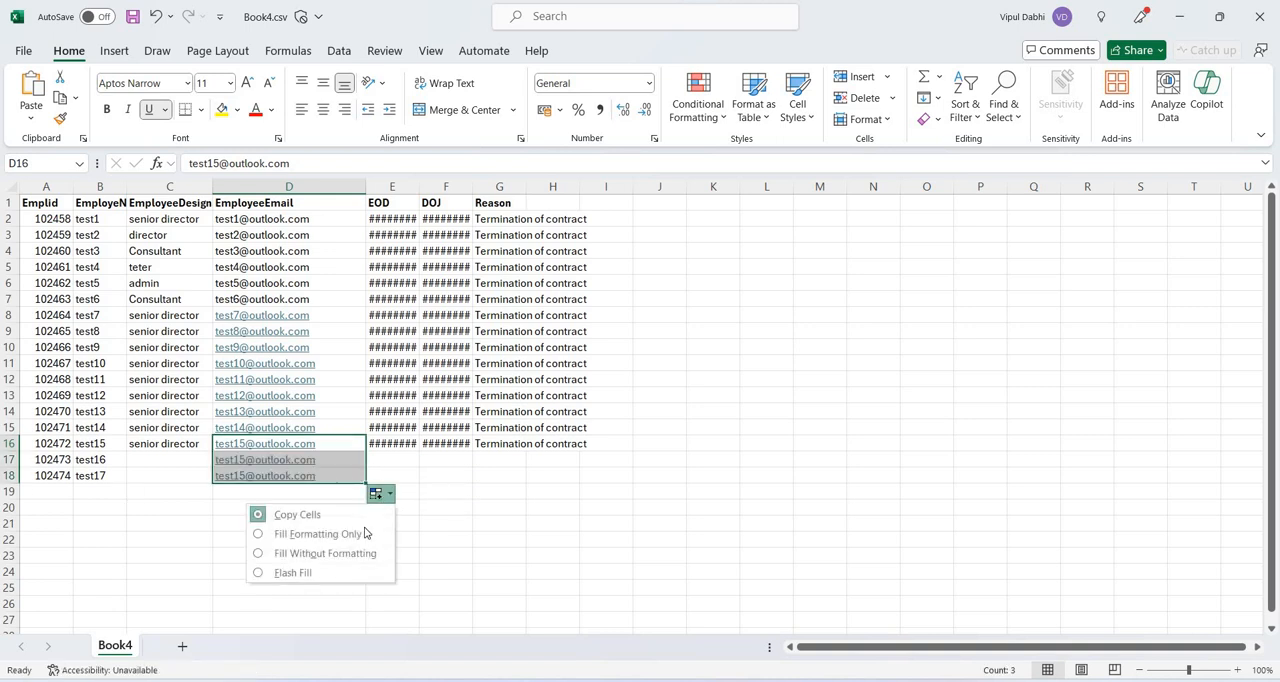
click(240, 460)
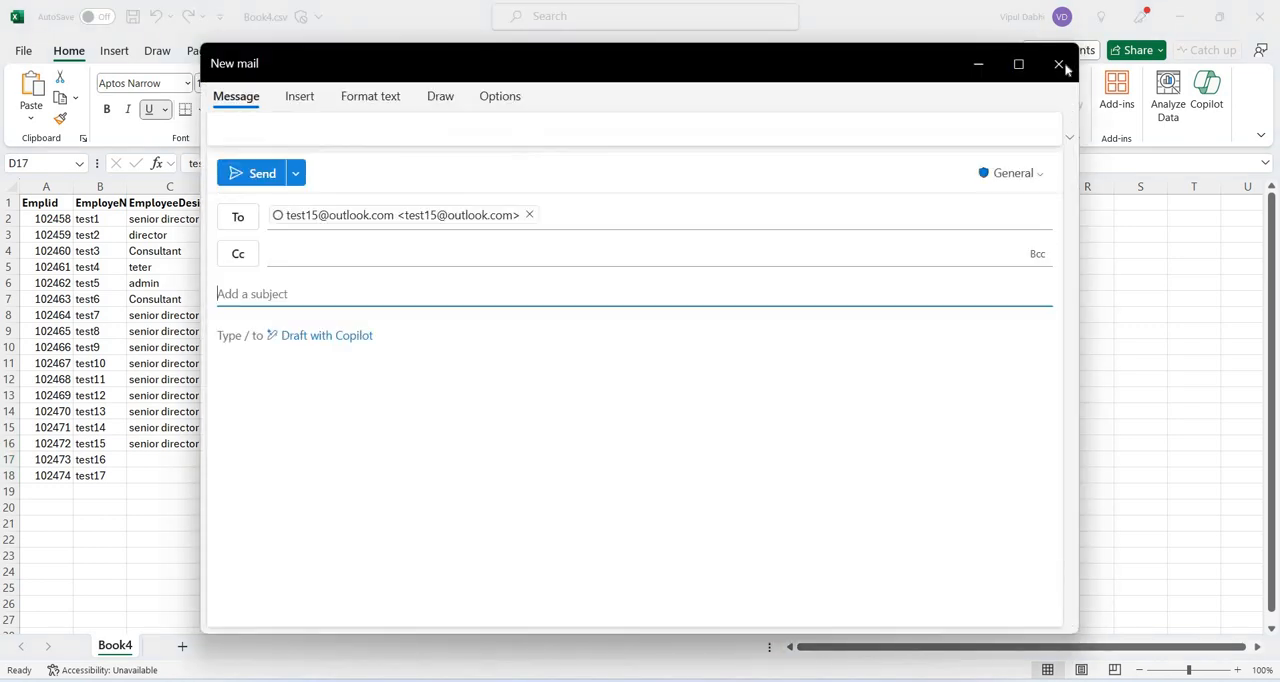
click(1058, 63)
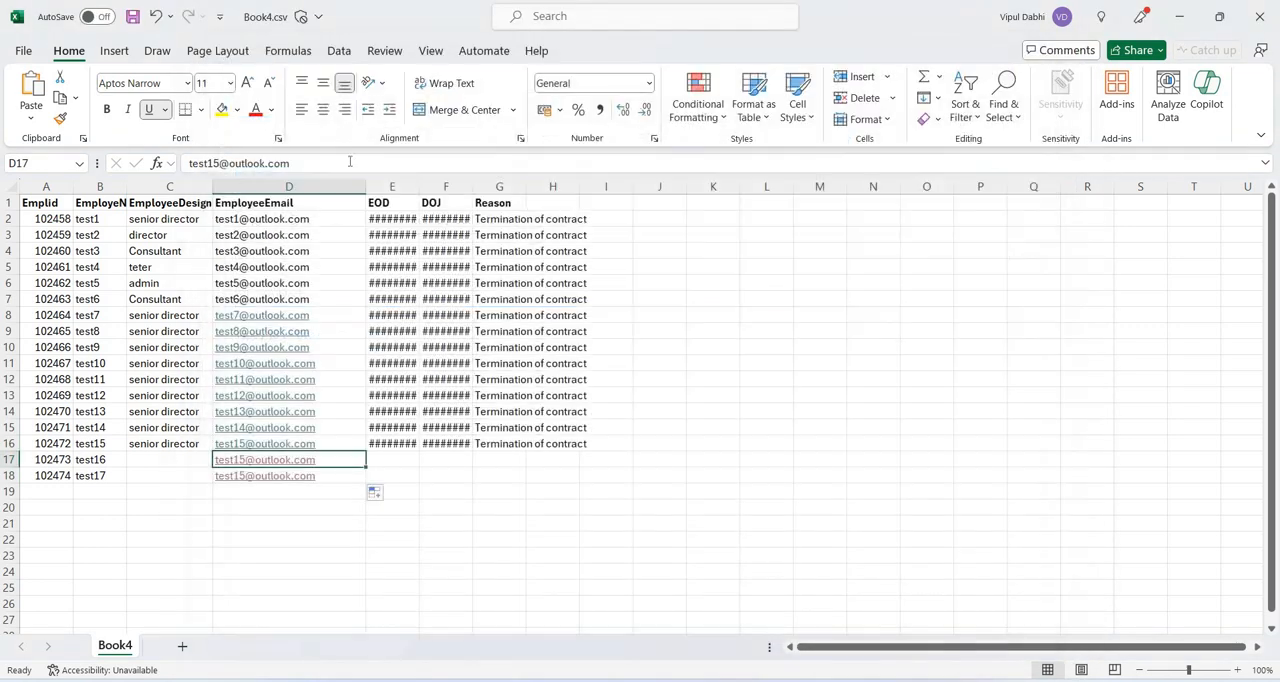
Change the numbers in the EmployeeEmail addresses of the test16 and test17 rows to 16 and 17.
click(220, 163)
key(BackSpace)
text(6)
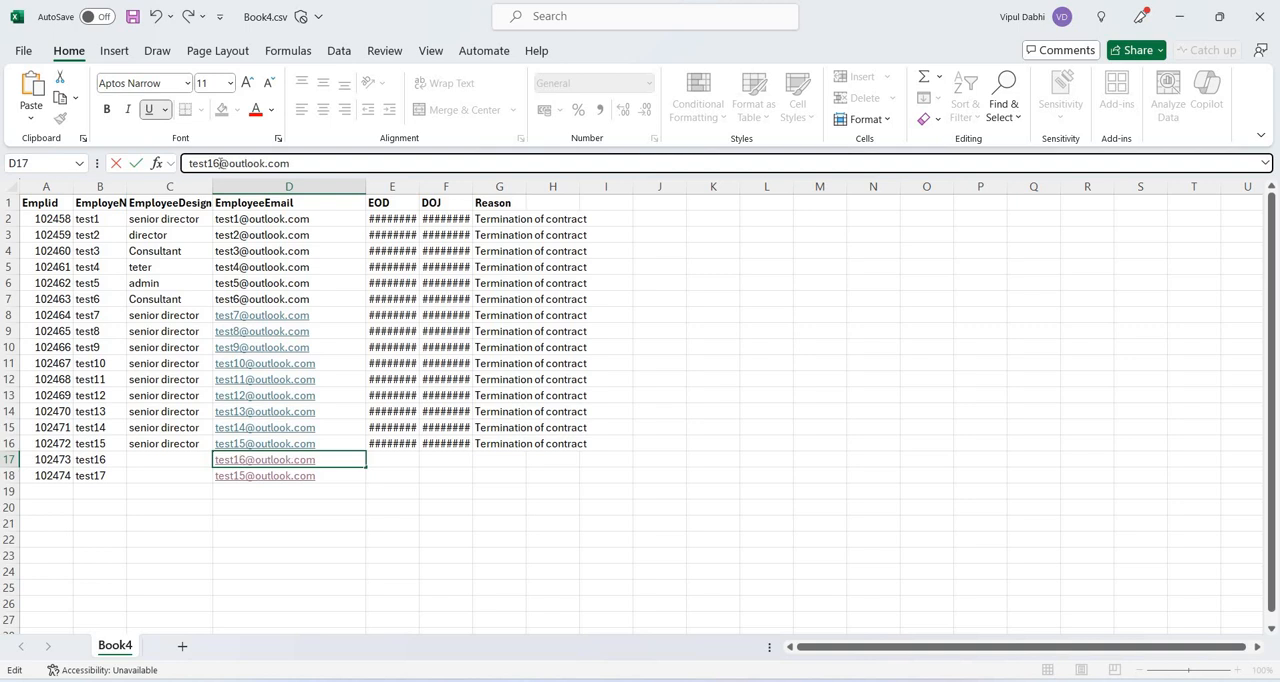
key(Return)
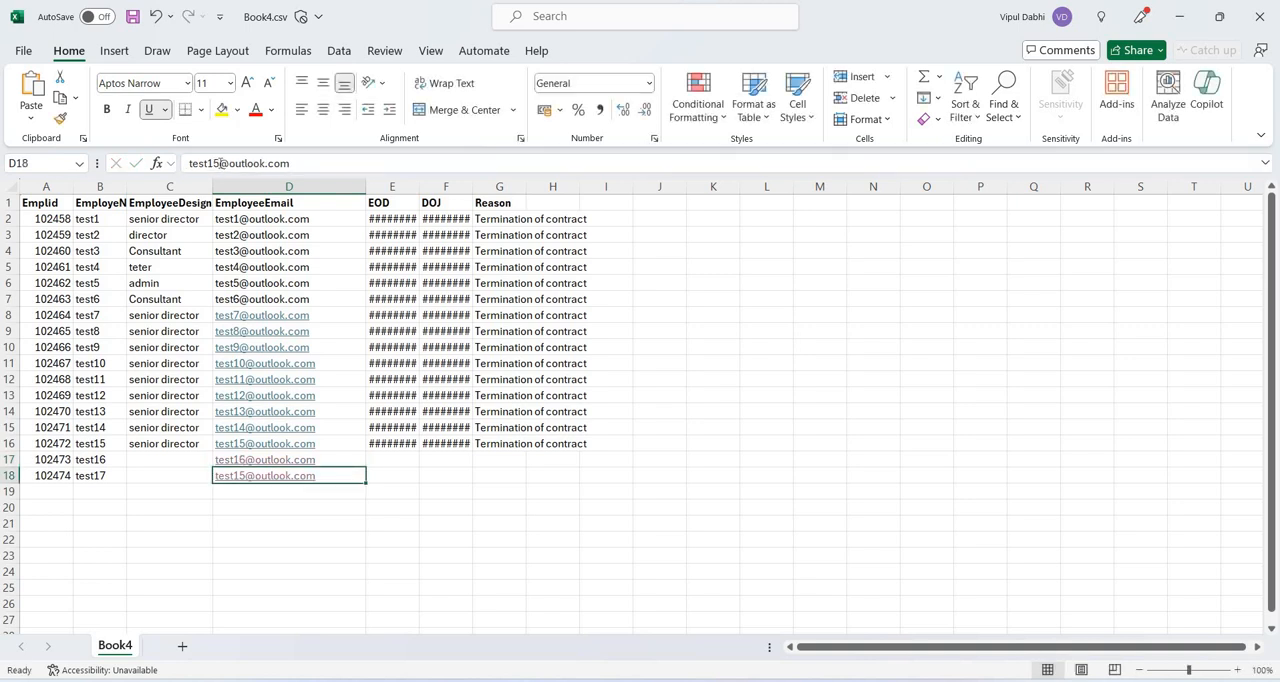
click(220, 163)
key(BackSpace)
text(7)
key(Return)
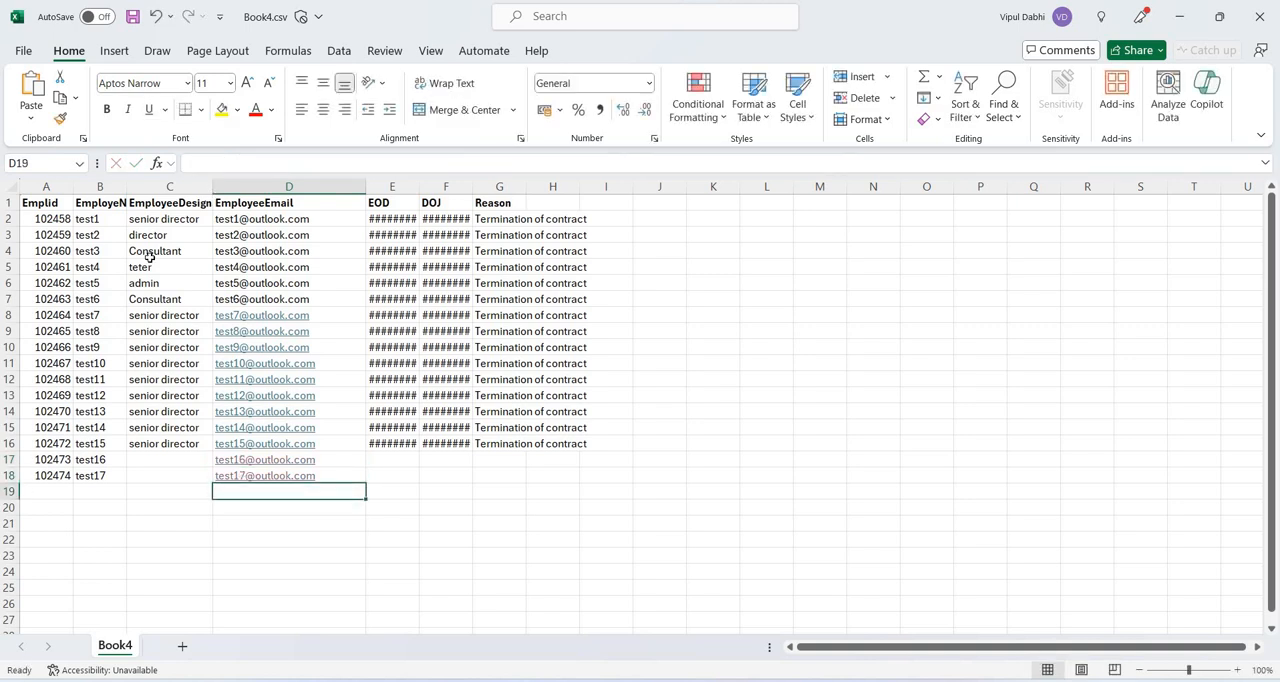
Copy the designation Consultant from C4 to the test16 row and director from C3 to the test17 row.
click(148, 264)
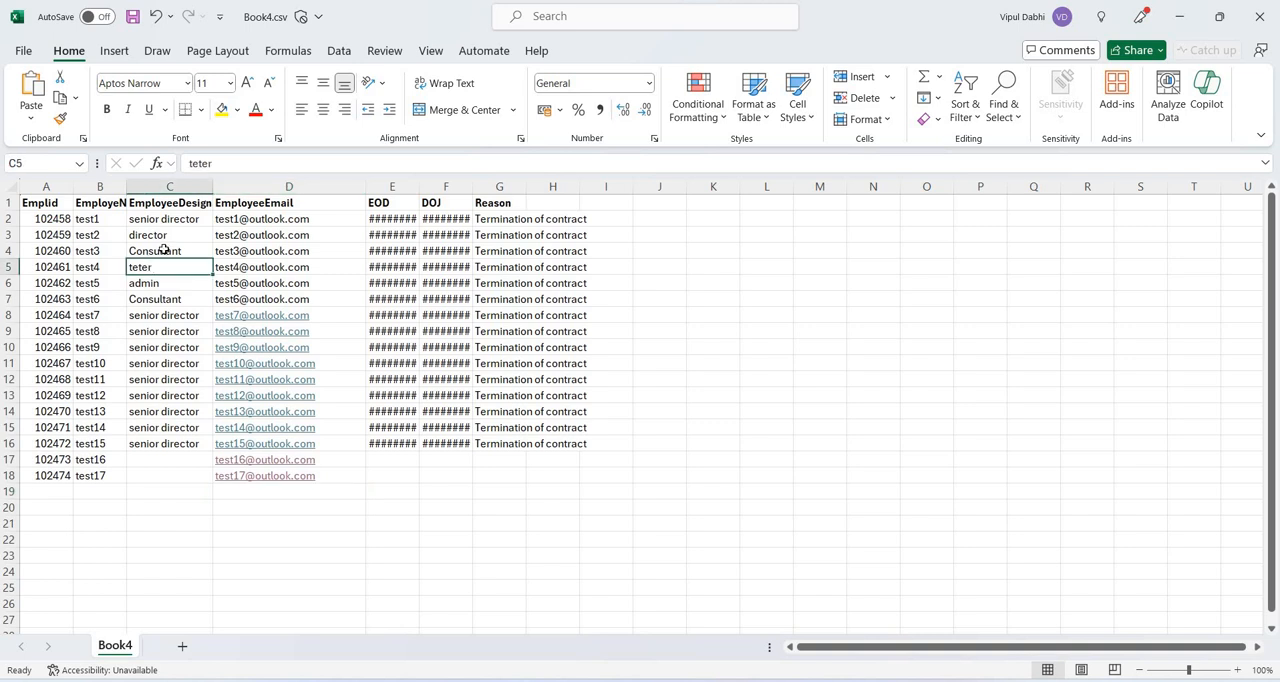
click(163, 250)
key(ctrl+c)
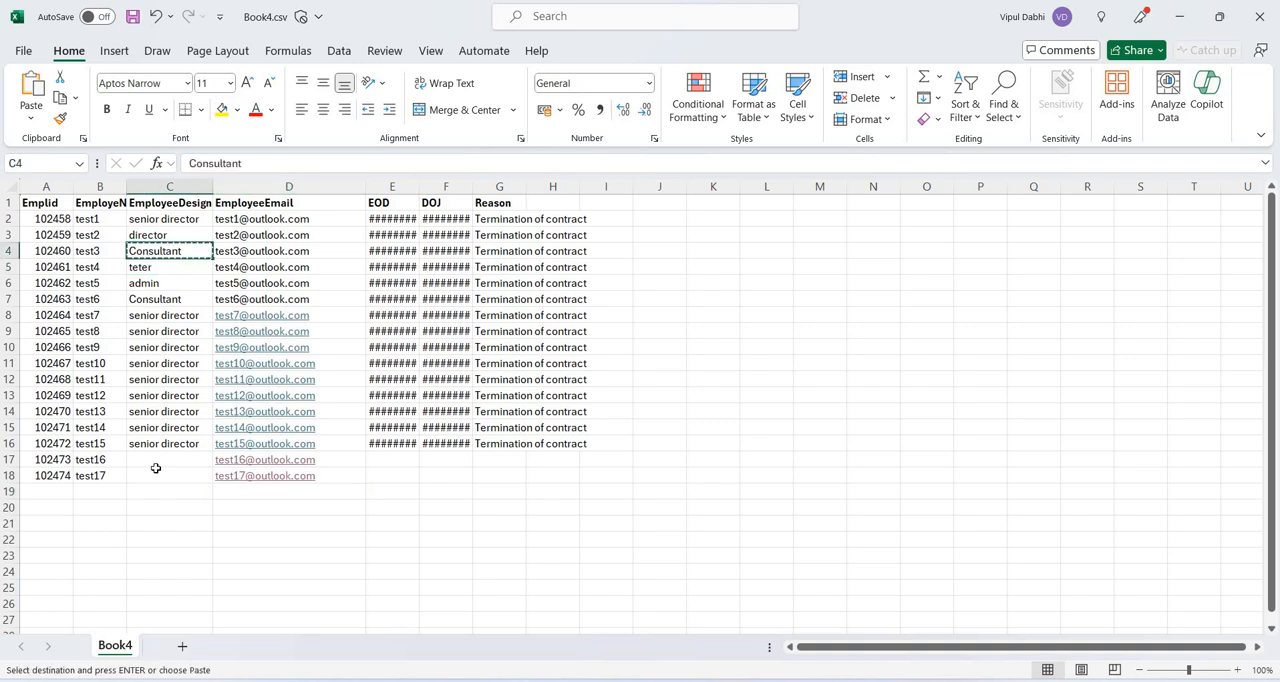
click(156, 470)
click(156, 463)
key(ctrl+v)
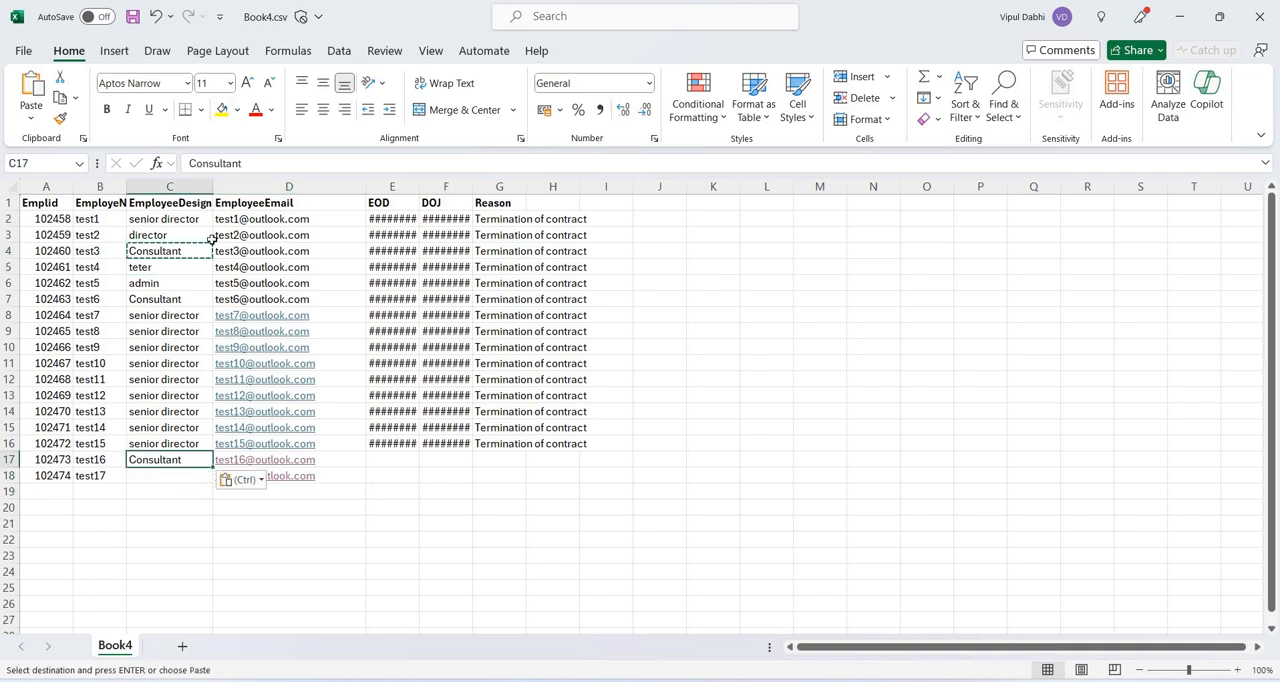
click(201, 233)
key(ctrl+c)
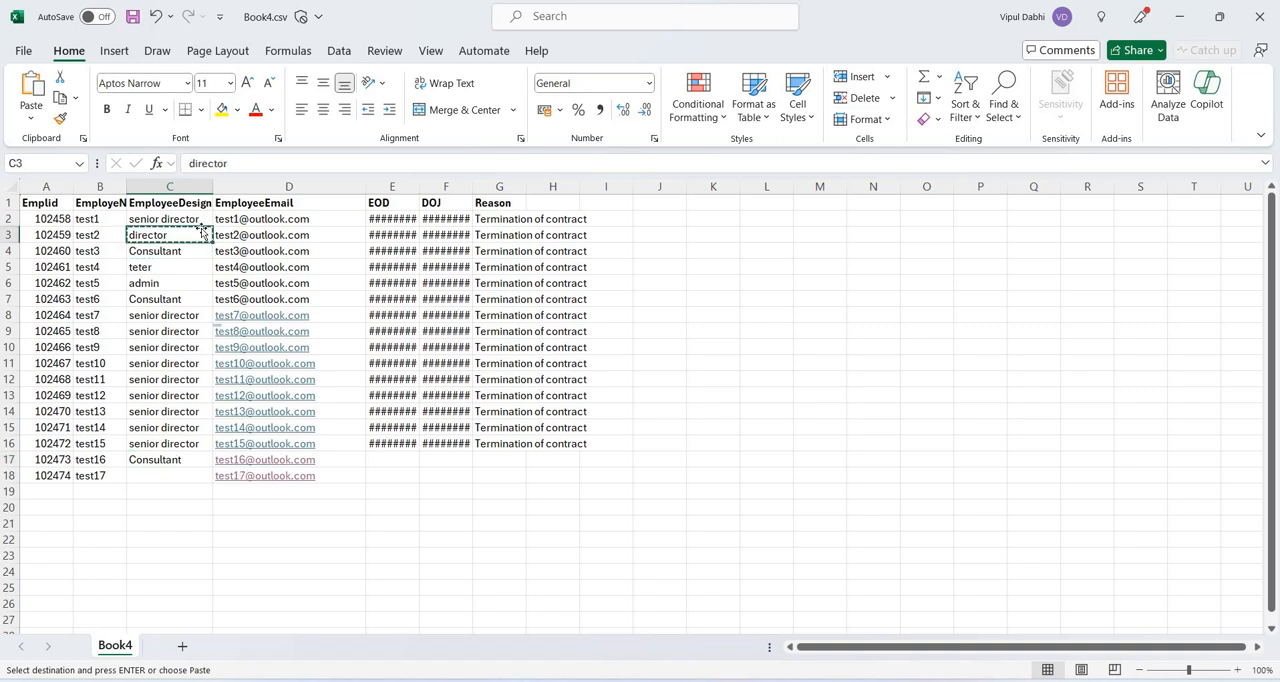
click(177, 470)
key(ctrl+v)
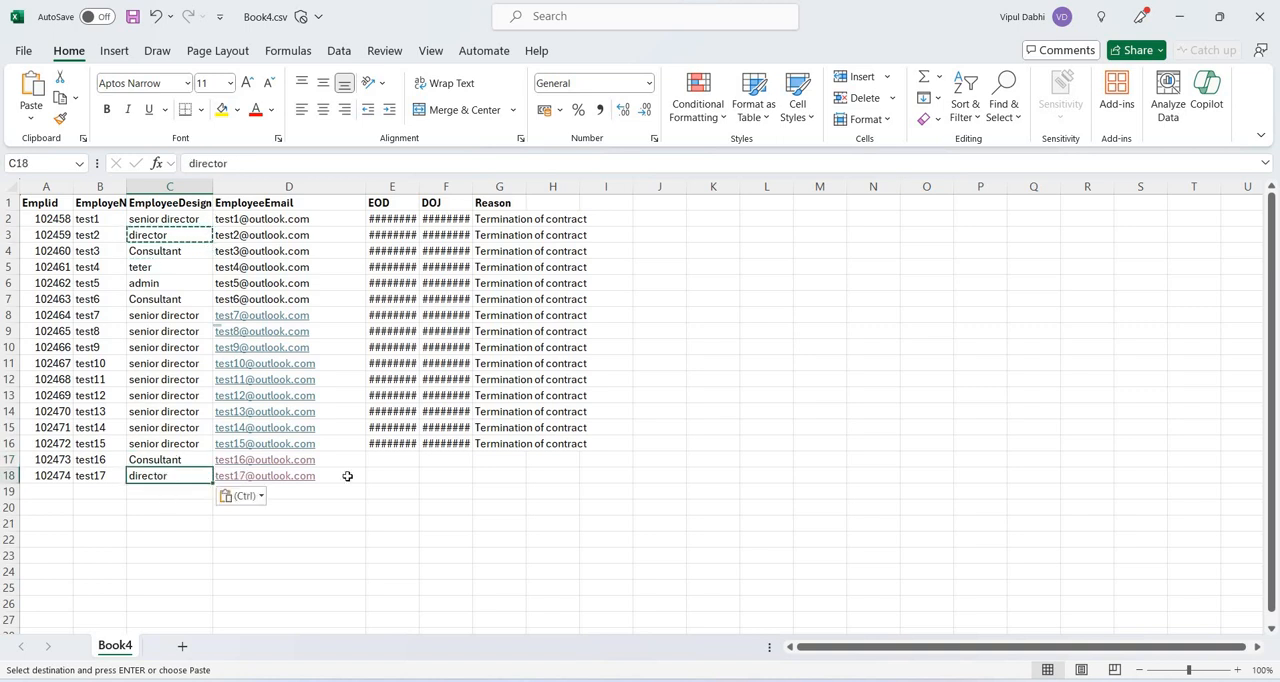
Fill the EOD, DOJ and Reason values from row 16 down to rows 17 and 18.
click(417, 449)
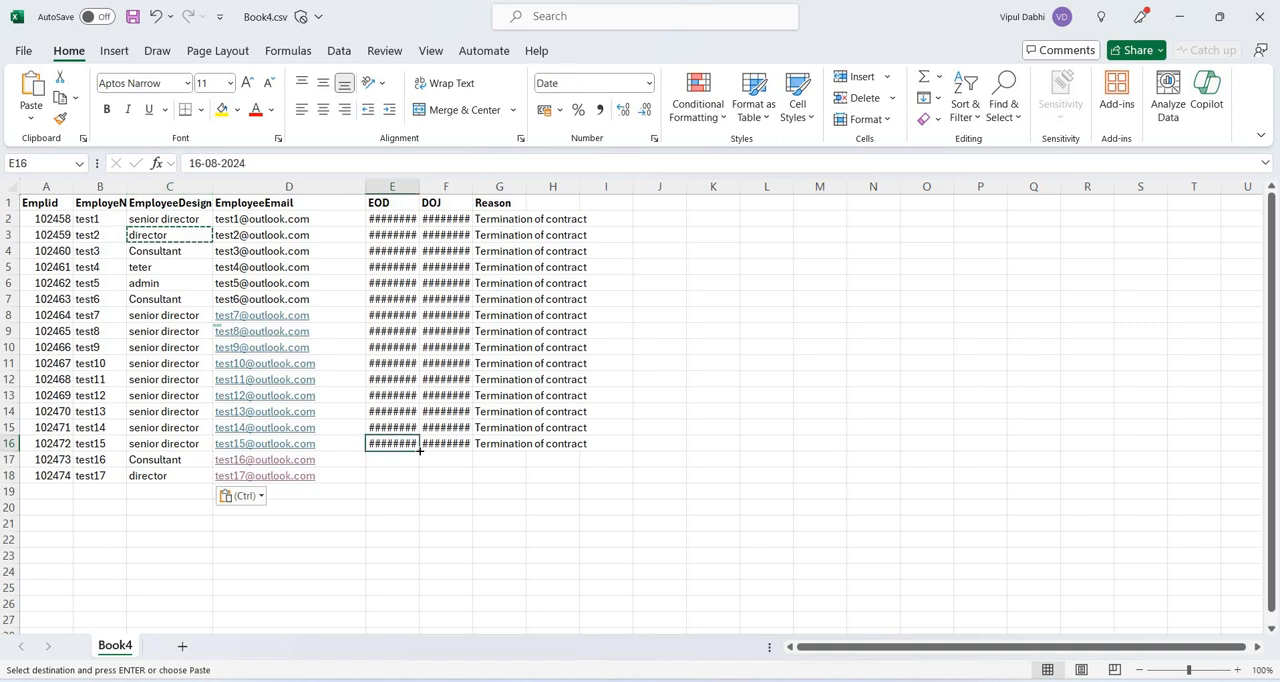
drag(419, 451, 421, 481)
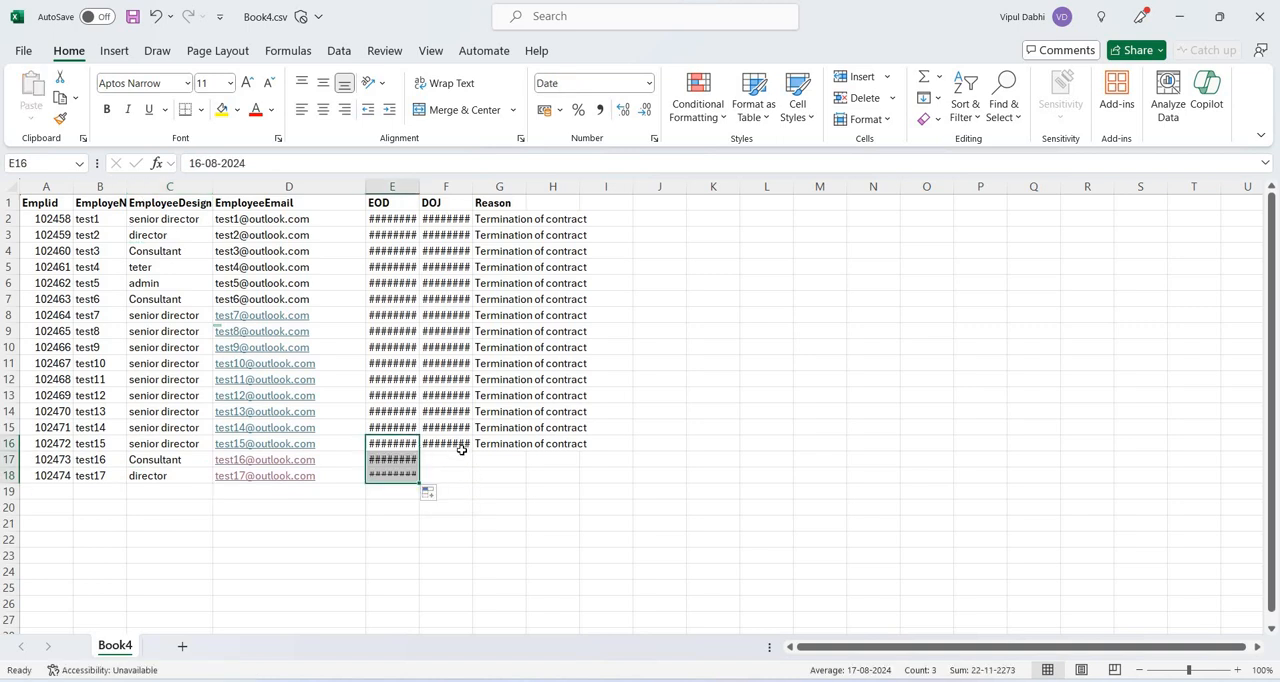
click(462, 449)
drag(472, 450, 465, 481)
click(518, 449)
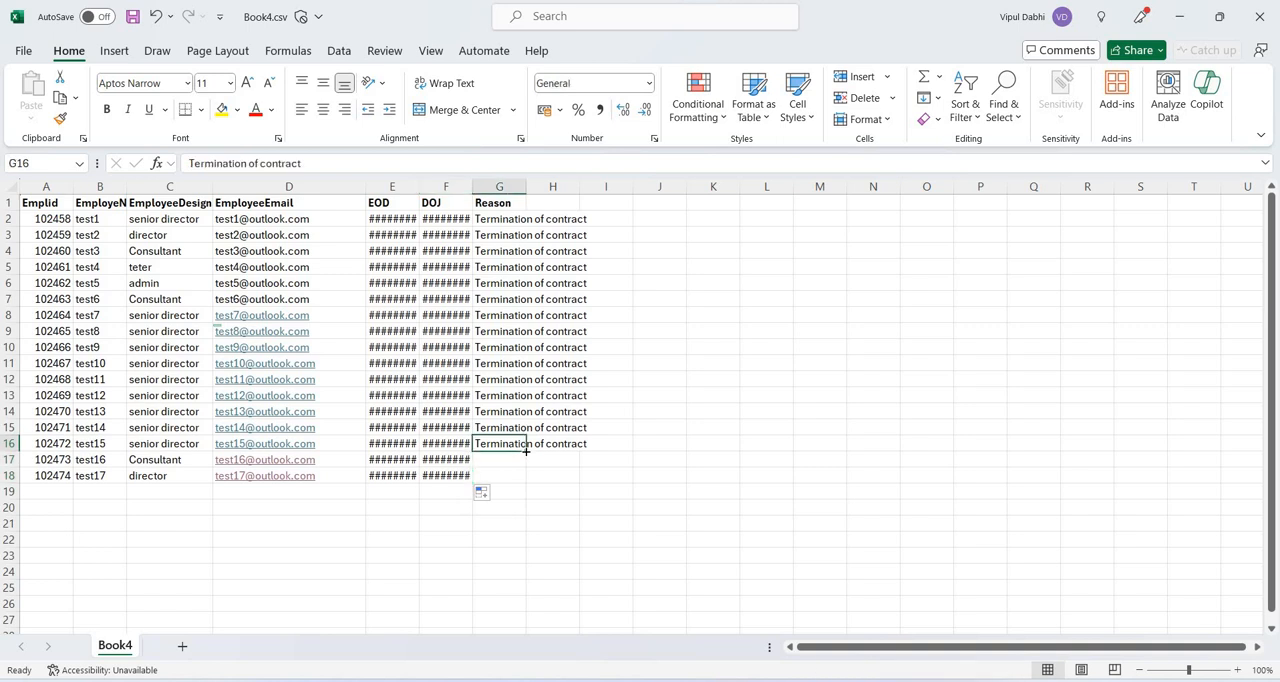
drag(526, 451, 525, 480)
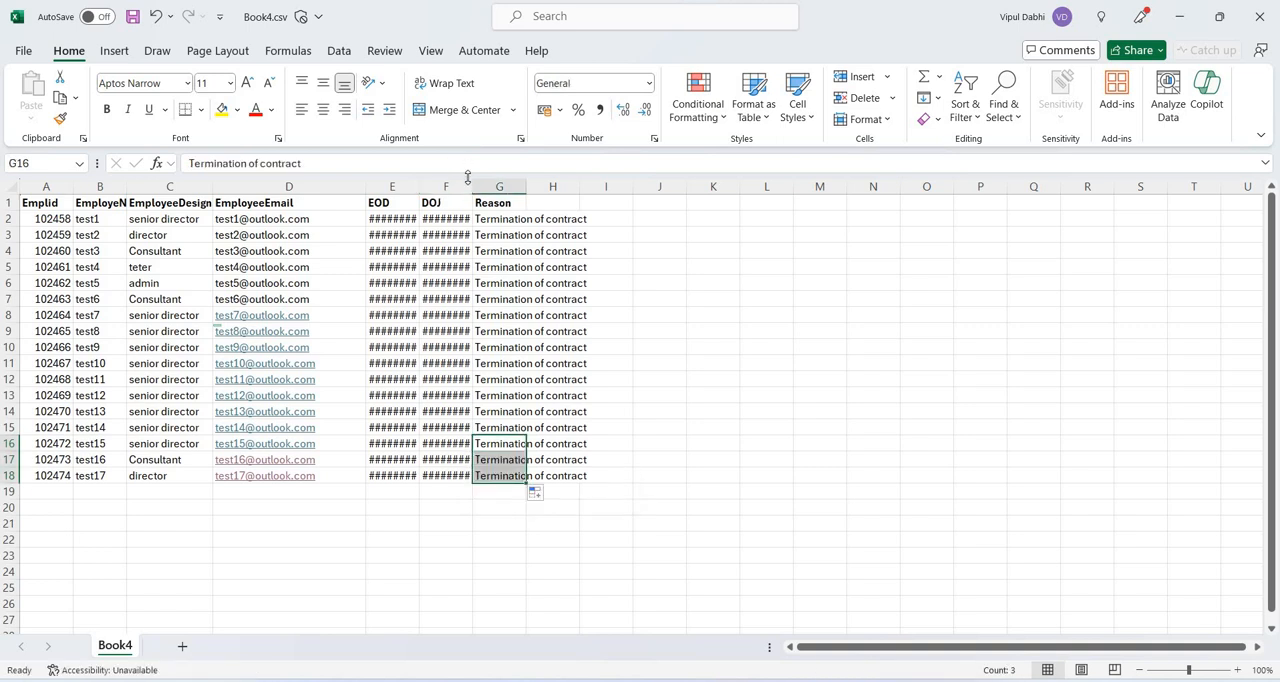
Widen the DOJ, EOD and Reason columns to fit their contents, and save the file with cell A1 selected.
drag(469, 180, 528, 181)
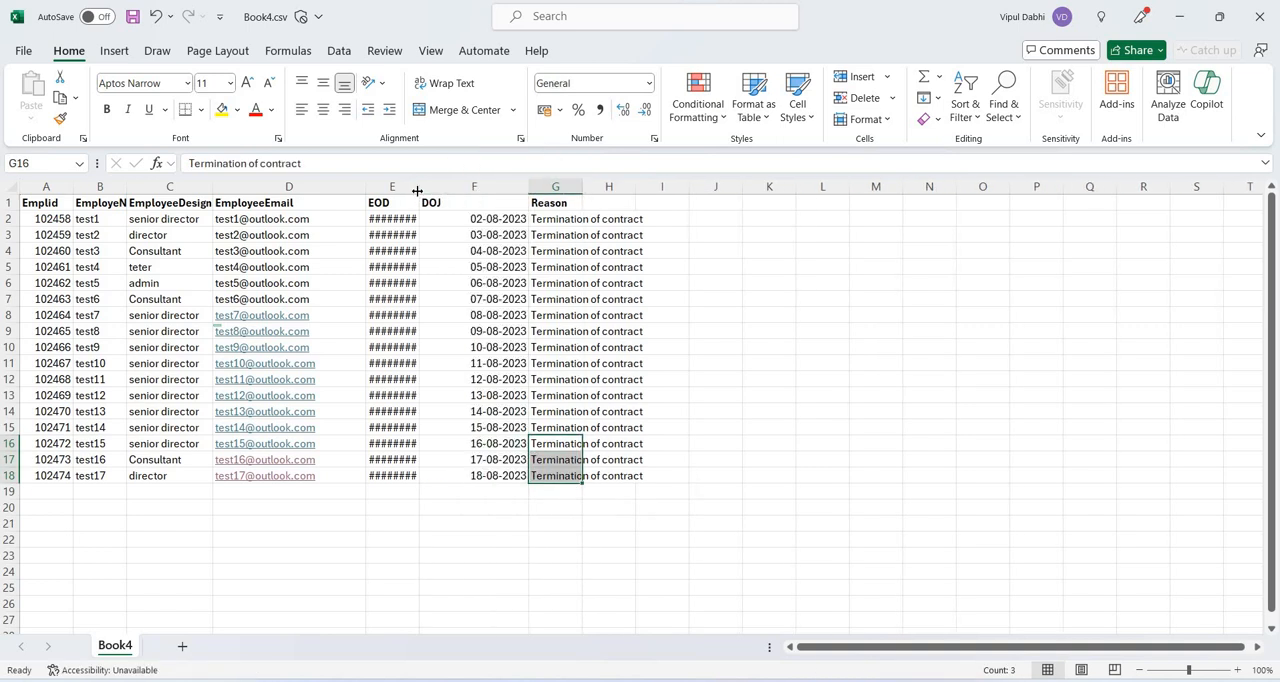
drag(449, 198, 452, 198)
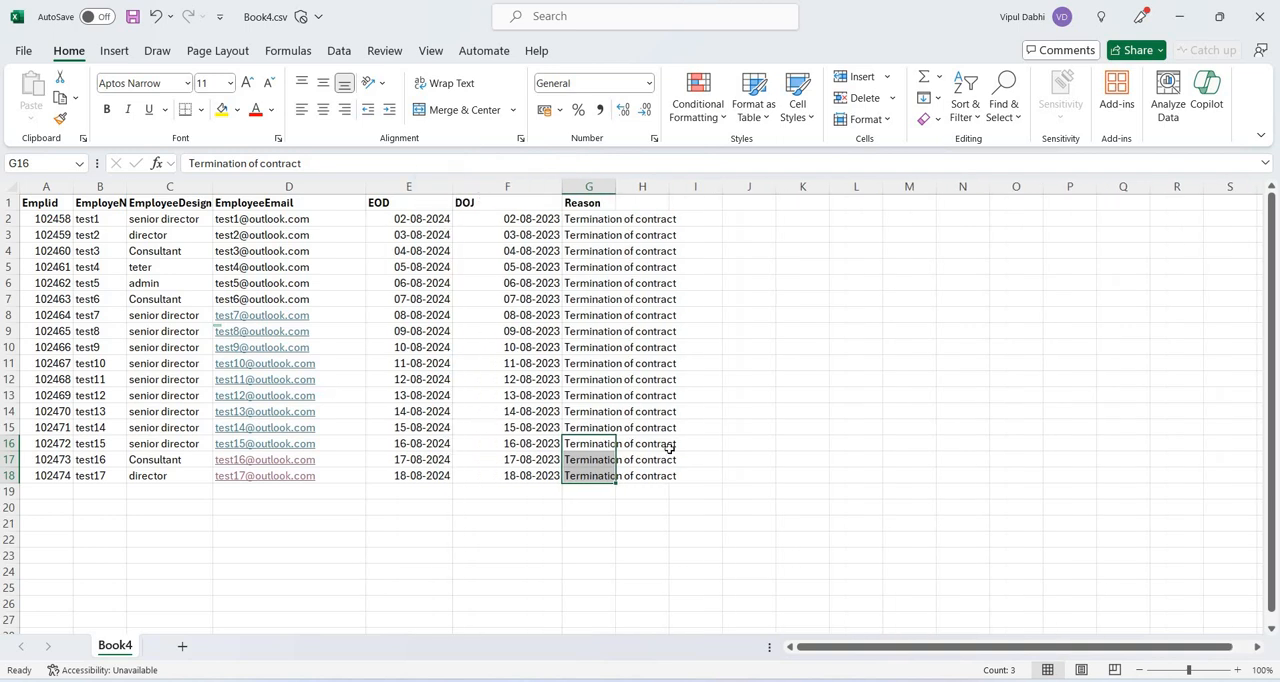
drag(616, 186, 683, 188)
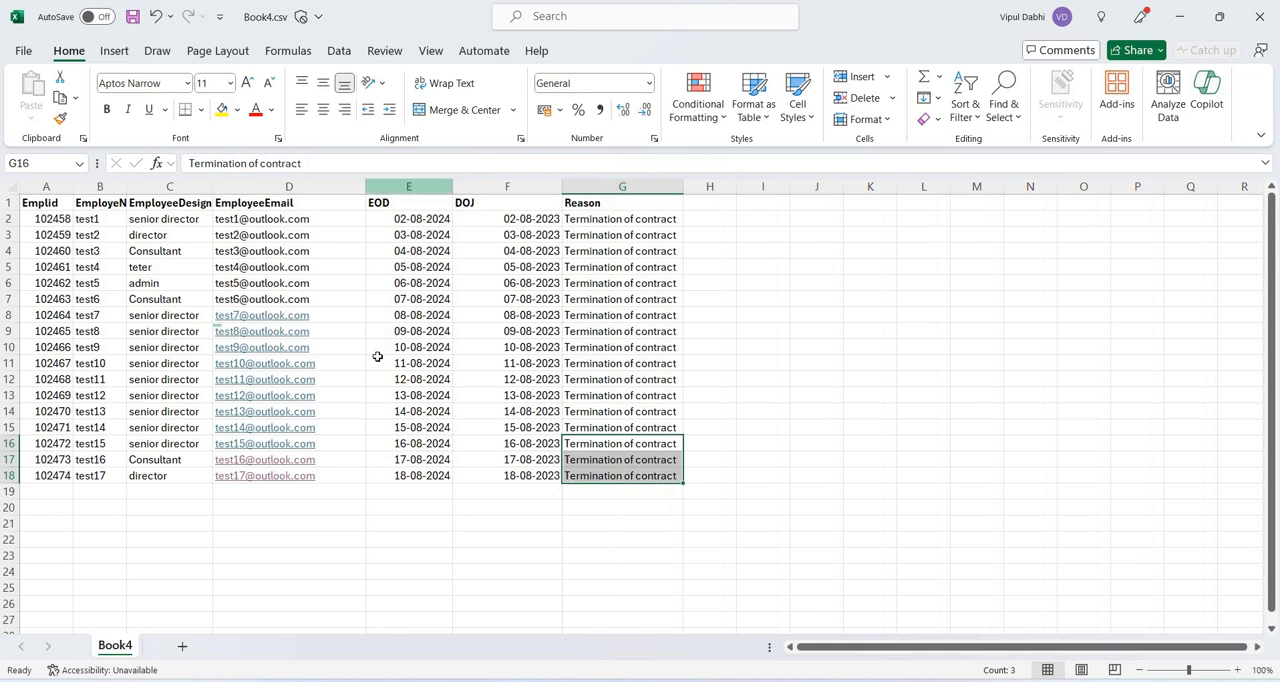
key(ctrl+Home)
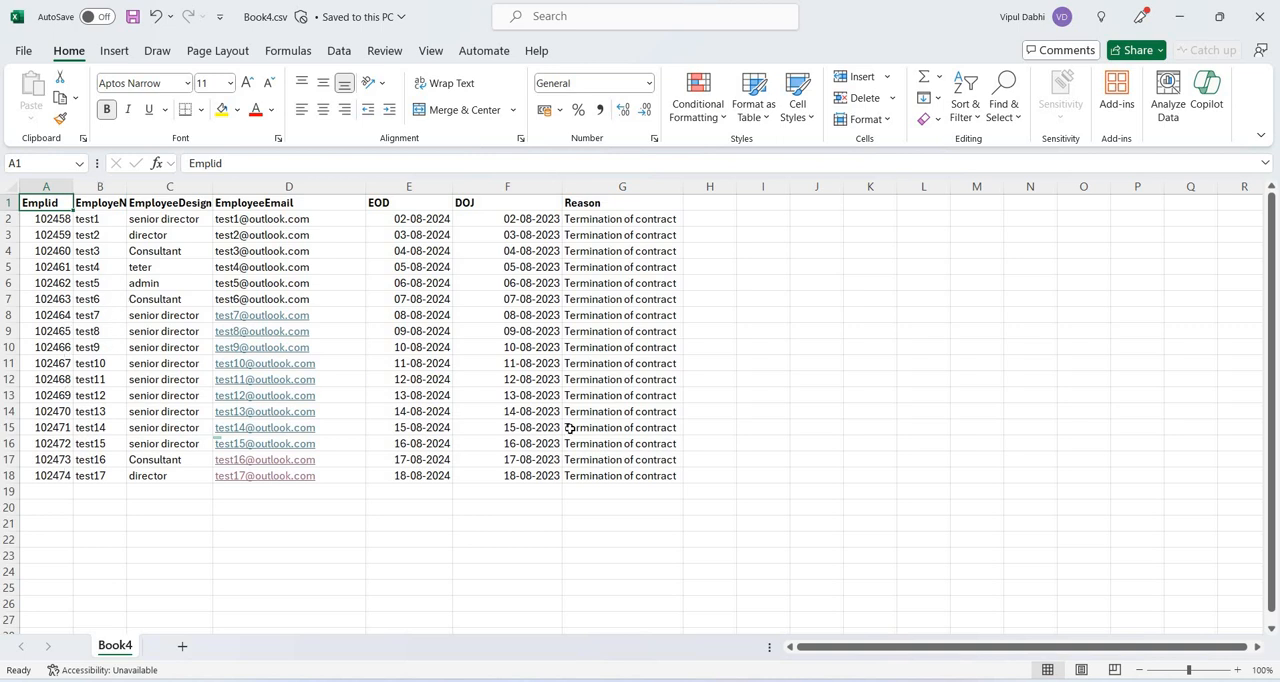
Switch to the Outlook mailbox in the browser and copy the open message's subject, Service Desk Terminated Employee List.
mouse_move(635, 679)
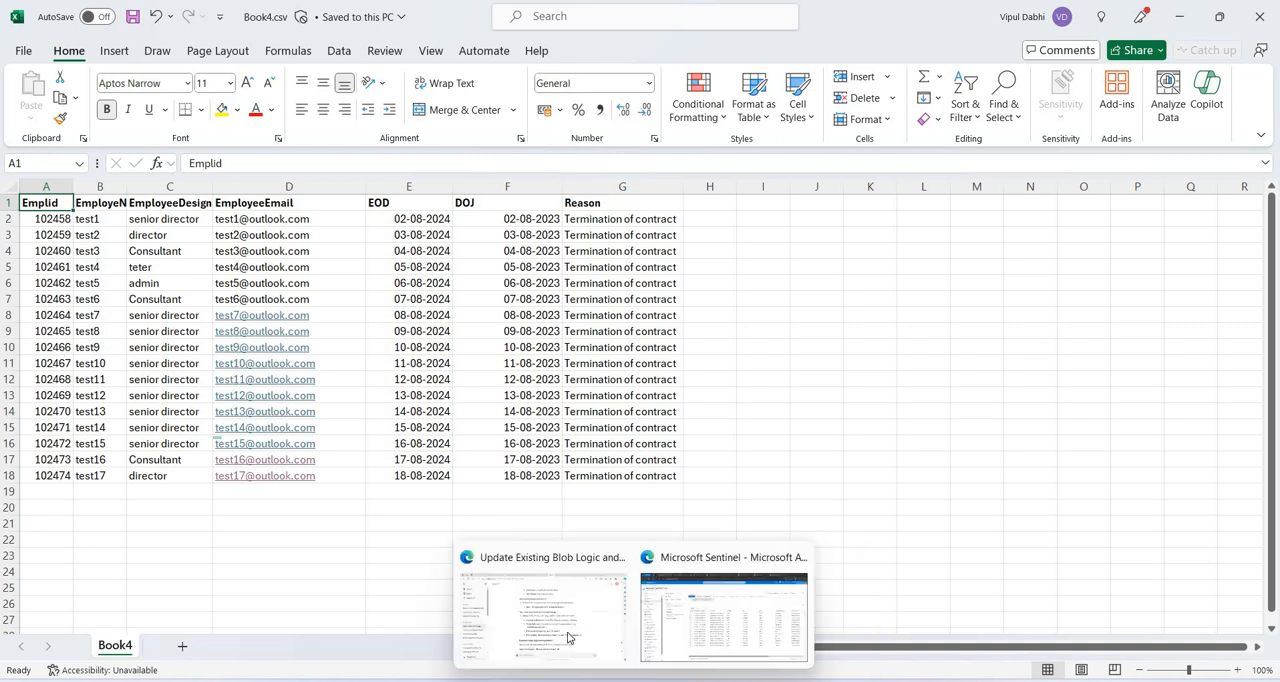
click(697, 620)
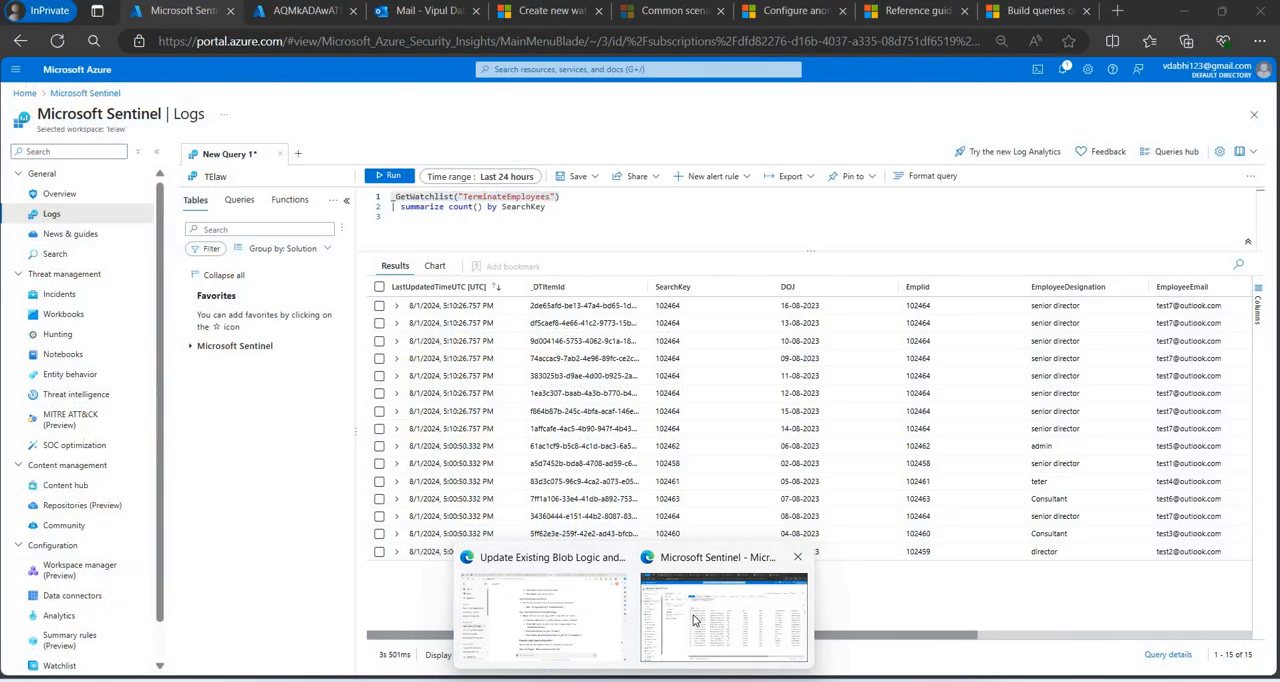
click(433, 20)
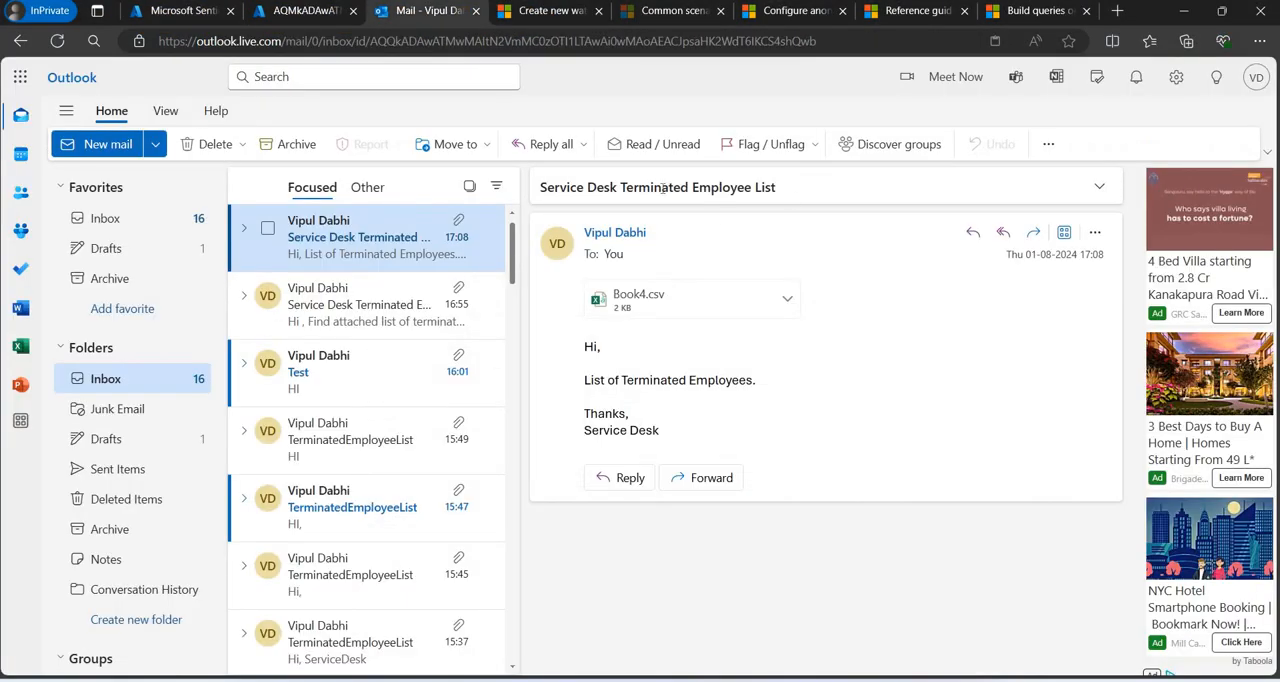
drag(781, 193, 531, 197)
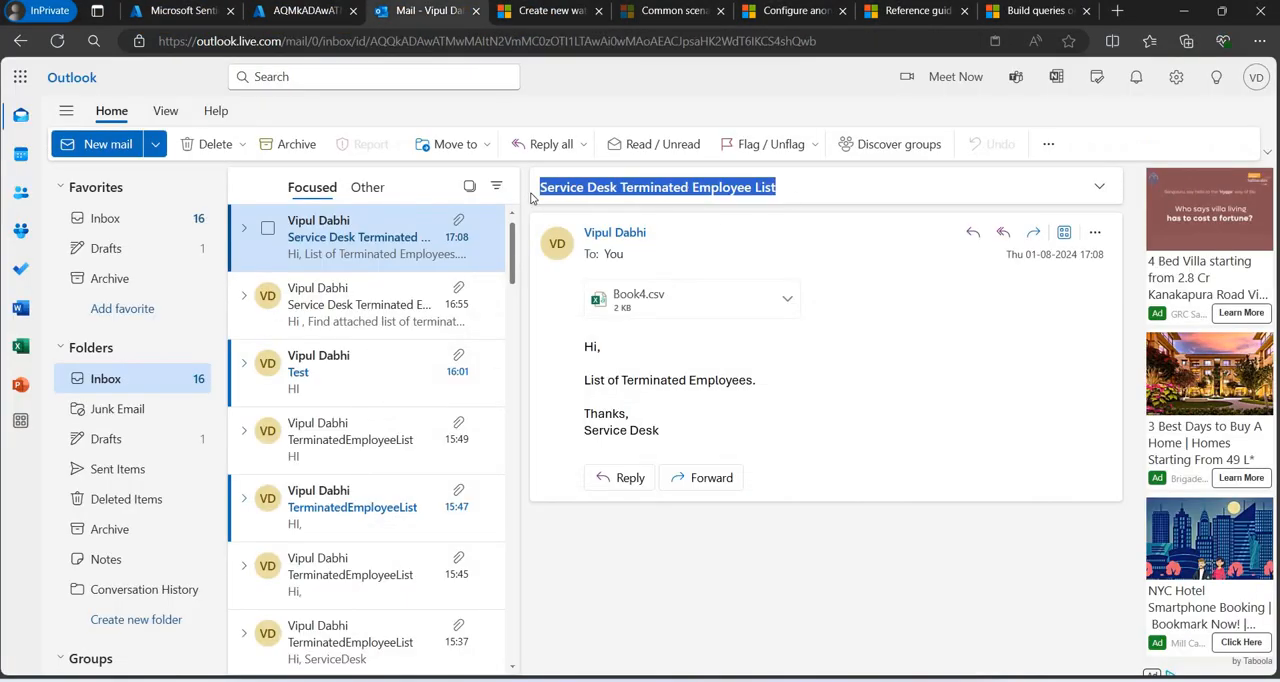
Create a new mail addressed to the mailbox owner with the subject Service Desk Terminated Employee List.
click(134, 157)
text(vipul)
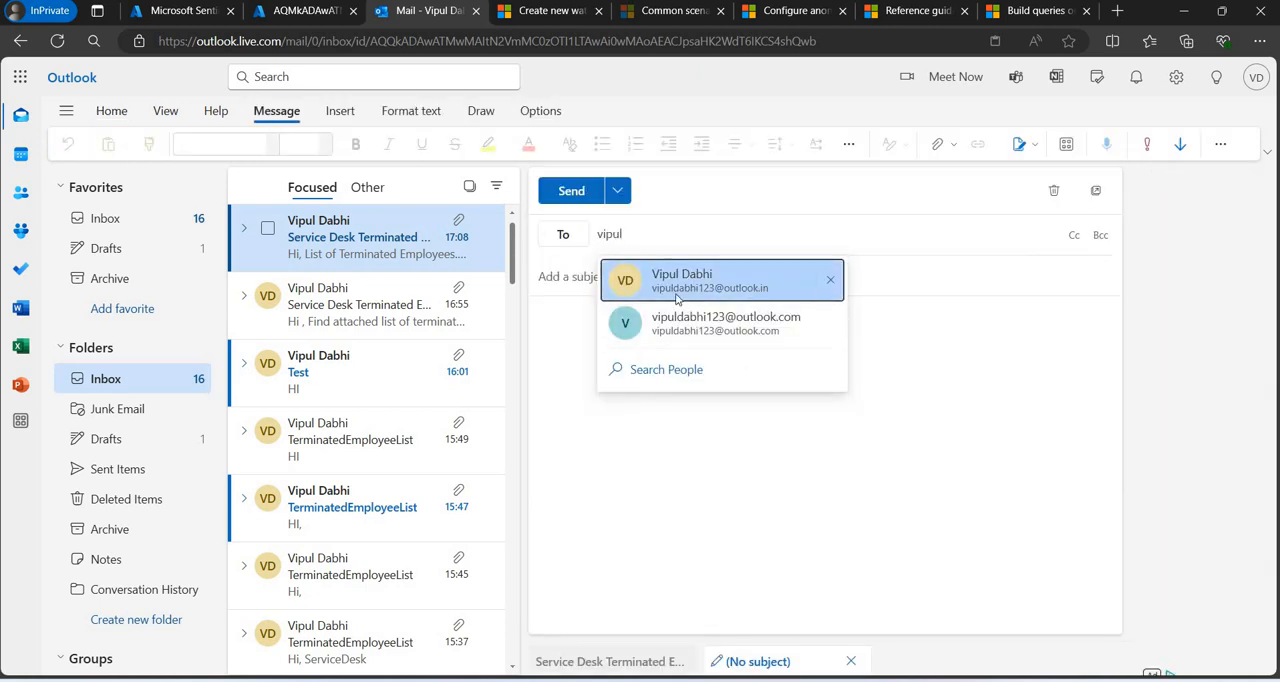
click(677, 296)
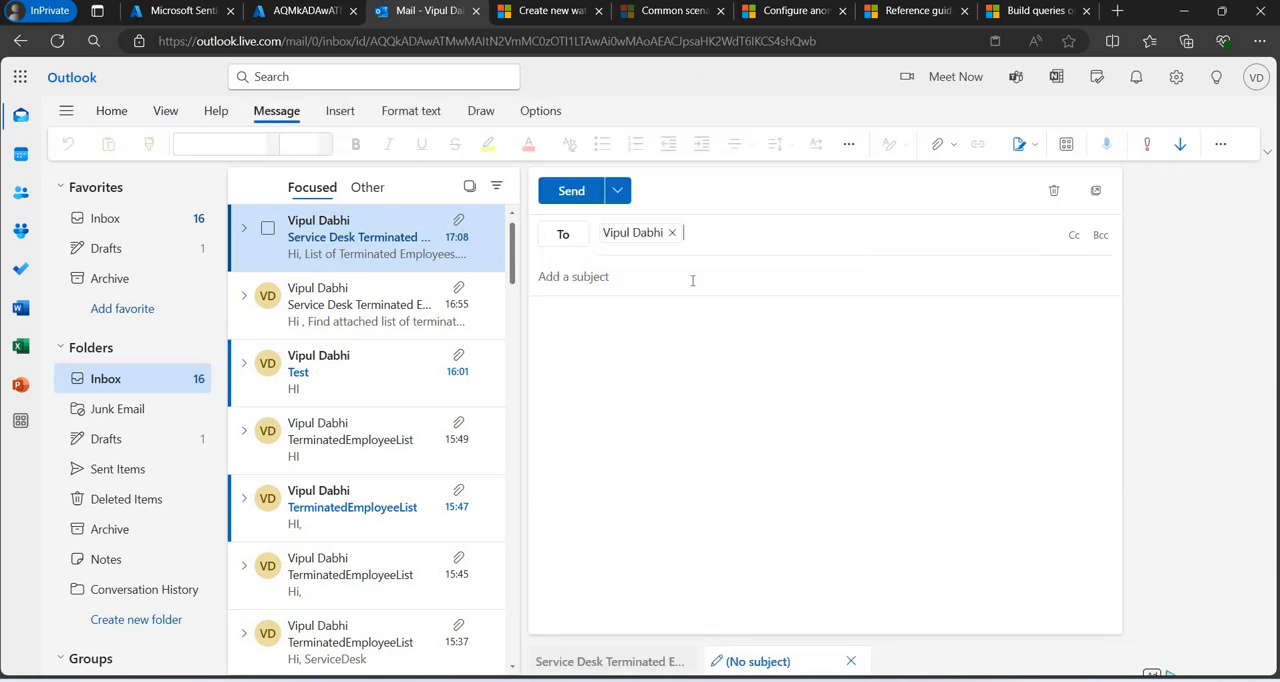
key(ctrl+v)
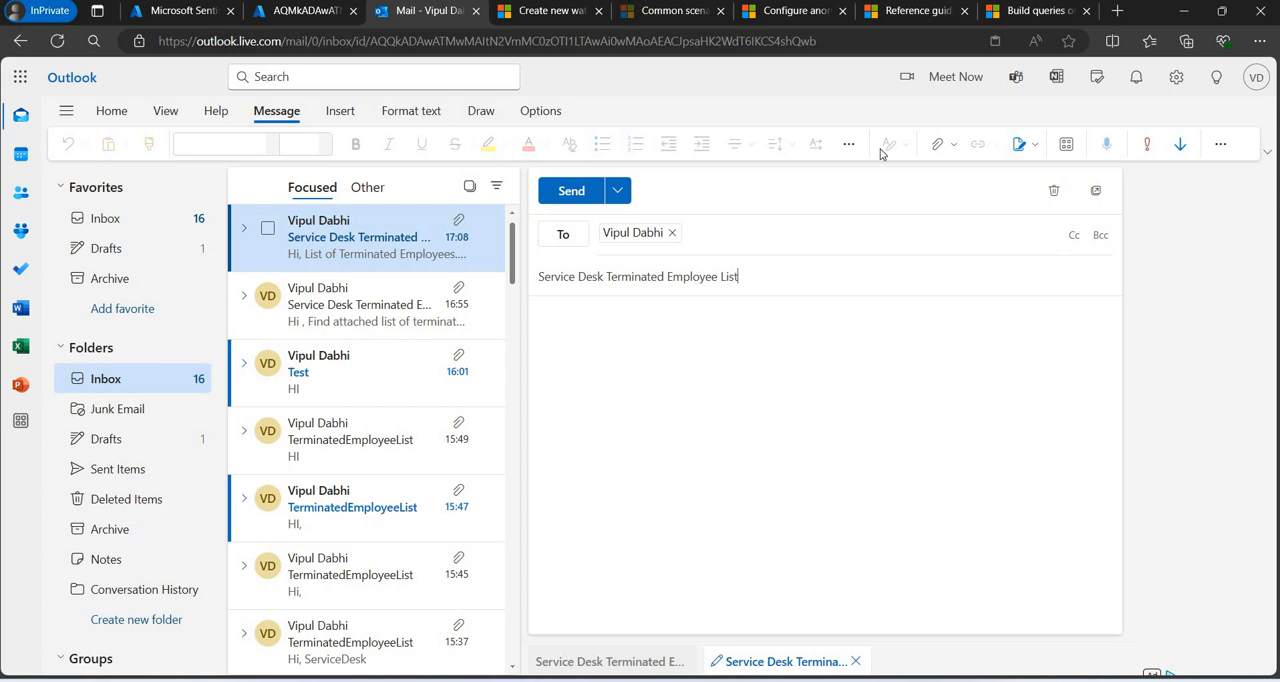
Close the Book4.csv workbook in Excel and attach Book4.csv from the Test Folder to the new mail.
click(955, 145)
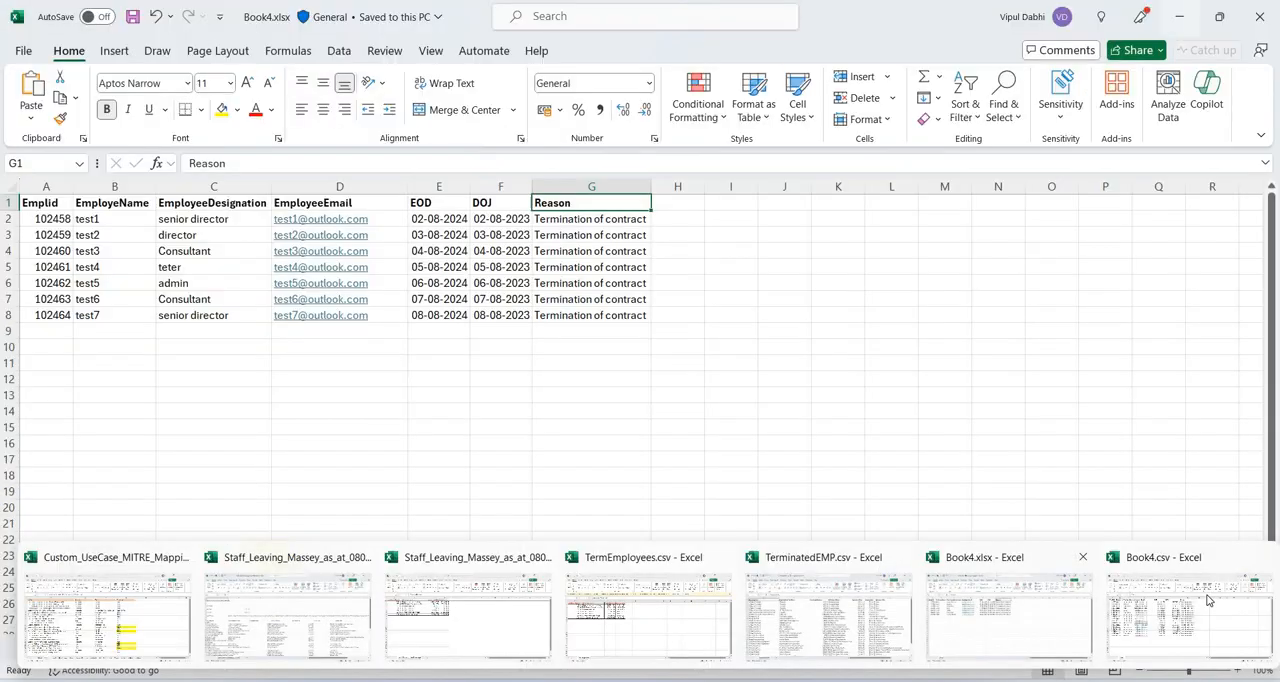
click(1206, 594)
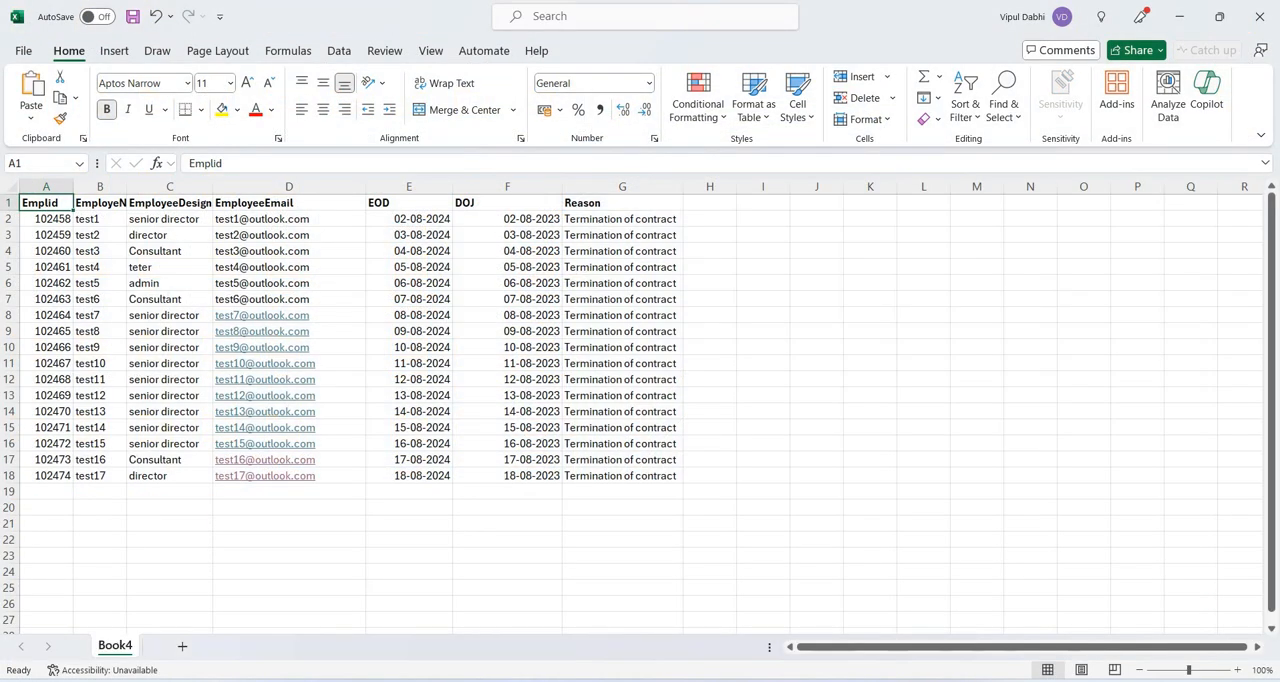
click(1259, 16)
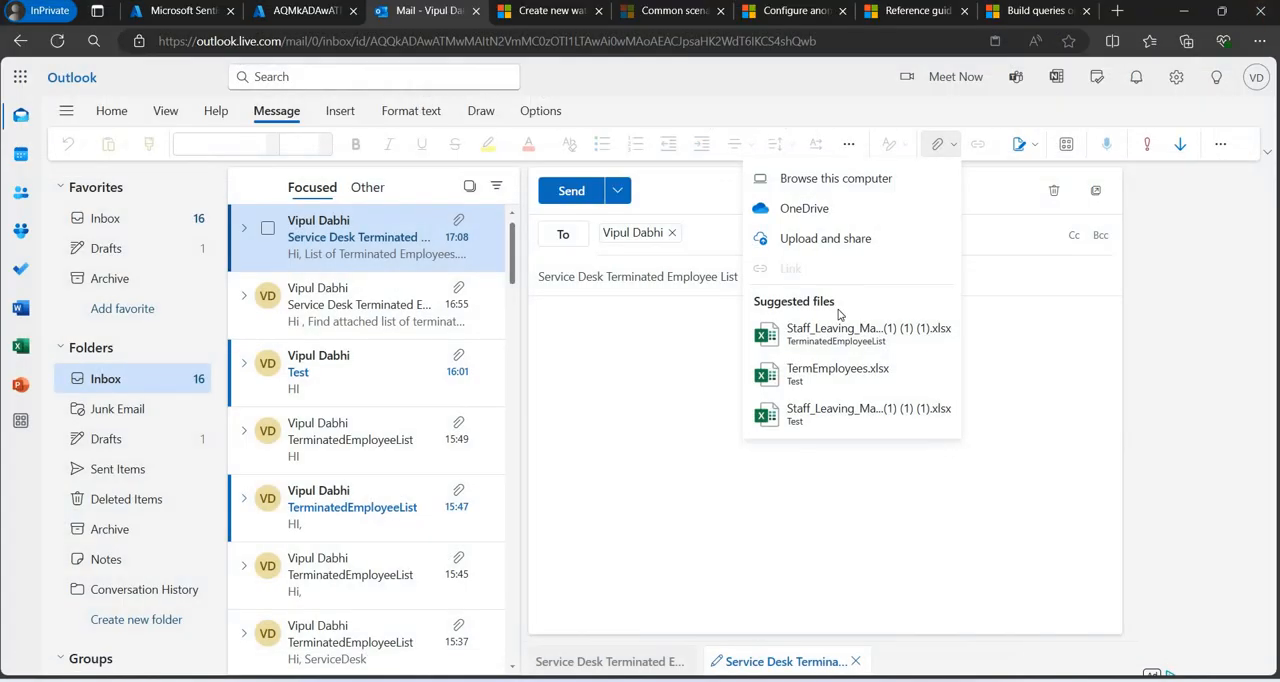
click(852, 178)
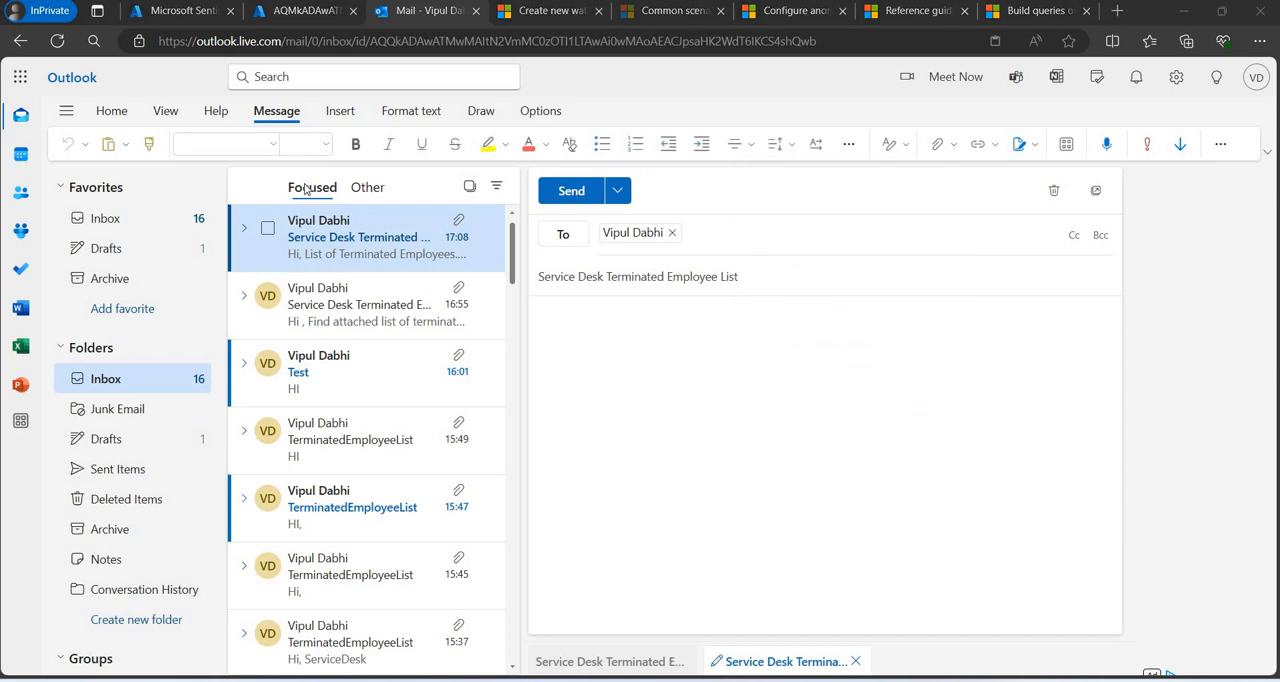
click(233, 160)
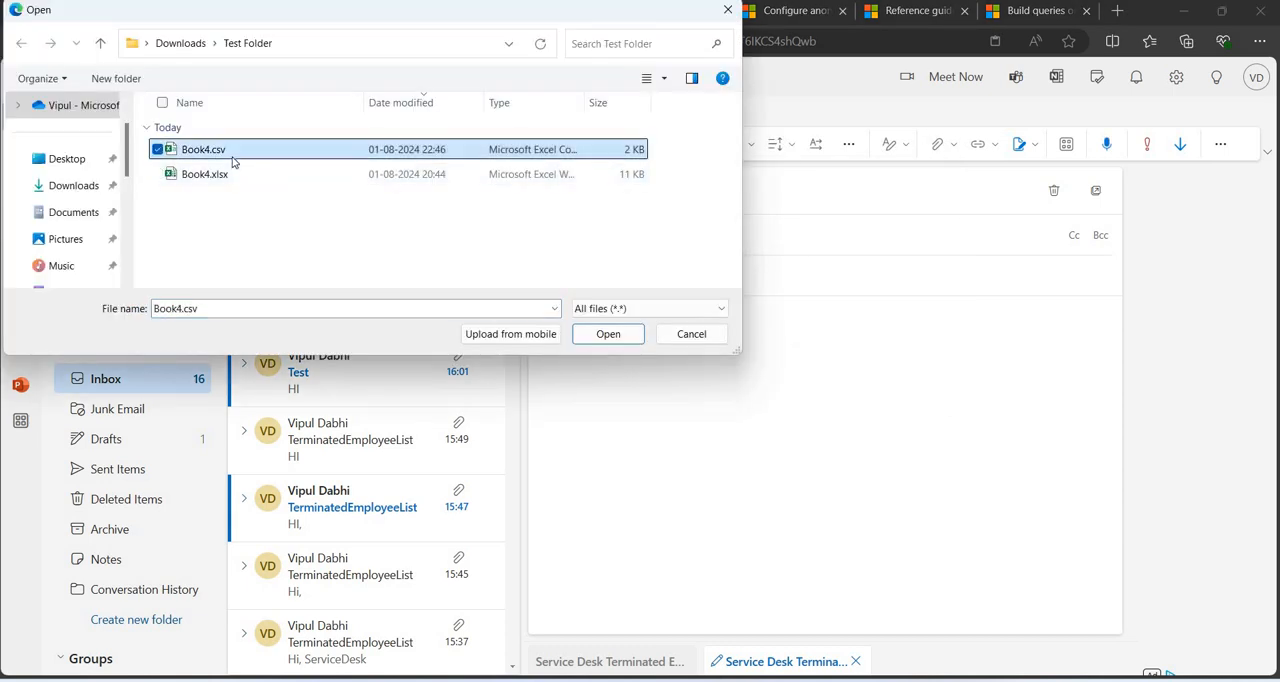
double_click(233, 160)
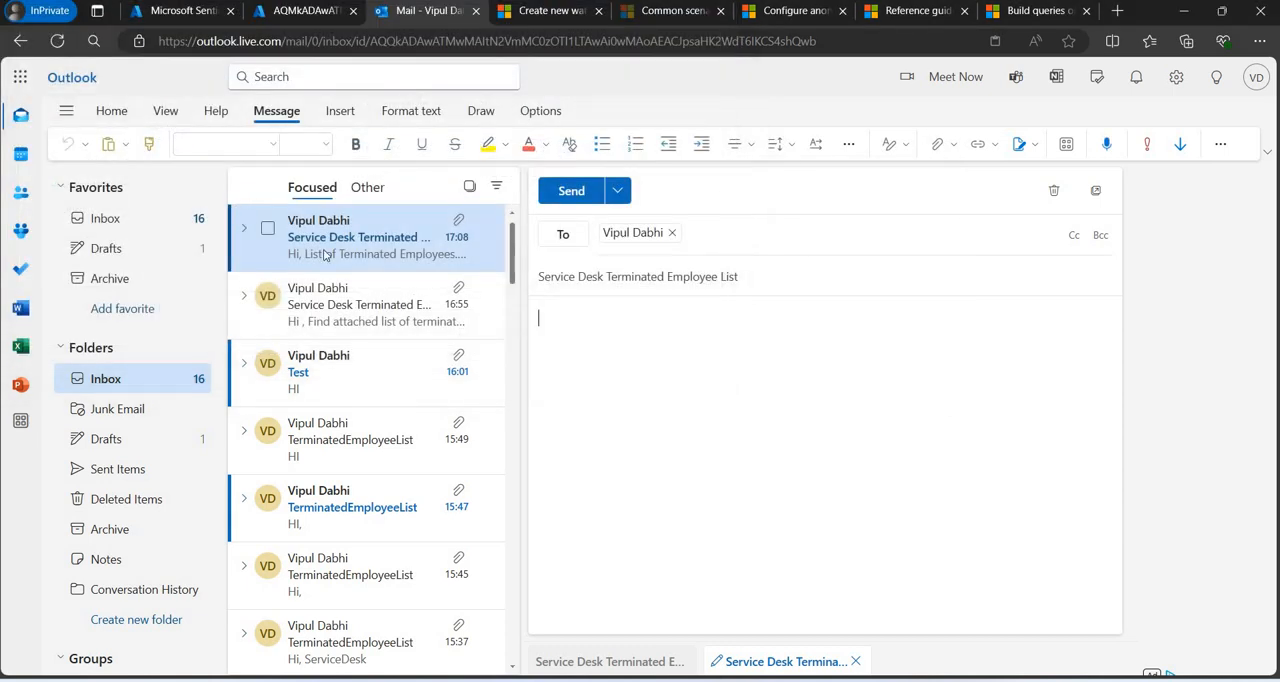
Write "HI , Please find attached List of Terminated employees. Thanks Service Desk" in the mail body, correcting the misspelled word, and send the mail.
click(630, 441)
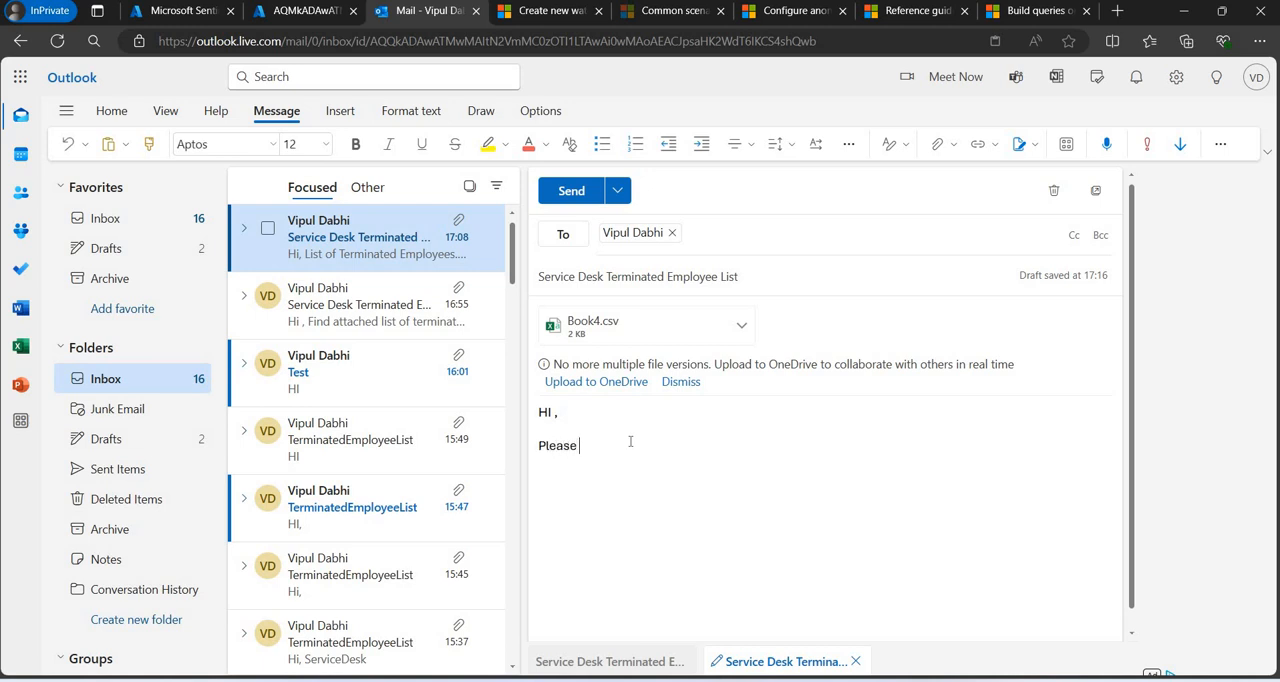
text(Please find attached List of Temrinat)
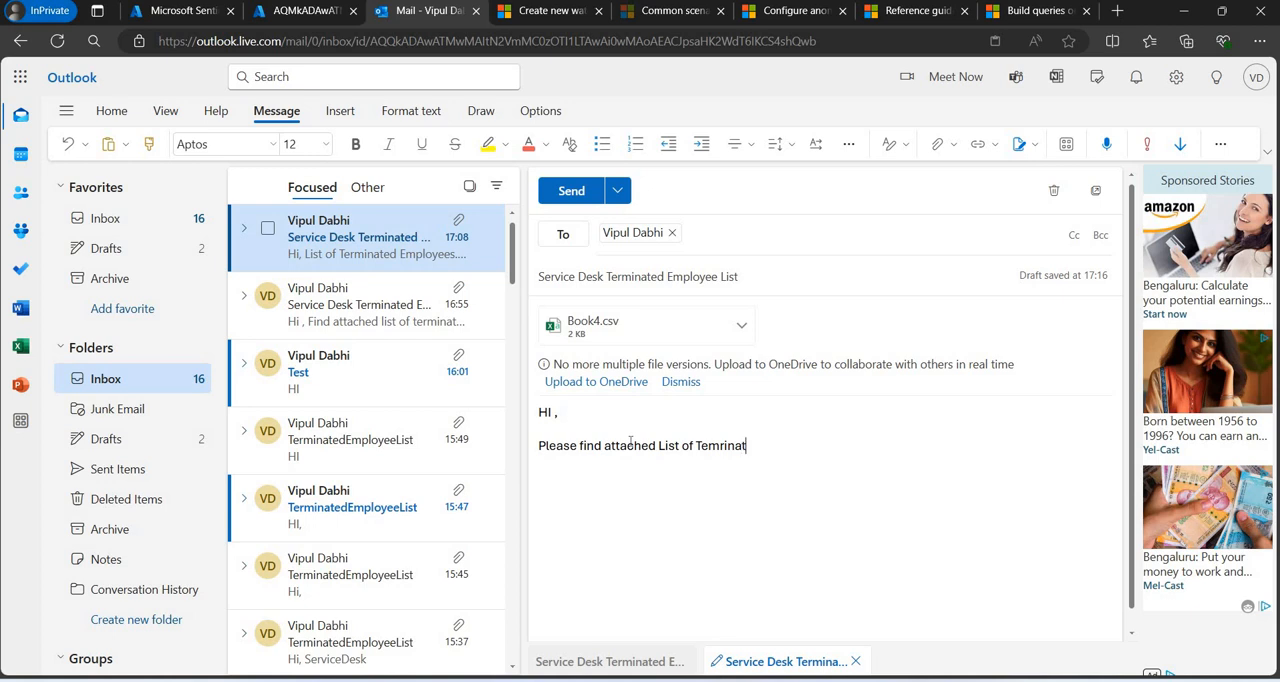
text(ed employees.)
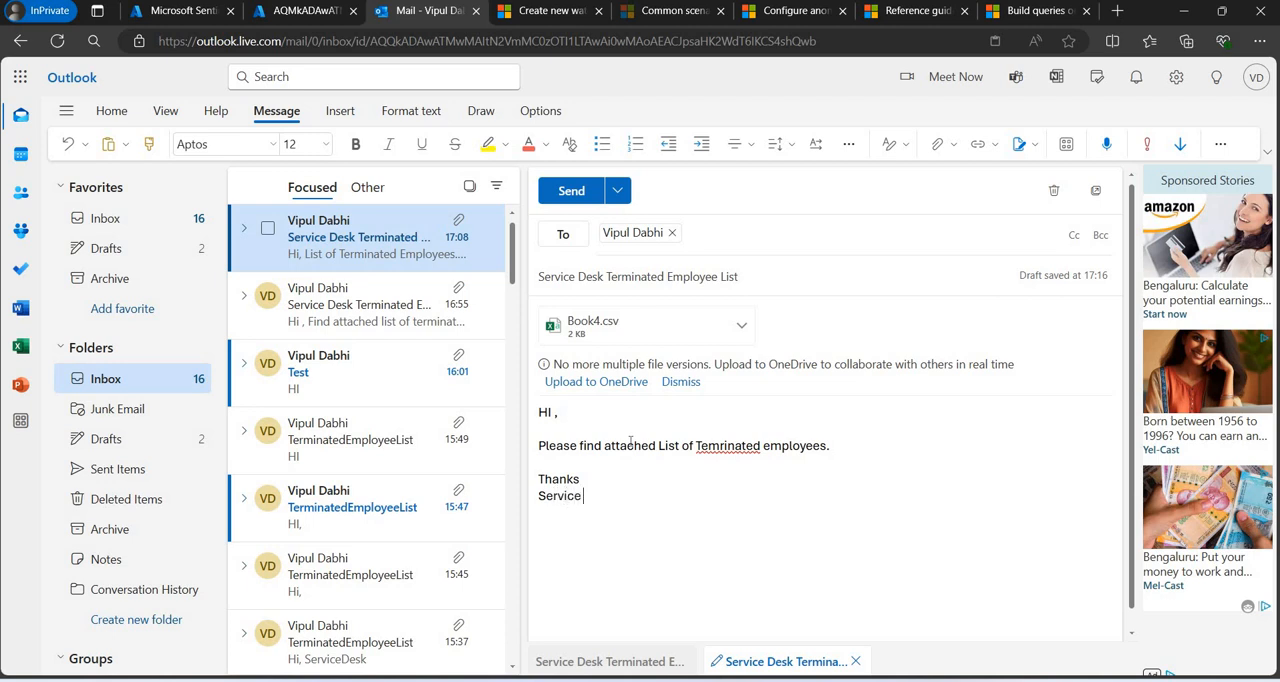
text(sk)
right_click(701, 446)
click(697, 446)
click(640, 504)
click(575, 198)
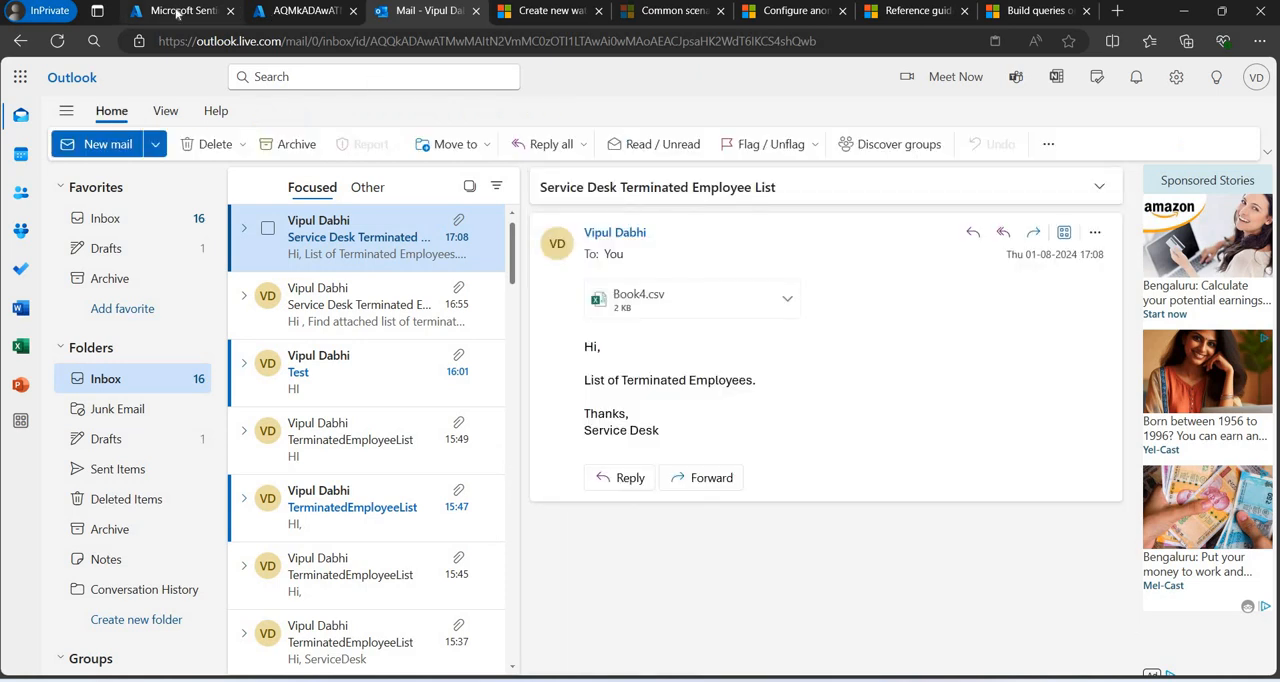
Duplicate the Microsoft Sentinel page using the first signed-in account, and check the Outlook inbox for the sent mail while it loads.
click(185, 10)
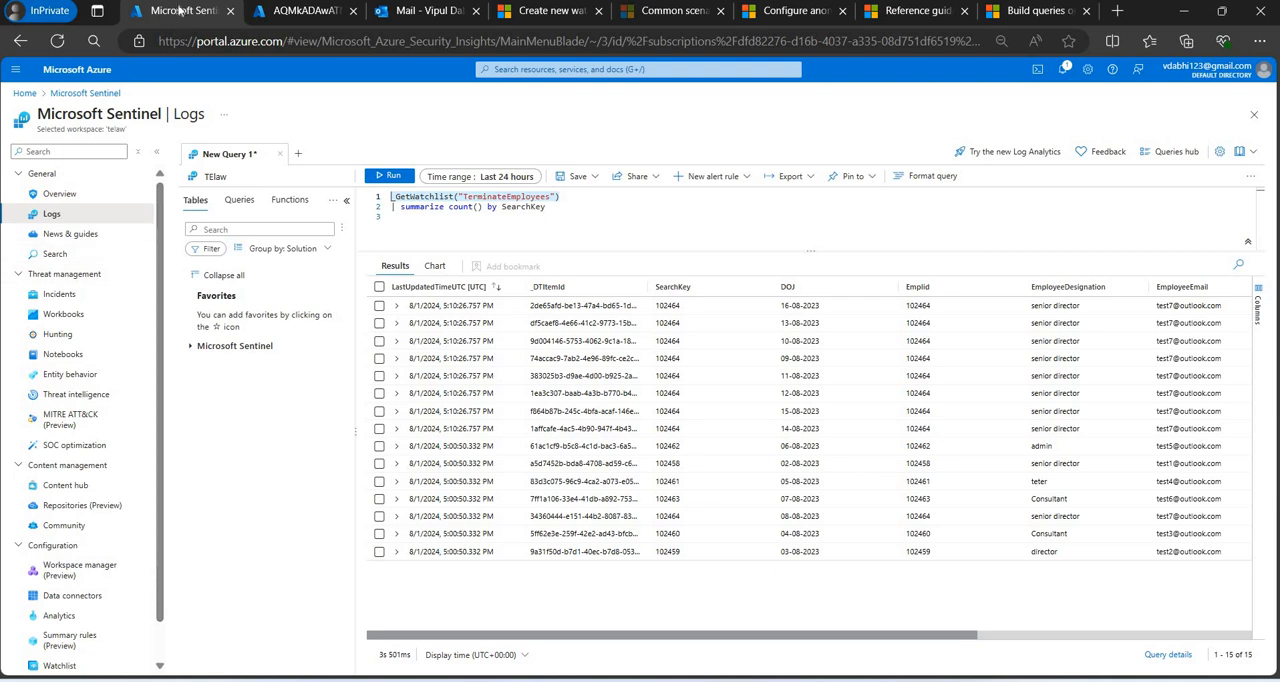
right_click(185, 12)
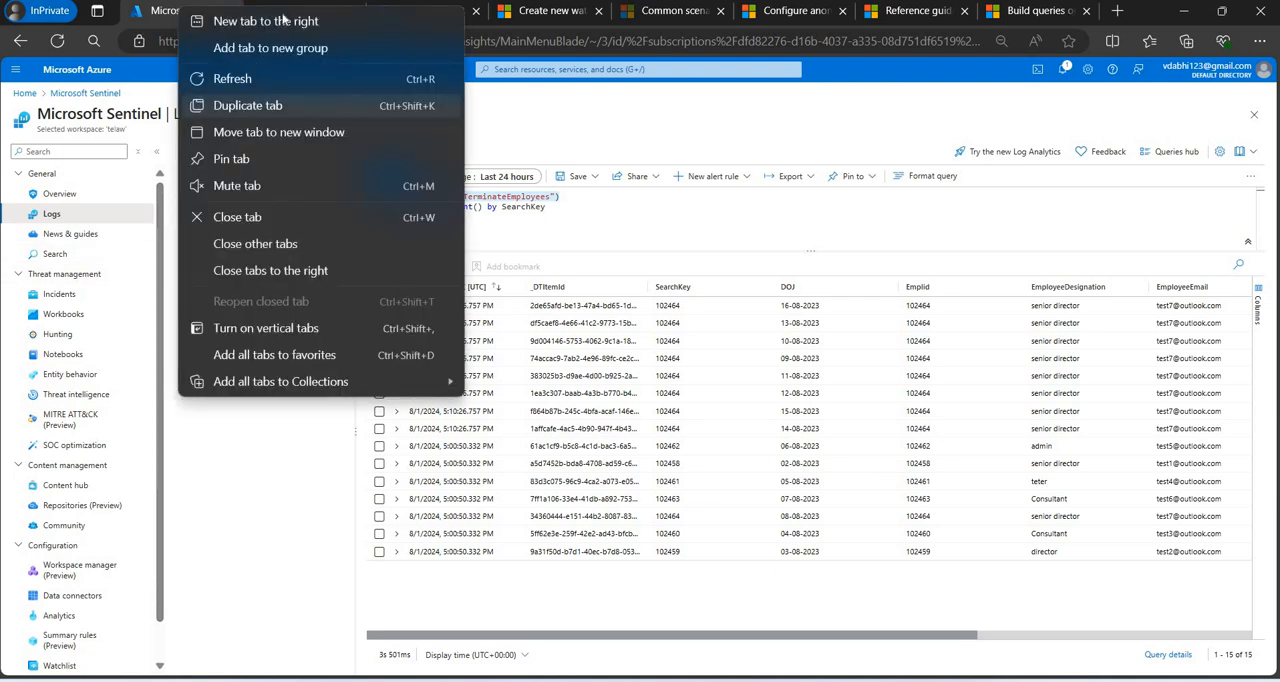
click(242, 109)
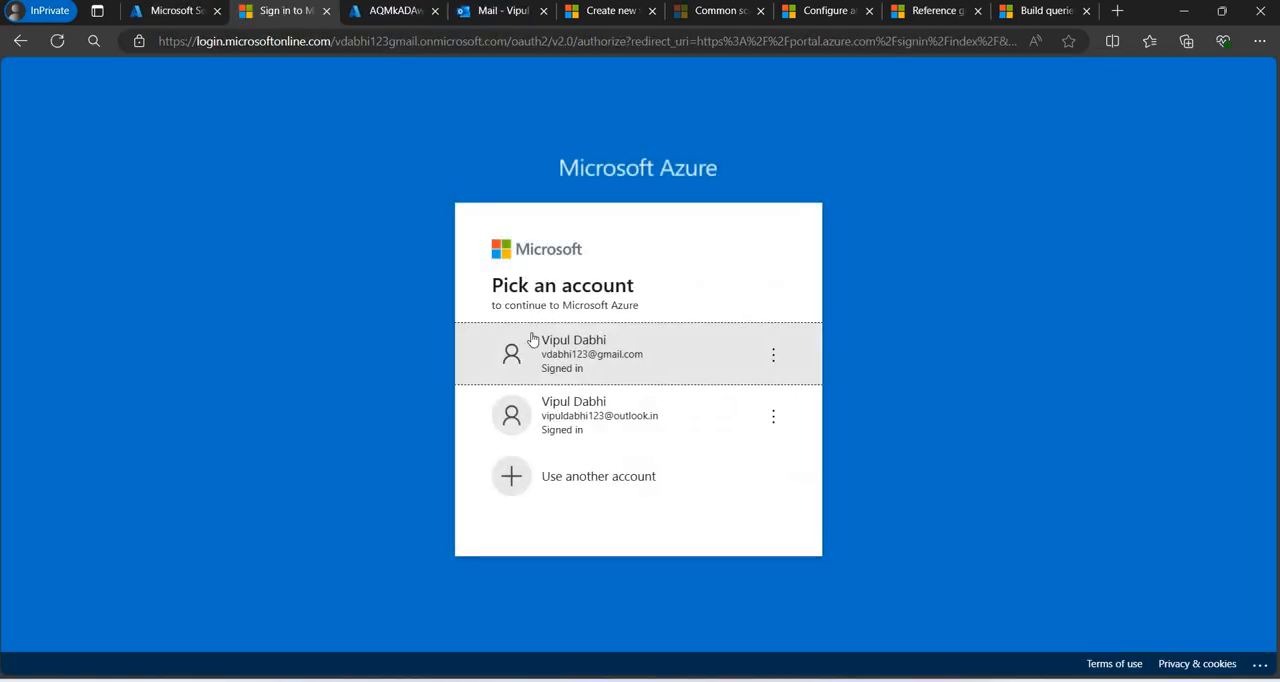
click(551, 364)
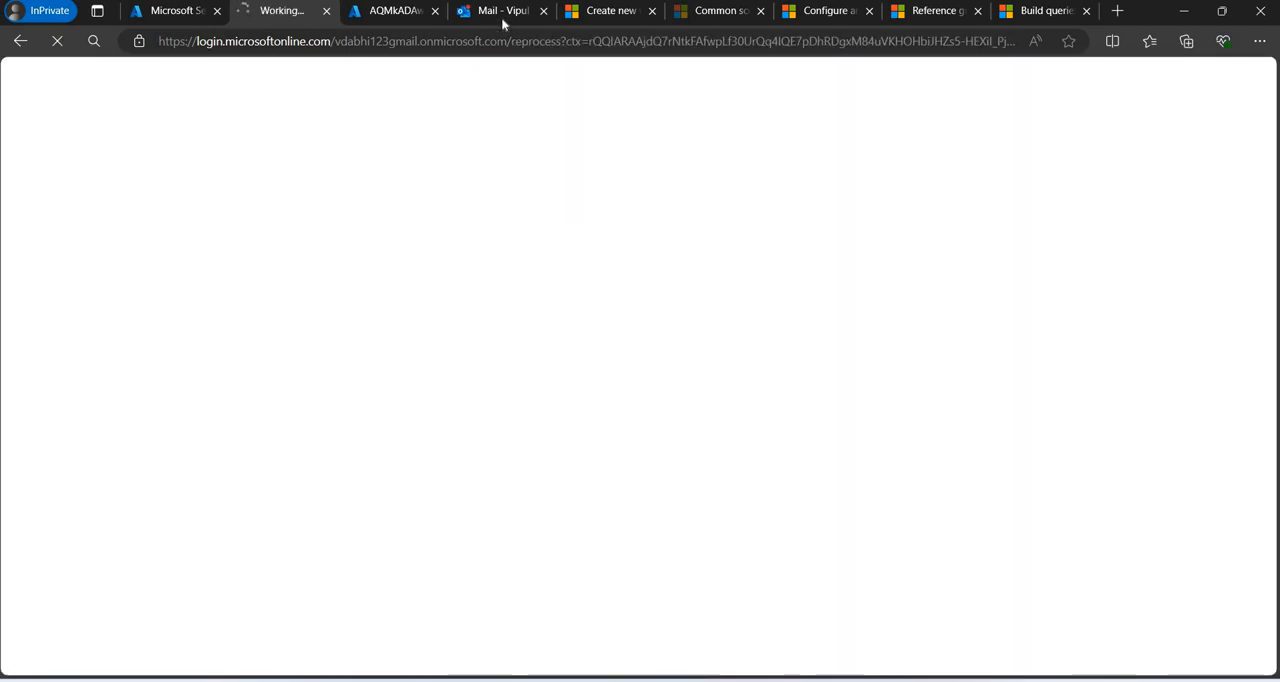
click(501, 17)
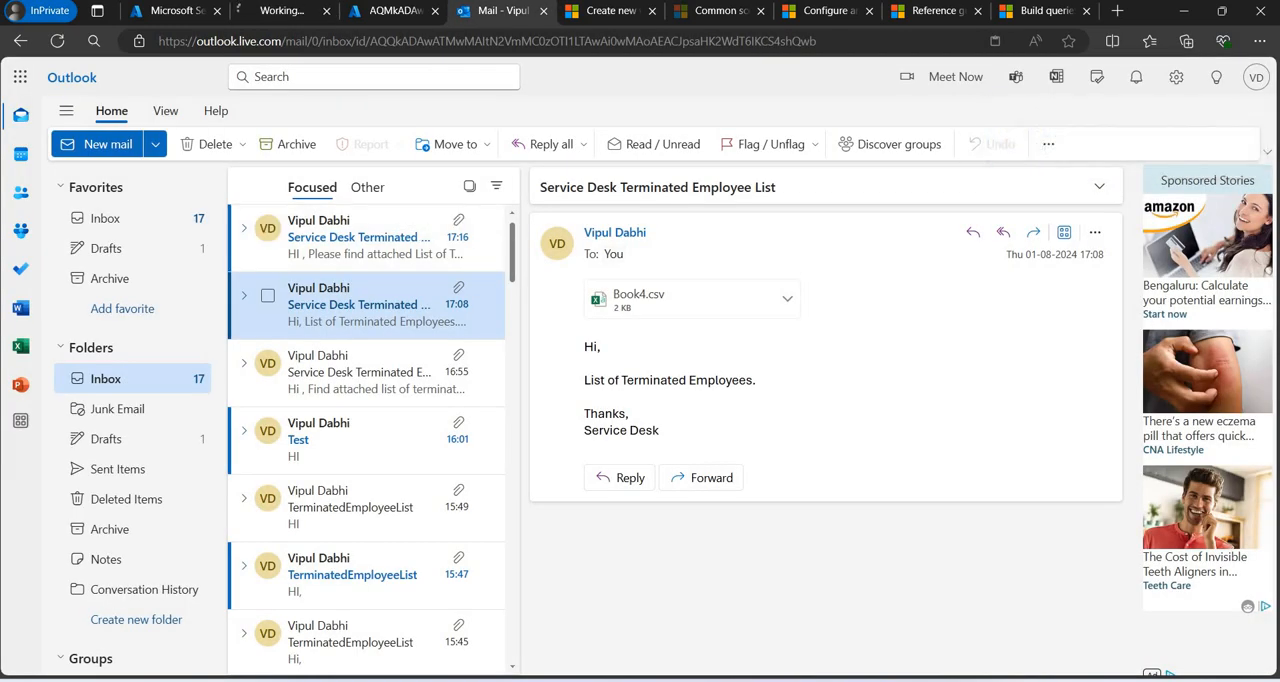
click(259, 10)
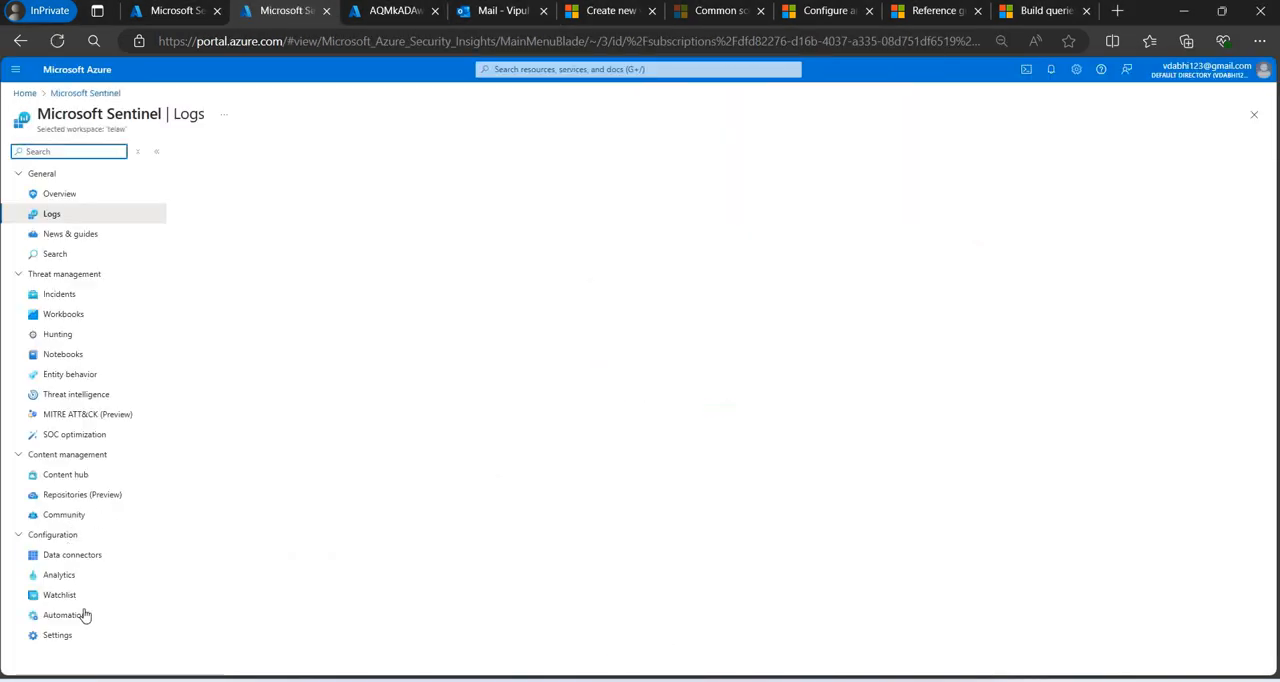
Open the TElogicapp playbook from Sentinel's active automation playbooks to review its runs history.
scroll(163, 620, down, 1)
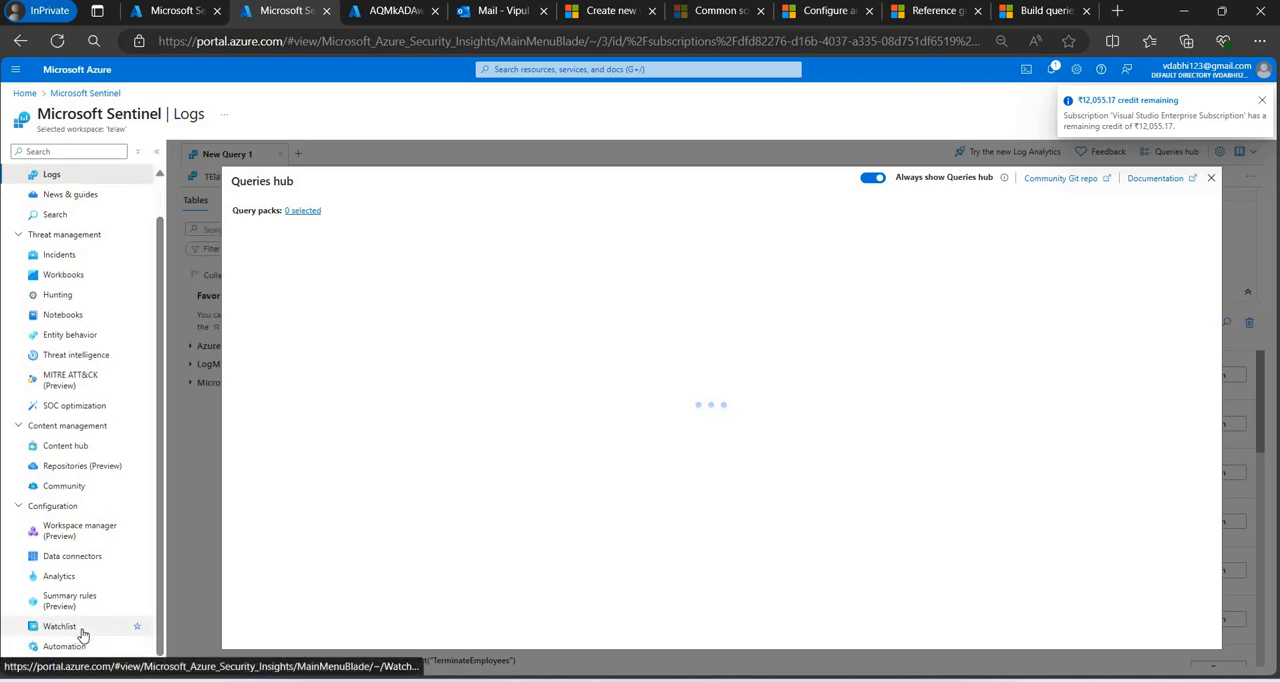
click(73, 652)
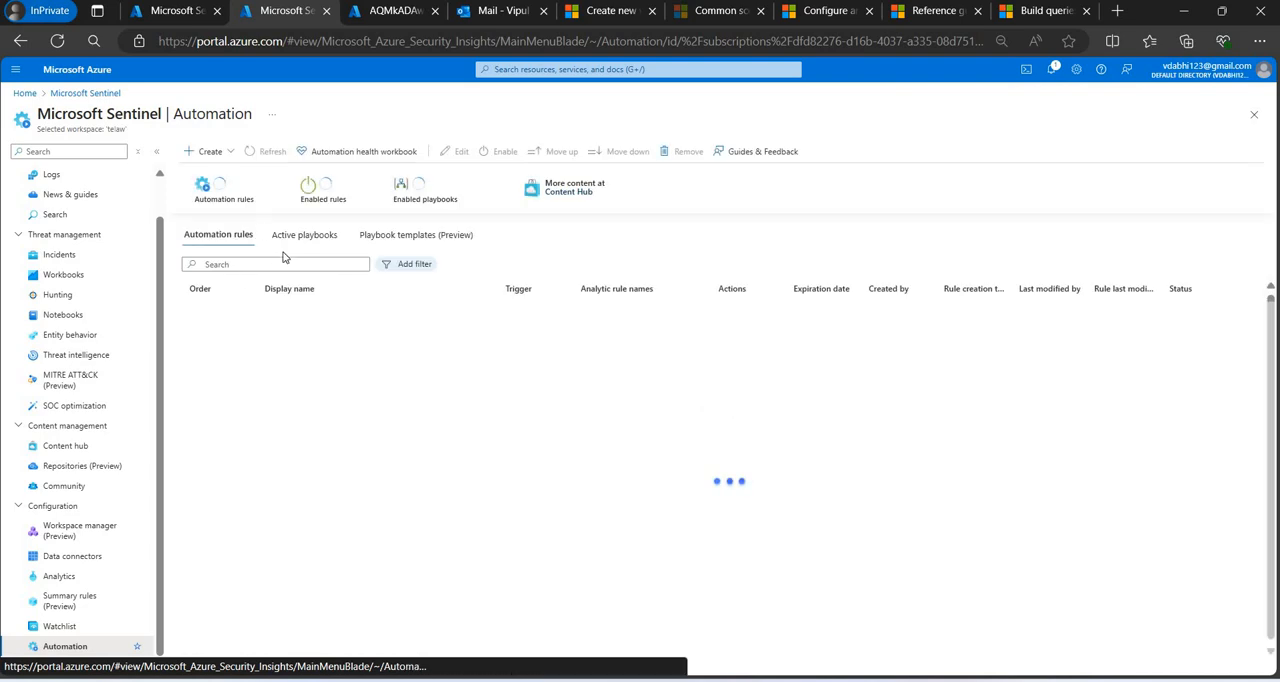
click(305, 235)
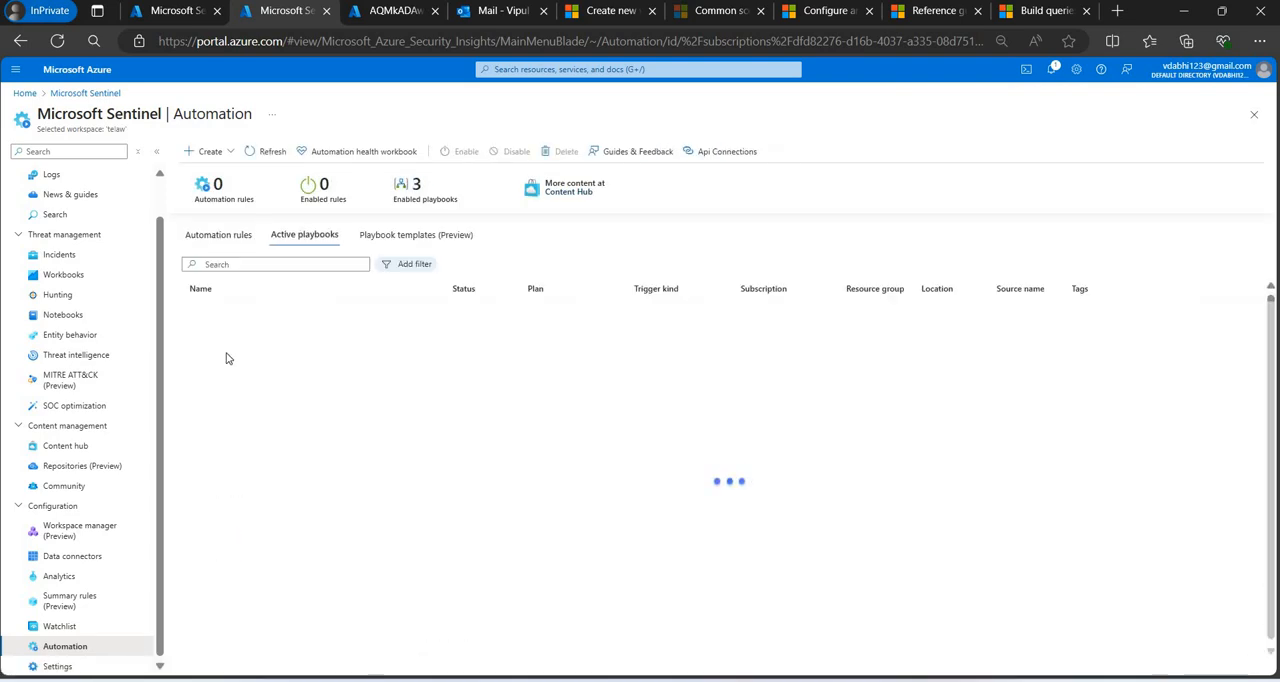
click(229, 363)
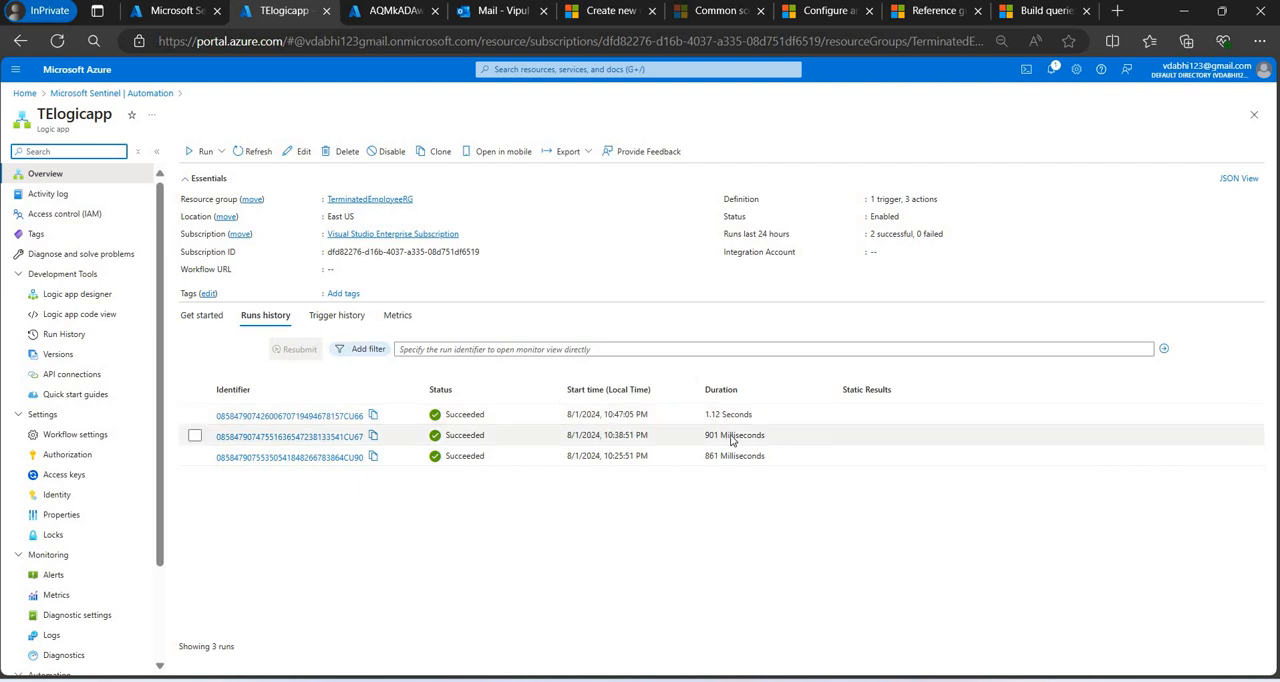
Switch to terminateemployeecontainer in the storage account, close the previous blob's details and refresh the blob list.
click(385, 18)
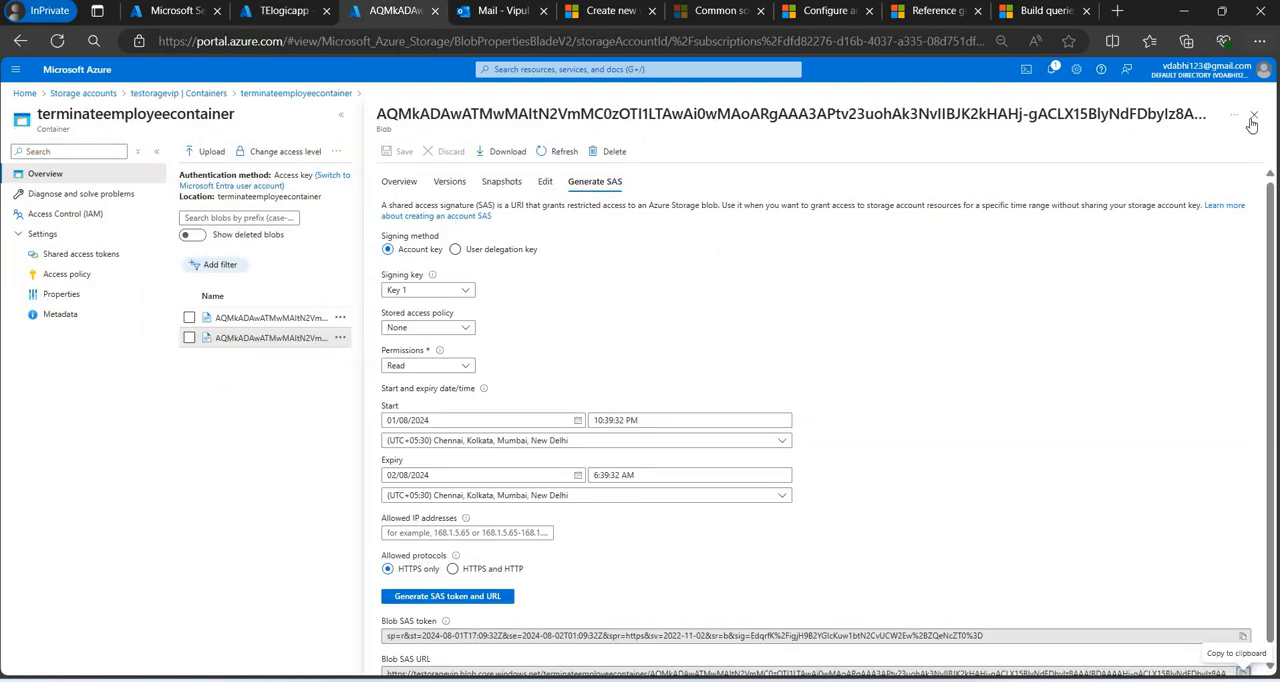
click(1253, 116)
click(344, 152)
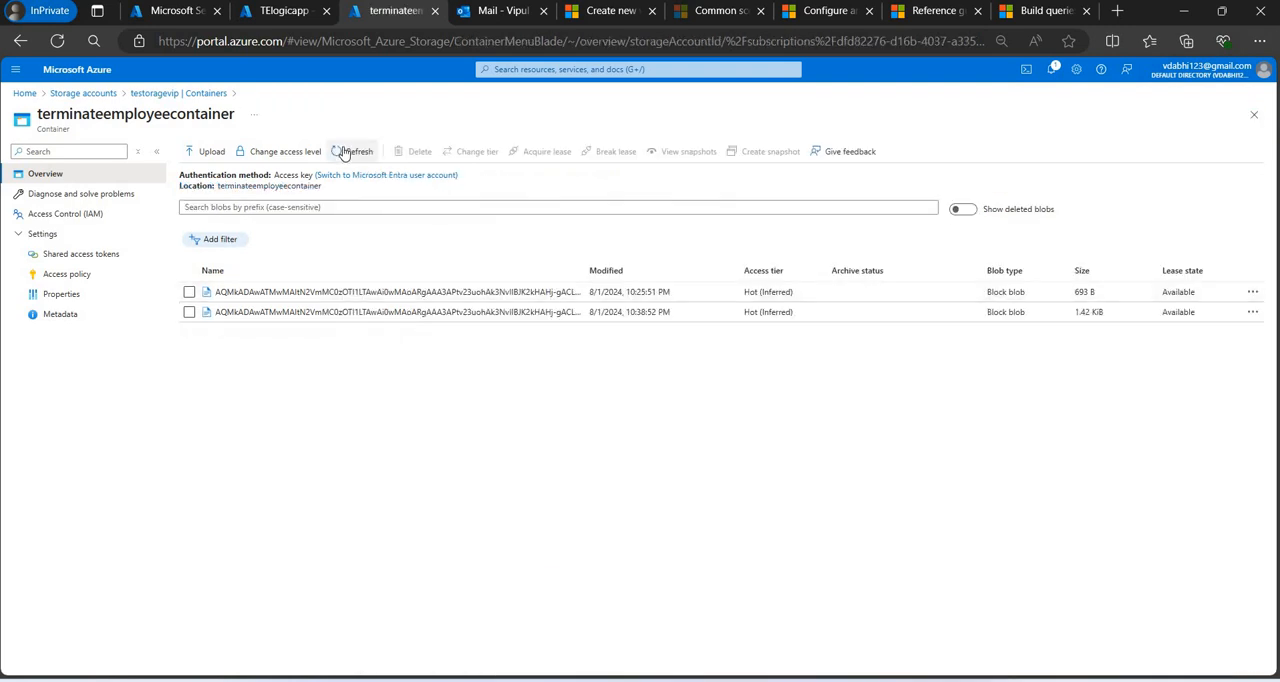
click(344, 152)
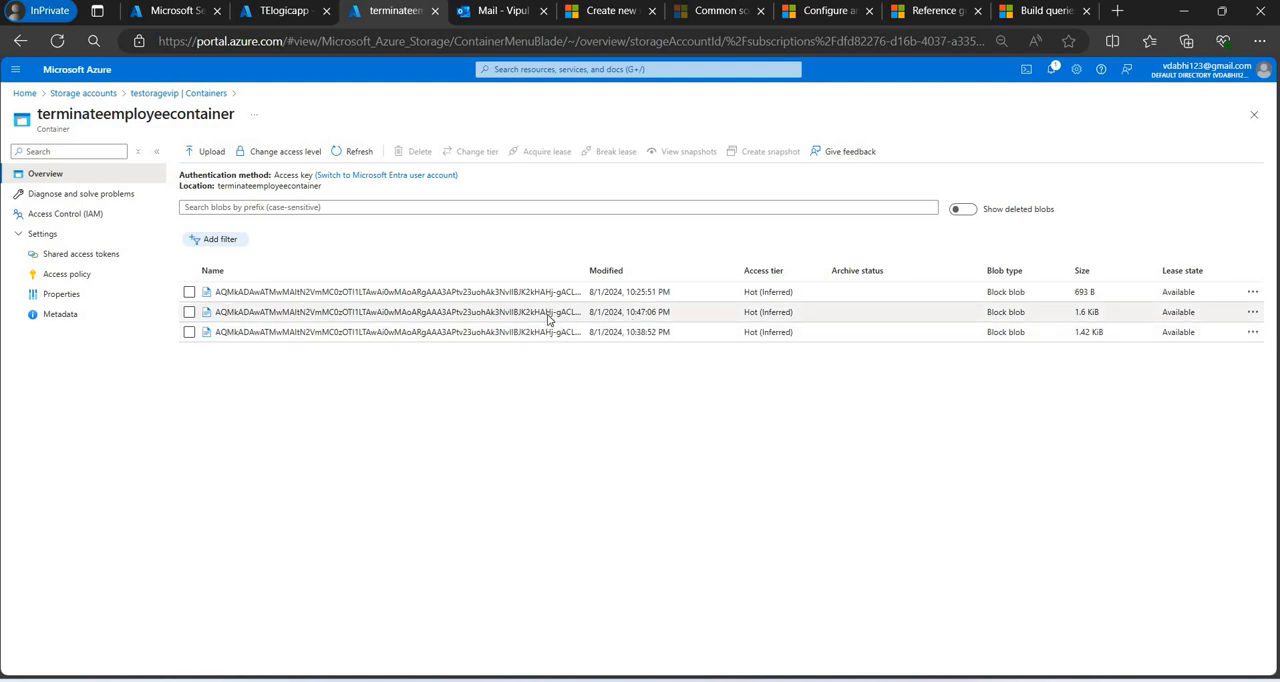
Generate a read-permission, HTTPS-only SAS token and URL for the blob modified at 10:47:06 PM, and copy its Blob SAS URL.
click(548, 313)
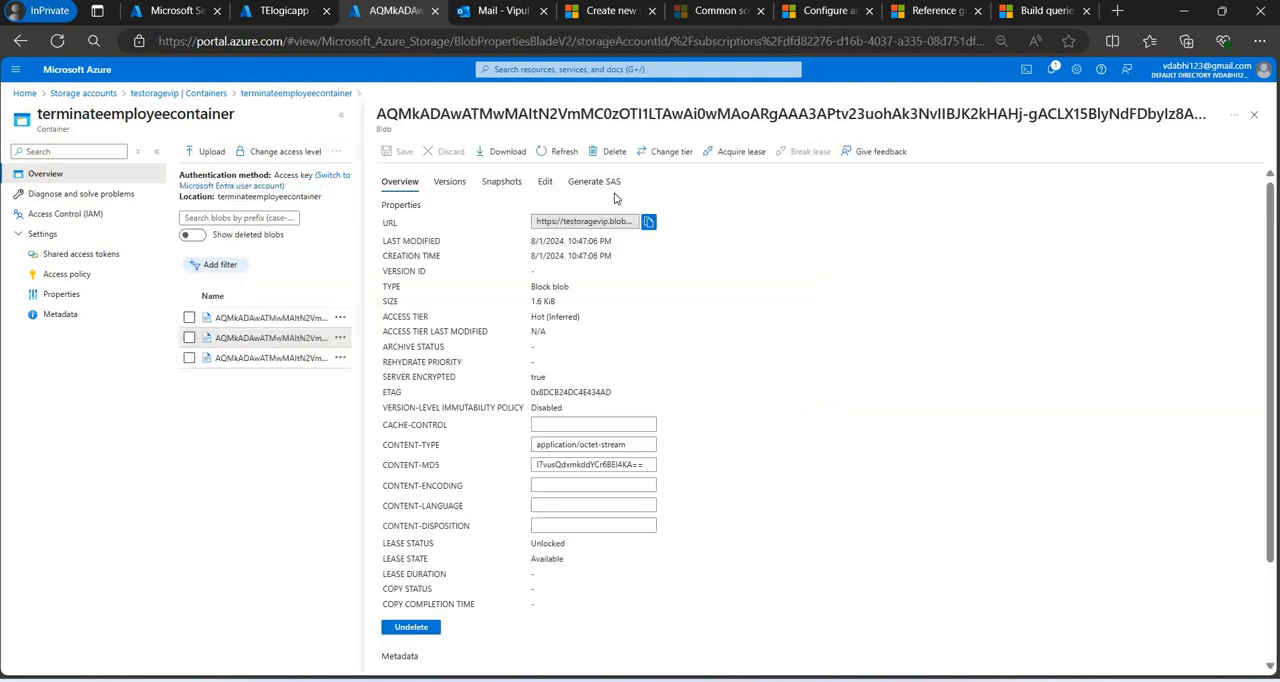
click(612, 182)
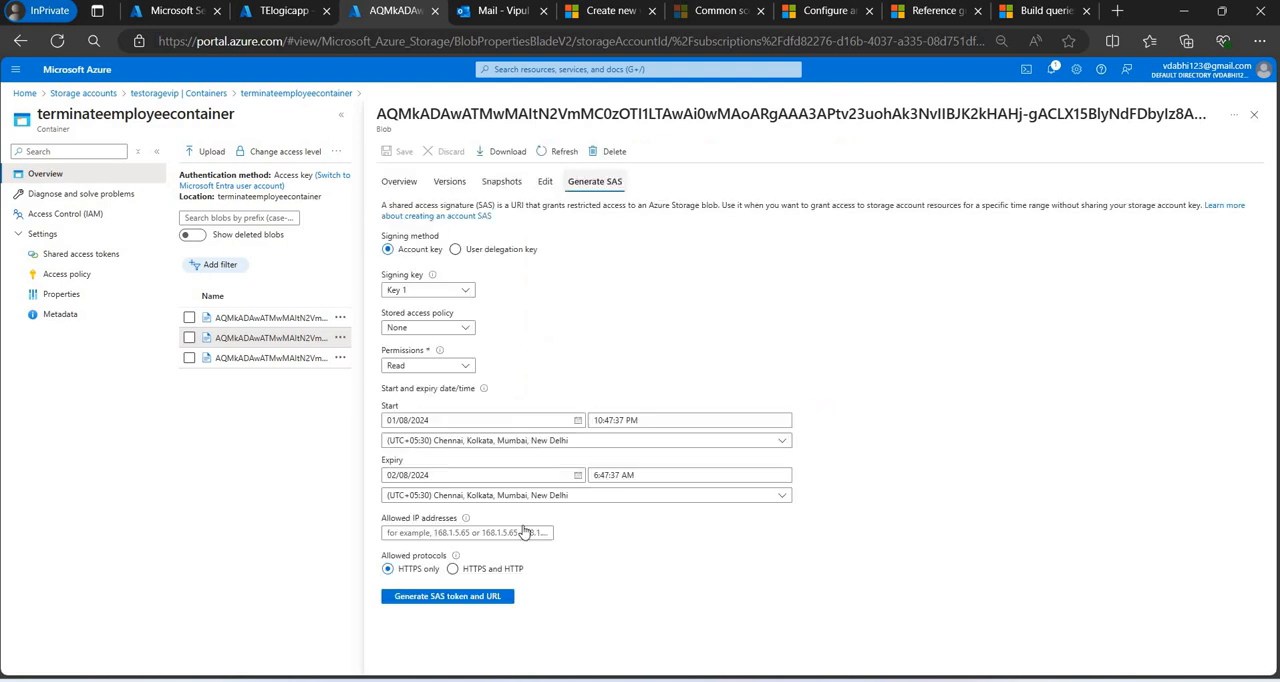
click(445, 597)
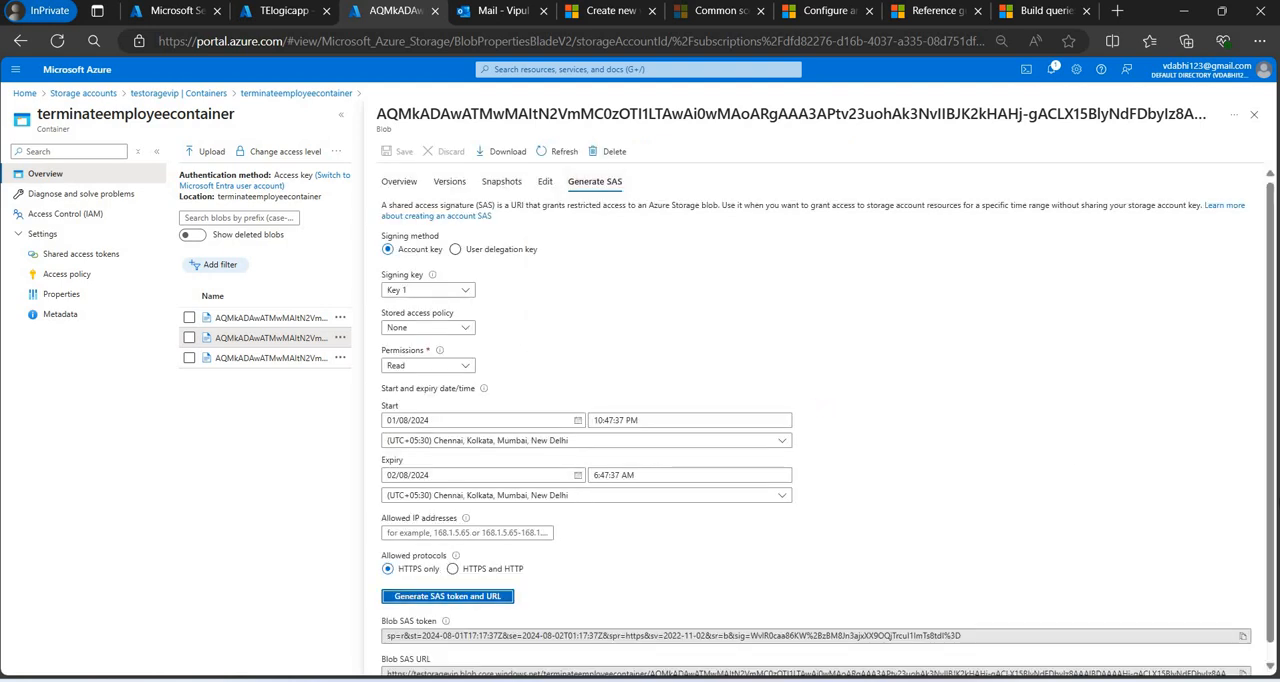
scroll(1271, 510, down, 1)
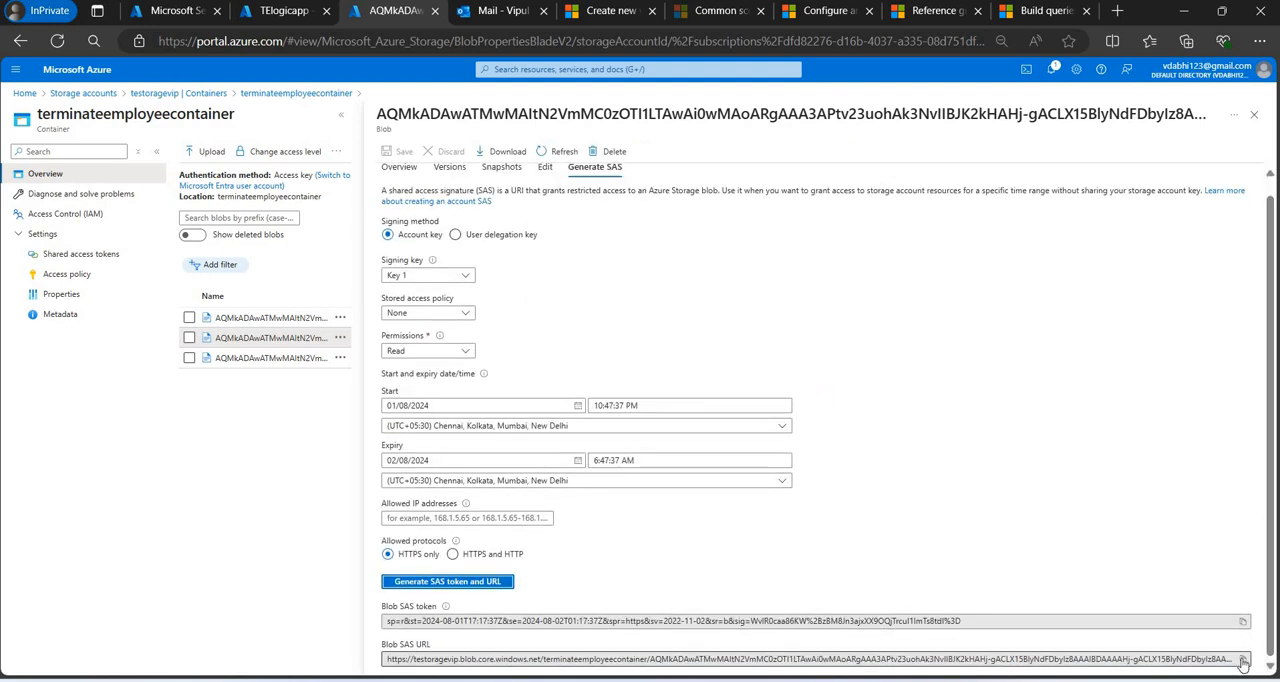
click(1242, 660)
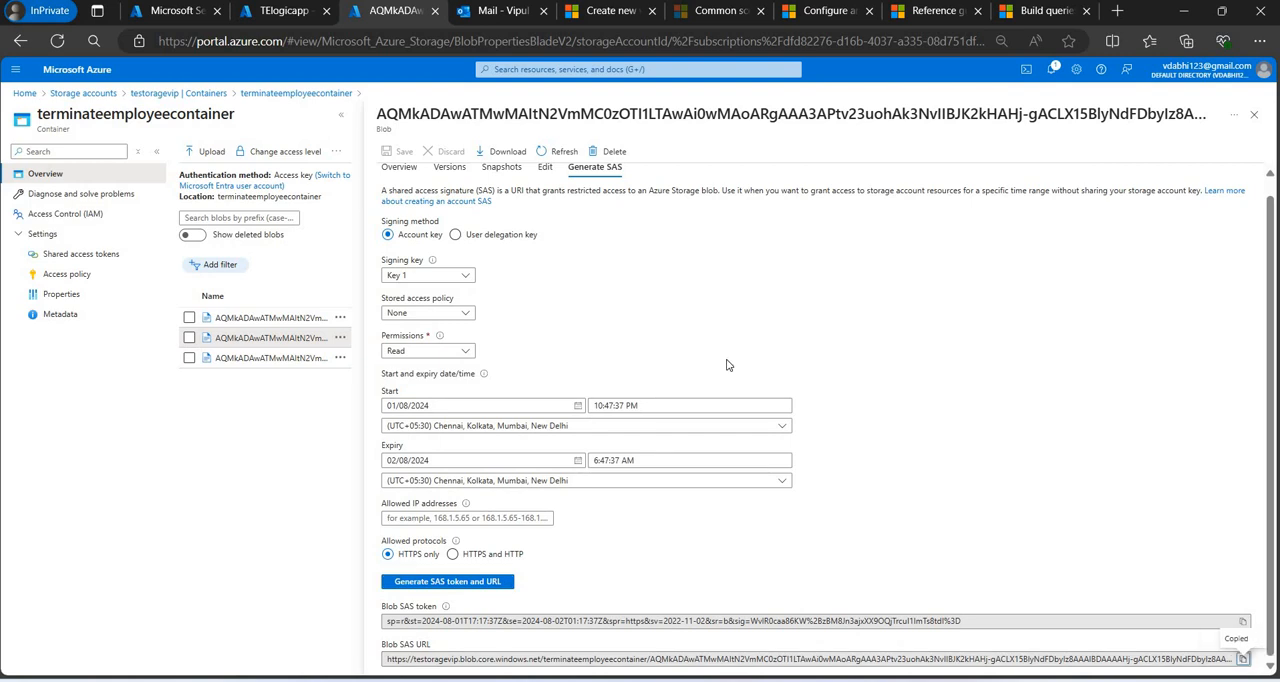
Switch back to the Sentinel Logs page and open the workspace's watchlists, discarding the unsaved query edits.
click(283, 12)
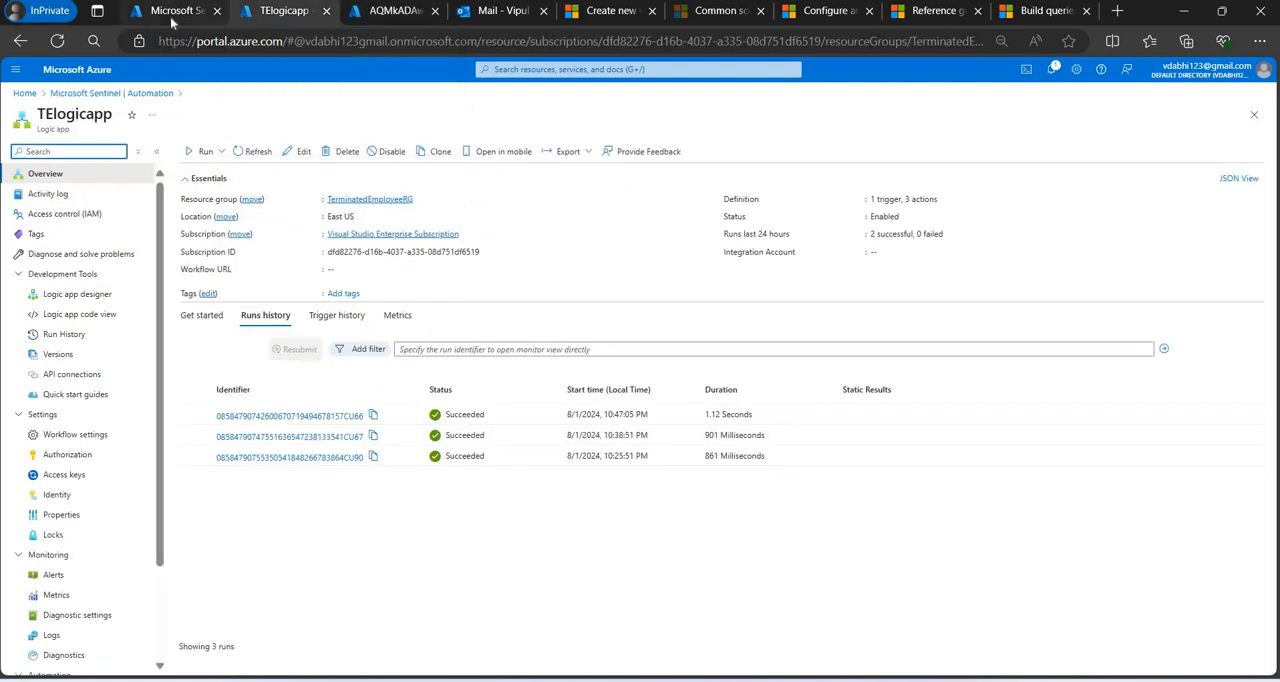
click(172, 12)
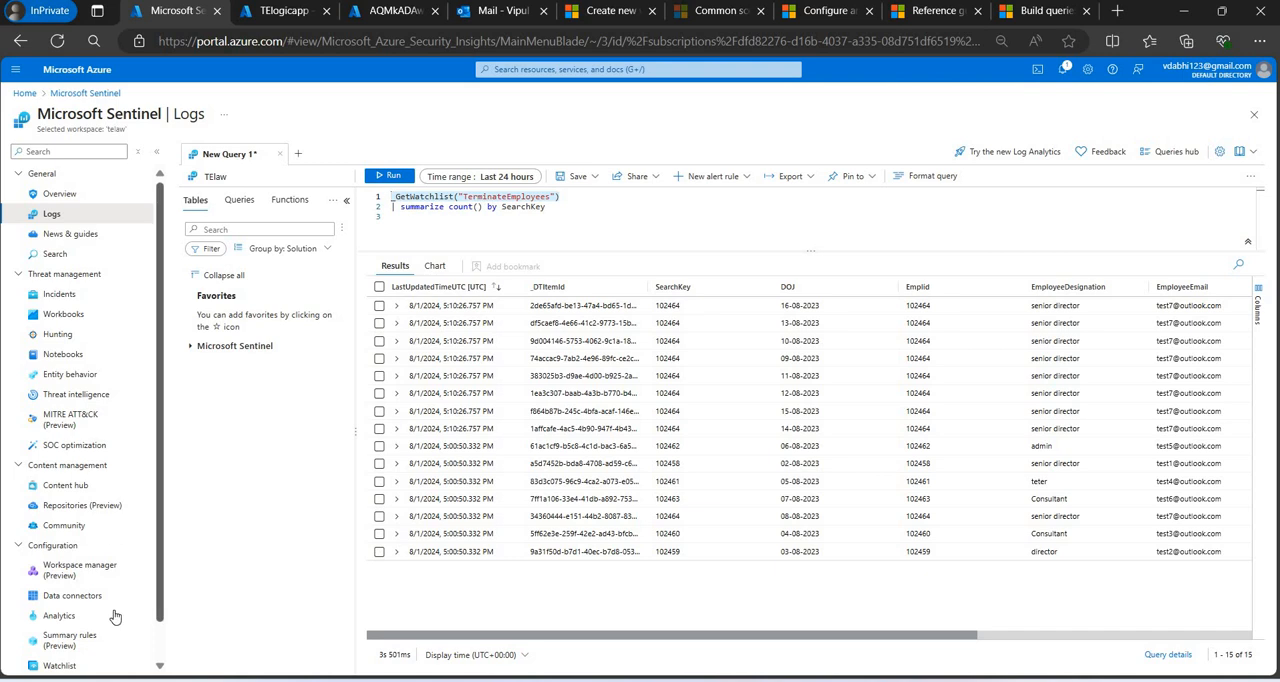
scroll(163, 660, down, 1)
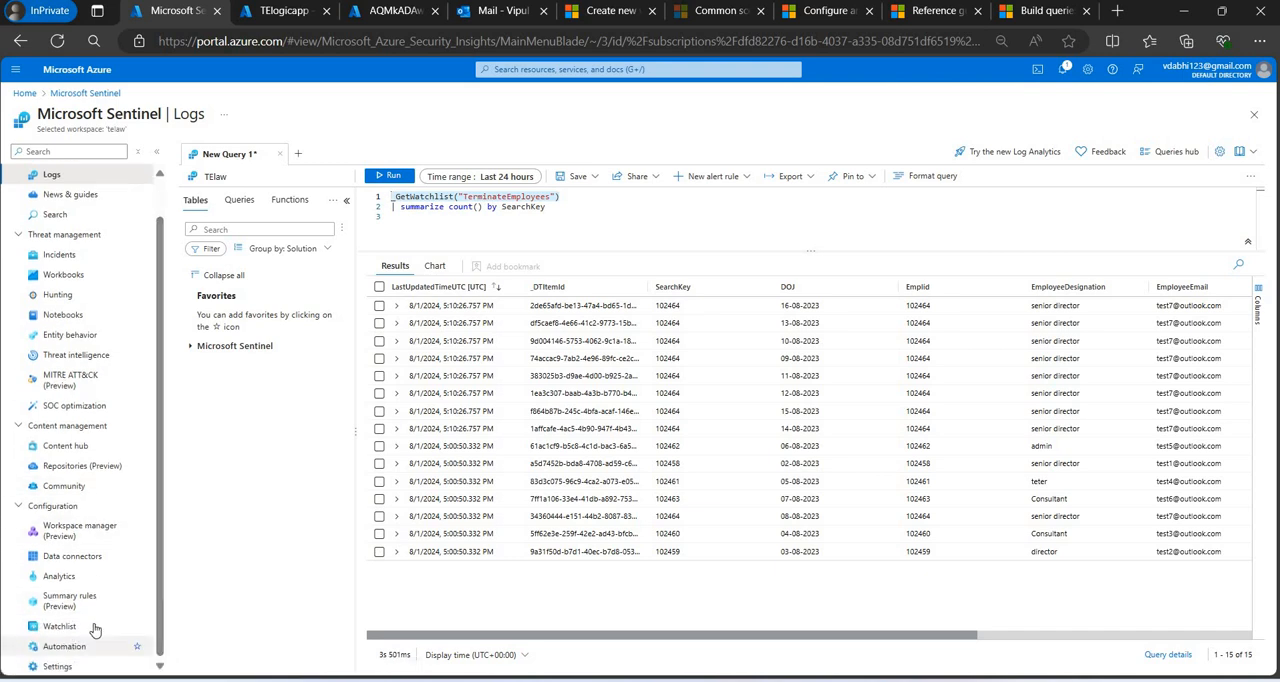
click(90, 627)
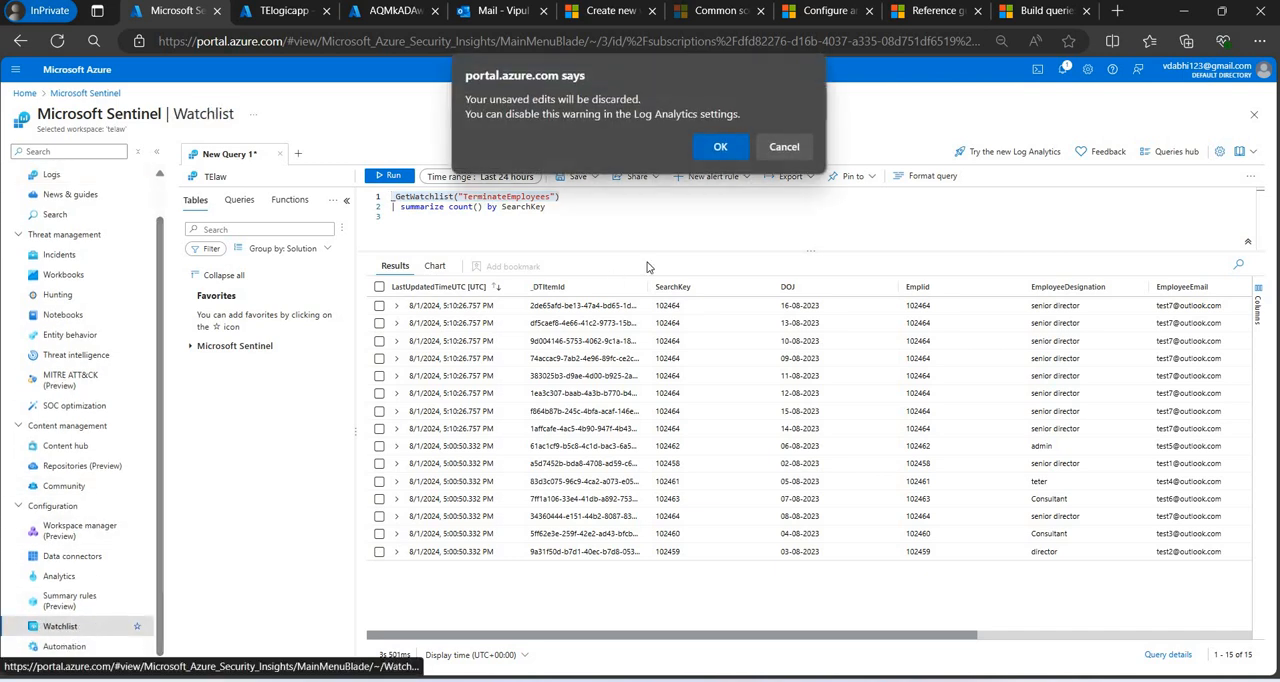
click(720, 147)
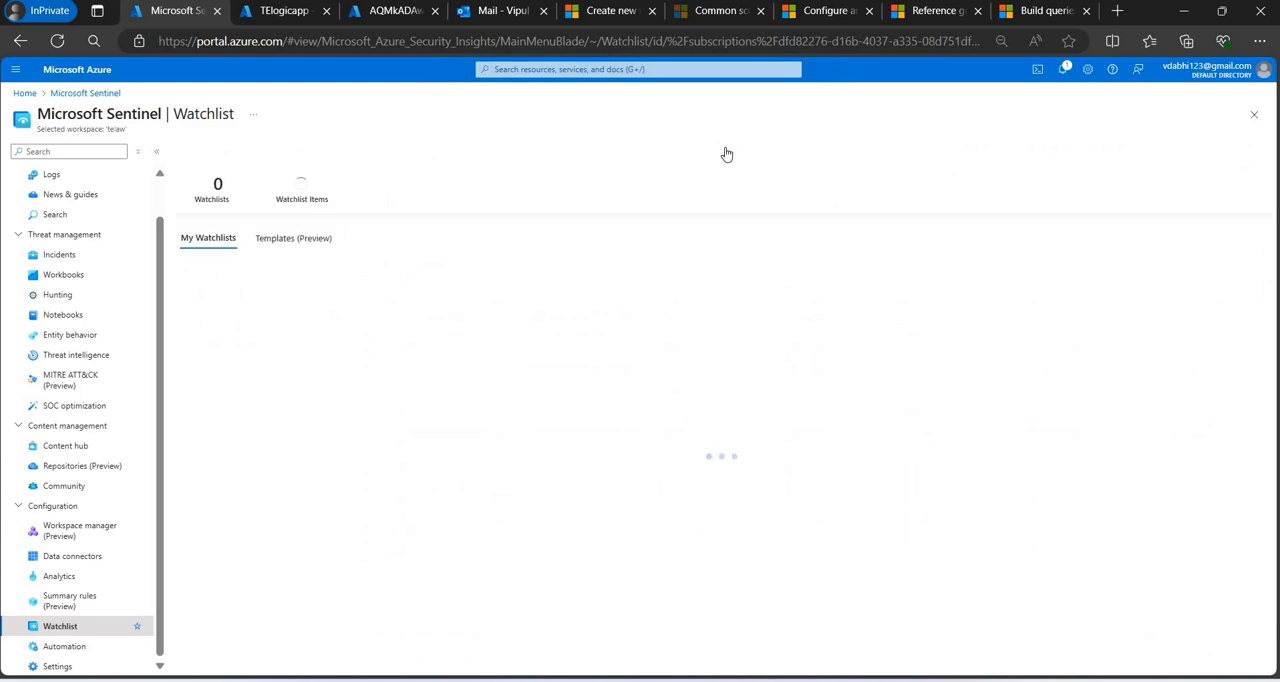
Start a bulk update of the TerminateEmployees watchlist.
click(309, 314)
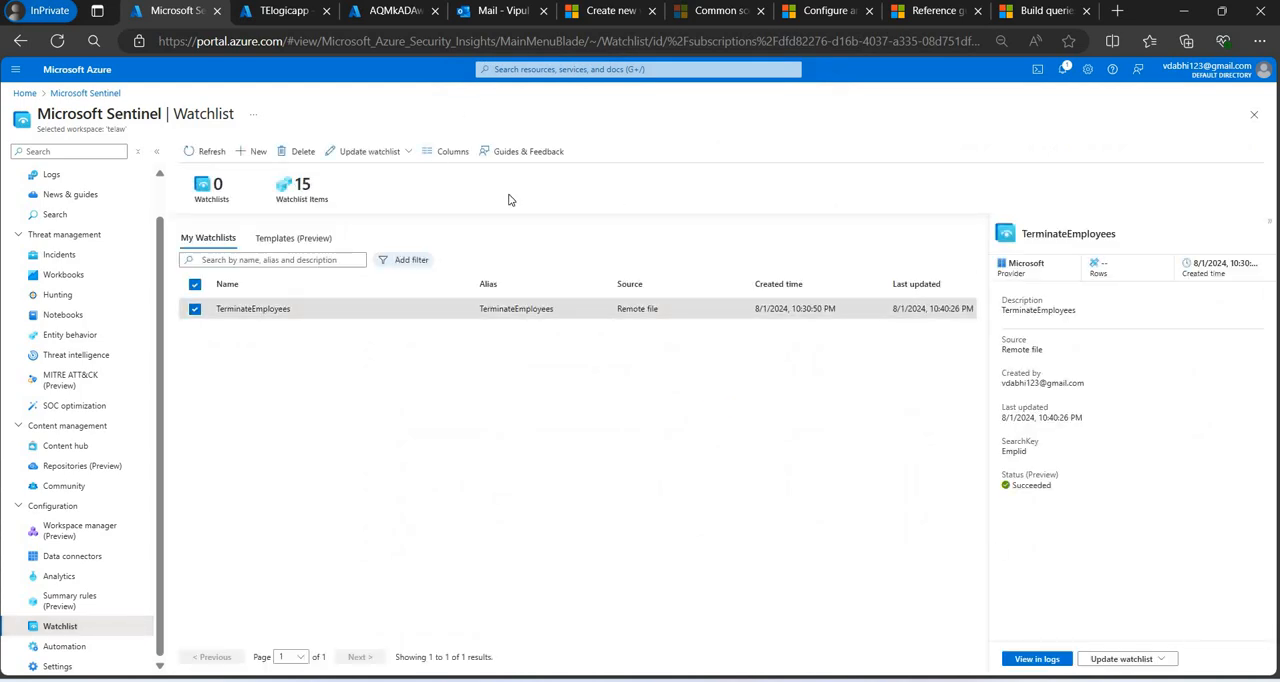
click(1114, 660)
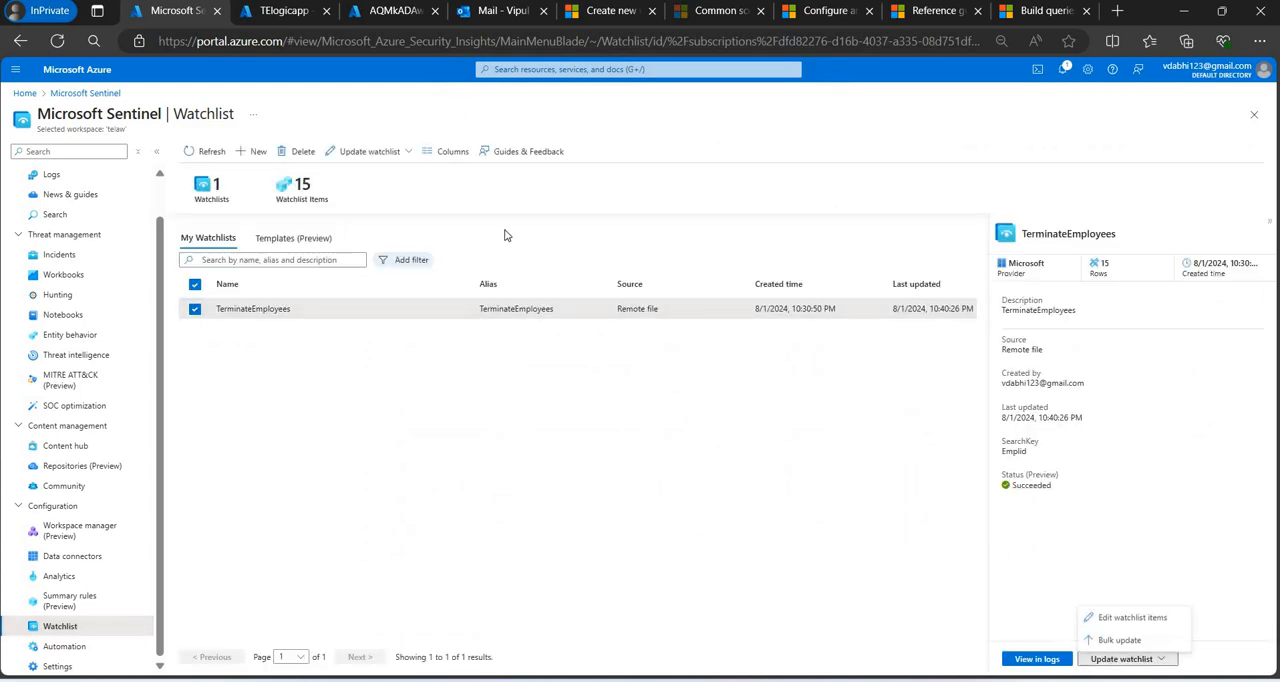
click(390, 183)
click(369, 151)
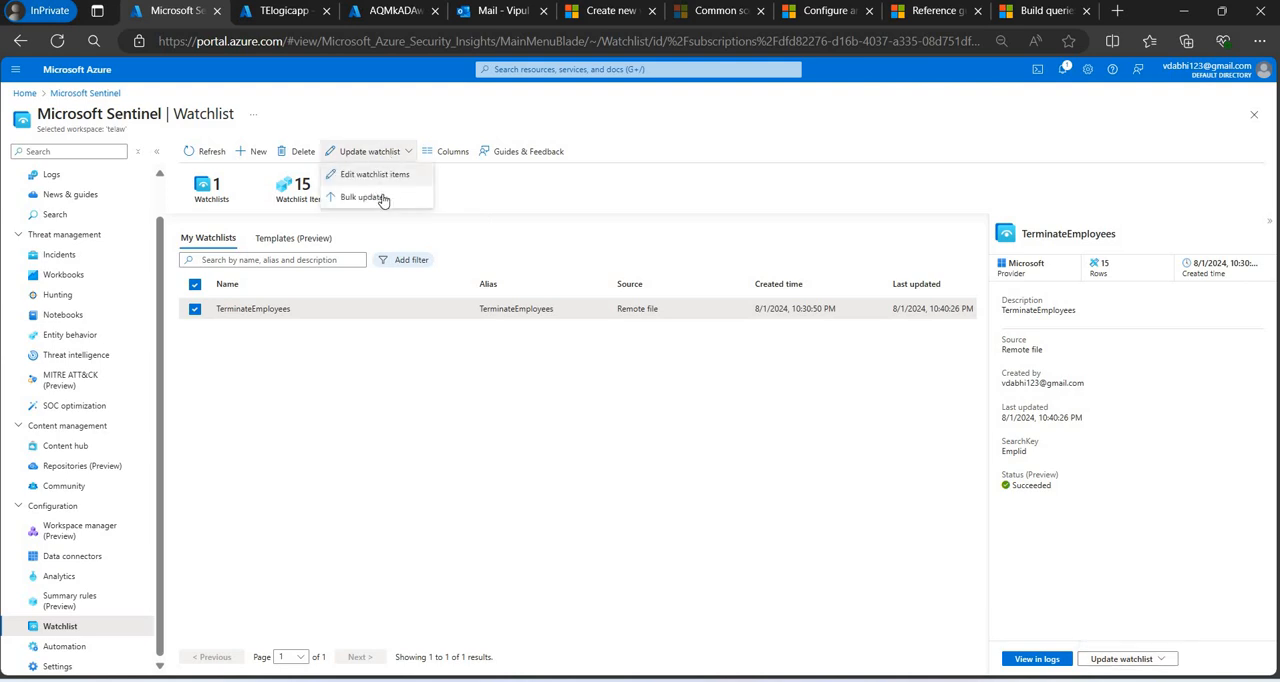
click(383, 195)
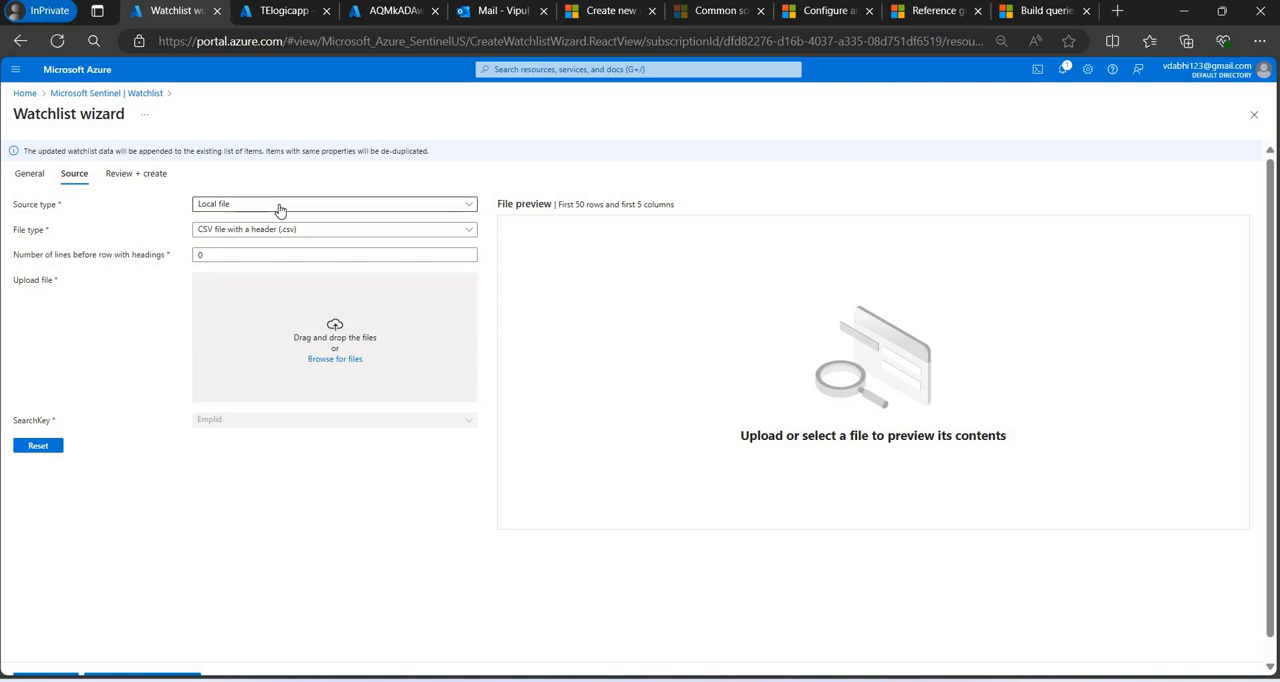
Set the update's source type to Azure Storage (Preview), paste the copied Blob SAS URL, and review and submit the watchlist update.
click(279, 209)
click(255, 245)
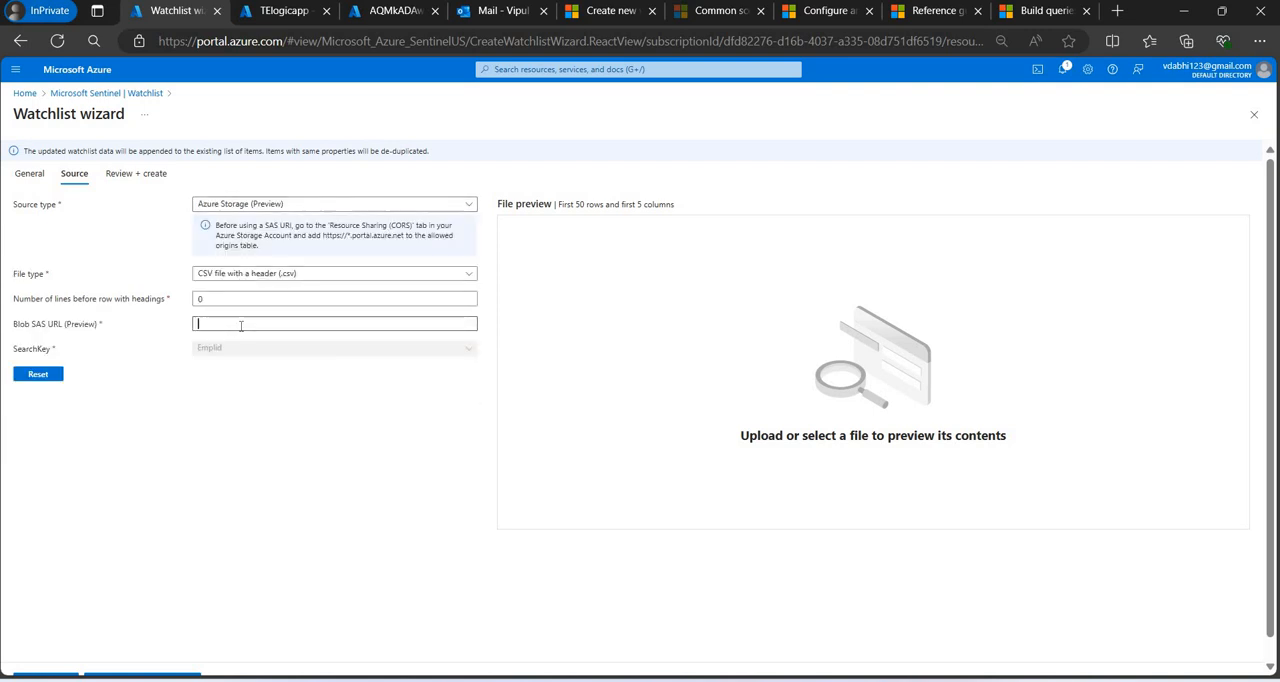
click(241, 325)
key(ctrl+v)
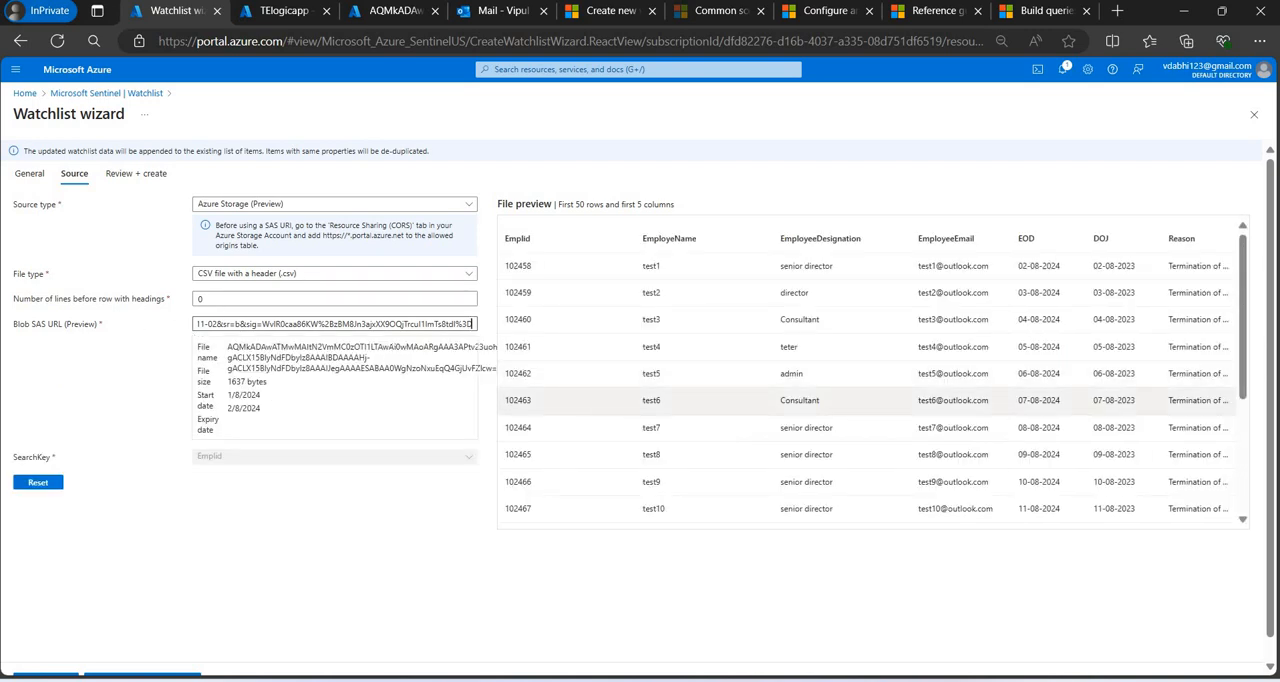
scroll(880, 404, down, 4)
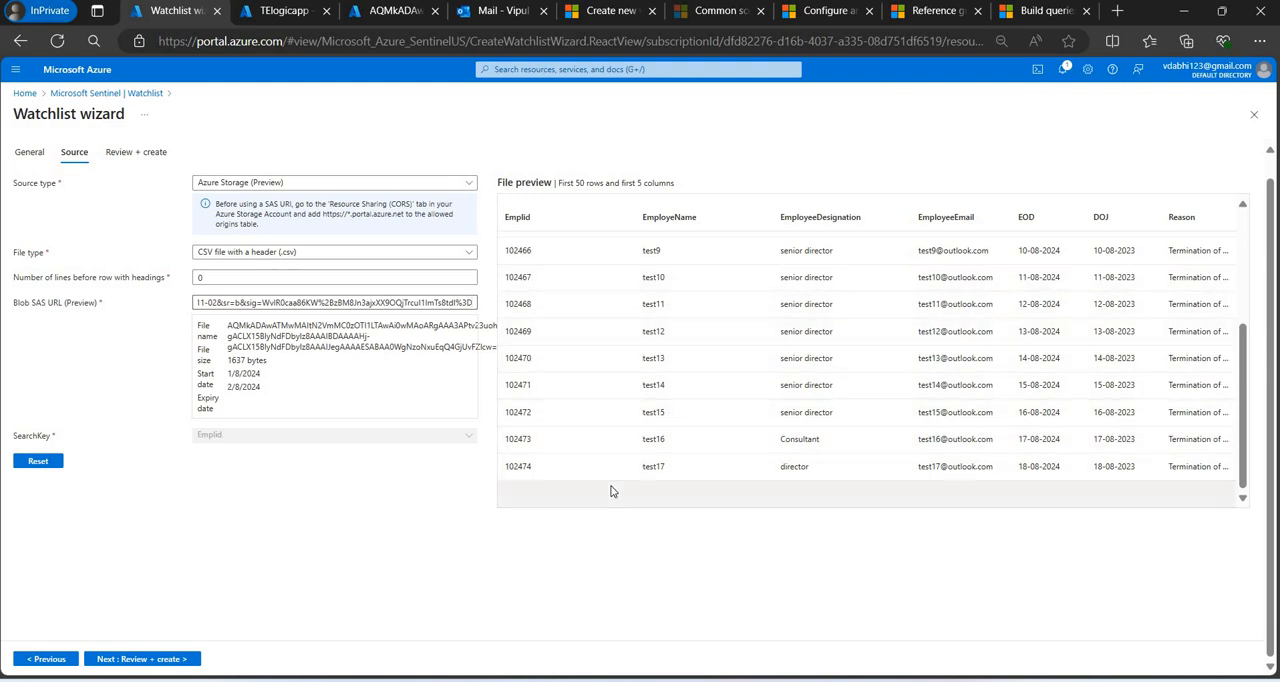
click(150, 662)
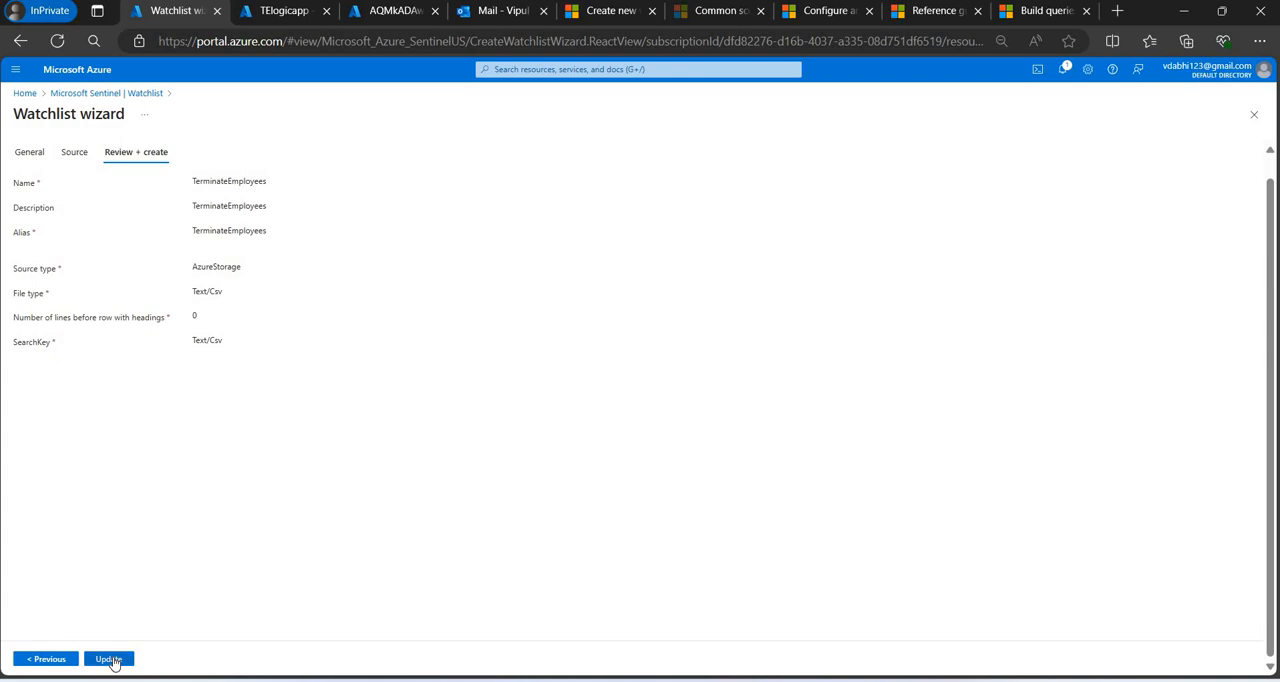
Check the notification for the TerminateEmployees update and refresh the watchlist overview.
click(1068, 74)
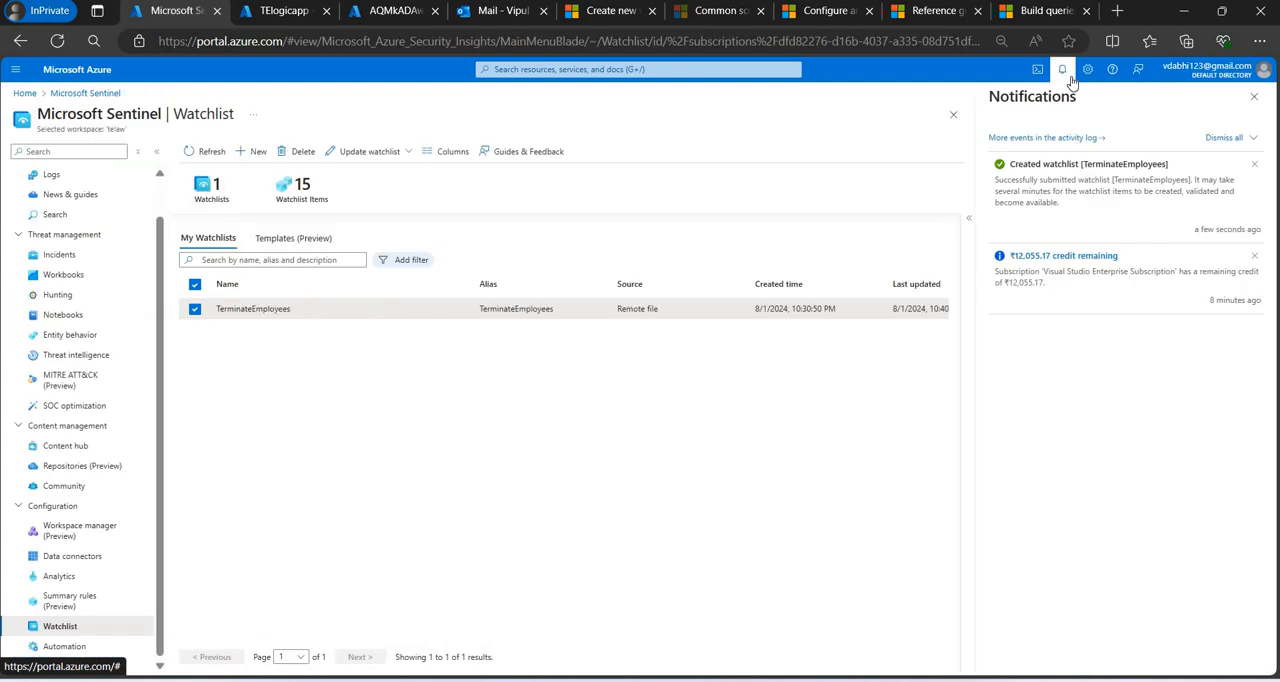
triple_click(989, 183)
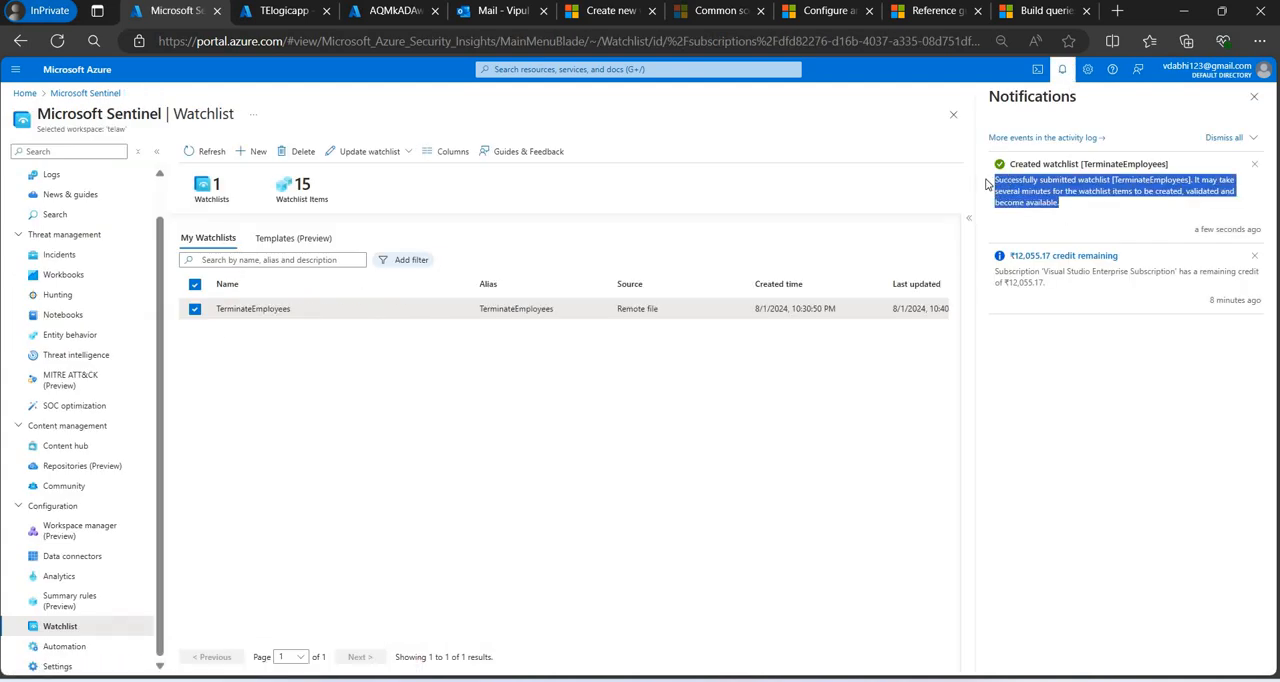
click(1254, 97)
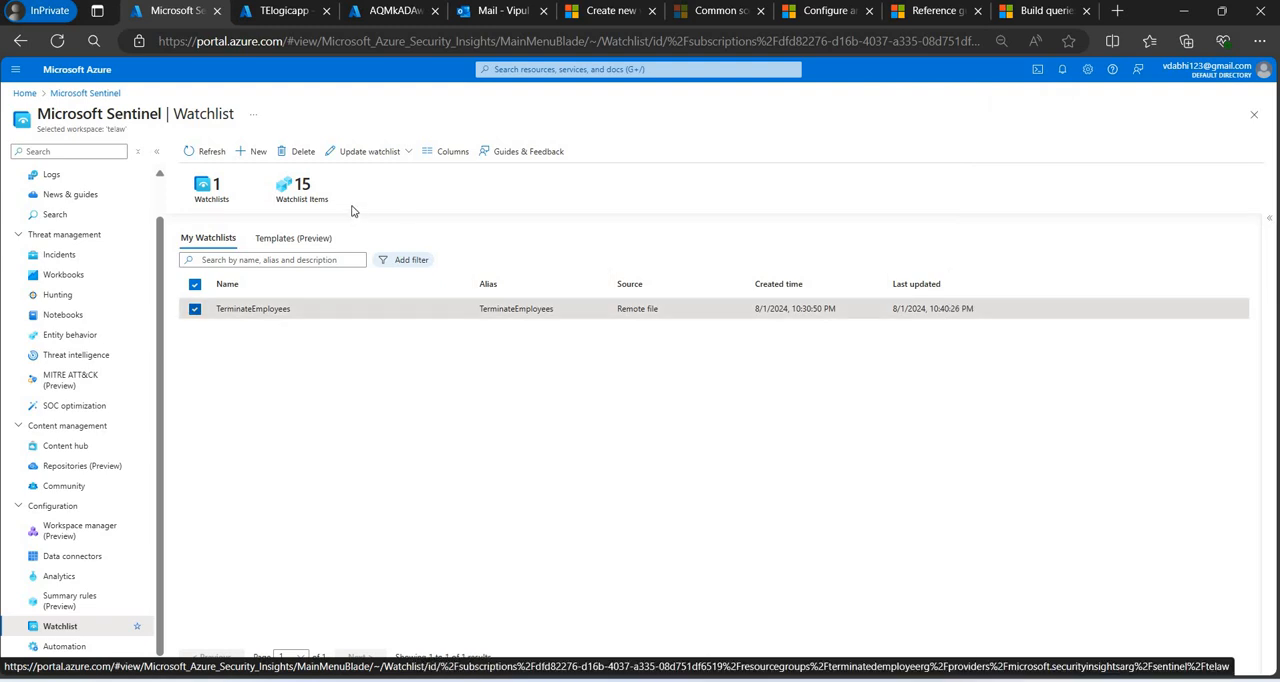
click(222, 161)
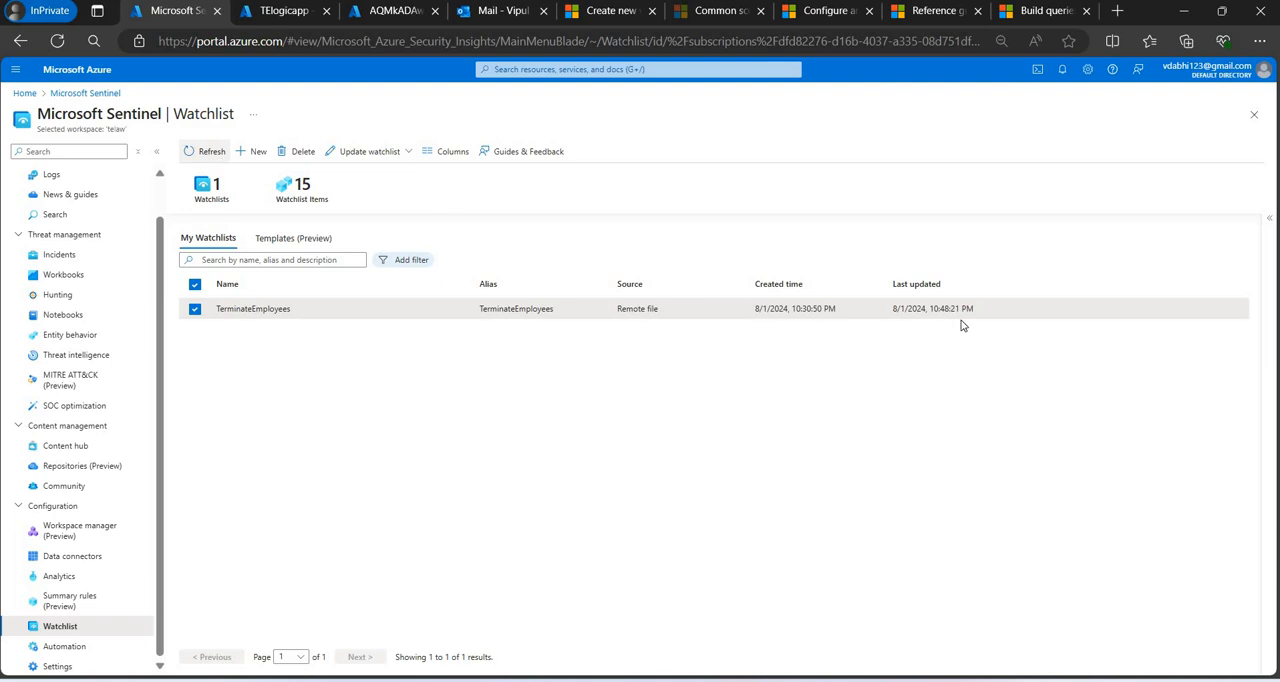
View the TerminateEmployees watchlist in Logs, rerun its query several times and reload the page to check for new rows.
click(1275, 252)
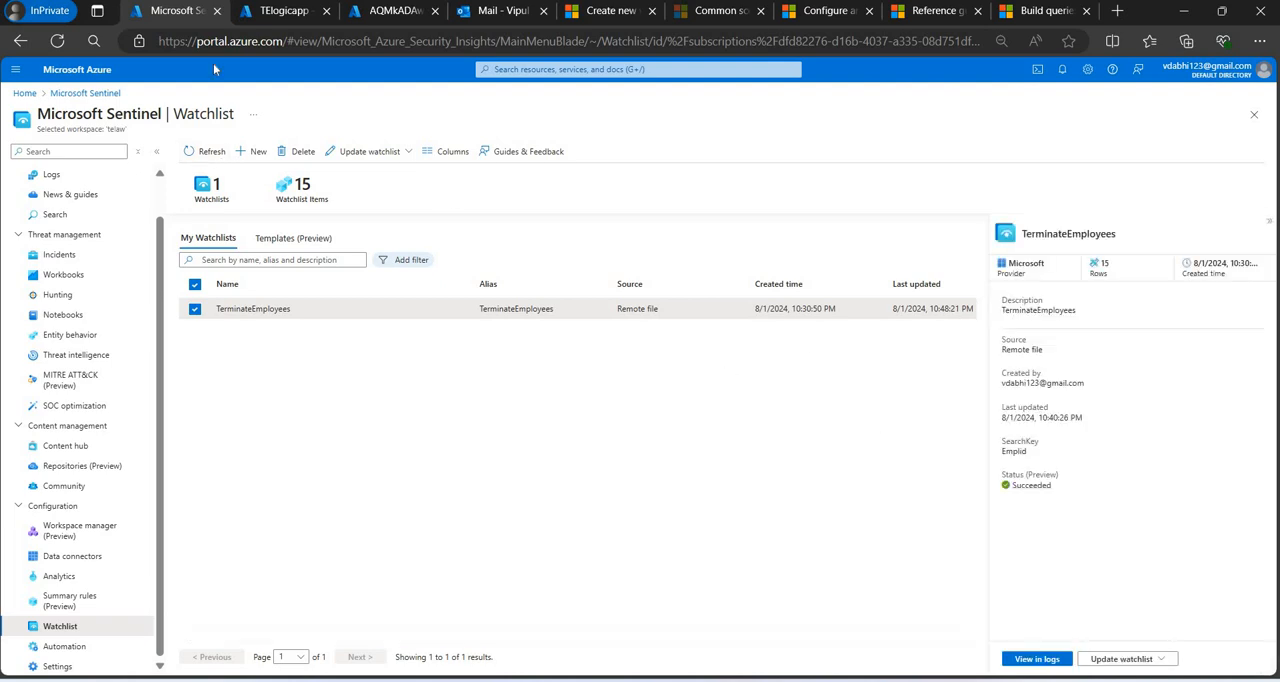
click(1037, 659)
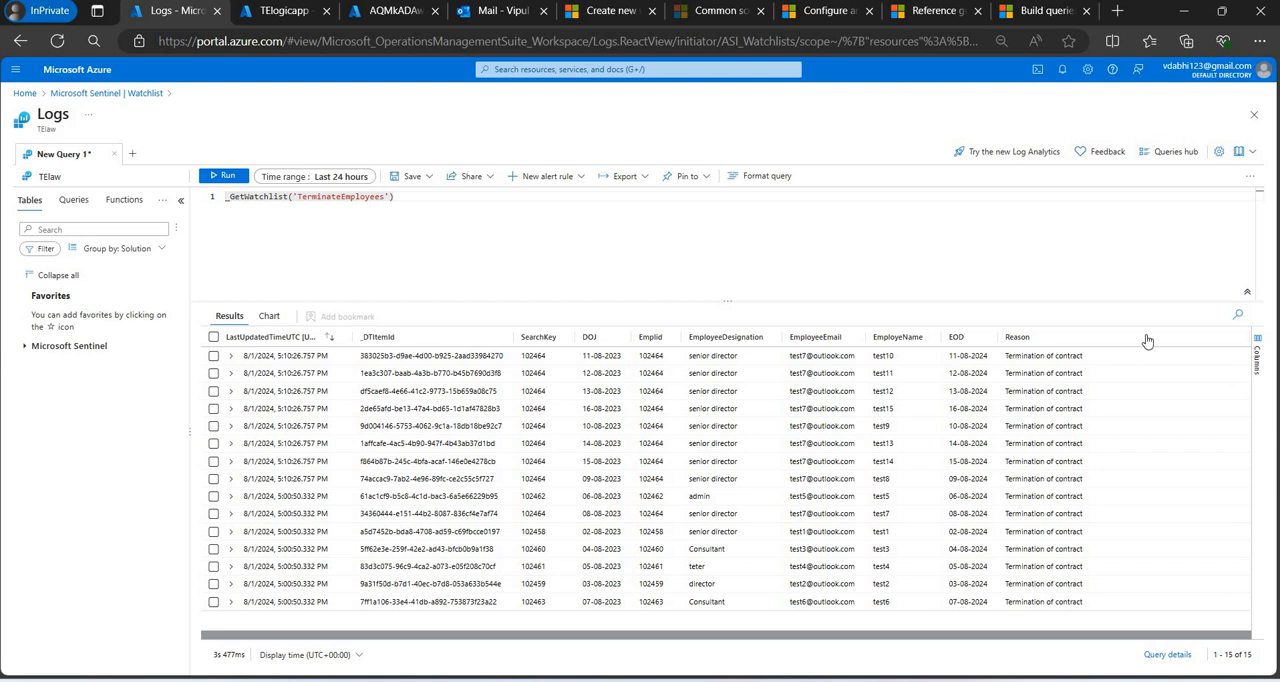
click(228, 176)
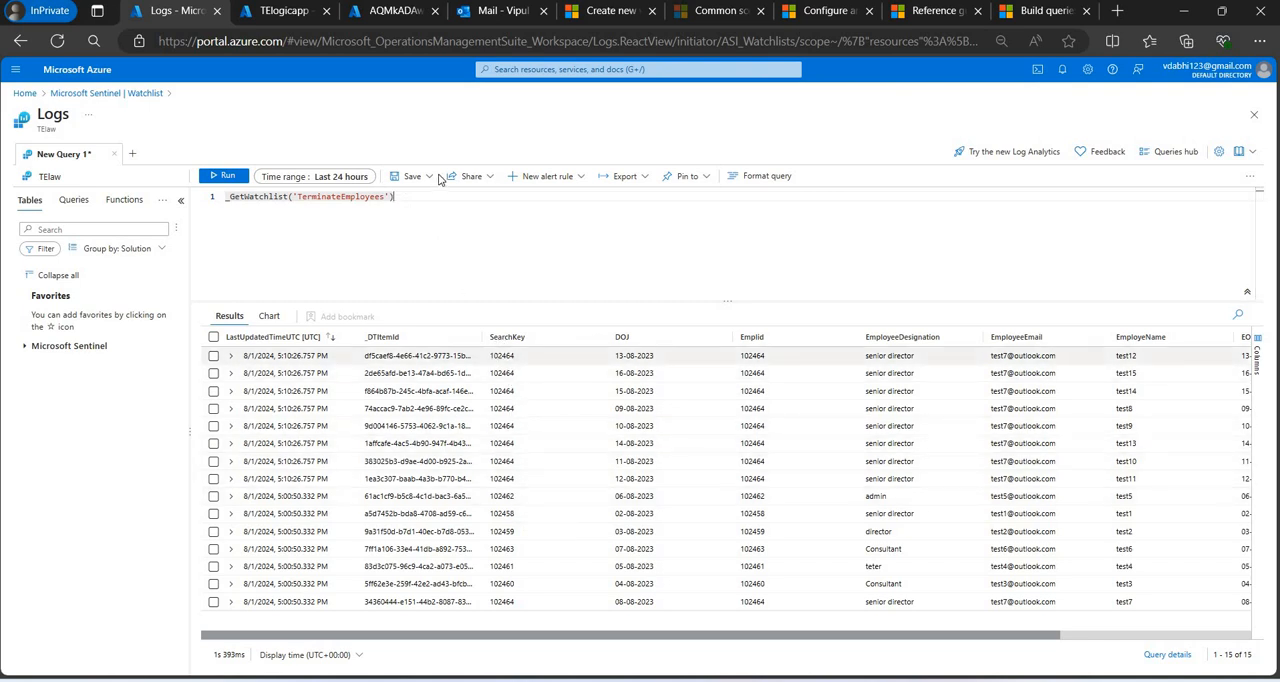
key(shift+Return)
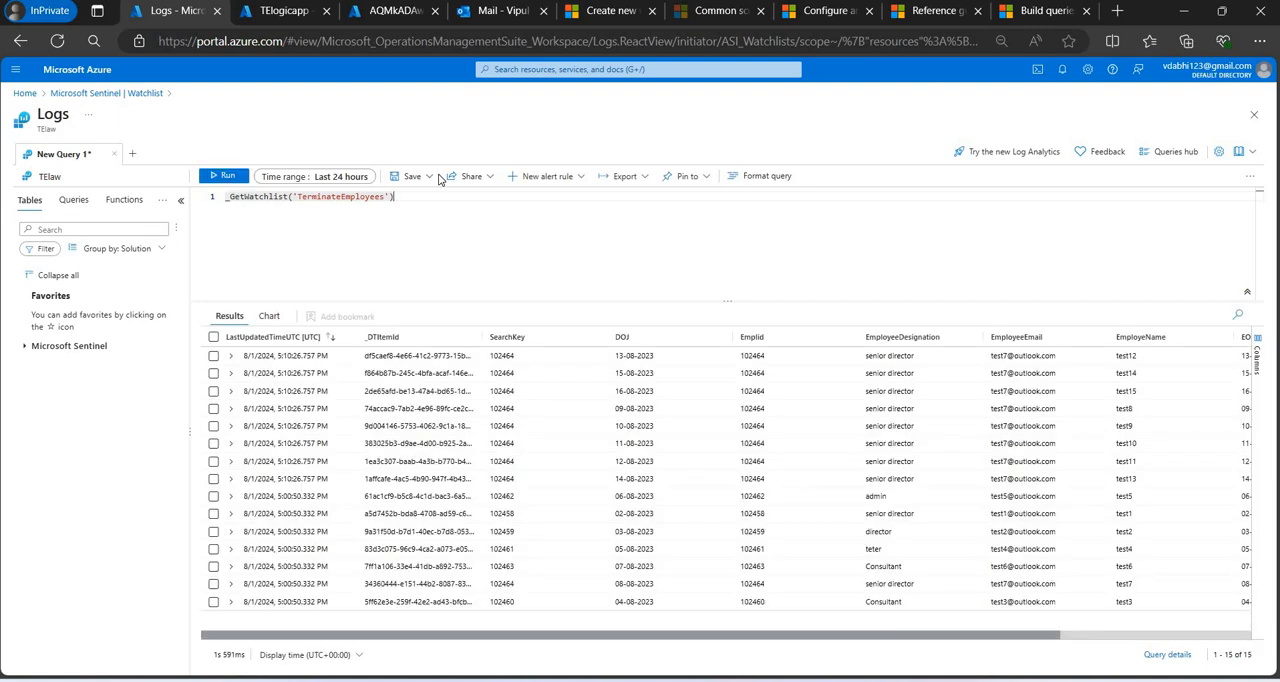
key(shift+Return)
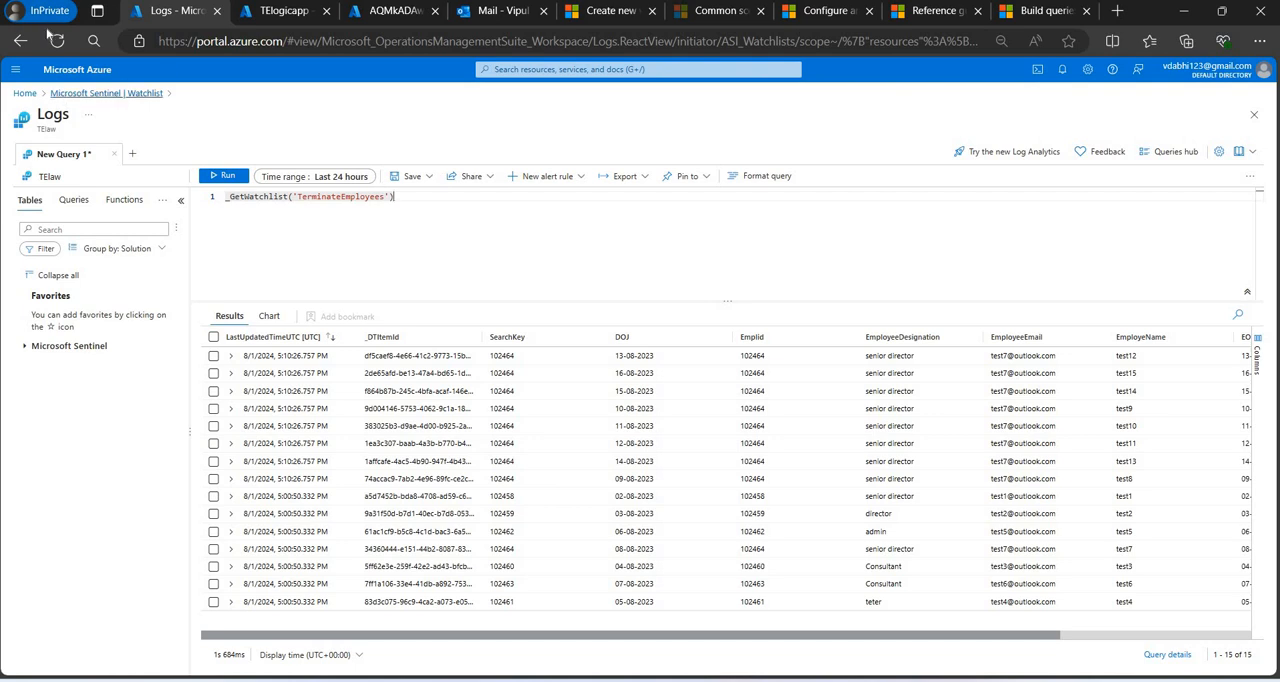
click(57, 44)
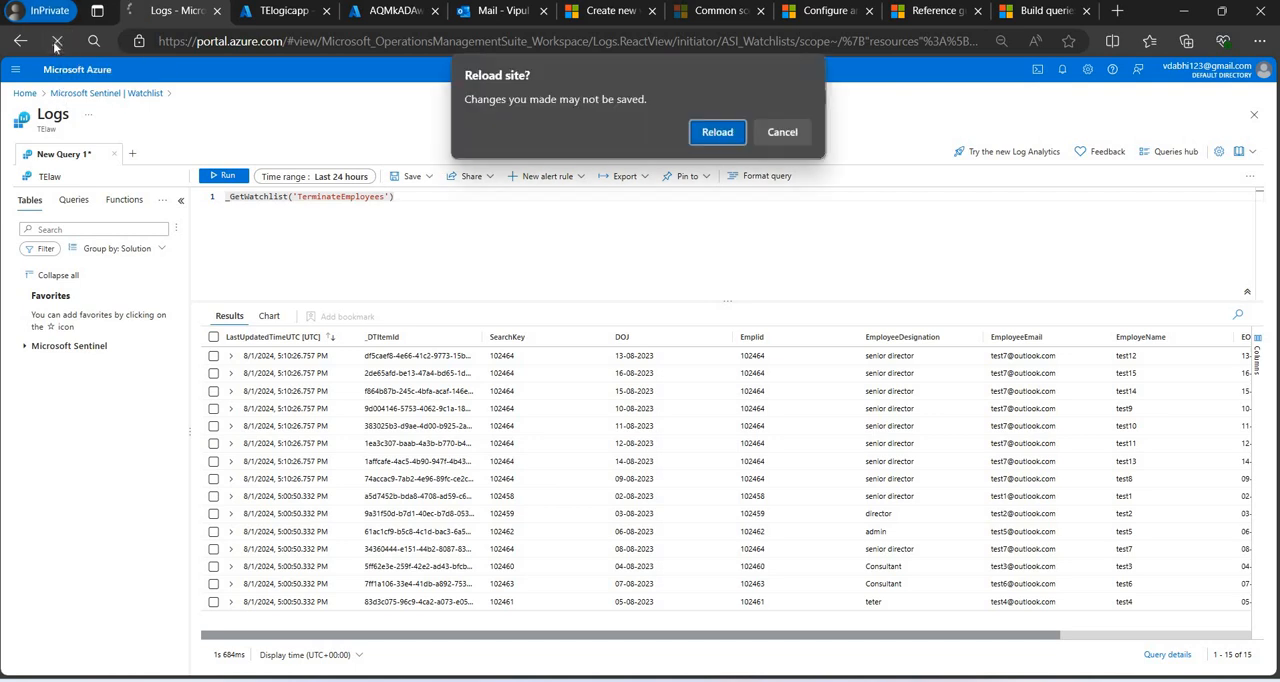
key(Return)
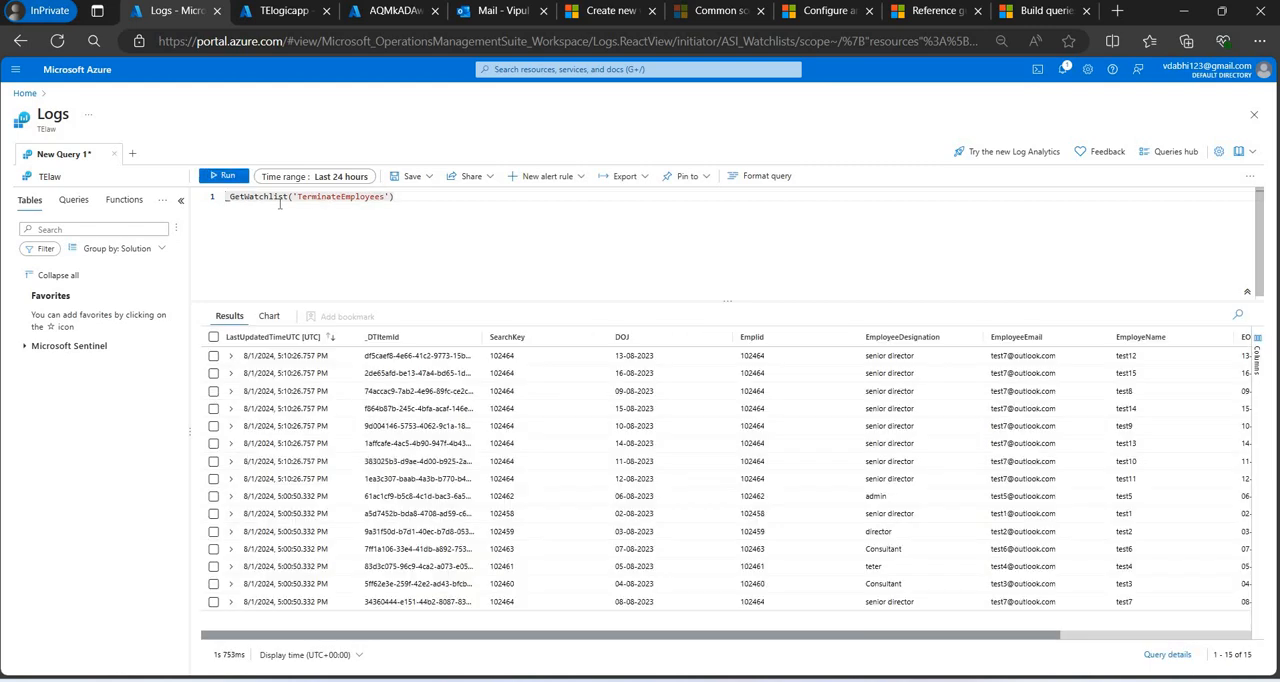
Reopen the TElaw workspace's Logs in Microsoft Sentinel from the Azure home page, discarding unsaved edits and closing the Queries hub.
click(90, 80)
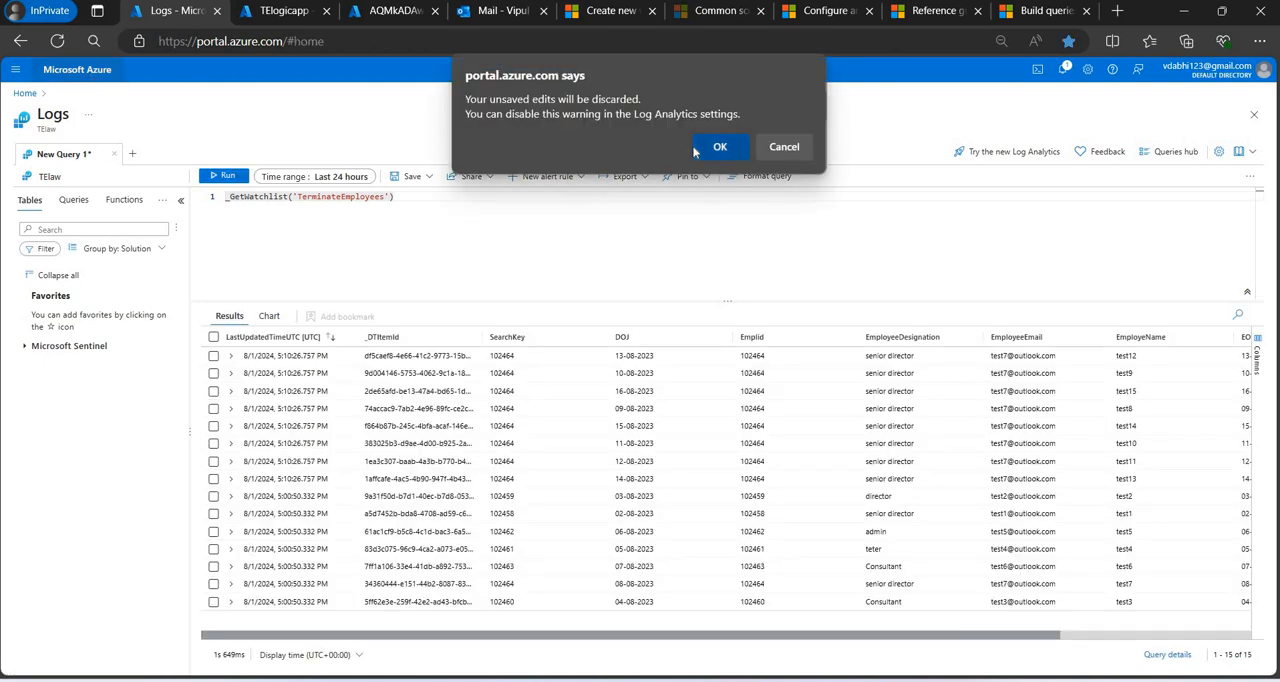
click(706, 147)
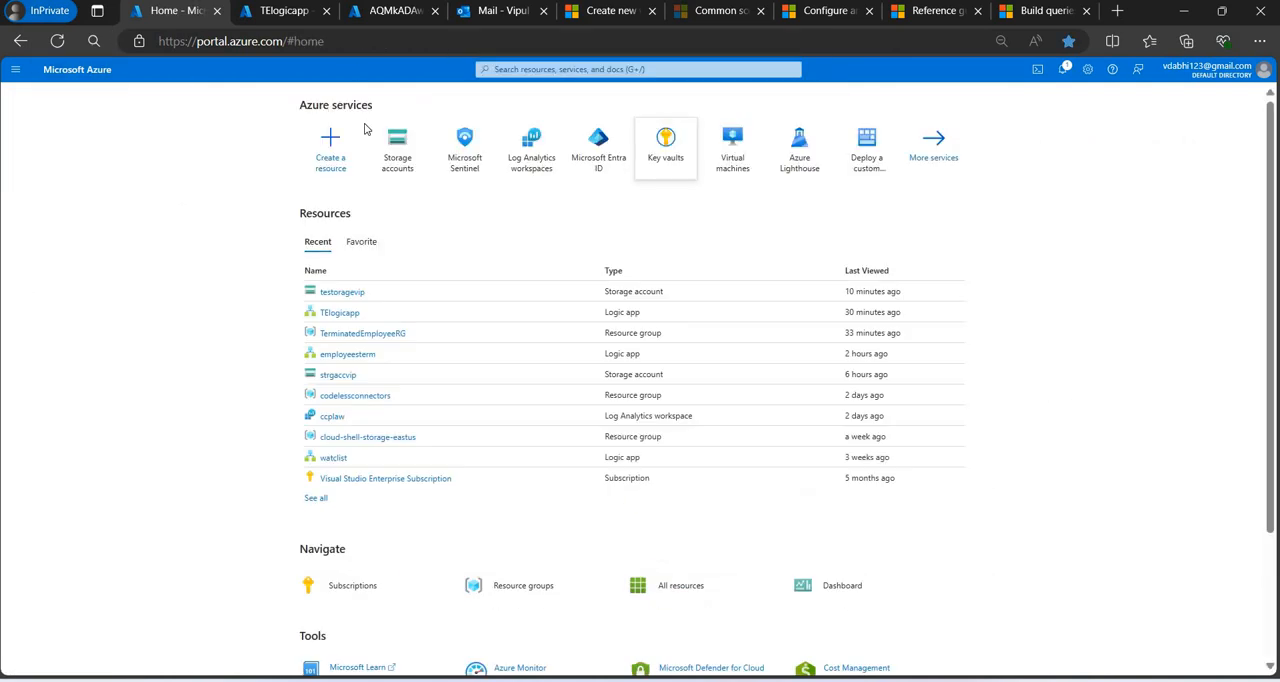
click(462, 162)
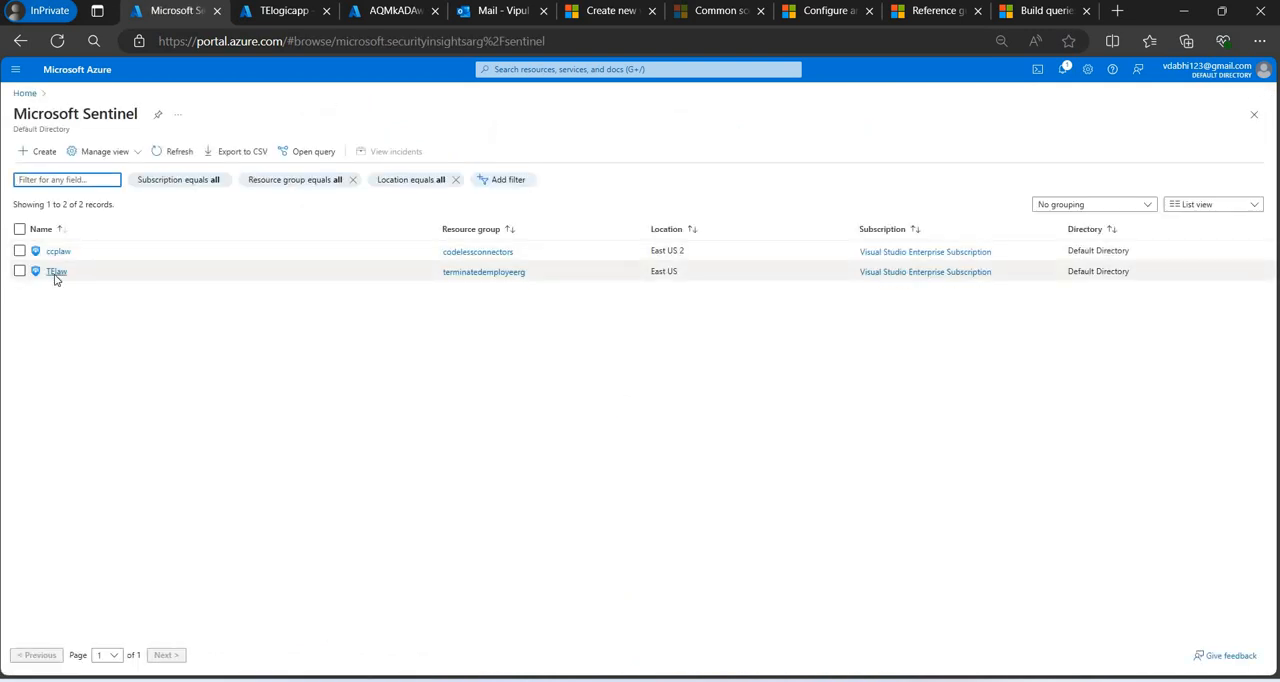
click(56, 273)
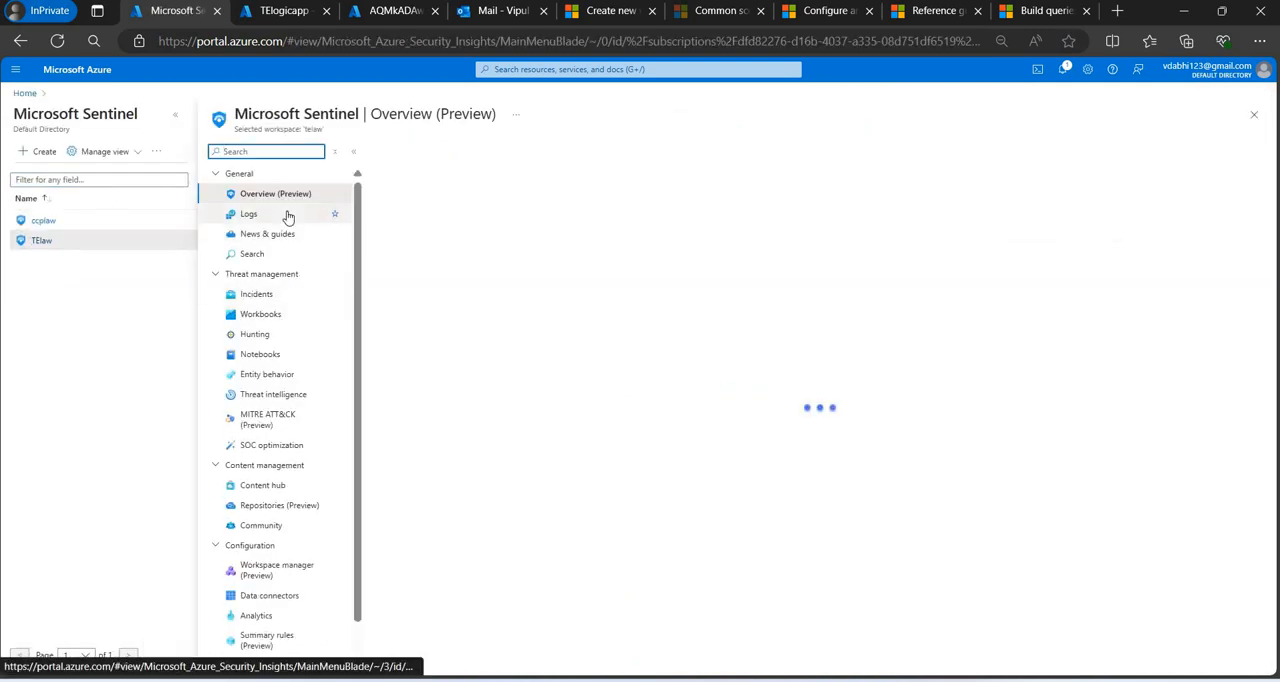
click(288, 217)
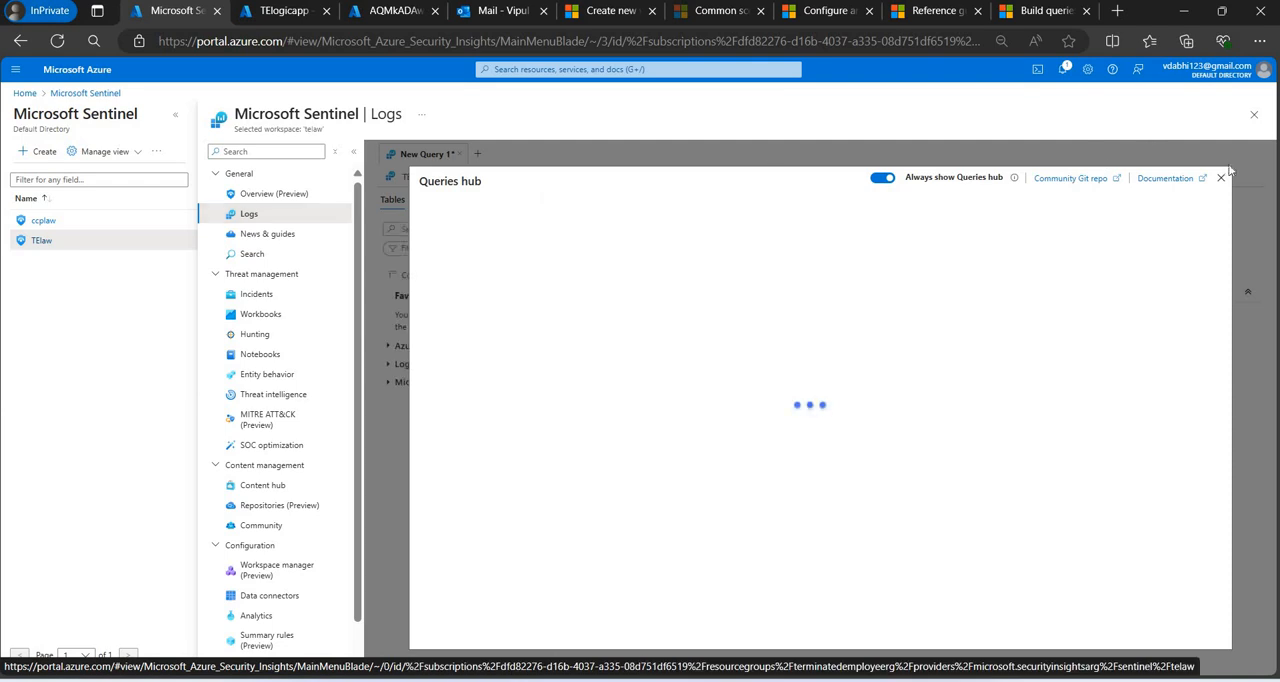
click(1221, 177)
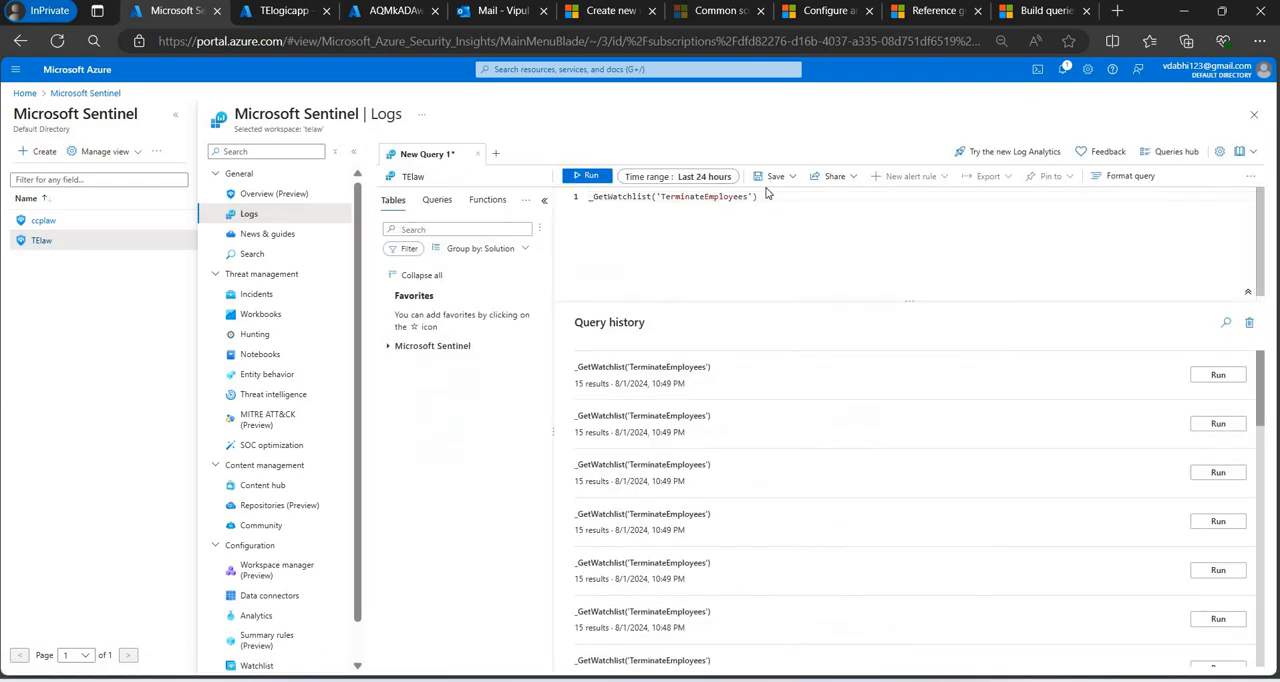
Run _GetWatchlist('TerminateEmployees') until the updated items load, and review the returned rows.
click(767, 198)
key(shift+Return)
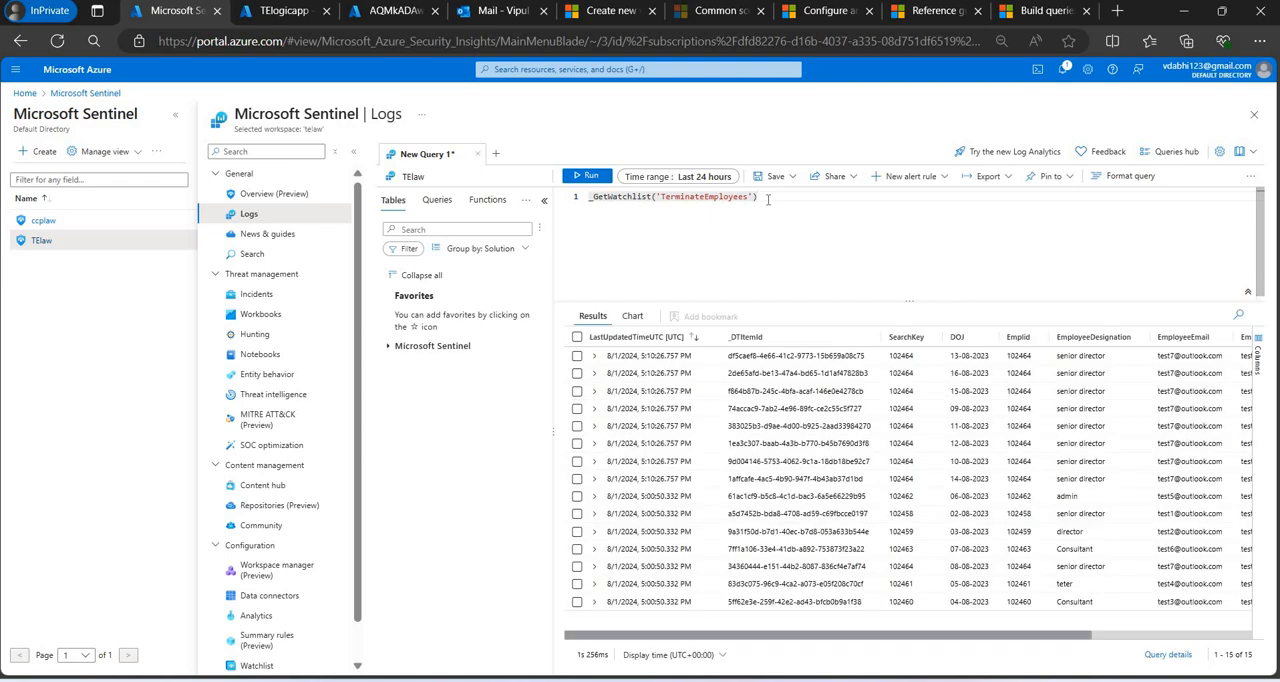
key(shift+Return)
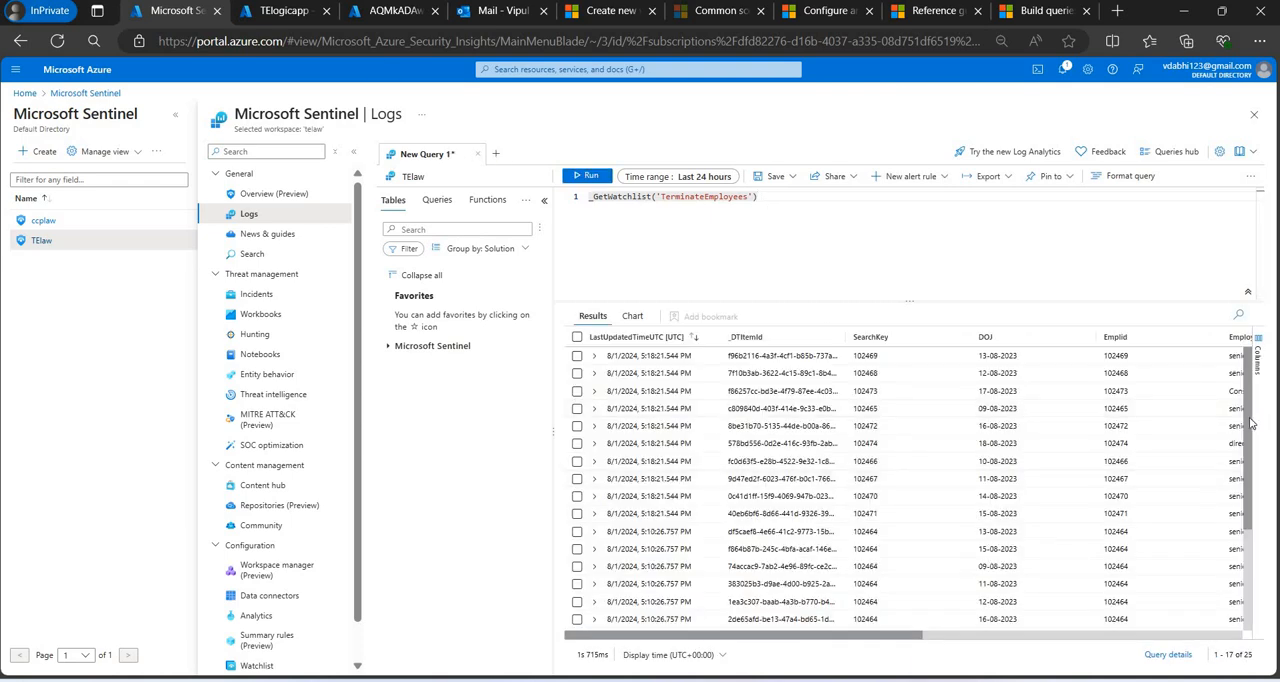
drag(1250, 505, 1256, 552)
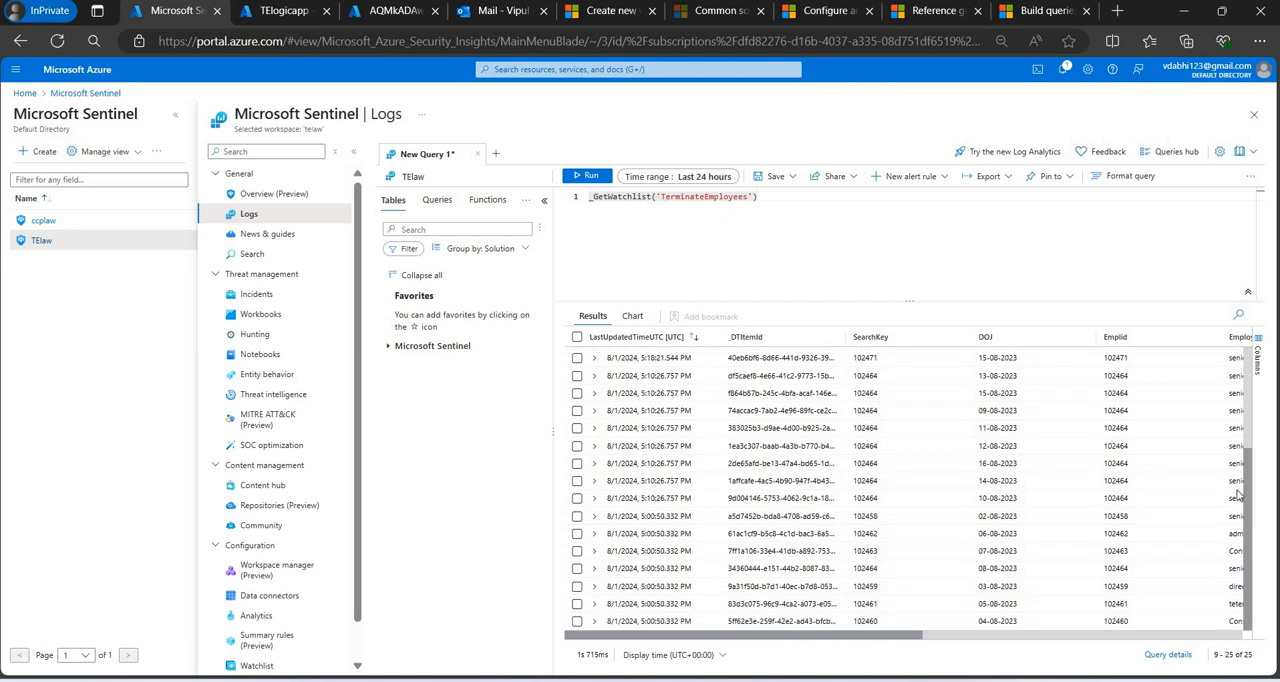
scroll(1215, 445, up, 3)
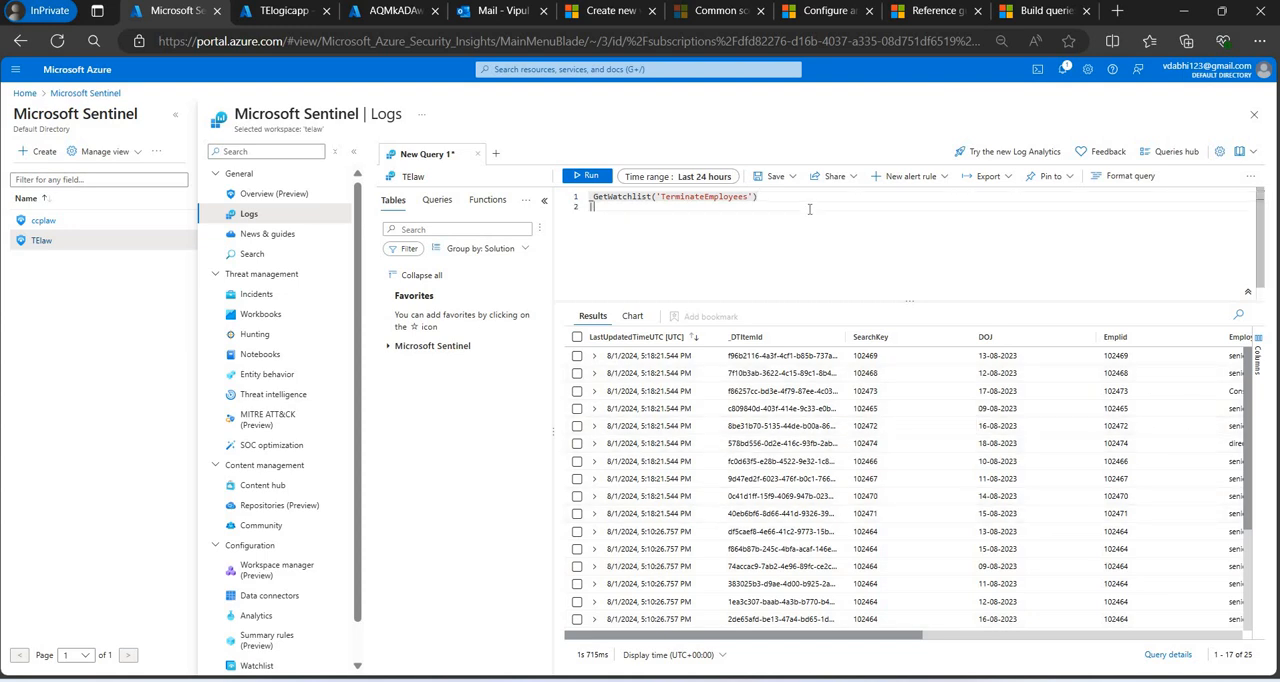
Add a summarize count() by SearchKey line to the TerminateEmployees watchlist query and run it.
text(|summarize)
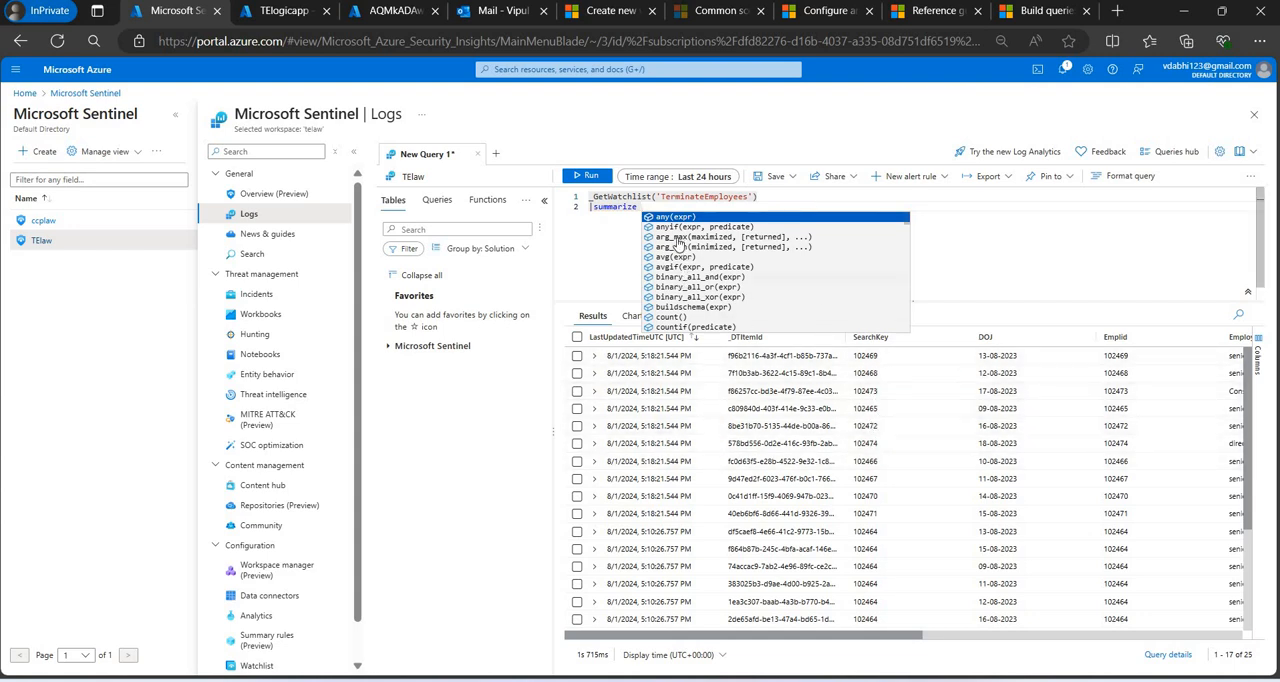
text(co)
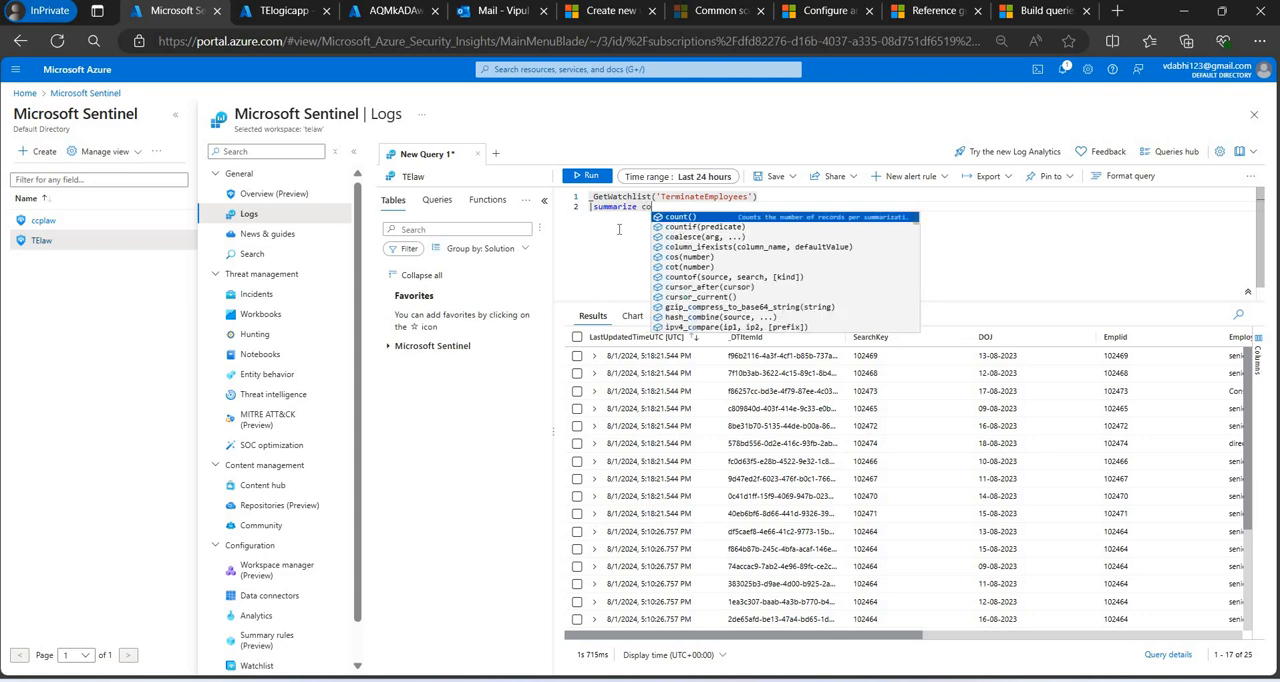
text(unt() by )
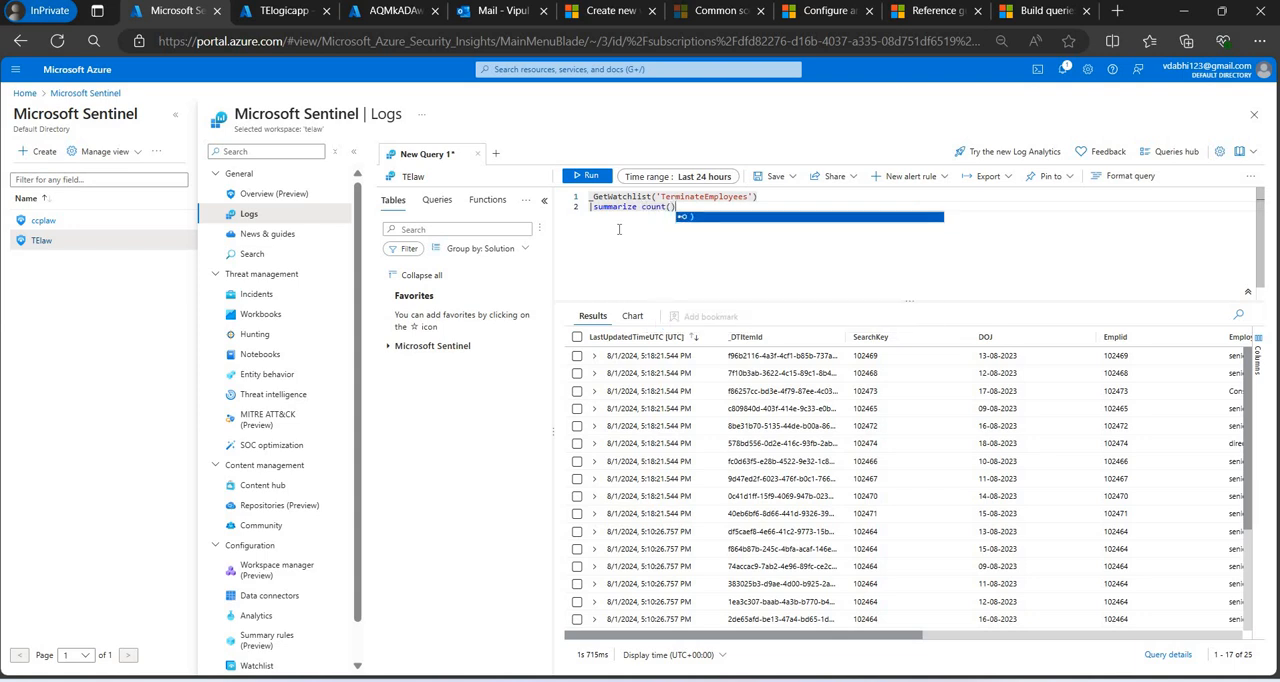
text(SearchKey)
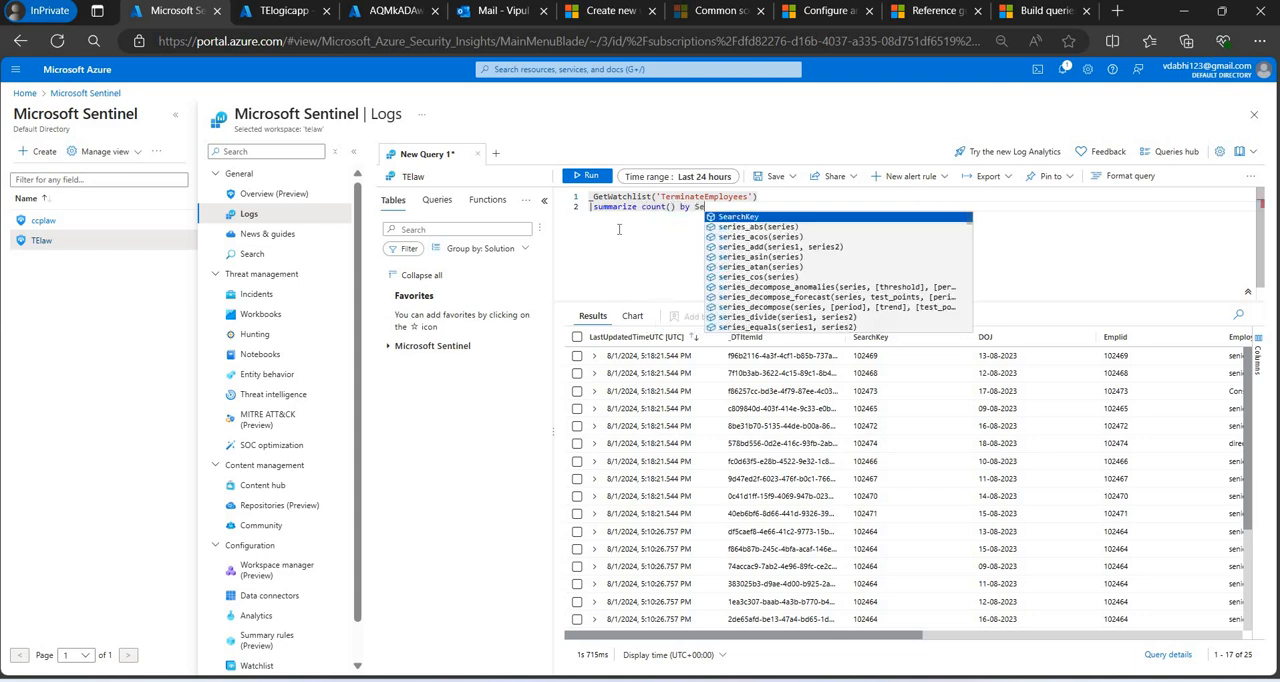
key(shift+Return)
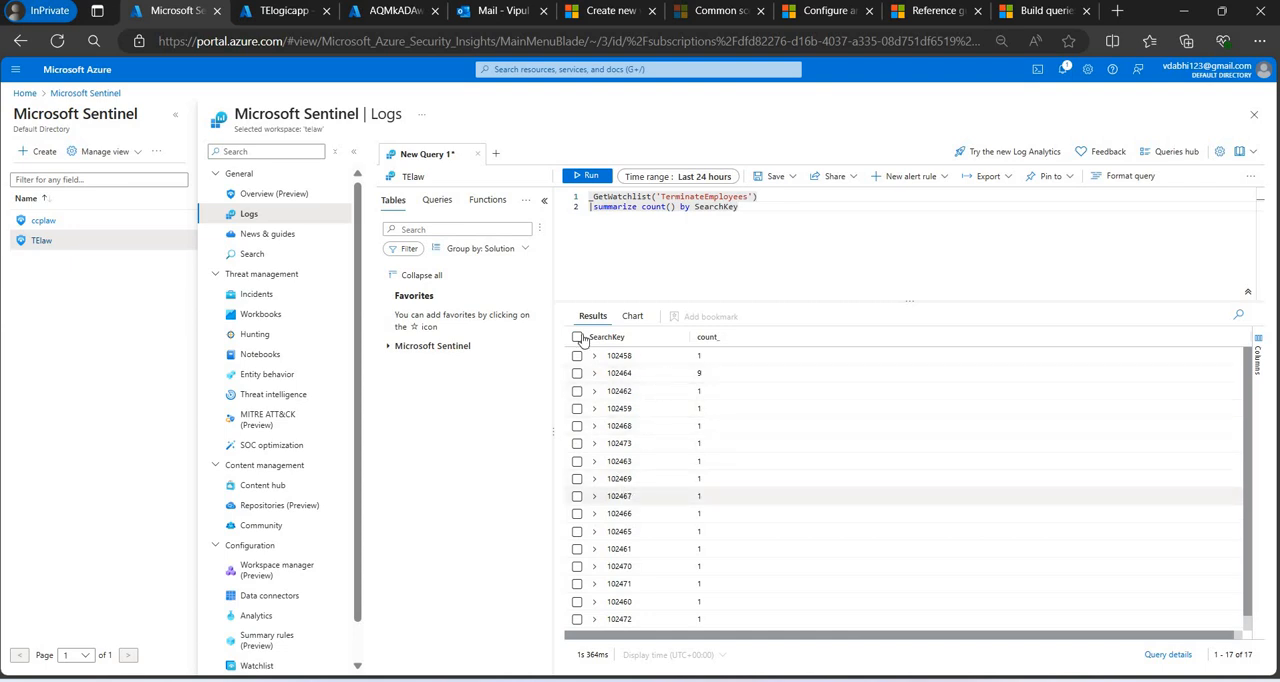
Open Book4.csv in Excel, maximize its window and copy the employee ID in cell A9.
mouse_move(838, 679)
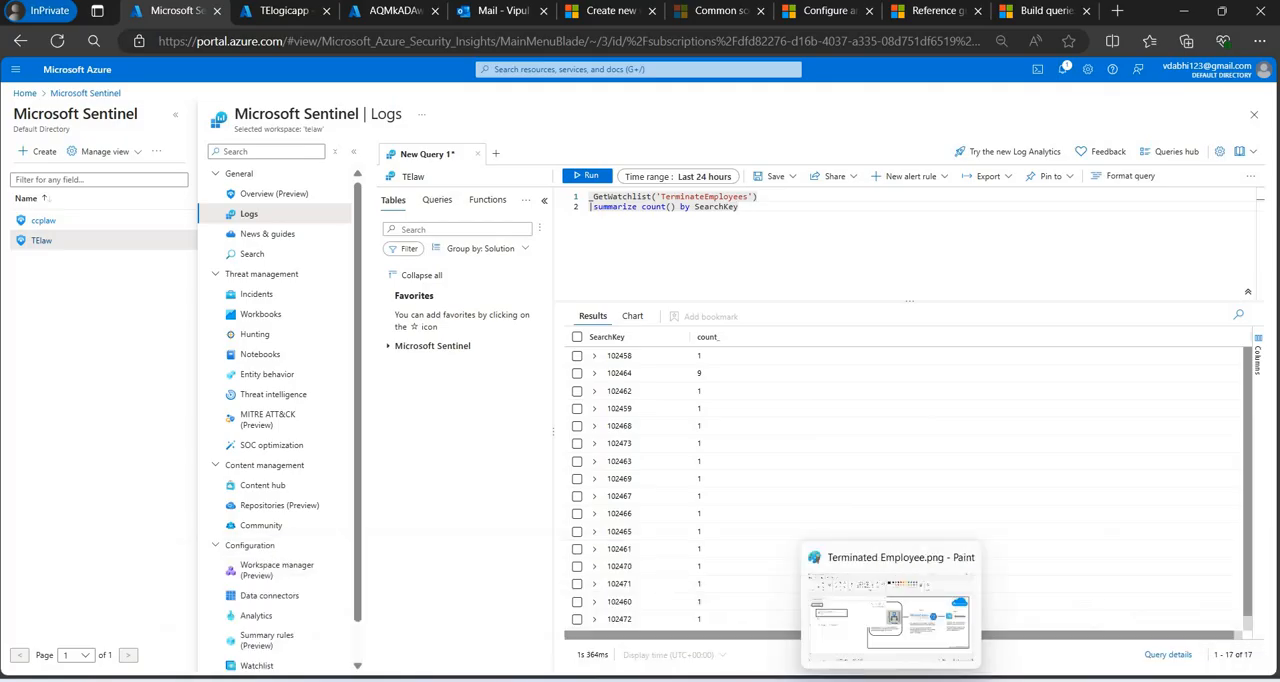
right_click(854, 679)
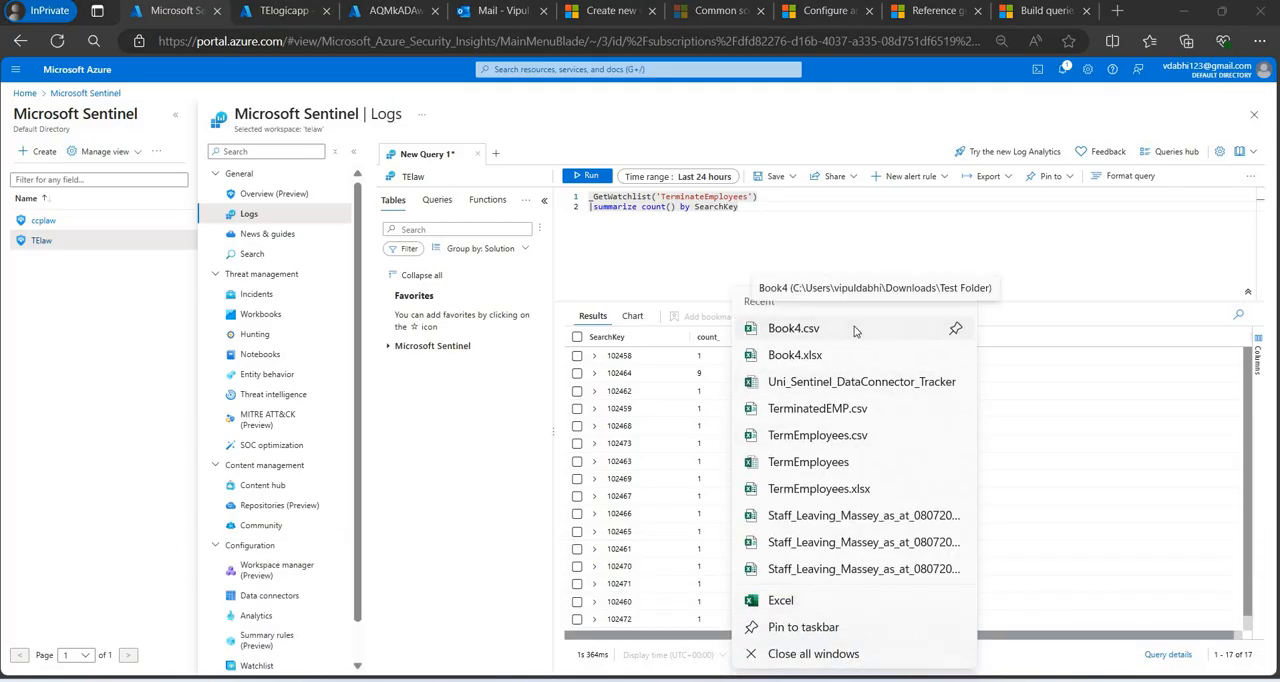
click(499, 288)
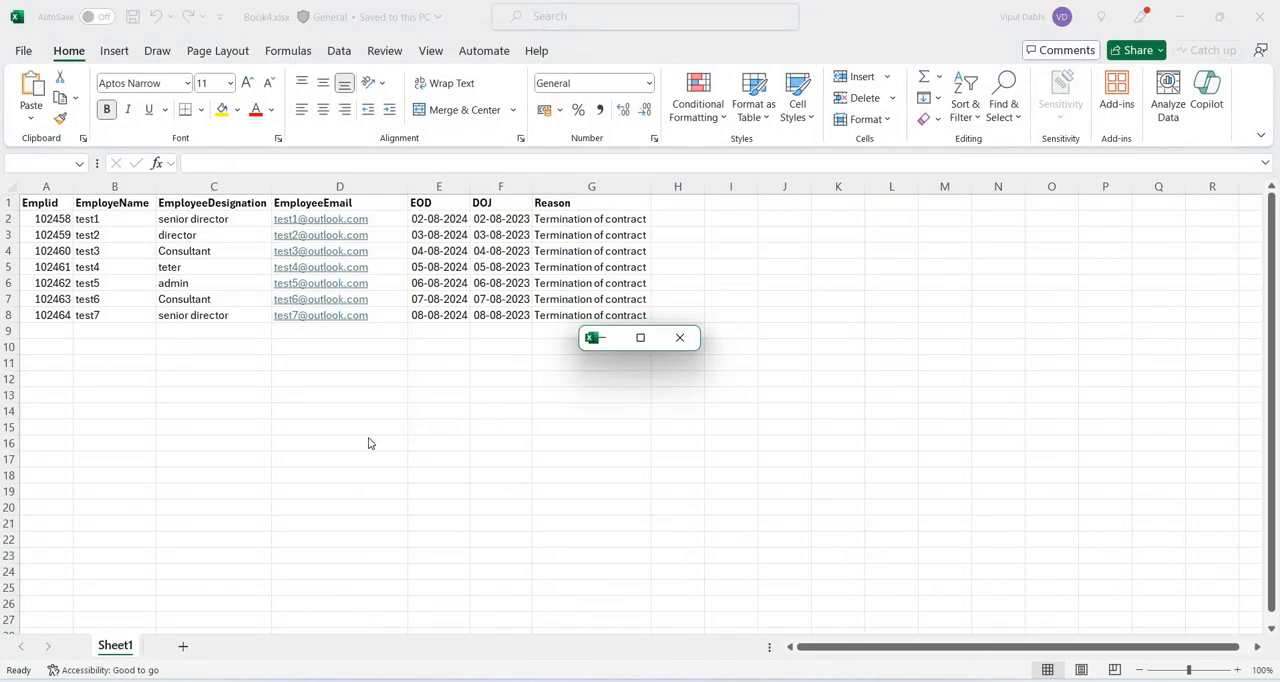
click(640, 337)
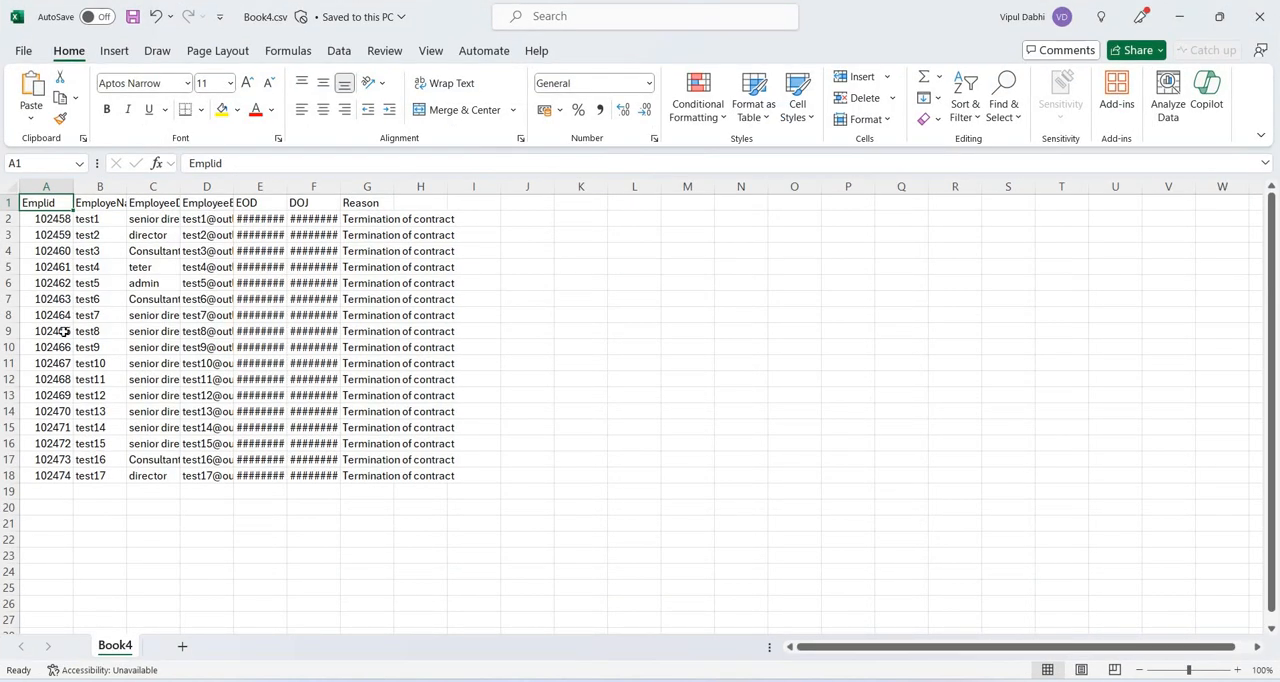
click(64, 333)
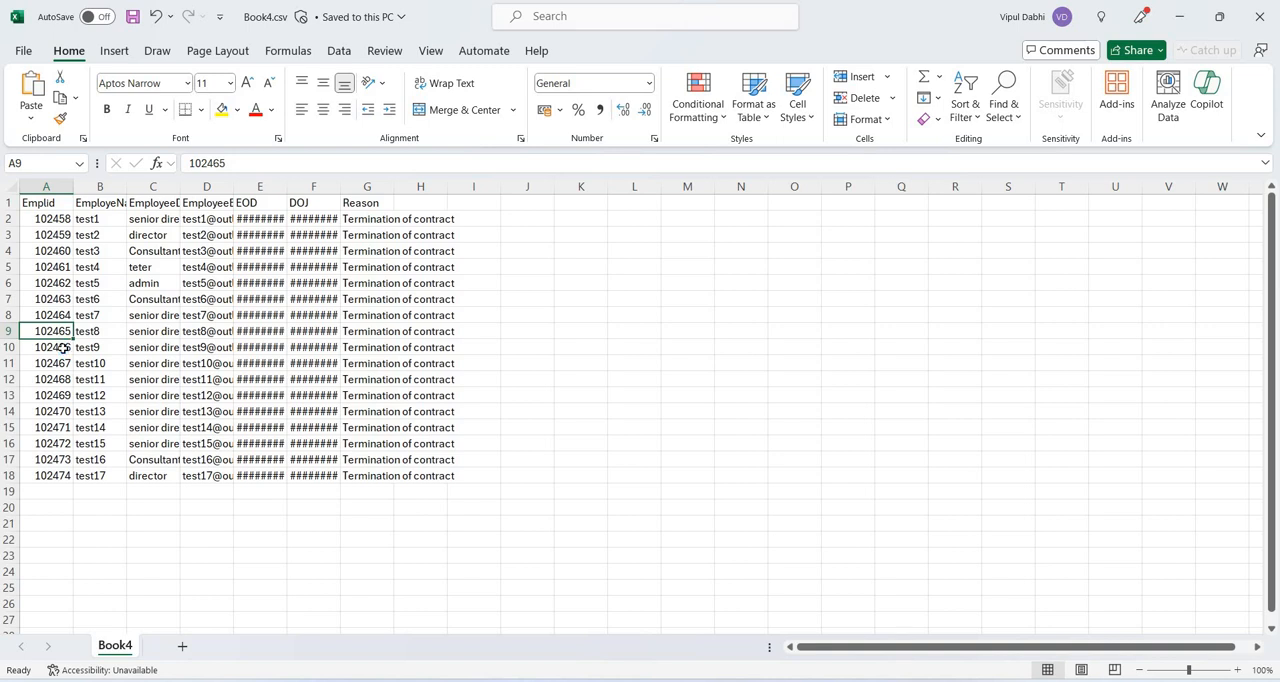
key(ctrl+c)
Switch back to Sentinel Logs, find the copied employee ID in the summarized results and select the test7 employee's SearchKey row.
key(alt+Tab)
key(alt+Tab)
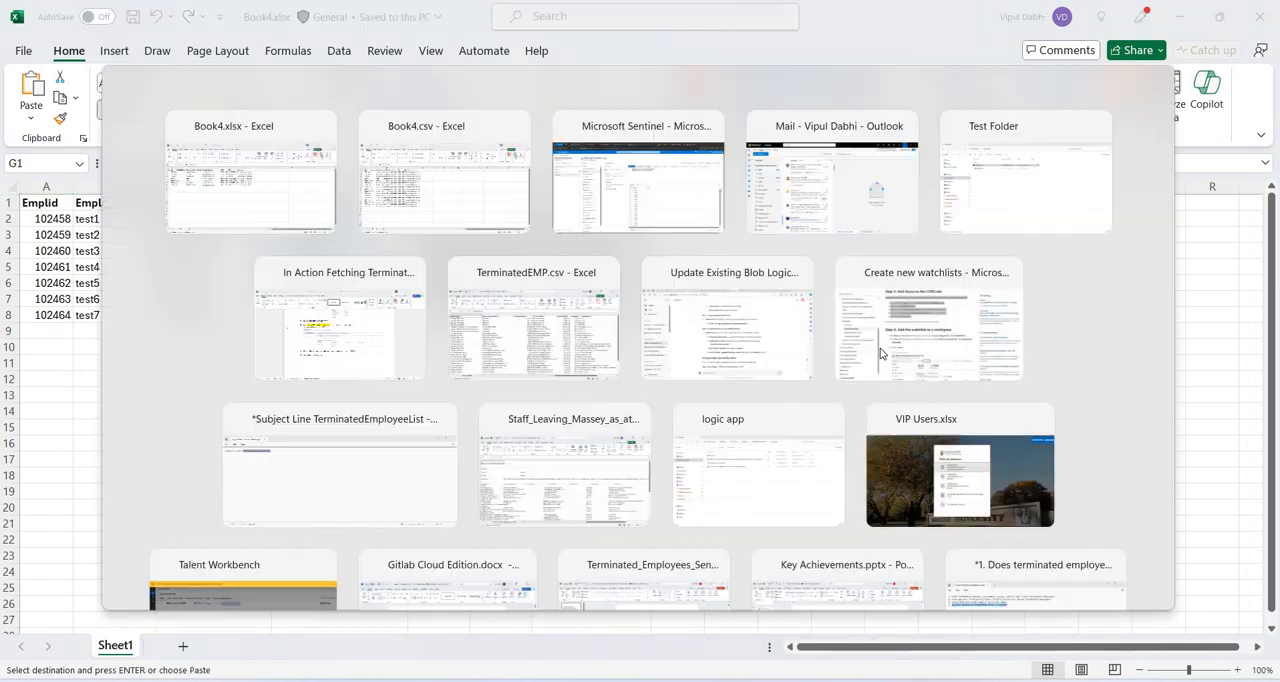
key(alt+Tab)
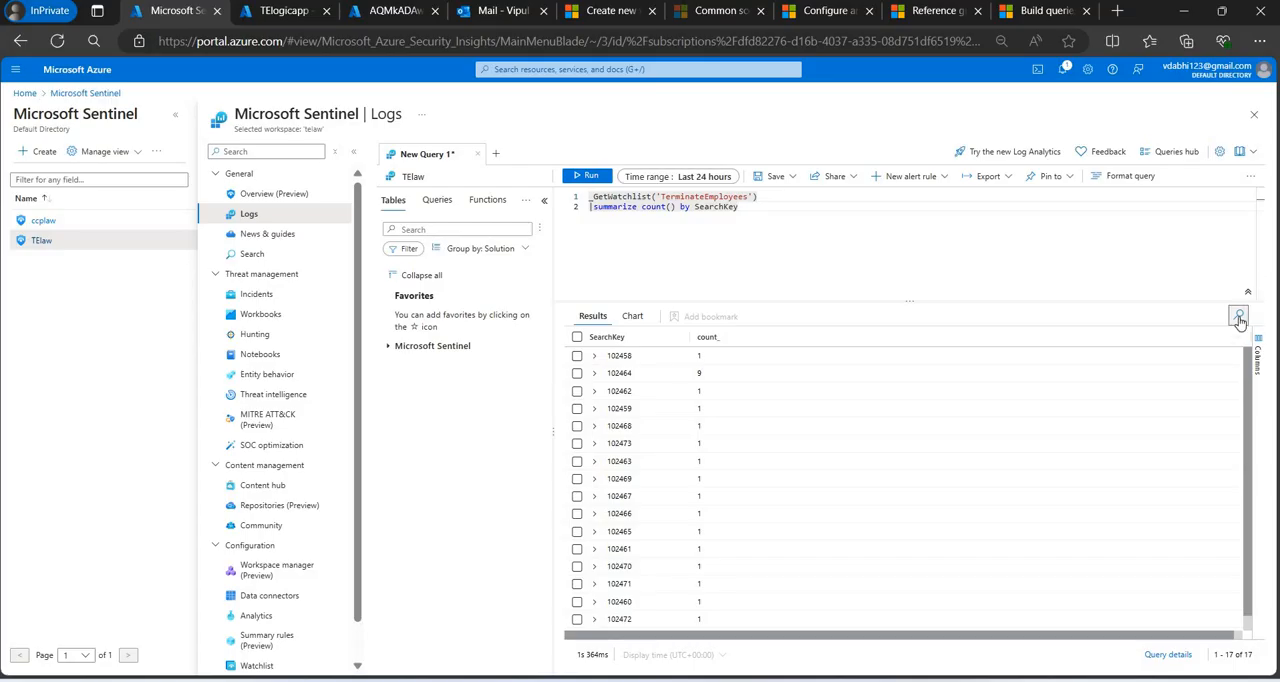
click(1239, 318)
key(ctrl+v)
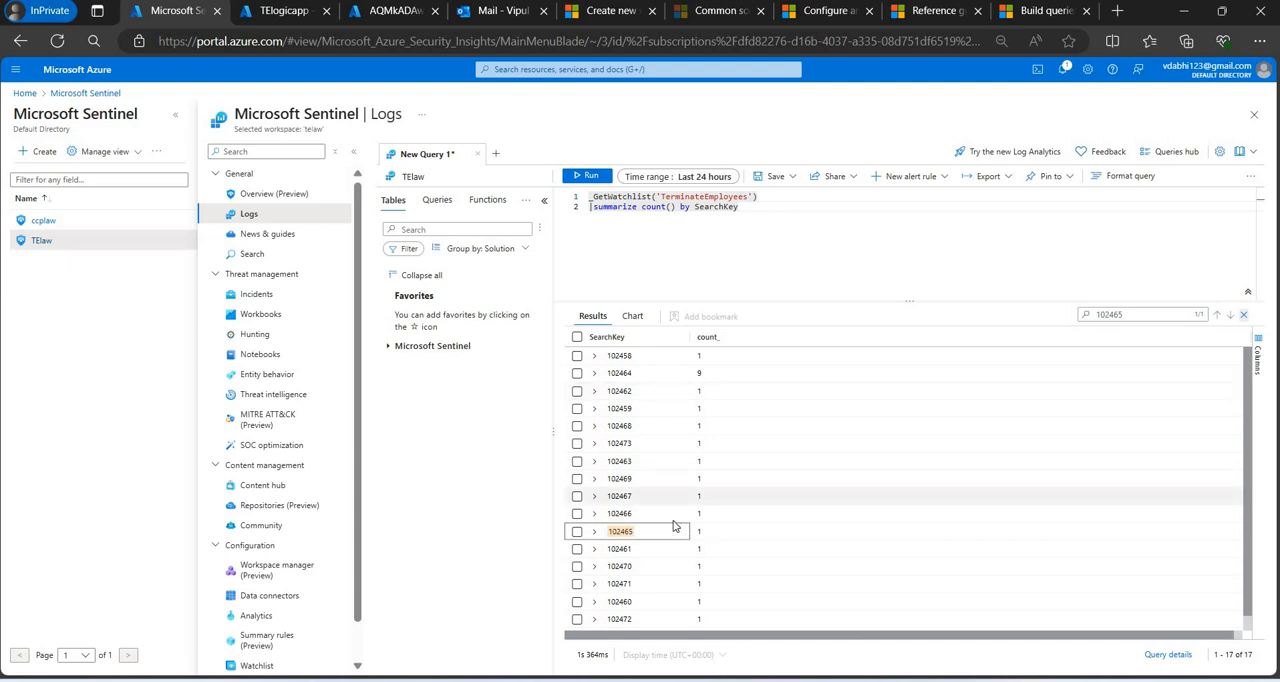
click(634, 374)
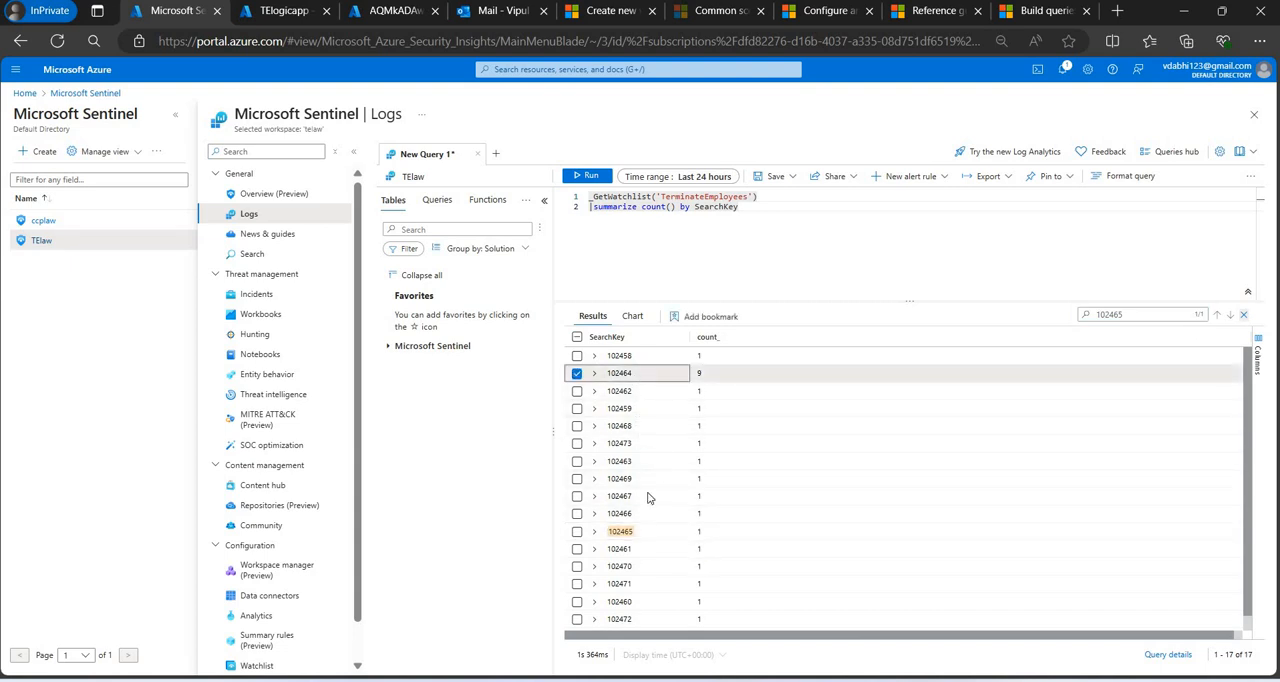
Remove the summarize line from the query and rerun _GetWatchlist('TerminateEmployees').
click(730, 207)
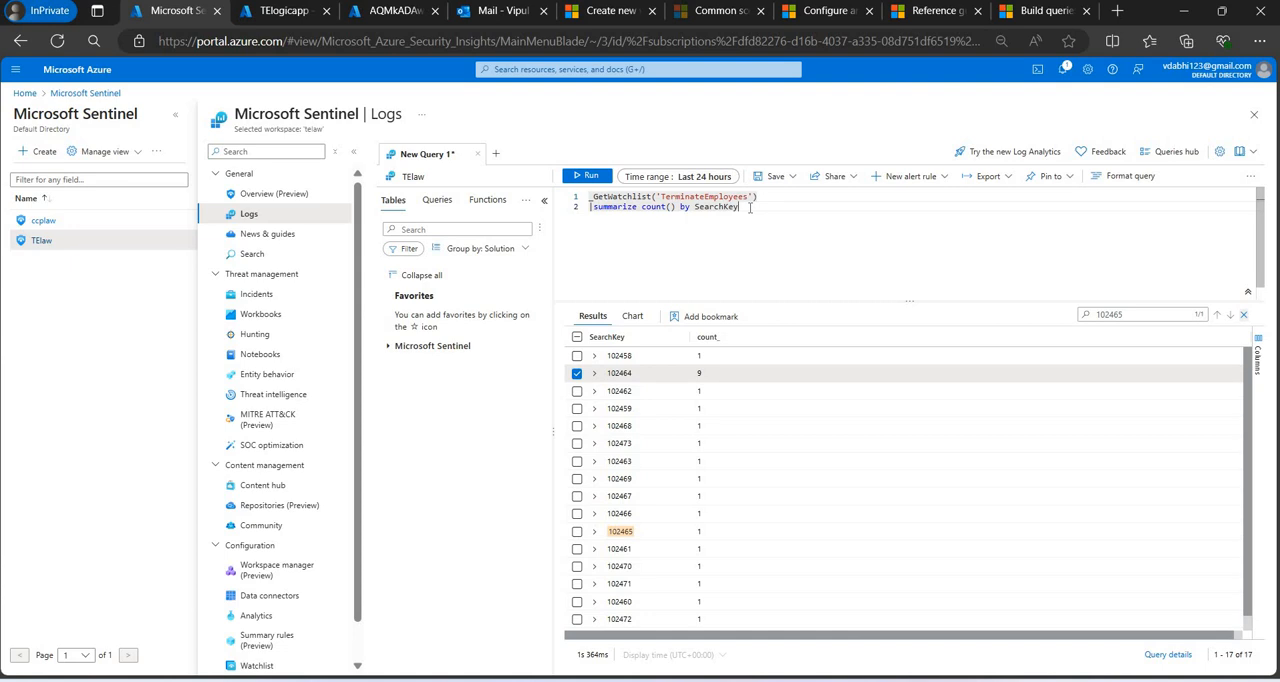
key(shift+Home)
key(BackSpace)
key(shift+Return)
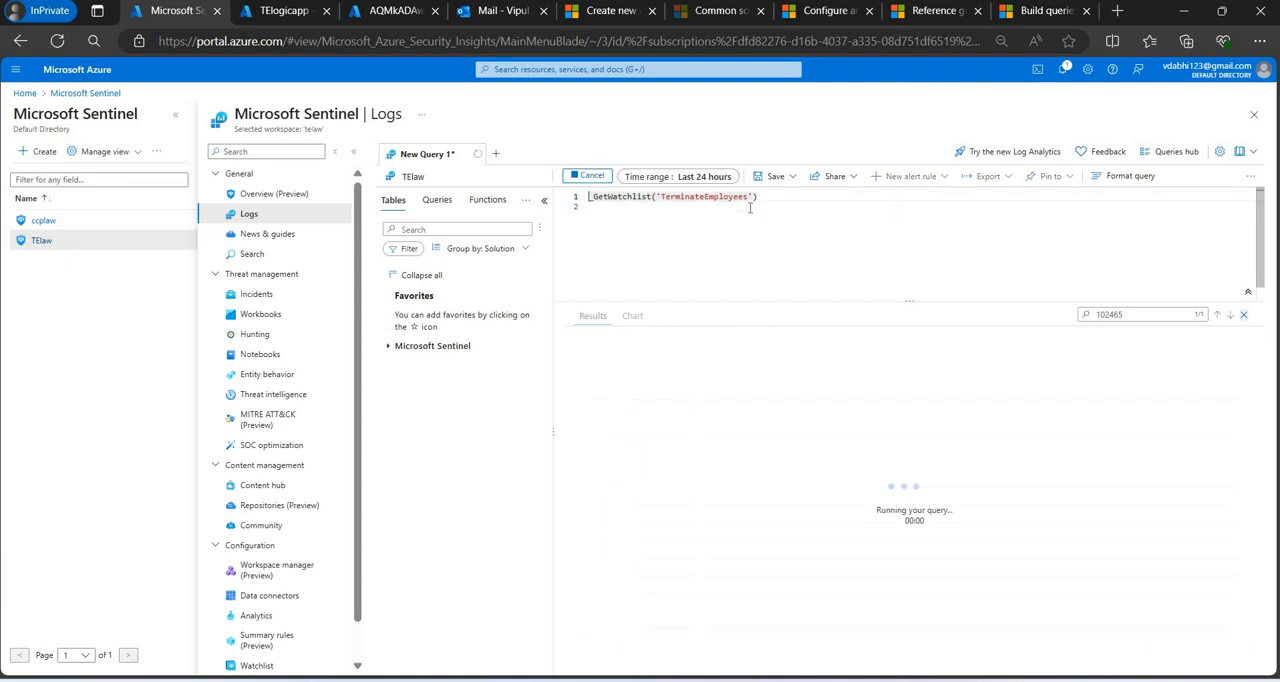
Search the full watchlist results for the copied employee ID, change the search to the test7 employee's ID and review the matching rows.
double_click(1142, 313)
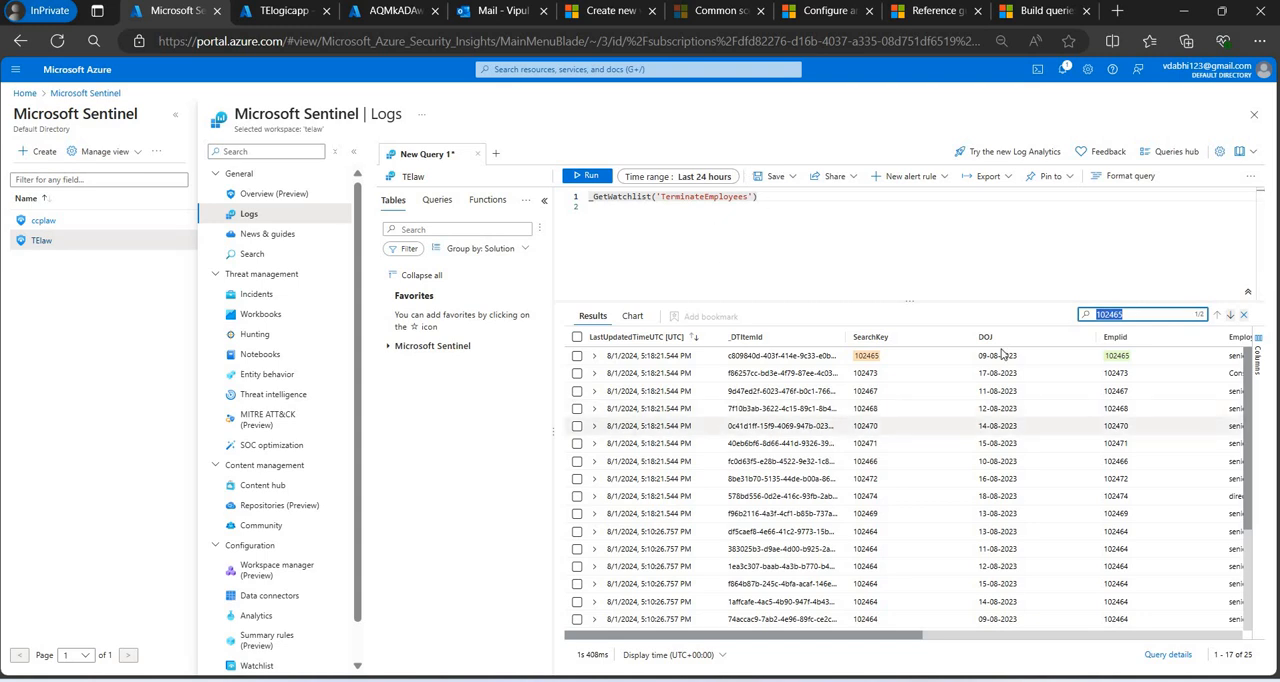
click(1154, 313)
key(Return)
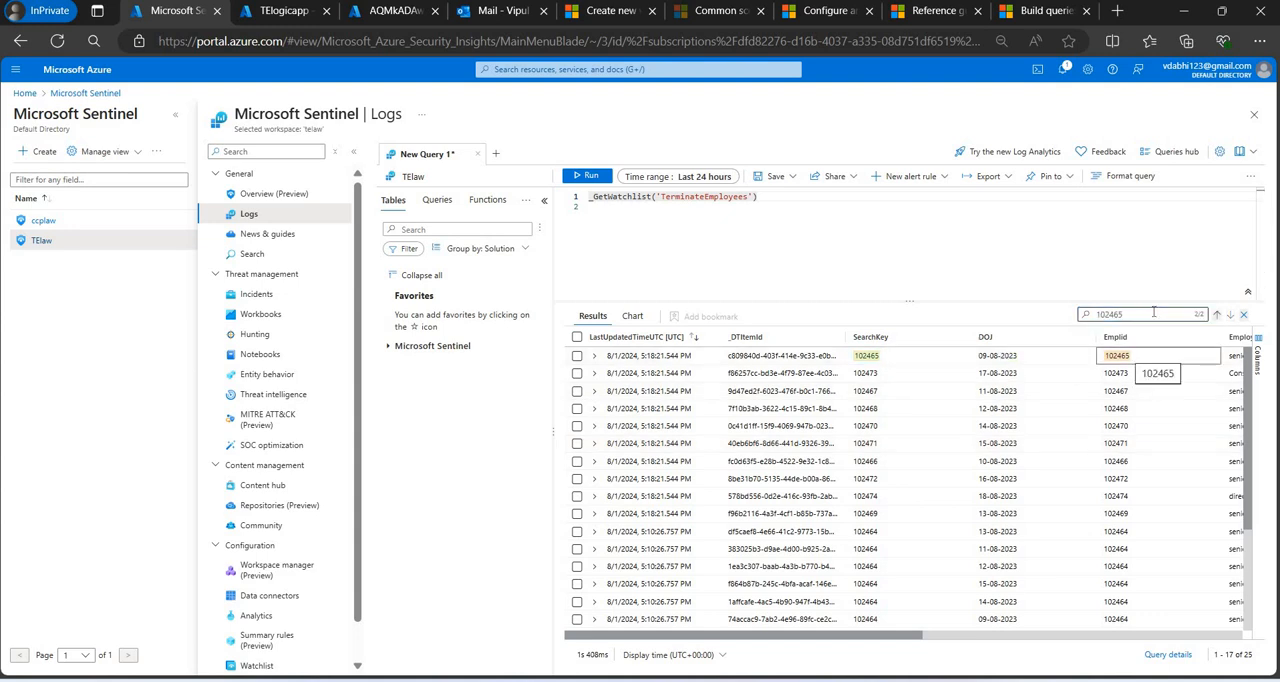
click(1153, 313)
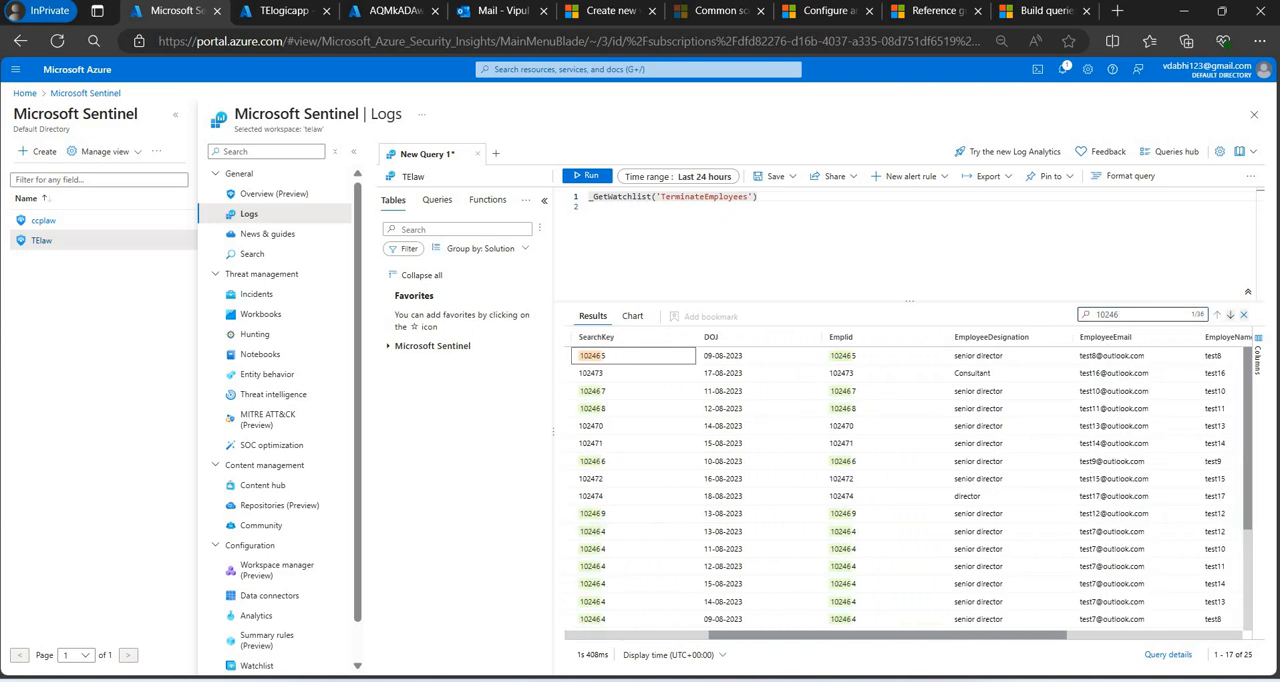
drag(887, 635, 941, 635)
click(1146, 311)
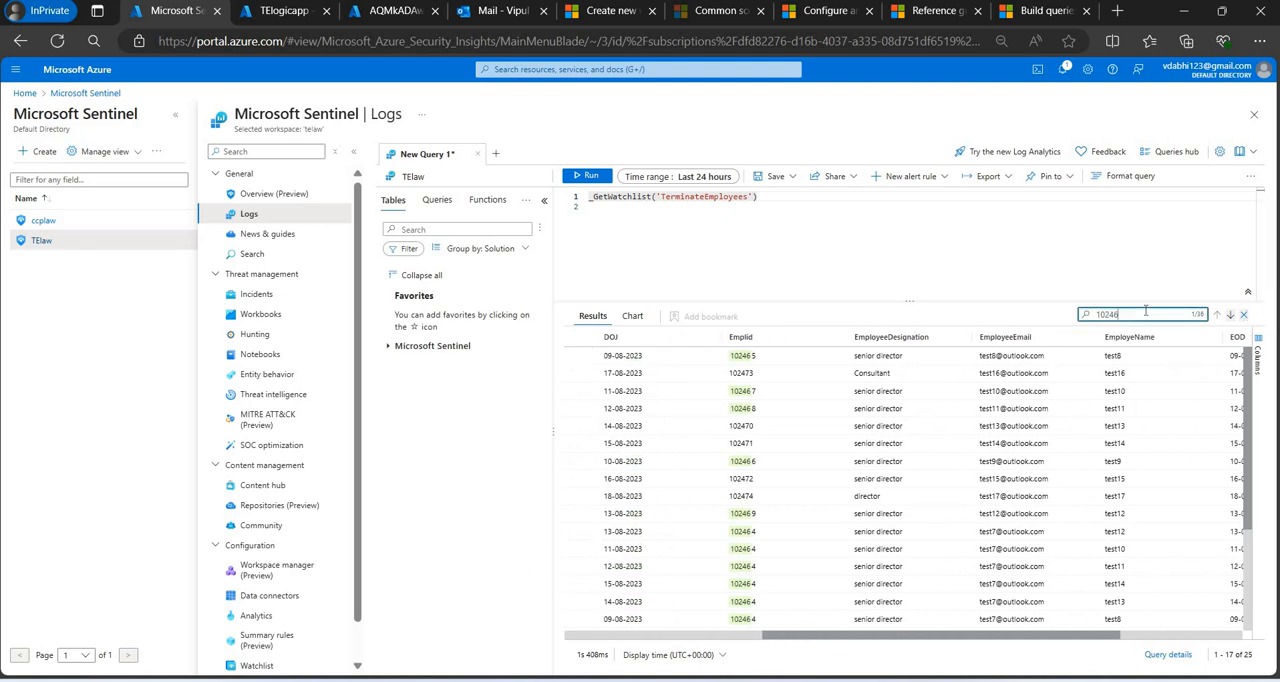
key(Return)
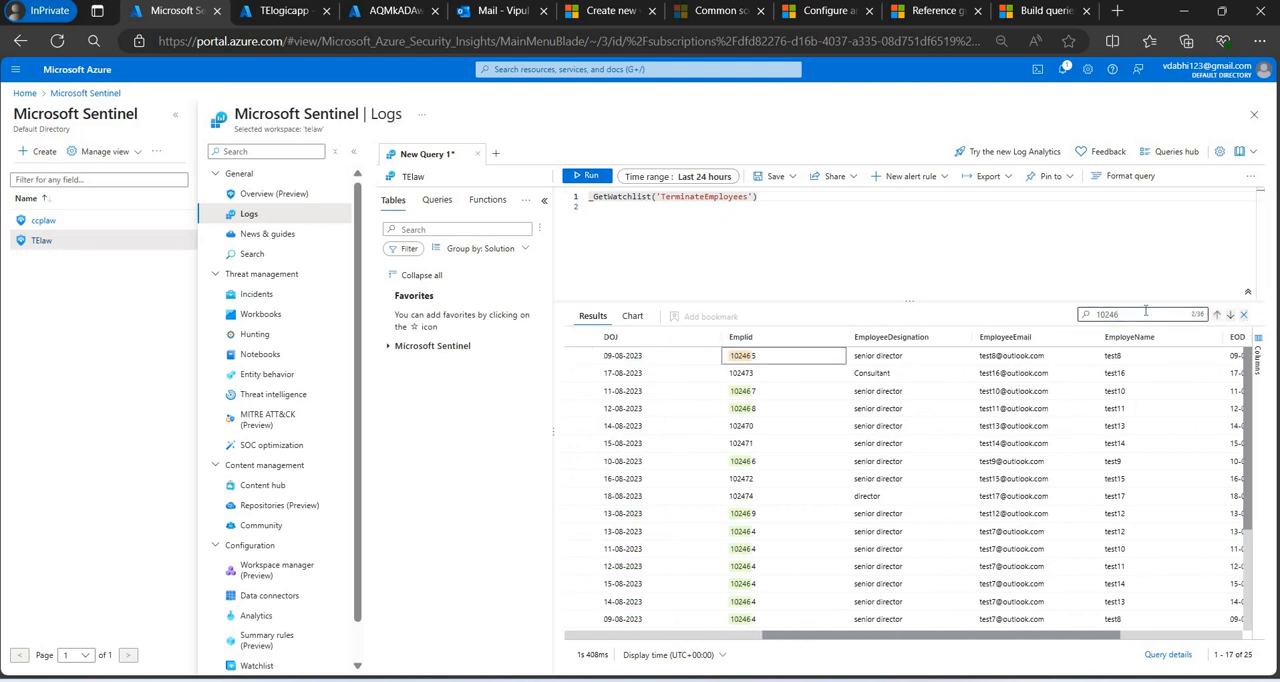
click(1146, 311)
text(4)
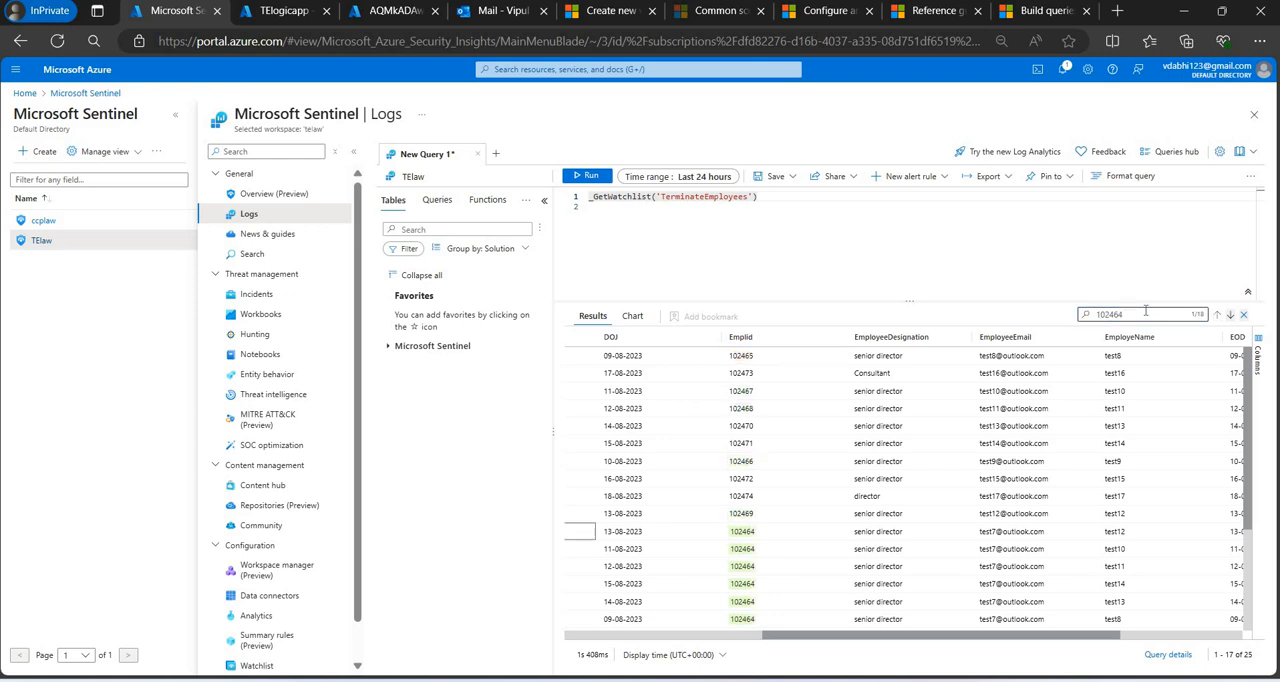
scroll(634, 485, down, 3)
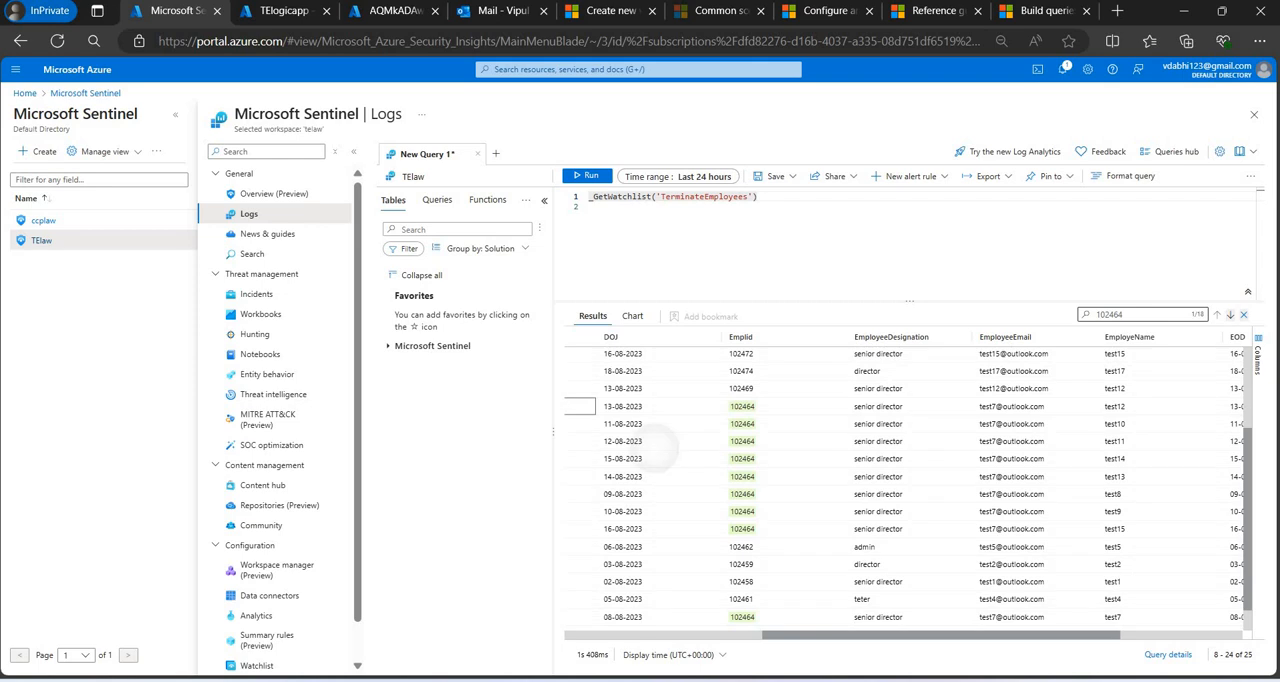
scroll(657, 448, down, 1)
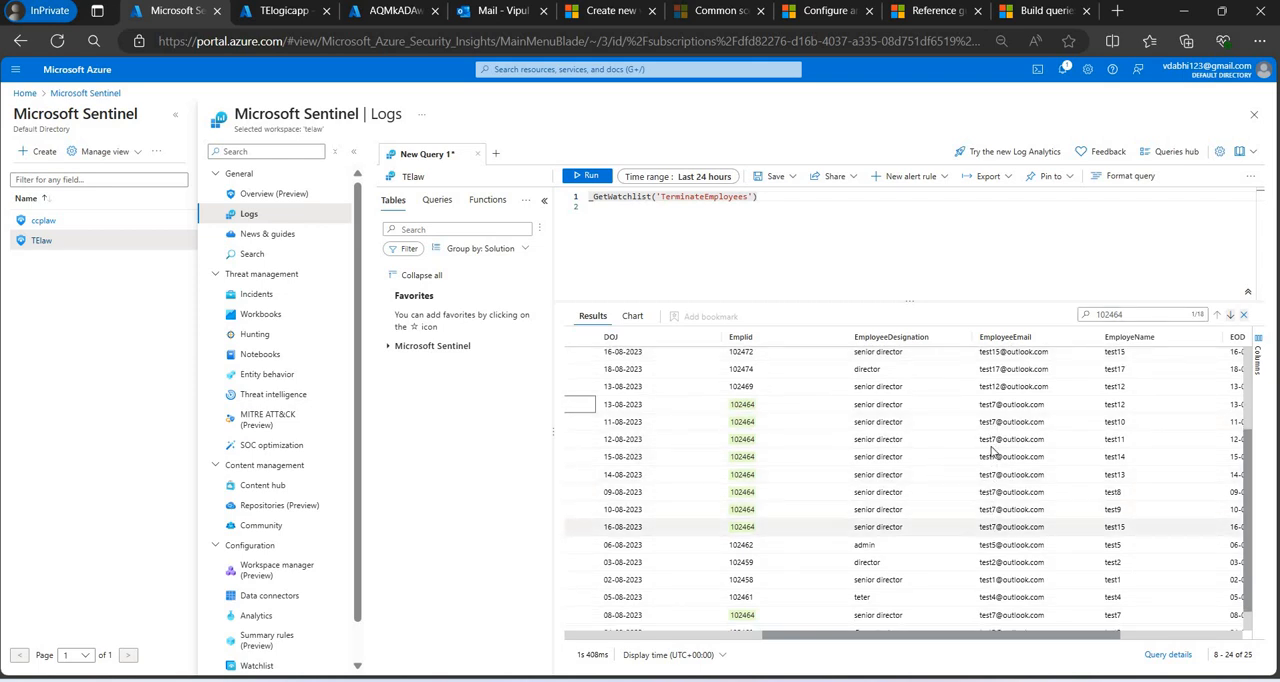
scroll(740, 509, left, 1)
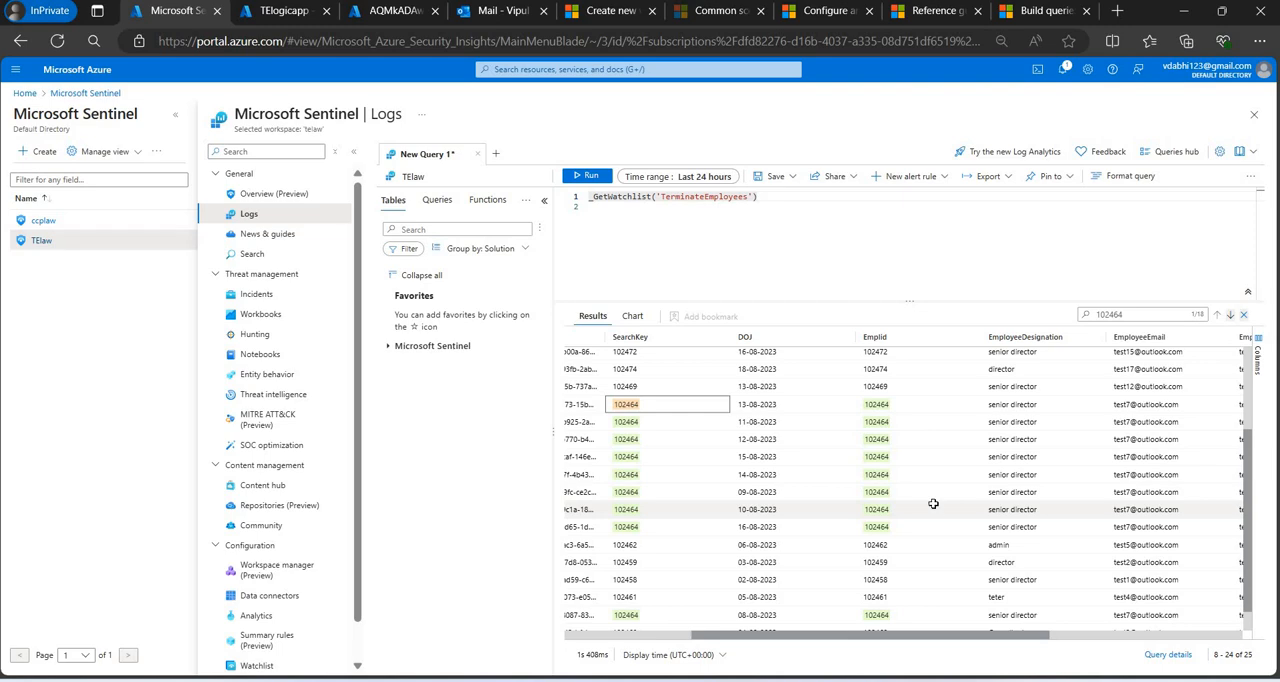
Switch to Book4.csv in Excel and select the added employee IDs in A9:A18 to check their count.
key(alt+Tab)
key(alt+Tab)
key(alt+Tab)
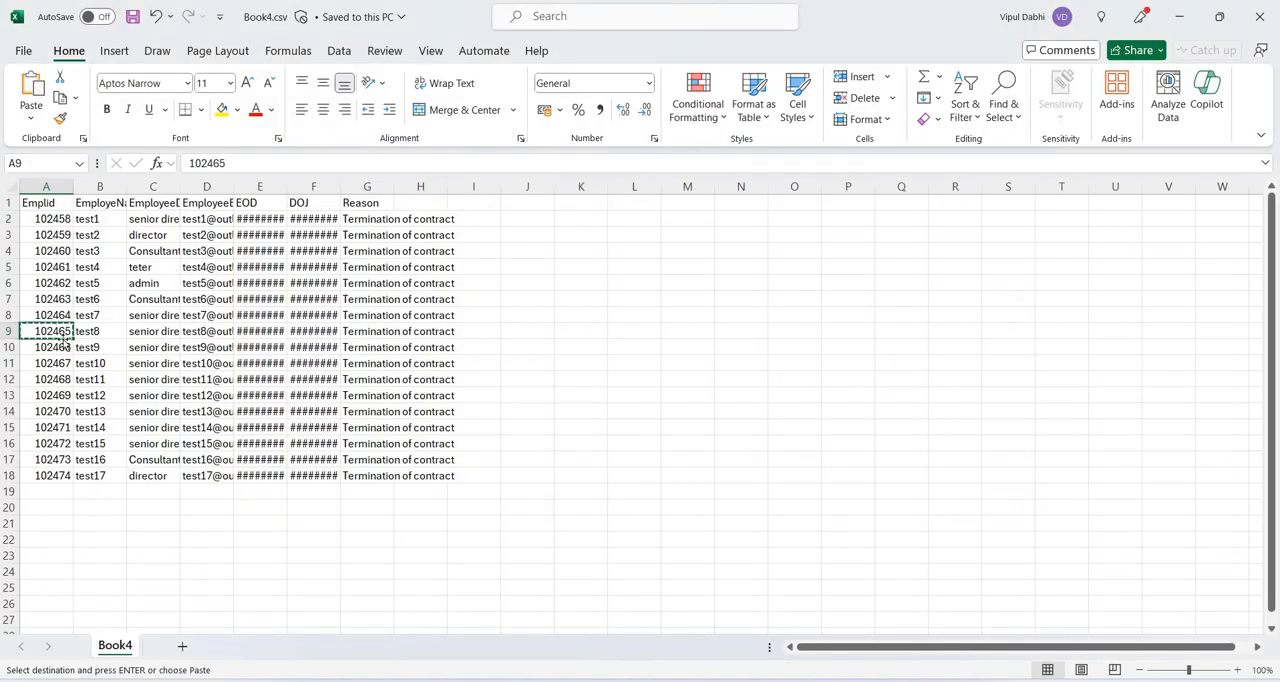
key(shift+Down)
key(shift+Down)
key(shift+Down)
key(shift+Down)
key(shift+Down)
key(shift+Down)
key(shift+Down)
key(shift+Down)
key(shift+Down)
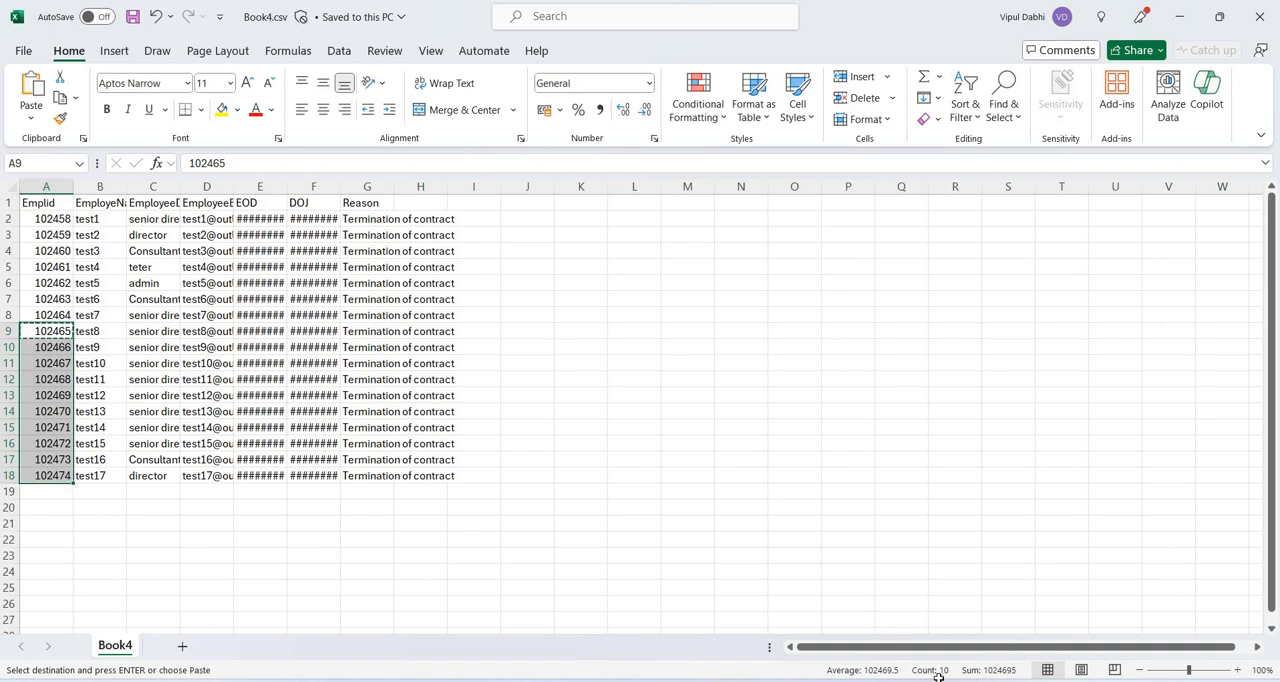
Switch back to Sentinel Logs and rerun the TerminateEmployees watchlist query to compare its rows with the CSV.
key(alt+Tab)
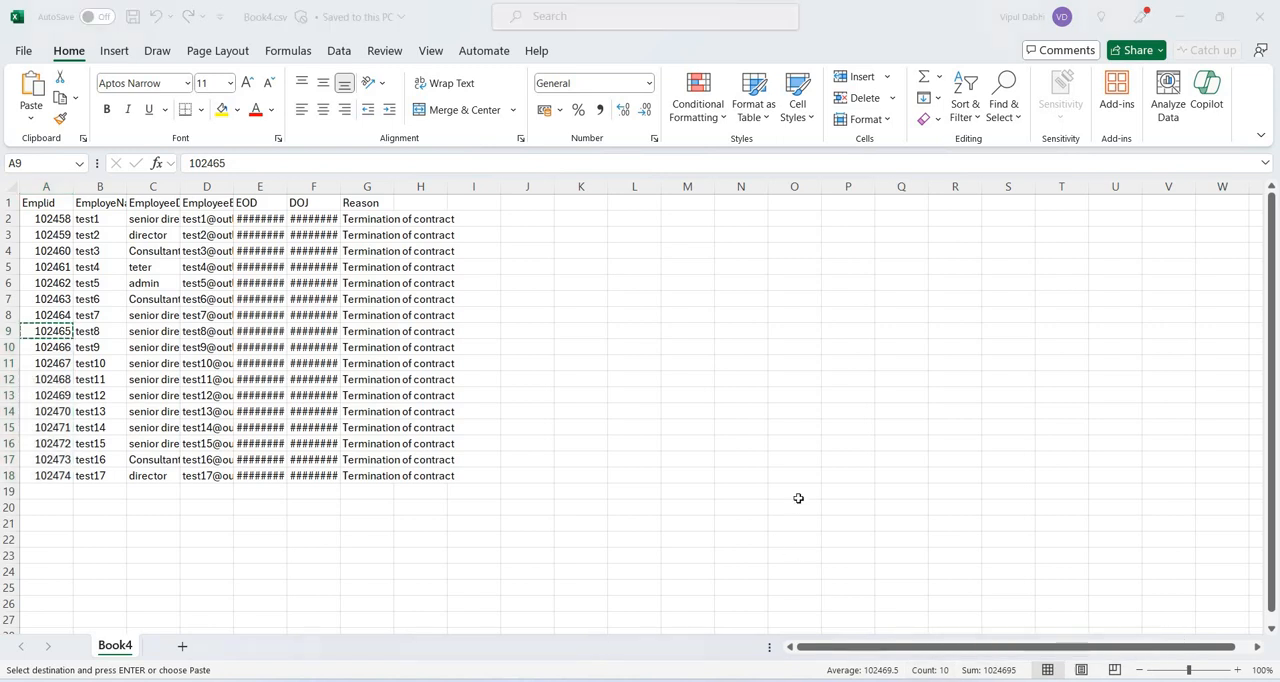
key(alt+Tab)
key(alt+Tab)
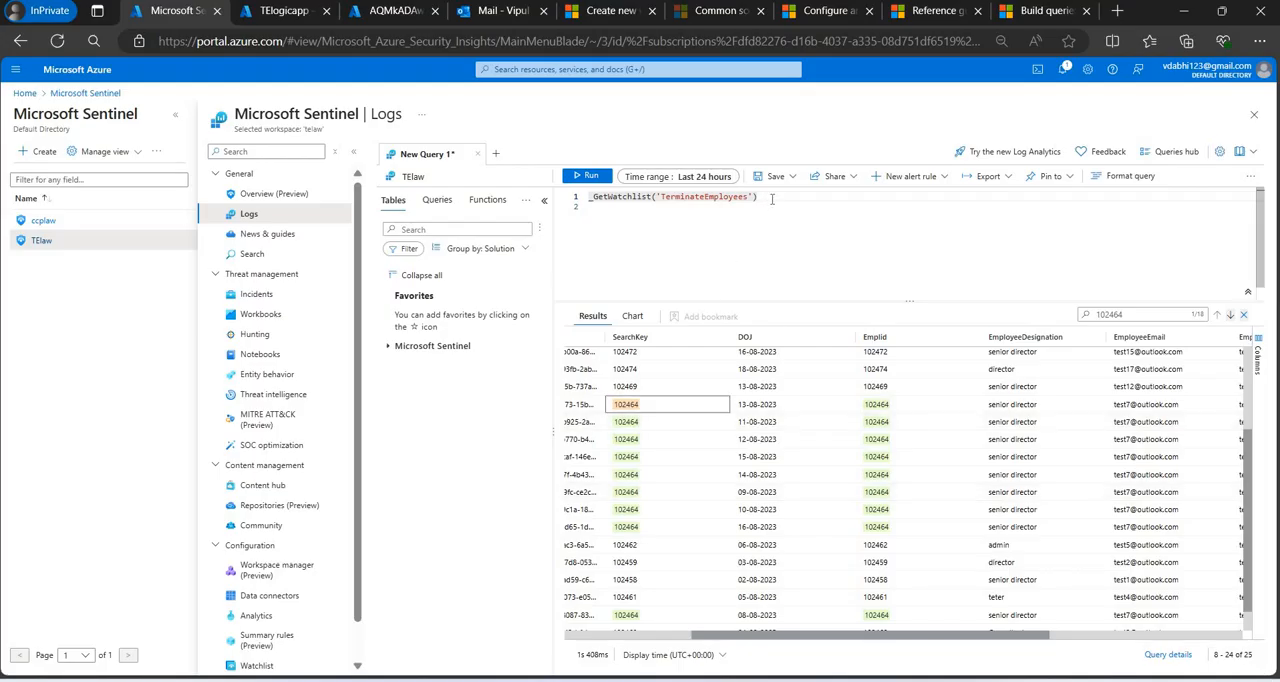
key(shift+Return)
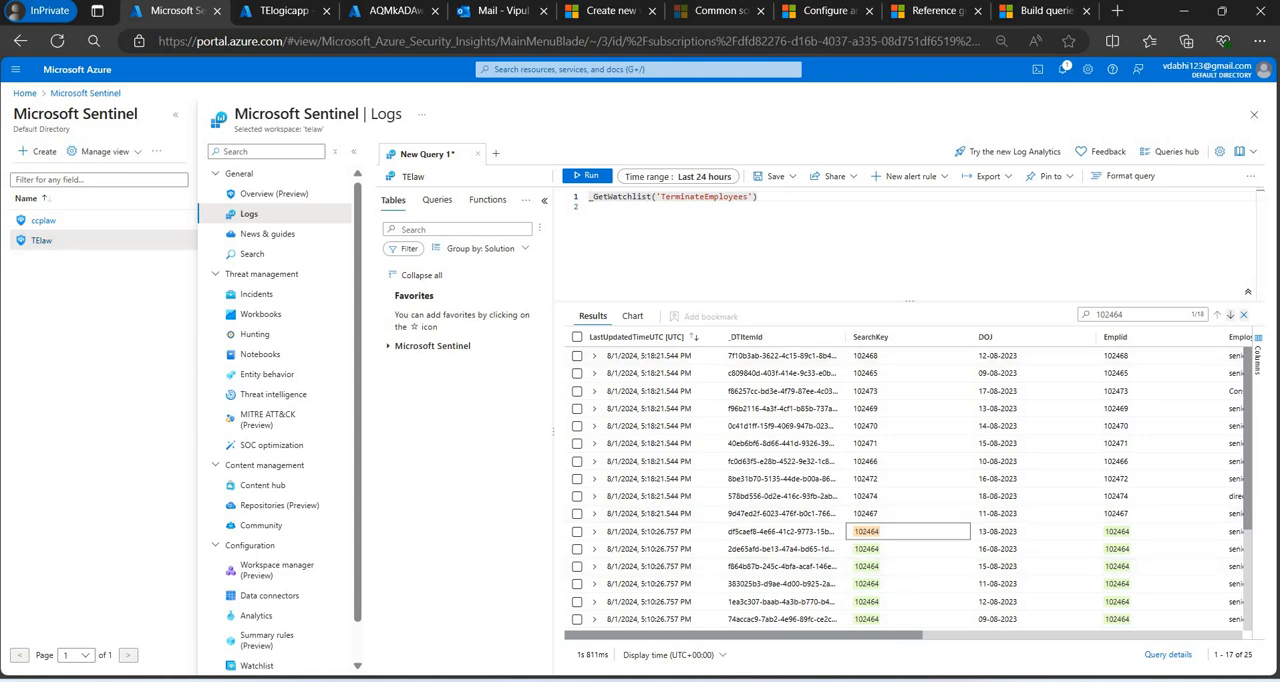
Switch to the In Action Fetching Terminated Employees document in Word and review its title, workflow diagram and first action steps from the beginning.
click(1217, 603)
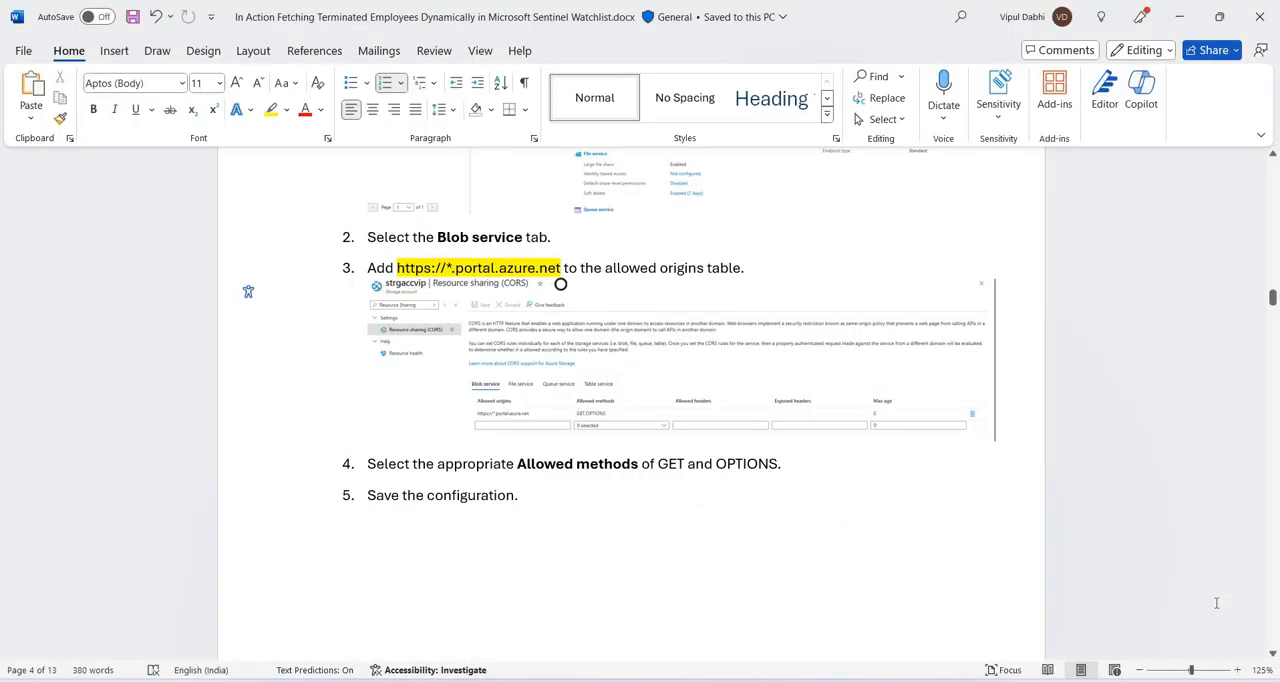
key(ctrl+Home)
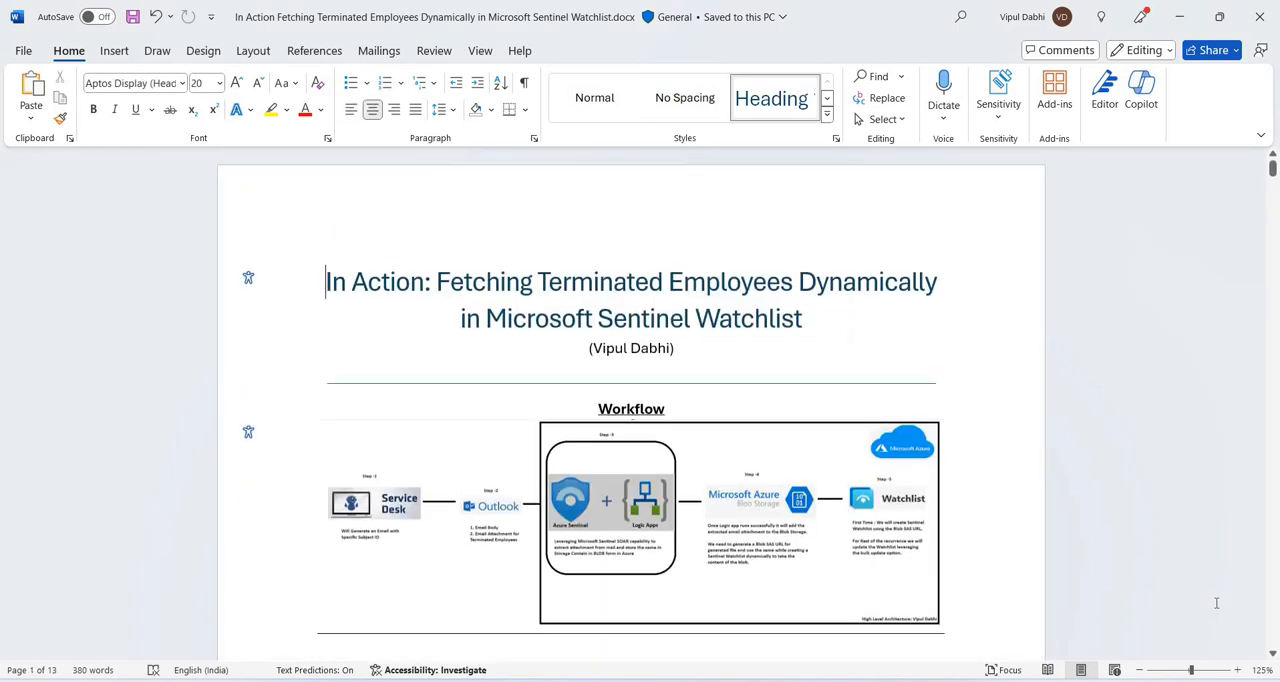
key(shift+Down)
key(shift+Down)
key(shift+Down)
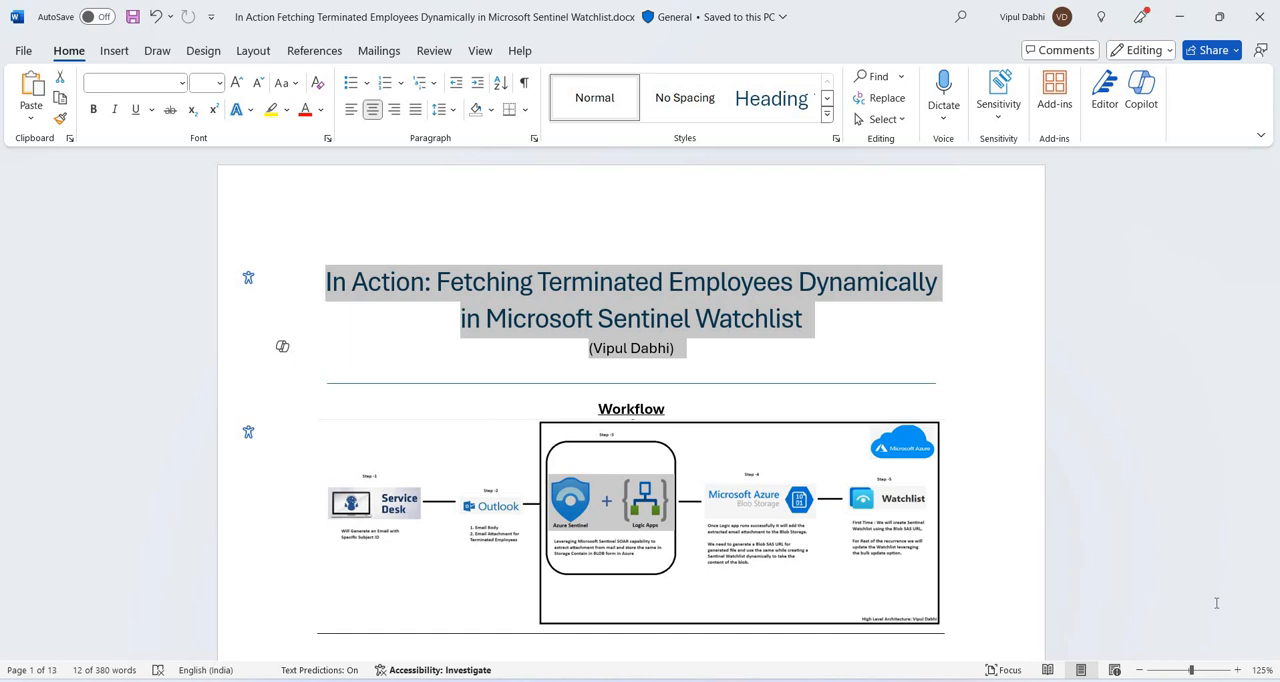
key(Down)
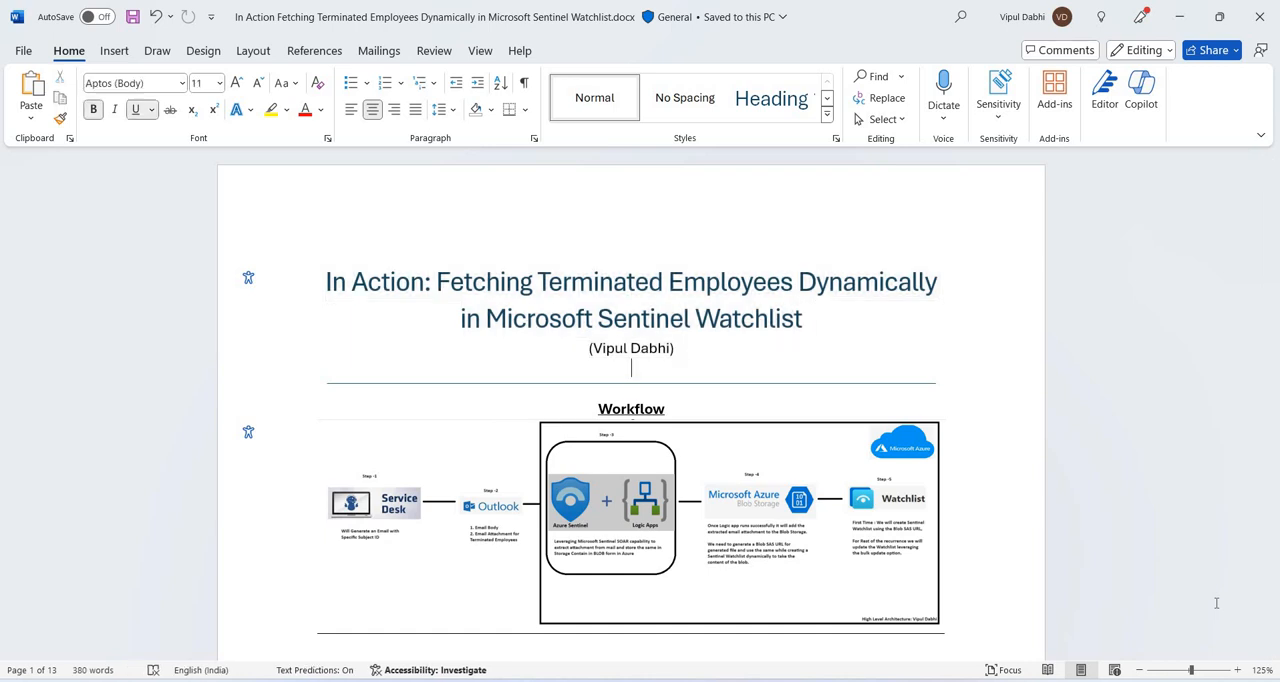
key(Down)
key(Down)
key(Down)
key(shift+Down)
scroll(1217, 603, down, 3)
scroll(1217, 603, down, 3)
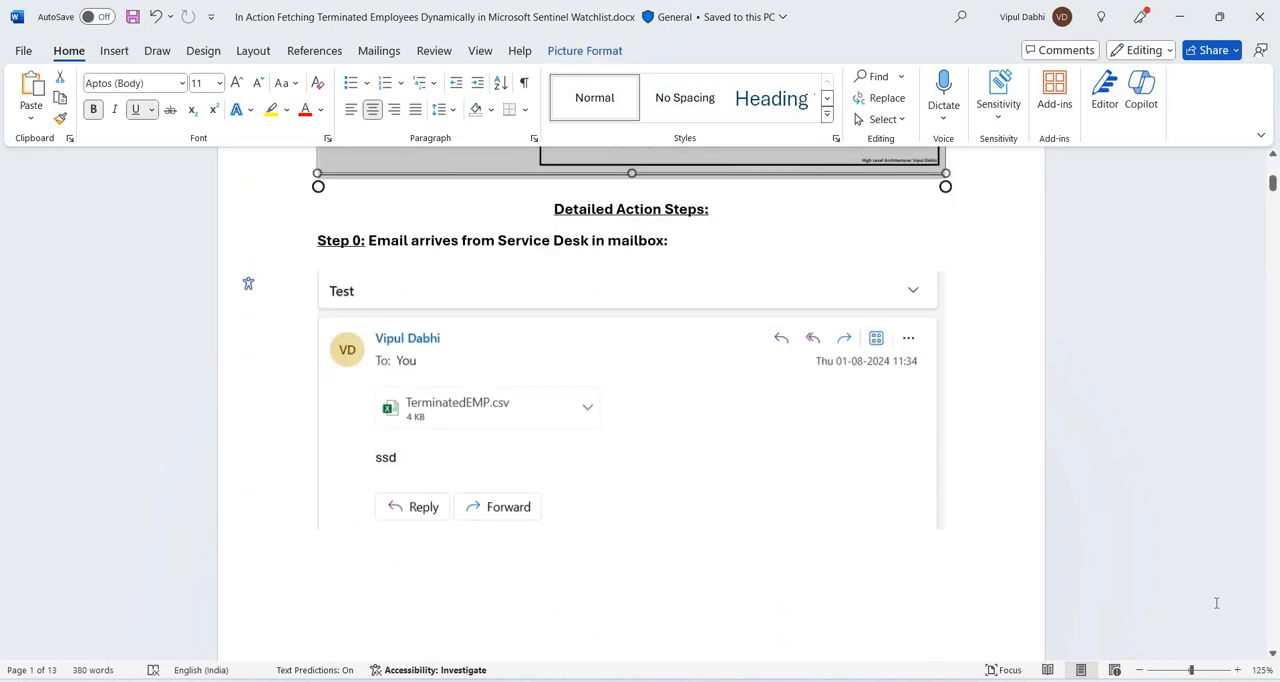
scroll(1217, 603, down, 10)
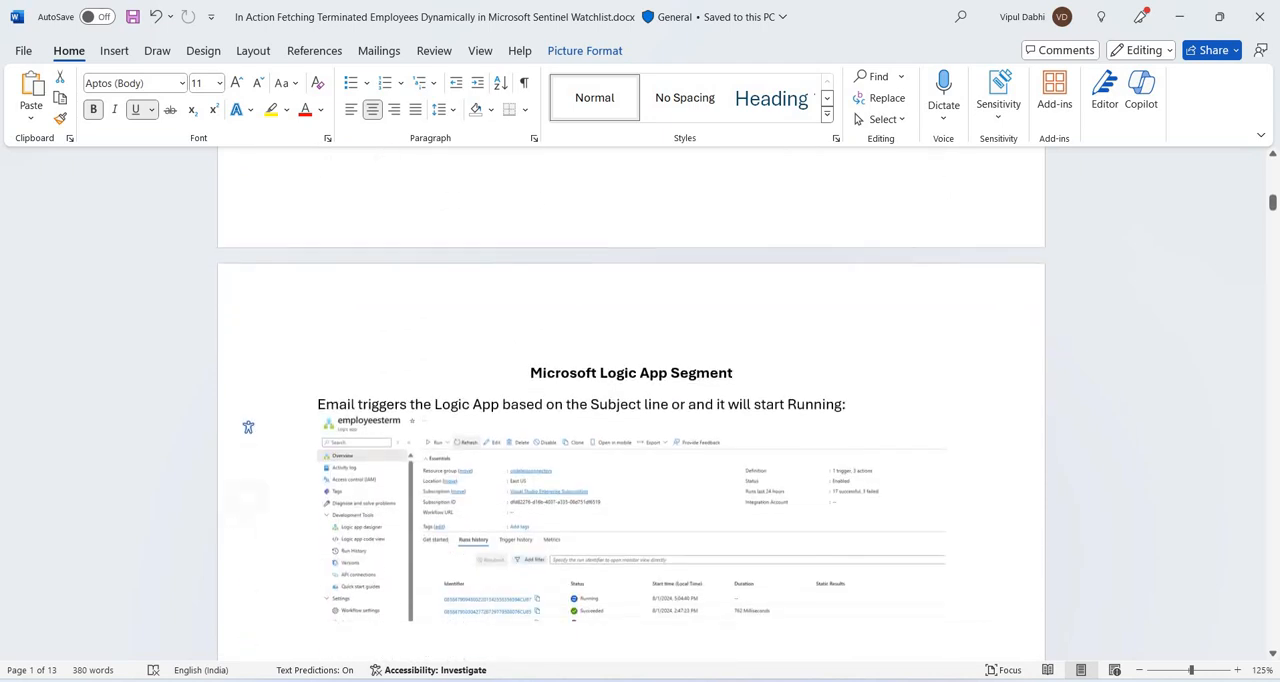
scroll(1217, 603, down, 1)
Switch to Terminated_Employees_Sentinel_Watchlist_Presentation.pptx in PowerPoint.
mouse_move(817, 680)
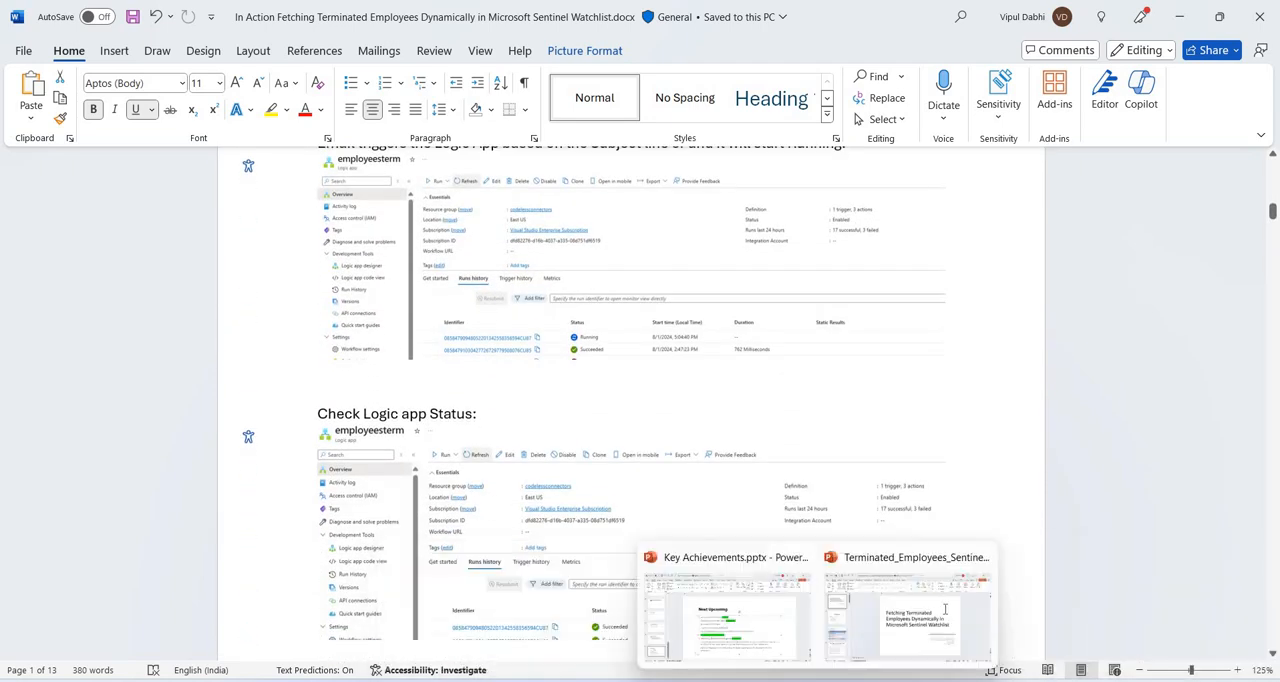
click(939, 607)
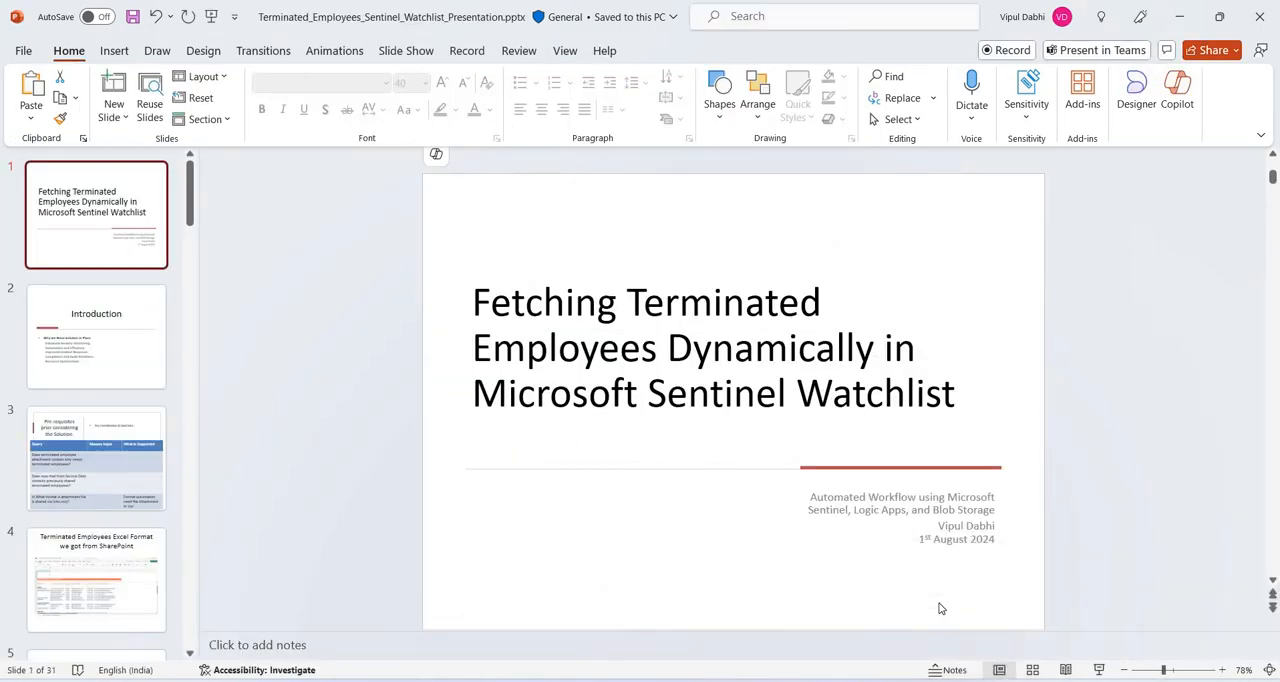